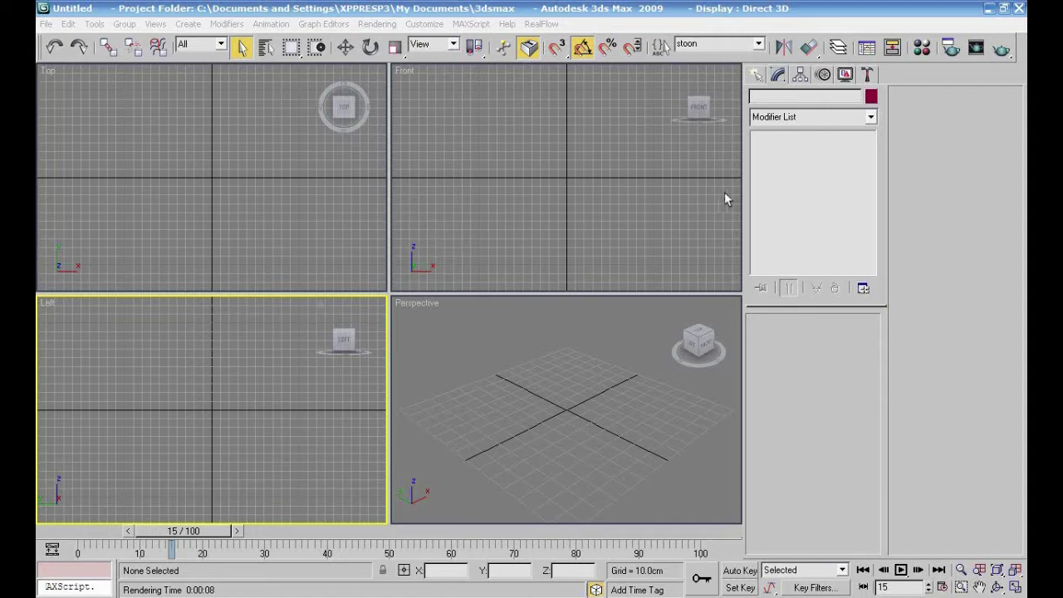
Create a plane in the Top viewport, about 205 cm long and 211 cm wide, centred near the origin
{"action": "left_click", "coordinate": [754, 76]}
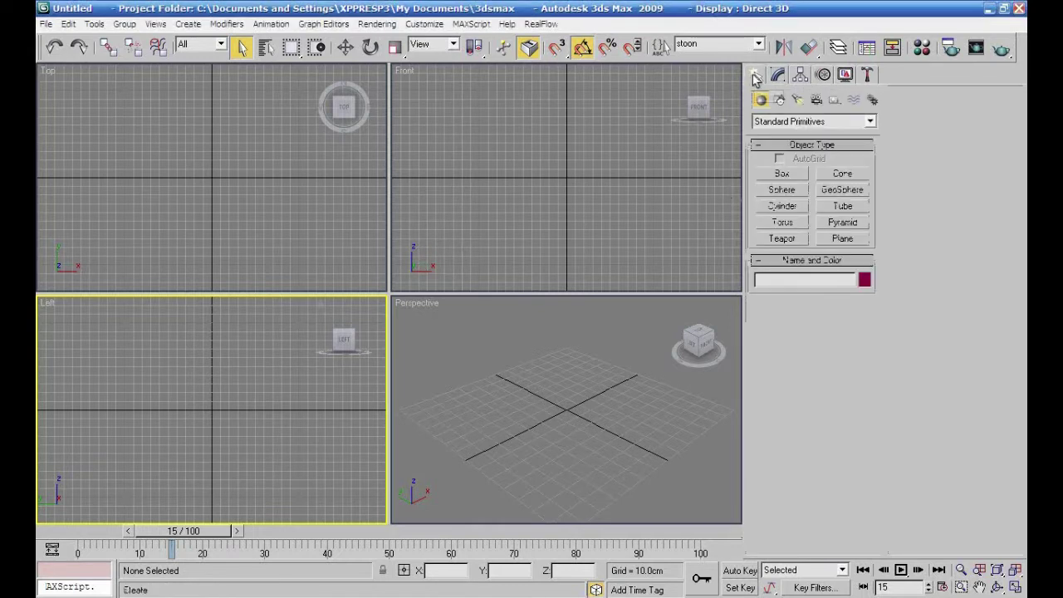
{"action": "left_click", "coordinate": [830, 242]}
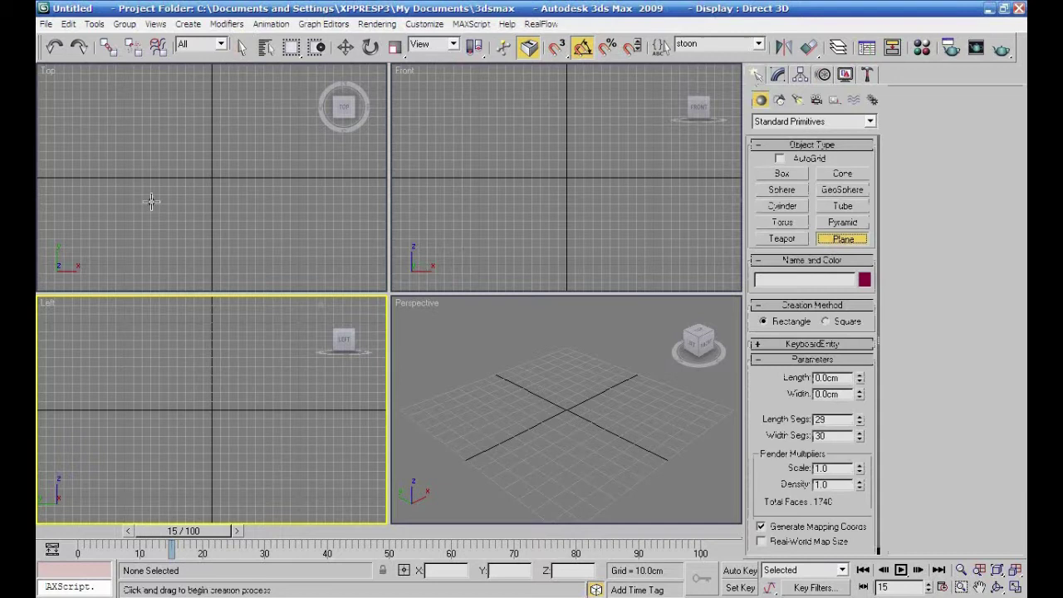
{"action": "scroll", "coordinate": [237, 200], "scroll_direction": "down", "scroll_amount": 3}
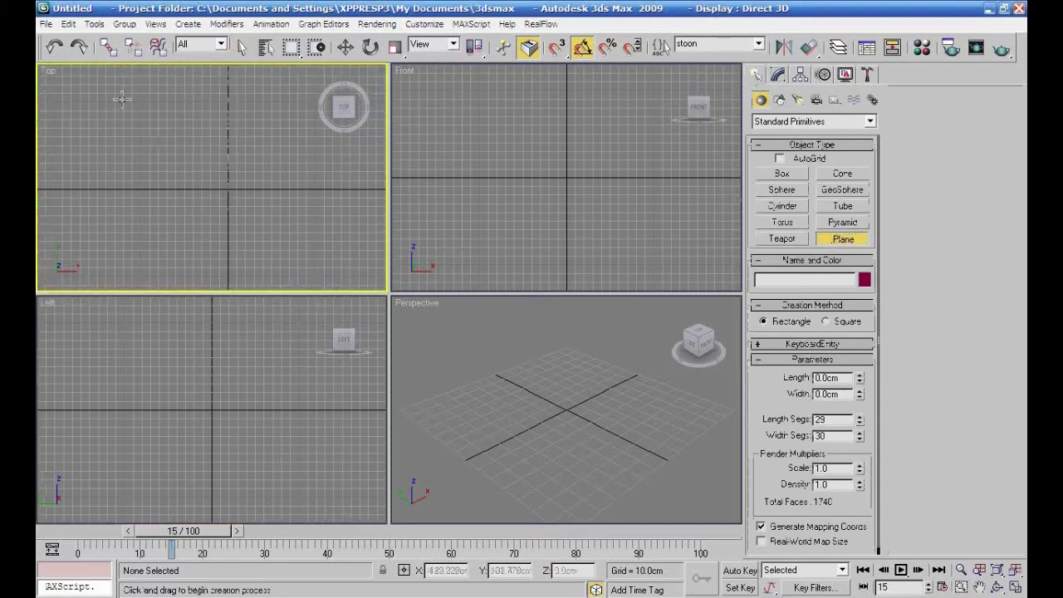
{"action": "left_click_drag", "start_coordinate": [135, 101], "coordinate": [322, 281]}
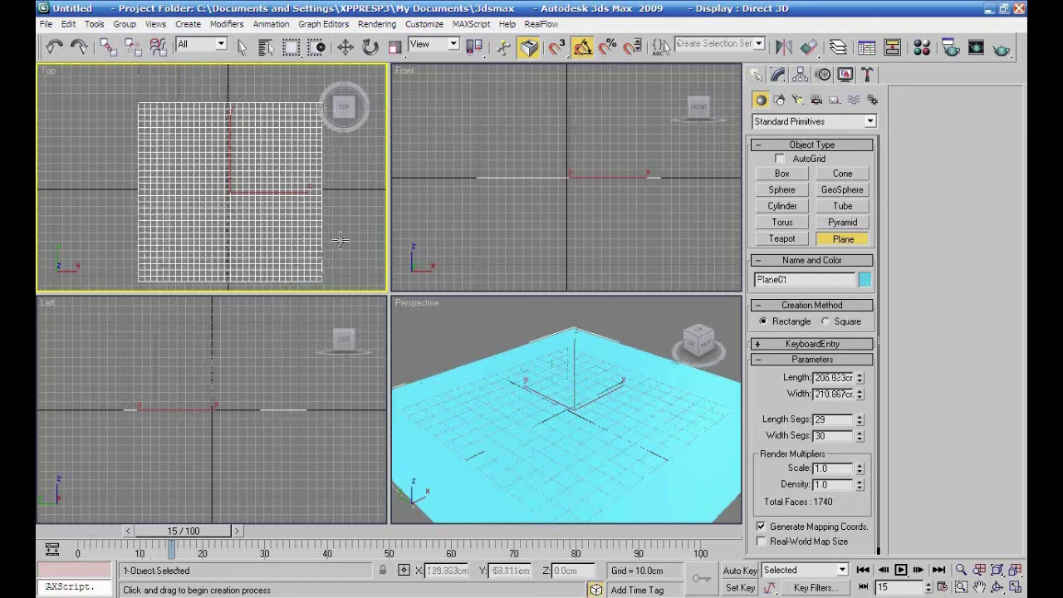
{"action": "middle_click_drag", "start_coordinate": [346, 245], "coordinate": [323, 227]}
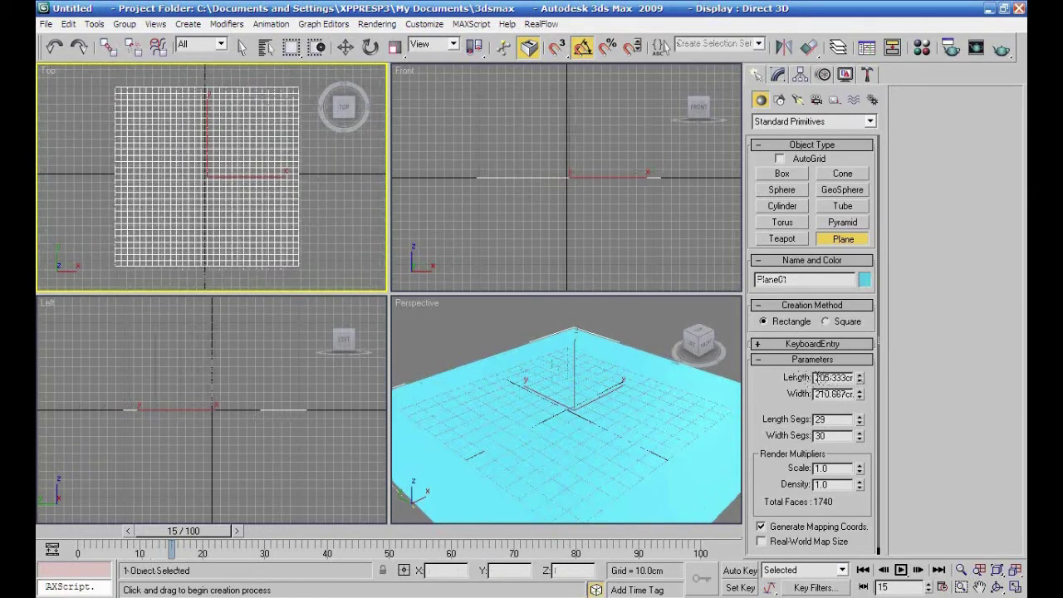
Set the plane's length and width to 1000 cm each and fit it in all viewports
{"action": "left_click_drag", "start_coordinate": [812, 378], "coordinate": [847, 379]}
{"action": "type", "text": "1000"}
{"action": "key", "text": "Return"}
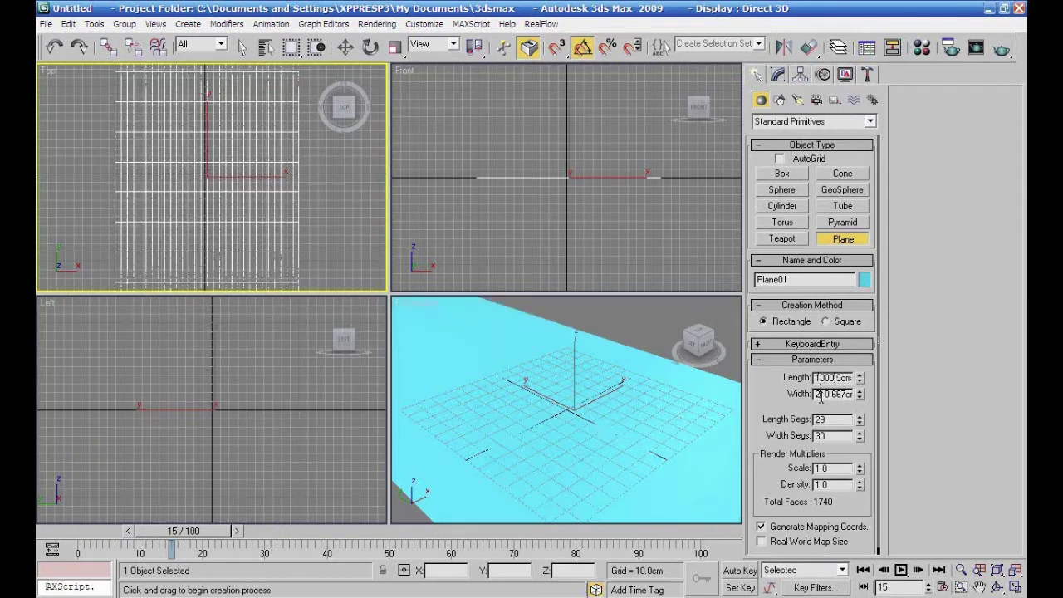
{"action": "double_click", "coordinate": [816, 395]}
{"action": "type", "text": "1000"}
{"action": "key", "text": "Return"}
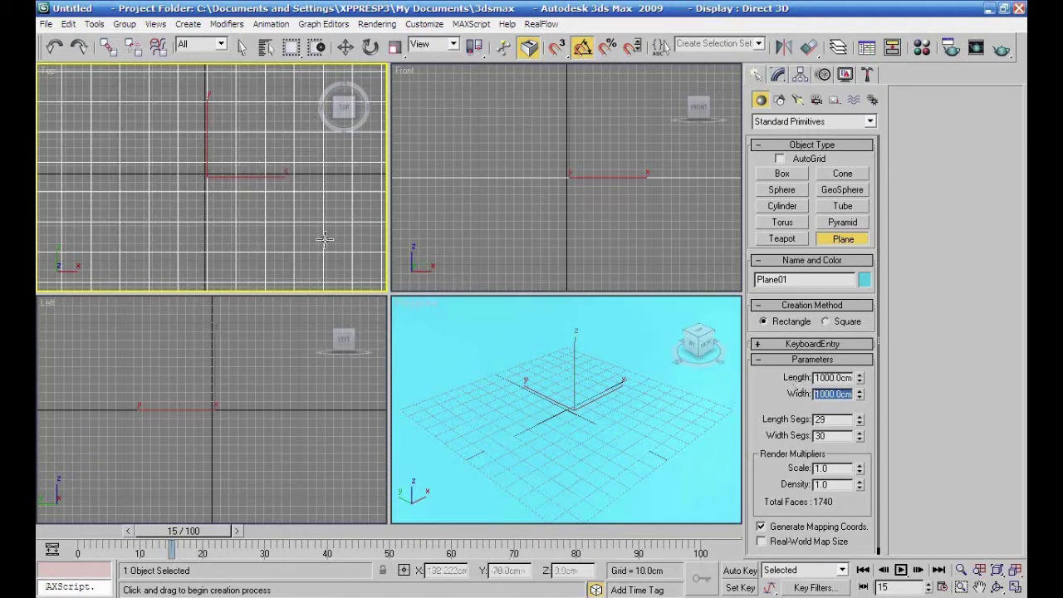
{"action": "scroll", "coordinate": [324, 239], "scroll_direction": "down", "scroll_amount": 5}
{"action": "scroll", "coordinate": [503, 409], "scroll_direction": "up", "scroll_amount": 4}
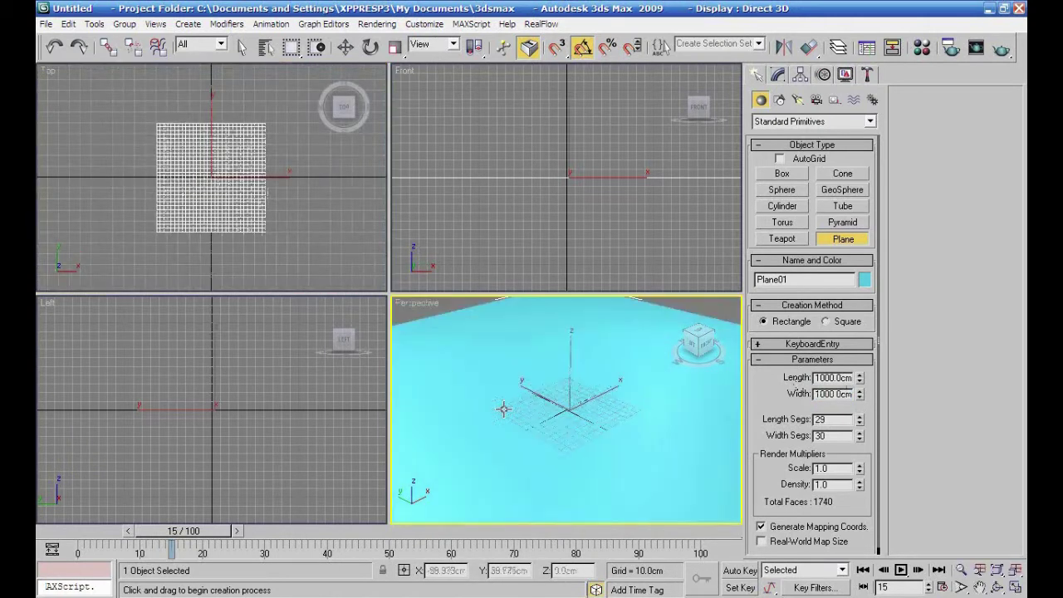
{"action": "mouse_move", "coordinate": [531, 420]}
{"action": "middle_mouse_down", "text": "alt"}
{"action": "mouse_move", "coordinate": [569, 429]}
{"action": "mouse_move", "coordinate": [543, 420]}
{"action": "middle_mouse_up", "text": "alt"}
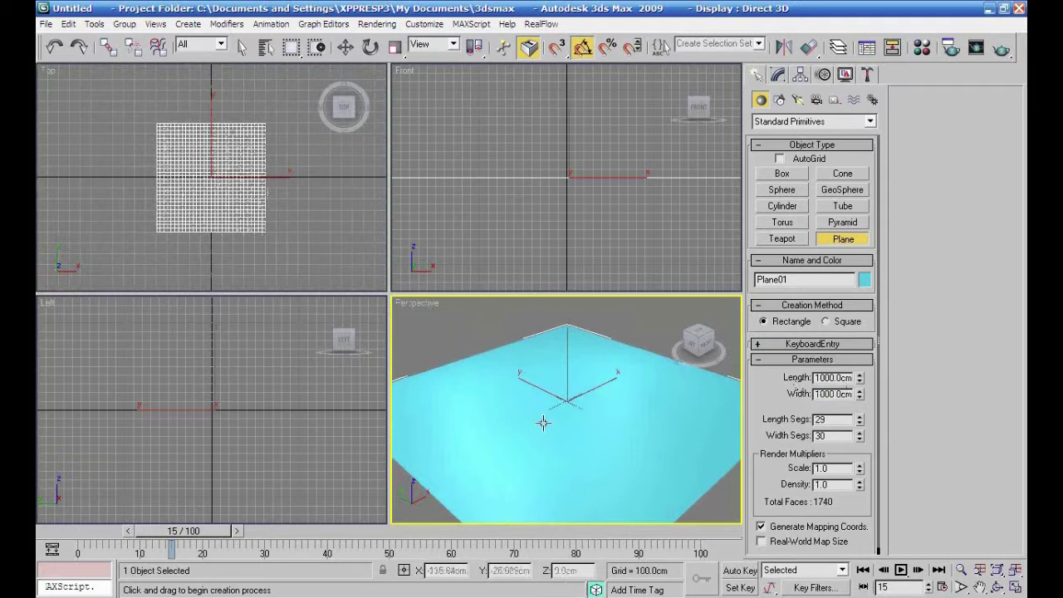
{"action": "left_click", "coordinate": [1017, 571]}
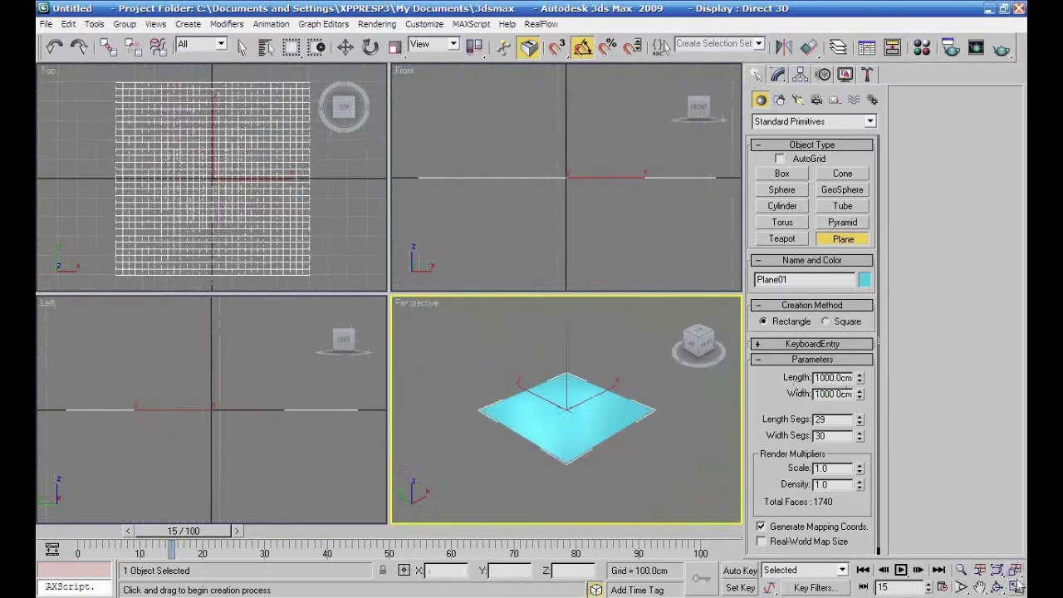
{"action": "scroll", "coordinate": [673, 443], "scroll_direction": "up", "scroll_amount": 3}
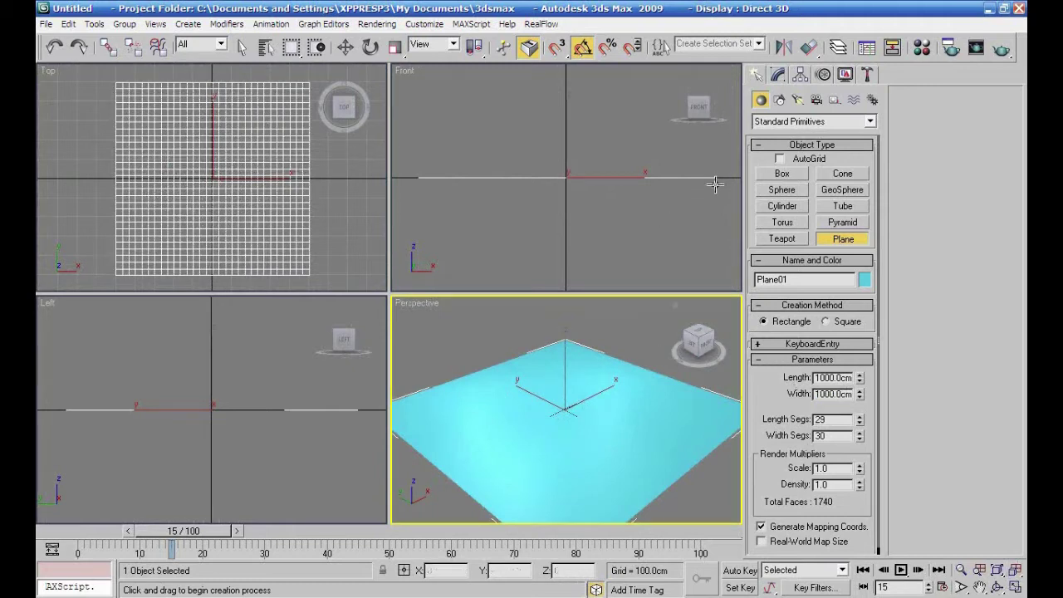
Add a Noise modifier to the plane and set its Z strength to about 43 cm
{"action": "left_click", "coordinate": [777, 76]}
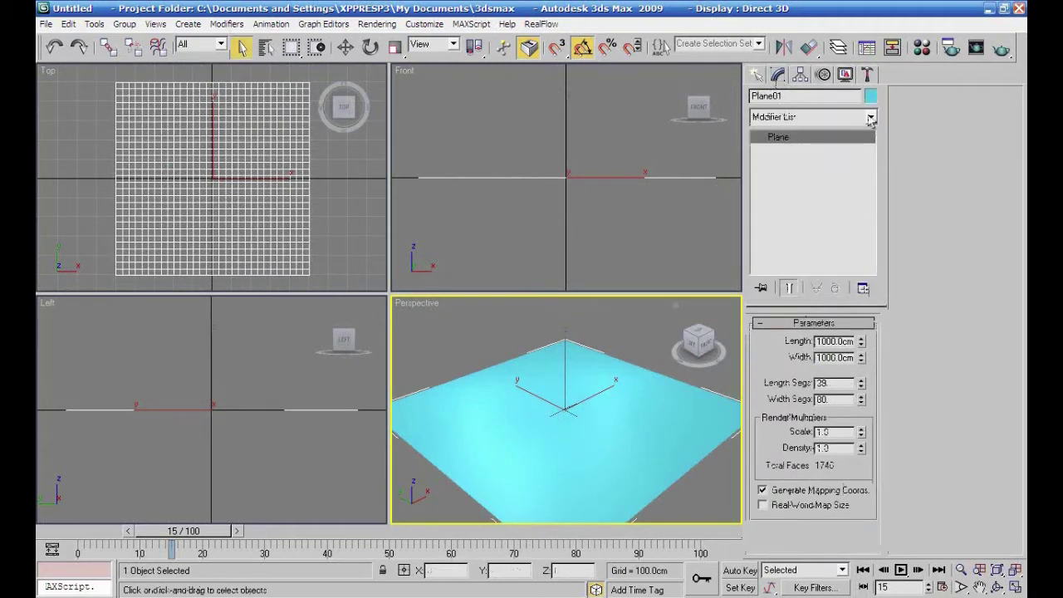
{"action": "left_click", "coordinate": [870, 118]}
{"action": "left_click_drag", "start_coordinate": [871, 180], "coordinate": [864, 360]}
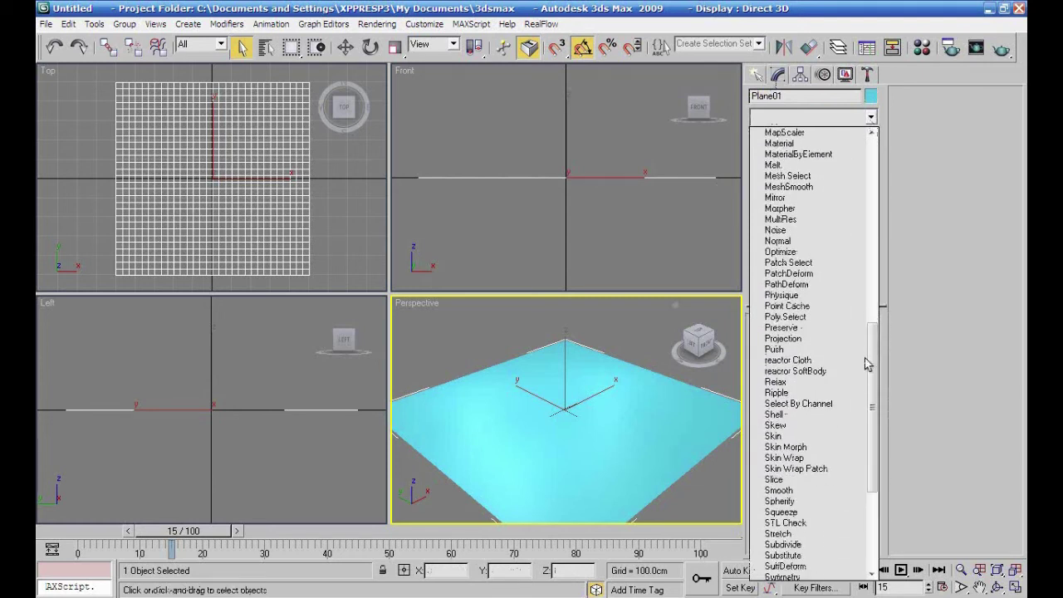
{"action": "left_click", "coordinate": [784, 232]}
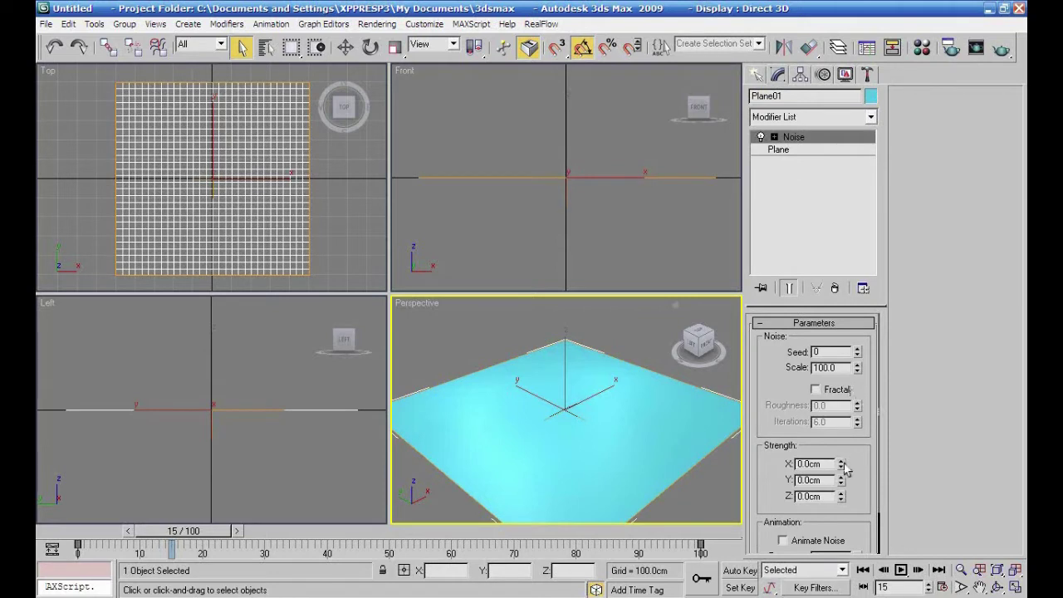
{"action": "left_click_drag", "start_coordinate": [840, 496], "coordinate": [916, 311]}
{"action": "left_click_drag", "start_coordinate": [943, 180], "coordinate": [979, 454]}
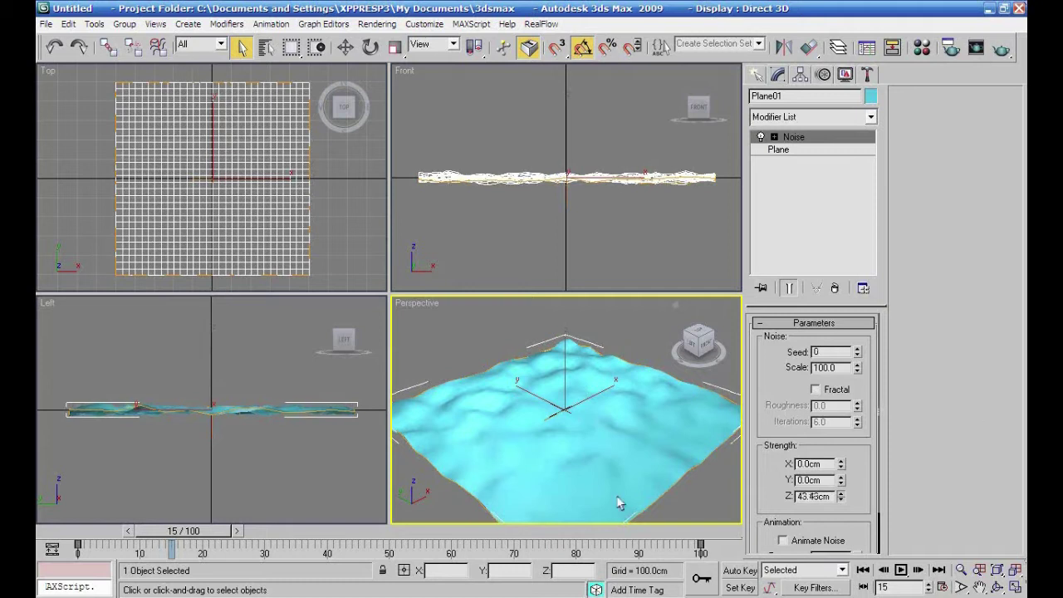
{"action": "right_click", "coordinate": [326, 444]}
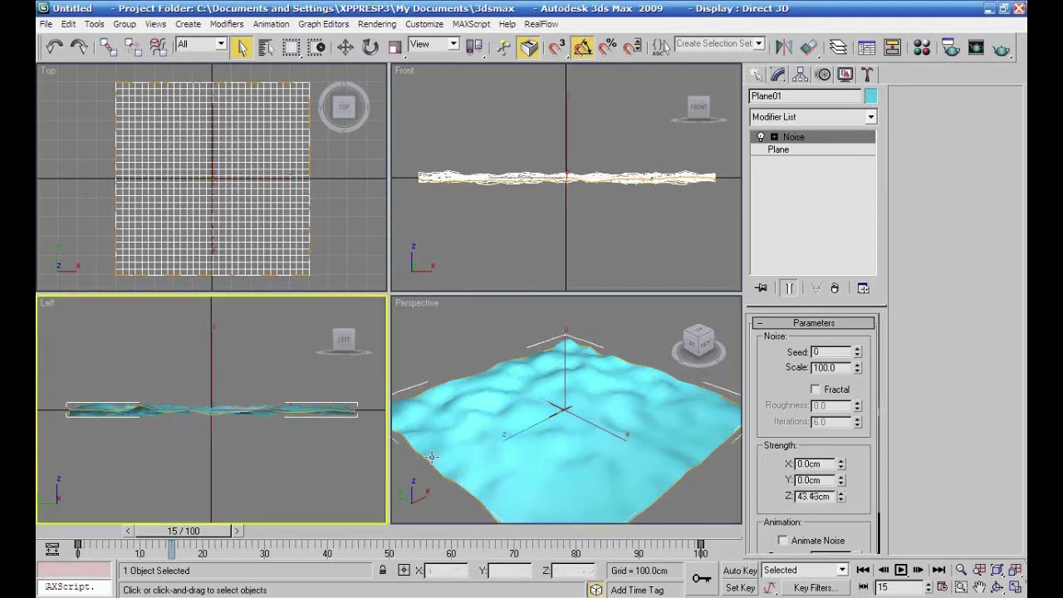
{"action": "right_click", "coordinate": [534, 449]}
{"action": "scroll", "coordinate": [533, 449], "scroll_direction": "up", "scroll_amount": 5}
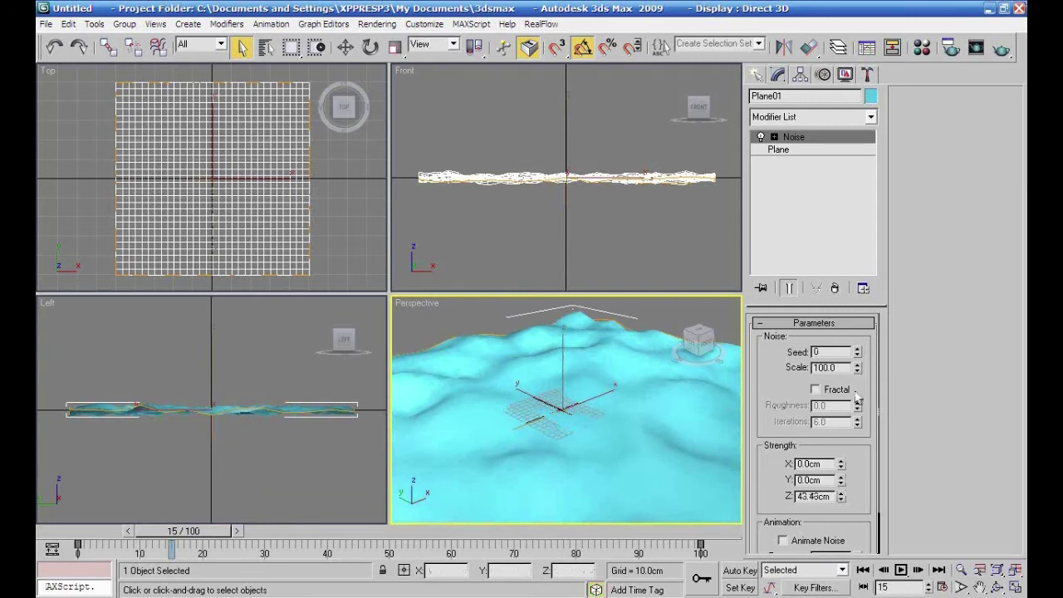
Set the plane's noise Scale to 152, Seed to 3 and Z strength to 61.423 cm
{"action": "left_click_drag", "start_coordinate": [857, 373], "coordinate": [847, 328]}
{"action": "left_click_drag", "start_coordinate": [841, 494], "coordinate": [843, 561]}
{"action": "left_click", "coordinate": [856, 350]}
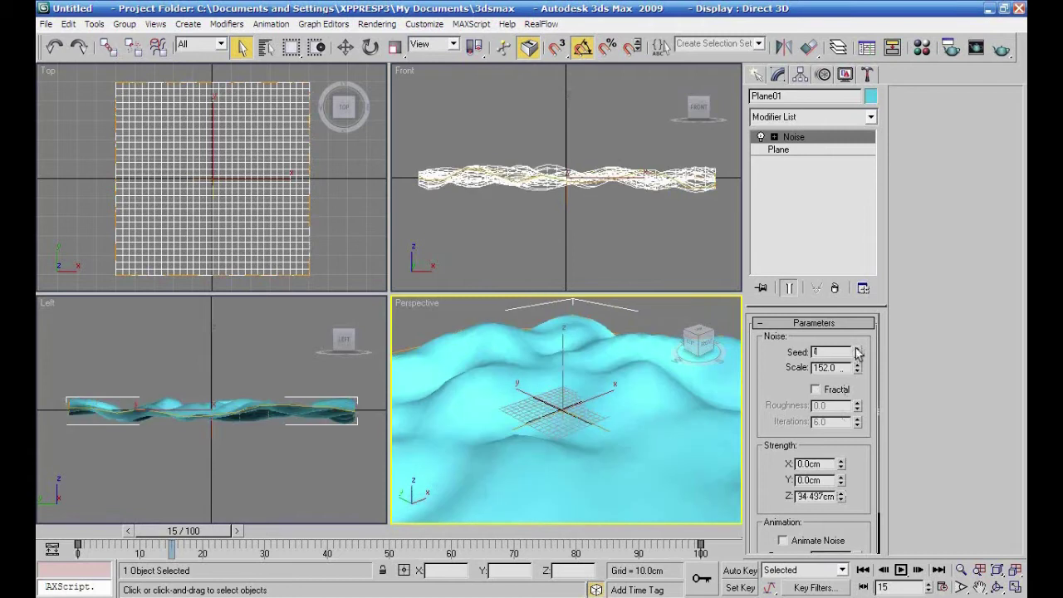
{"action": "left_click", "coordinate": [857, 350]}
{"action": "left_click", "coordinate": [857, 350]}
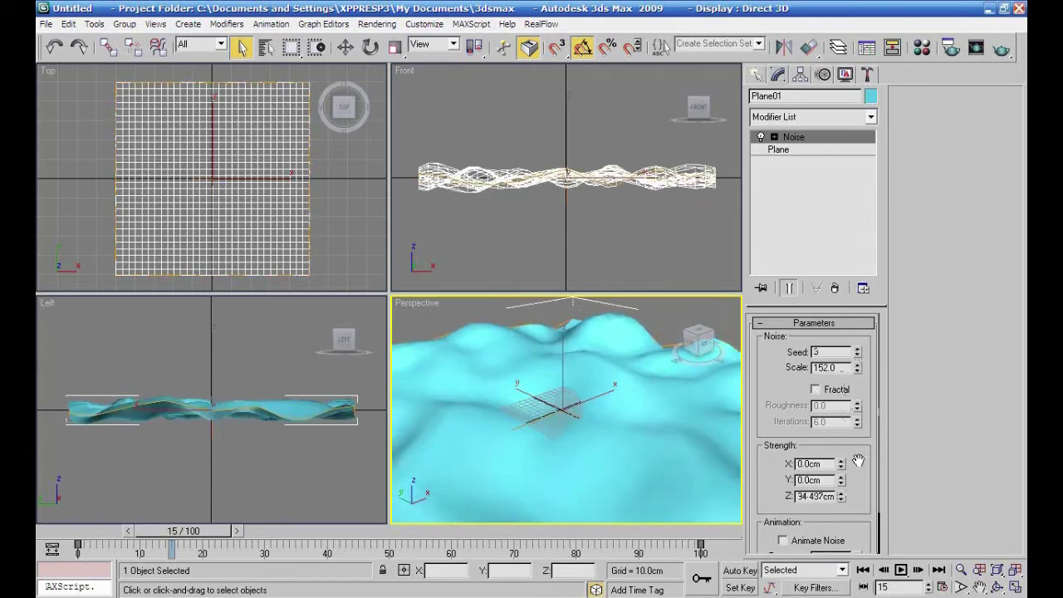
{"action": "left_click_drag", "start_coordinate": [842, 498], "coordinate": [841, 529]}
{"action": "mouse_move", "coordinate": [615, 415]}
{"action": "middle_mouse_down", "text": "alt"}
{"action": "mouse_move", "coordinate": [607, 451]}
{"action": "mouse_move", "coordinate": [630, 437]}
{"action": "mouse_move", "coordinate": [704, 443]}
{"action": "mouse_move", "coordinate": [702, 453]}
{"action": "mouse_move", "coordinate": [628, 451]}
{"action": "mouse_move", "coordinate": [641, 442]}
{"action": "mouse_move", "coordinate": [666, 467]}
{"action": "mouse_move", "coordinate": [609, 457]}
{"action": "mouse_move", "coordinate": [622, 458]}
{"action": "mouse_move", "coordinate": [610, 444]}
{"action": "middle_mouse_up", "text": "alt"}
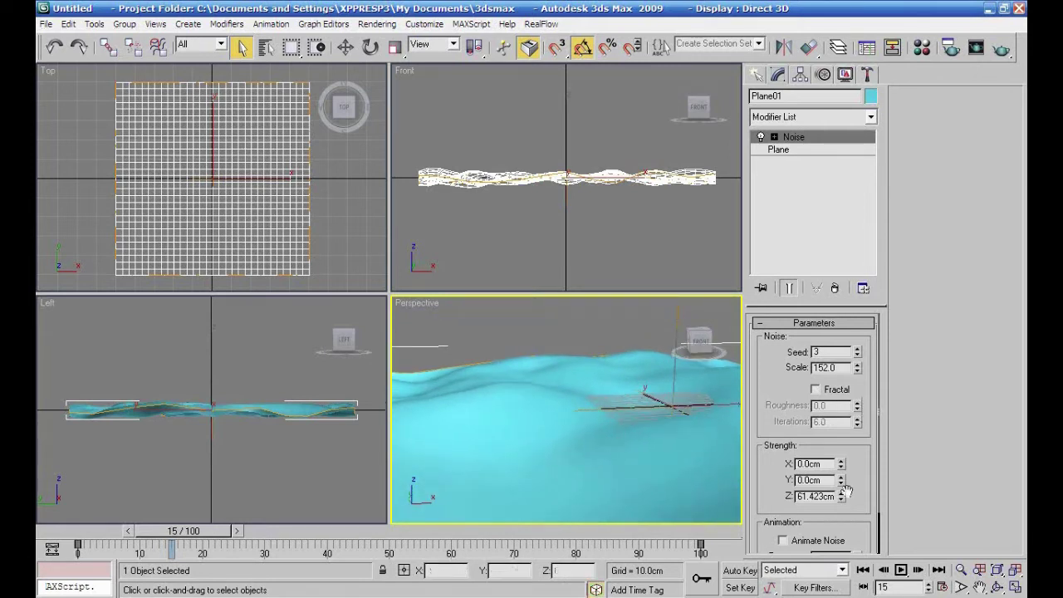
Try different noise seeds between 0 and 5 on the terrain plane and settle on Seed 2
{"action": "left_click", "coordinate": [858, 349]}
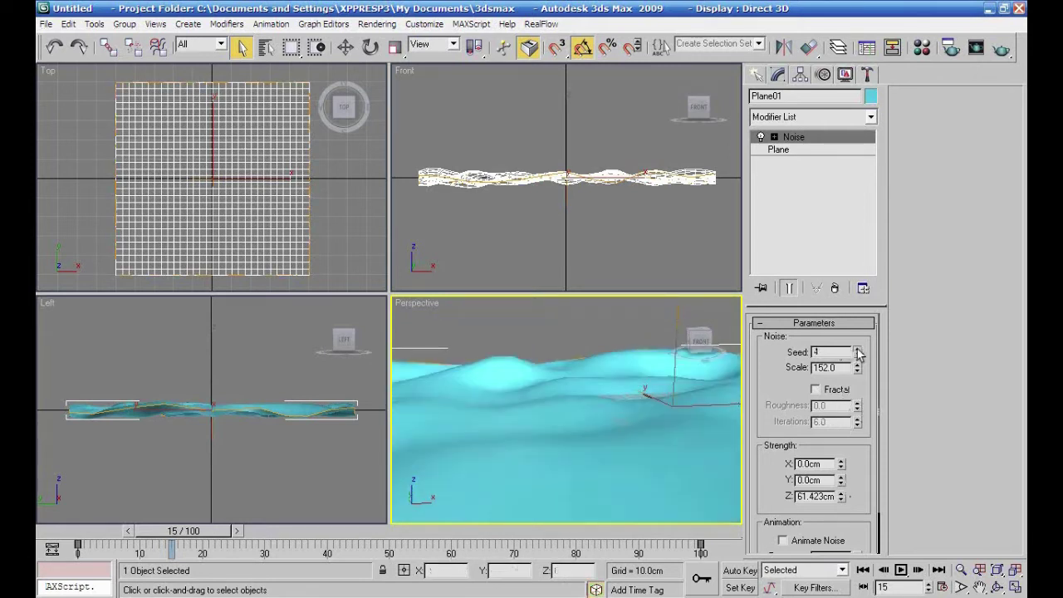
{"action": "left_click", "coordinate": [858, 349]}
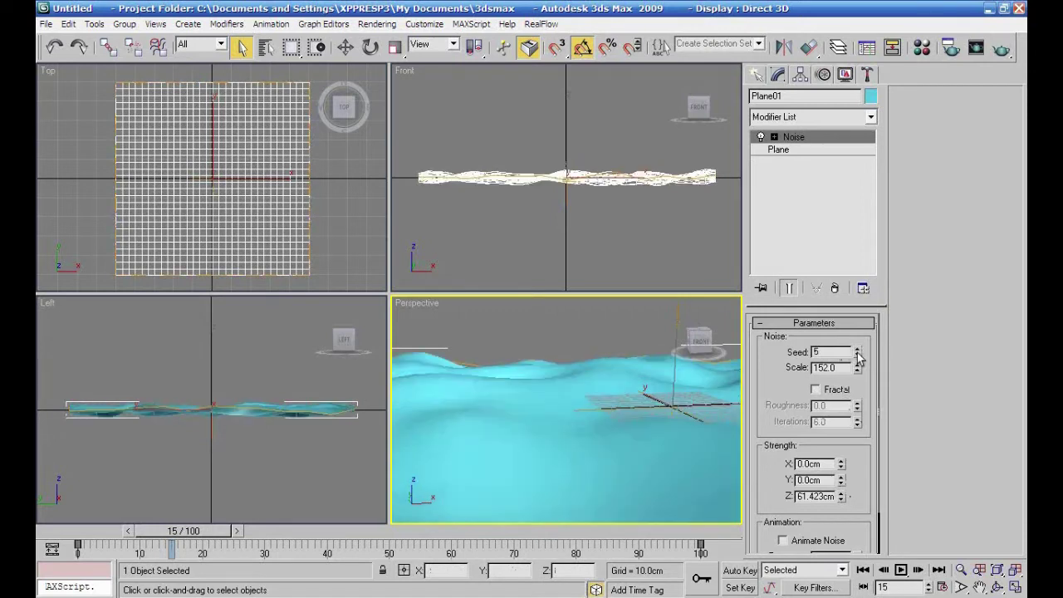
{"action": "left_click", "coordinate": [857, 356]}
{"action": "left_click", "coordinate": [858, 355]}
{"action": "left_click", "coordinate": [857, 354]}
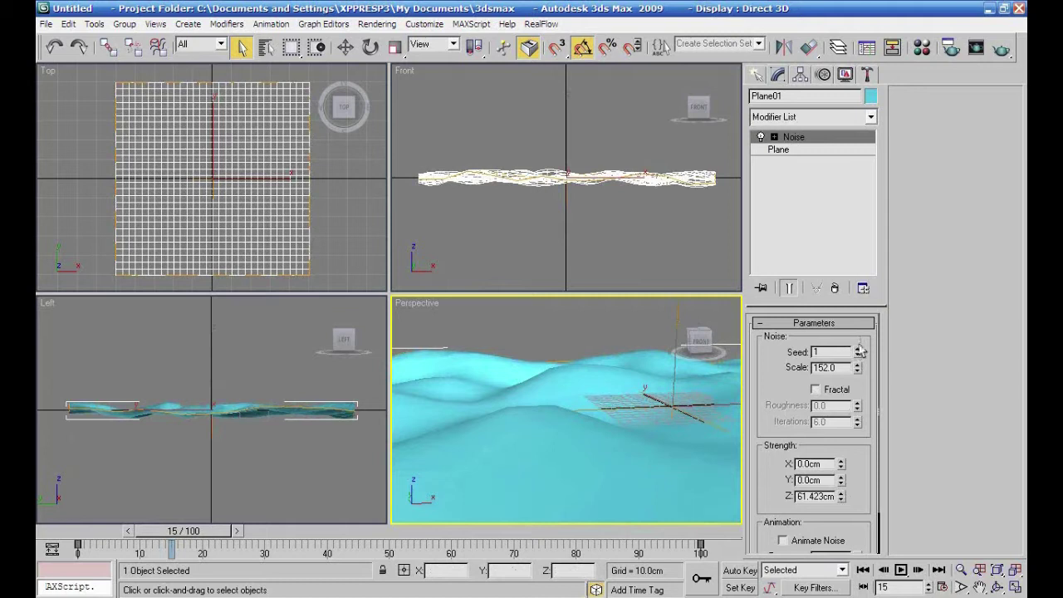
{"action": "left_click", "coordinate": [857, 353]}
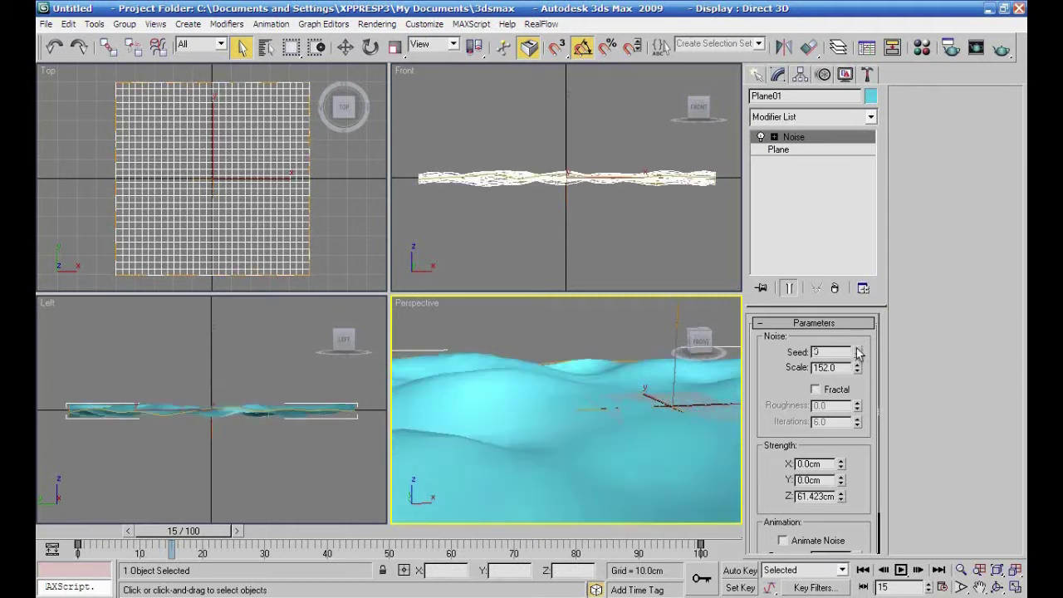
{"action": "left_click", "coordinate": [857, 350]}
{"action": "left_click", "coordinate": [858, 350]}
{"action": "left_click", "coordinate": [857, 351]}
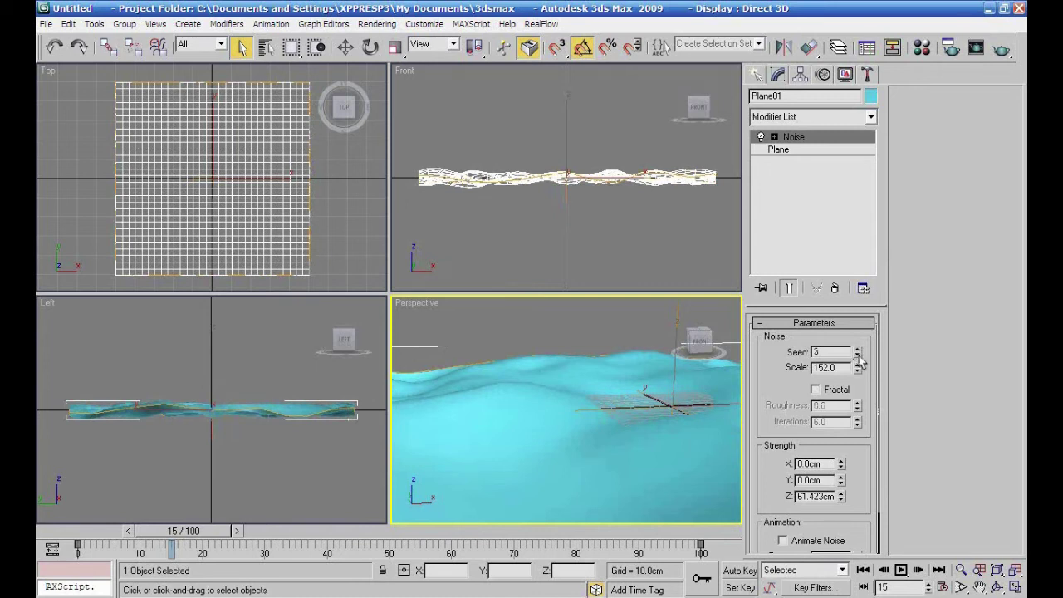
{"action": "left_click", "coordinate": [857, 352]}
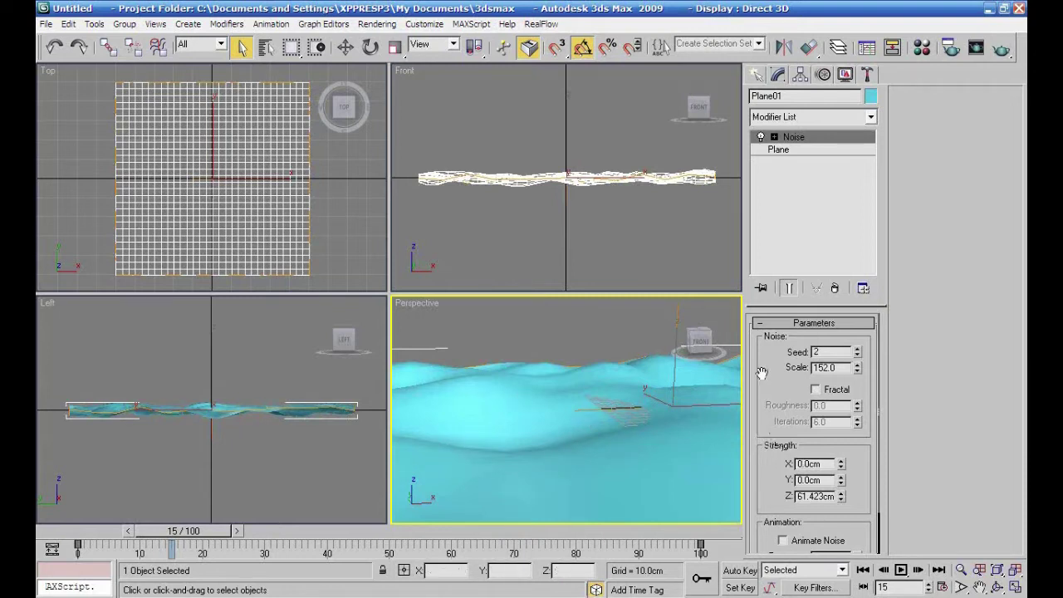
Create a small sphere of about 21 cm radius above the terrain in the Front viewport
{"action": "left_click", "coordinate": [755, 74]}
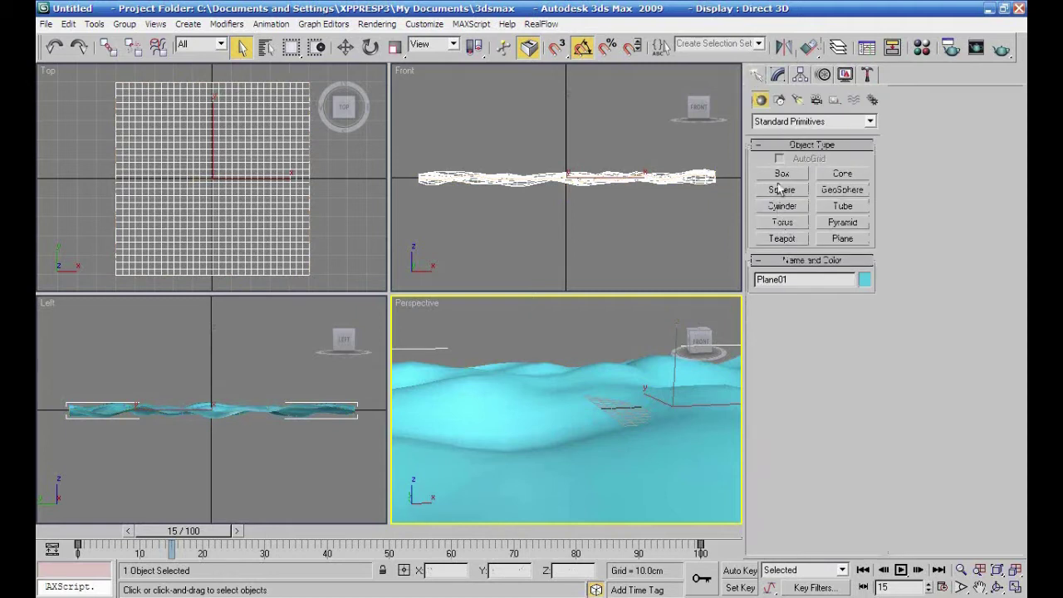
{"action": "left_click", "coordinate": [780, 190]}
{"action": "middle_click_drag", "start_coordinate": [636, 234], "coordinate": [617, 277]}
{"action": "left_click_drag", "start_coordinate": [610, 180], "coordinate": [611, 181]}
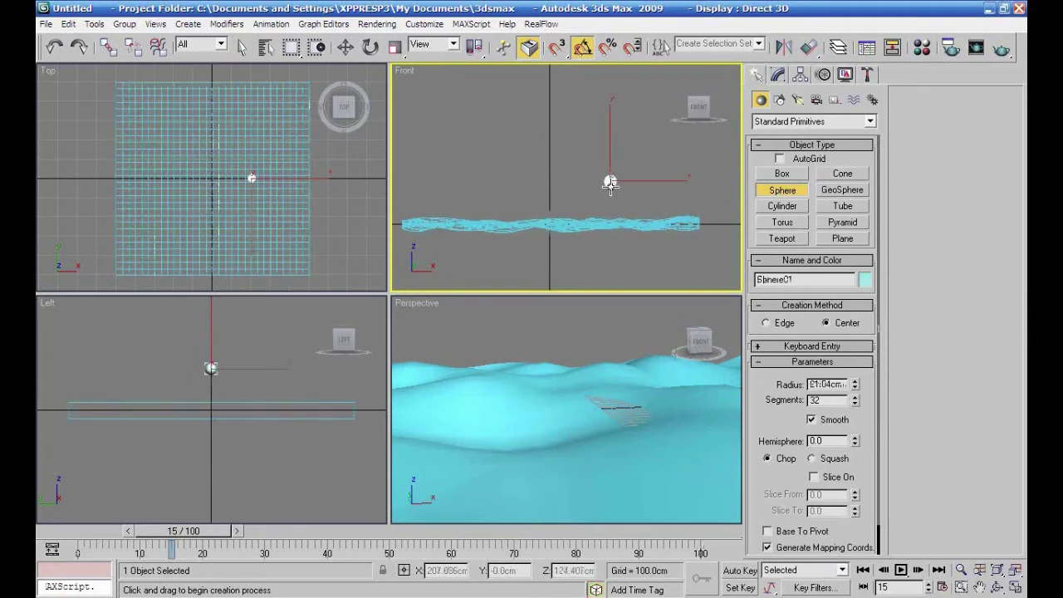
Add a Noise modifier to the sphere and frame the sphere closely in the Front viewport
{"action": "left_click", "coordinate": [778, 75]}
{"action": "left_click", "coordinate": [869, 117]}
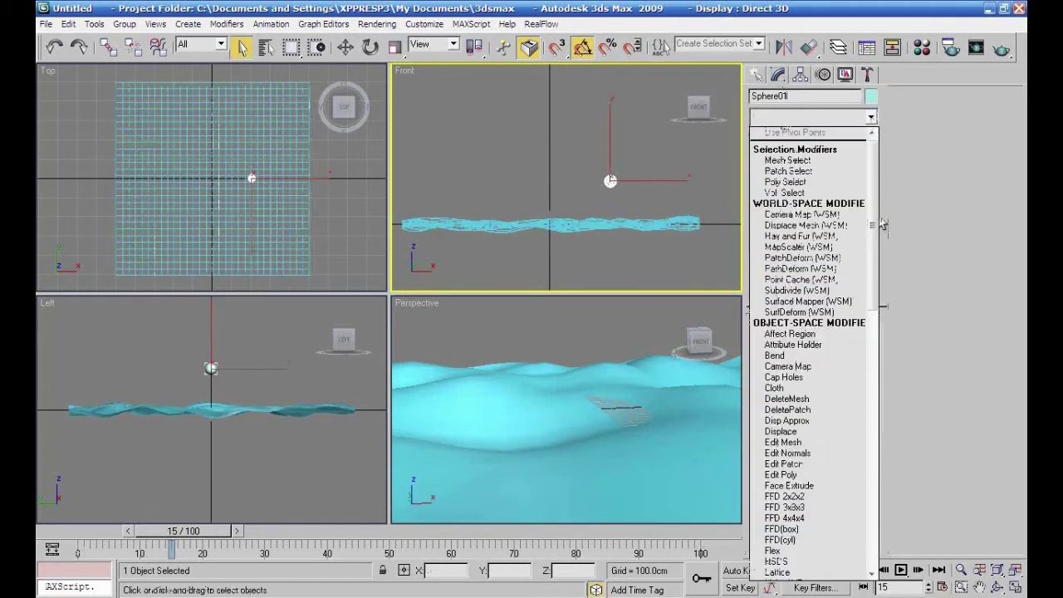
{"action": "left_click_drag", "start_coordinate": [874, 217], "coordinate": [872, 301]}
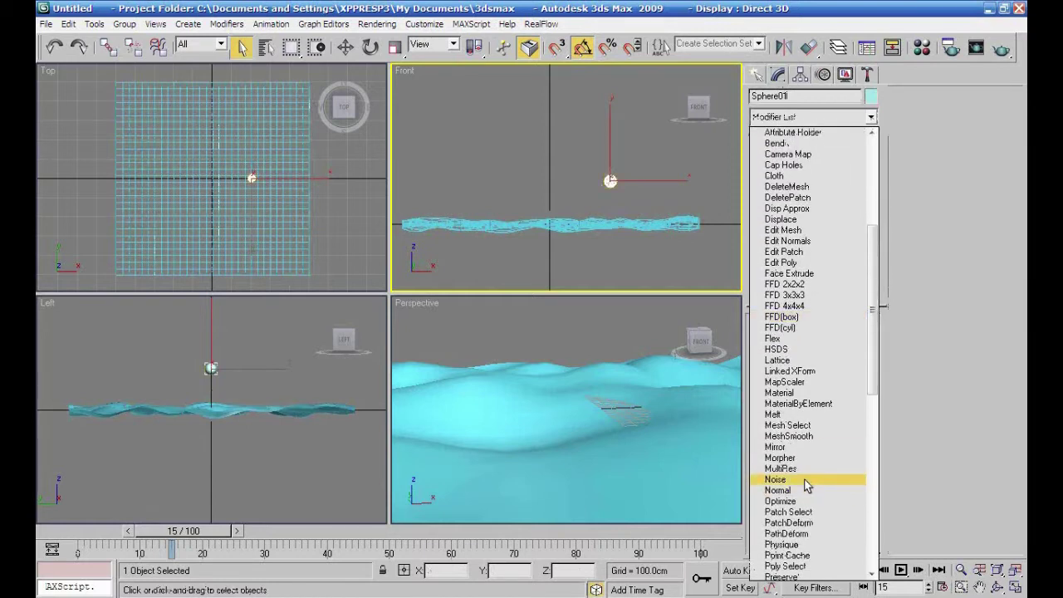
{"action": "left_click", "coordinate": [776, 479]}
{"action": "scroll", "coordinate": [637, 237], "scroll_direction": "up", "scroll_amount": 4}
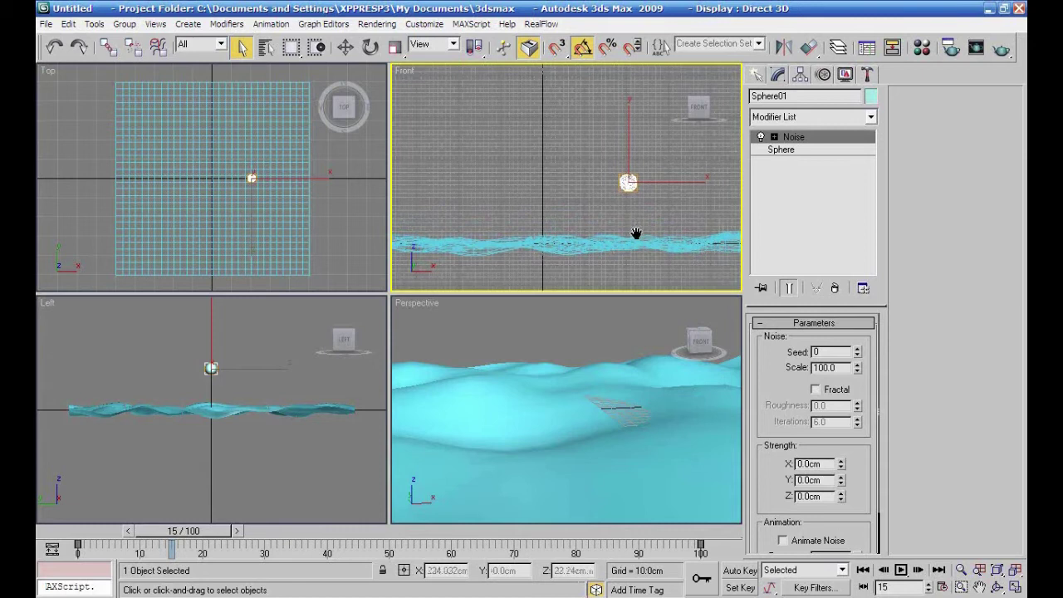
{"action": "scroll", "coordinate": [636, 237], "scroll_direction": "up", "scroll_amount": 3}
{"action": "middle_click_drag", "start_coordinate": [643, 230], "coordinate": [422, 234]}
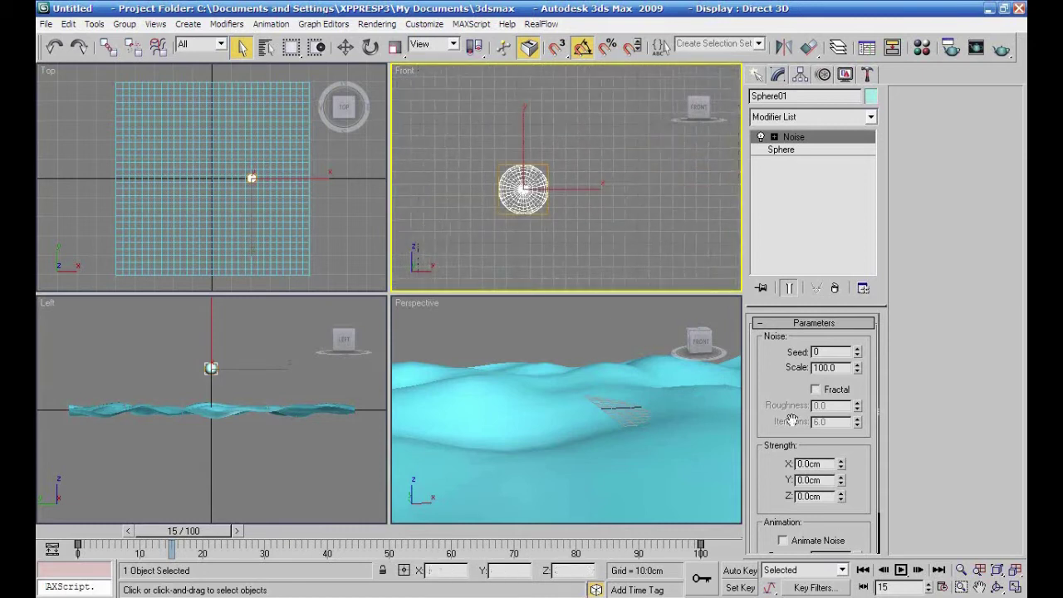
Set the sphere's noise strength to 23.82 cm in X and about 45.7 cm in Y, with the sphere zoomed in all viewports
{"action": "left_click_drag", "start_coordinate": [841, 466], "coordinate": [823, 229]}
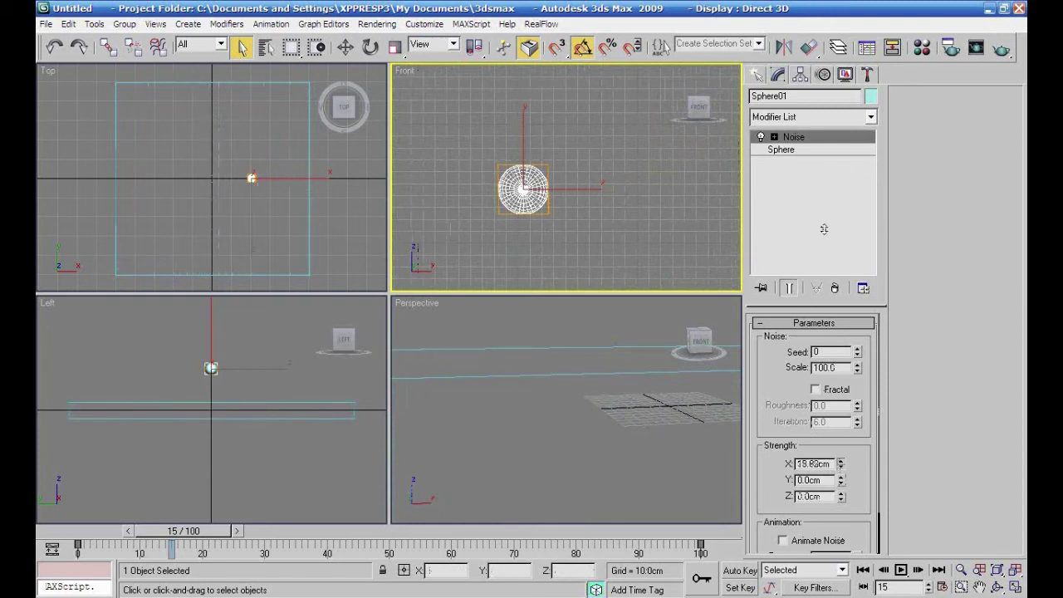
{"action": "left_click_drag", "start_coordinate": [860, 591], "coordinate": [865, 589]}
{"action": "mouse_move", "coordinate": [1018, 573]}
{"action": "left_mouse_down"}
{"action": "mouse_move", "coordinate": [1017, 545]}
{"action": "mouse_move", "coordinate": [1012, 562]}
{"action": "left_mouse_up"}
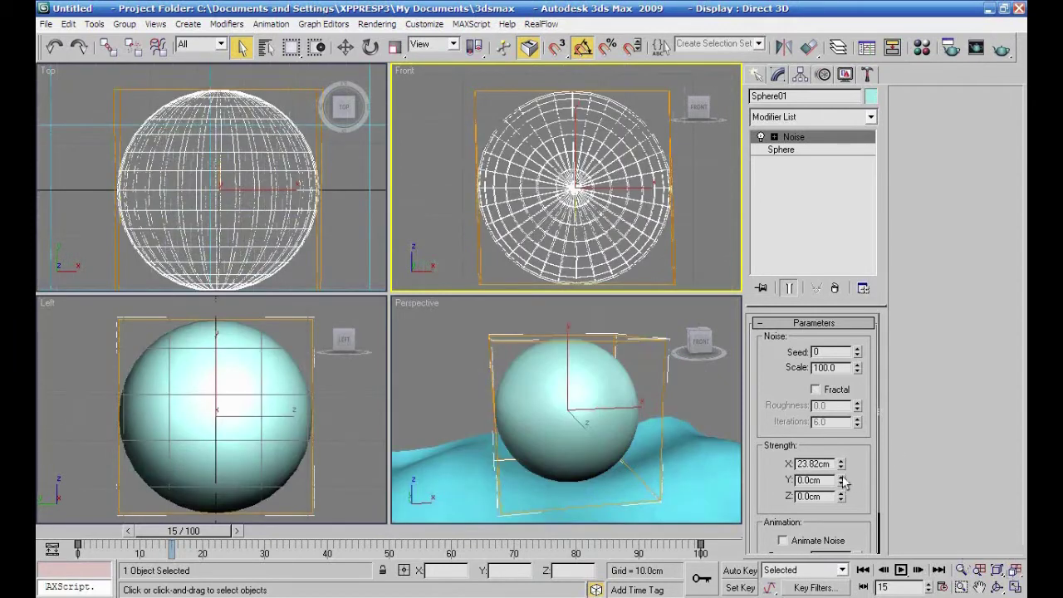
{"action": "left_click_drag", "start_coordinate": [843, 484], "coordinate": [965, 570]}
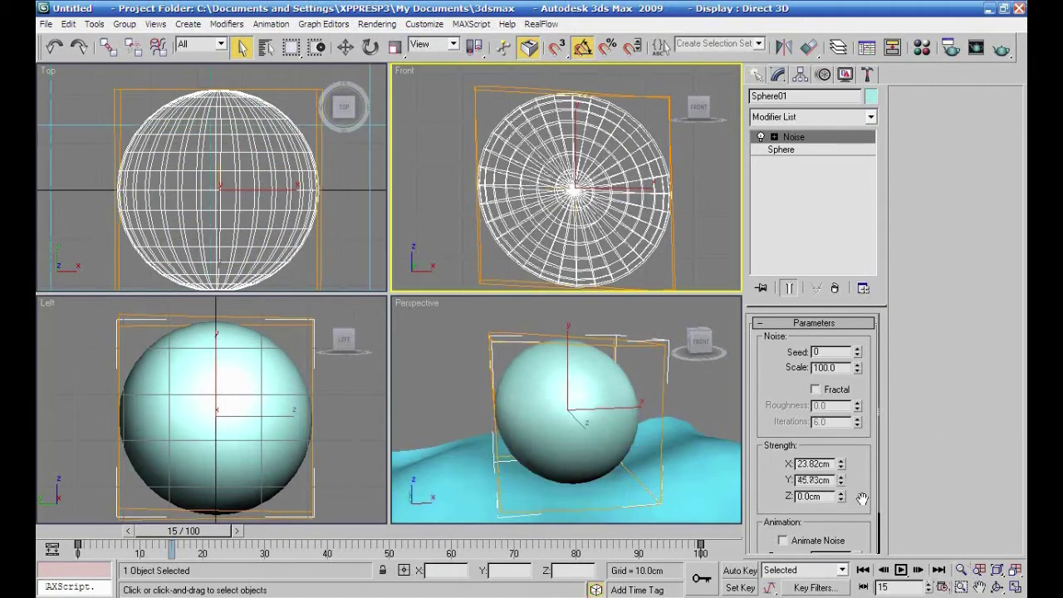
Set the sphere's noise Z strength to 77.56 cm and orbit the Perspective viewport around the sphere
{"action": "left_click_drag", "start_coordinate": [841, 497], "coordinate": [841, 429]}
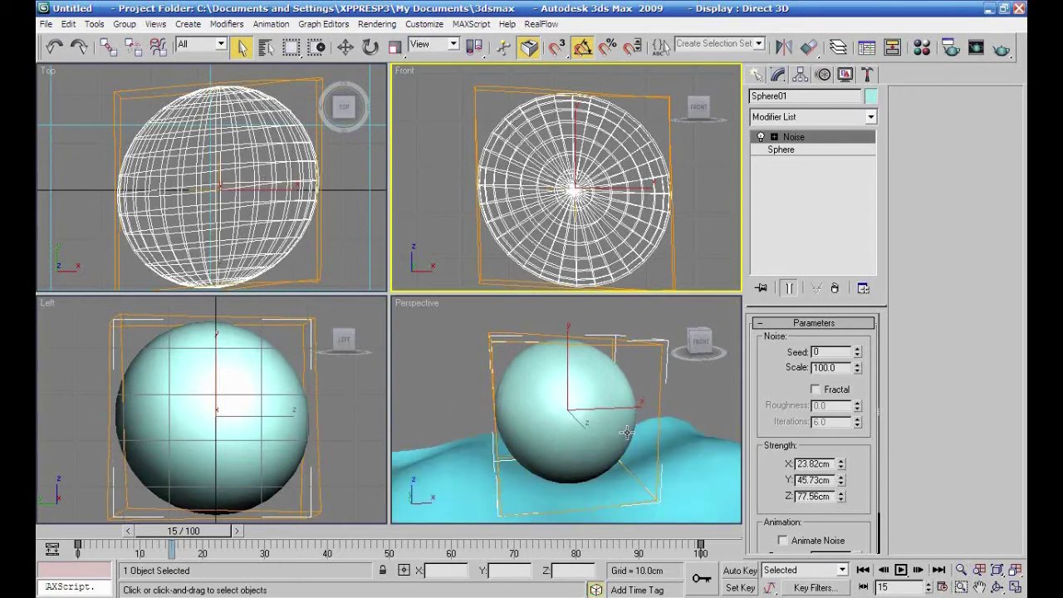
{"action": "left_click", "coordinate": [613, 457]}
{"action": "middle_click_drag", "start_coordinate": [612, 456], "coordinate": [549, 490], "text": "alt"}
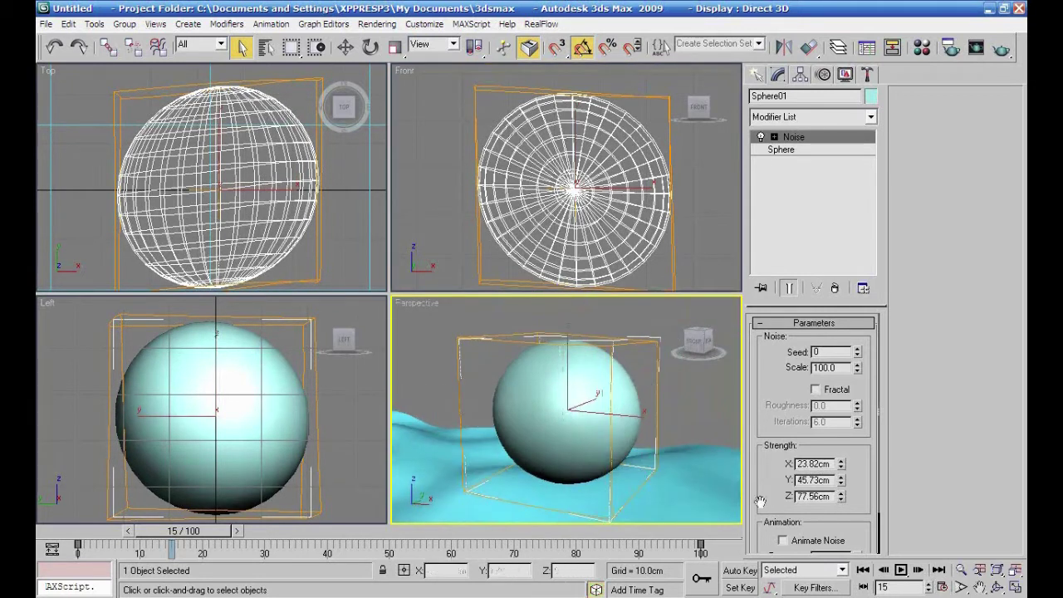
Try different noise scales and seeds on the sphere and settle on Scale 73.16 and Seed 6
{"action": "mouse_move", "coordinate": [859, 367]}
{"action": "left_mouse_down"}
{"action": "mouse_move", "coordinate": [855, 429]}
{"action": "mouse_move", "coordinate": [853, 368]}
{"action": "left_mouse_up"}
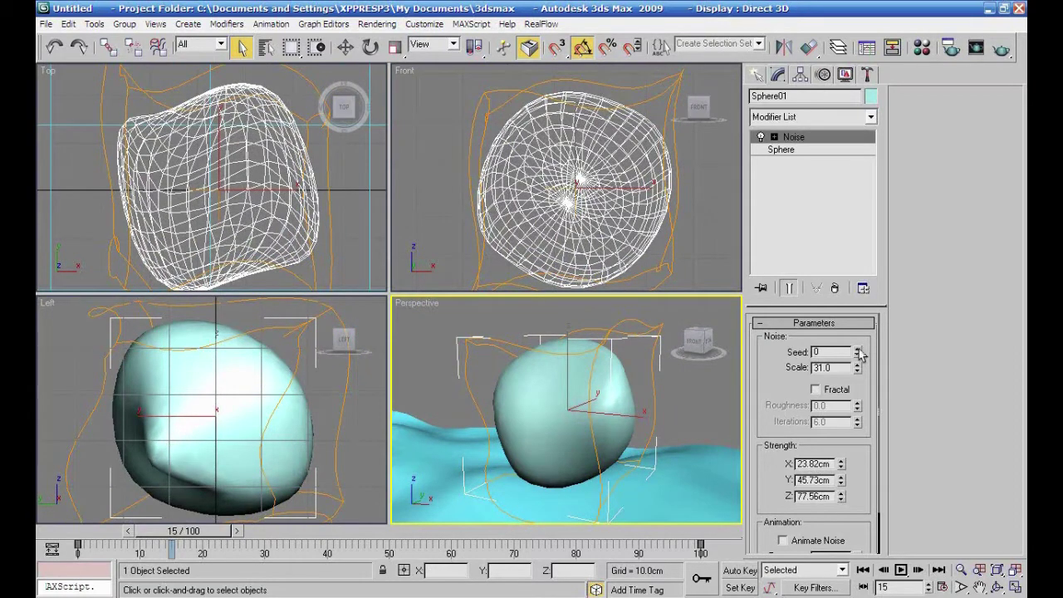
{"action": "left_click", "coordinate": [858, 349]}
{"action": "left_click", "coordinate": [859, 349]}
{"action": "left_click", "coordinate": [858, 349]}
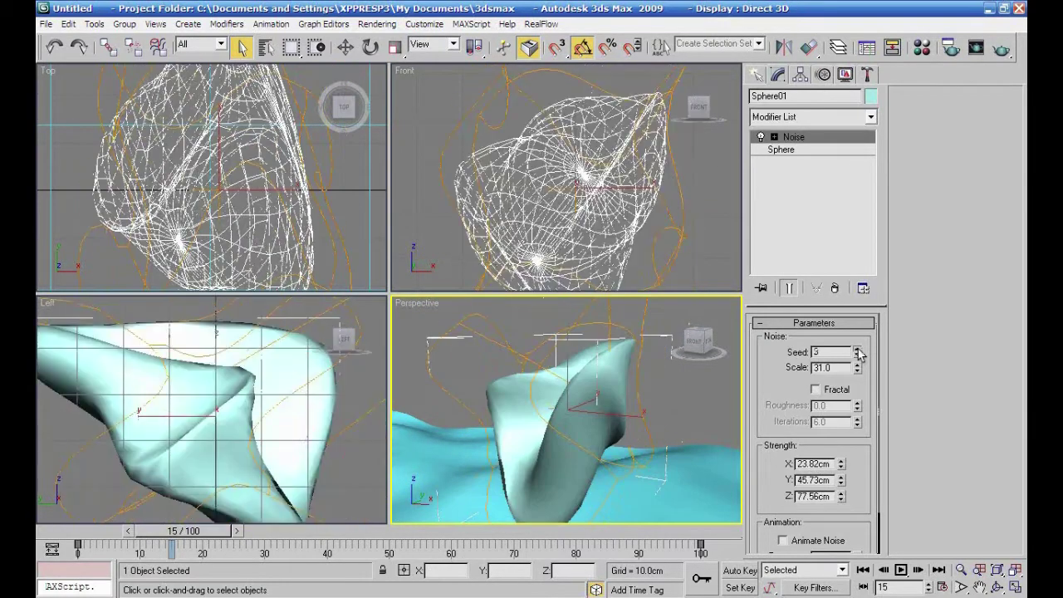
{"action": "left_click", "coordinate": [859, 350]}
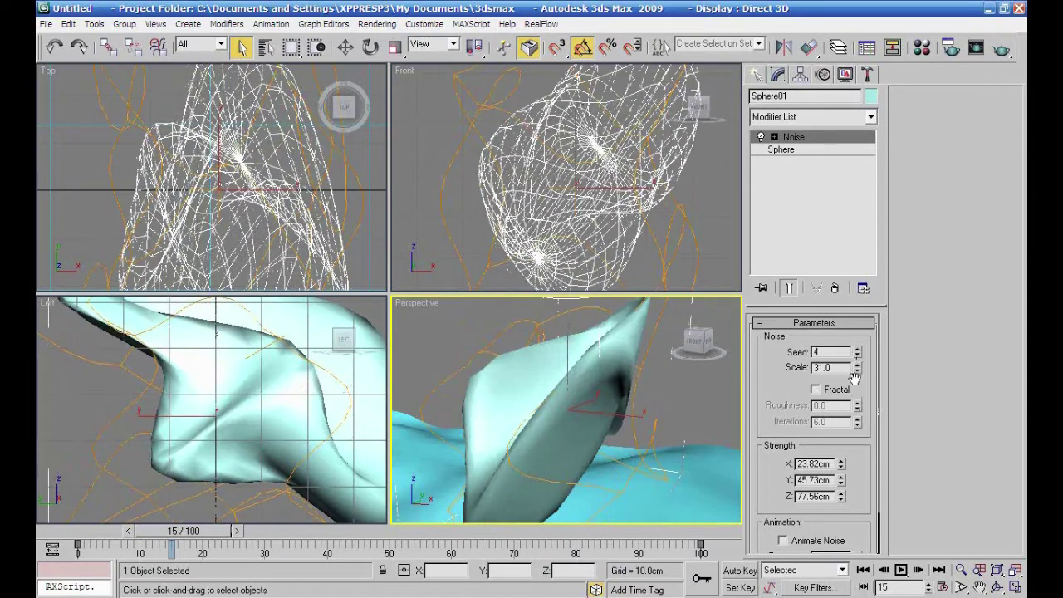
{"action": "left_click_drag", "start_coordinate": [857, 371], "coordinate": [867, 331]}
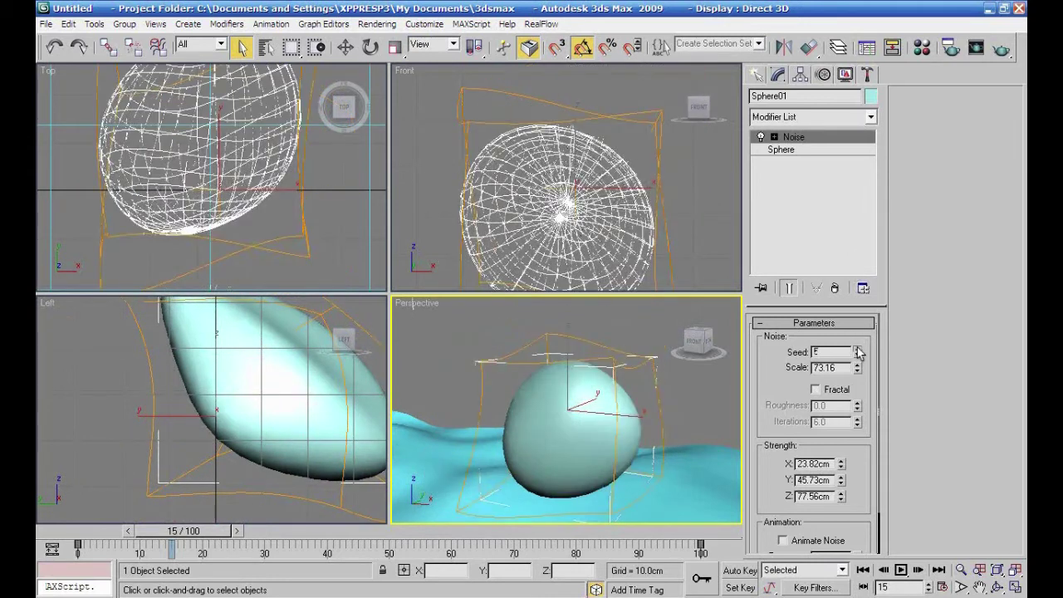
{"action": "left_click", "coordinate": [858, 350]}
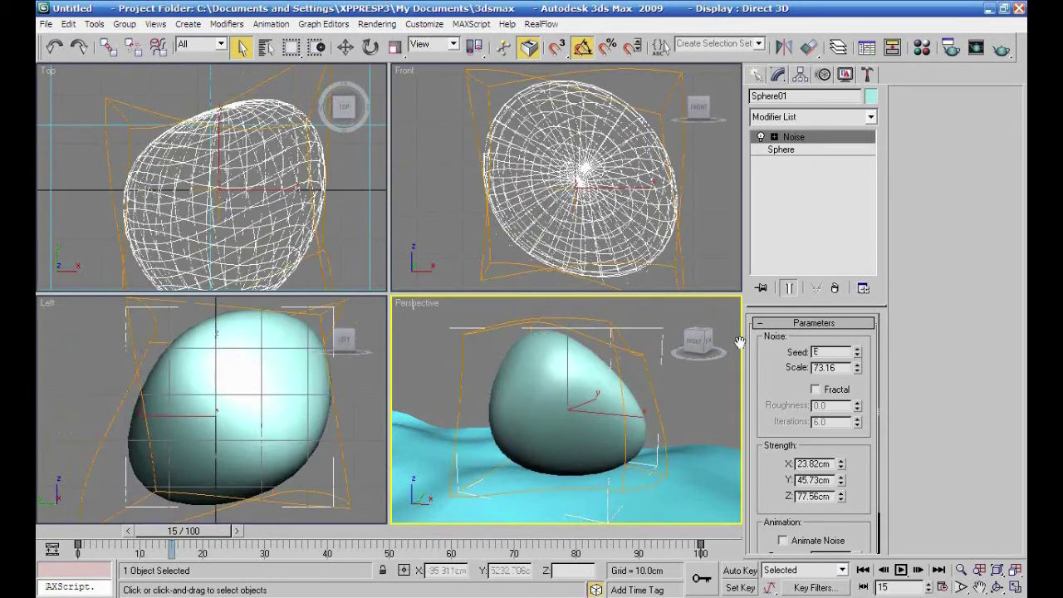
Clone the deformed sphere as six copies in a diagonal row across the terrain in the Top viewport
{"action": "scroll", "coordinate": [342, 219], "scroll_direction": "down", "scroll_amount": 5}
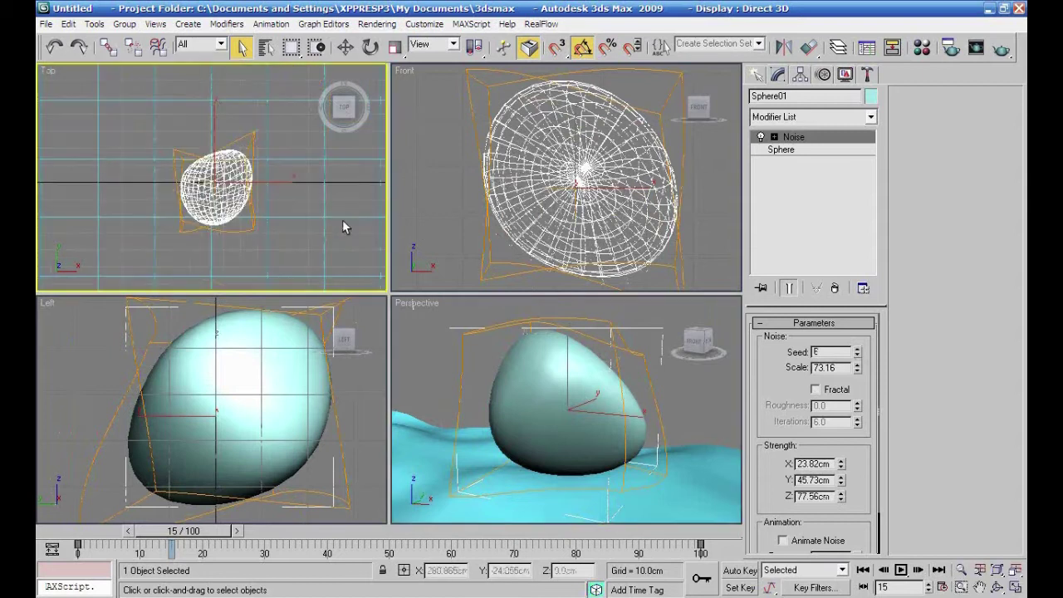
{"action": "scroll", "coordinate": [440, 218], "scroll_direction": "down", "scroll_amount": 6}
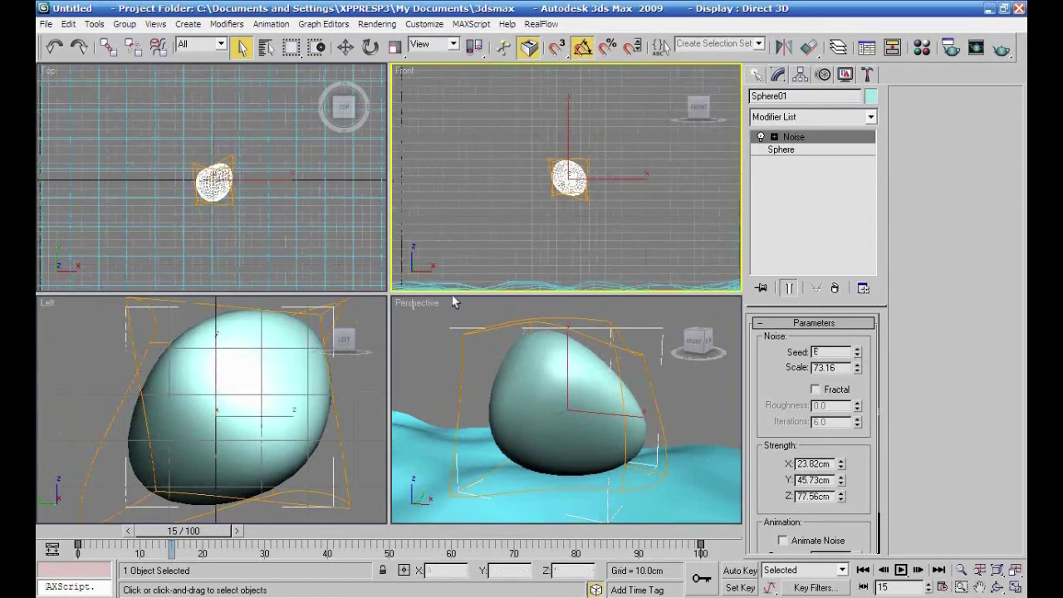
{"action": "scroll", "coordinate": [476, 381], "scroll_direction": "down", "scroll_amount": 5}
{"action": "scroll", "coordinate": [477, 383], "scroll_direction": "down", "scroll_amount": 6}
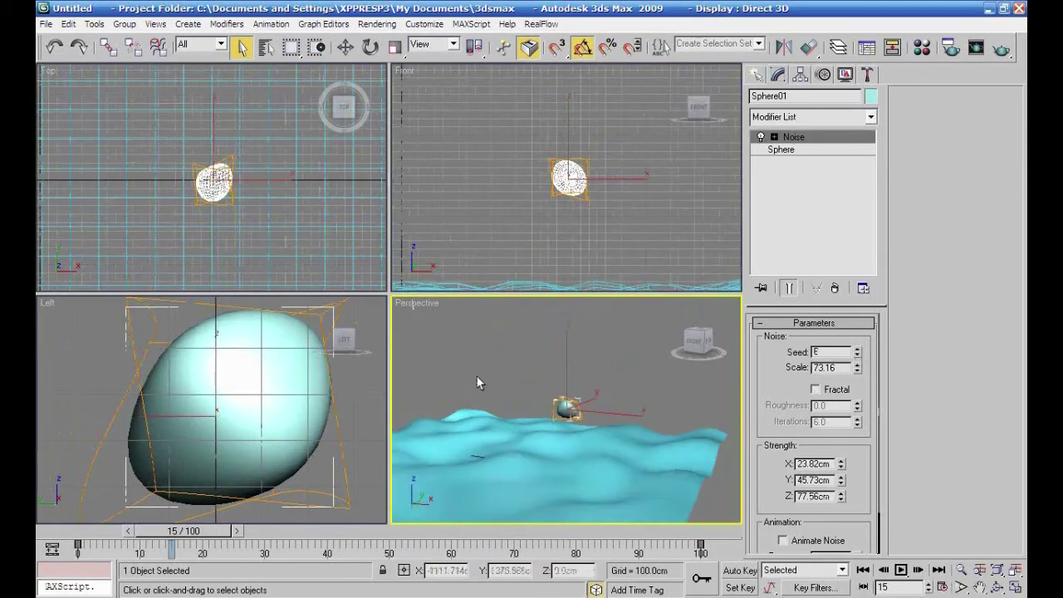
{"action": "left_click", "coordinate": [290, 389]}
{"action": "scroll", "coordinate": [289, 389], "scroll_direction": "down", "scroll_amount": 6}
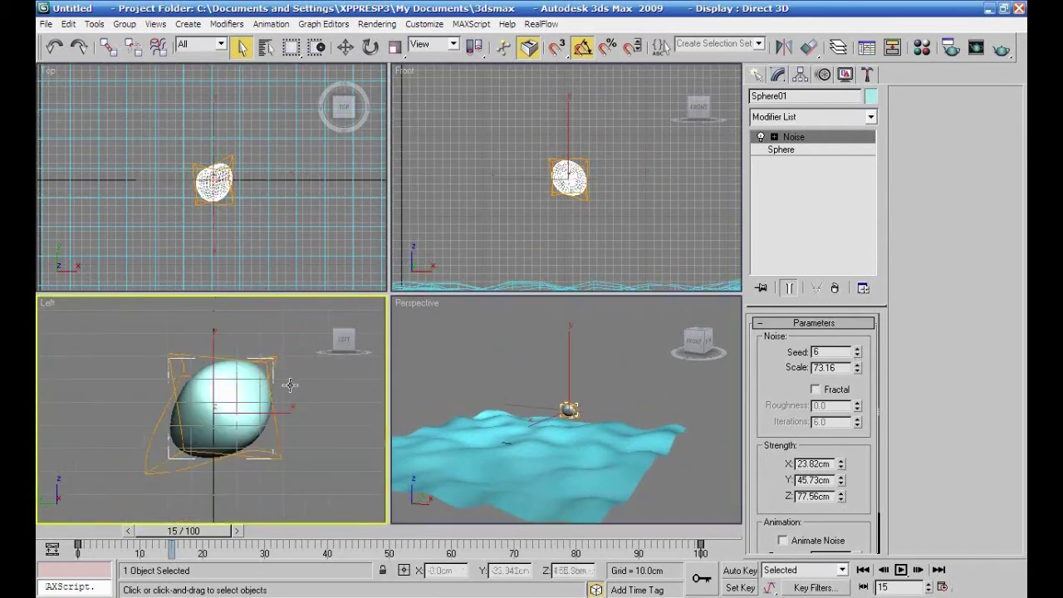
{"action": "left_click", "coordinate": [274, 226]}
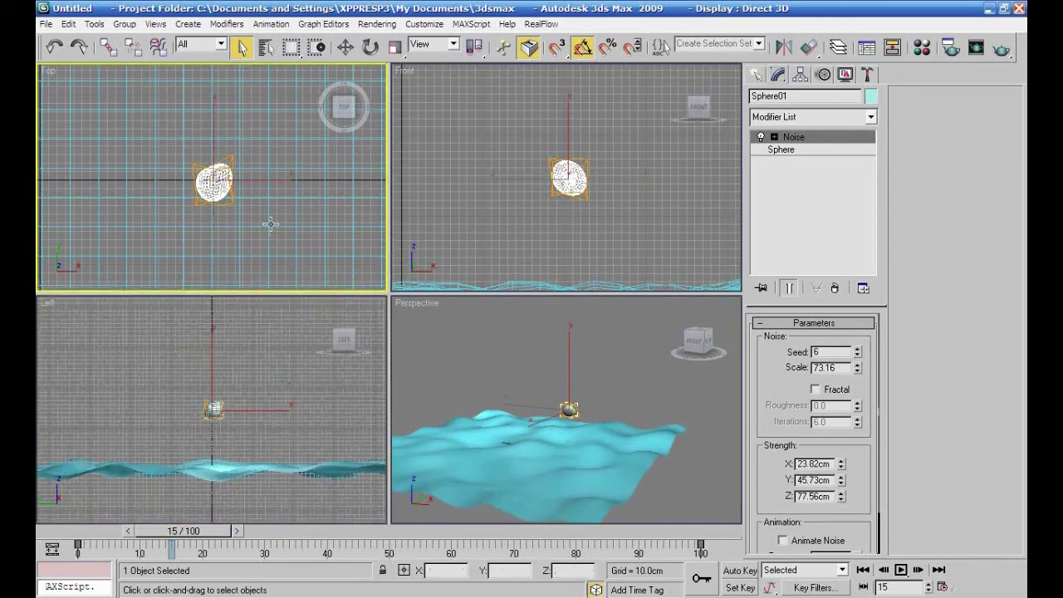
{"action": "scroll", "coordinate": [274, 225], "scroll_direction": "down", "scroll_amount": 6}
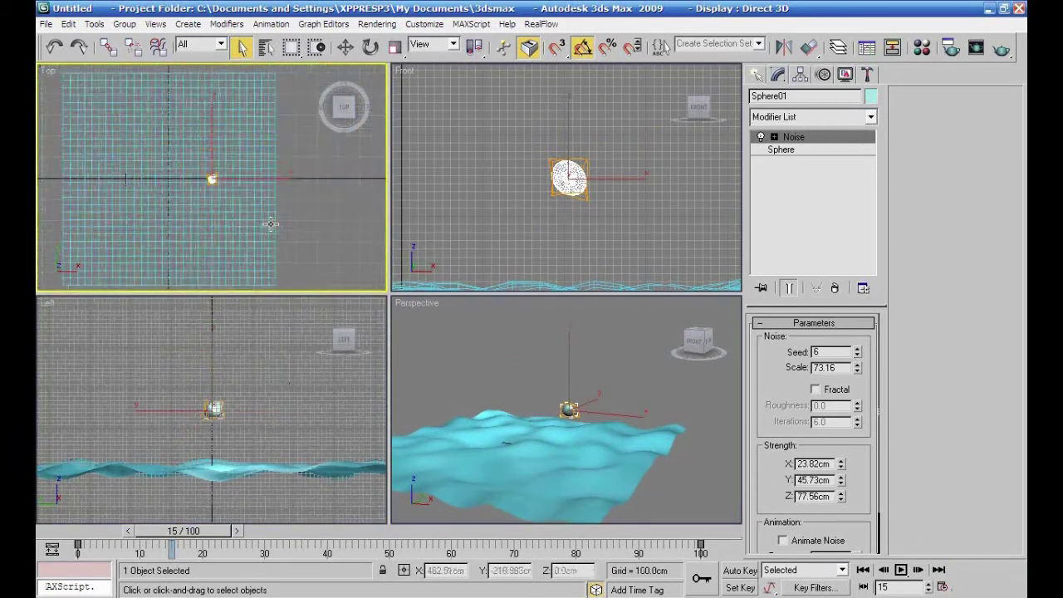
{"action": "left_click", "coordinate": [346, 47]}
{"action": "middle_click_drag", "start_coordinate": [306, 234], "coordinate": [353, 233]}
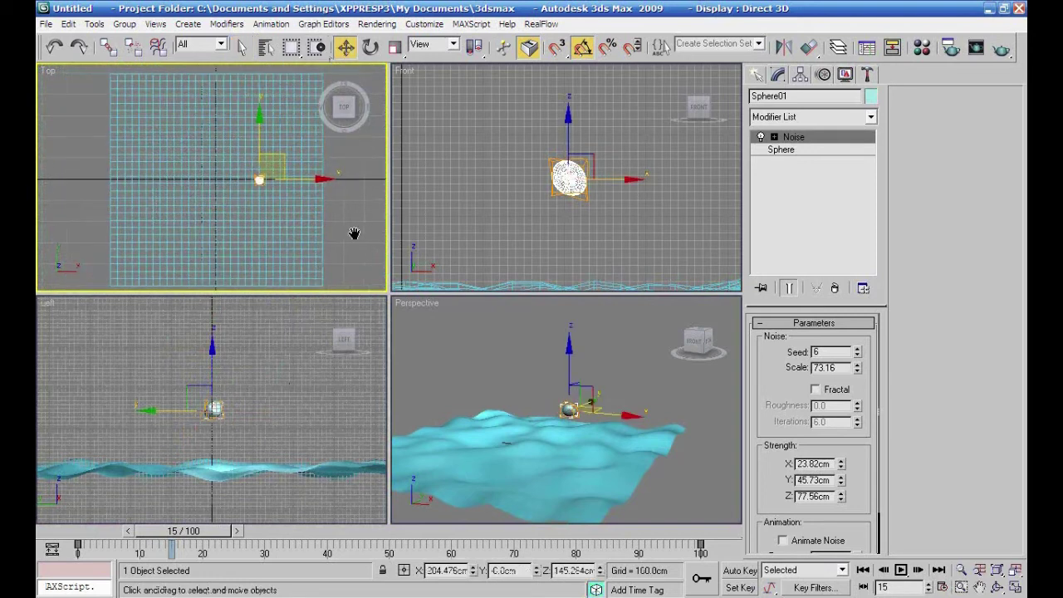
{"action": "left_click_drag", "start_coordinate": [284, 166], "coordinate": [263, 163], "text": "shift"}
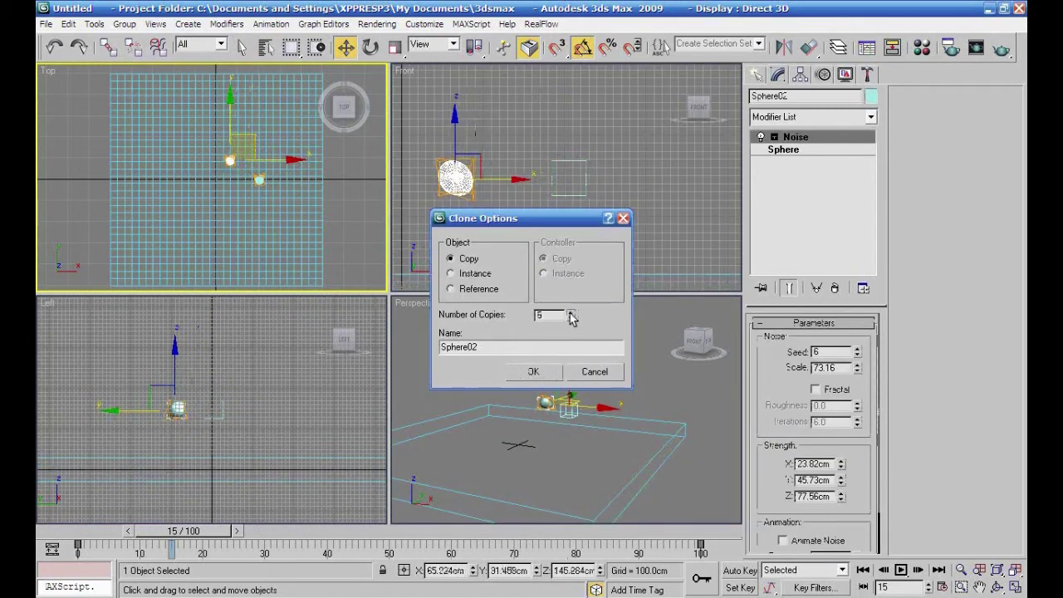
{"action": "left_click", "coordinate": [534, 372]}
Scatter the copies lying over the terrain to irregular positions in the Top viewport
{"action": "left_click", "coordinate": [230, 161]}
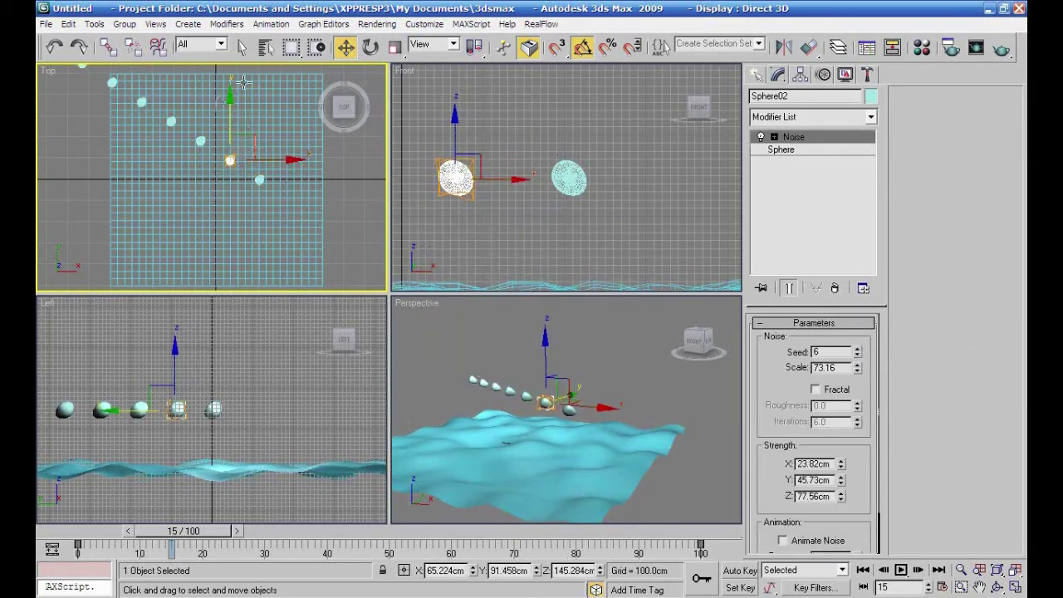
{"action": "left_click_drag", "start_coordinate": [239, 110], "coordinate": [208, 173]}
{"action": "left_click_drag", "start_coordinate": [169, 121], "coordinate": [247, 148]}
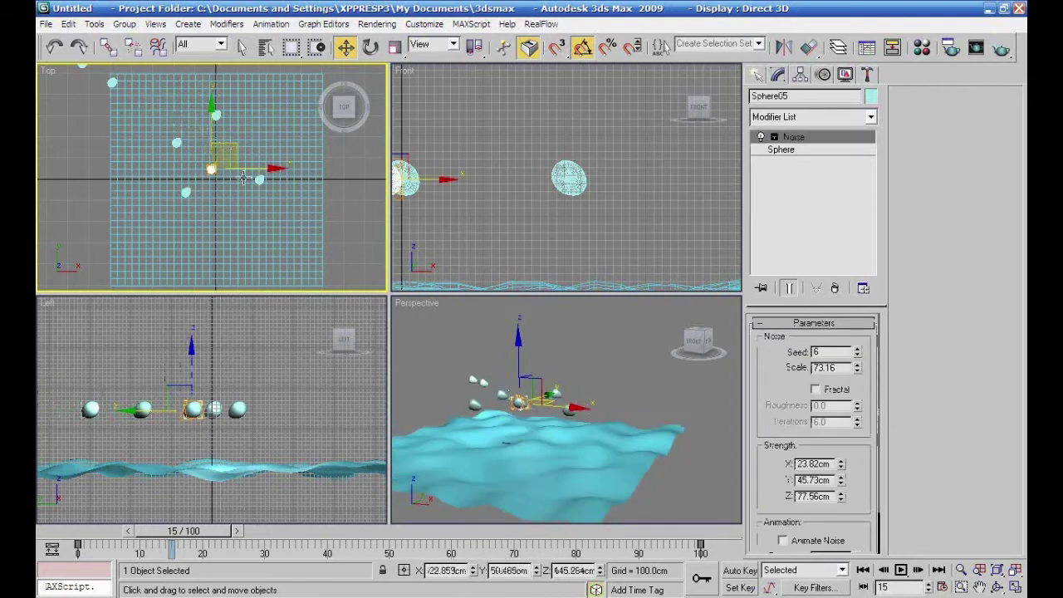
Move the two outermost copies, at and beyond the terrain's corner, in among the other spheres in the Top viewport
{"action": "scroll", "coordinate": [112, 118], "scroll_direction": "up", "scroll_amount": 2}
{"action": "scroll", "coordinate": [112, 138], "scroll_direction": "down", "scroll_amount": 4}
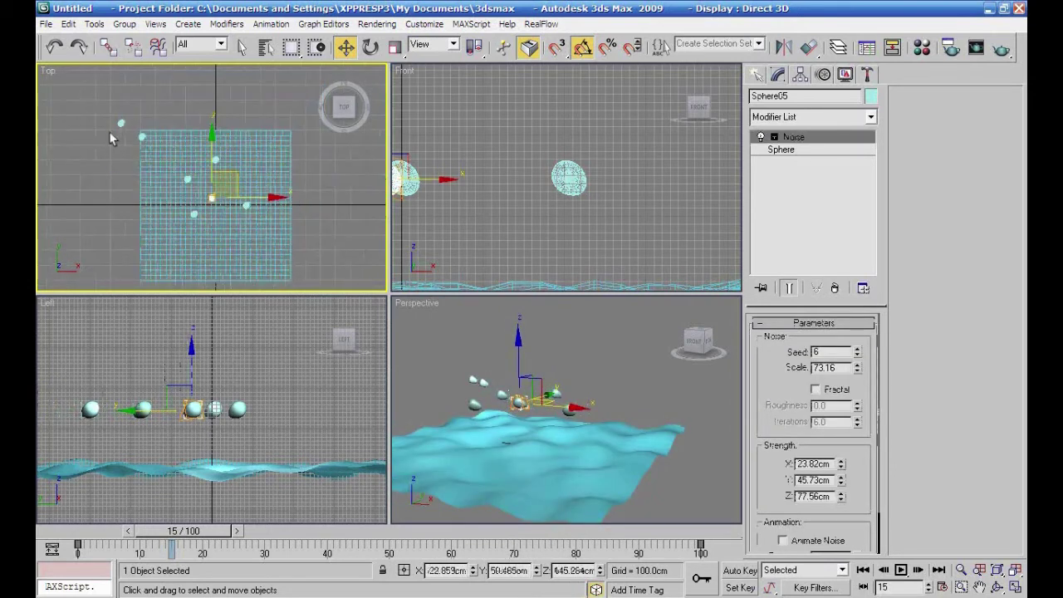
{"action": "left_click", "coordinate": [122, 123]}
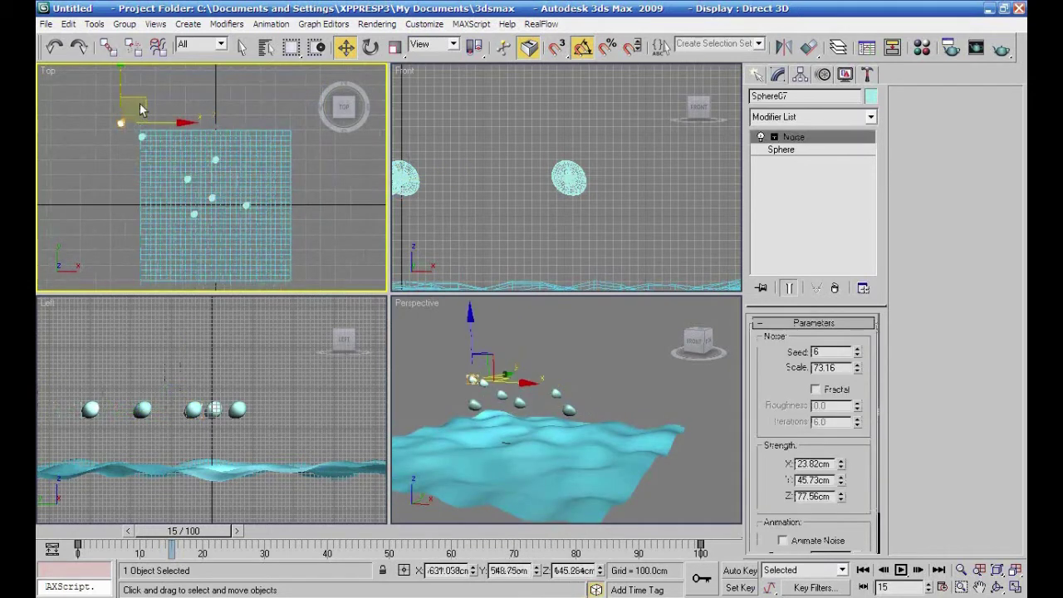
{"action": "left_click_drag", "start_coordinate": [160, 107], "coordinate": [289, 170]}
{"action": "left_click", "coordinate": [142, 139]}
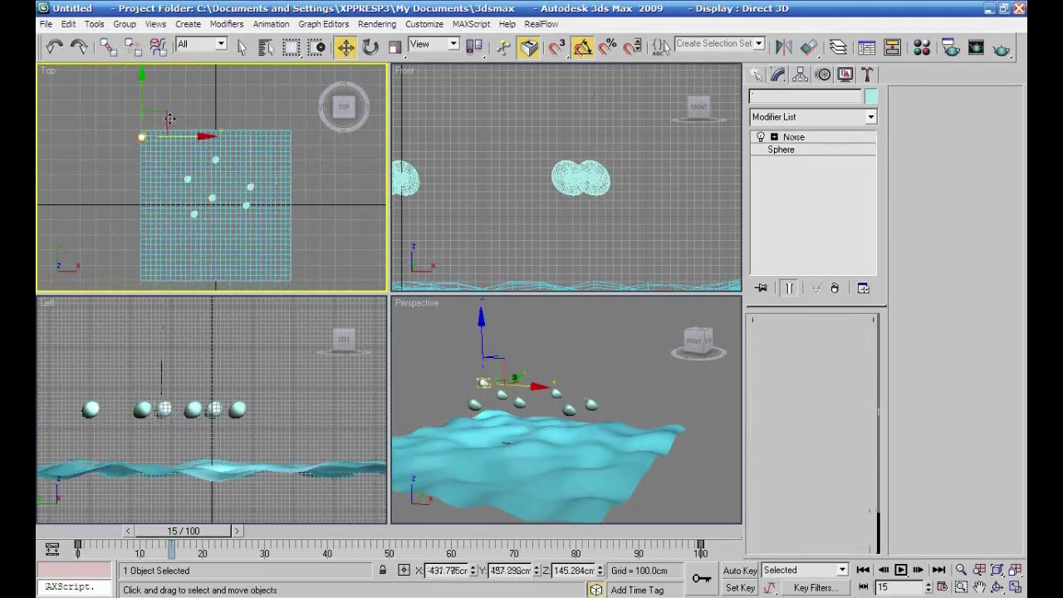
{"action": "left_click_drag", "start_coordinate": [166, 114], "coordinate": [185, 173]}
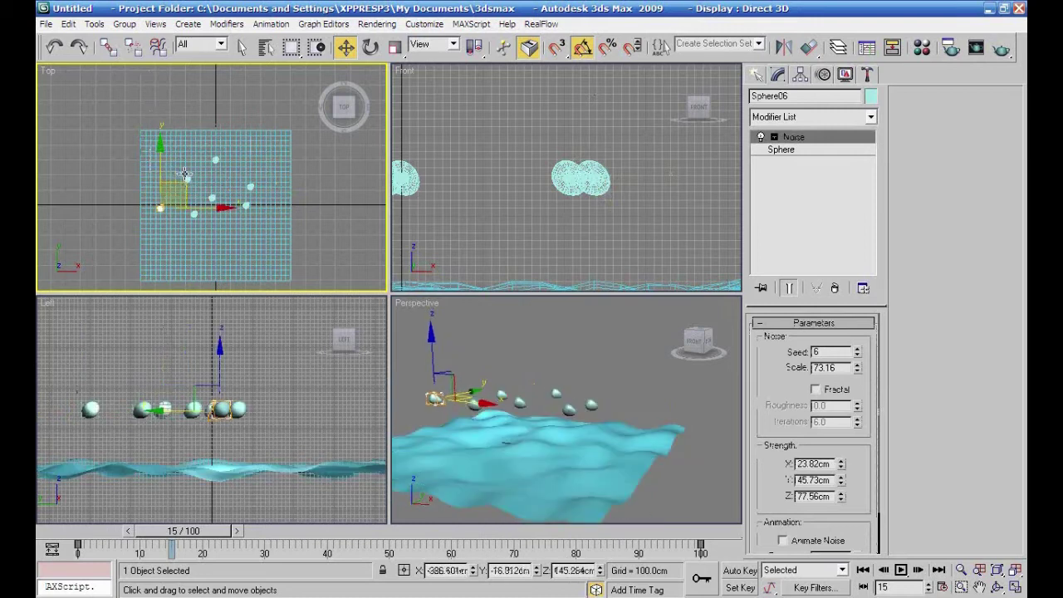
Select all seven spheres in the Front viewport and lower them onto the terrain surface
{"action": "scroll", "coordinate": [552, 249], "scroll_direction": "up", "scroll_amount": 3}
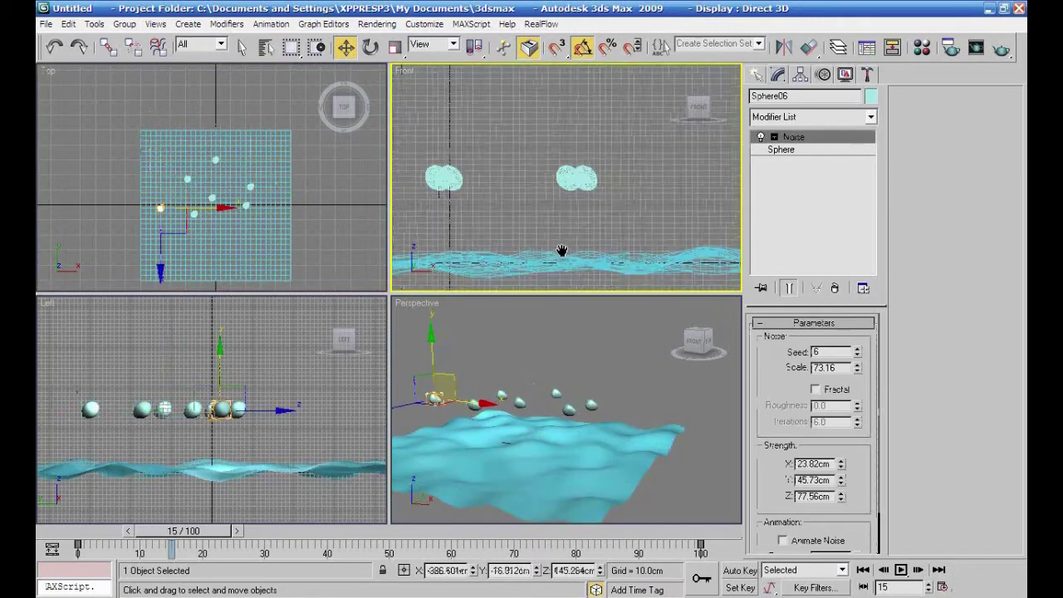
{"action": "middle_click_drag", "start_coordinate": [561, 251], "coordinate": [612, 243]}
{"action": "left_click_drag", "start_coordinate": [697, 165], "coordinate": [411, 196]}
{"action": "left_click_drag", "start_coordinate": [464, 174], "coordinate": [464, 174]}
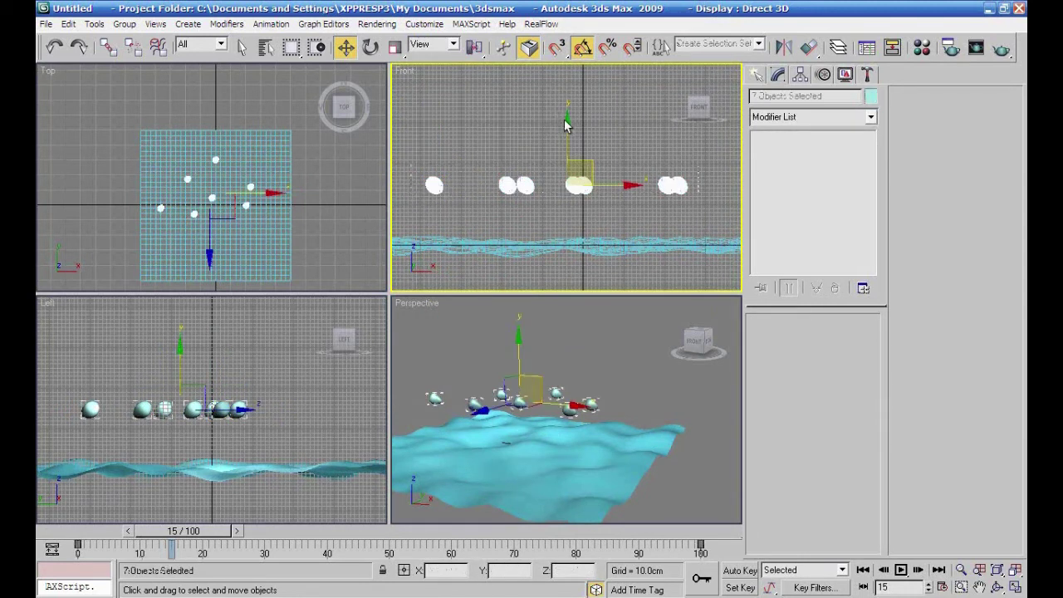
{"action": "left_click_drag", "start_coordinate": [565, 125], "coordinate": [566, 172]}
Frame a low view across the terrain and spheres in the Perspective viewport and create a target camera from it
{"action": "middle_click_drag", "start_coordinate": [587, 357], "coordinate": [586, 389], "text": "alt"}
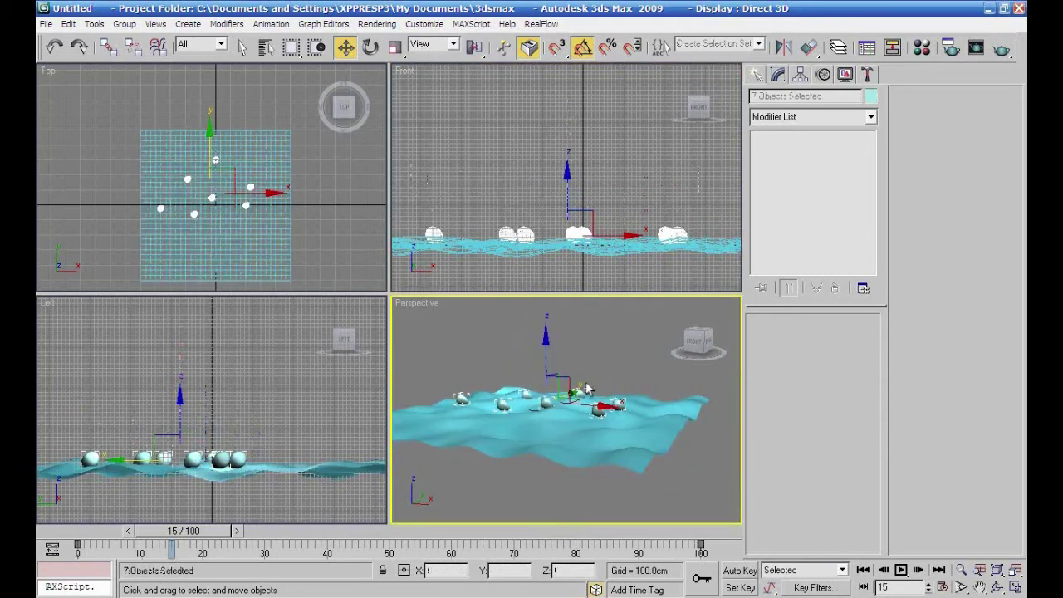
{"action": "scroll", "coordinate": [656, 410], "scroll_direction": "up", "scroll_amount": 5}
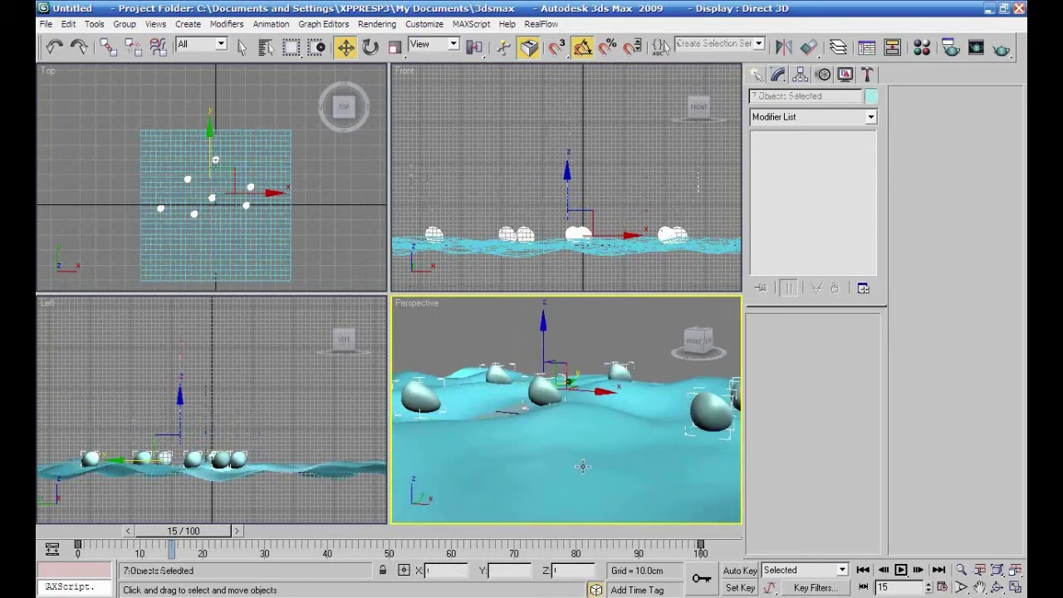
{"action": "mouse_move", "coordinate": [582, 468]}
{"action": "middle_mouse_down", "text": "alt"}
{"action": "mouse_move", "coordinate": [597, 451]}
{"action": "mouse_move", "coordinate": [591, 463]}
{"action": "mouse_move", "coordinate": [550, 467]}
{"action": "mouse_move", "coordinate": [531, 455]}
{"action": "middle_mouse_up", "text": "alt"}
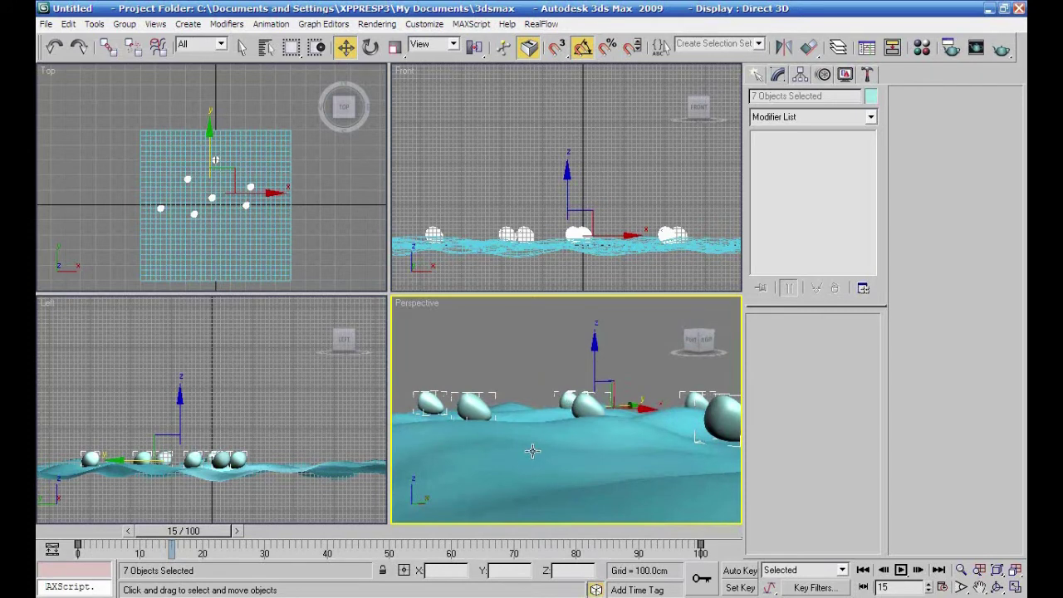
{"action": "middle_click_drag", "start_coordinate": [529, 455], "coordinate": [541, 443], "text": "alt"}
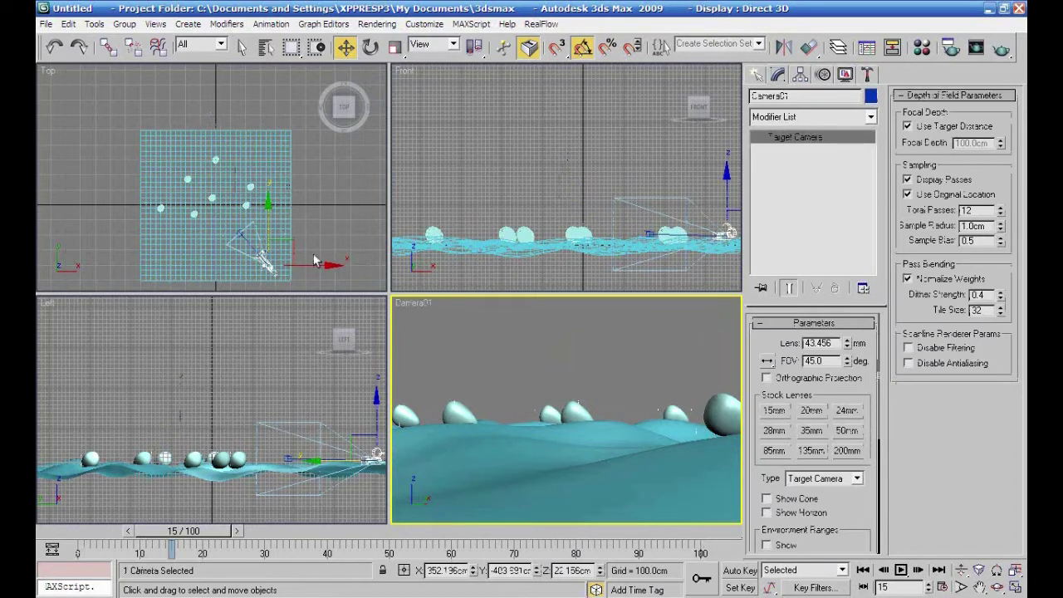
Show the Camera01 view in the Left viewport and return the other camera viewport to Perspective
{"action": "right_click", "coordinate": [280, 371]}
{"action": "key", "text": "c"}
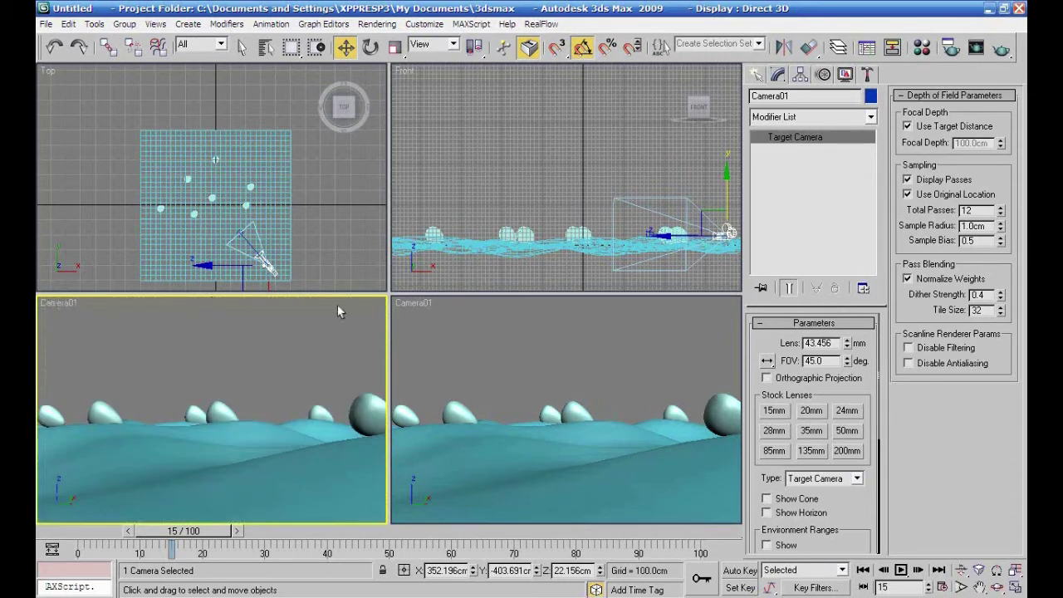
{"action": "right_click", "coordinate": [504, 386]}
{"action": "key", "text": "p"}
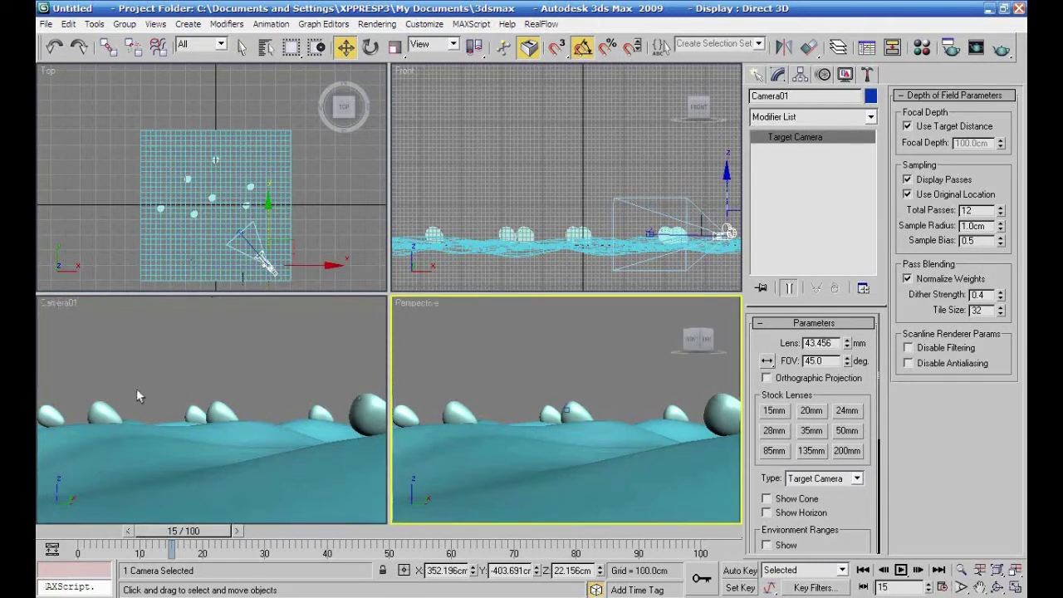
Sink all seven spheres slightly into the terrain in the Front viewport and name their selection set stoon
{"action": "right_click", "coordinate": [588, 181]}
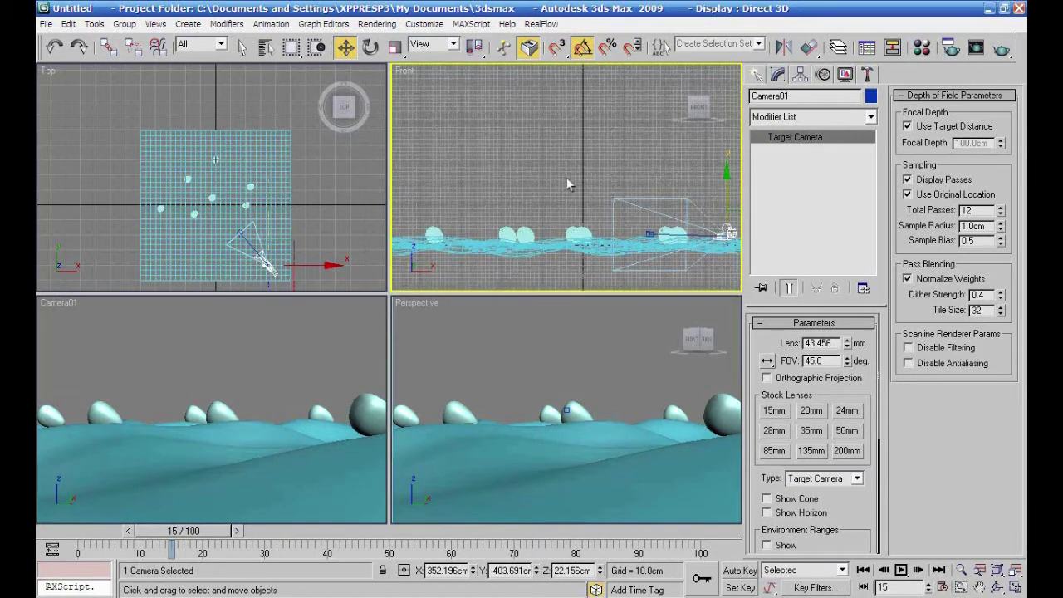
{"action": "left_click_drag", "start_coordinate": [423, 204], "coordinate": [679, 234]}
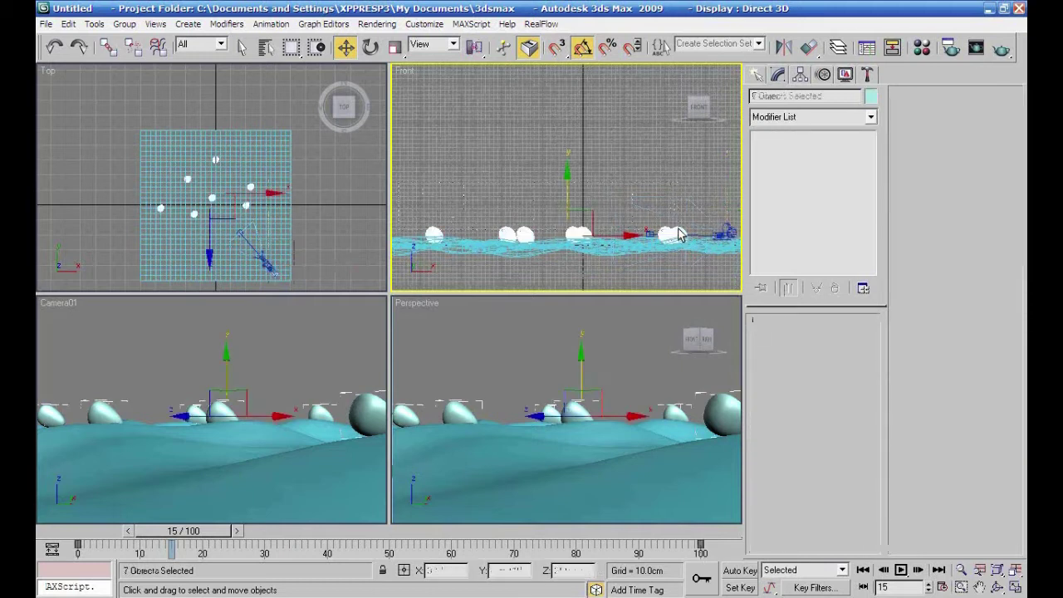
{"action": "left_click_drag", "start_coordinate": [564, 171], "coordinate": [564, 180]}
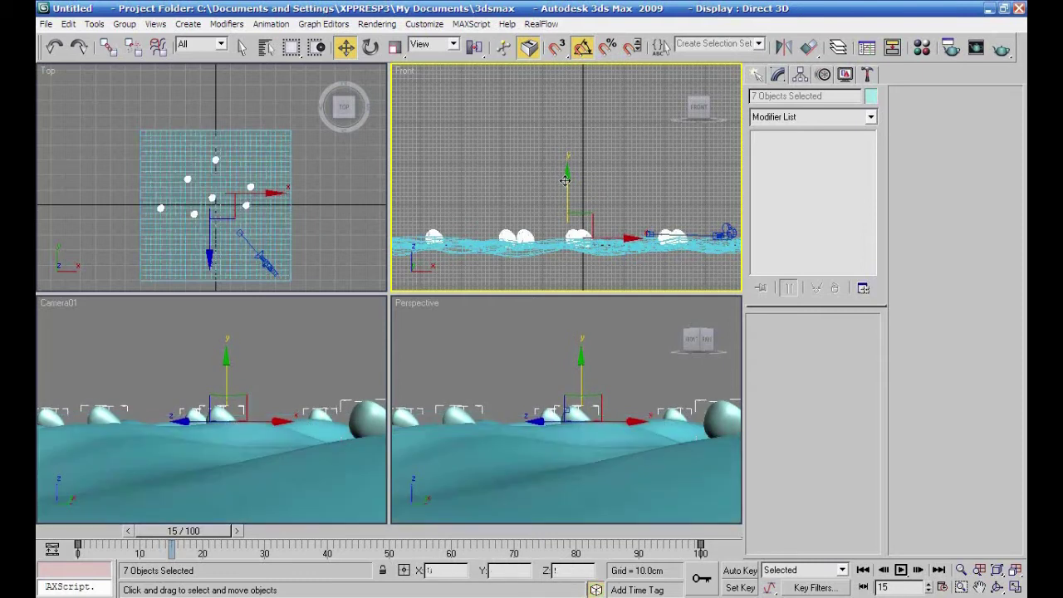
{"action": "left_click", "coordinate": [602, 153]}
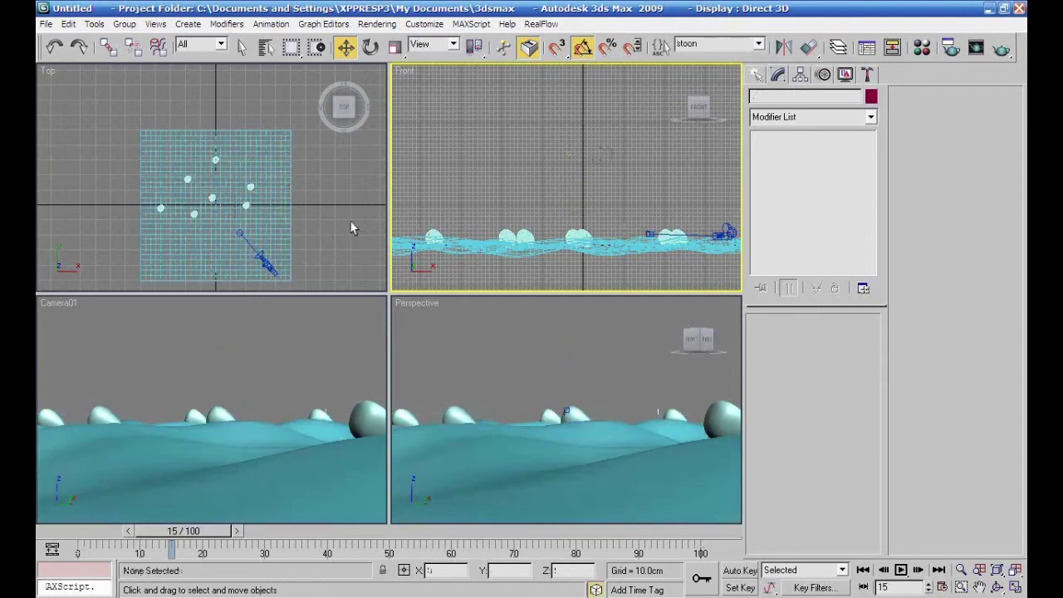
{"action": "scroll", "coordinate": [350, 220], "scroll_direction": "up", "scroll_amount": 2}
{"action": "left_click", "coordinate": [191, 233]}
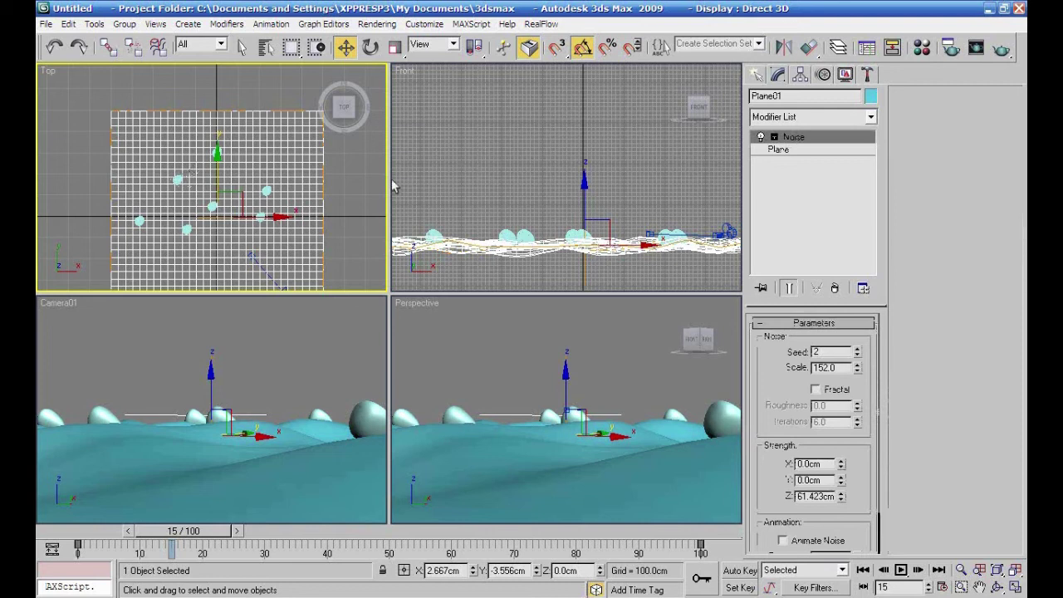
{"action": "left_click", "coordinate": [793, 138]}
{"action": "left_click", "coordinate": [705, 147]}
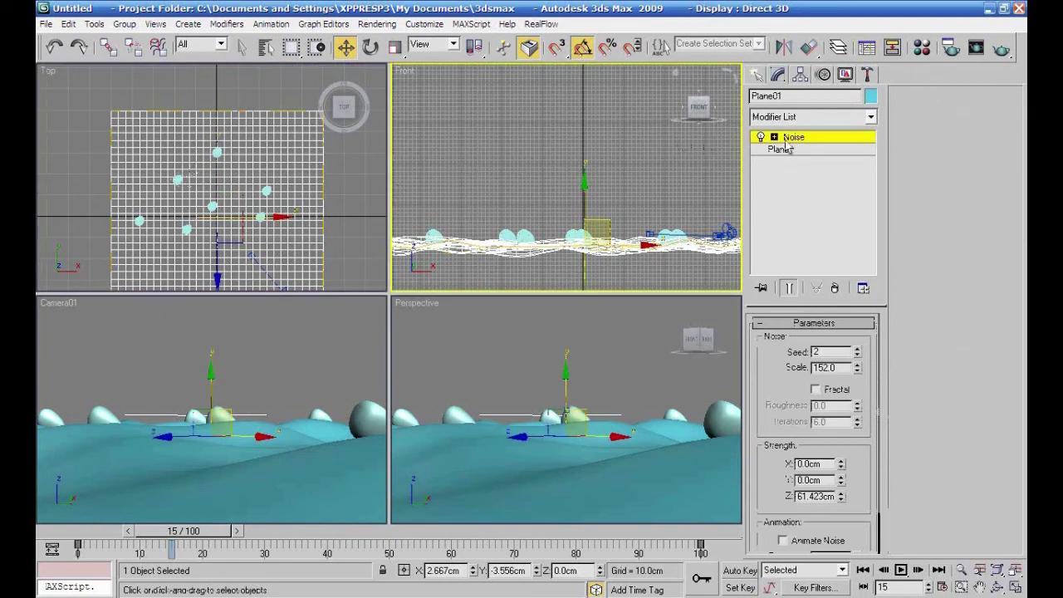
{"action": "left_click", "coordinate": [789, 138]}
{"action": "left_click", "coordinate": [676, 138]}
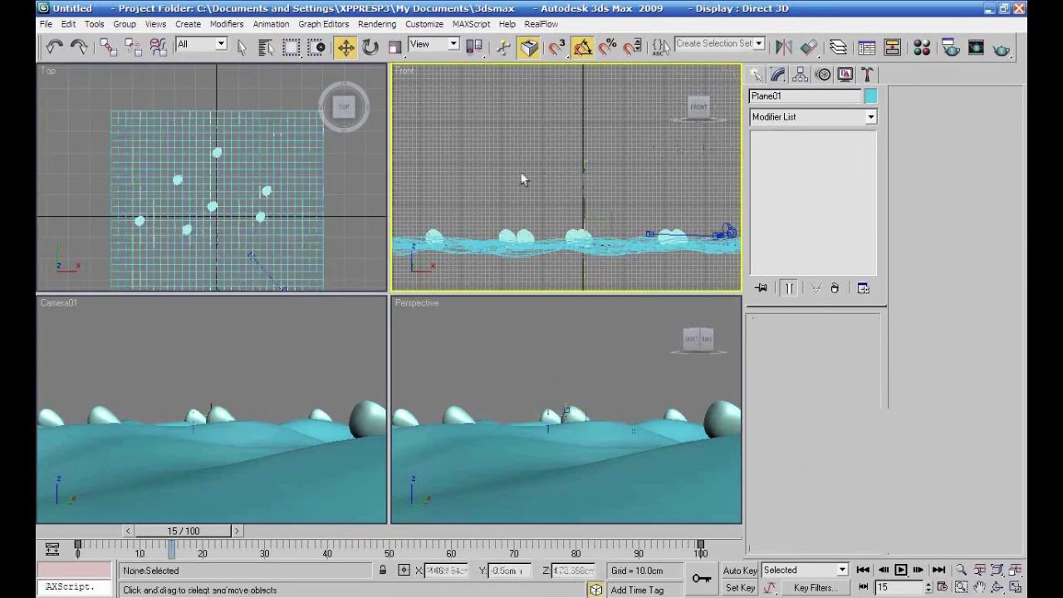
In the Top viewport, move the rearmost sphere forward near the camera target and the leftmost sphere to about X 87, Y -77 cm
{"action": "left_click", "coordinate": [216, 153]}
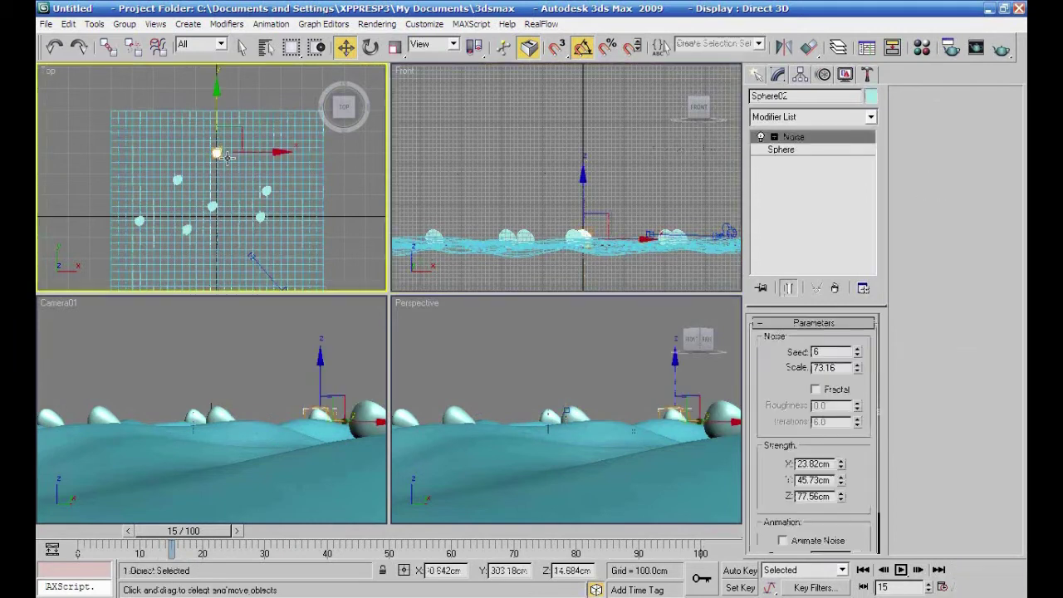
{"action": "left_click_drag", "start_coordinate": [237, 129], "coordinate": [247, 230]}
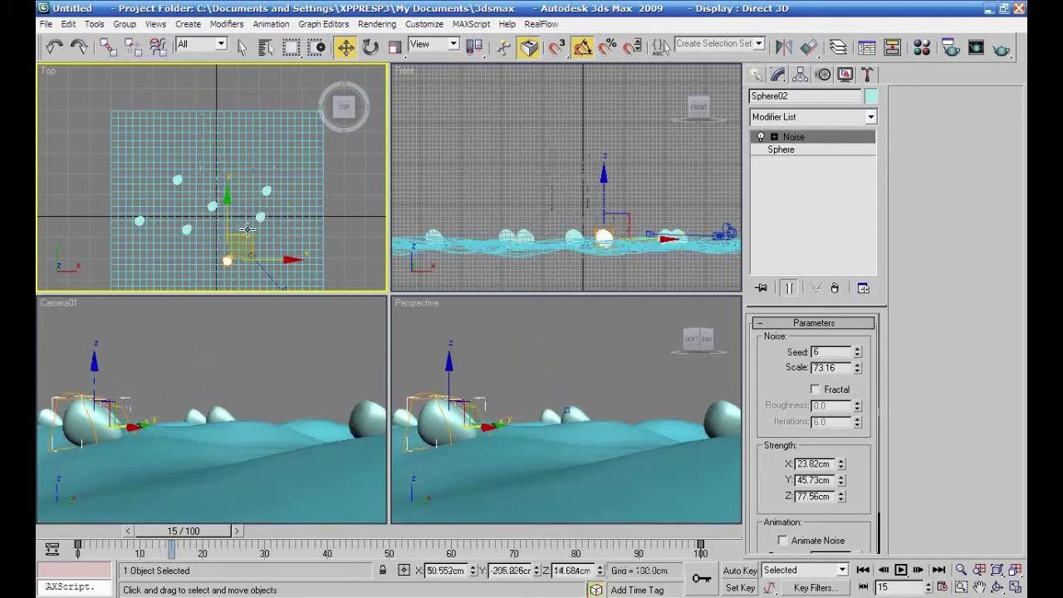
{"action": "left_click", "coordinate": [137, 220]}
{"action": "left_click_drag", "start_coordinate": [160, 200], "coordinate": [266, 219]}
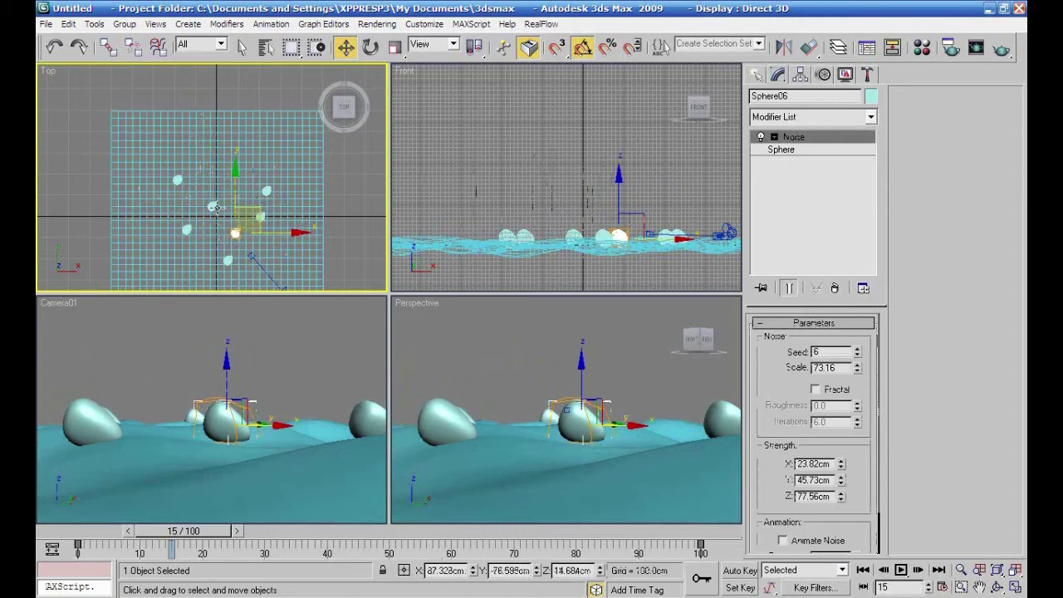
In the Top viewport, move Sphere07 to about X 83, Y 194 cm and Sphere02 nearer the camera to about X 175, Y -277 cm
{"action": "left_click", "coordinate": [265, 193]}
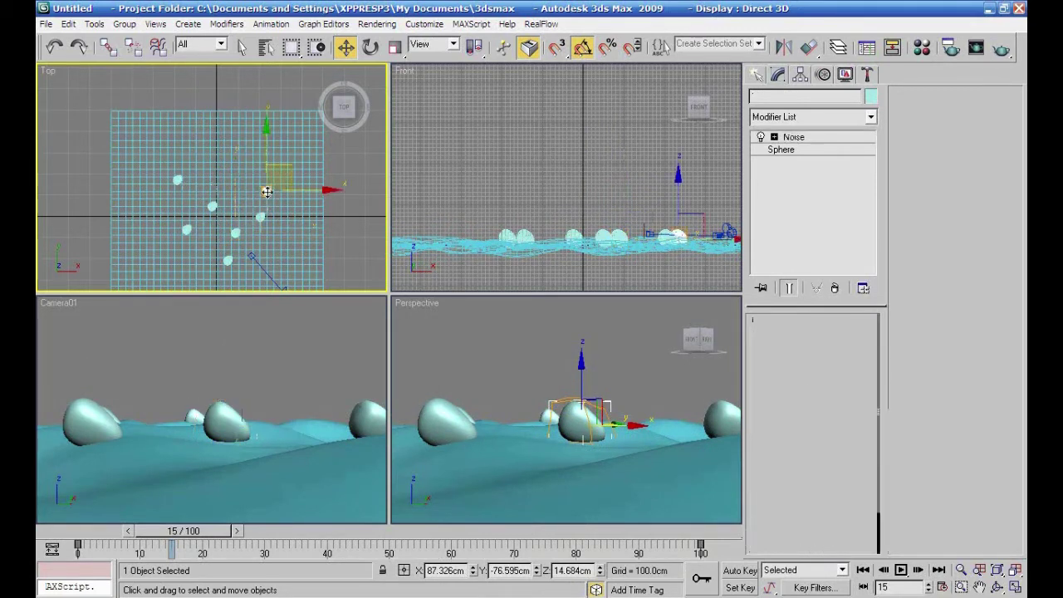
{"action": "mouse_move", "coordinate": [291, 173]}
{"action": "left_mouse_down"}
{"action": "mouse_move", "coordinate": [195, 173]}
{"action": "mouse_move", "coordinate": [259, 159]}
{"action": "left_mouse_up"}
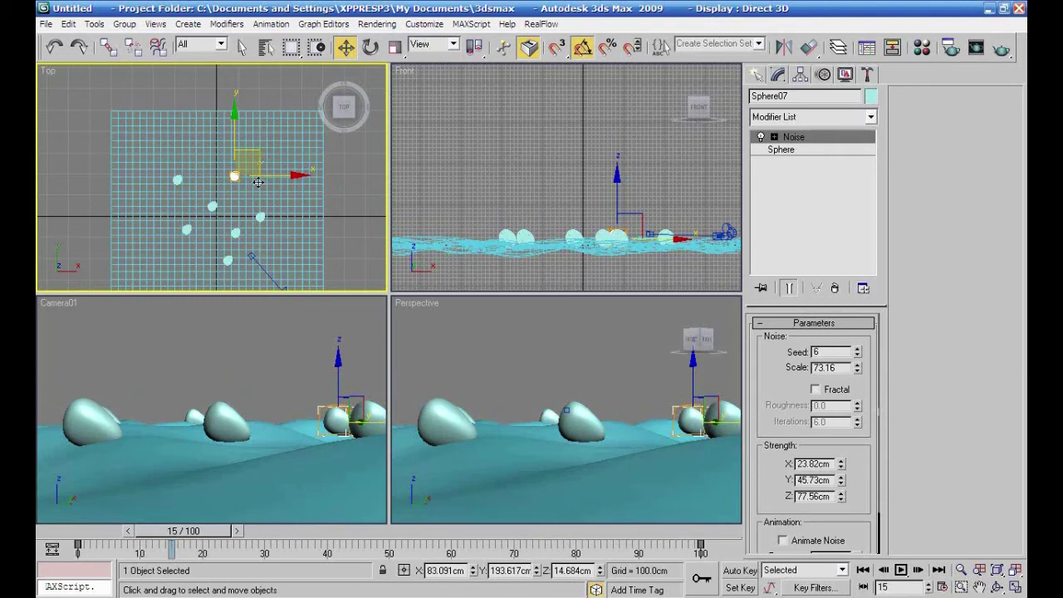
{"action": "left_click", "coordinate": [229, 259]}
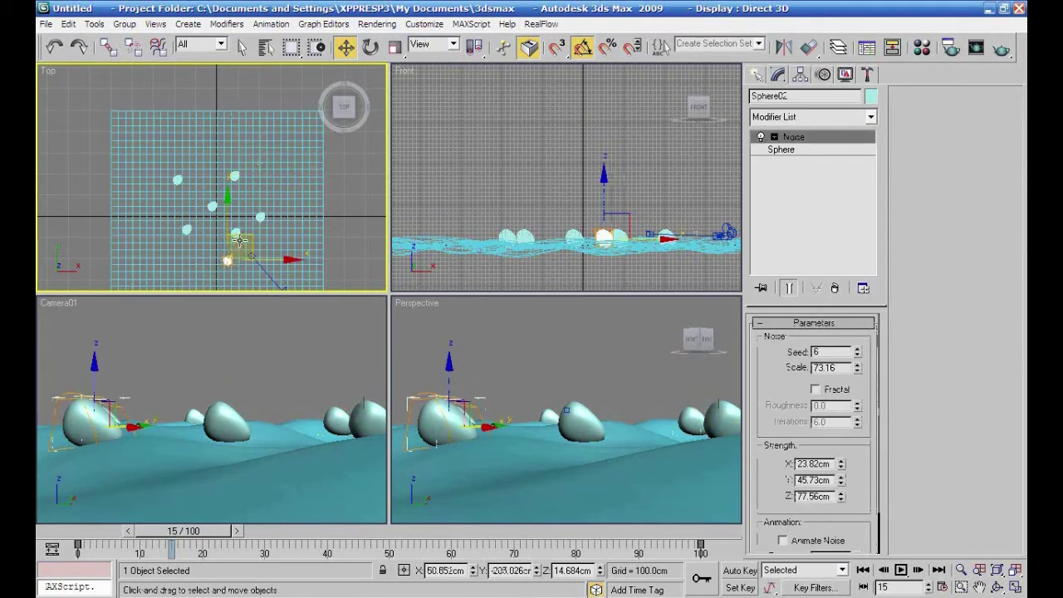
{"action": "left_click_drag", "start_coordinate": [249, 238], "coordinate": [275, 253]}
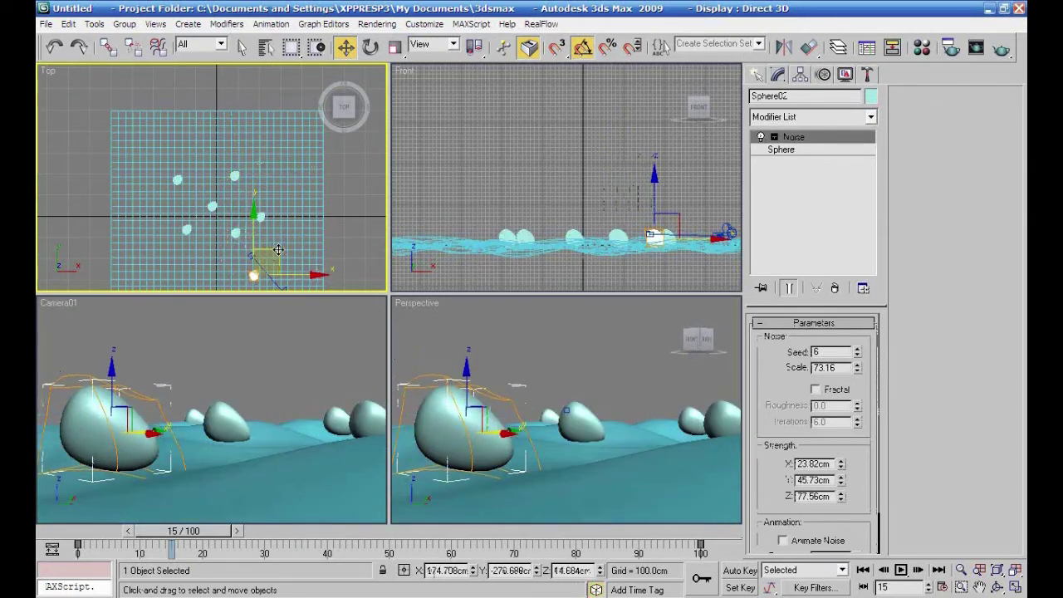
{"action": "left_click", "coordinate": [484, 152]}
Set the Noise seed of Sphere01 to 7 and raise the Noise seed of Sphere07 to vary their shapes
{"action": "left_click", "coordinate": [260, 217]}
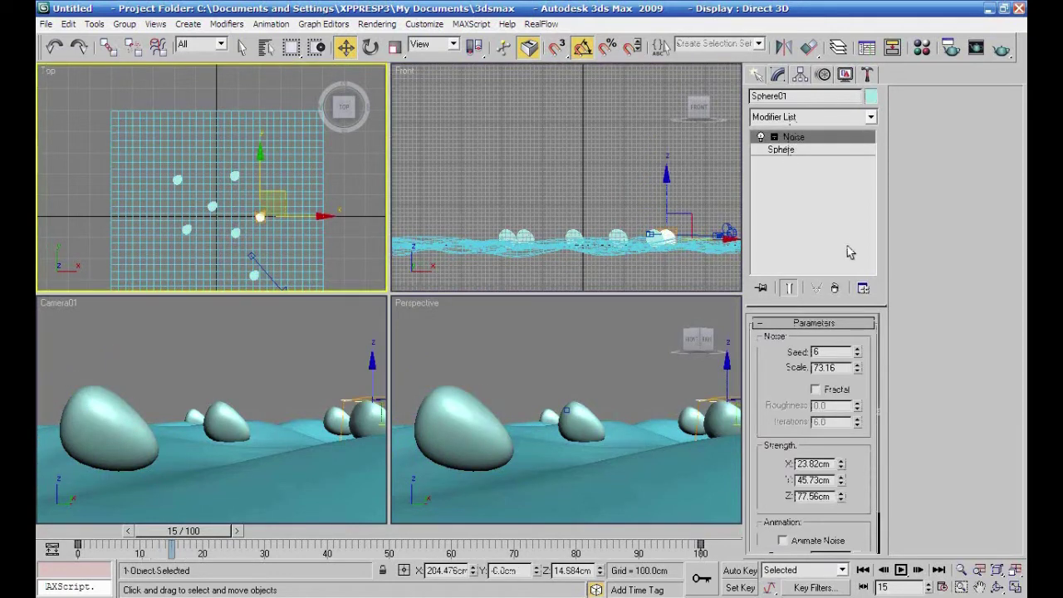
{"action": "left_click", "coordinate": [857, 349]}
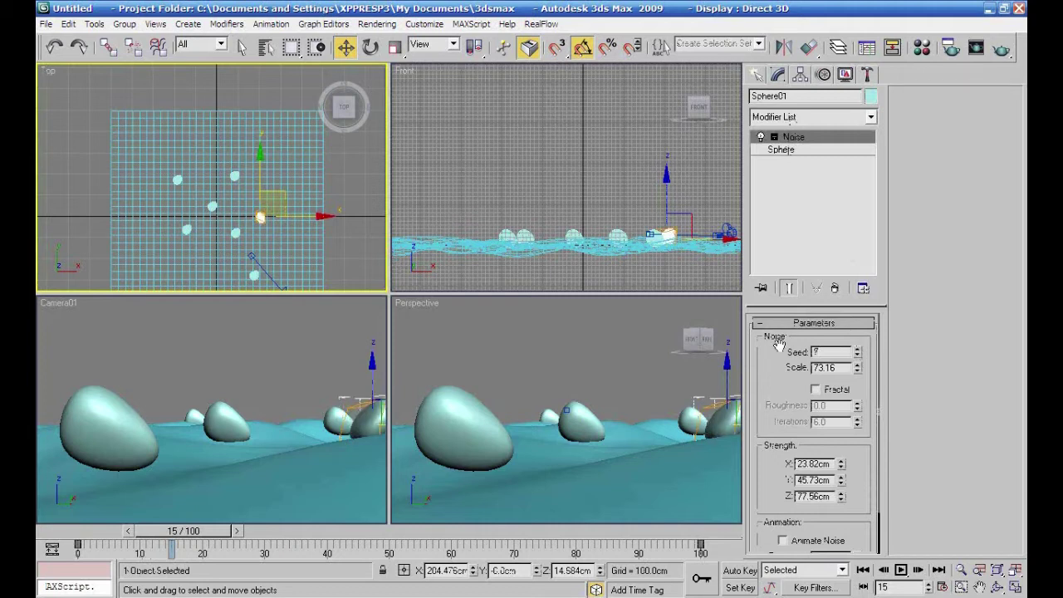
{"action": "left_click", "coordinate": [330, 409]}
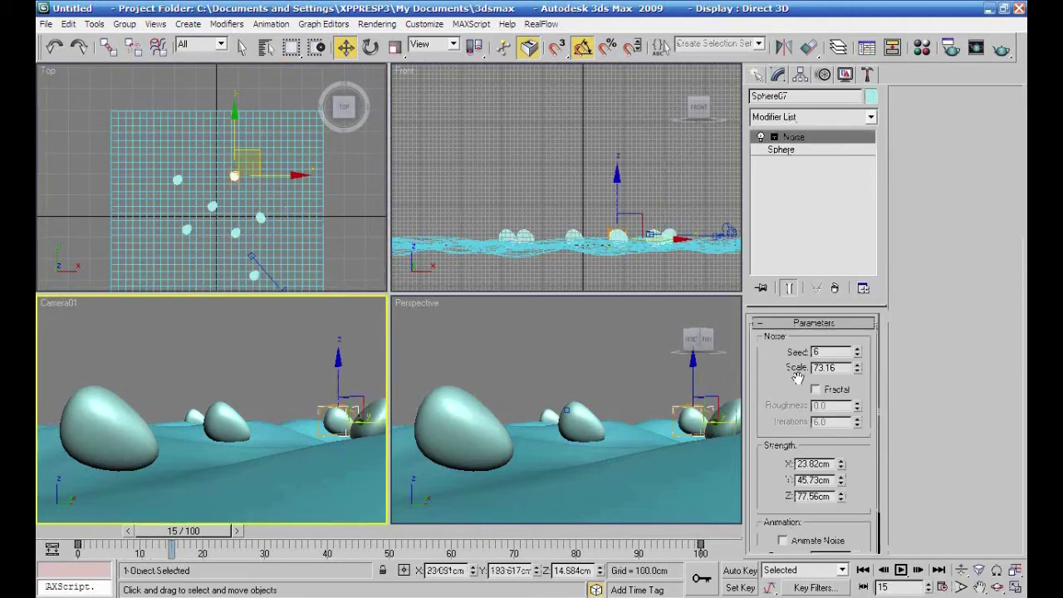
{"action": "left_click", "coordinate": [857, 349]}
{"action": "left_click", "coordinate": [858, 348]}
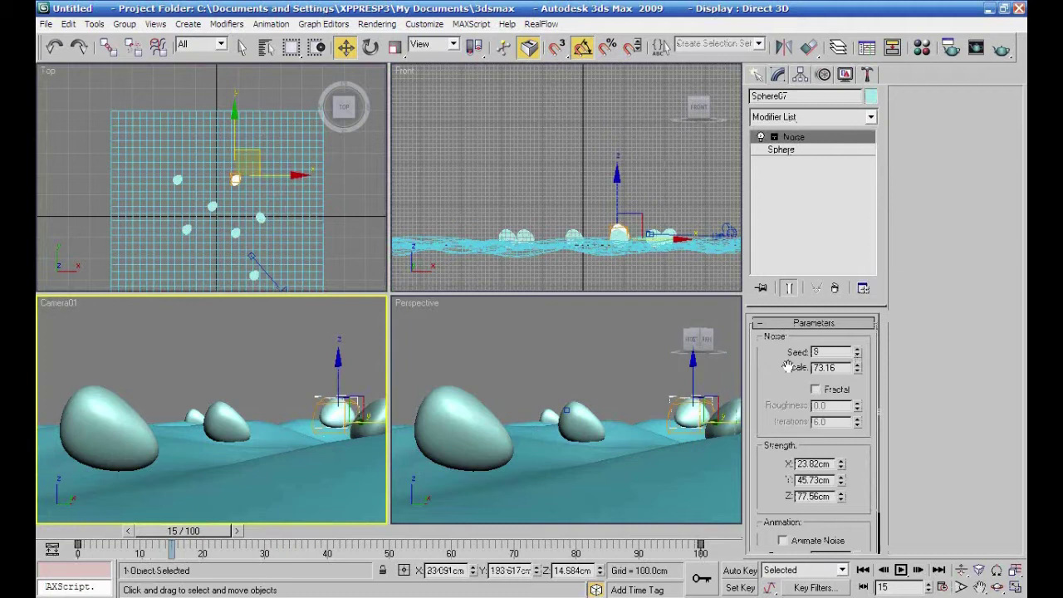
Set the Noise seed of Sphere06 to 5 and lower the stone into the terrain to about Z -28 cm
{"action": "left_click", "coordinate": [228, 424]}
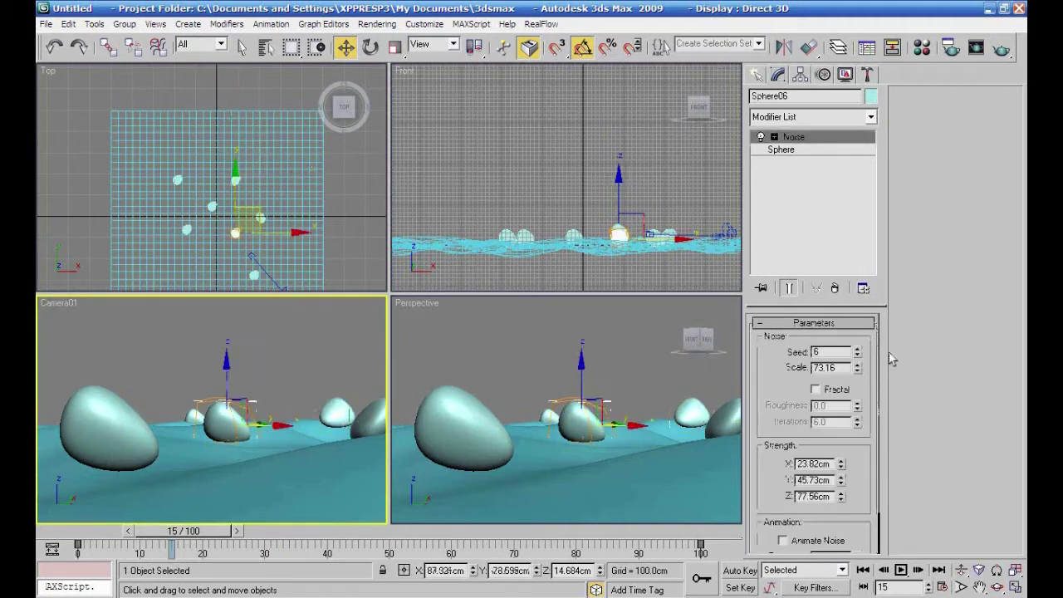
{"action": "left_click", "coordinate": [857, 356]}
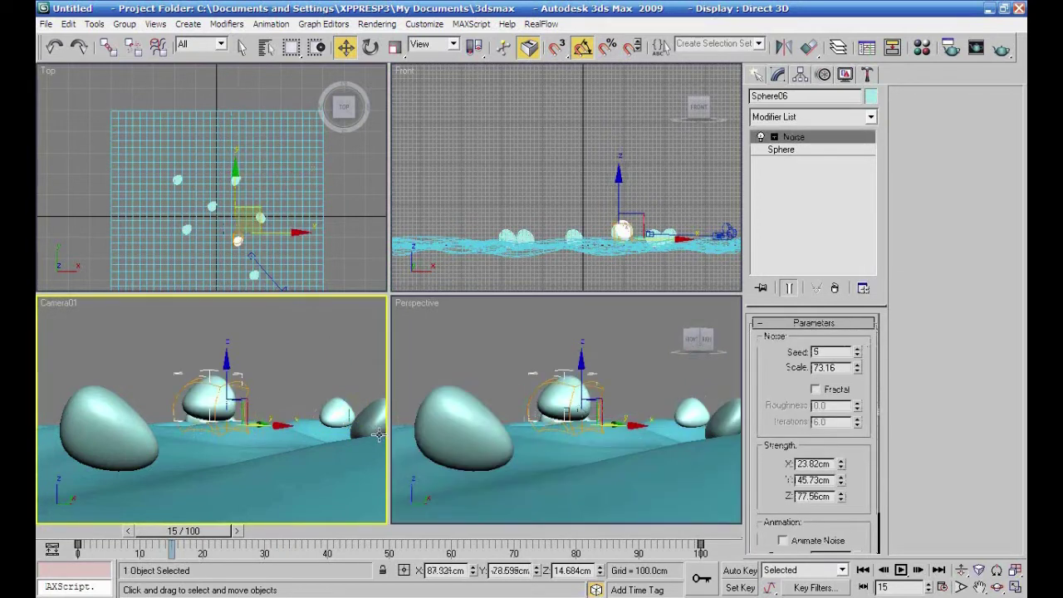
{"action": "left_click_drag", "start_coordinate": [226, 365], "coordinate": [244, 412]}
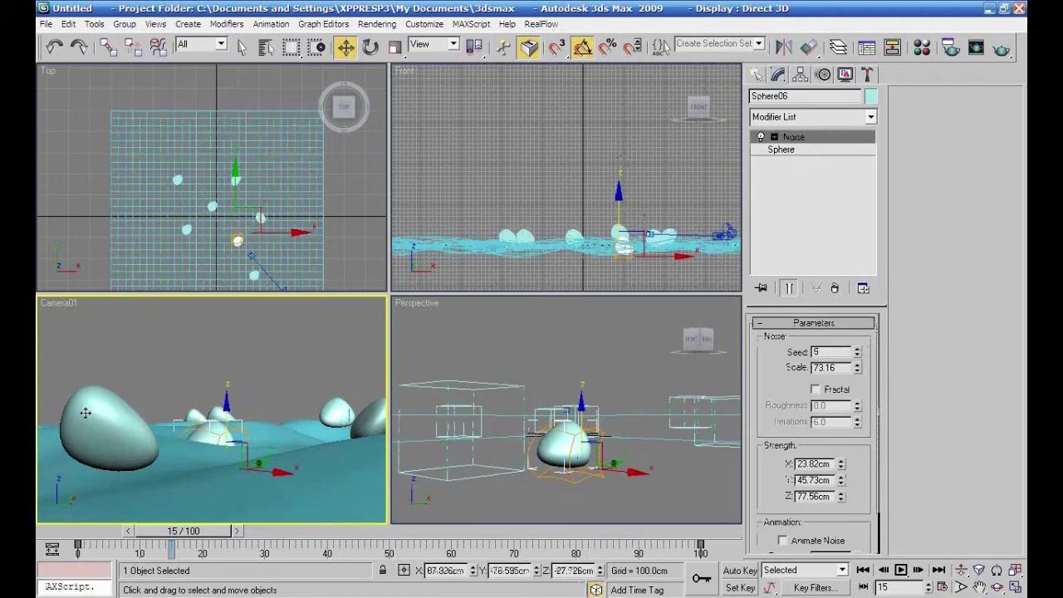
Set the Noise seed of Sphere02, the stone nearest the camera, to 11 and sink it to about Z -10.5 cm
{"action": "left_click", "coordinate": [108, 419]}
{"action": "left_click_drag", "start_coordinate": [856, 352], "coordinate": [861, 307]}
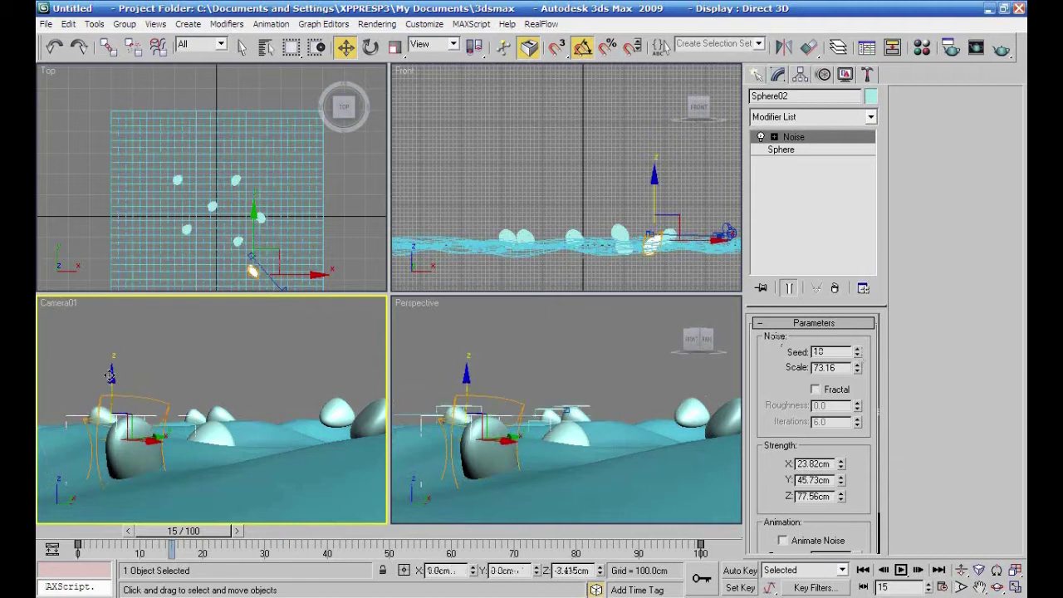
{"action": "left_click", "coordinate": [291, 398]}
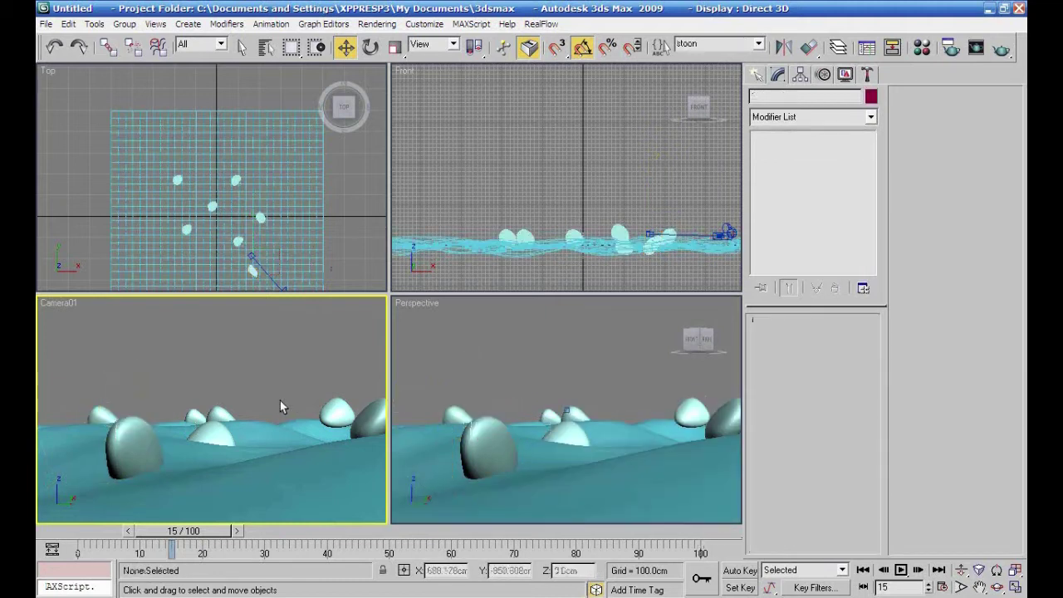
{"action": "left_click", "coordinate": [158, 438]}
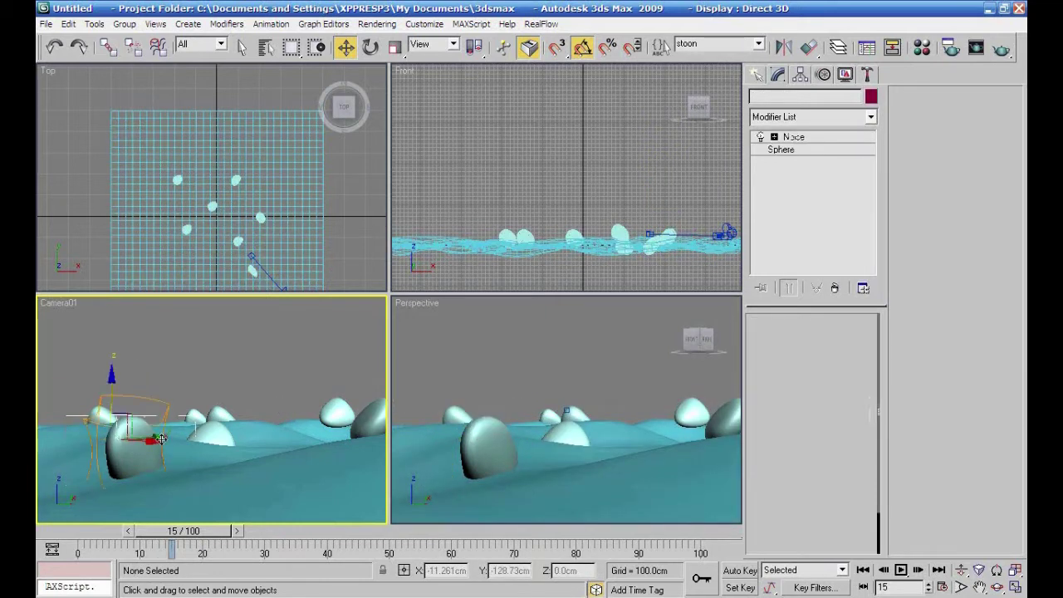
{"action": "left_click", "coordinate": [857, 349]}
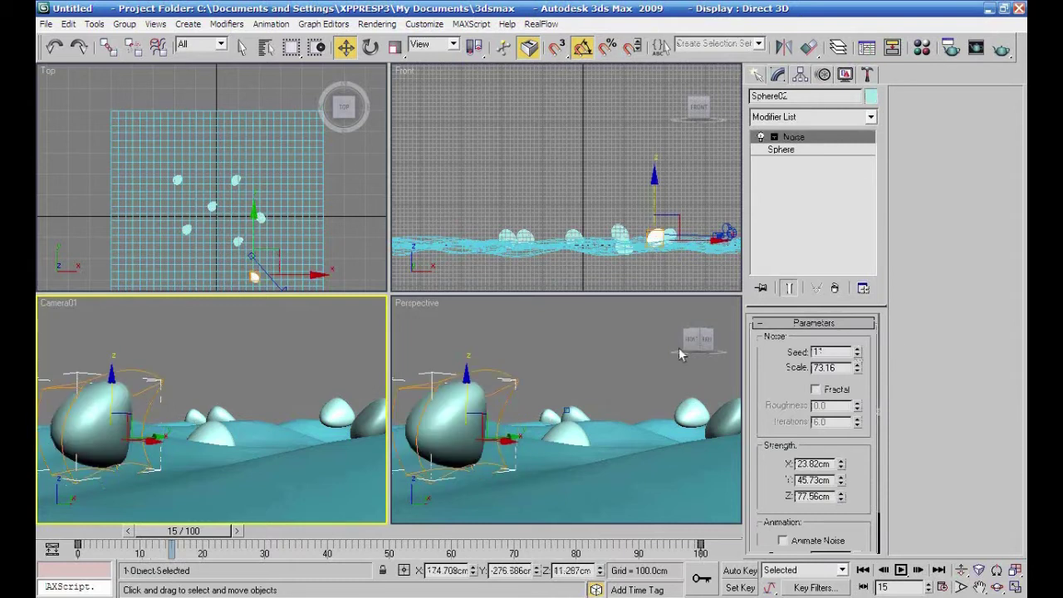
{"action": "left_click_drag", "start_coordinate": [111, 376], "coordinate": [111, 418]}
Select the four distant stones together in the Front viewport and lower them slightly into the terrain
{"action": "mouse_move", "coordinate": [534, 379]}
{"action": "middle_mouse_down"}
{"action": "mouse_move", "coordinate": [541, 357]}
{"action": "mouse_move", "coordinate": [548, 398]}
{"action": "mouse_move", "coordinate": [581, 387]}
{"action": "mouse_move", "coordinate": [582, 420]}
{"action": "middle_mouse_up"}
{"action": "scroll", "coordinate": [558, 452], "scroll_direction": "down", "scroll_amount": 6}
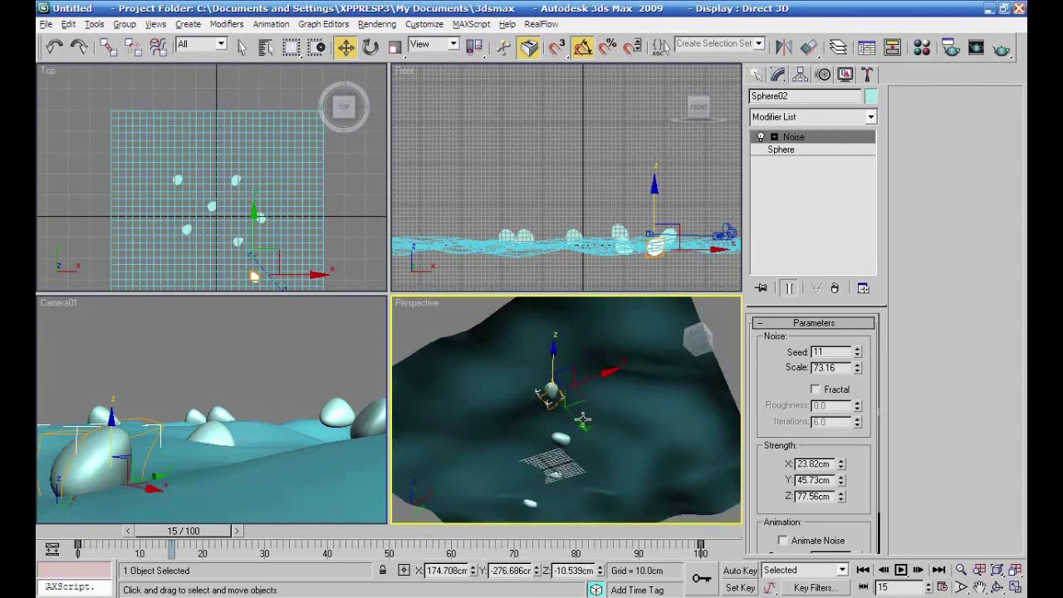
{"action": "right_click", "coordinate": [453, 196]}
{"action": "left_click", "coordinate": [449, 193]}
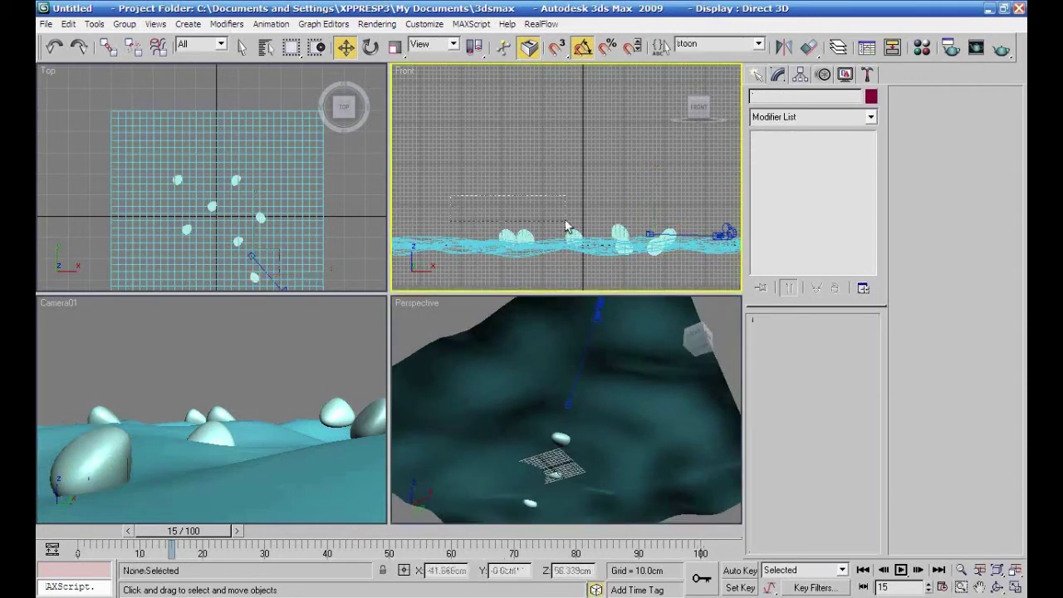
{"action": "left_click", "coordinate": [621, 228]}
{"action": "left_click_drag", "start_coordinate": [555, 178], "coordinate": [555, 181]}
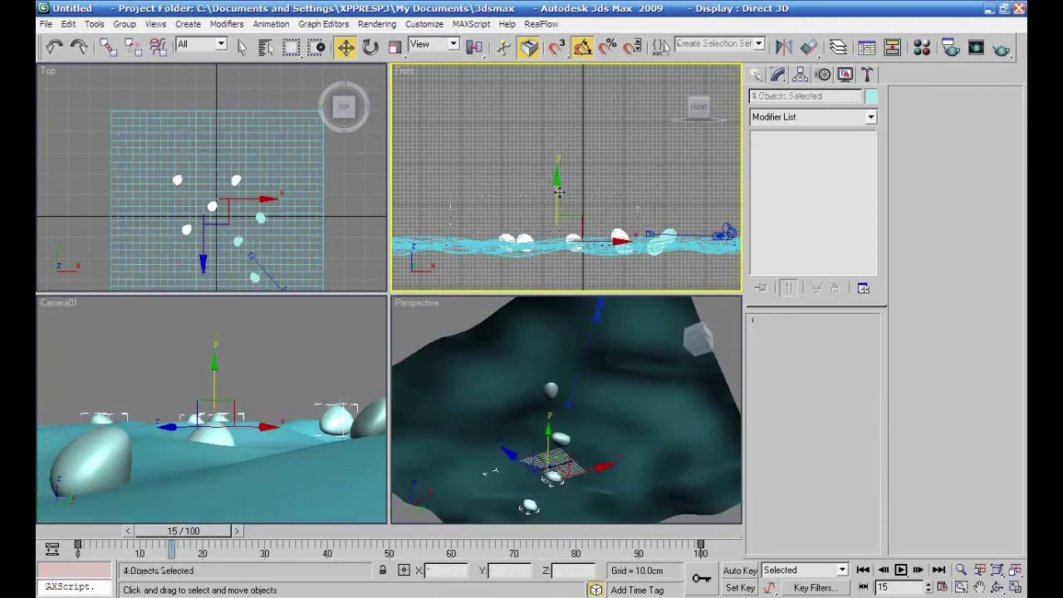
Lower Sphere01 into the terrain to about Z -1.9 cm and check how the stones sit in the Perspective viewport
{"action": "left_click", "coordinate": [673, 227]}
{"action": "left_click", "coordinate": [669, 232]}
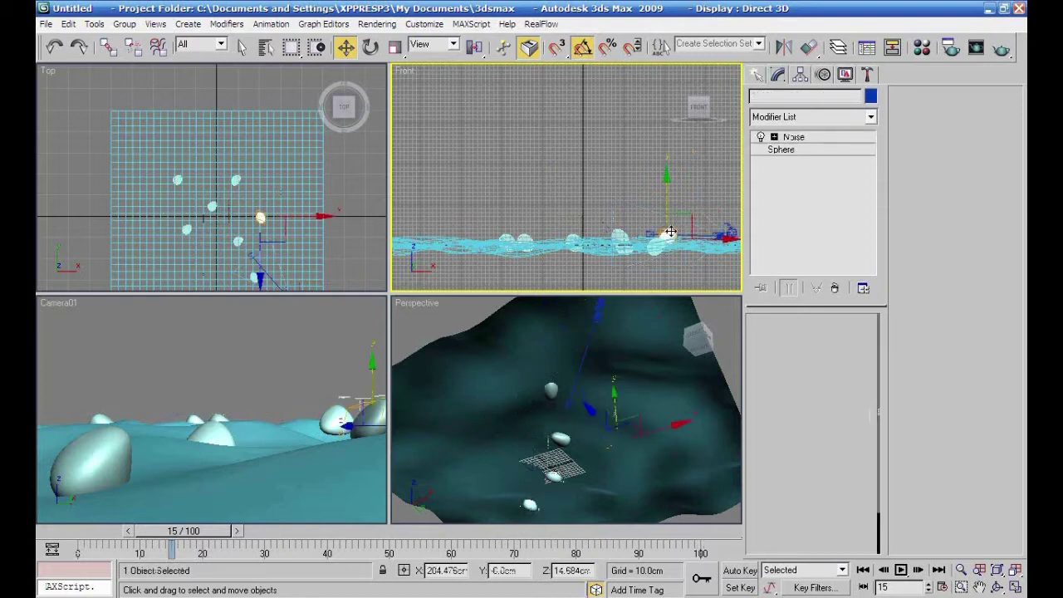
{"action": "left_click_drag", "start_coordinate": [666, 196], "coordinate": [666, 199]}
{"action": "middle_click_drag", "start_coordinate": [581, 398], "coordinate": [586, 476], "text": "alt"}
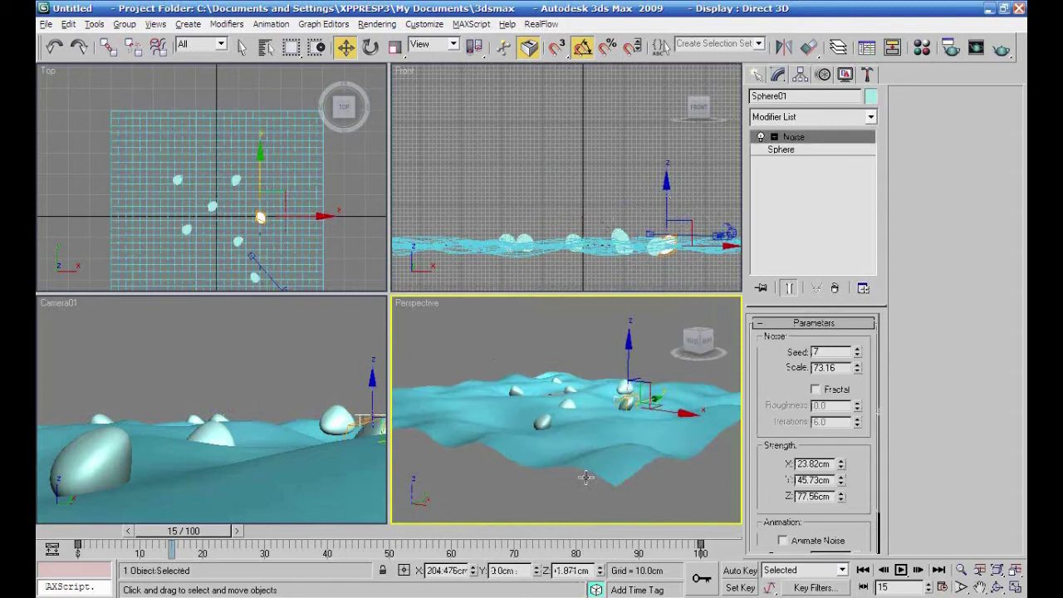
{"action": "scroll", "coordinate": [586, 477], "scroll_direction": "up", "scroll_amount": 5}
{"action": "scroll", "coordinate": [583, 479], "scroll_direction": "up", "scroll_amount": 3}
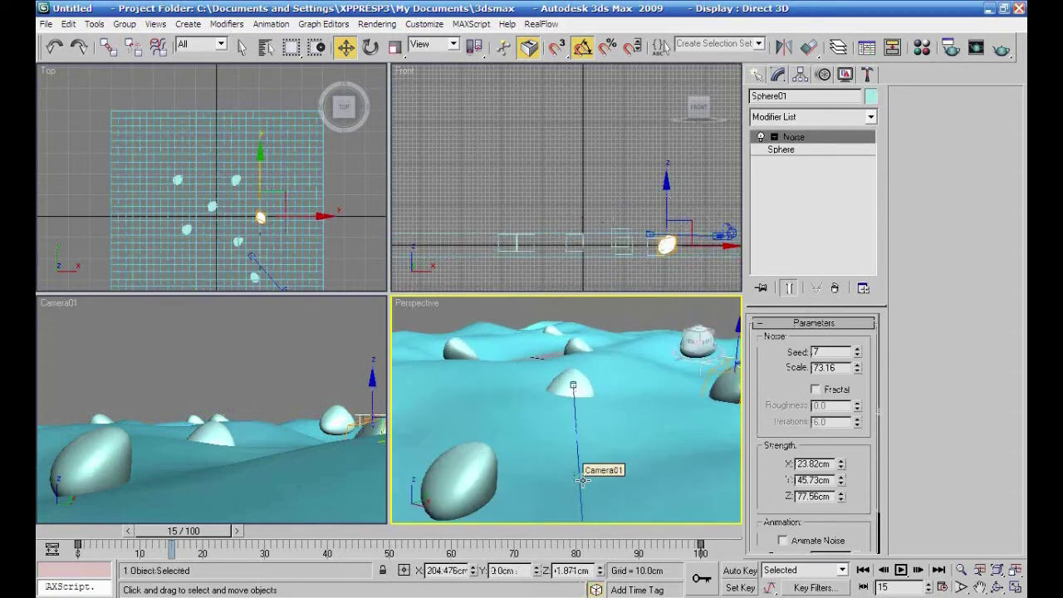
{"action": "scroll", "coordinate": [582, 479], "scroll_direction": "down", "scroll_amount": 2}
{"action": "left_click", "coordinate": [250, 349]}
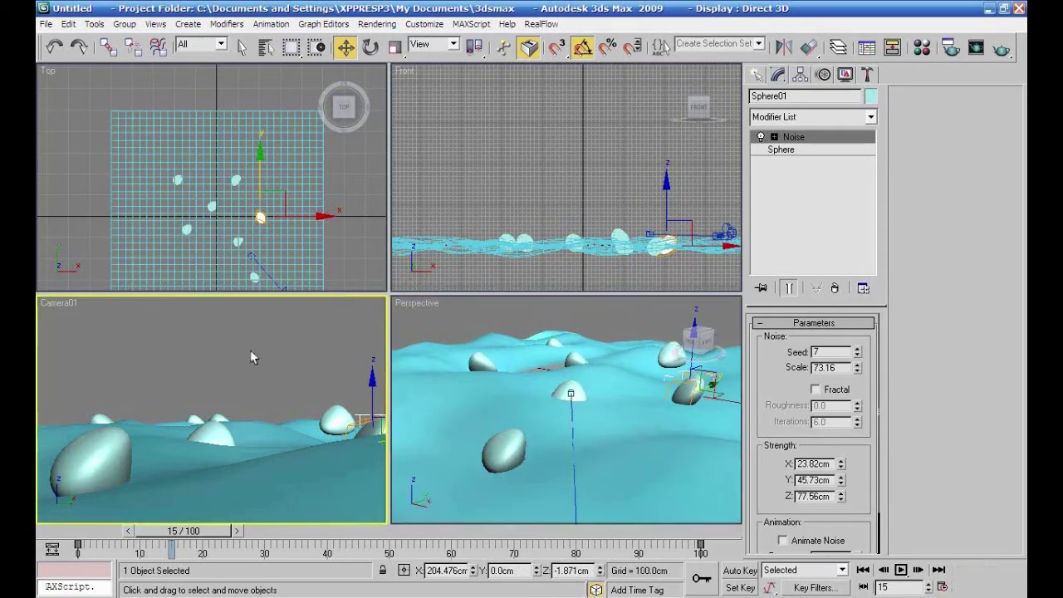
Clone Sphere01 as a single independent copy and place the copy at about X -20, Y -138 cm in the Top viewport
{"action": "left_click", "coordinate": [259, 217]}
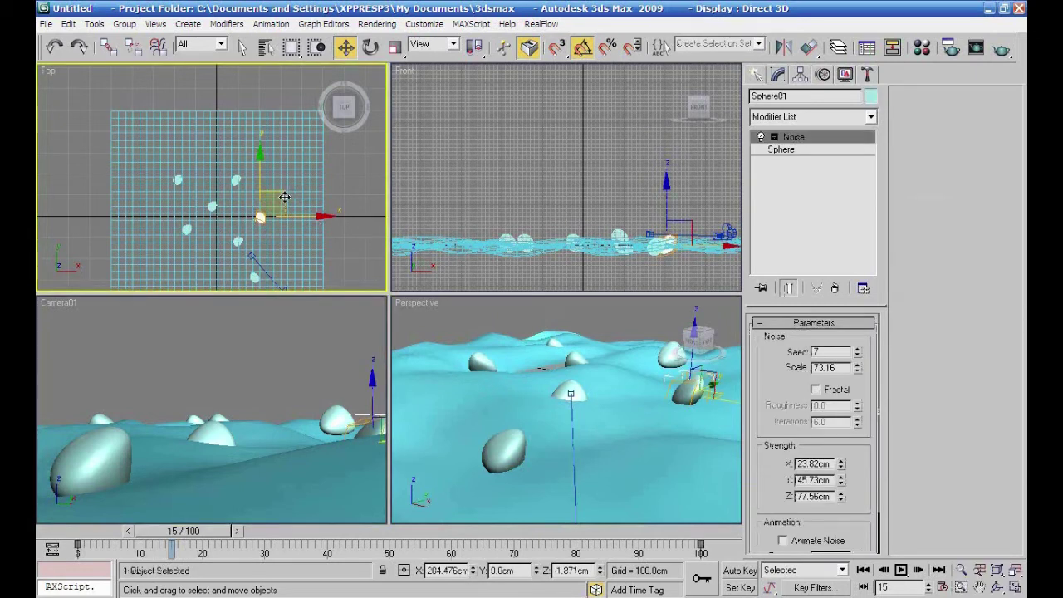
{"action": "left_click_drag", "start_coordinate": [286, 195], "coordinate": [371, 155]}
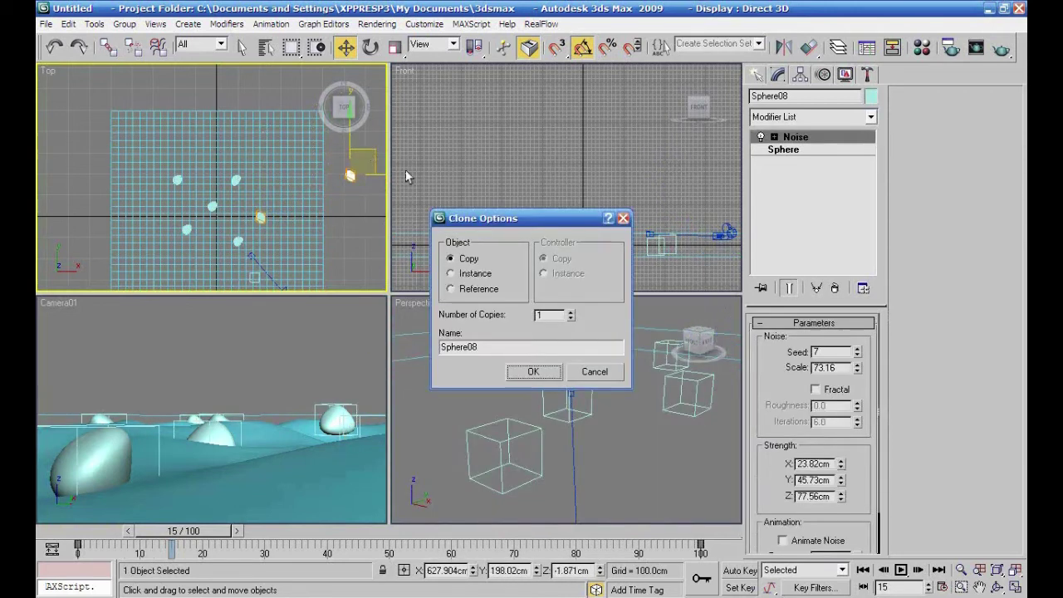
{"action": "left_click", "coordinate": [535, 372]}
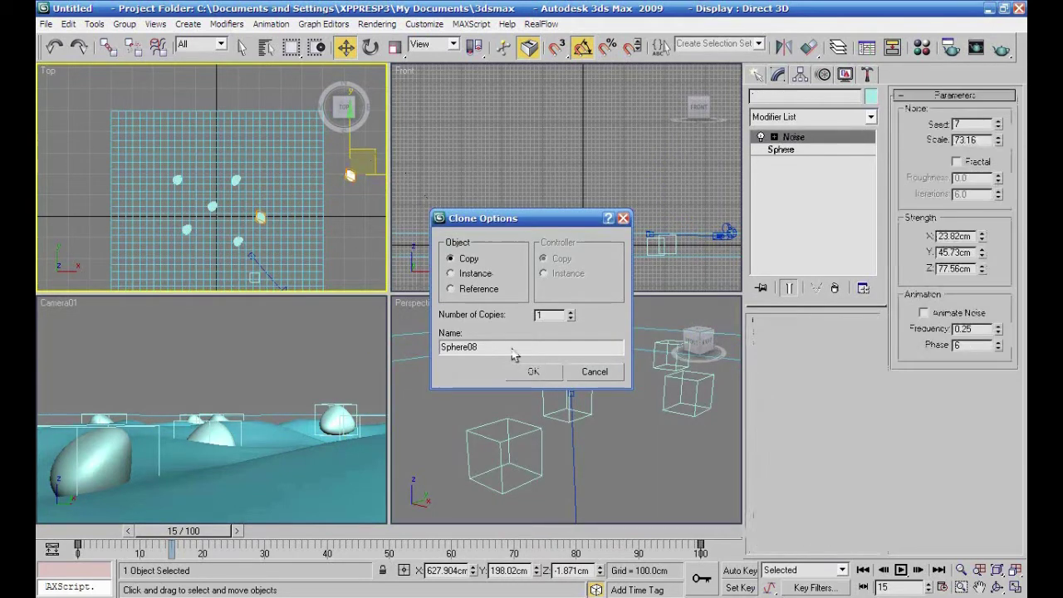
{"action": "mouse_move", "coordinate": [329, 177]}
{"action": "left_mouse_down"}
{"action": "mouse_move", "coordinate": [240, 176]}
{"action": "mouse_move", "coordinate": [234, 230]}
{"action": "left_mouse_up"}
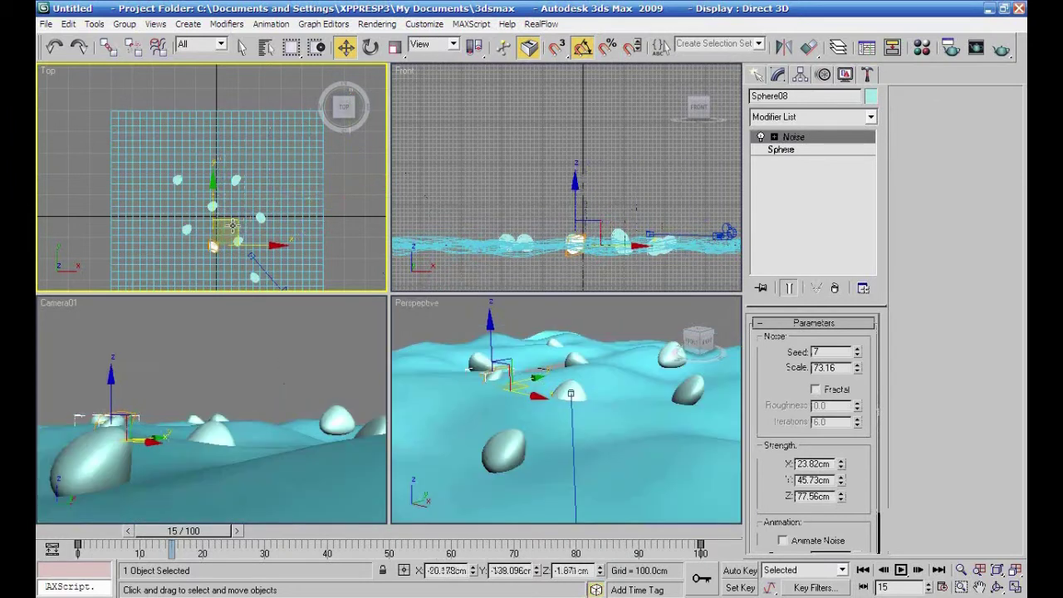
Enlarge the copied stone by setting its base sphere radius to about 59 cm
{"action": "left_click", "coordinate": [782, 149]}
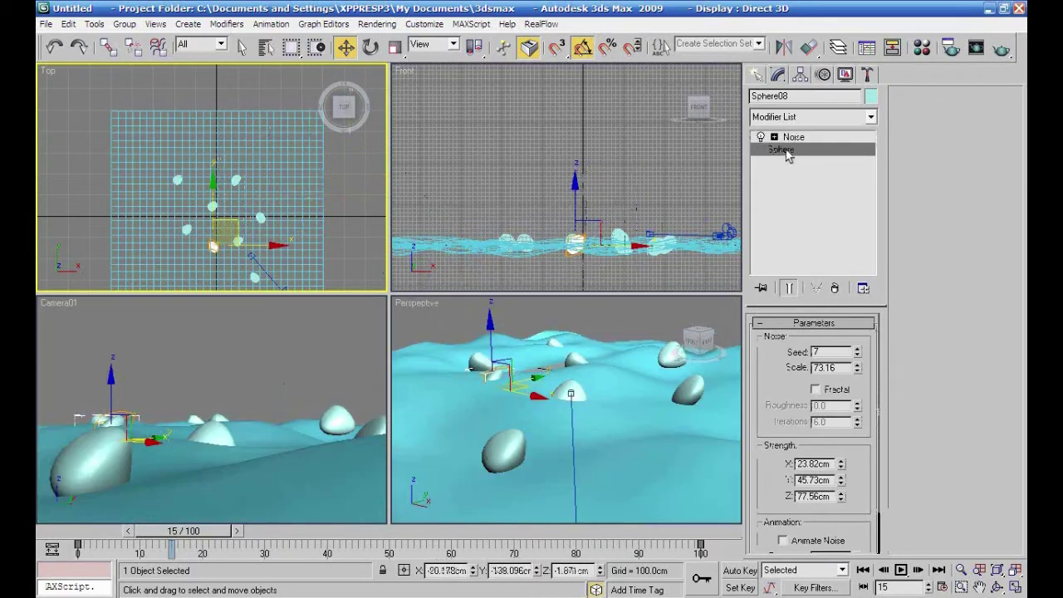
{"action": "left_click_drag", "start_coordinate": [856, 345], "coordinate": [855, 270]}
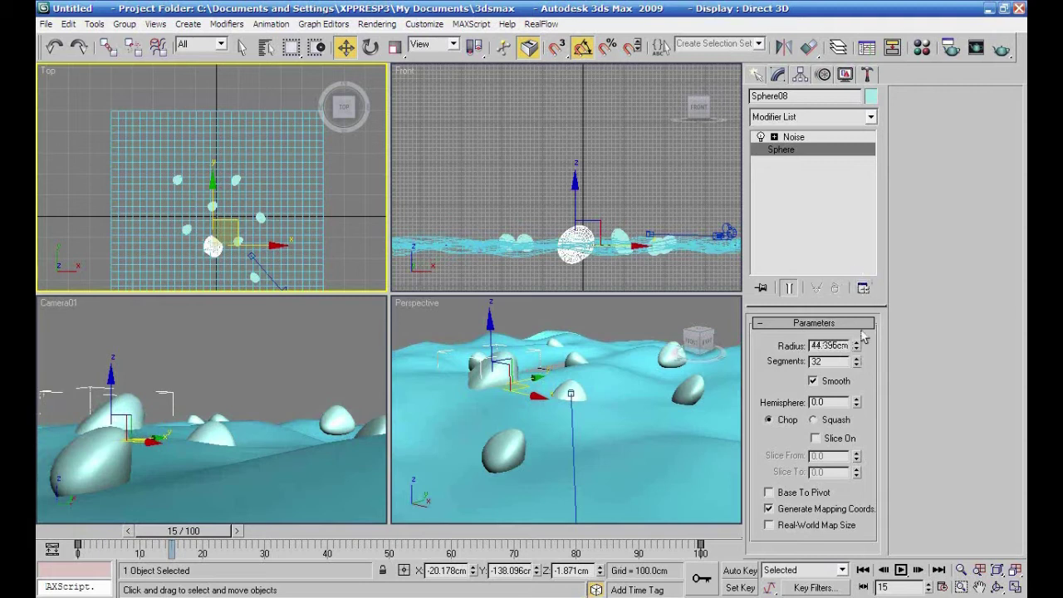
{"action": "left_click_drag", "start_coordinate": [856, 345], "coordinate": [849, 327]}
{"action": "left_click", "coordinate": [184, 364]}
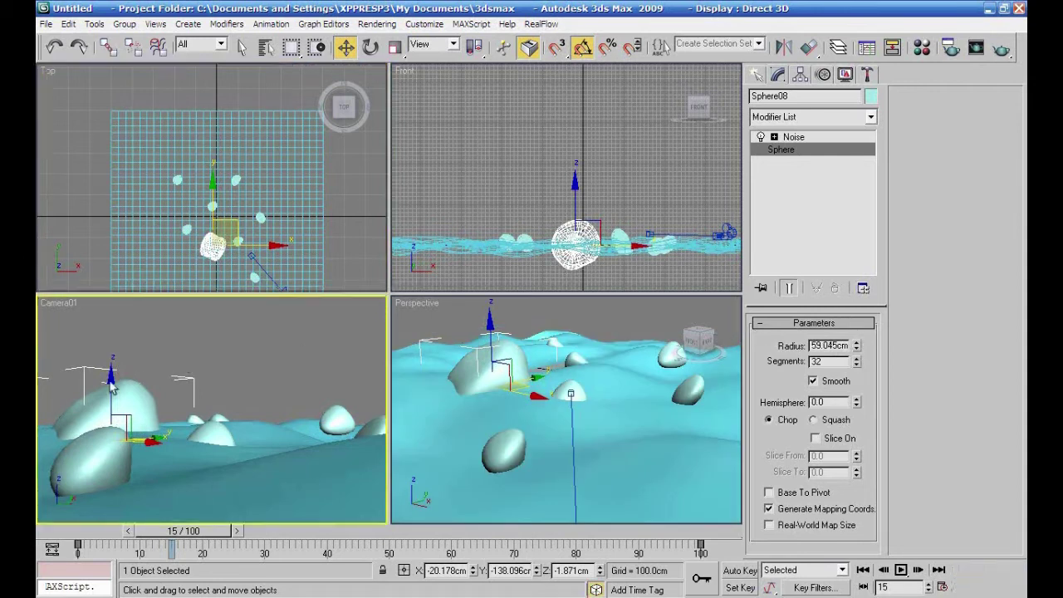
Change the large copied stone's Noise seed to 15 and settle it in the terrain at about Z 0.5 cm
{"action": "left_click_drag", "start_coordinate": [110, 374], "coordinate": [111, 360]}
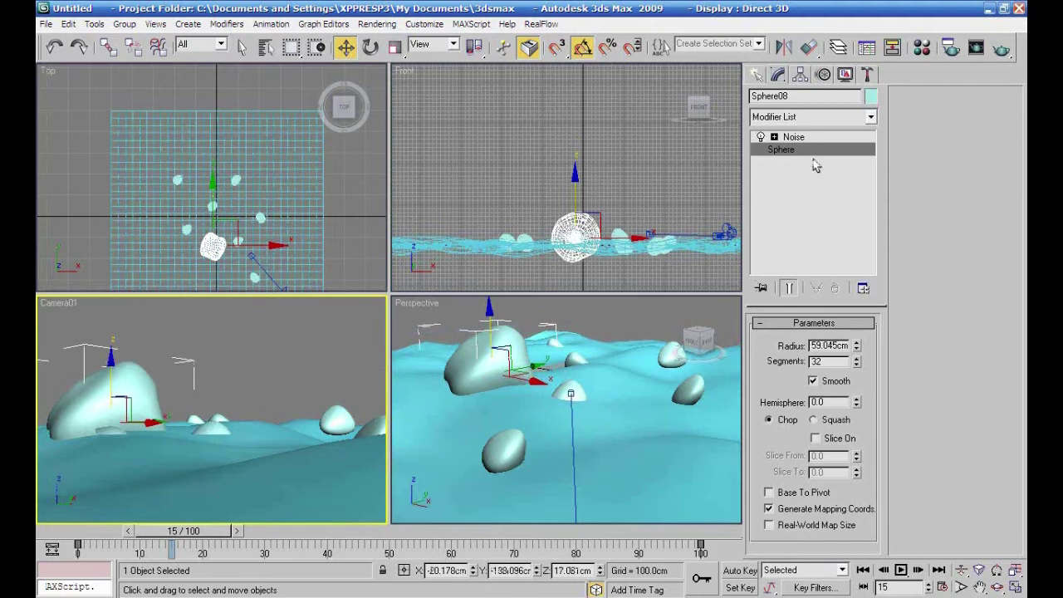
{"action": "left_click", "coordinate": [793, 138]}
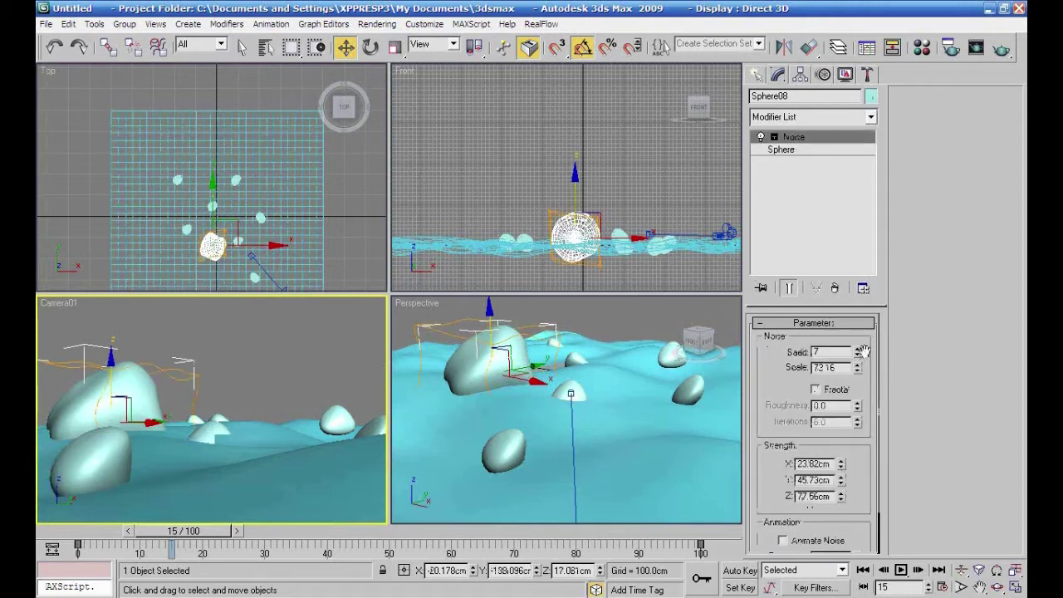
{"action": "left_click_drag", "start_coordinate": [858, 353], "coordinate": [861, 288]}
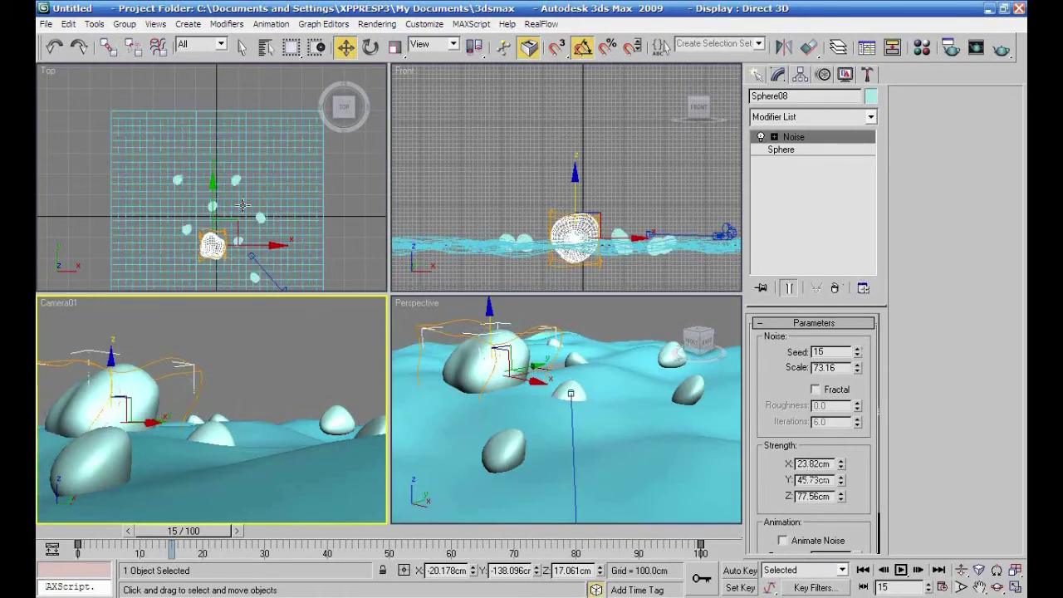
{"action": "right_click", "coordinate": [475, 208]}
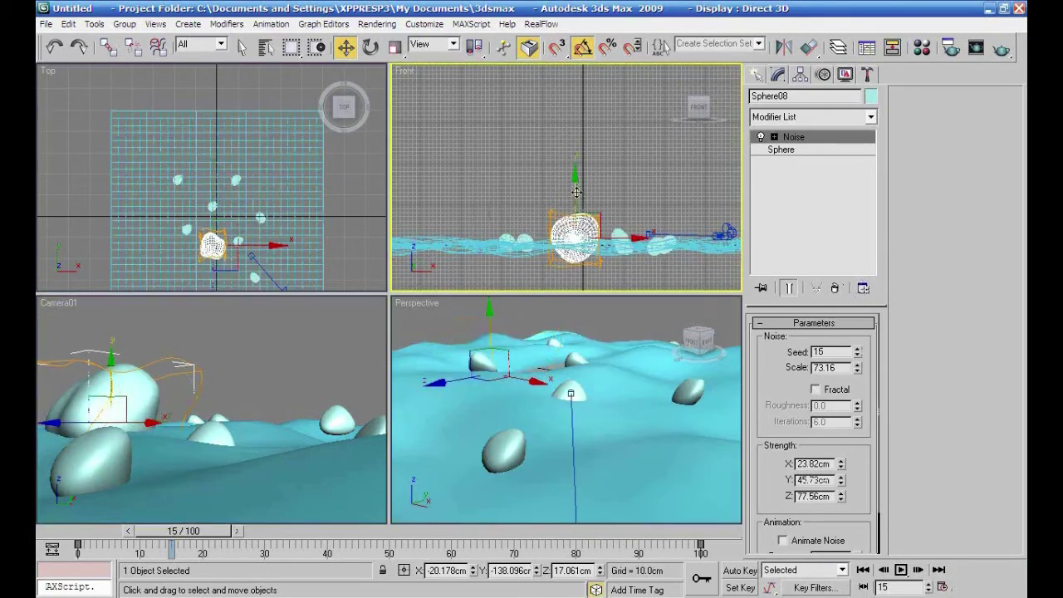
{"action": "right_click", "coordinate": [257, 350]}
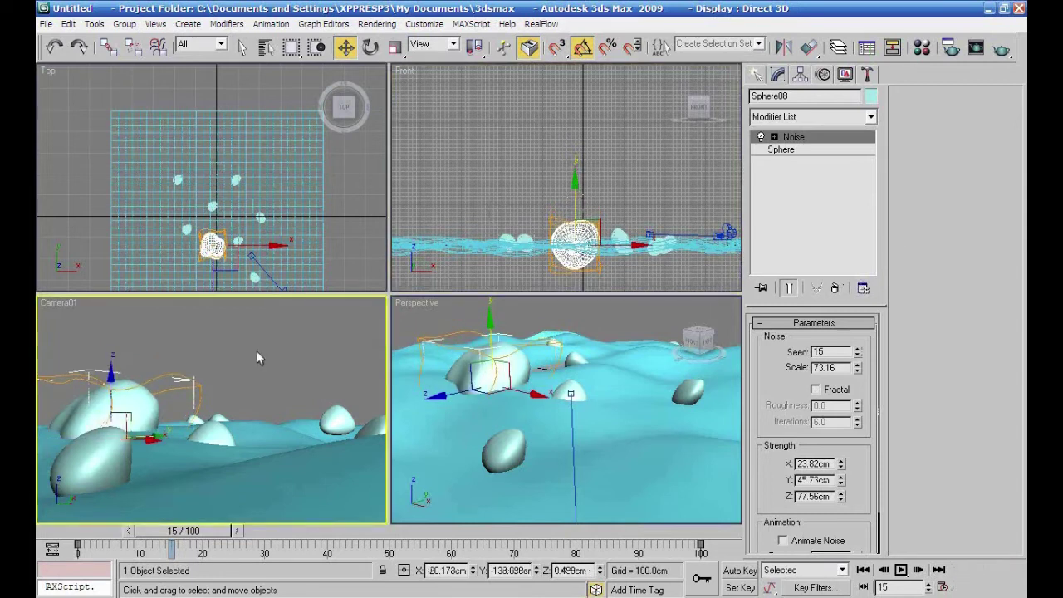
Clone the large stone as an independent copy at about X -20, Y 203 cm and set the copy's Noise seed to 17
{"action": "right_click", "coordinate": [332, 227]}
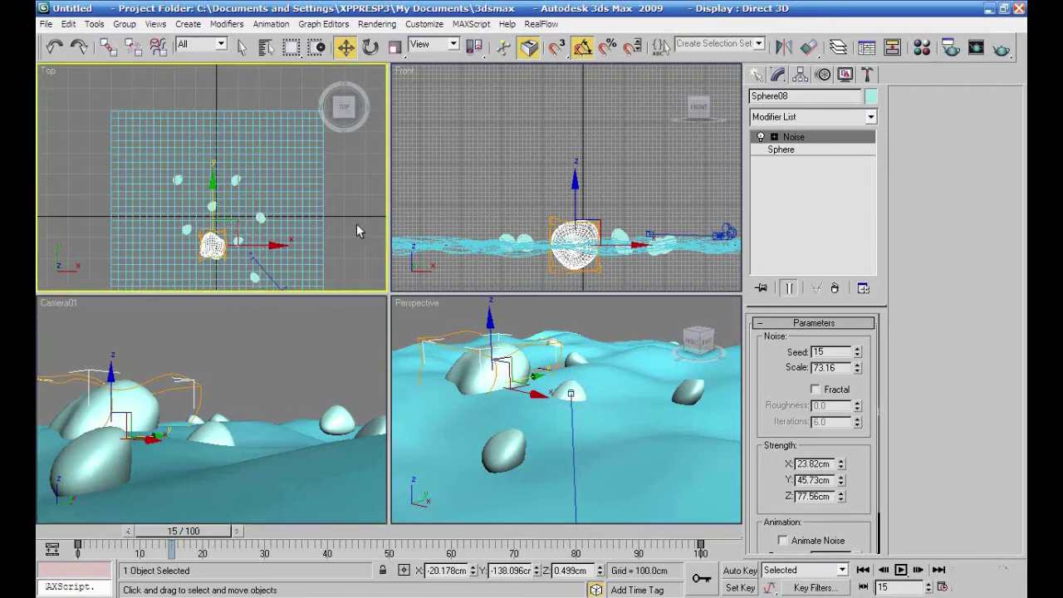
{"action": "left_click", "coordinate": [237, 224]}
{"action": "mouse_move", "coordinate": [237, 224]}
{"action": "left_mouse_down"}
{"action": "mouse_move", "coordinate": [239, 155]}
{"action": "mouse_move", "coordinate": [237, 166]}
{"action": "left_mouse_up"}
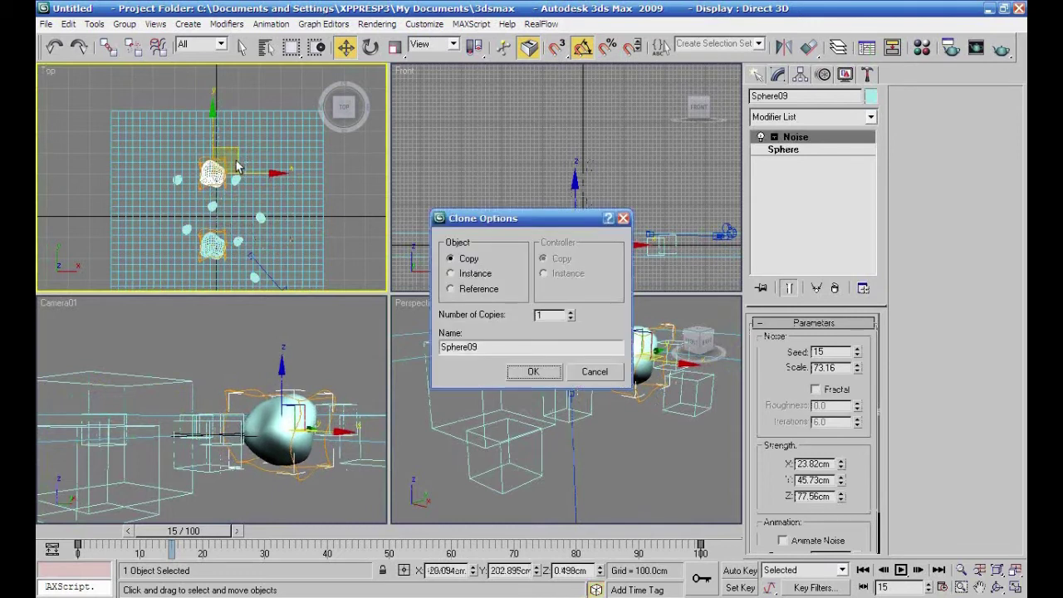
{"action": "left_click", "coordinate": [534, 371]}
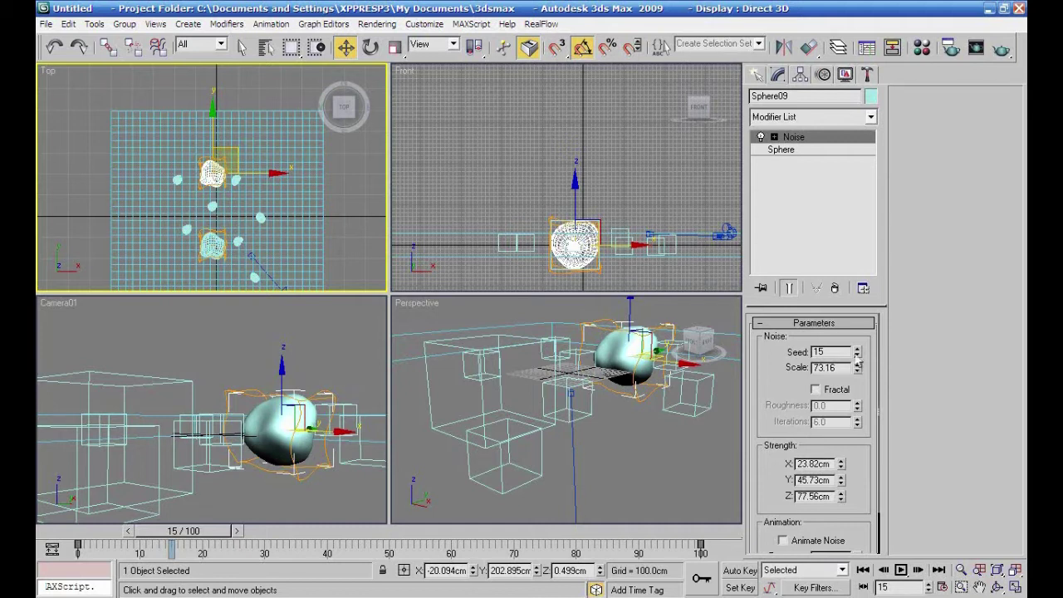
{"action": "left_click", "coordinate": [857, 349]}
{"action": "left_click", "coordinate": [857, 349]}
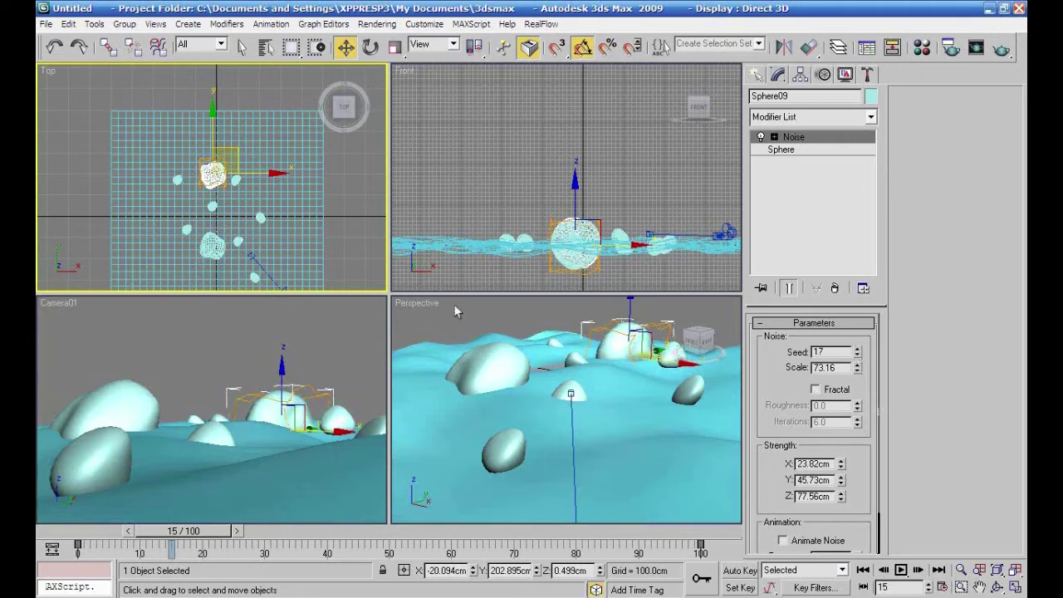
{"action": "left_click", "coordinate": [353, 237]}
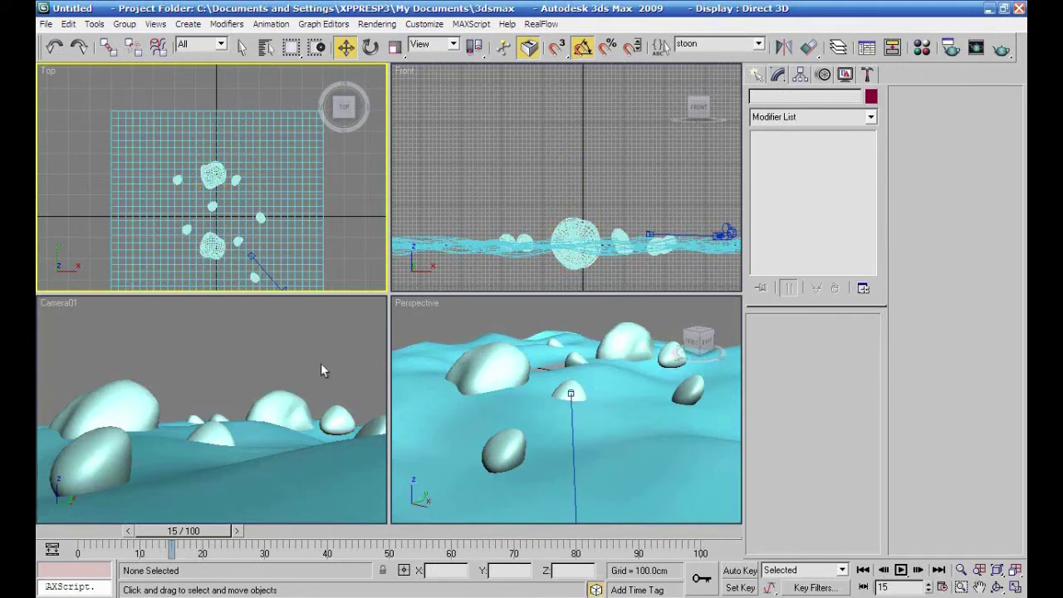
Move Camera01 back to about X 458, Y -483 cm and raise it to about Z 68 cm for a wider view
{"action": "middle_click_drag", "start_coordinate": [323, 188], "coordinate": [304, 142]}
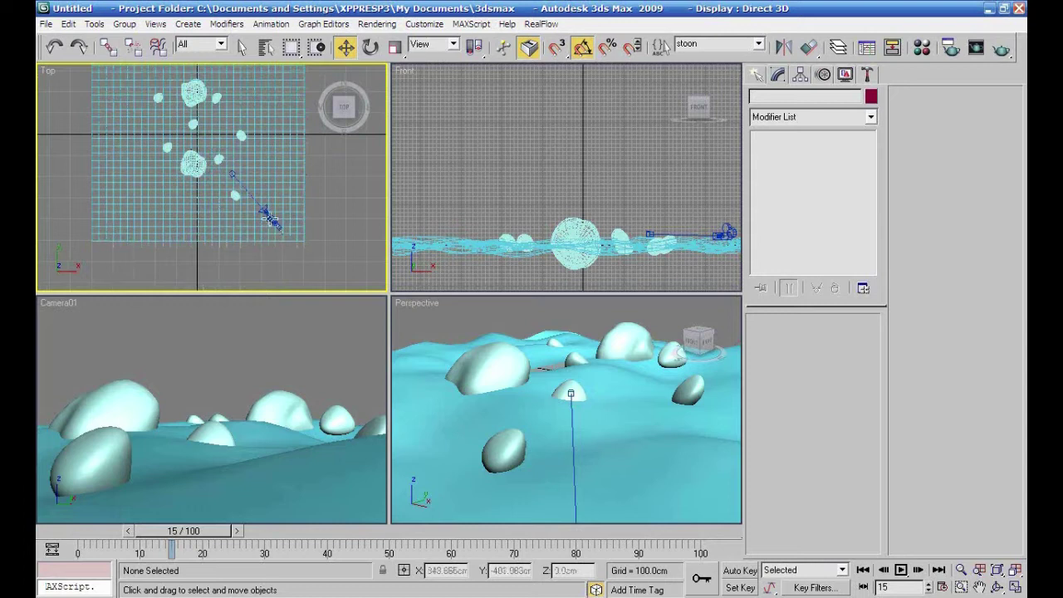
{"action": "left_click", "coordinate": [269, 216]}
{"action": "mouse_move", "coordinate": [297, 214]}
{"action": "left_mouse_down"}
{"action": "mouse_move", "coordinate": [297, 228]}
{"action": "mouse_move", "coordinate": [315, 228]}
{"action": "left_mouse_up"}
{"action": "right_click", "coordinate": [487, 192]}
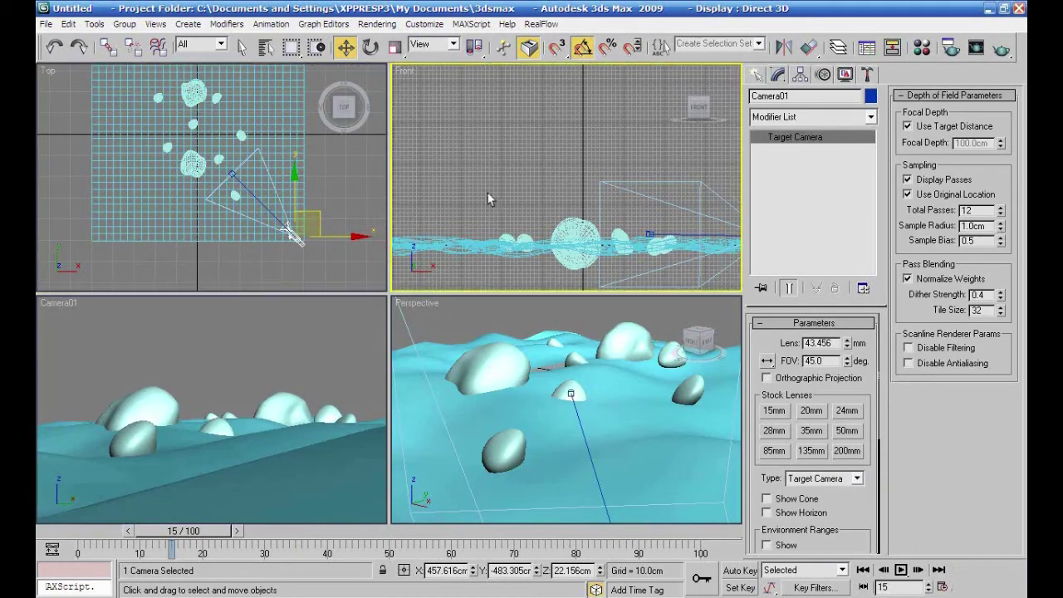
{"action": "scroll", "coordinate": [487, 192], "scroll_direction": "down", "scroll_amount": 2}
{"action": "middle_click_drag", "start_coordinate": [488, 192], "coordinate": [465, 176]}
{"action": "left_click_drag", "start_coordinate": [636, 162], "coordinate": [635, 149]}
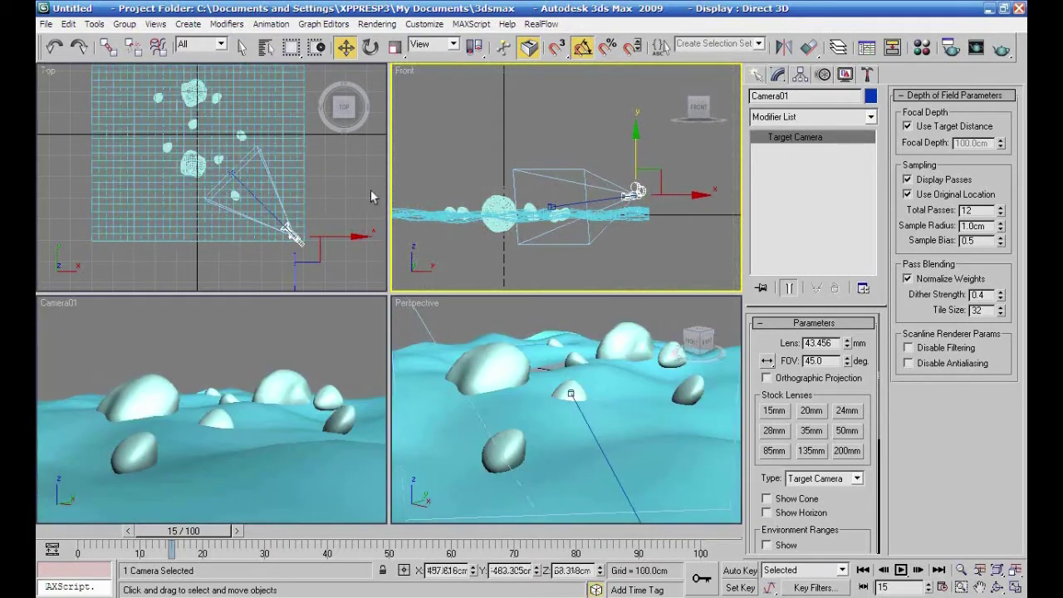
{"action": "middle_click_drag", "start_coordinate": [334, 179], "coordinate": [332, 193]}
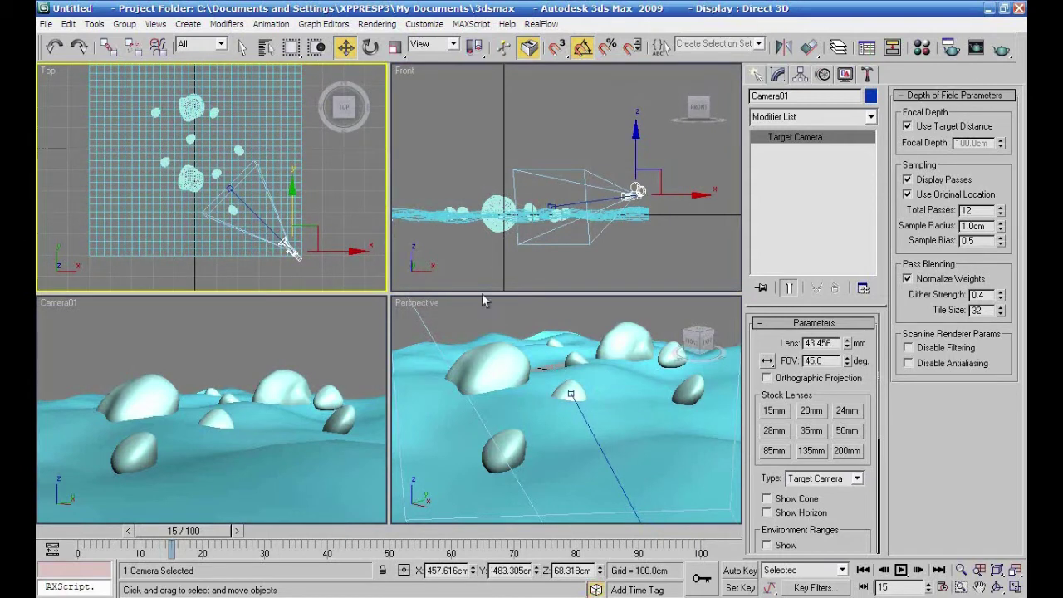
Select the terrain plane and assign it the unused grey material 04 - Default
{"action": "right_click", "coordinate": [465, 330]}
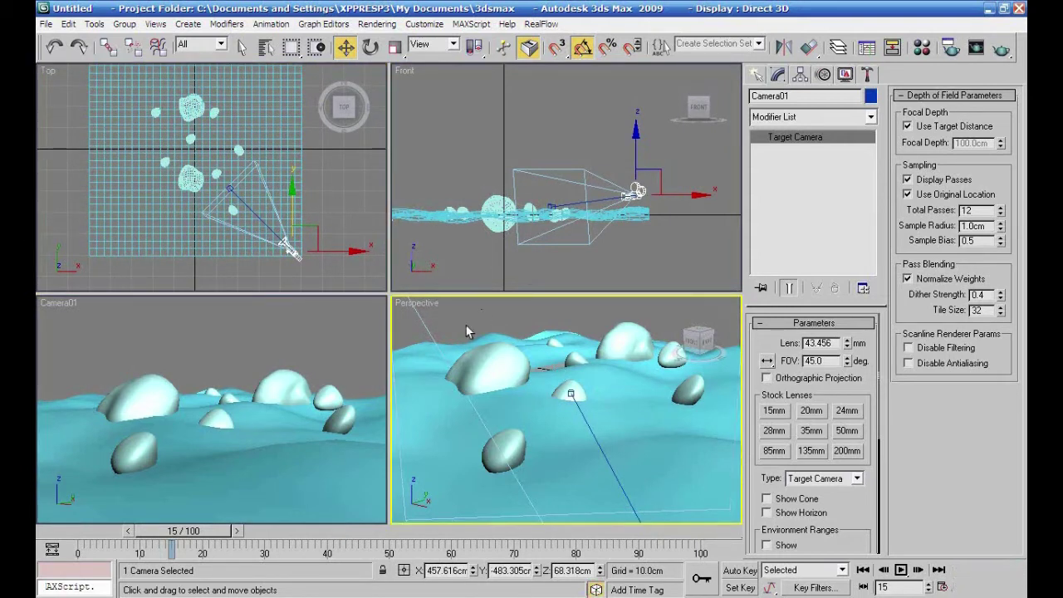
{"action": "left_click", "coordinate": [466, 326]}
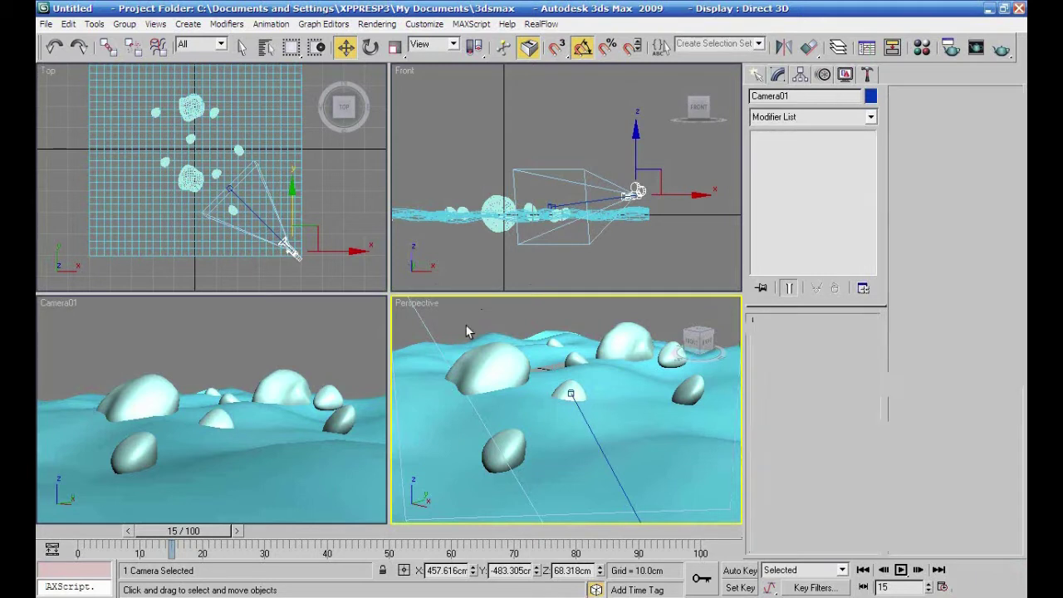
{"action": "left_click", "coordinate": [440, 450]}
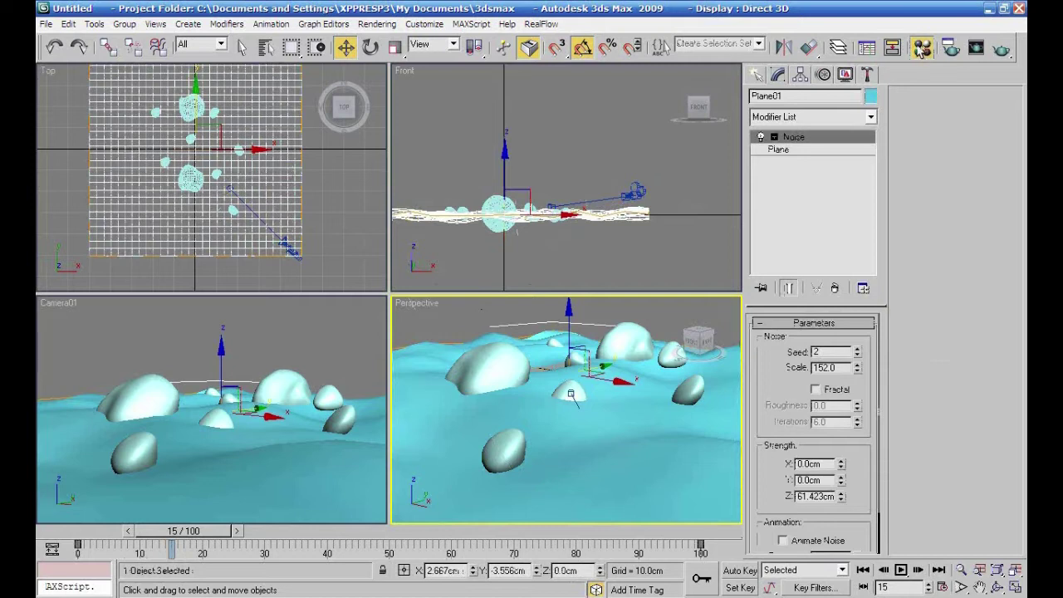
{"action": "left_click", "coordinate": [922, 47]}
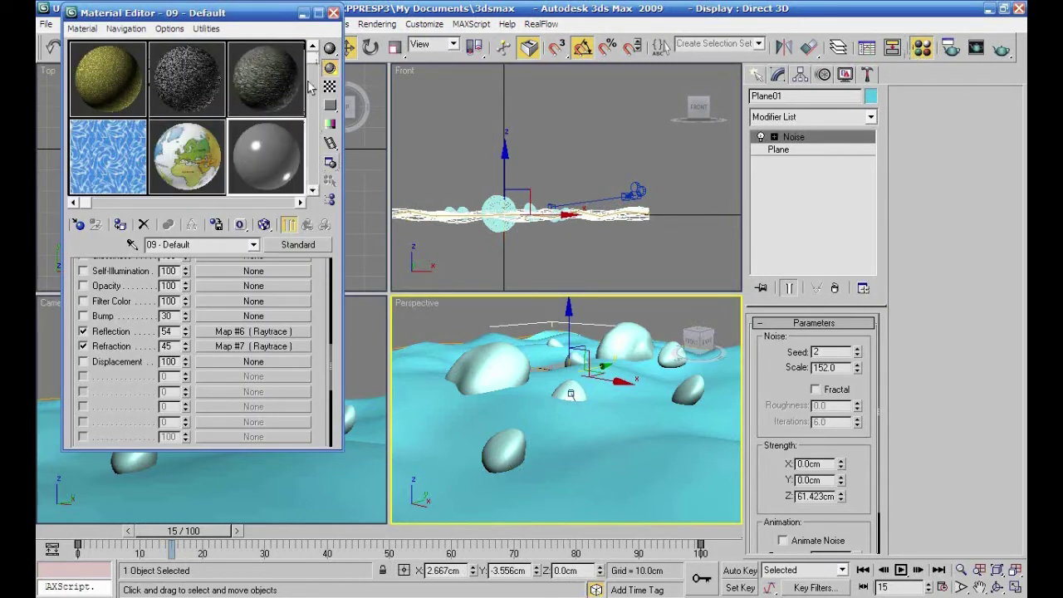
{"action": "left_click", "coordinate": [285, 203]}
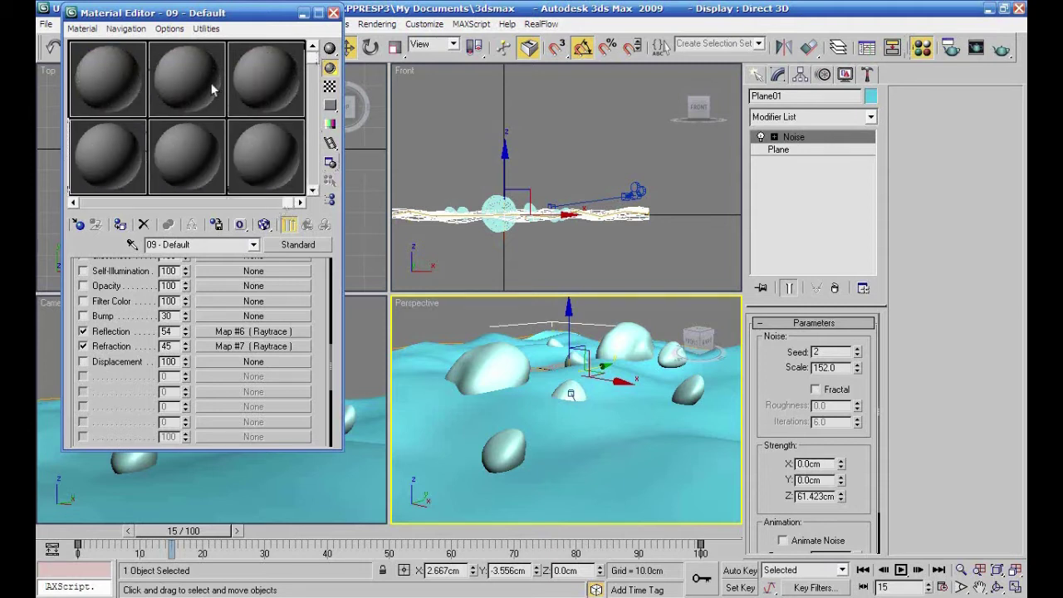
{"action": "left_click", "coordinate": [110, 78]}
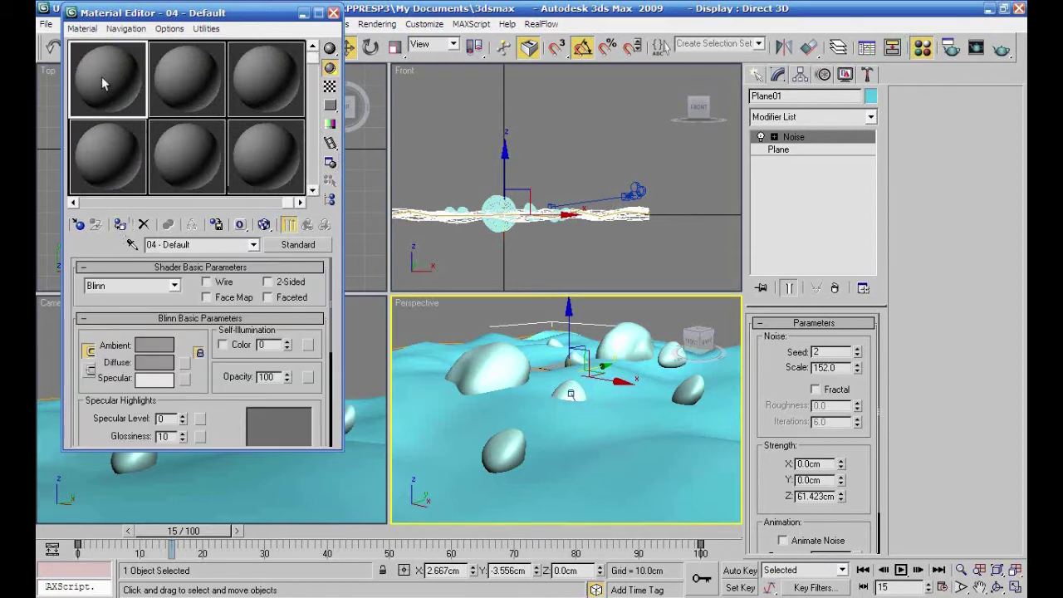
{"action": "left_click_drag", "start_coordinate": [214, 150], "coordinate": [608, 454]}
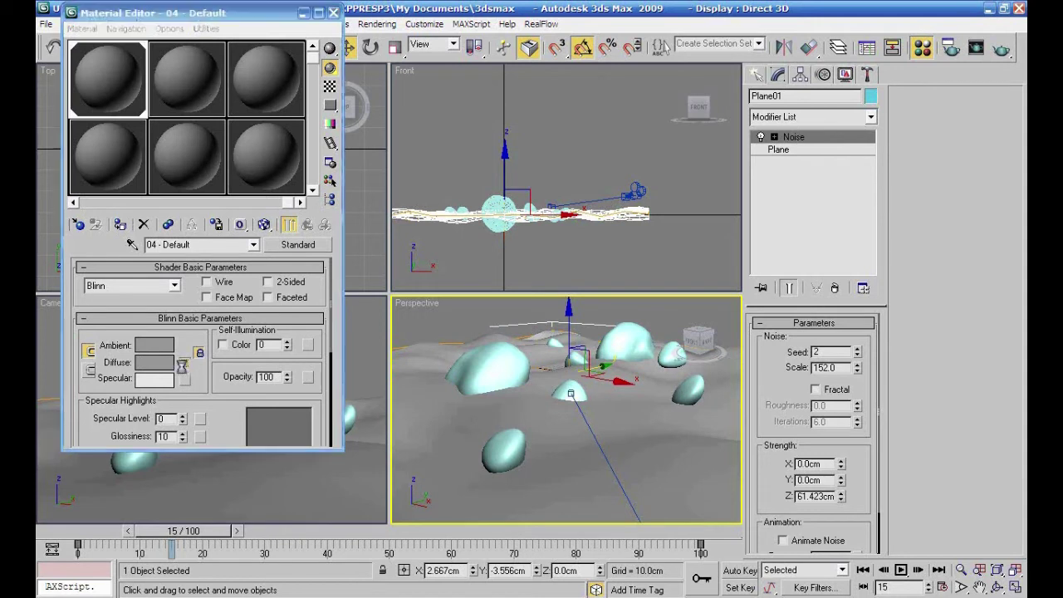
Add a Cellular map to the terrain material's diffuse color and show it in the viewport
{"action": "left_click", "coordinate": [183, 366]}
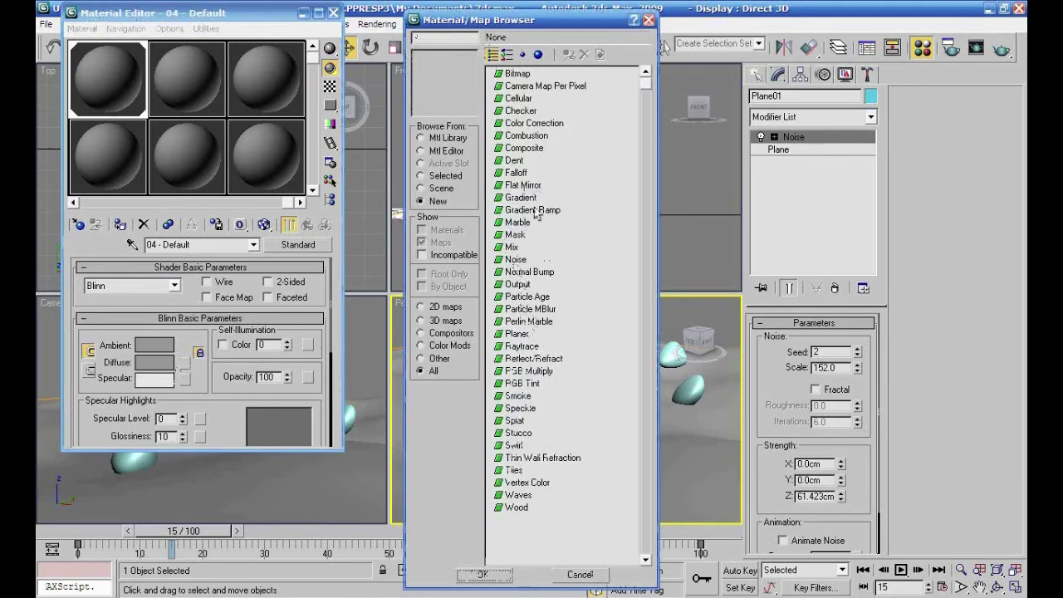
{"action": "left_click", "coordinate": [518, 98]}
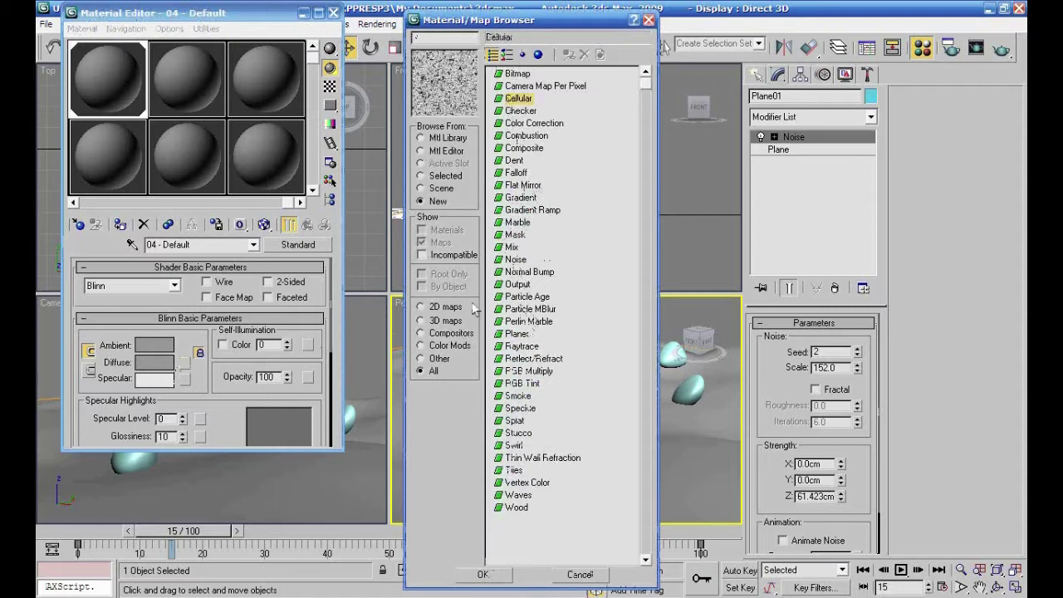
{"action": "left_click", "coordinate": [484, 573]}
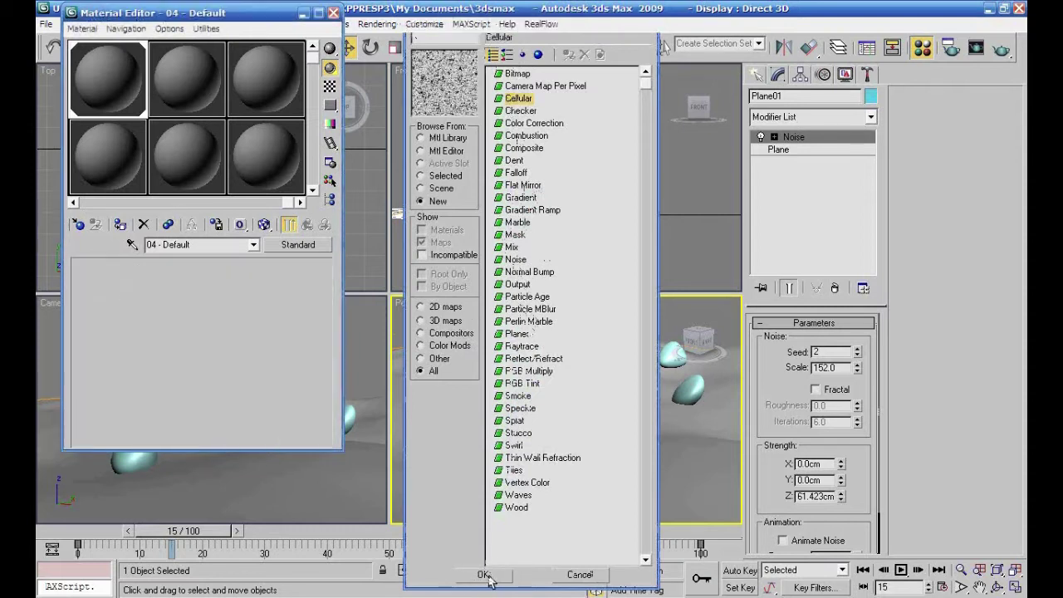
{"action": "left_click", "coordinate": [264, 224]}
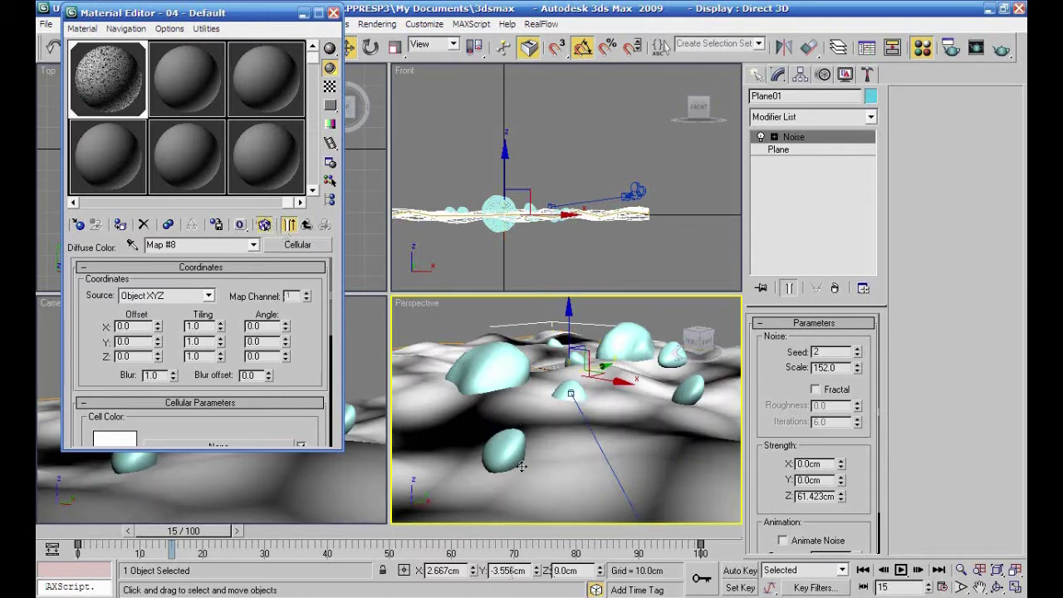
Reduce the Cellular map's cell size to below 1 for a fine-grained terrain pattern
{"action": "left_click_drag", "start_coordinate": [277, 370], "coordinate": [301, 223]}
{"action": "scroll", "coordinate": [301, 222], "scroll_direction": "down", "scroll_amount": 2}
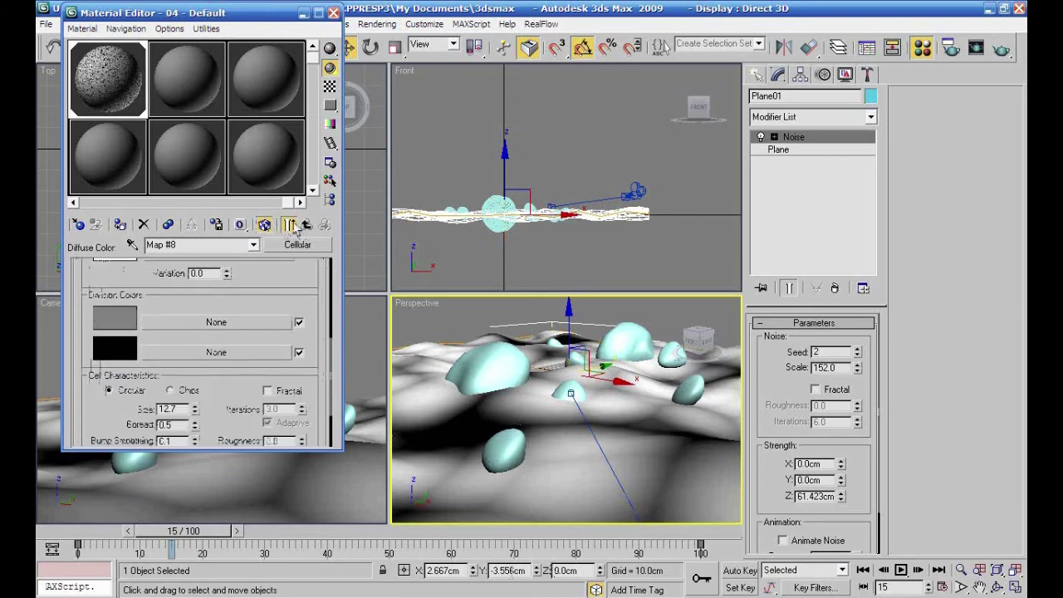
{"action": "left_click_drag", "start_coordinate": [195, 413], "coordinate": [195, 455]}
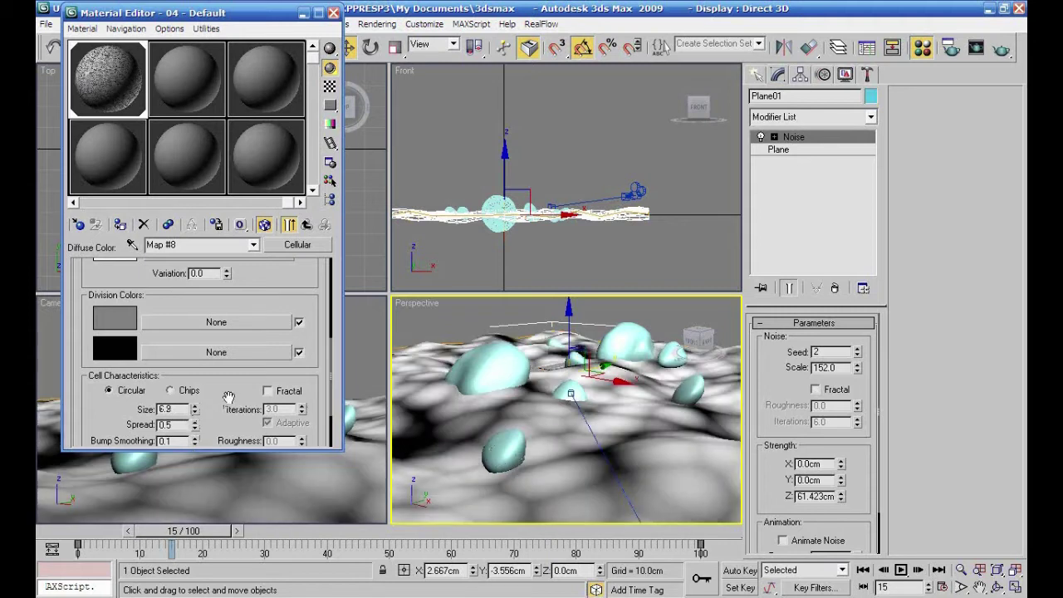
{"action": "left_click_drag", "start_coordinate": [195, 423], "coordinate": [195, 465]}
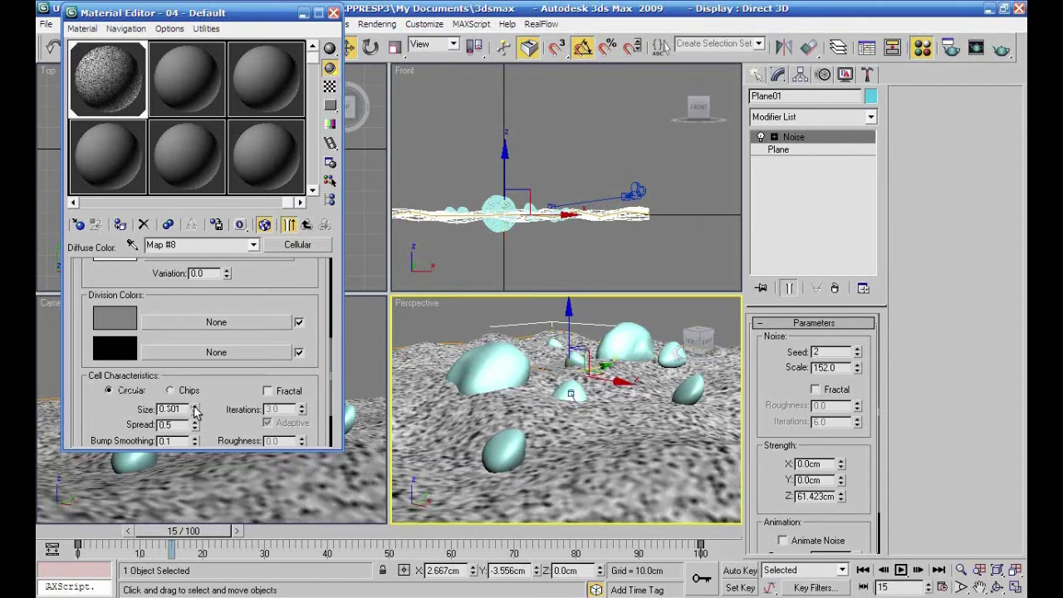
Set the Cellular map's second division color to a brown of about RGB 129, 79, 0
{"action": "left_click_drag", "start_coordinate": [243, 305], "coordinate": [243, 339]}
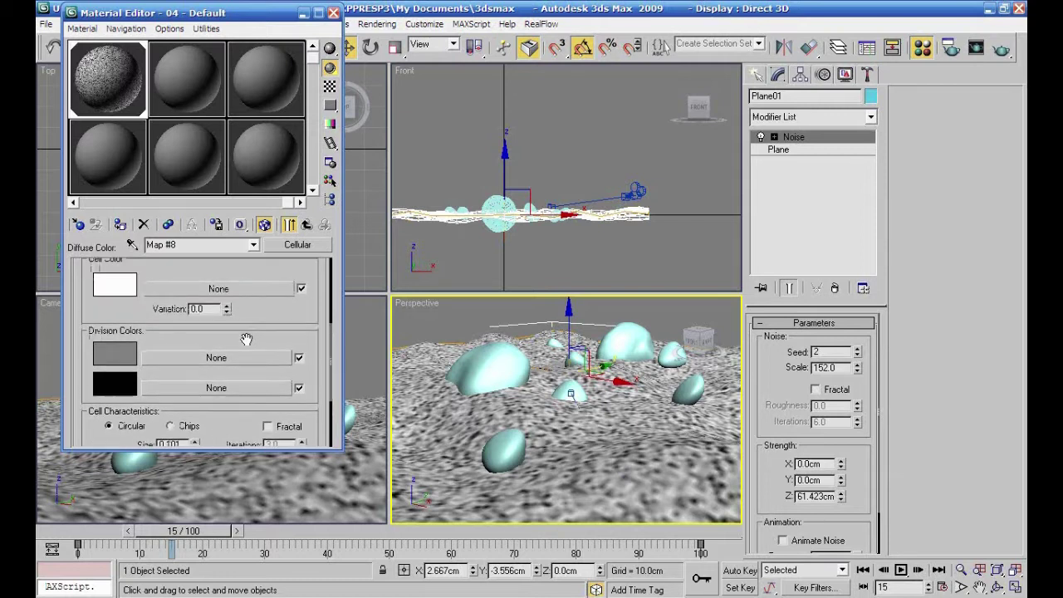
{"action": "left_click", "coordinate": [110, 386]}
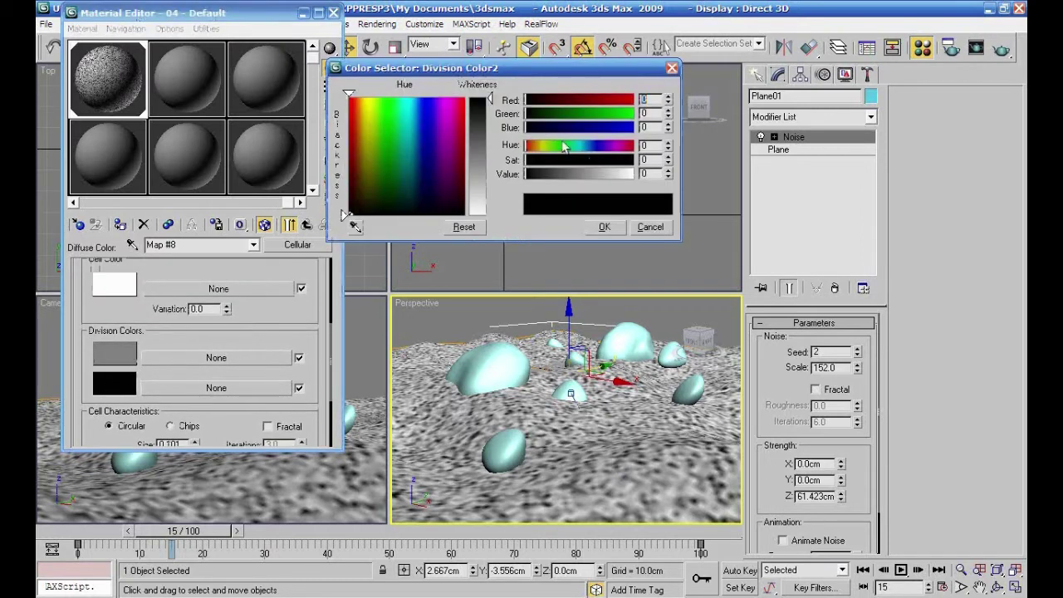
{"action": "left_click", "coordinate": [354, 127]}
{"action": "left_click_drag", "start_coordinate": [354, 127], "coordinate": [361, 160]}
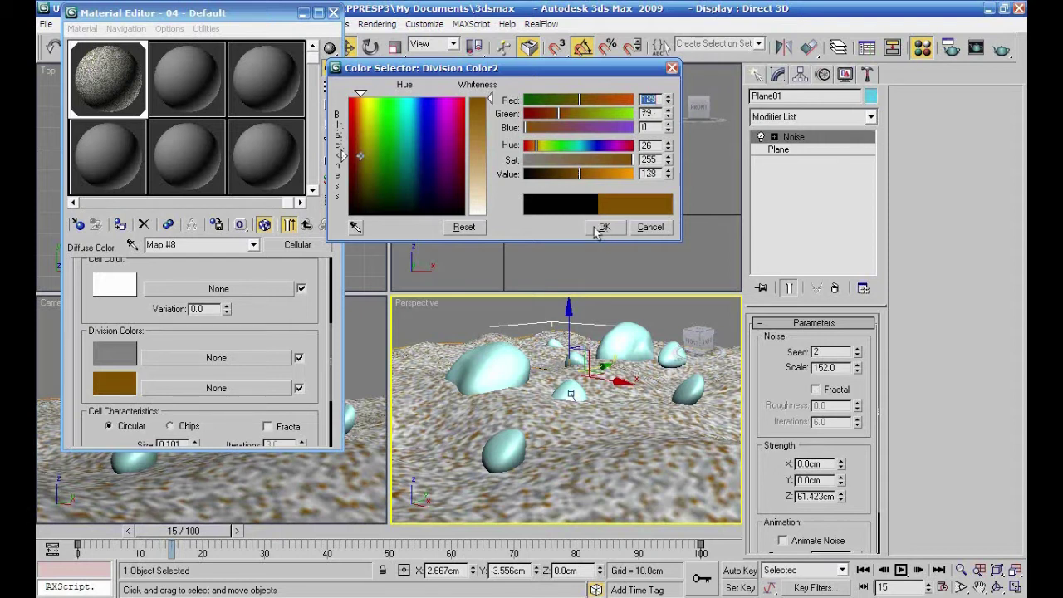
Copy the brown to the Cellular map's first division color and darken that one to about RGB 84, 51, 0
{"action": "left_click_drag", "start_coordinate": [107, 357], "coordinate": [129, 381]}
{"action": "left_click", "coordinate": [197, 236]}
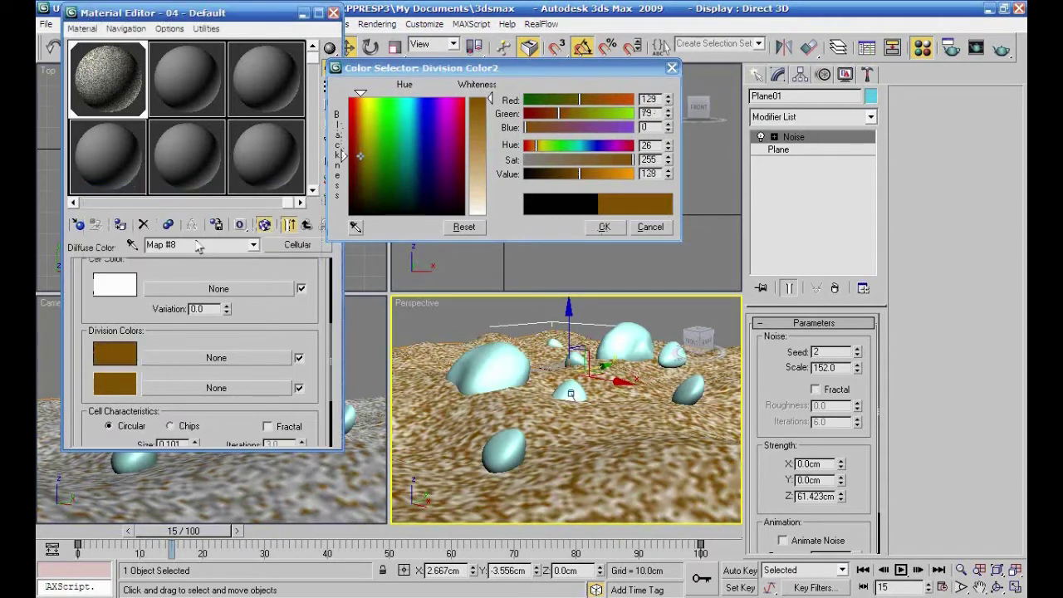
{"action": "left_click", "coordinate": [127, 349]}
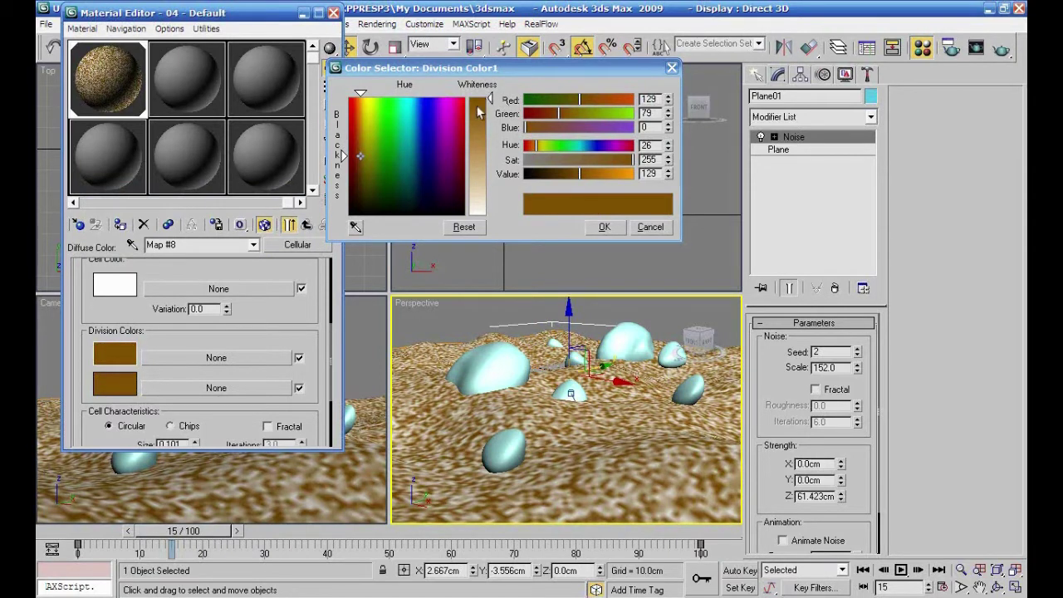
{"action": "left_click_drag", "start_coordinate": [578, 181], "coordinate": [559, 173]}
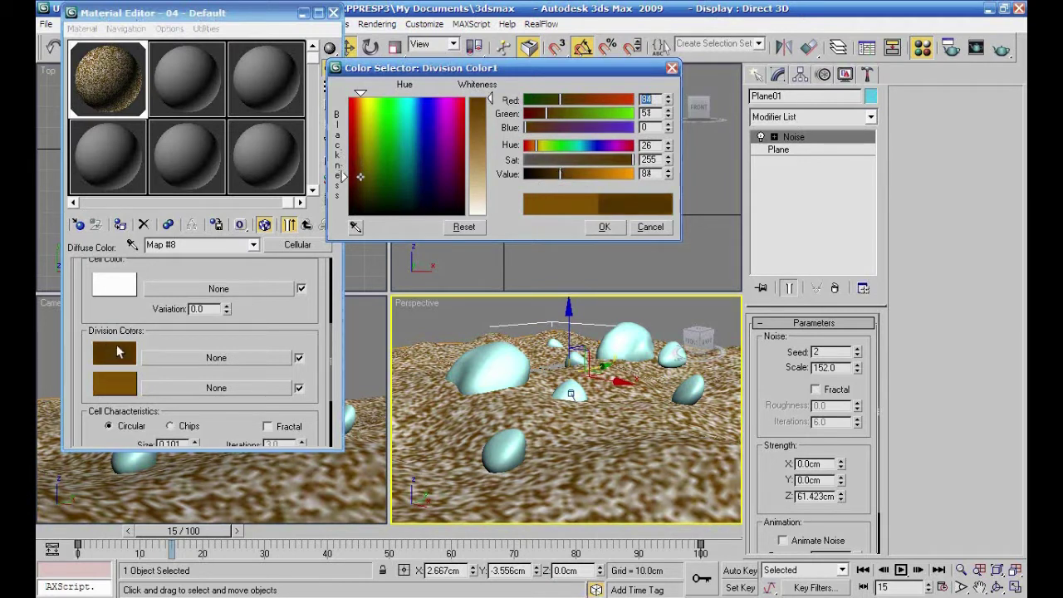
{"action": "left_click", "coordinate": [368, 376]}
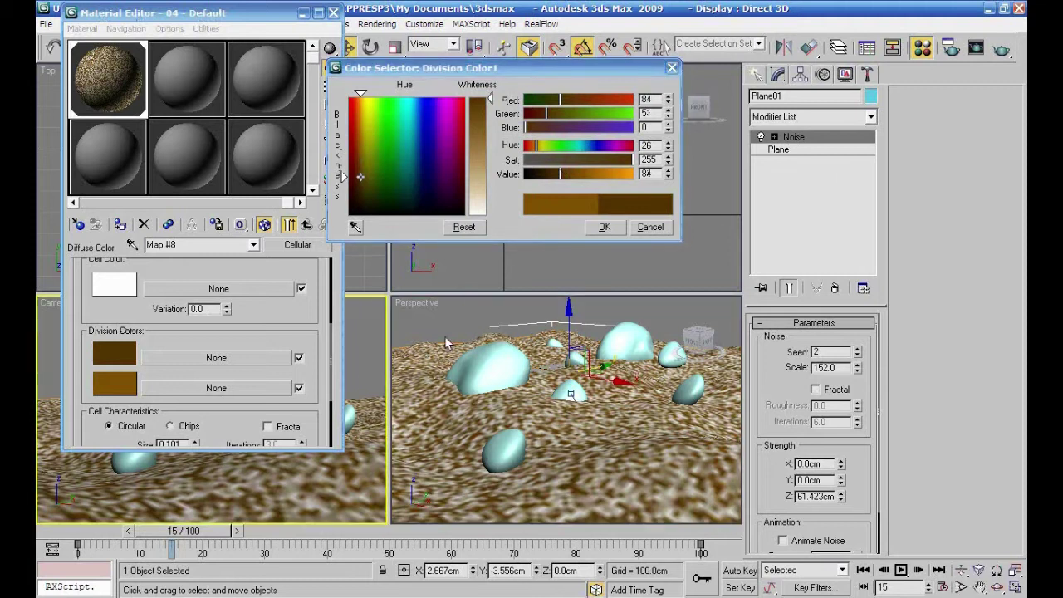
Test-render the camera view and copy the first division color to the Cellular map's cell color
{"action": "left_click", "coordinate": [1003, 51]}
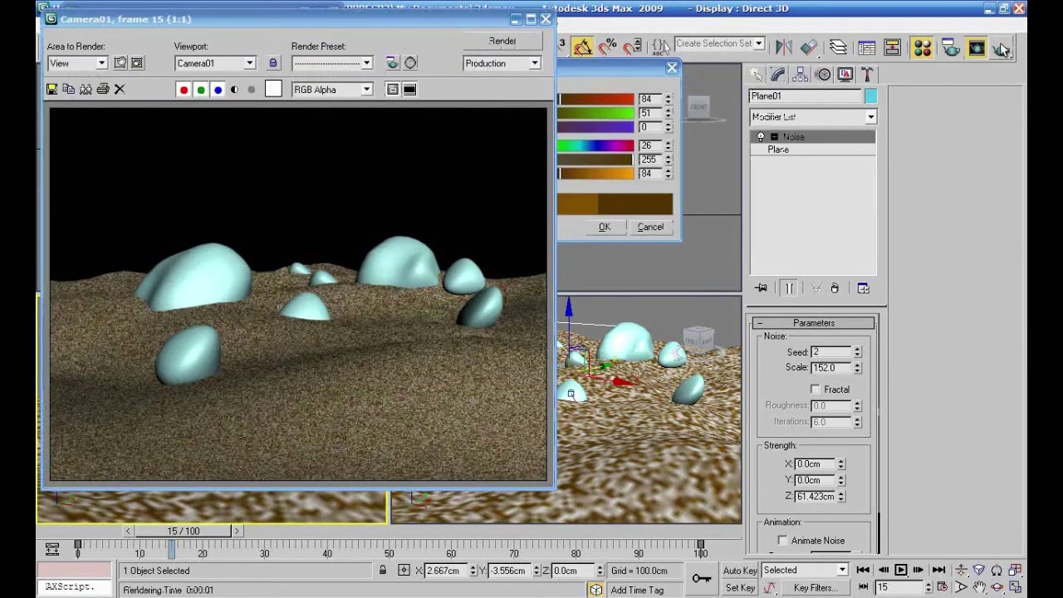
{"action": "left_click", "coordinate": [546, 18]}
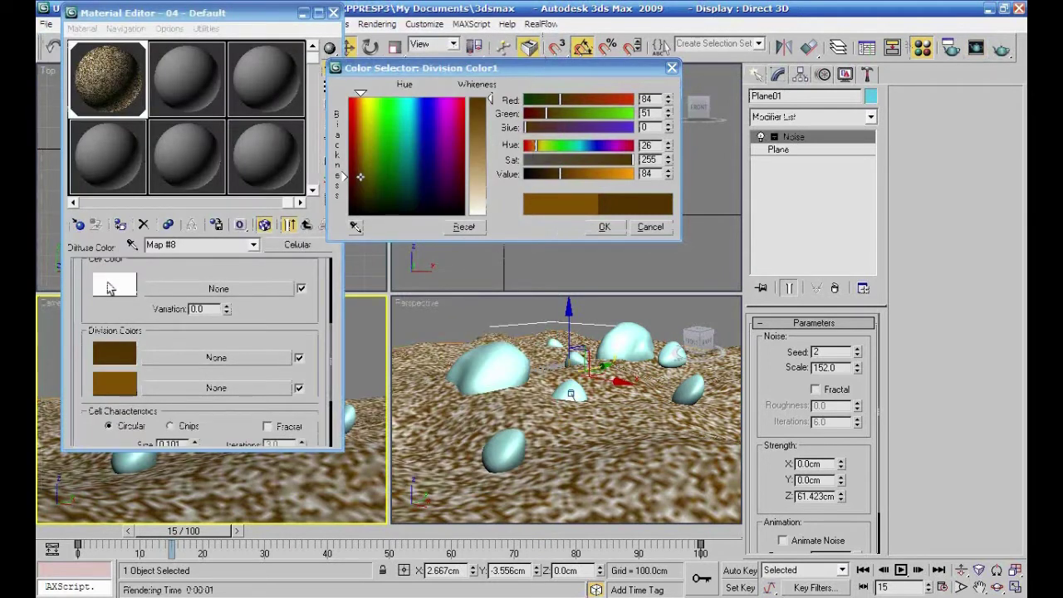
{"action": "left_click_drag", "start_coordinate": [105, 347], "coordinate": [116, 291]}
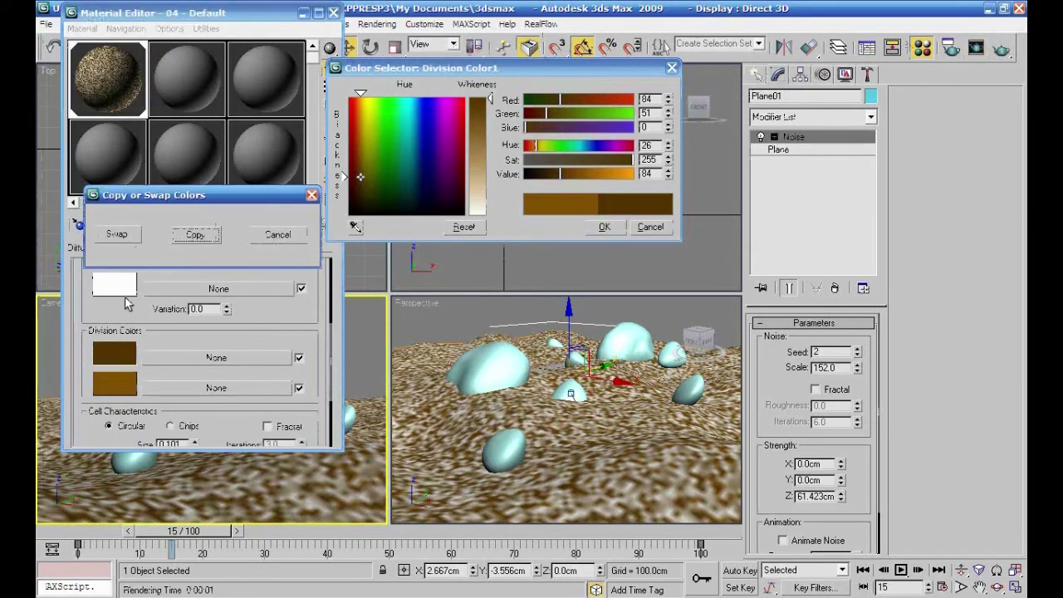
{"action": "left_click", "coordinate": [186, 239]}
Lighten the Cellular map's cell color to a beige of about RGB 177, 162, 139 and test-render the camera view
{"action": "left_click", "coordinate": [119, 288]}
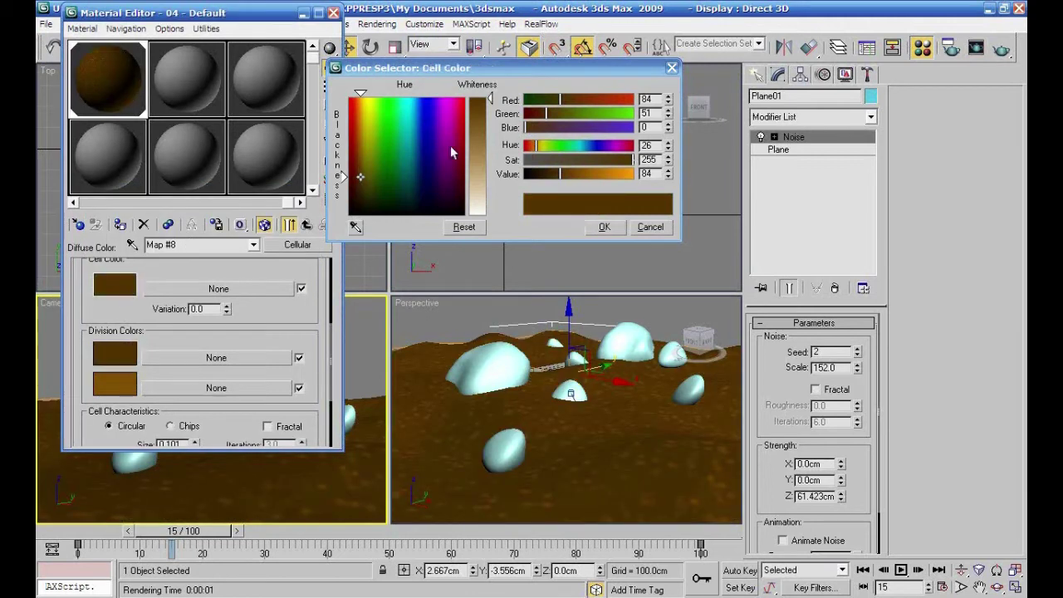
{"action": "left_click_drag", "start_coordinate": [488, 100], "coordinate": [489, 133]}
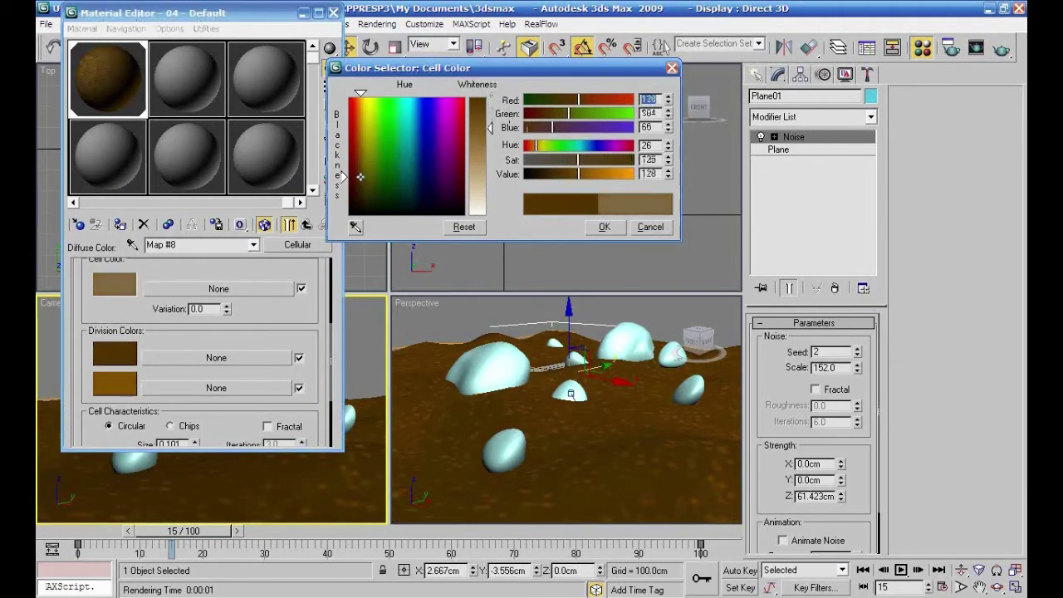
{"action": "left_click", "coordinate": [1003, 50]}
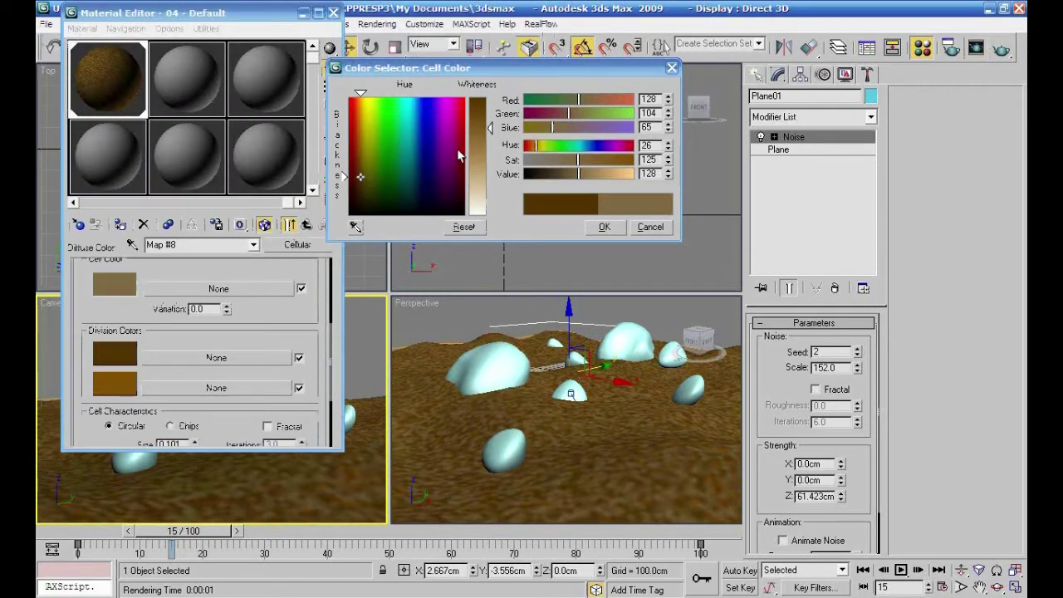
{"action": "left_click_drag", "start_coordinate": [490, 129], "coordinate": [490, 162]}
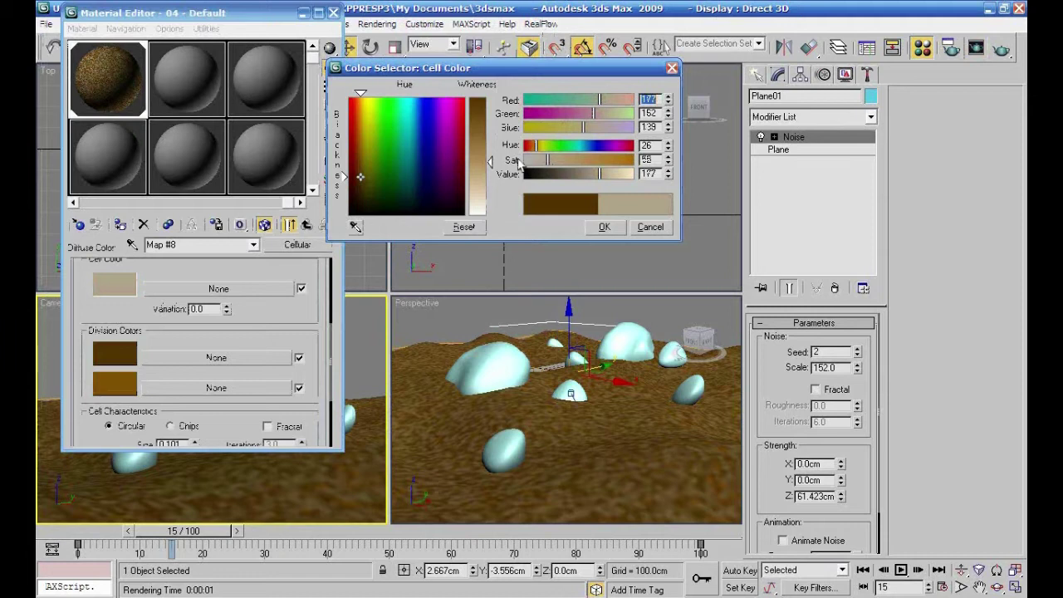
{"action": "left_click", "coordinate": [1010, 46]}
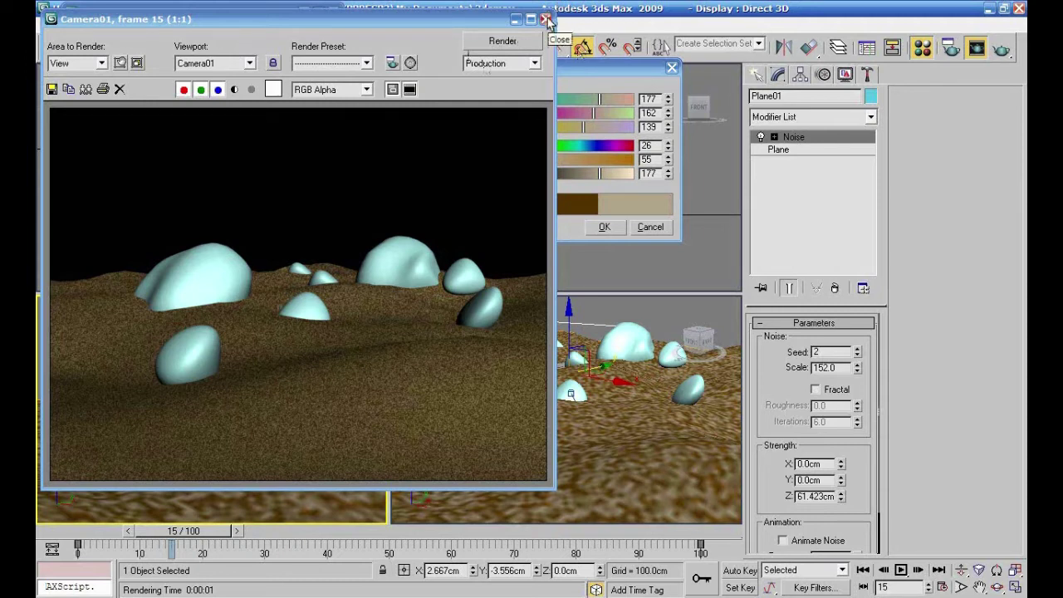
{"action": "left_click", "coordinate": [545, 19]}
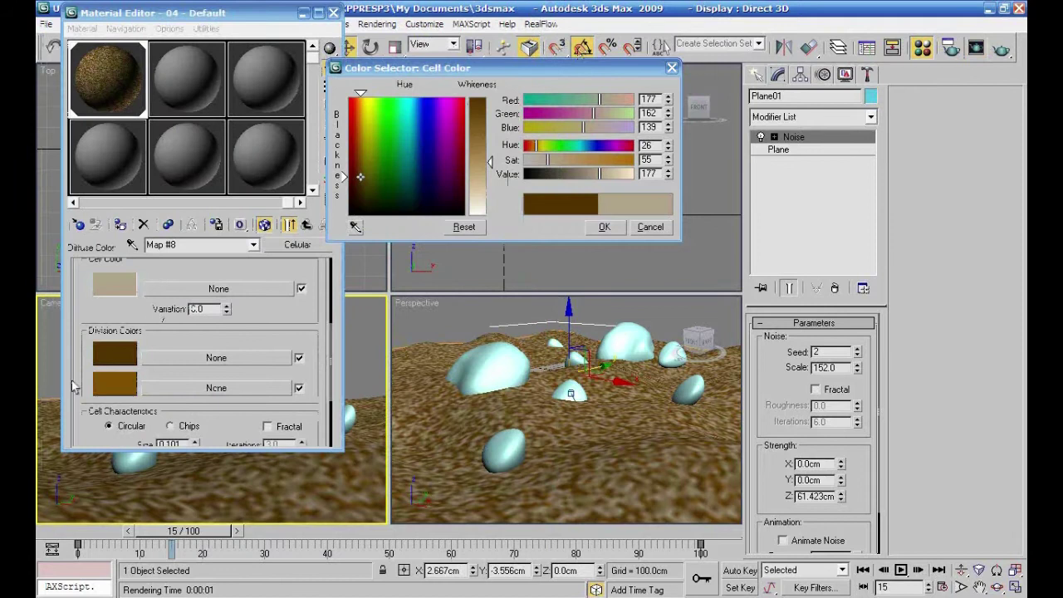
Darken the second division color to about RGB 88, 54, 0 and test-render the camera view
{"action": "left_click", "coordinate": [118, 383]}
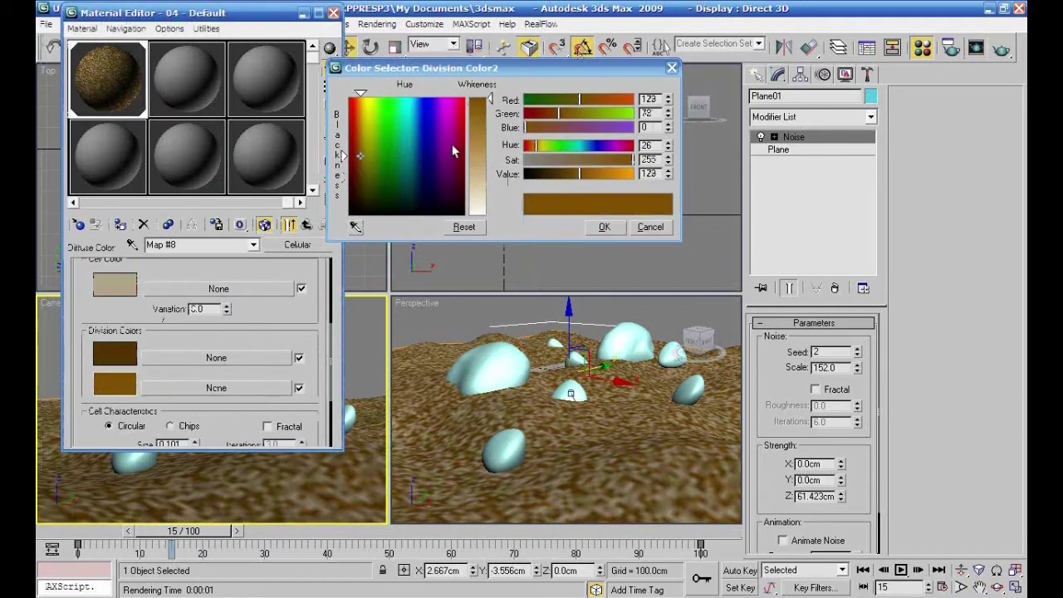
{"action": "left_click_drag", "start_coordinate": [578, 173], "coordinate": [561, 177]}
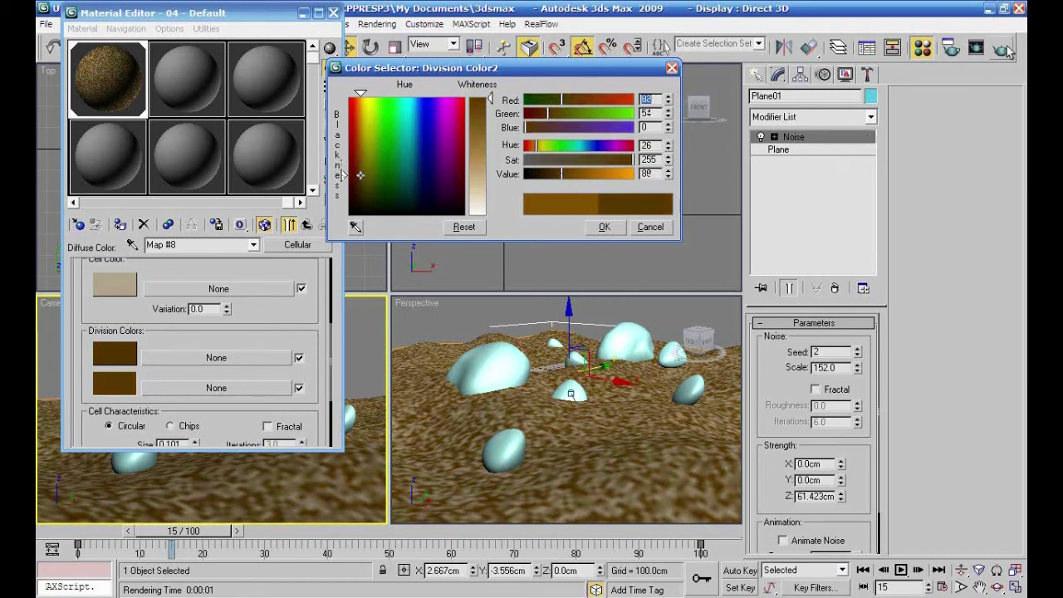
{"action": "left_click", "coordinate": [1002, 50]}
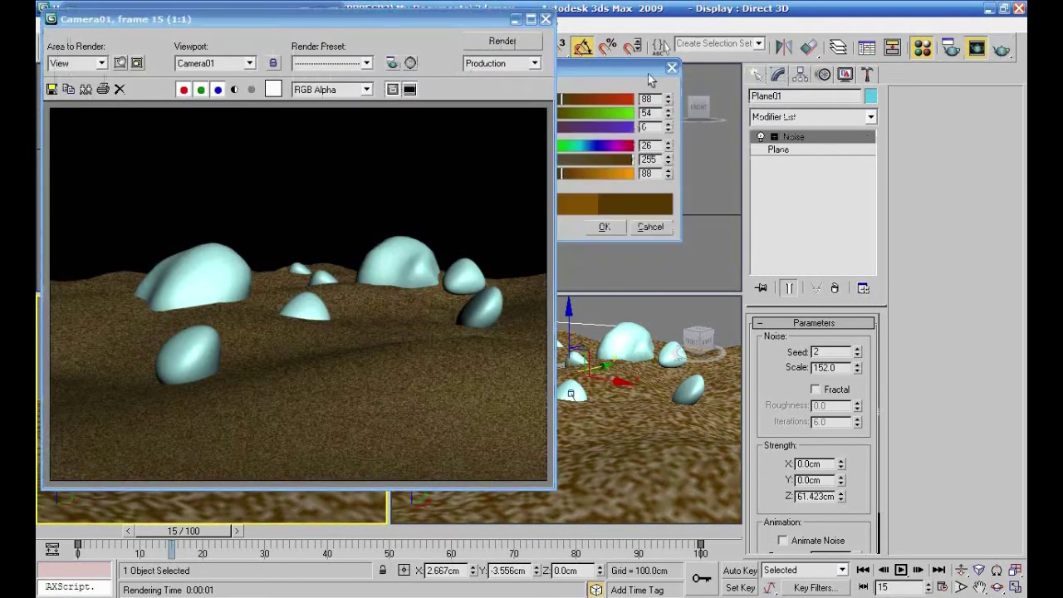
{"action": "left_click", "coordinate": [545, 19]}
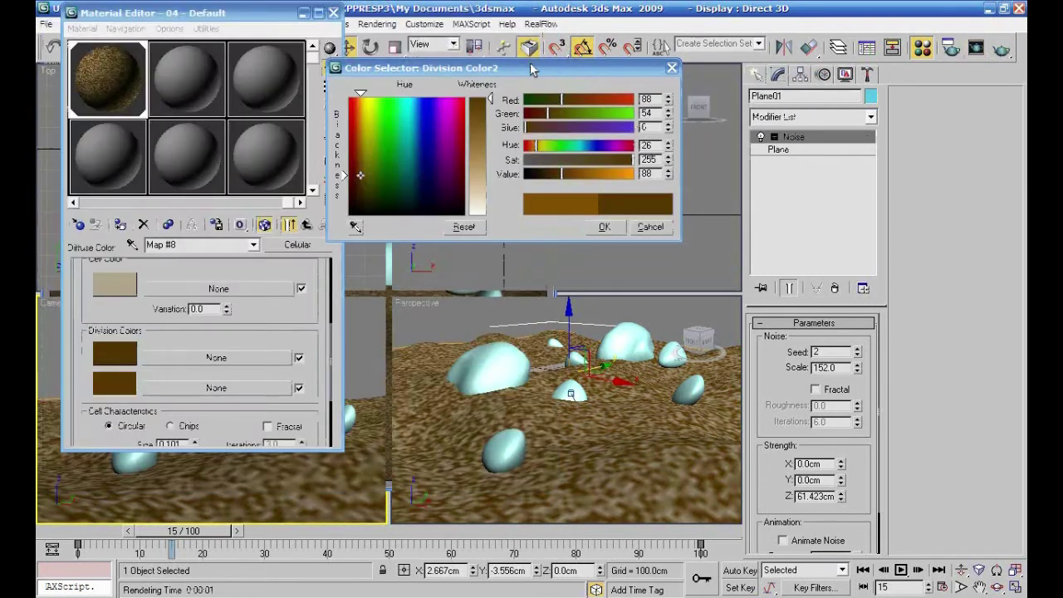
Lighten the first division color to about RGB 110, 82, 39 and test-render the camera view
{"action": "left_click", "coordinate": [113, 355]}
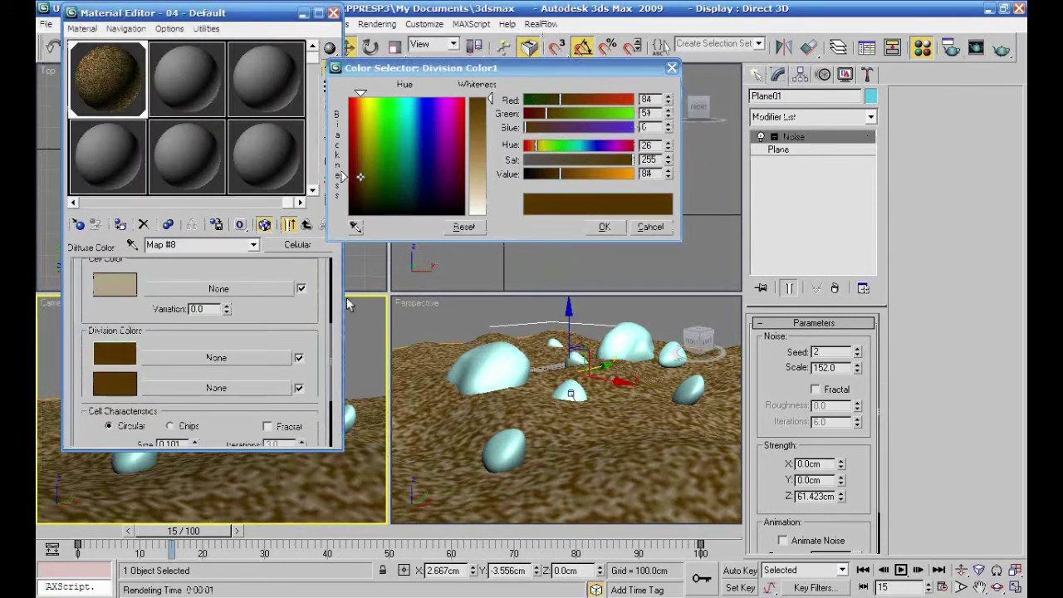
{"action": "left_click_drag", "start_coordinate": [496, 100], "coordinate": [526, 144]}
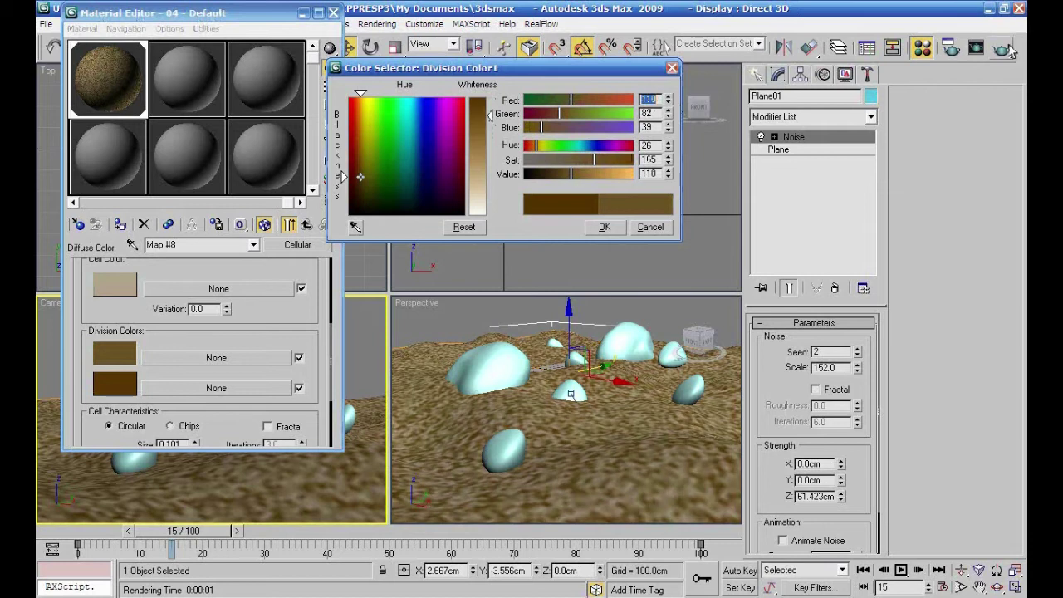
{"action": "left_click", "coordinate": [1004, 49]}
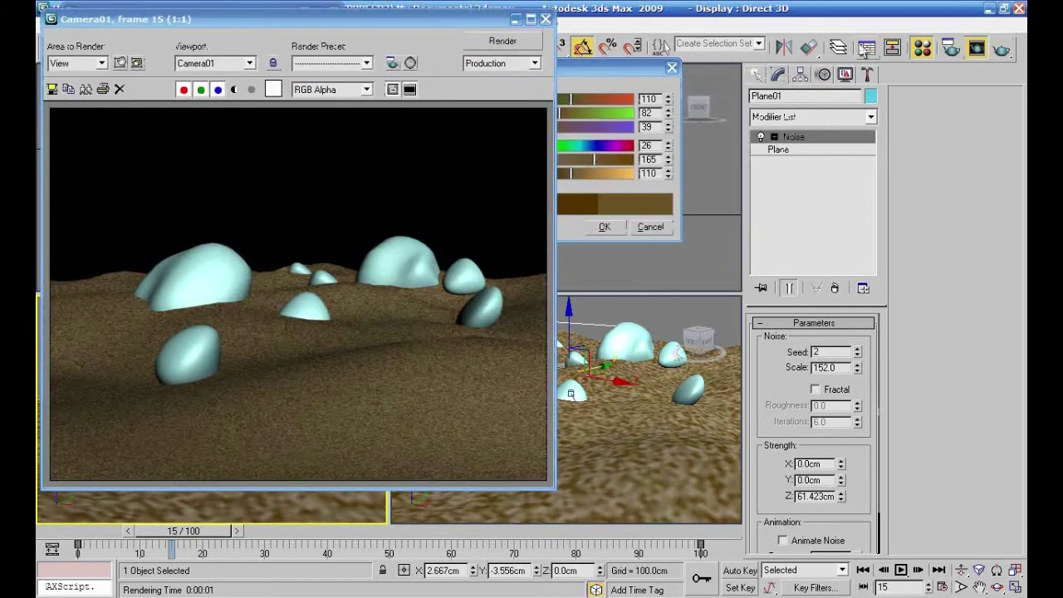
{"action": "left_click", "coordinate": [546, 19]}
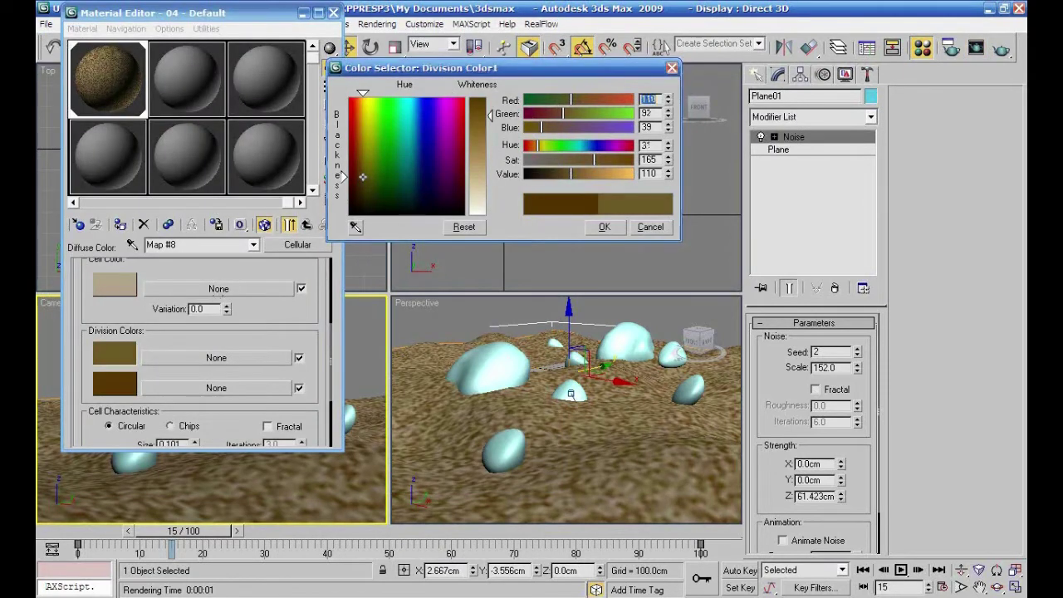
Shift the first division color to an ochre of about RGB 146, 118, 31, checking it with camera renders, and accept the color
{"action": "left_click_drag", "start_coordinate": [360, 177], "coordinate": [344, 135]}
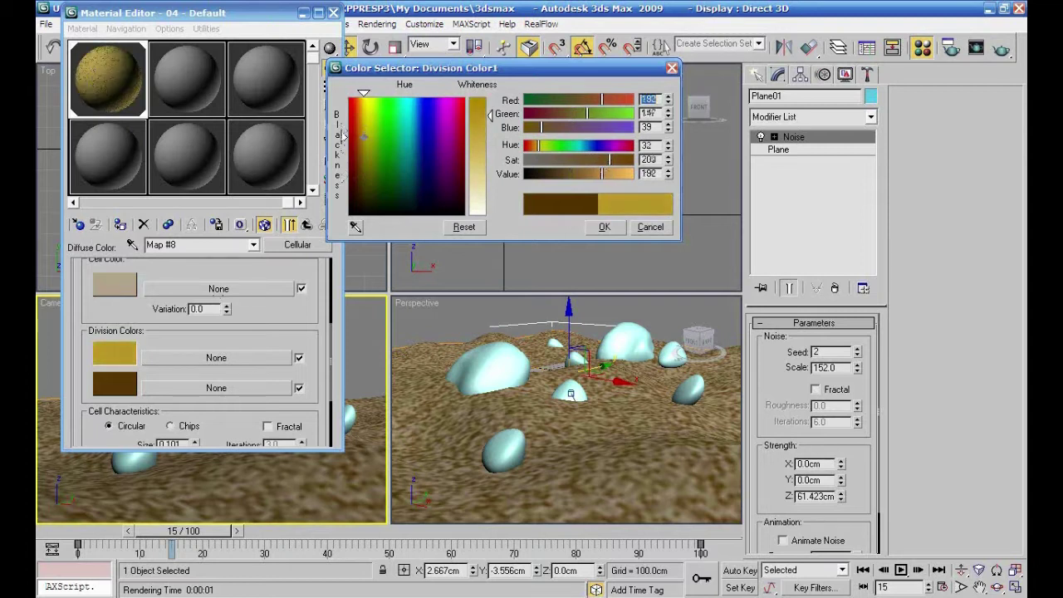
{"action": "left_click", "coordinate": [1001, 48]}
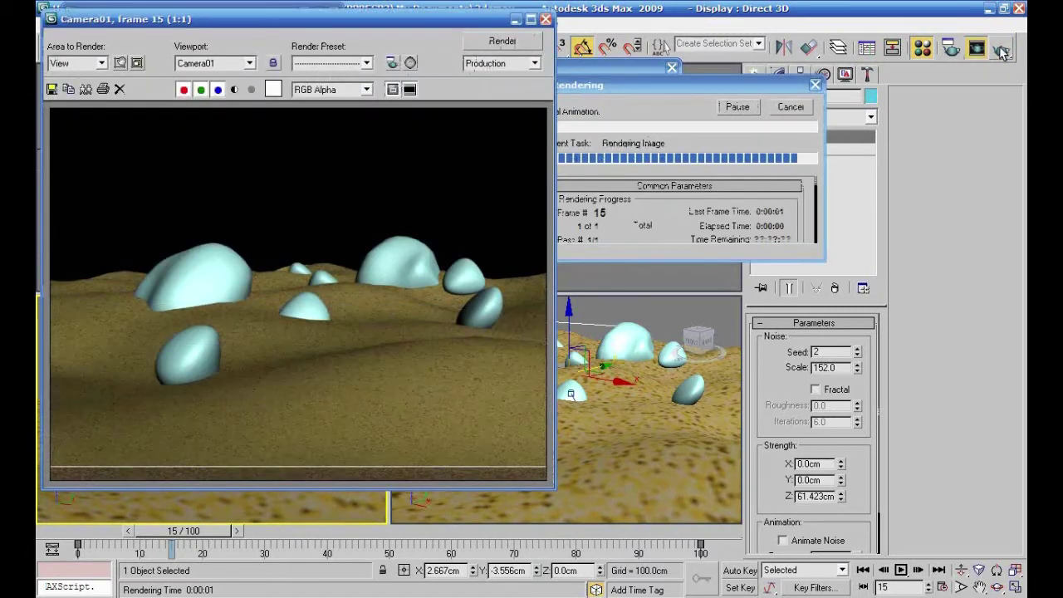
{"action": "left_click", "coordinate": [546, 19]}
{"action": "left_click_drag", "start_coordinate": [603, 184], "coordinate": [591, 190]}
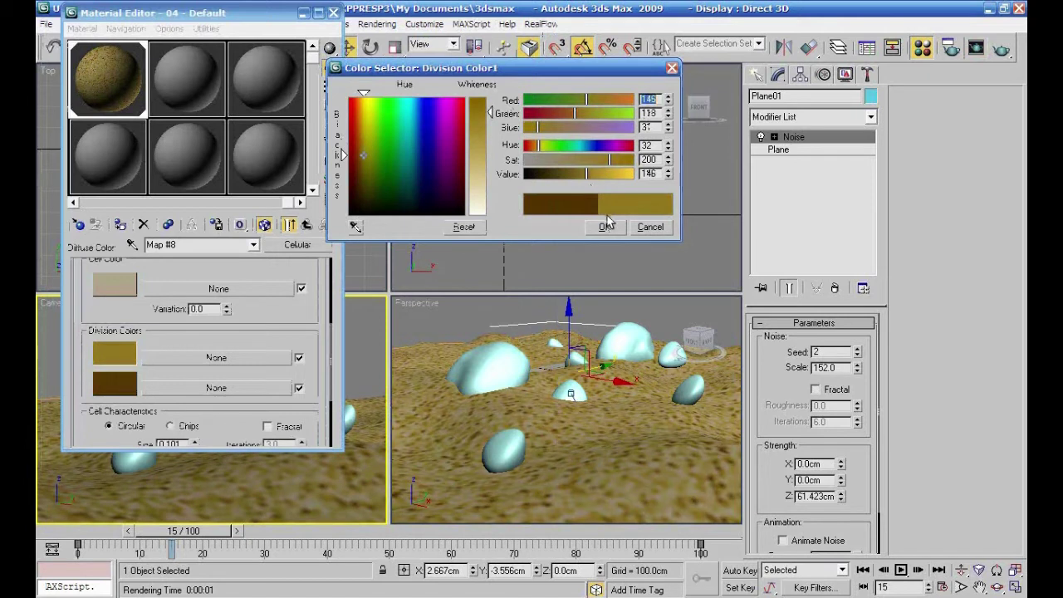
{"action": "left_click", "coordinate": [1002, 50]}
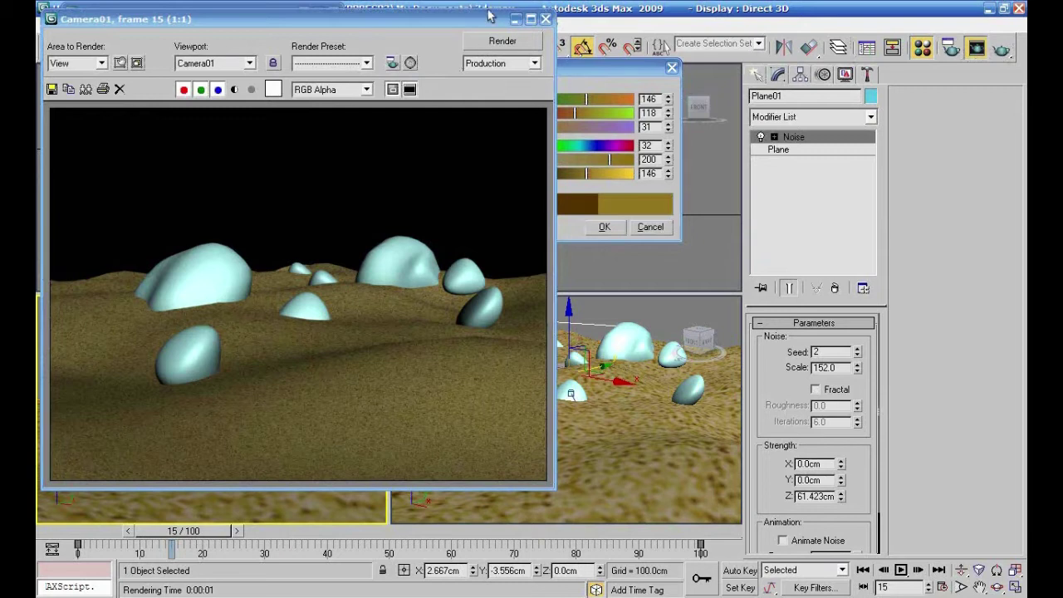
{"action": "left_click", "coordinate": [545, 19]}
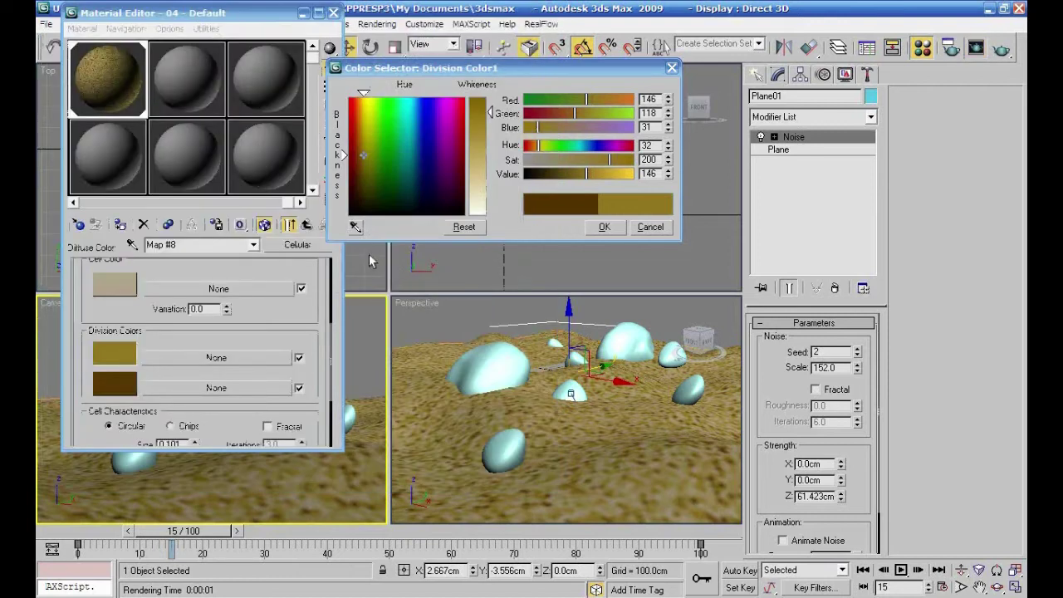
{"action": "left_click", "coordinate": [605, 226]}
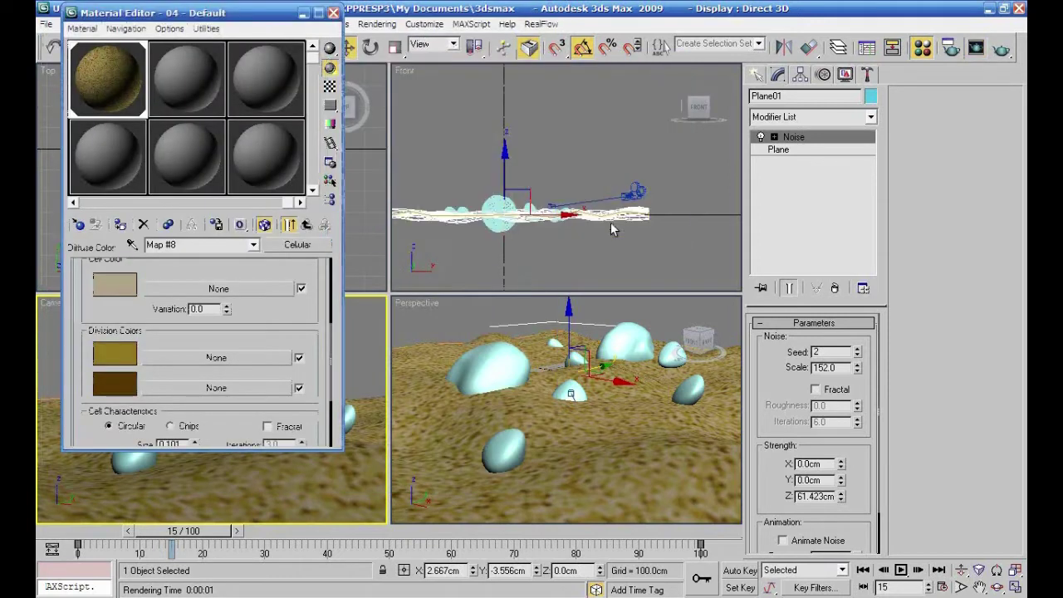
Select all the stones without the terrain plane in the Top view and assign the terrain's Cellular material to them
{"action": "right_click", "coordinate": [600, 233]}
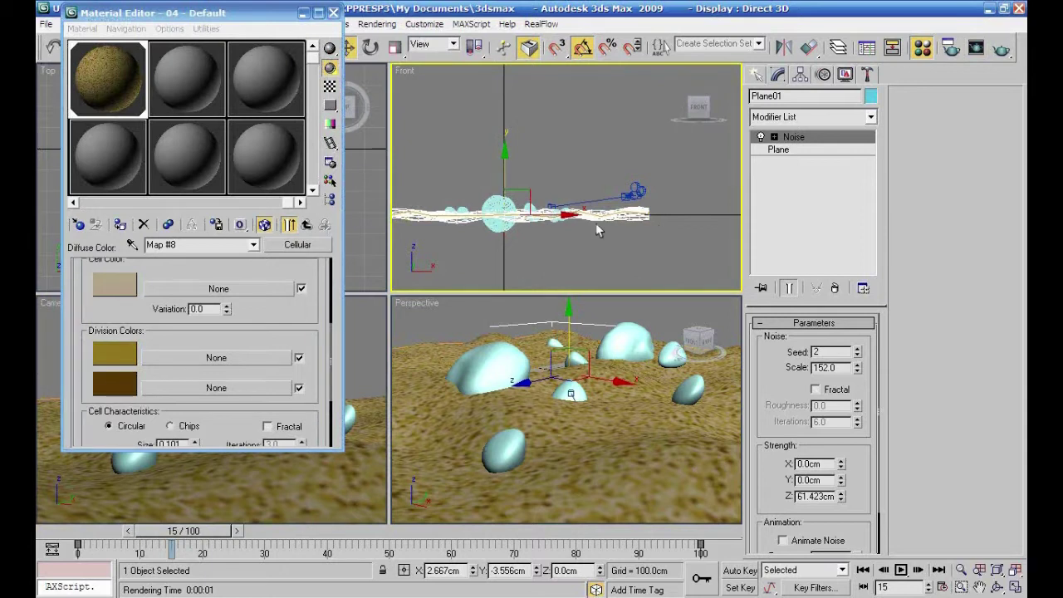
{"action": "left_click", "coordinate": [446, 174]}
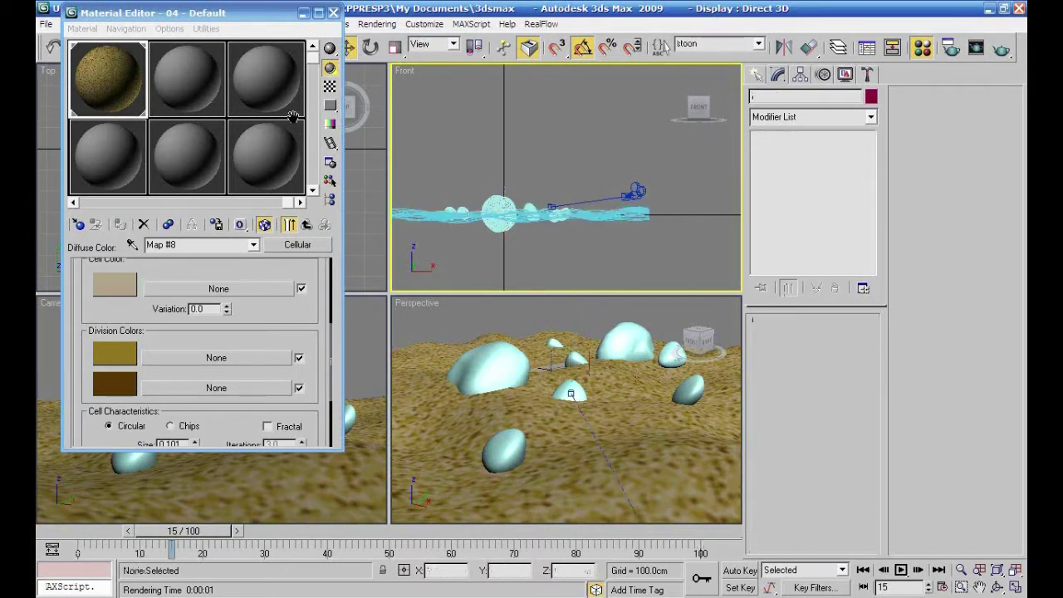
{"action": "left_click_drag", "start_coordinate": [290, 29], "coordinate": [494, 249]}
{"action": "left_click", "coordinate": [71, 145]}
{"action": "left_click_drag", "start_coordinate": [70, 79], "coordinate": [264, 230]}
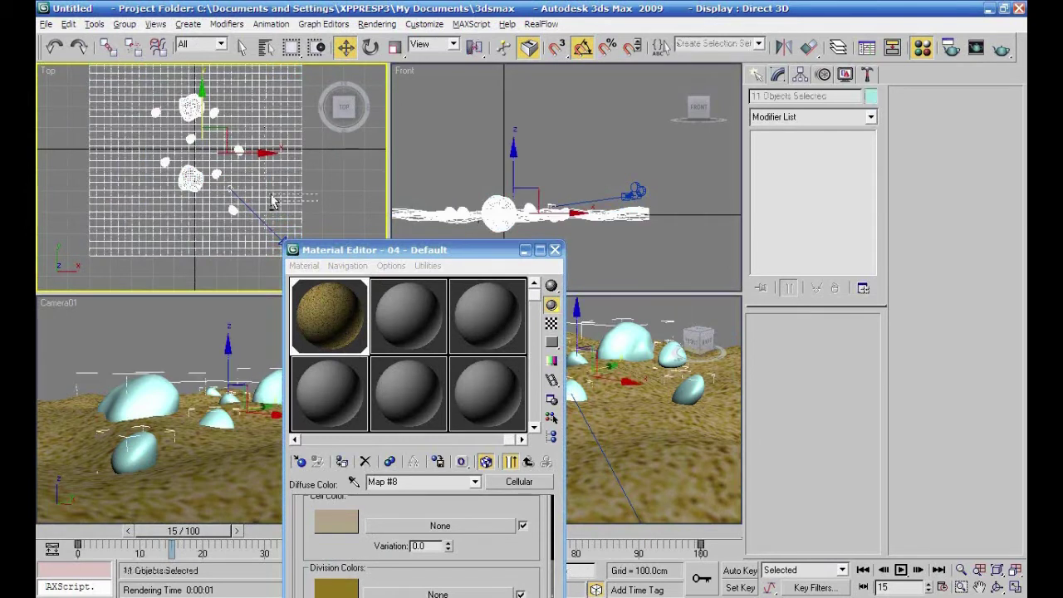
{"action": "left_click_drag", "start_coordinate": [363, 254], "coordinate": [388, 133]}
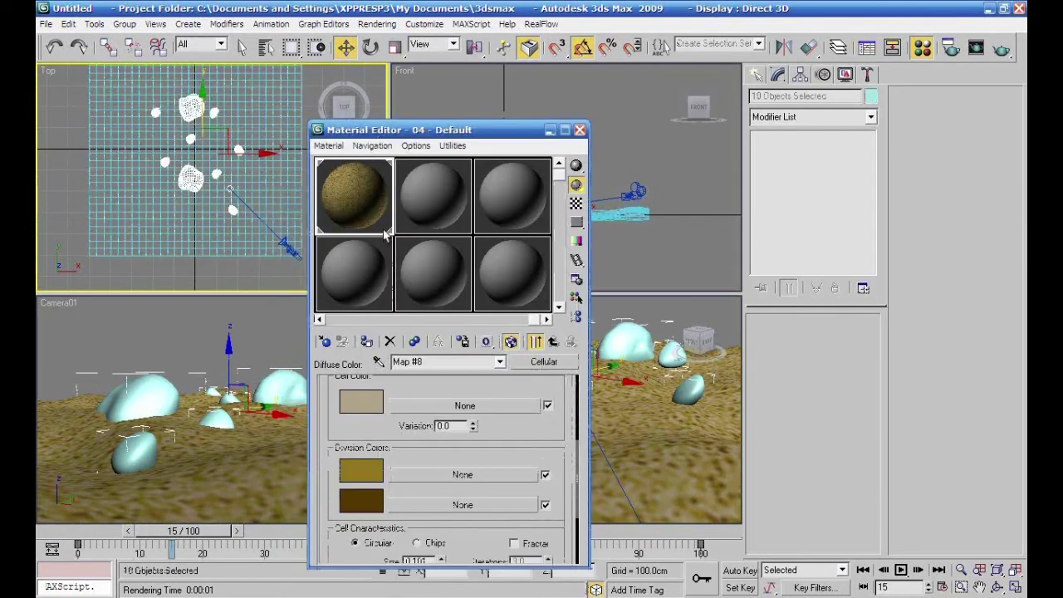
{"action": "left_click", "coordinate": [367, 341]}
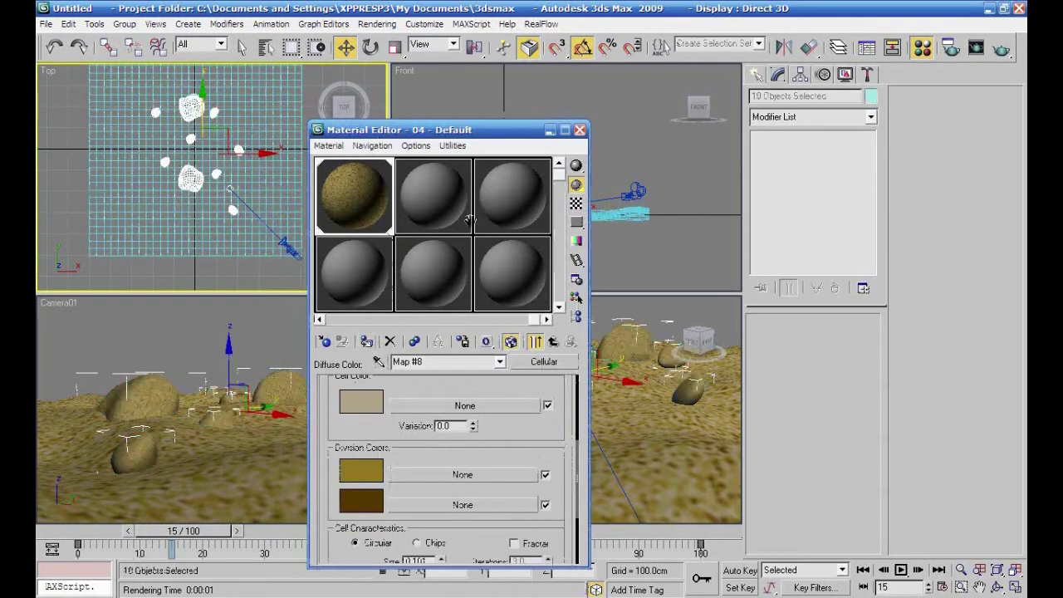
Render the Perspective view and the Camera01 view to check the material on the stones
{"action": "left_click_drag", "start_coordinate": [461, 129], "coordinate": [187, 69]}
{"action": "right_click", "coordinate": [465, 309]}
{"action": "left_click", "coordinate": [1000, 49]}
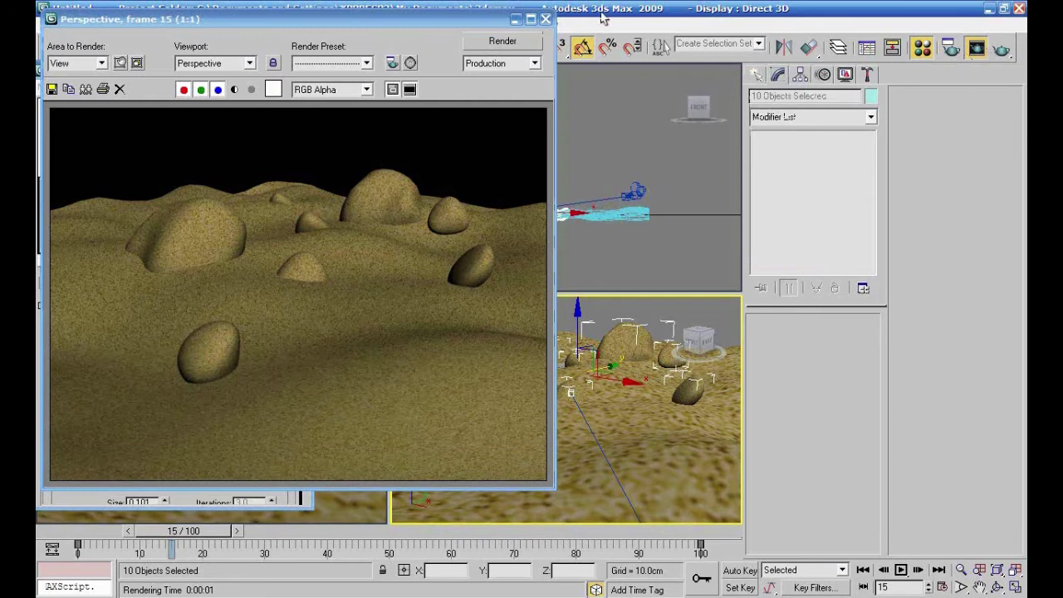
{"action": "left_click", "coordinate": [440, 212]}
{"action": "right_click", "coordinate": [362, 353]}
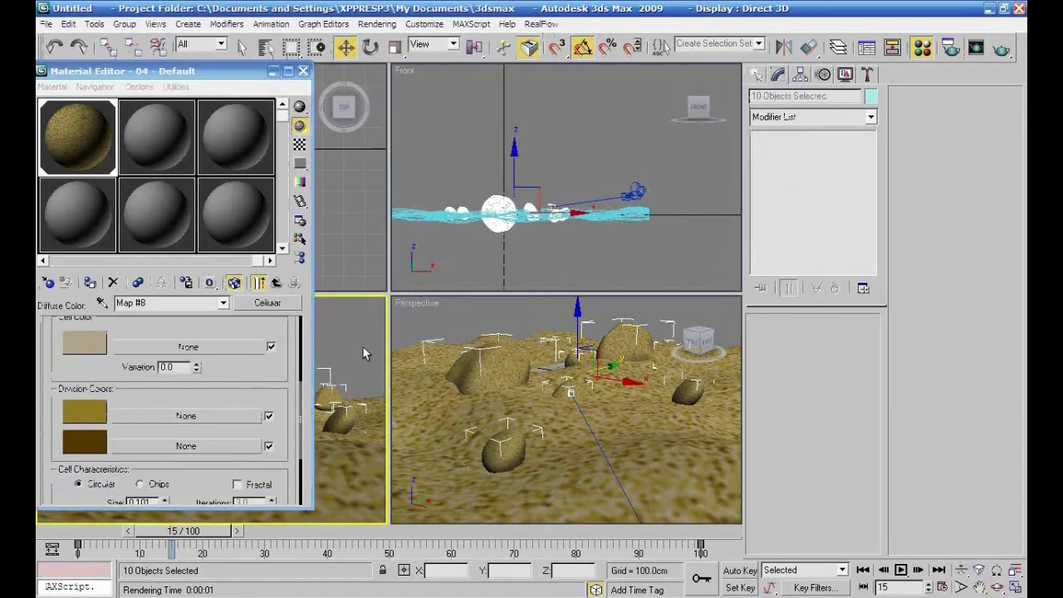
{"action": "left_click", "coordinate": [1002, 49]}
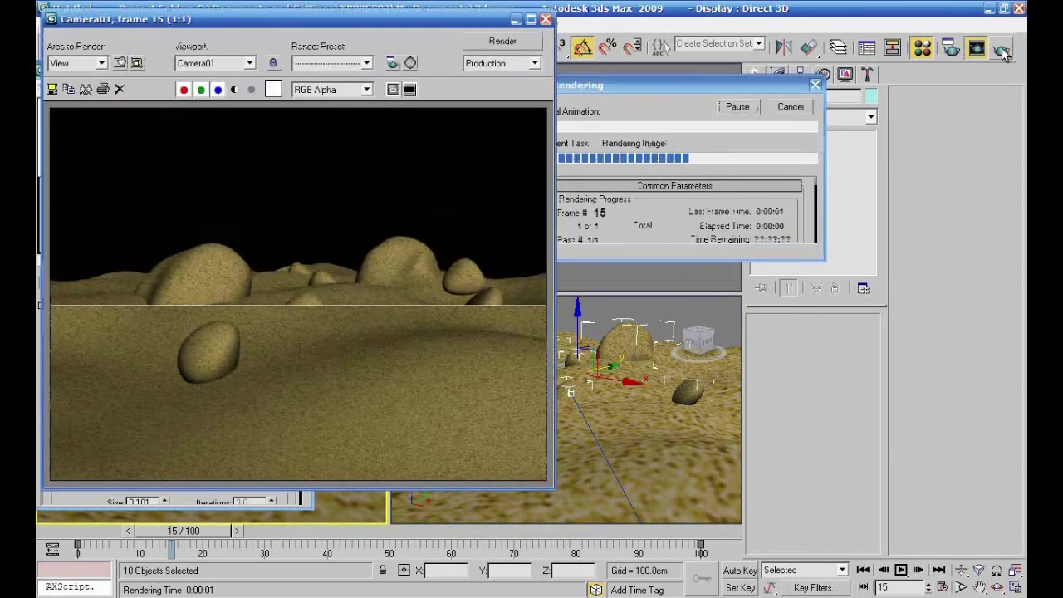
{"action": "left_click", "coordinate": [547, 19]}
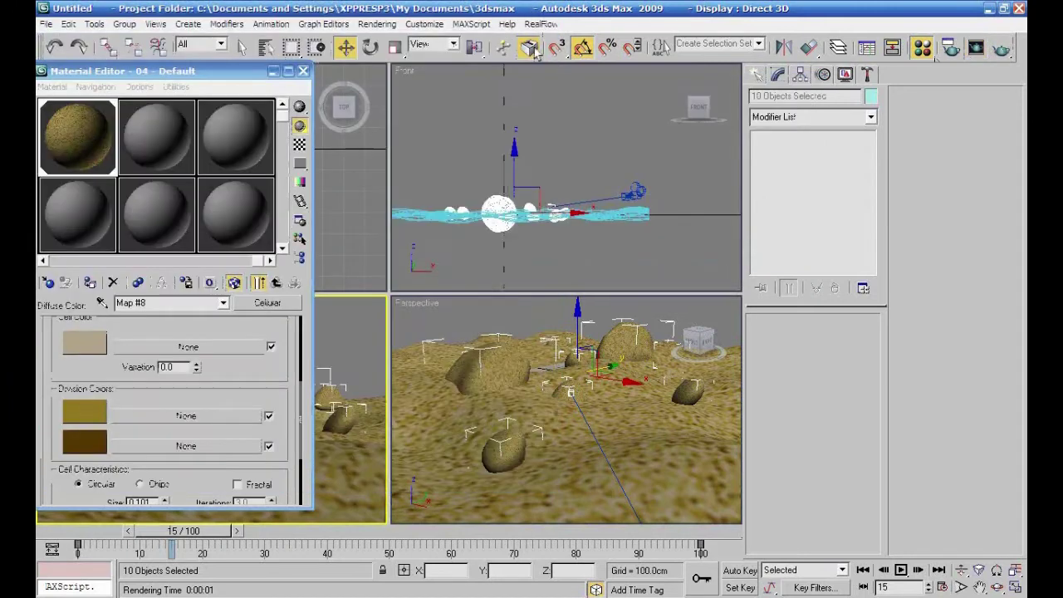
Select the large rear stone on its own and assign the unused 05 - Default material to it
{"action": "left_click_drag", "start_coordinate": [282, 78], "coordinate": [639, 85]}
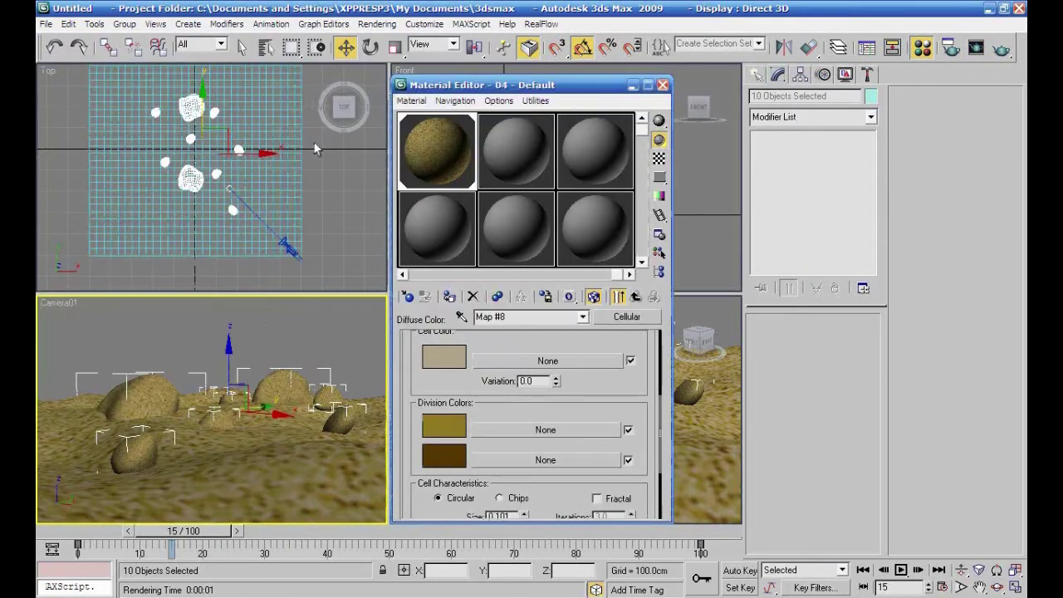
{"action": "left_click", "coordinate": [262, 330]}
{"action": "left_click", "coordinate": [279, 375]}
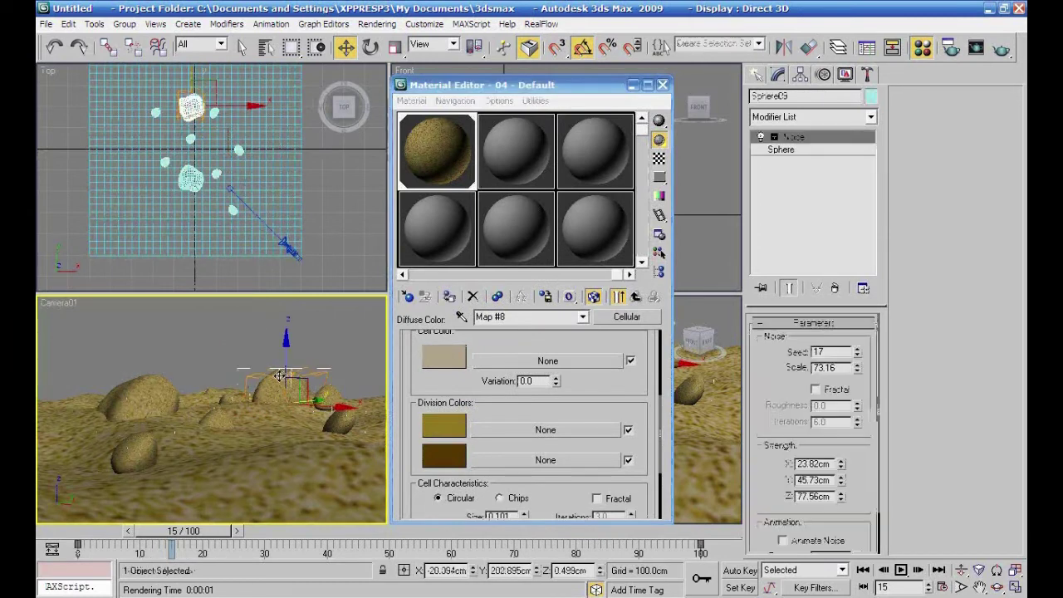
{"action": "left_click", "coordinate": [507, 166]}
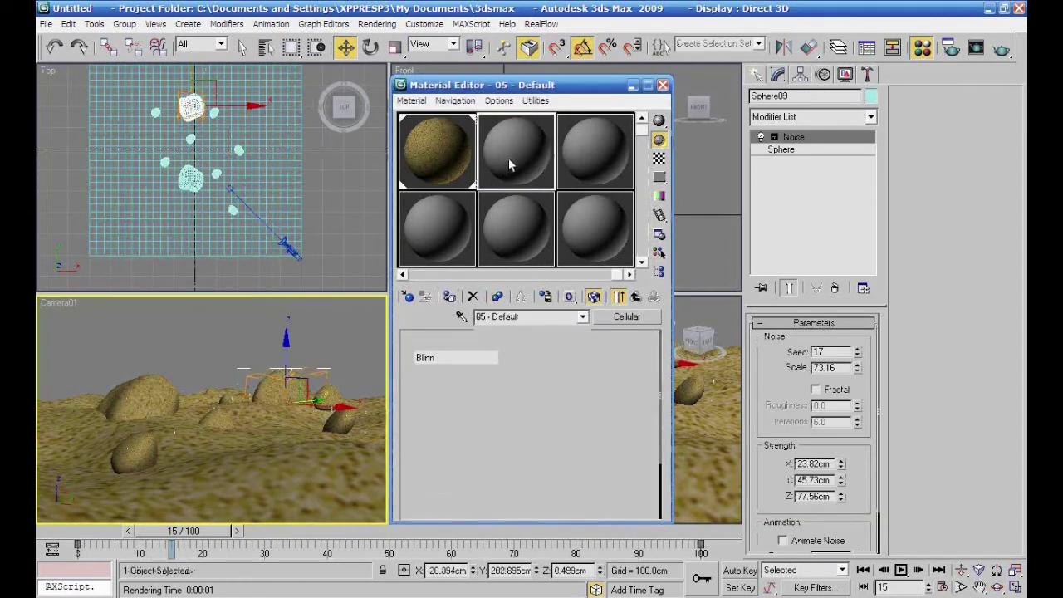
{"action": "left_click", "coordinate": [449, 297]}
Load the ground02 image from the pic folder as a Bitmap map for the material's diffuse color
{"action": "left_click", "coordinate": [514, 434]}
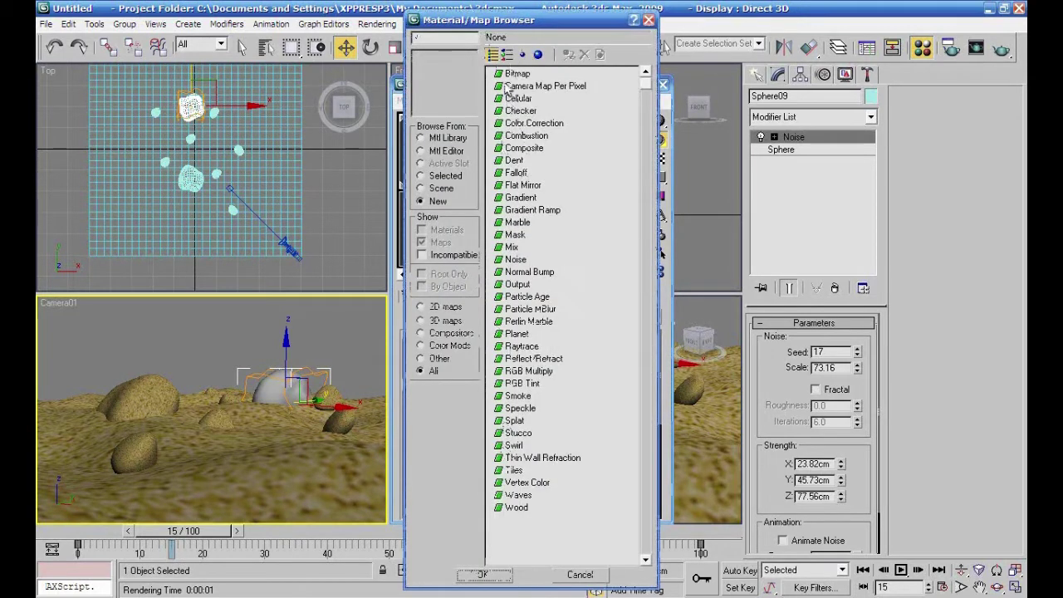
{"action": "double_click", "coordinate": [508, 73]}
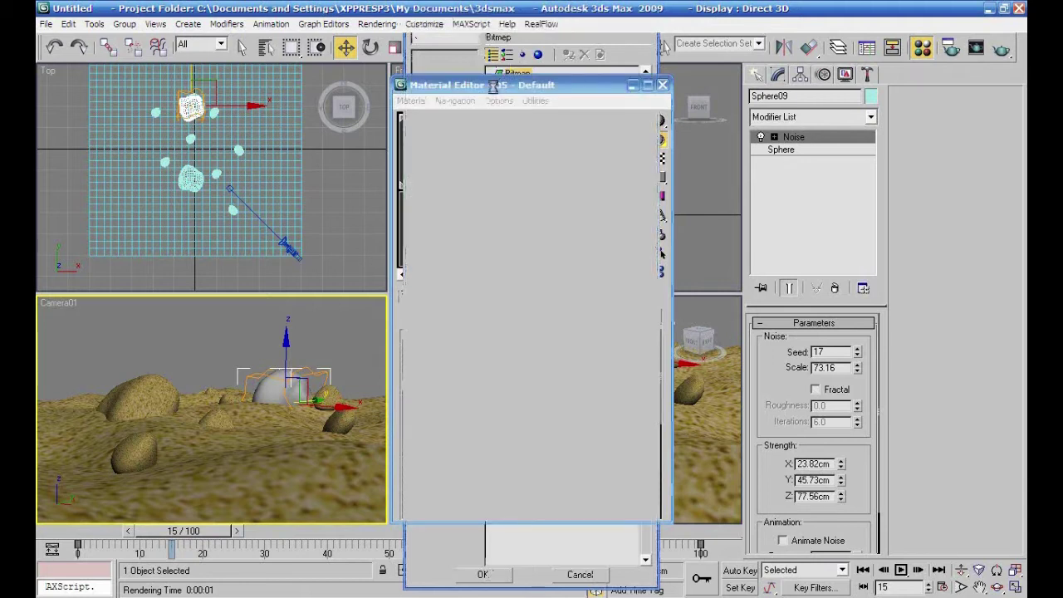
{"action": "right_click", "coordinate": [198, 230]}
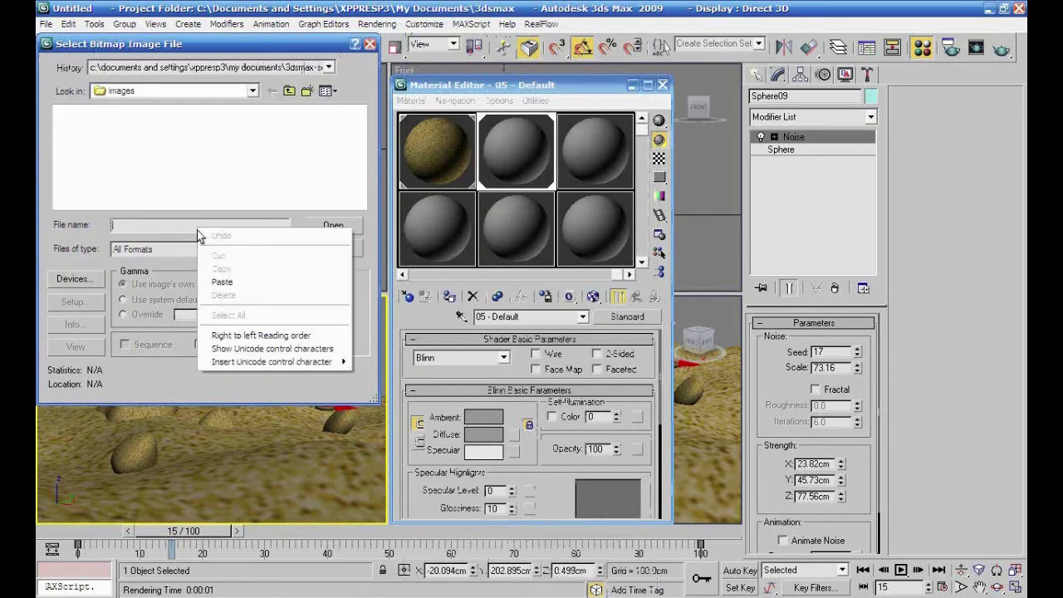
{"action": "left_click", "coordinate": [219, 280]}
{"action": "left_click", "coordinate": [331, 225]}
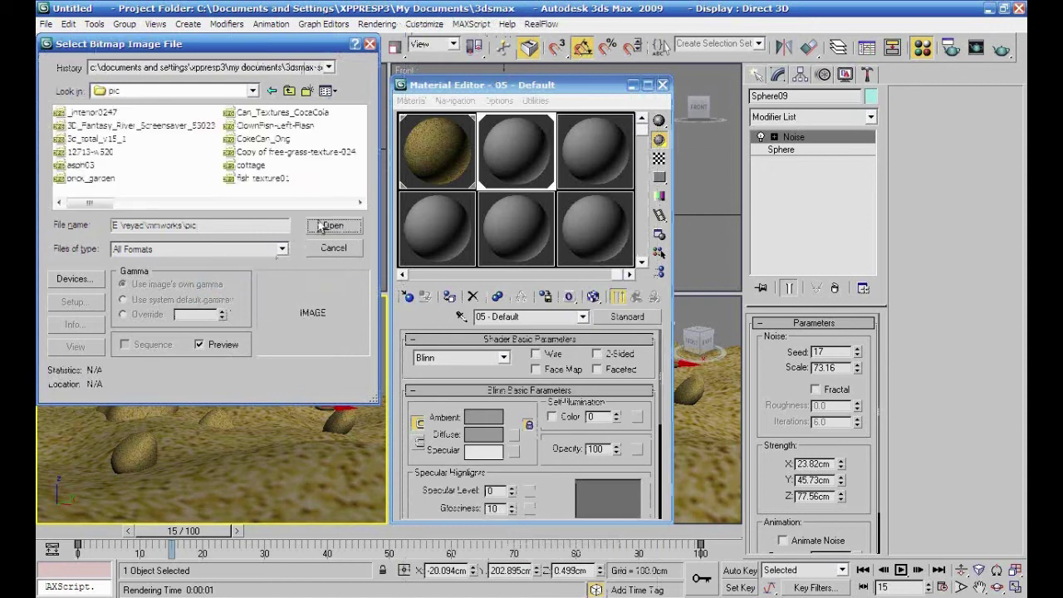
{"action": "left_click", "coordinate": [324, 90]}
{"action": "left_click", "coordinate": [348, 106]}
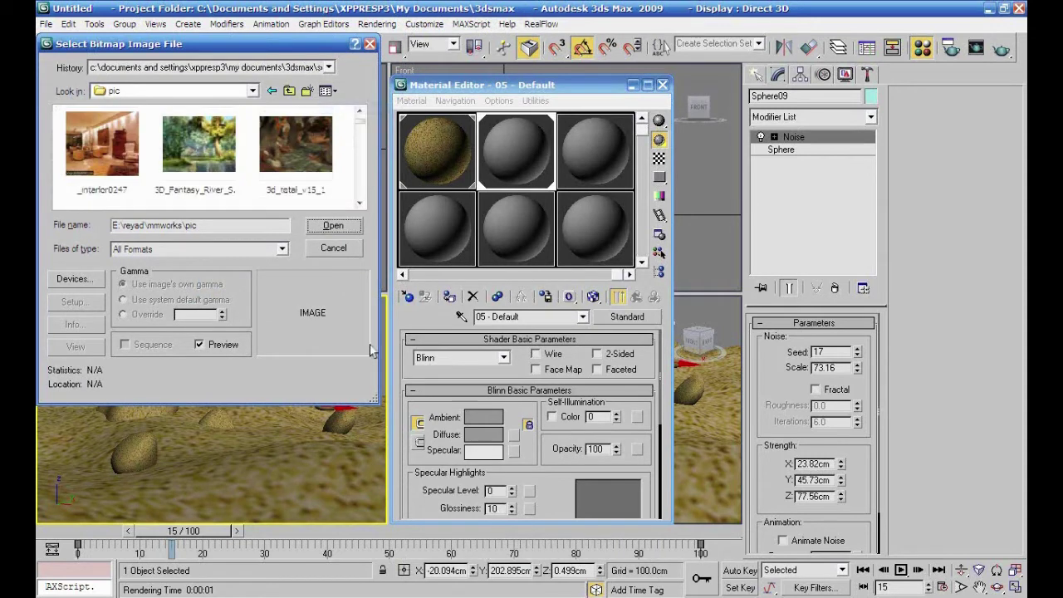
{"action": "left_click_drag", "start_coordinate": [368, 406], "coordinate": [733, 496]}
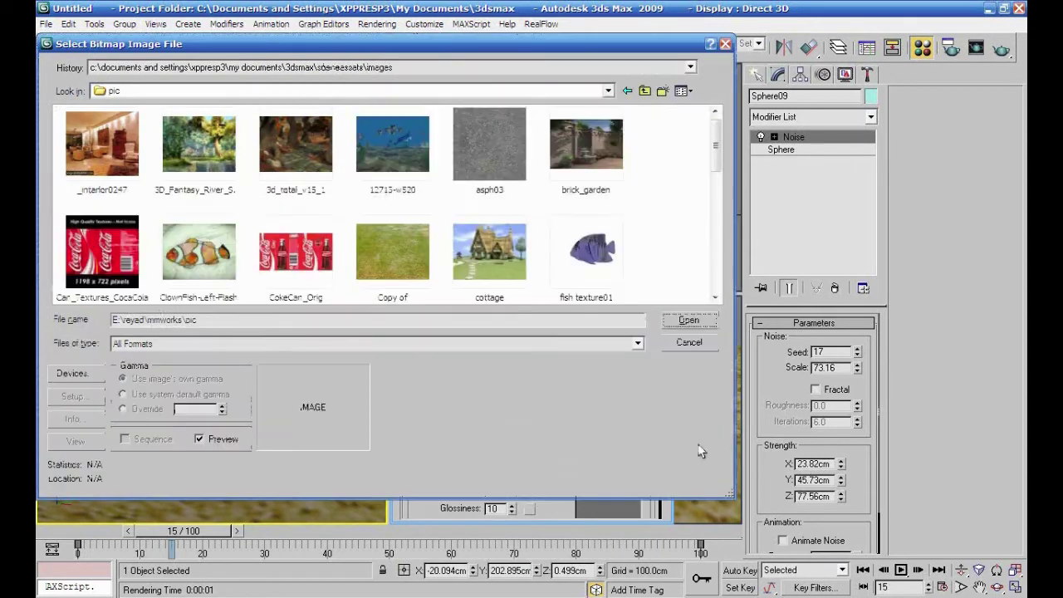
{"action": "left_click_drag", "start_coordinate": [717, 148], "coordinate": [720, 184]}
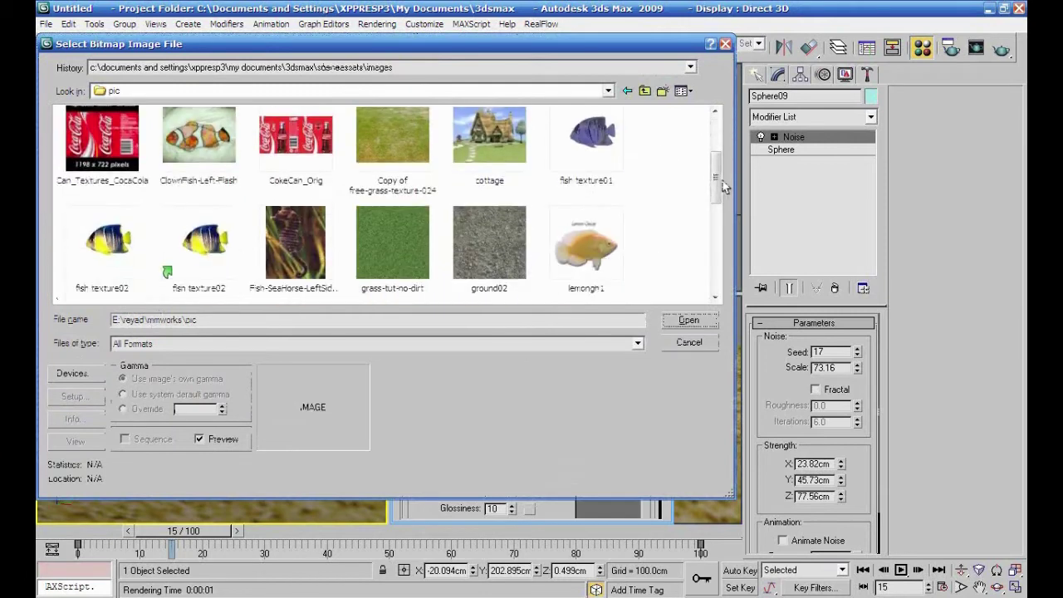
{"action": "left_click", "coordinate": [509, 240]}
{"action": "left_click", "coordinate": [683, 320]}
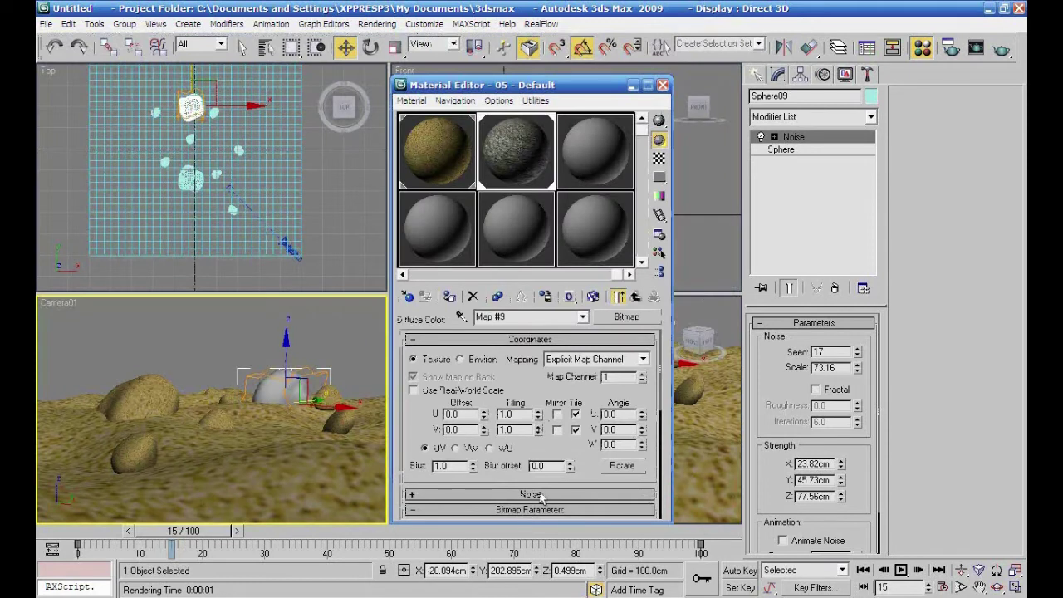
Display the ground02 texture on the rear stone in the viewports and test-render the Camera01 view
{"action": "left_click", "coordinate": [498, 100]}
{"action": "left_click", "coordinate": [490, 88]}
{"action": "left_click_drag", "start_coordinate": [489, 88], "coordinate": [194, 62]}
{"action": "left_click", "coordinate": [297, 270]}
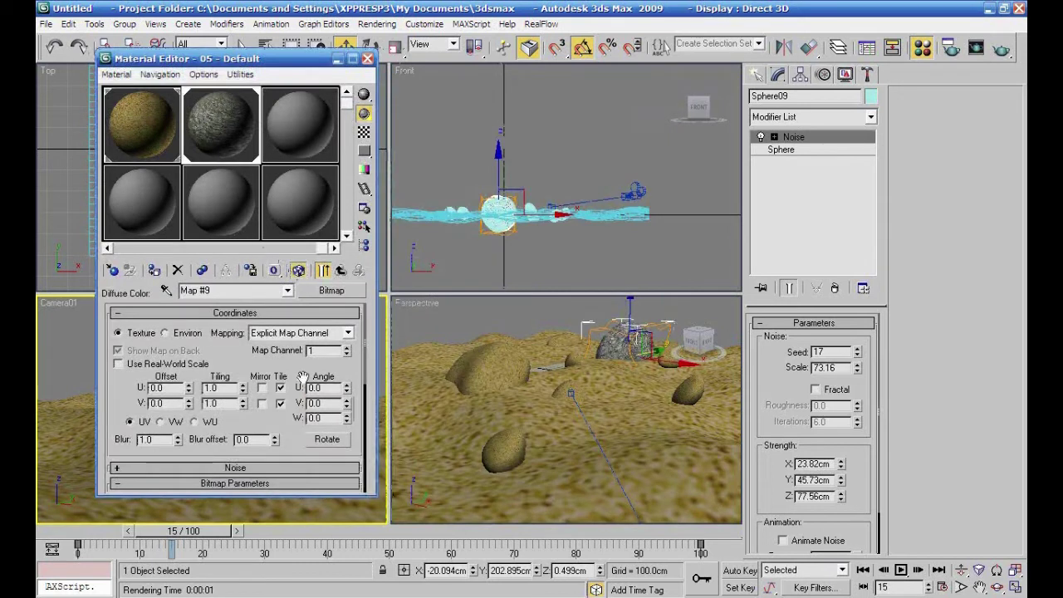
{"action": "left_click", "coordinate": [1001, 48]}
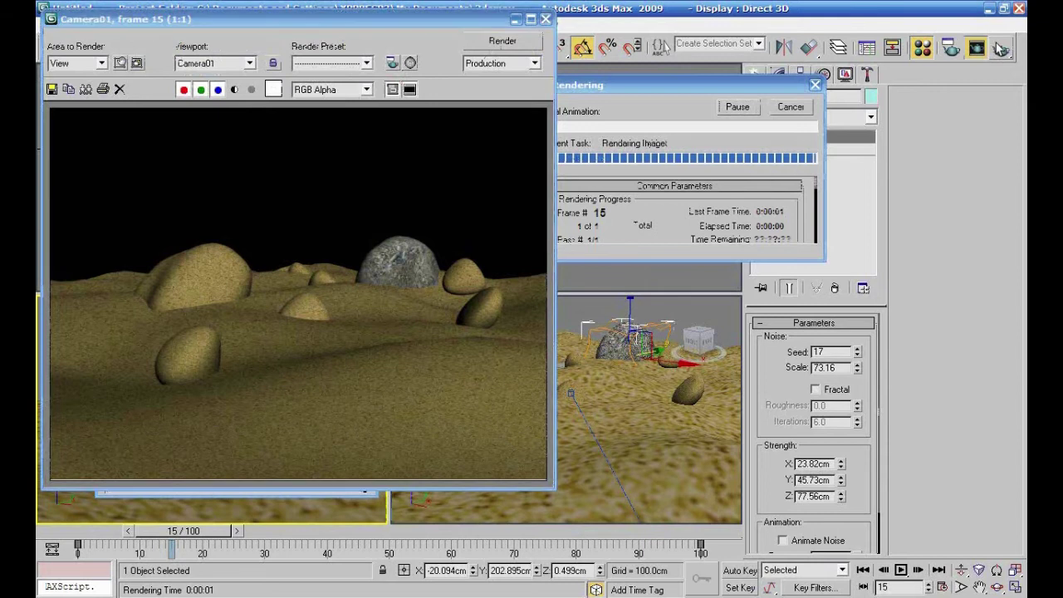
{"action": "left_click", "coordinate": [546, 20]}
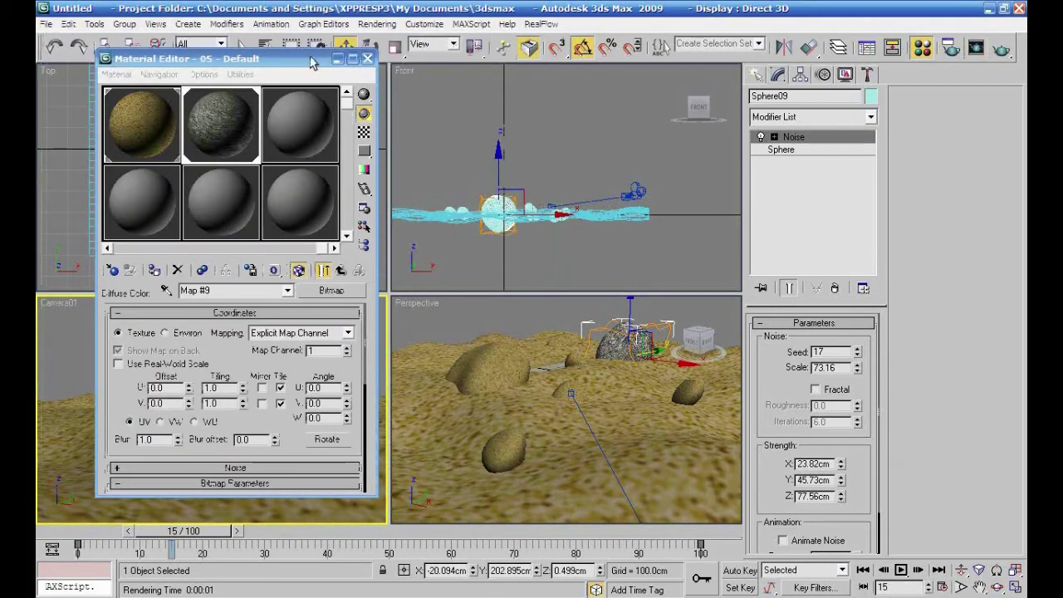
Select the other large stone and assign the unused 06 - Default material to it
{"action": "left_click_drag", "start_coordinate": [311, 63], "coordinate": [452, 80]}
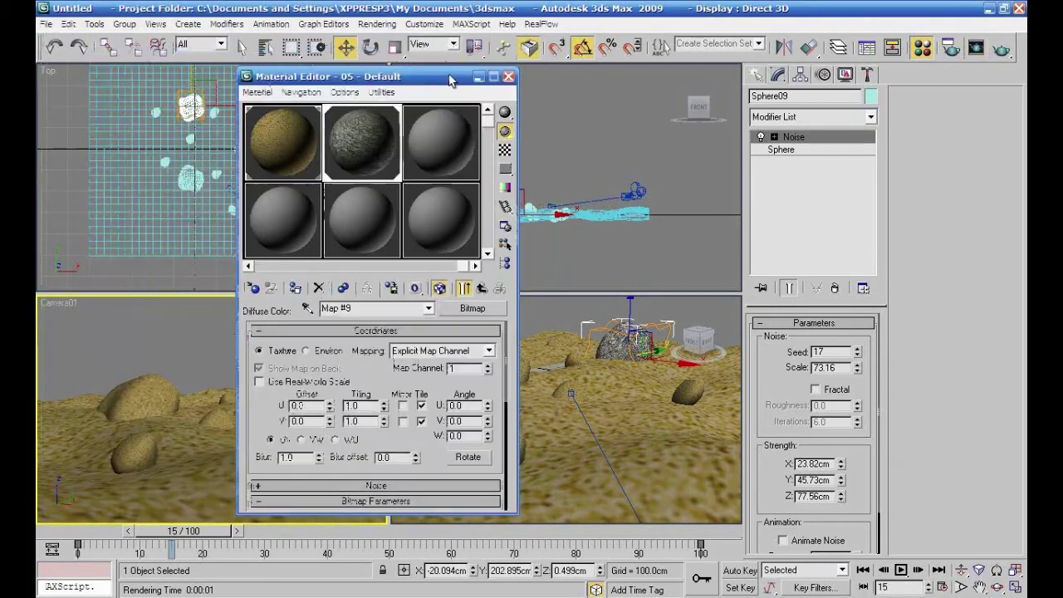
{"action": "left_click", "coordinate": [145, 381]}
{"action": "left_click", "coordinate": [431, 162]}
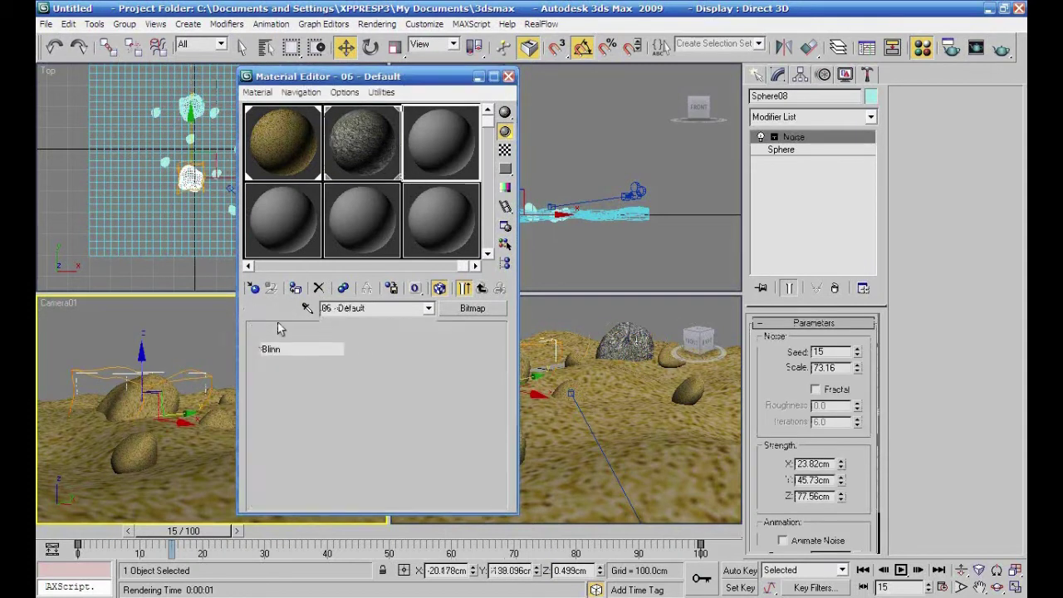
{"action": "left_click", "coordinate": [296, 288]}
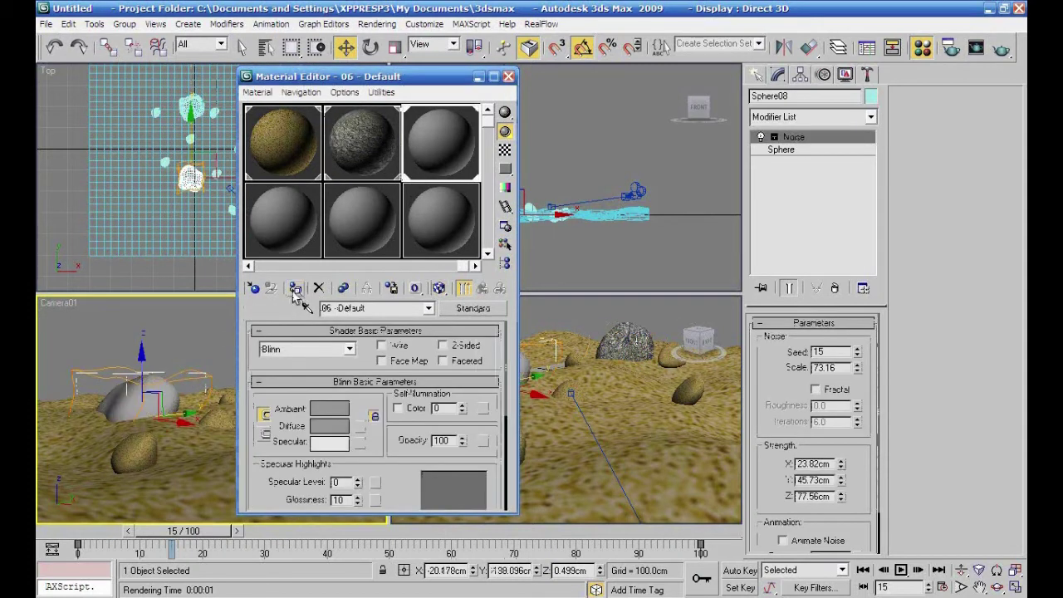
Give the 06 - Default material a Cellular diffuse map and display it on the stone in the viewports
{"action": "left_click", "coordinate": [359, 425]}
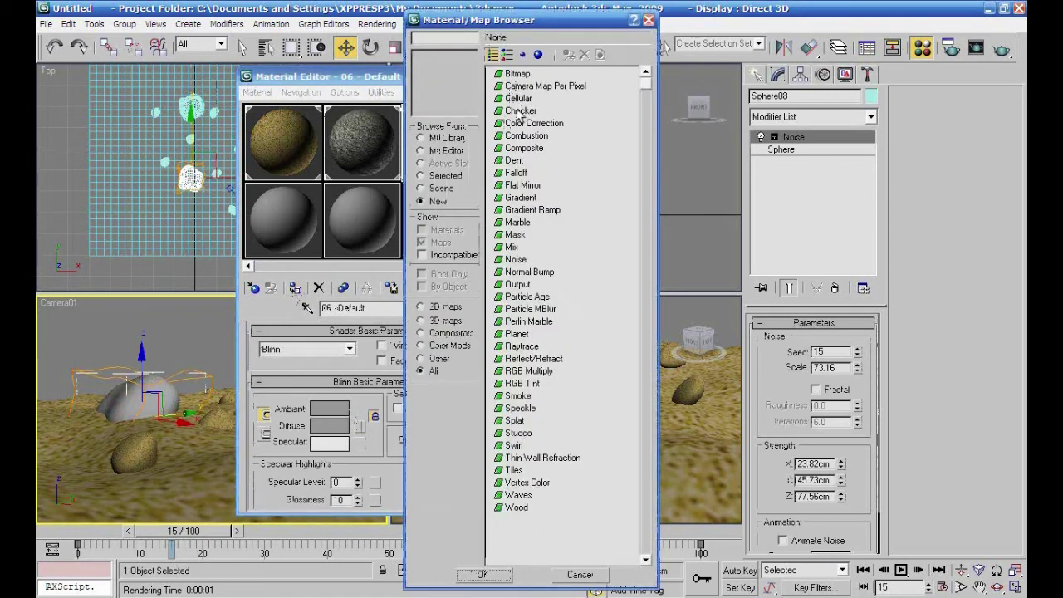
{"action": "left_click", "coordinate": [515, 99]}
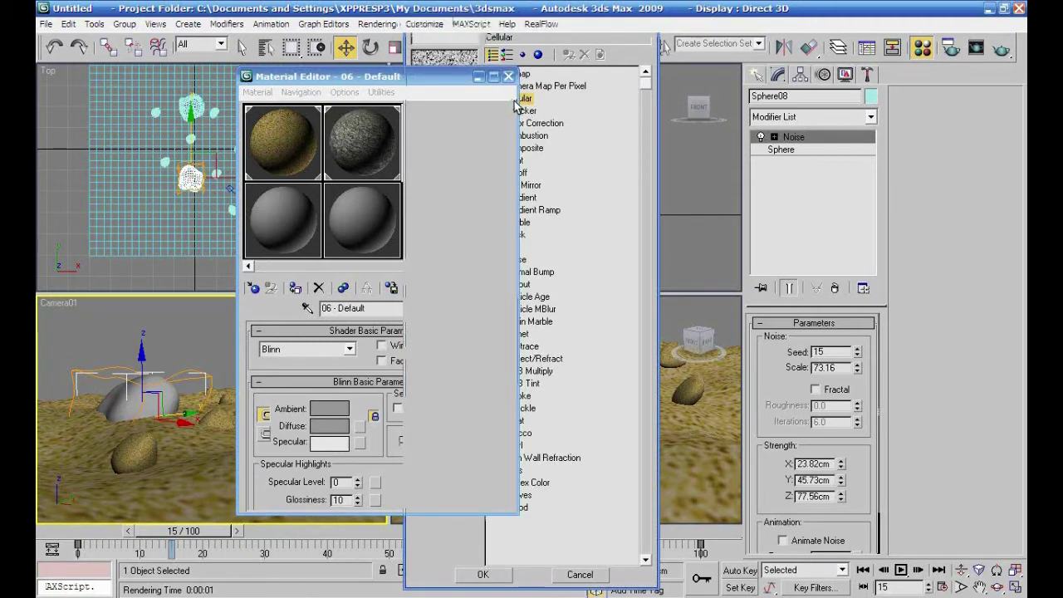
{"action": "double_click", "coordinate": [517, 99]}
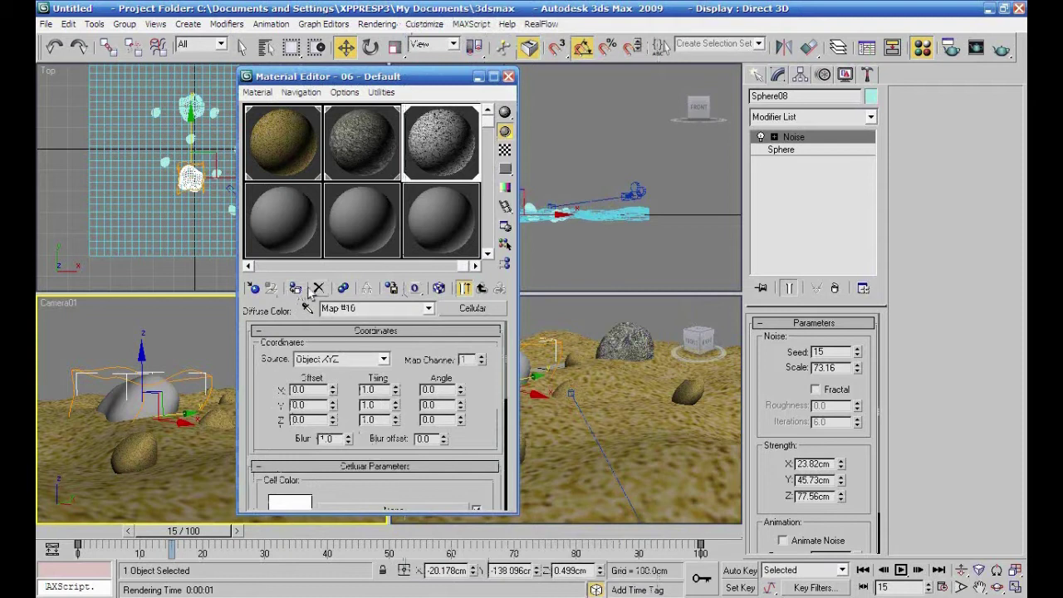
{"action": "left_click", "coordinate": [436, 289]}
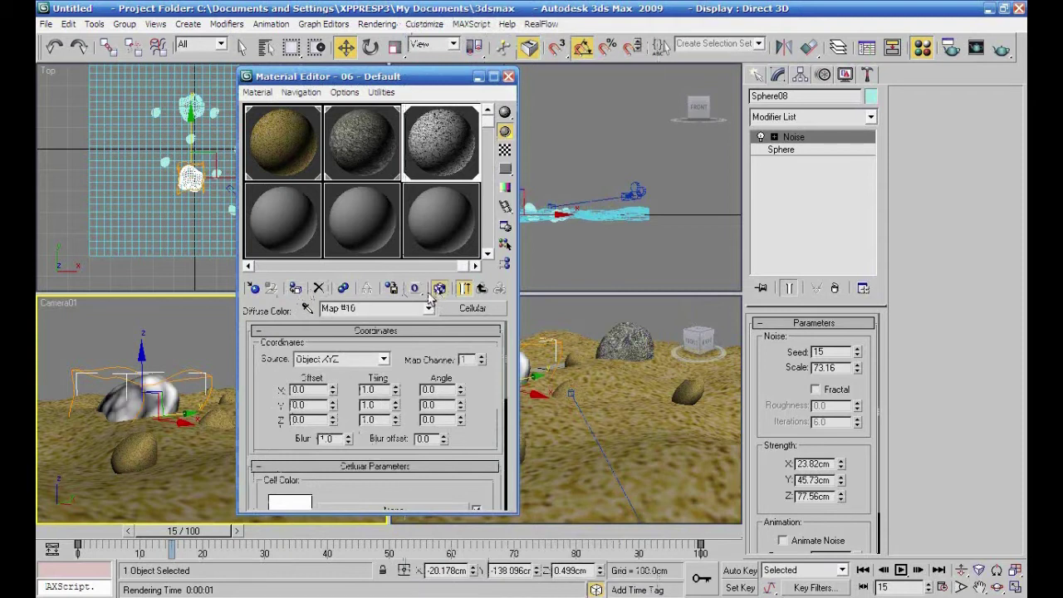
Set the Cellular map's cell size to 0.5 with the Chips cell type, and test-render the camera view
{"action": "scroll", "coordinate": [497, 448], "scroll_direction": "down", "scroll_amount": 10}
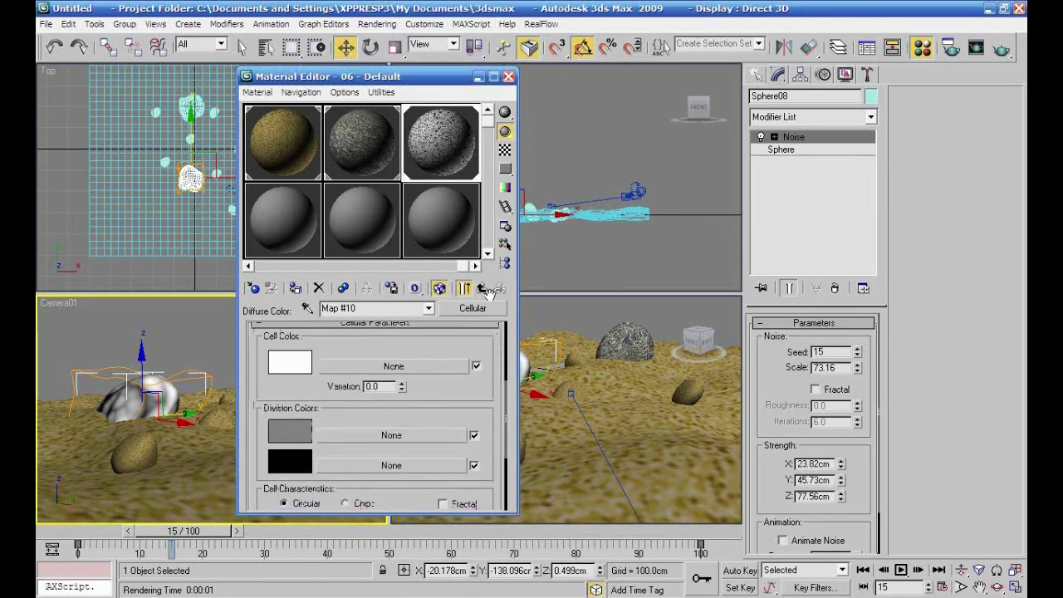
{"action": "left_click_drag", "start_coordinate": [370, 407], "coordinate": [367, 459]}
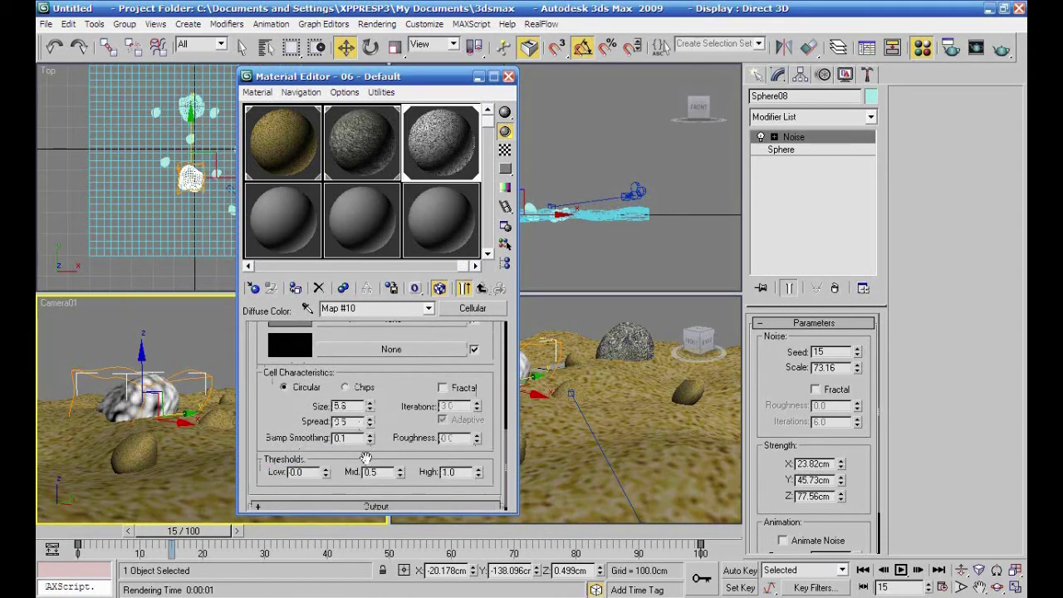
{"action": "left_click_drag", "start_coordinate": [368, 407], "coordinate": [359, 435]}
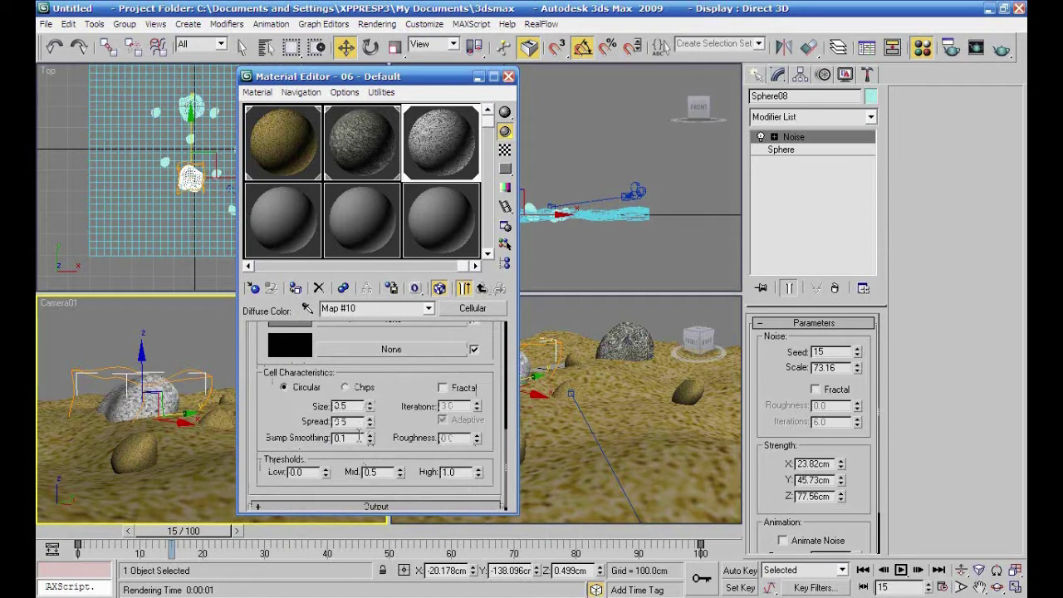
{"action": "left_click", "coordinate": [344, 388]}
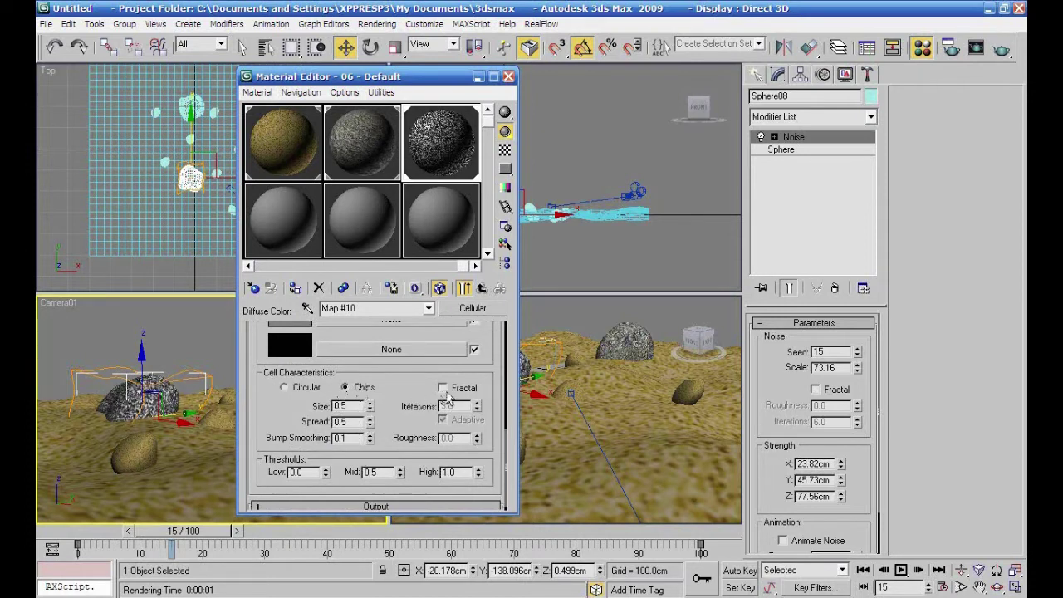
{"action": "left_click", "coordinate": [1000, 49]}
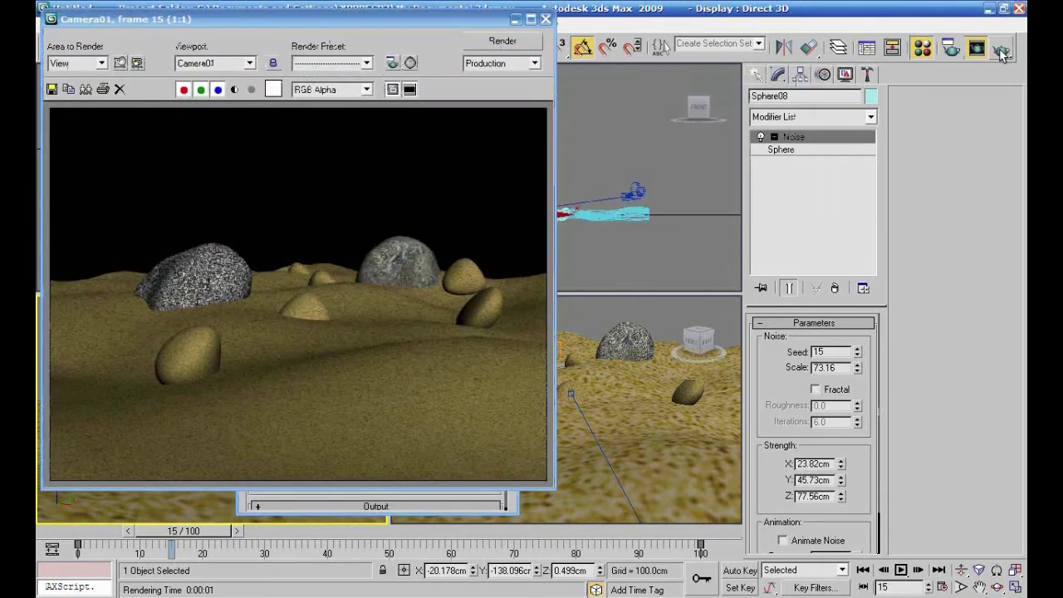
{"action": "left_click", "coordinate": [545, 19]}
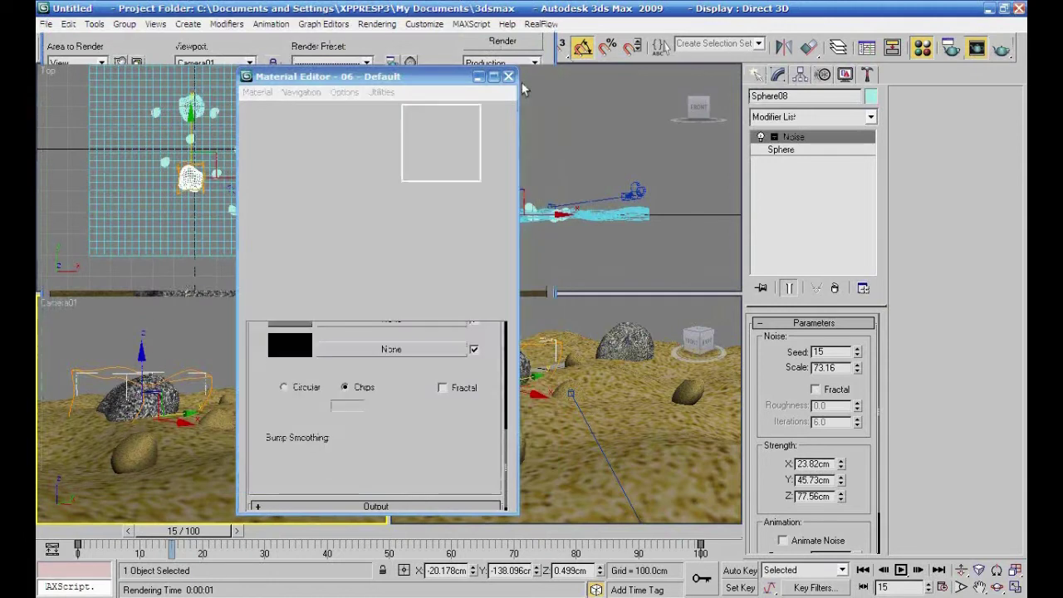
Try cell sizes of 1.8 and 5.1 for the stone's Cellular map, test-rendering the camera view with each
{"action": "left_click_drag", "start_coordinate": [369, 406], "coordinate": [370, 390]}
{"action": "left_click", "coordinate": [1002, 50]}
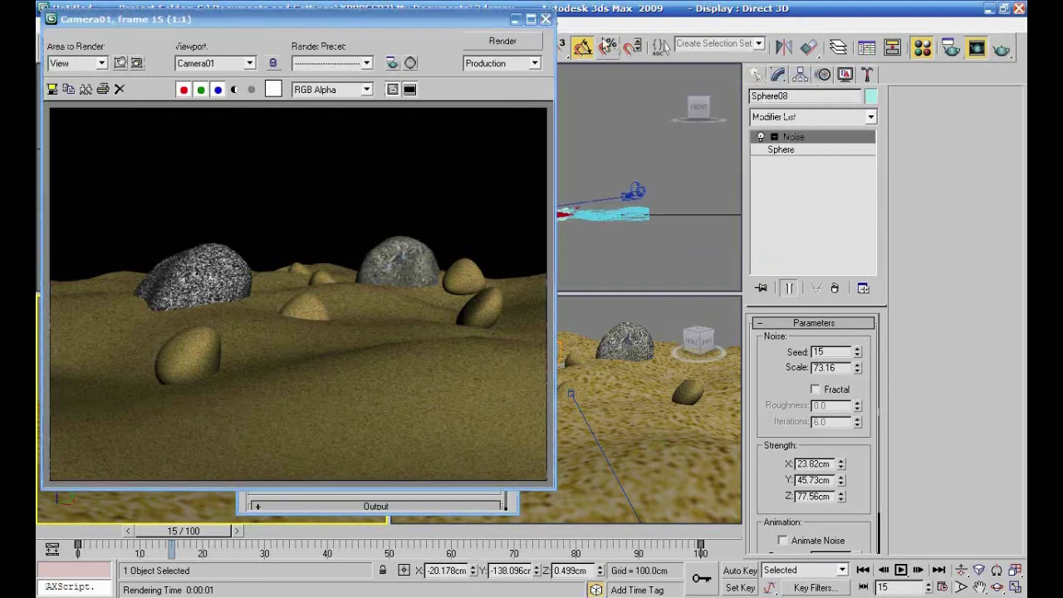
{"action": "left_click", "coordinate": [546, 18]}
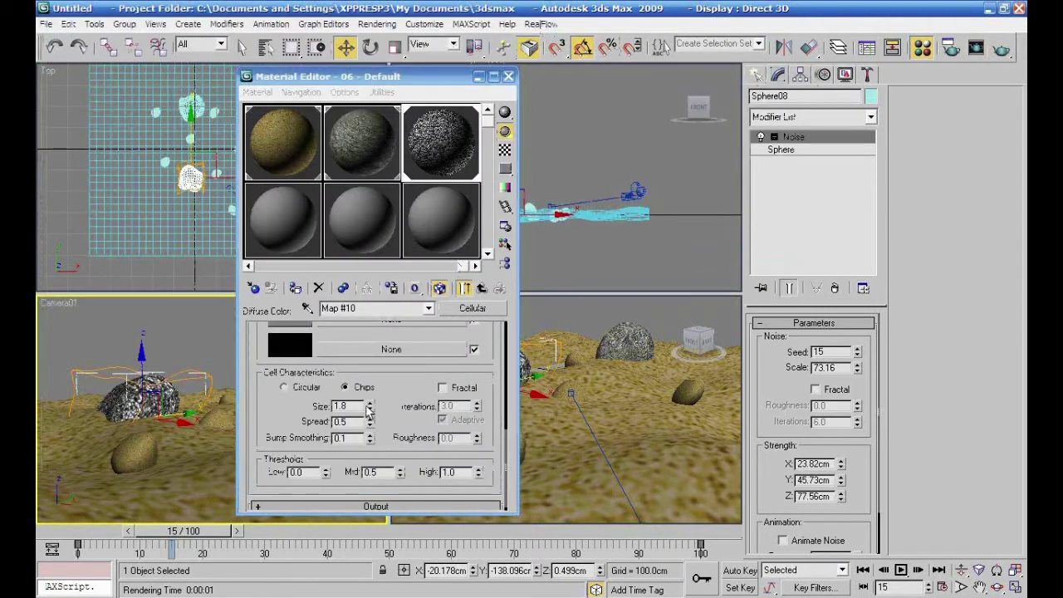
{"action": "left_click_drag", "start_coordinate": [370, 407], "coordinate": [367, 378]}
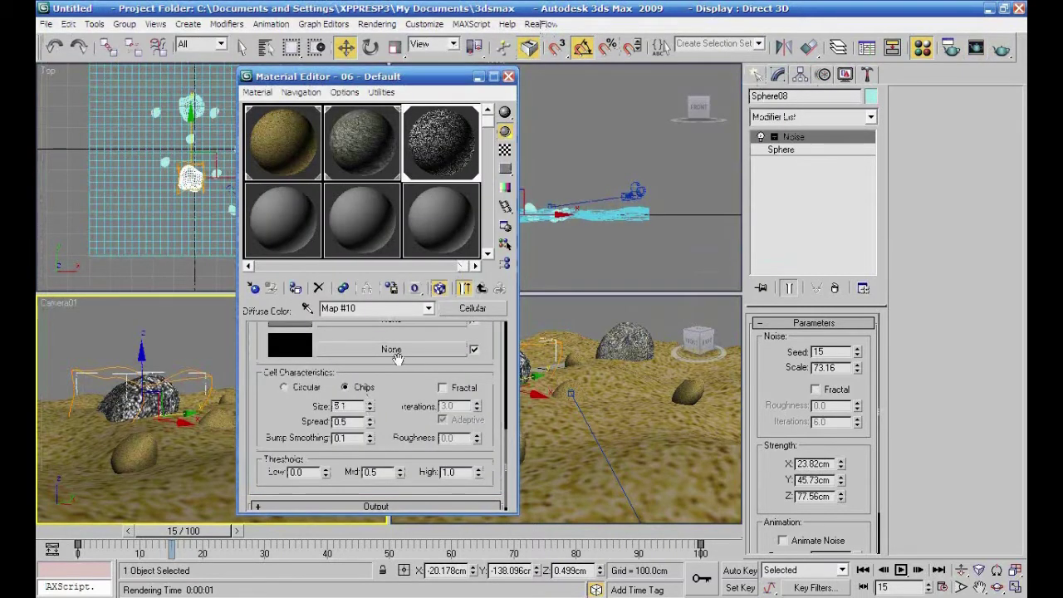
{"action": "left_click", "coordinate": [1003, 51]}
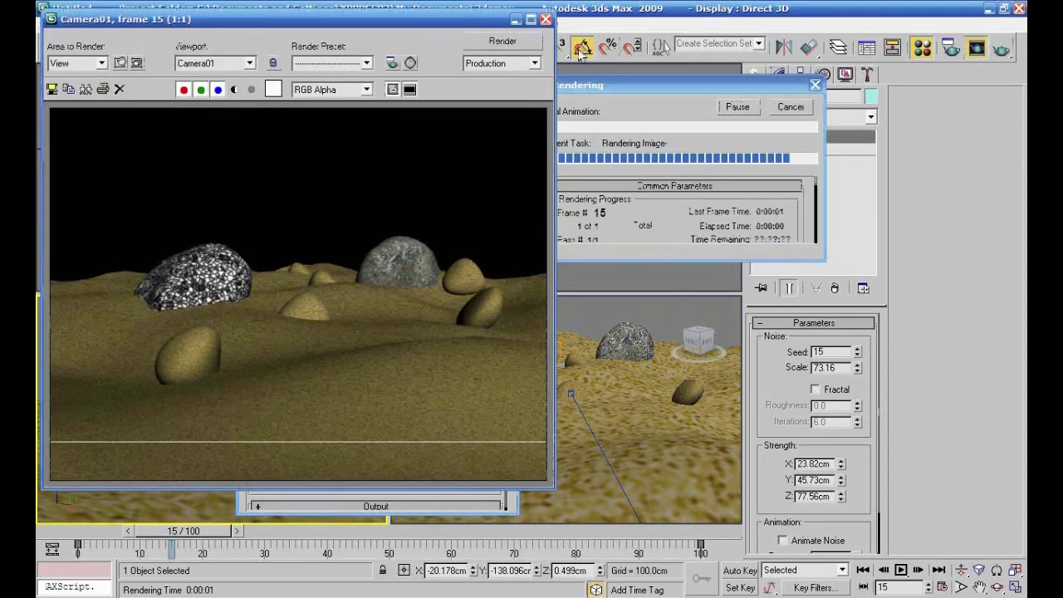
{"action": "left_click", "coordinate": [545, 18]}
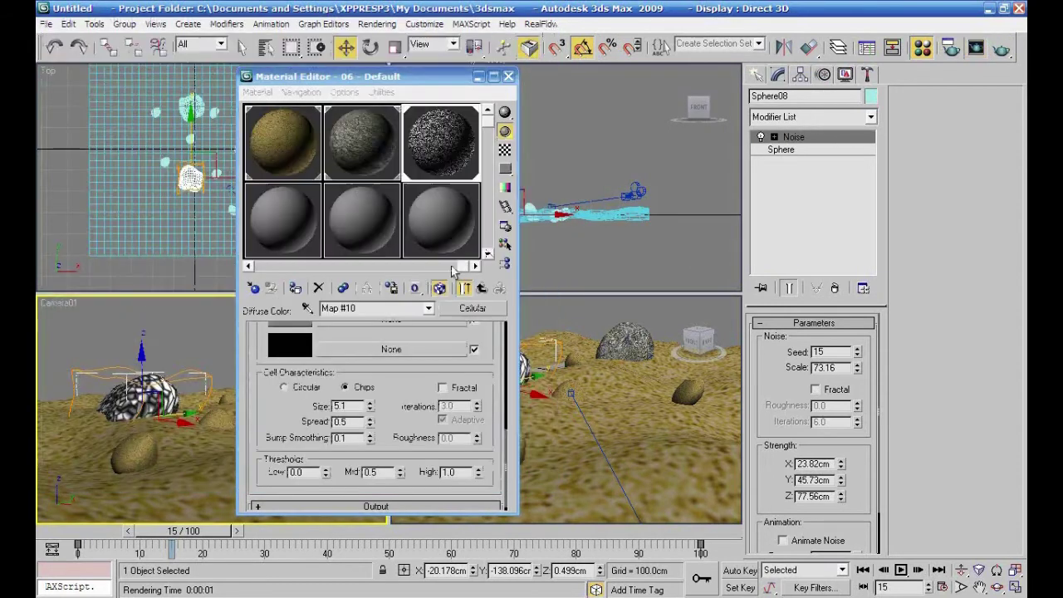
Set the stone's Cellular cell size to 3.3 and render the camera view
{"action": "double_click", "coordinate": [370, 412]}
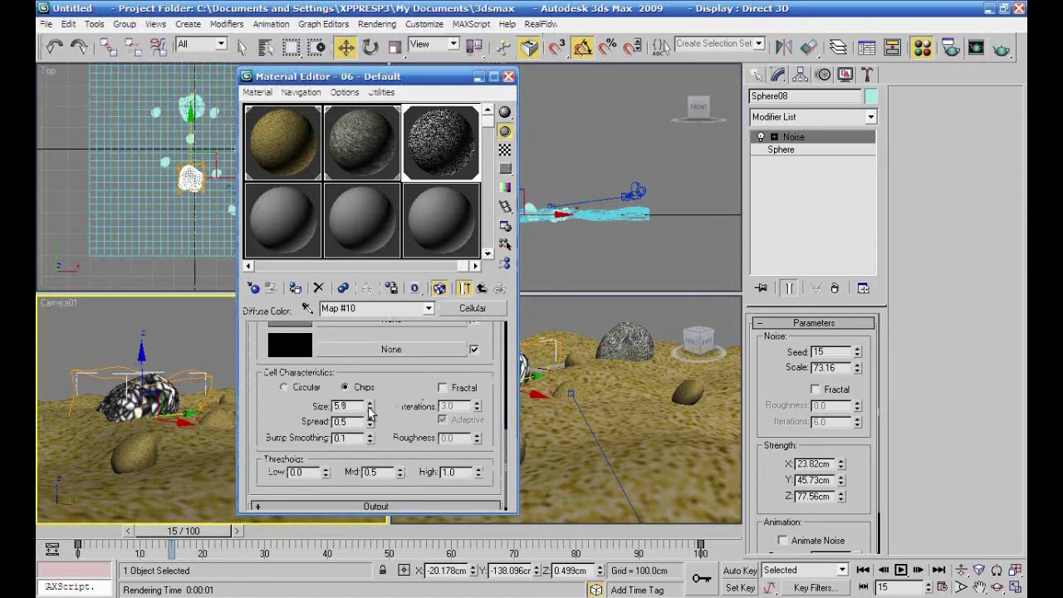
{"action": "left_click_drag", "start_coordinate": [370, 413], "coordinate": [371, 448]}
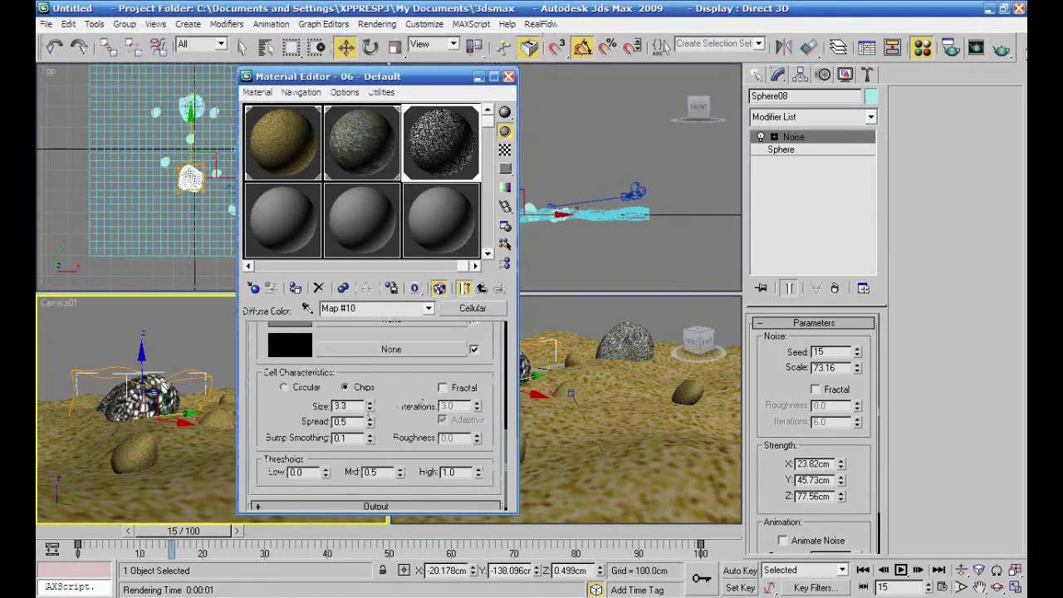
{"action": "left_click", "coordinate": [1001, 51]}
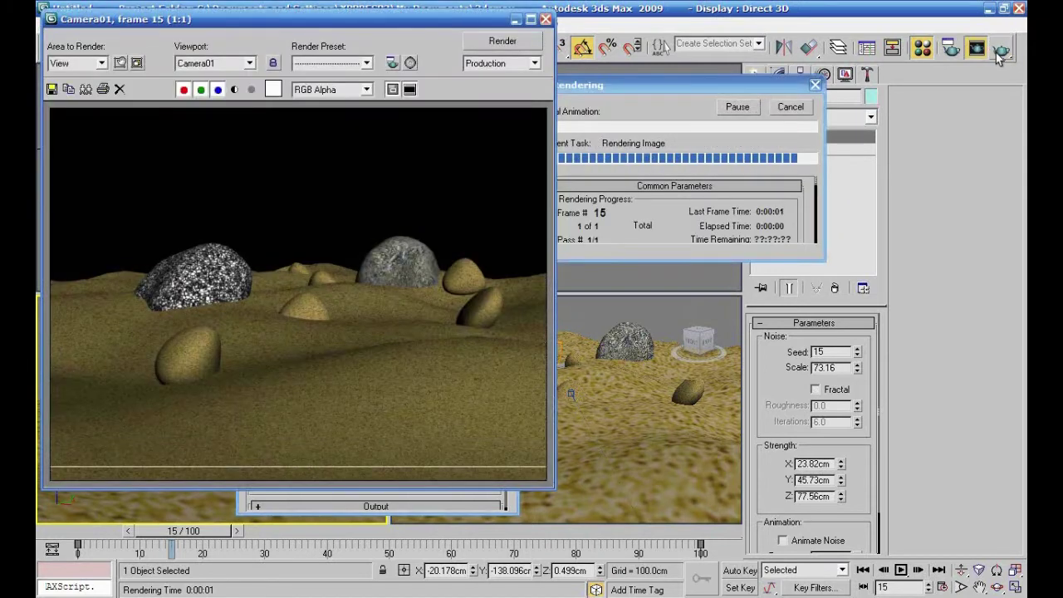
Set the stone's Cellular cell size to 2.0 and render the camera view, then close the material editing window
{"action": "key", "text": "m"}
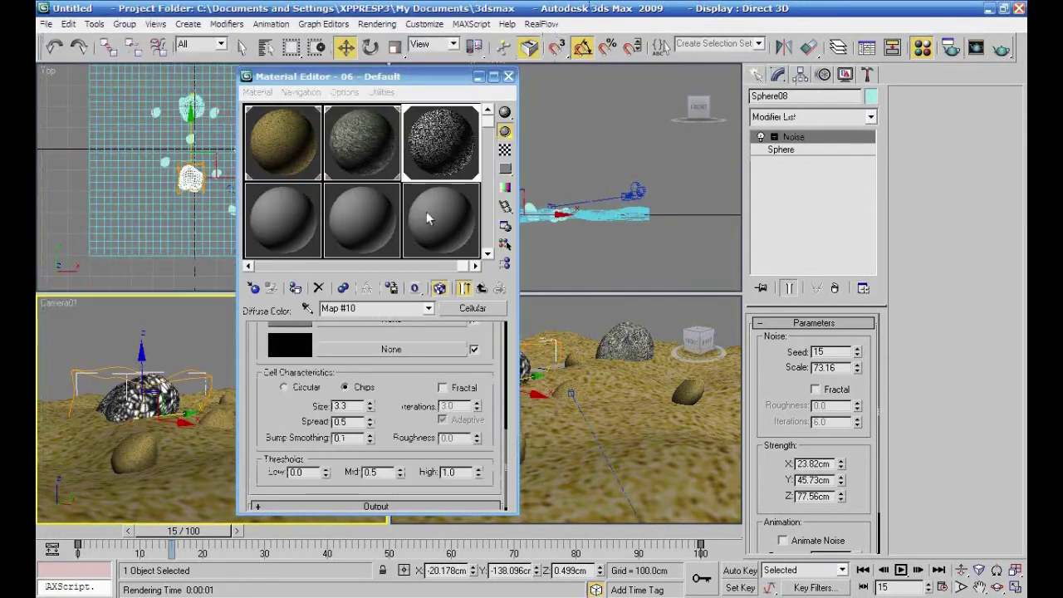
{"action": "left_click_drag", "start_coordinate": [354, 405], "coordinate": [322, 406]}
{"action": "type", "text": "2"}
{"action": "left_click", "coordinate": [1001, 48]}
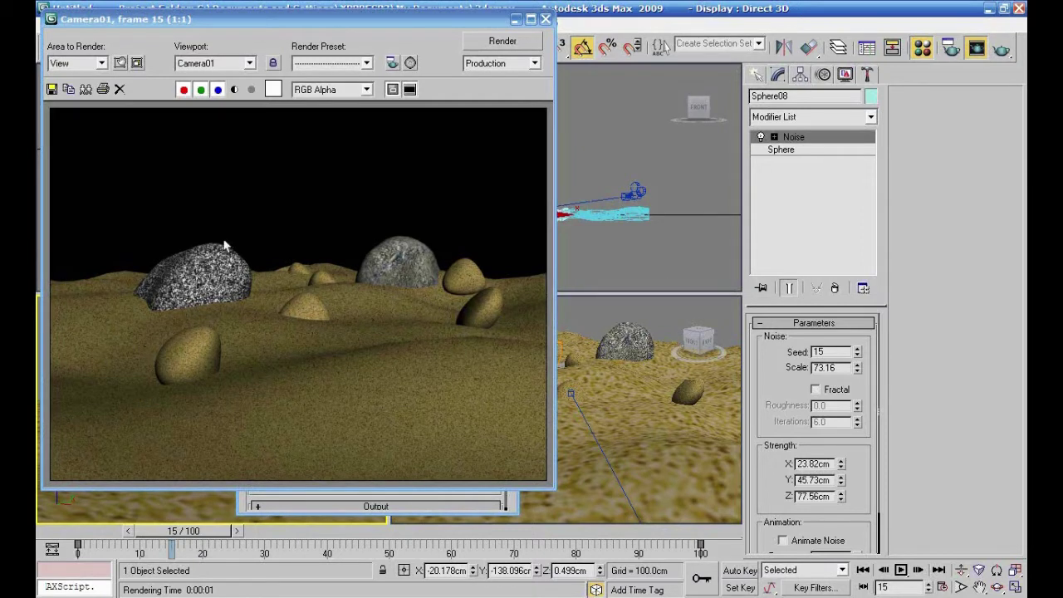
{"action": "left_click", "coordinate": [546, 20]}
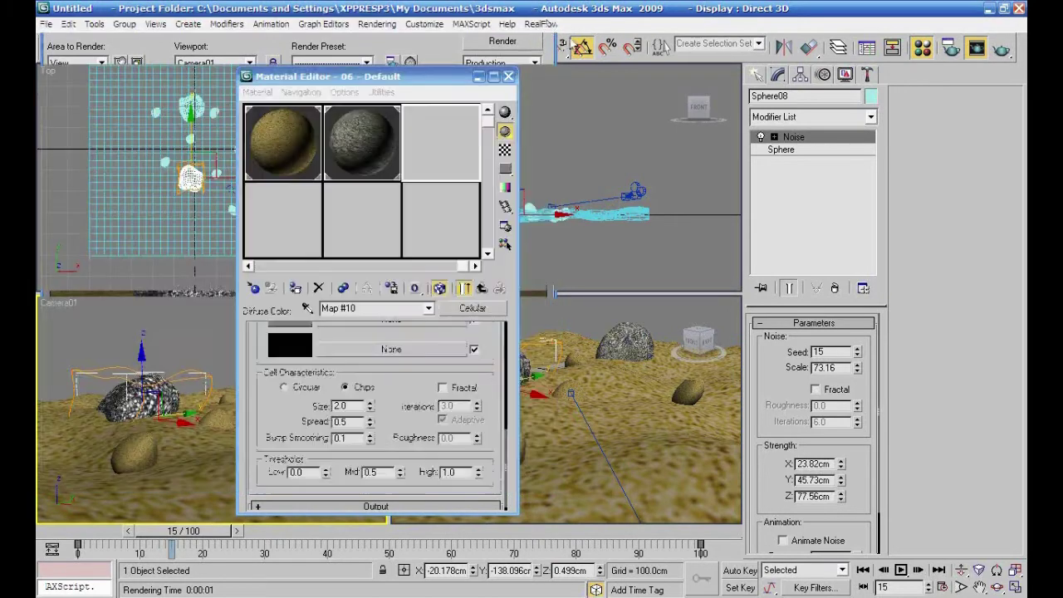
{"action": "left_click", "coordinate": [508, 76]}
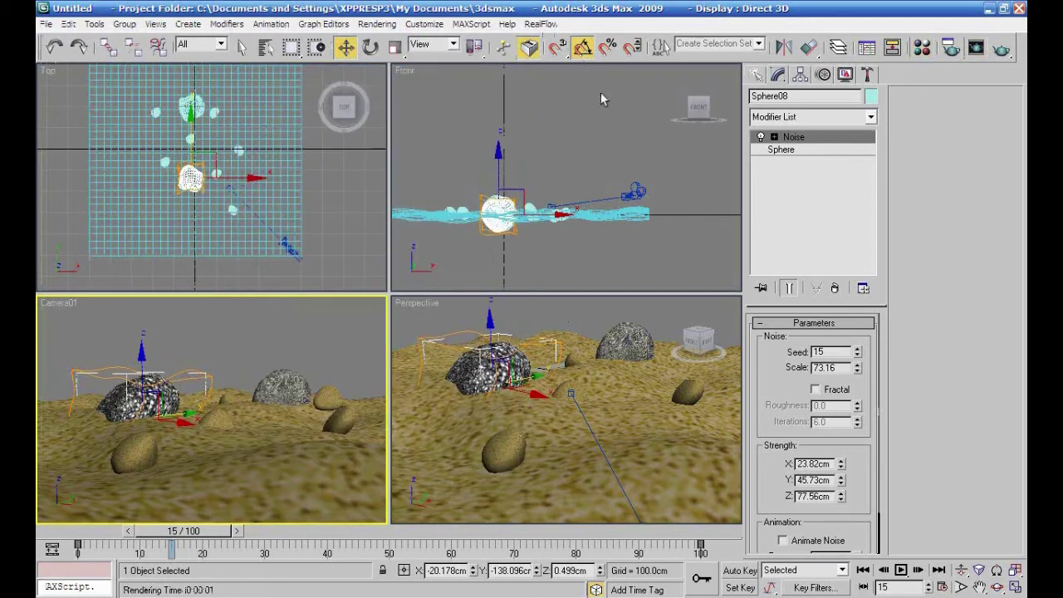
Create a standard Target Direct light in the Front view, aimed straight down at the terrain's centre from about 385 cm above
{"action": "left_click", "coordinate": [757, 77]}
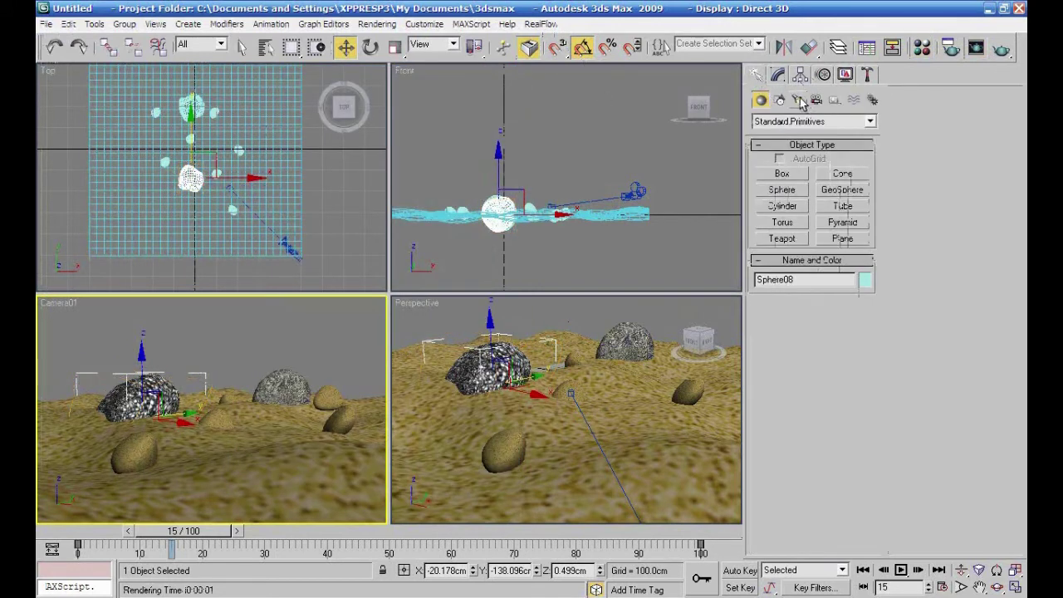
{"action": "left_click", "coordinate": [798, 100]}
{"action": "left_click", "coordinate": [760, 99]}
{"action": "left_click", "coordinate": [798, 99]}
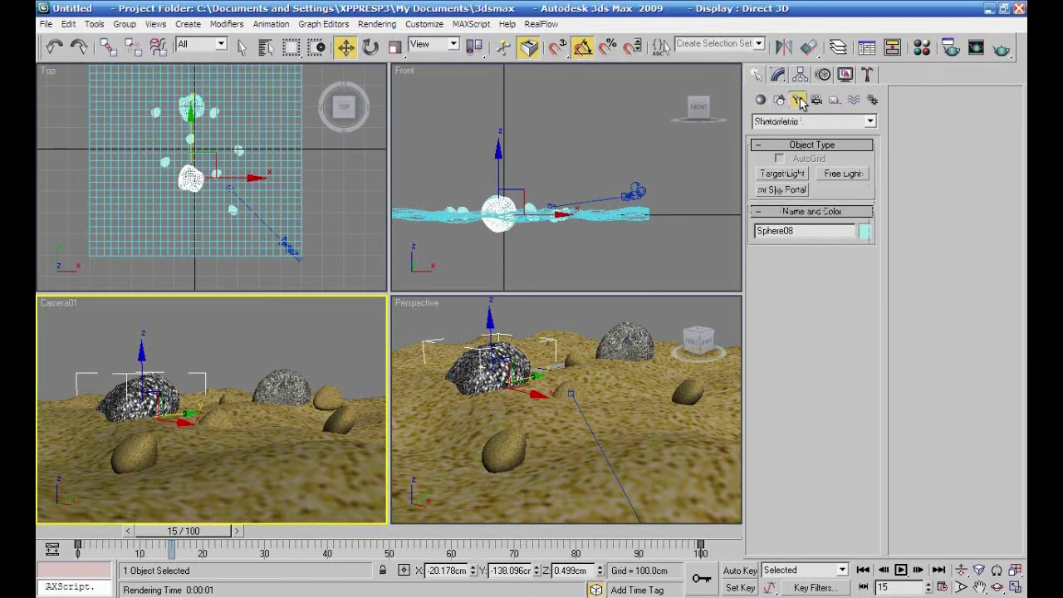
{"action": "left_click", "coordinate": [870, 121]}
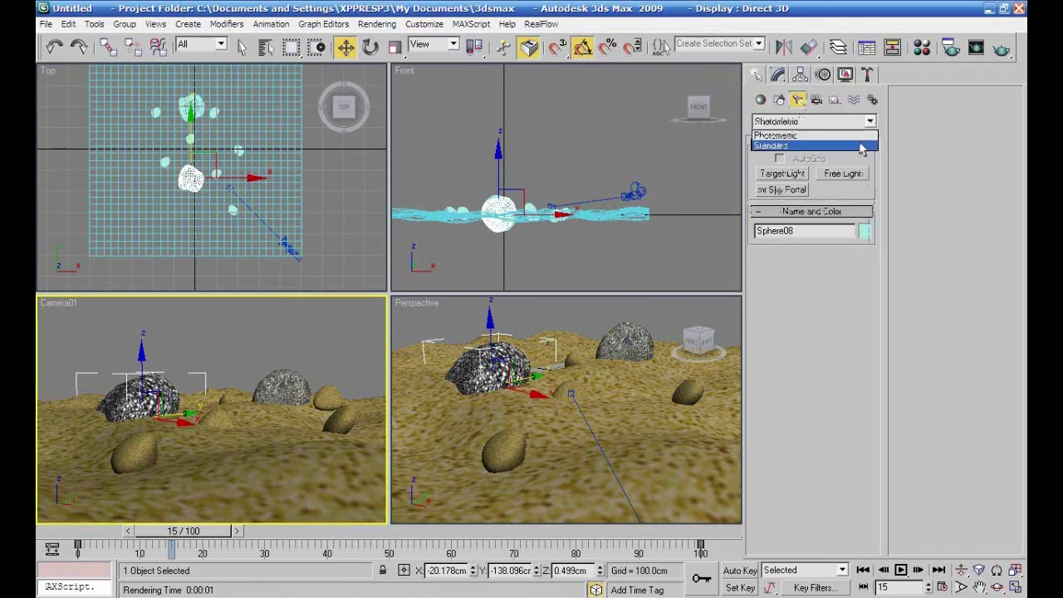
{"action": "left_click", "coordinate": [861, 147]}
{"action": "left_click", "coordinate": [790, 193]}
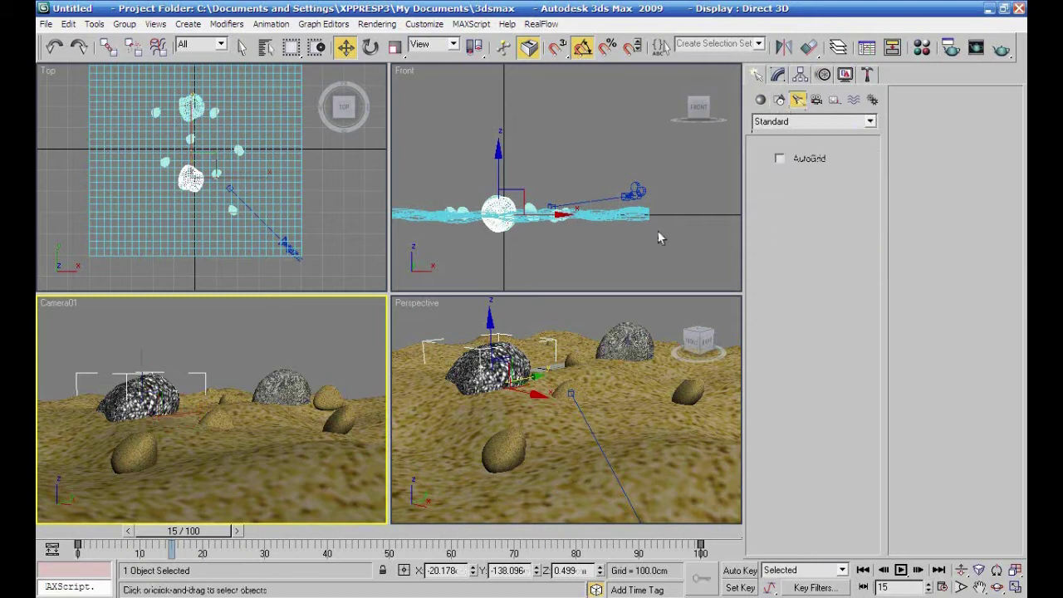
{"action": "left_click", "coordinate": [618, 237]}
{"action": "middle_click_drag", "start_coordinate": [604, 243], "coordinate": [680, 241]}
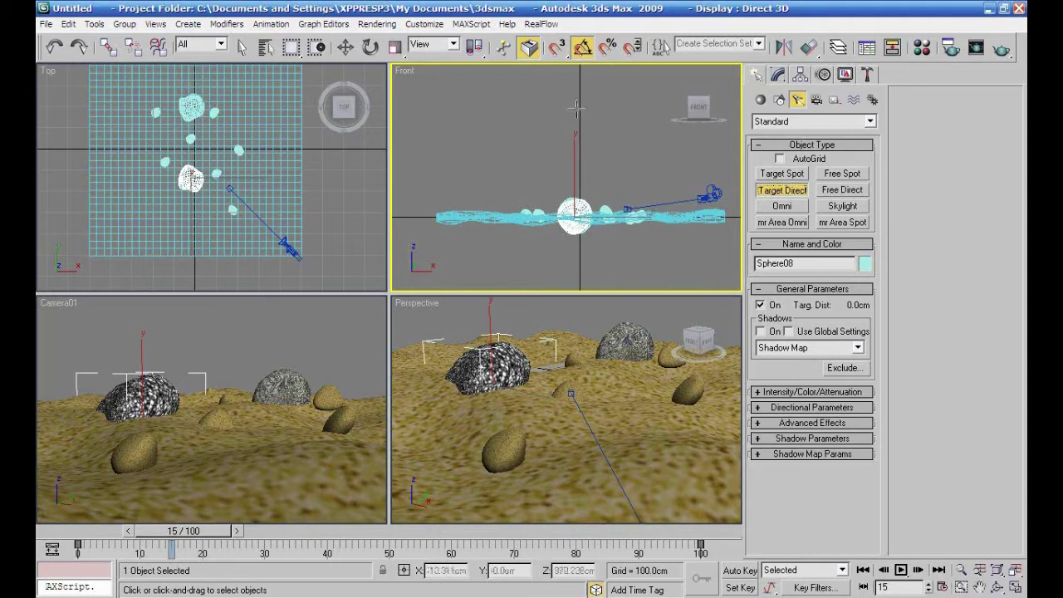
{"action": "left_click_drag", "start_coordinate": [579, 111], "coordinate": [579, 146]}
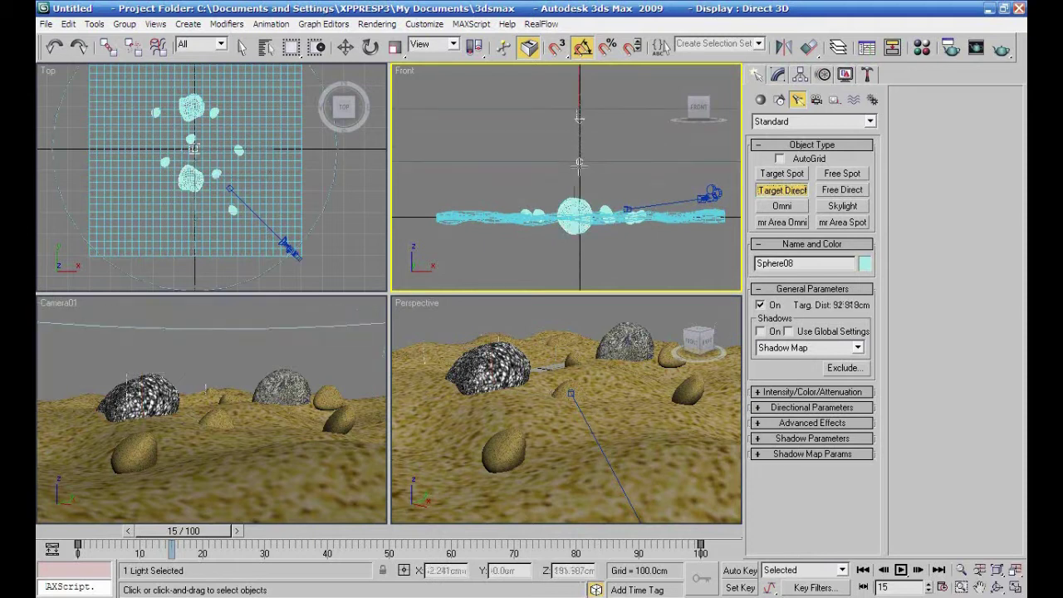
{"action": "left_click_drag", "start_coordinate": [579, 219], "coordinate": [579, 217]}
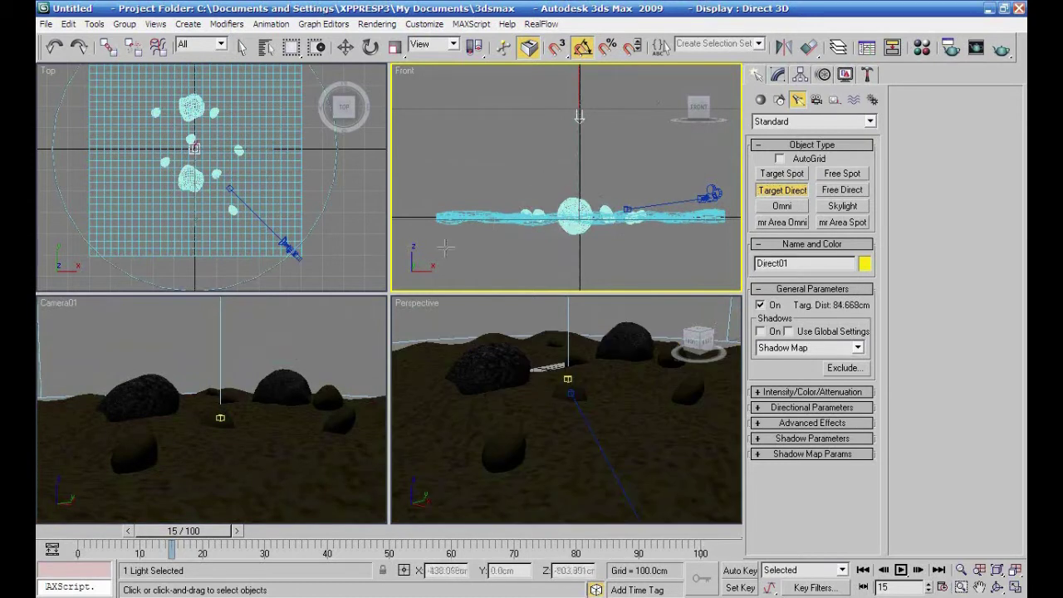
Set the directional light's multiplier to 1.0 and render the camera view
{"action": "scroll", "coordinate": [347, 242], "scroll_direction": "down", "scroll_amount": 2}
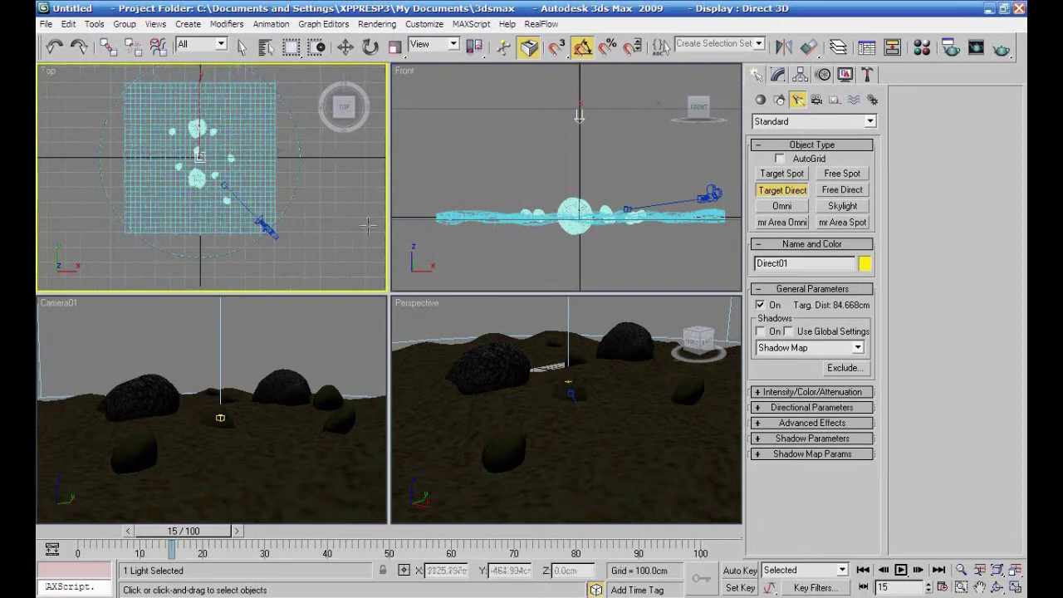
{"action": "left_click", "coordinate": [777, 74]}
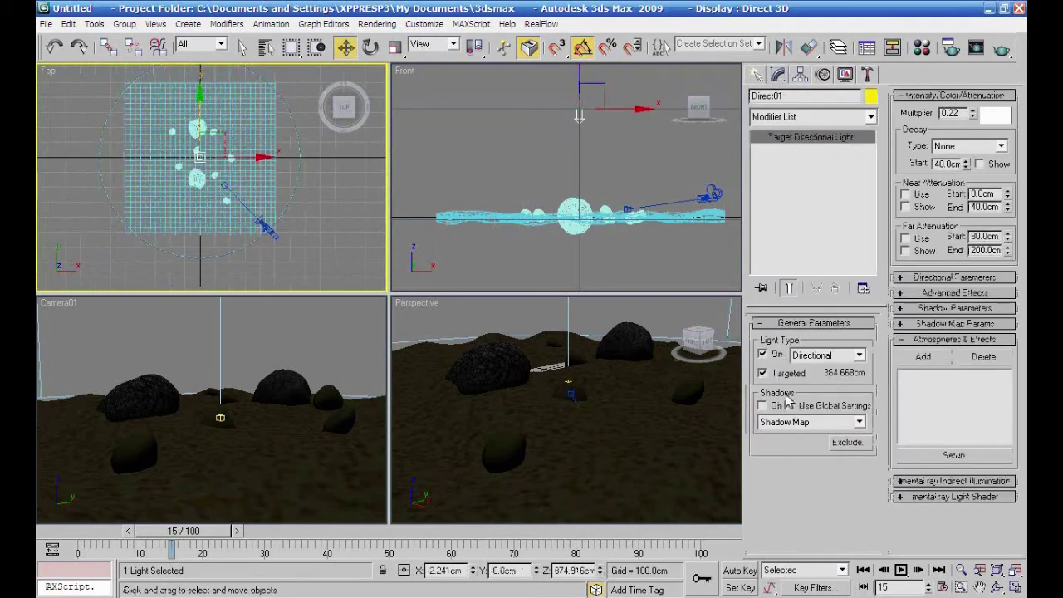
{"action": "double_click", "coordinate": [953, 115]}
{"action": "type", "text": "1"}
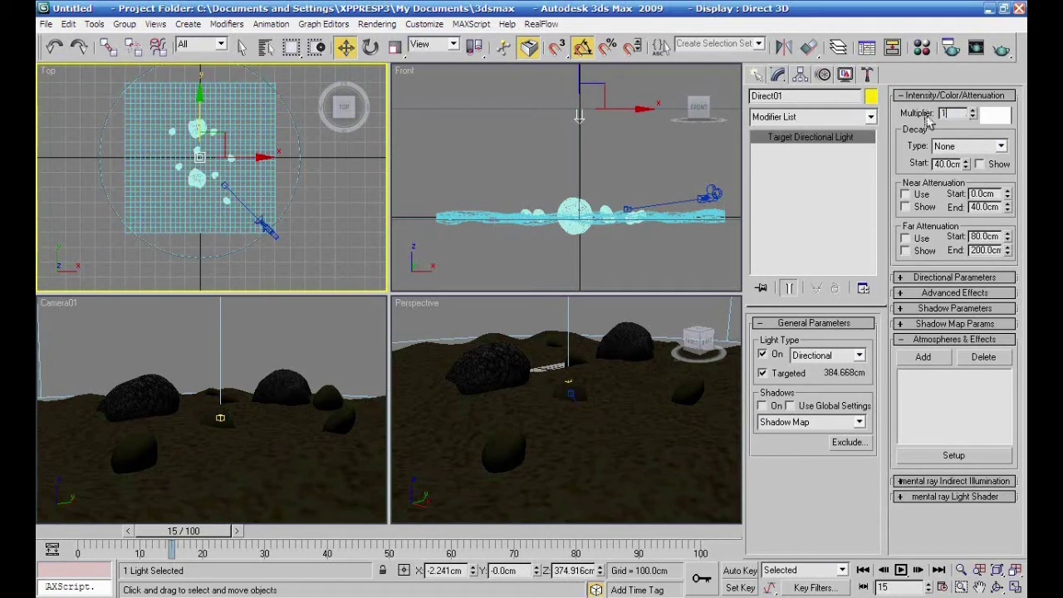
{"action": "key", "text": "Return"}
{"action": "left_click", "coordinate": [963, 147]}
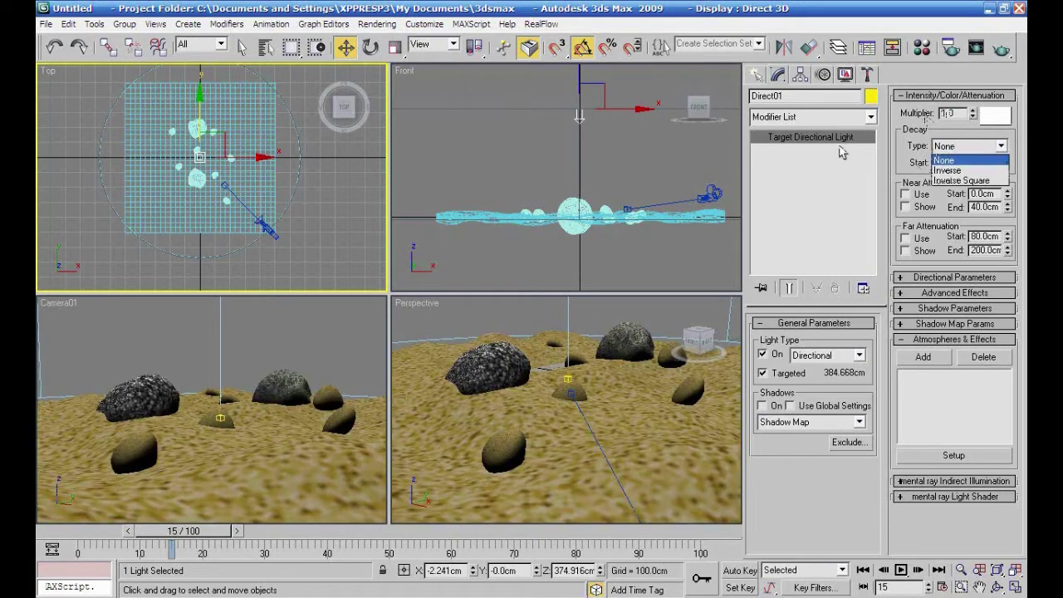
{"action": "left_click", "coordinate": [793, 7]}
{"action": "right_click", "coordinate": [262, 340]}
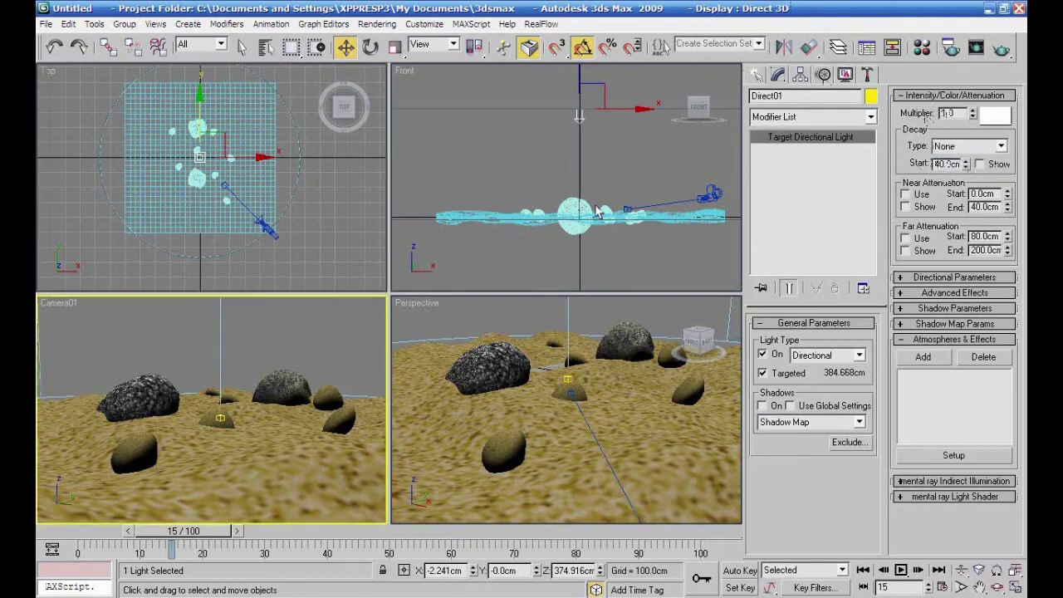
{"action": "left_click", "coordinate": [1002, 50]}
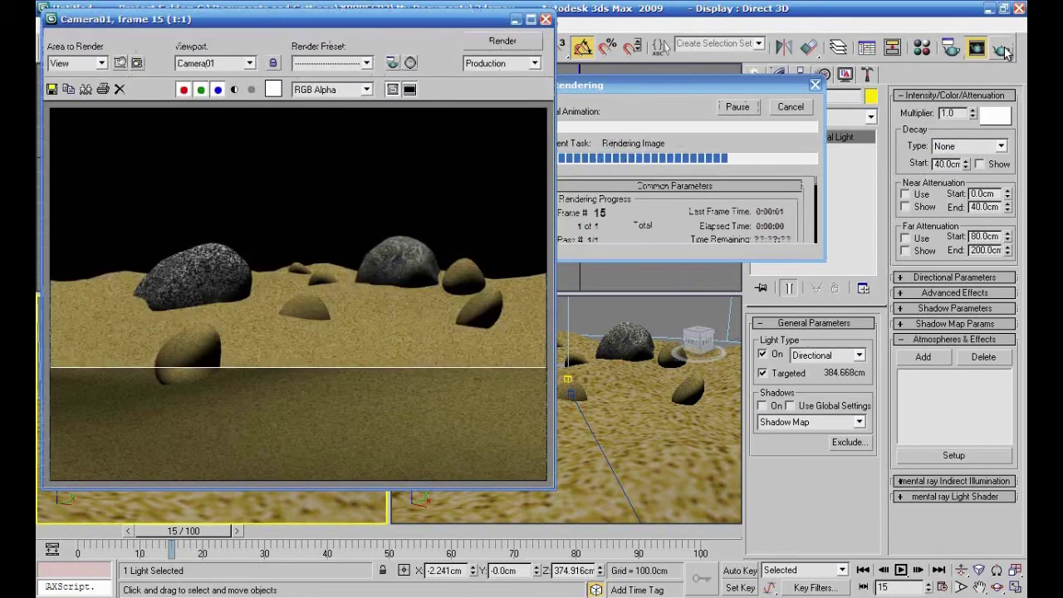
{"action": "left_click", "coordinate": [545, 18]}
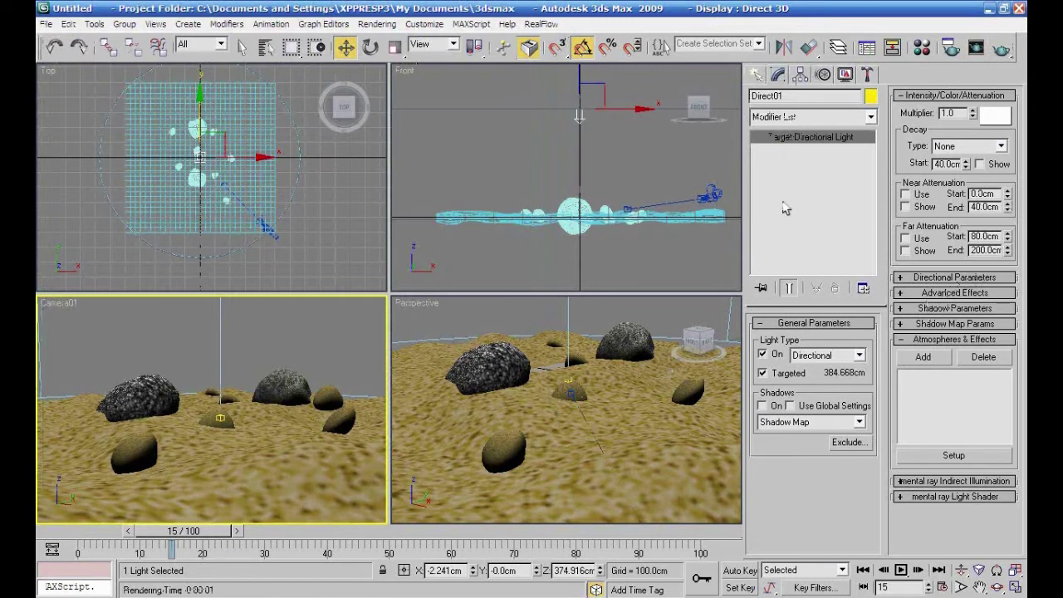
Add a Volume Light effect to the directional light and render the camera view
{"action": "left_click", "coordinate": [907, 358]}
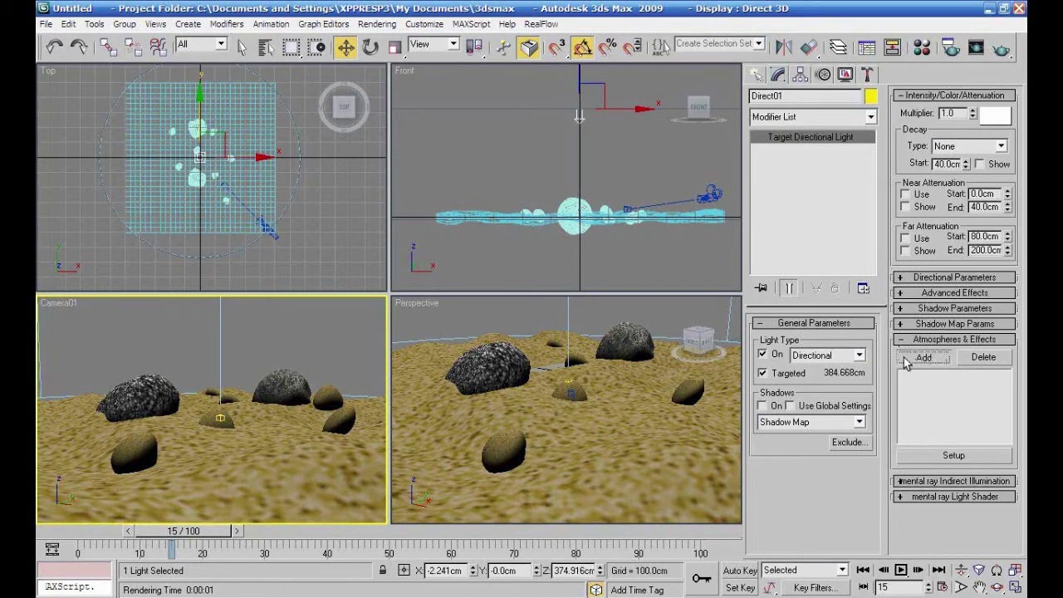
{"action": "left_click", "coordinate": [426, 237]}
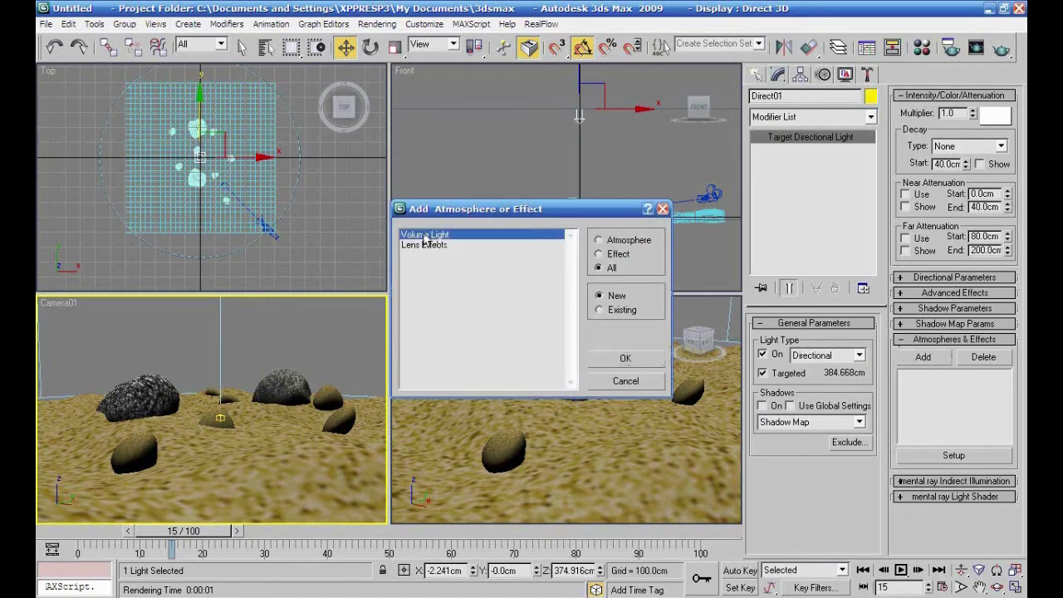
{"action": "left_click", "coordinate": [633, 359]}
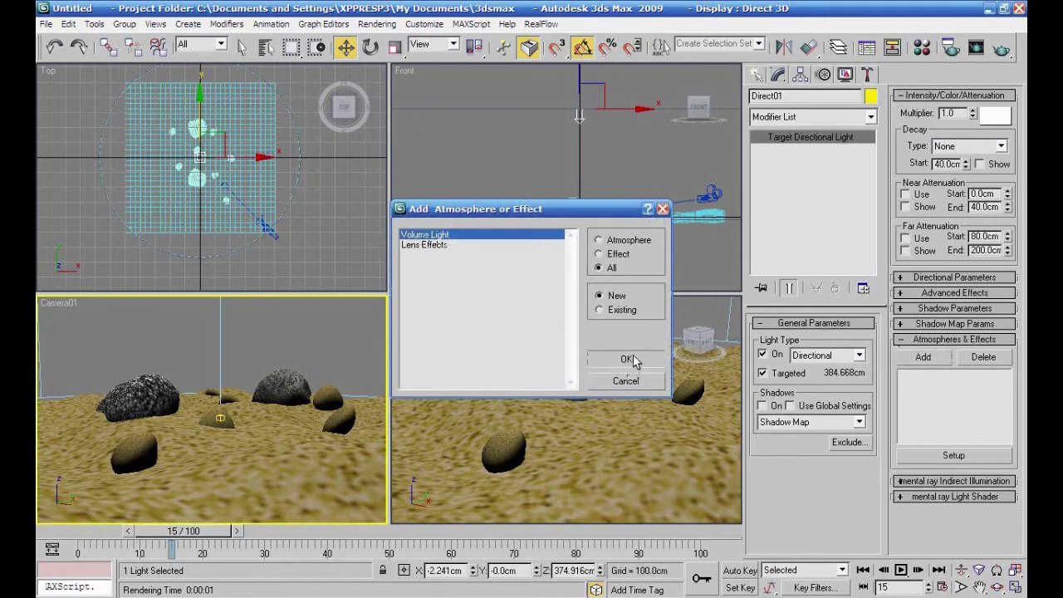
{"action": "left_click", "coordinate": [1006, 51]}
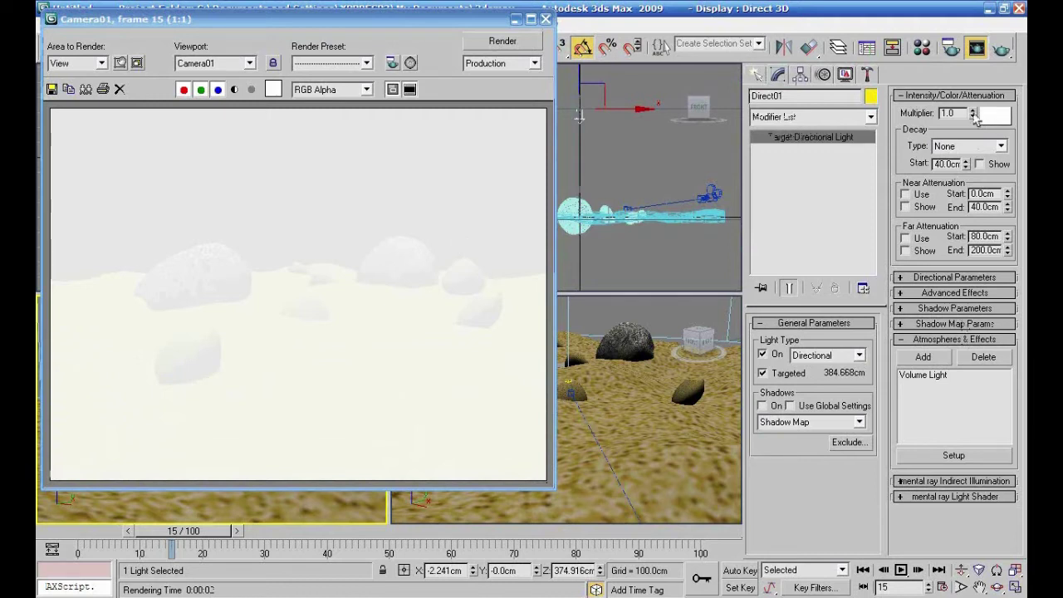
{"action": "left_click", "coordinate": [664, 114]}
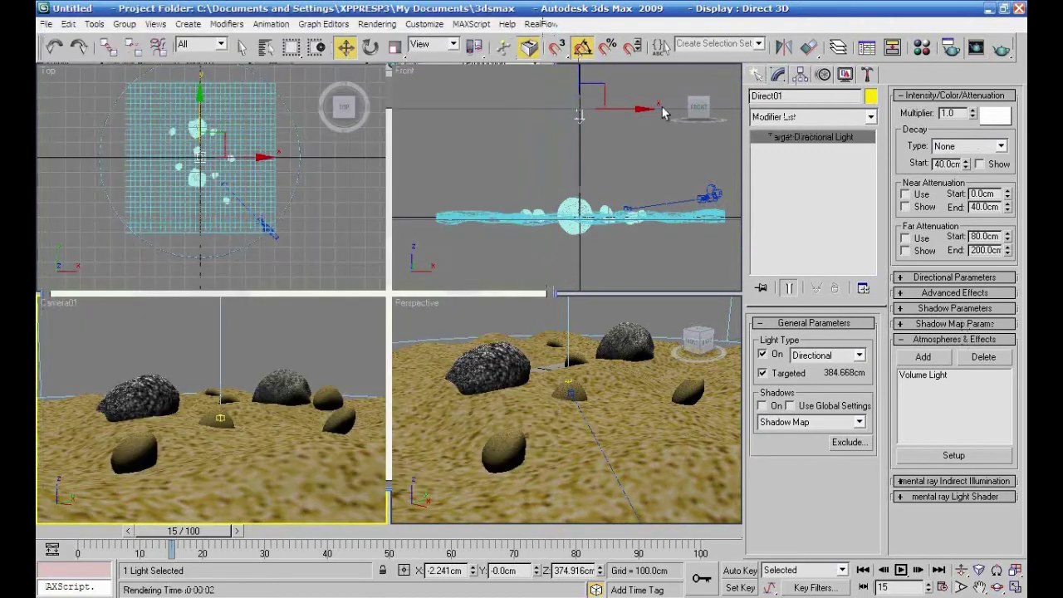
Assign the water_05 bitmap as the directional light's projector map and render the camera view
{"action": "left_click", "coordinate": [899, 293]}
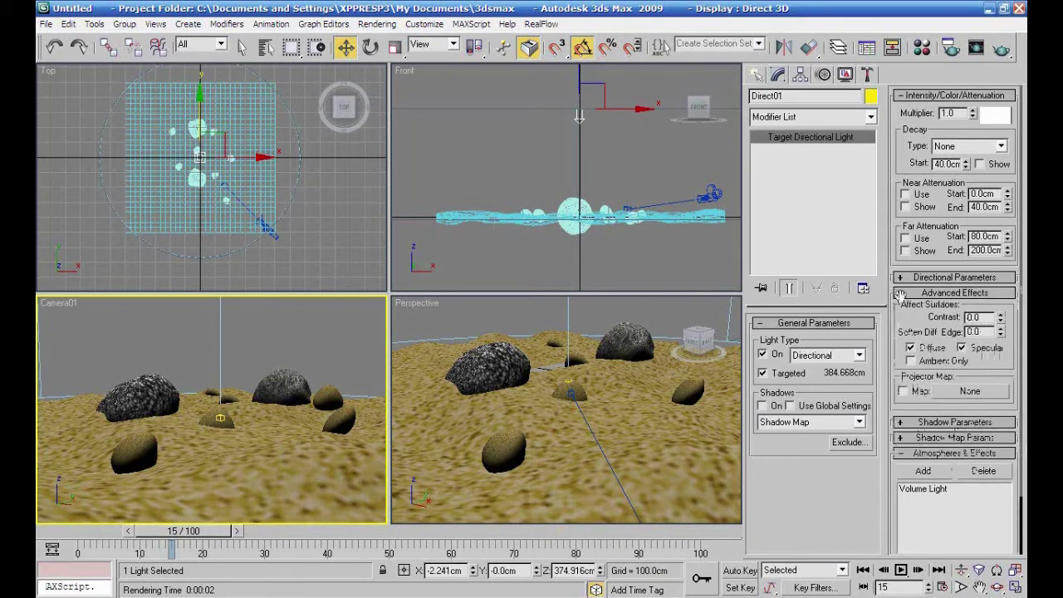
{"action": "left_click", "coordinate": [953, 390]}
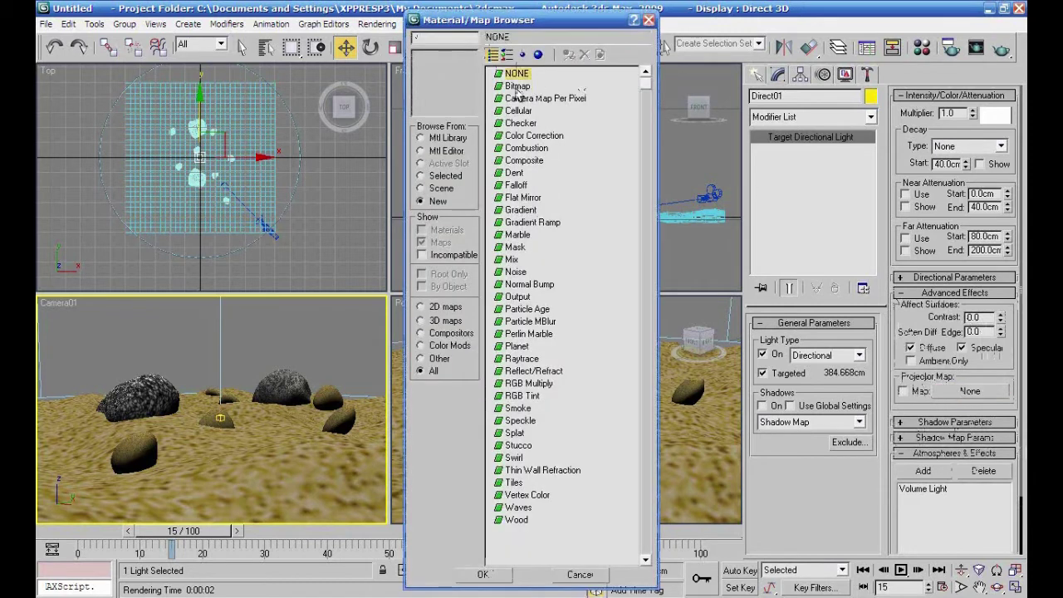
{"action": "double_click", "coordinate": [516, 87]}
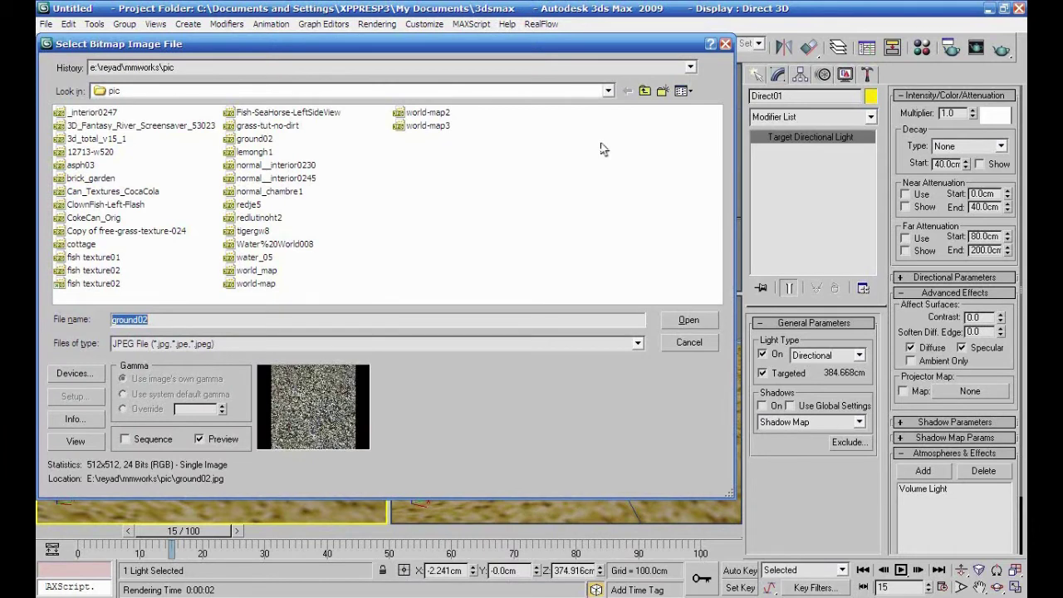
{"action": "left_click", "coordinate": [685, 90]}
{"action": "left_click", "coordinate": [697, 108]}
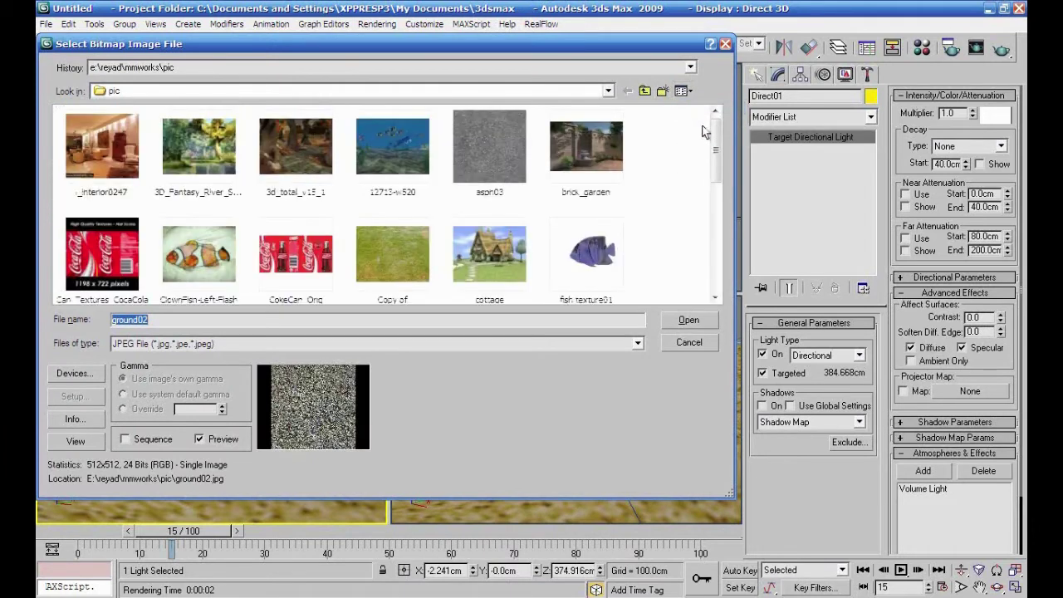
{"action": "left_click_drag", "start_coordinate": [717, 147], "coordinate": [720, 264]}
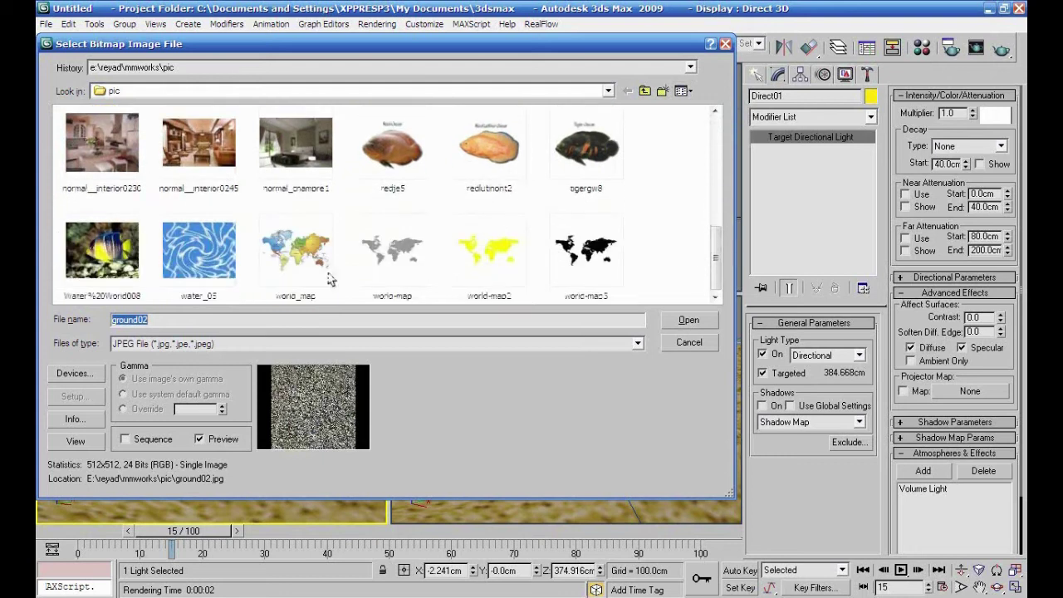
{"action": "left_click", "coordinate": [181, 253]}
{"action": "left_click", "coordinate": [704, 320]}
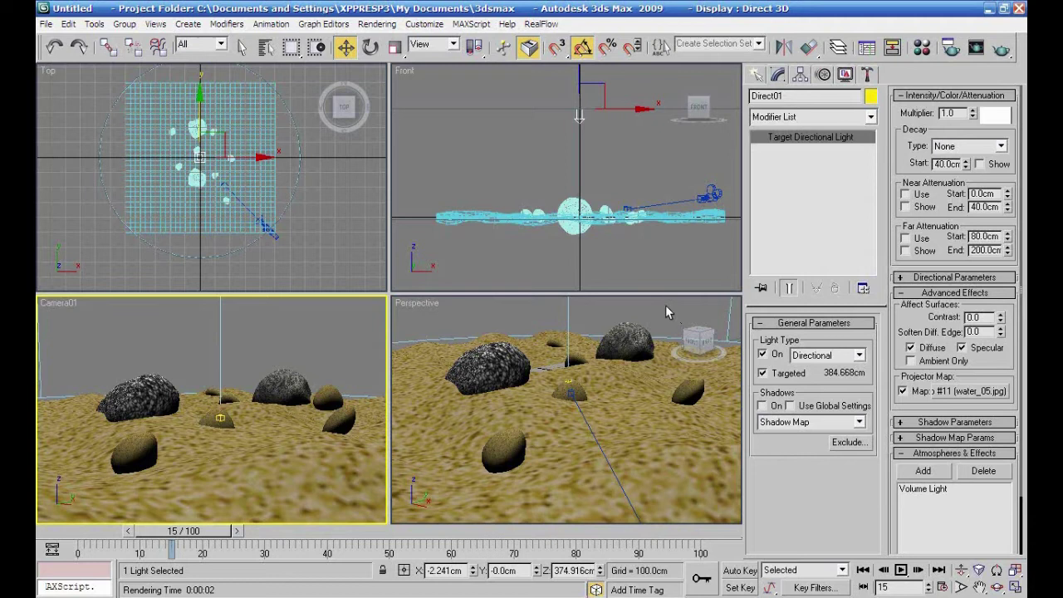
{"action": "left_click", "coordinate": [1001, 50]}
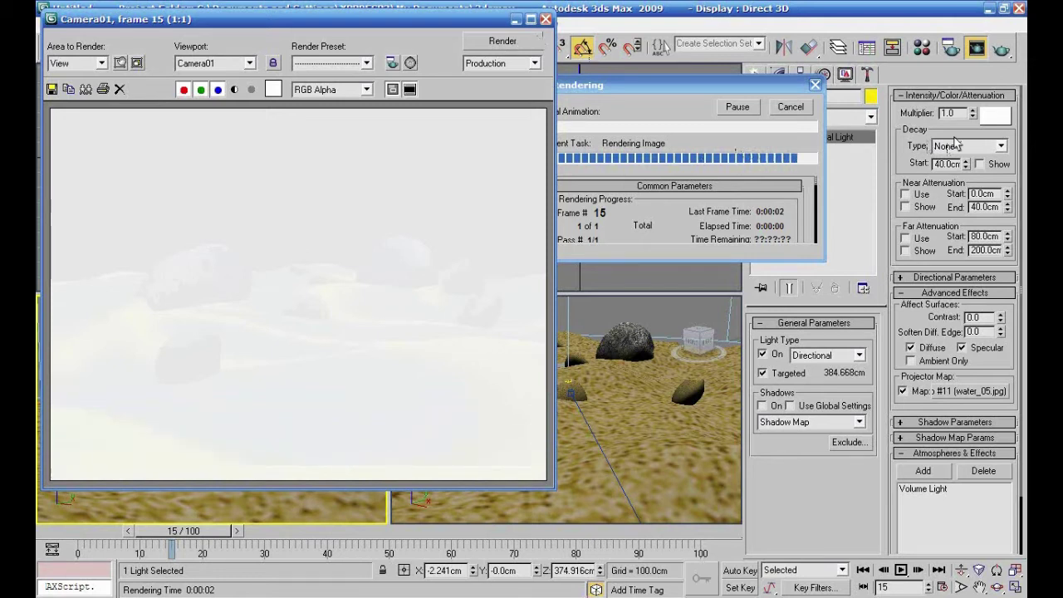
Lower the directional light's multiplier to 0.41 and then to 0.22, test-rendering the camera view with each
{"action": "left_click_drag", "start_coordinate": [972, 118], "coordinate": [972, 161]}
{"action": "left_click", "coordinate": [1001, 50]}
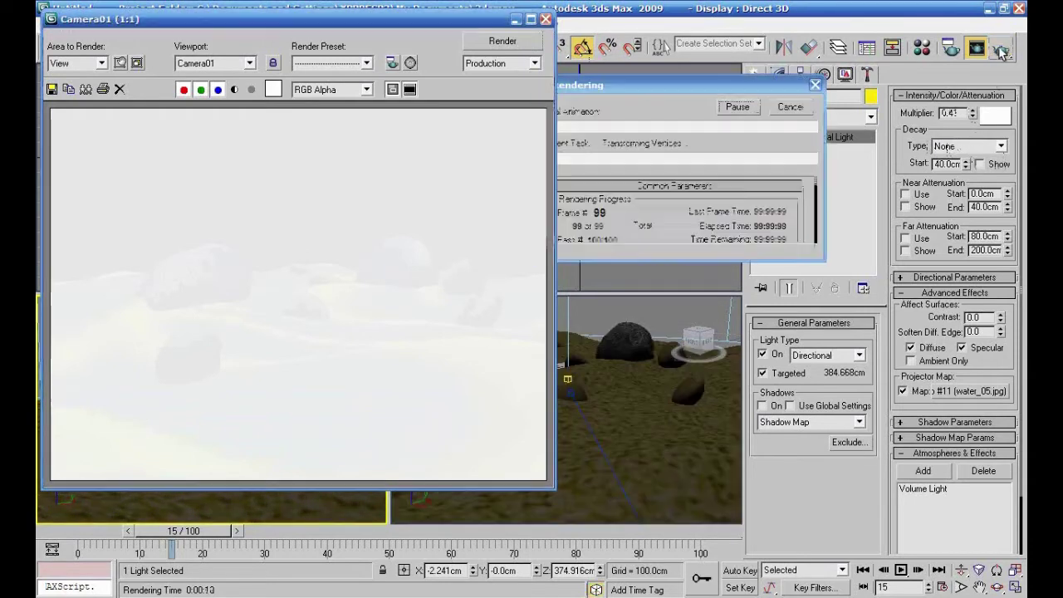
{"action": "left_click", "coordinate": [789, 109]}
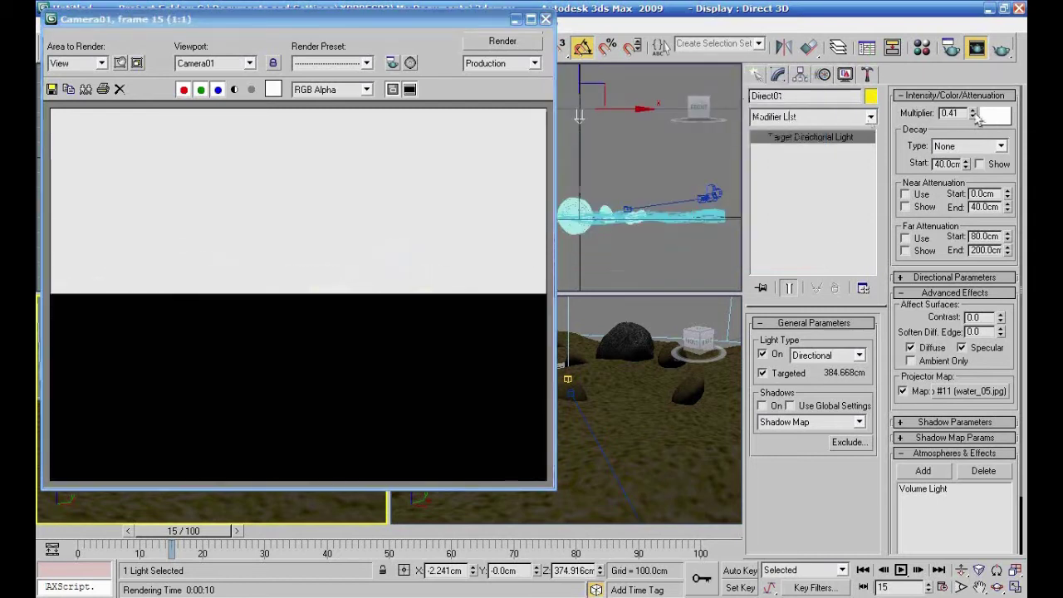
{"action": "mouse_move", "coordinate": [972, 113]}
{"action": "left_mouse_down"}
{"action": "mouse_move", "coordinate": [971, 143]}
{"action": "mouse_move", "coordinate": [969, 121]}
{"action": "left_mouse_up"}
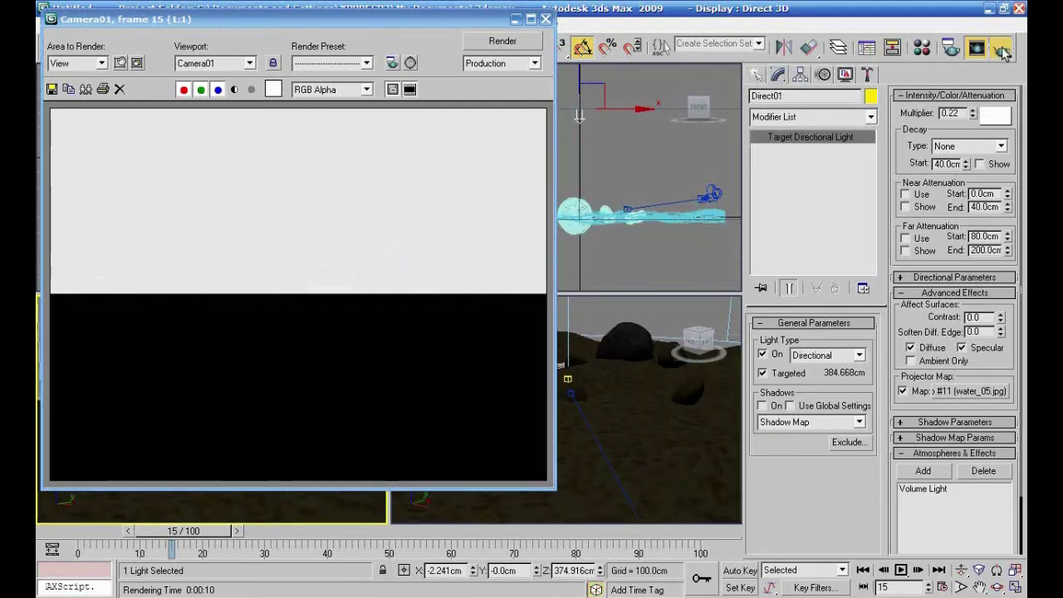
{"action": "left_click", "coordinate": [1002, 50]}
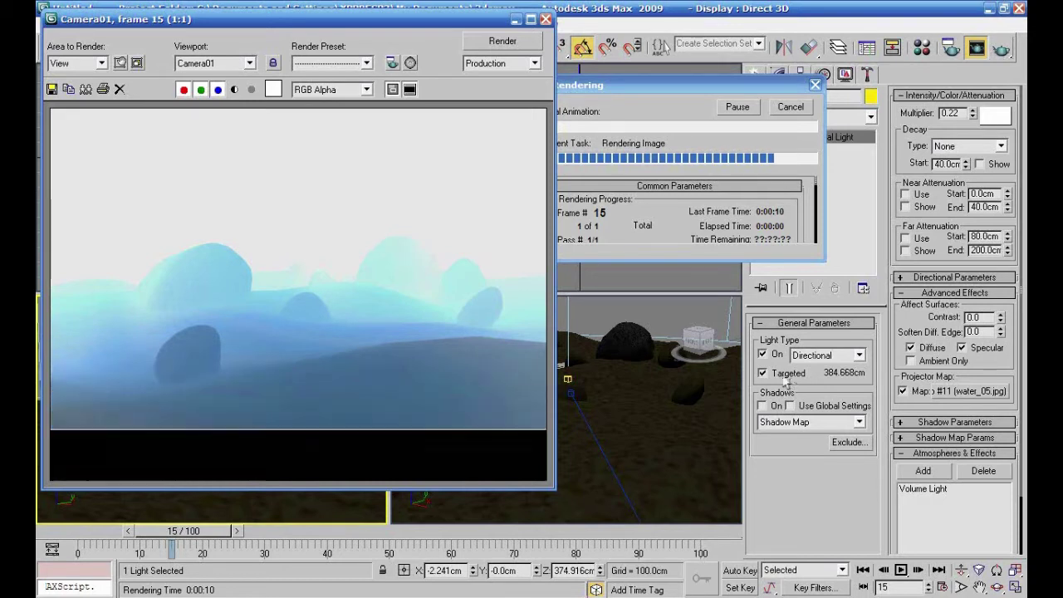
Set the density of the directional light's Volume Light effect to 1.3 and render the camera view
{"action": "left_click", "coordinate": [925, 490]}
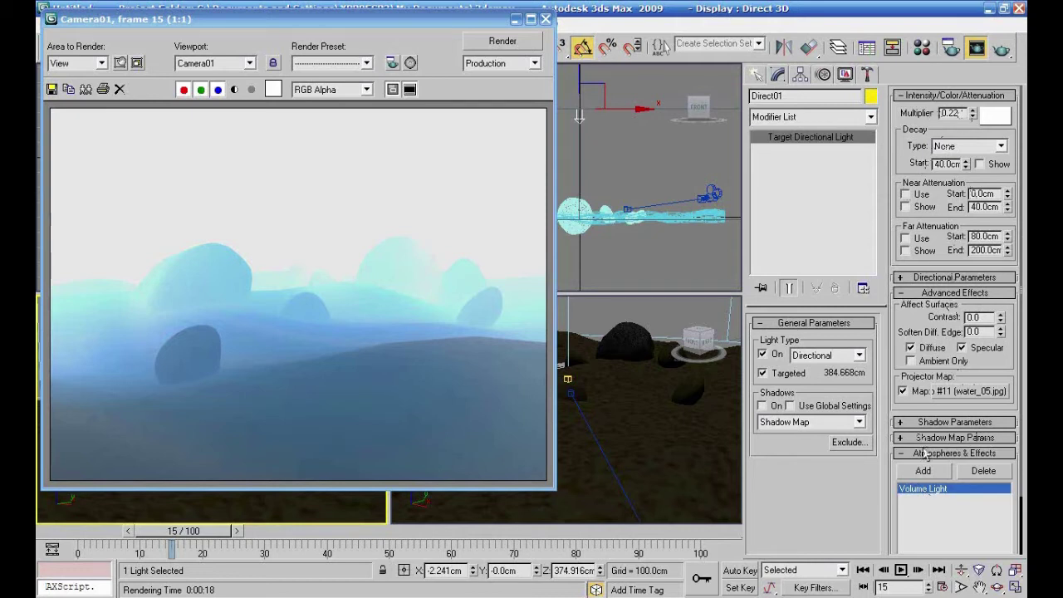
{"action": "scroll", "coordinate": [926, 422], "scroll_direction": "down", "scroll_amount": 3}
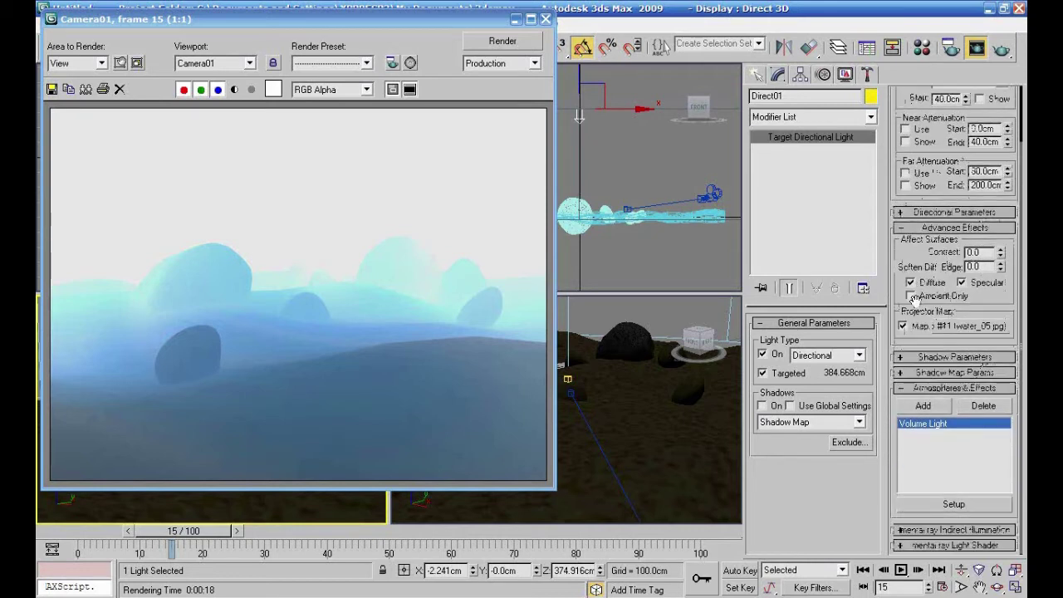
{"action": "left_click", "coordinate": [952, 504]}
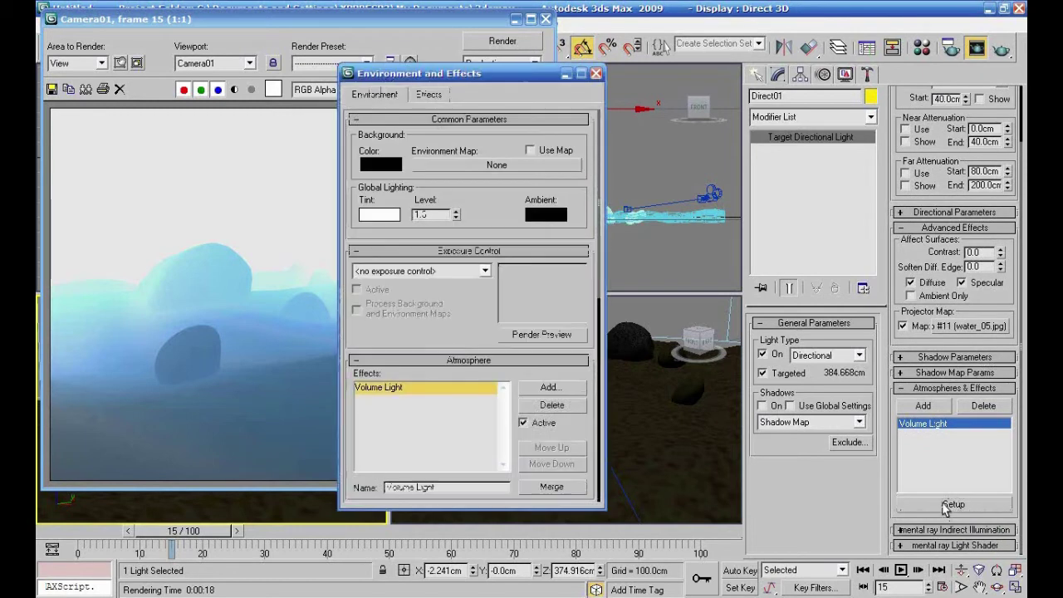
{"action": "left_click_drag", "start_coordinate": [450, 345], "coordinate": [455, 150]}
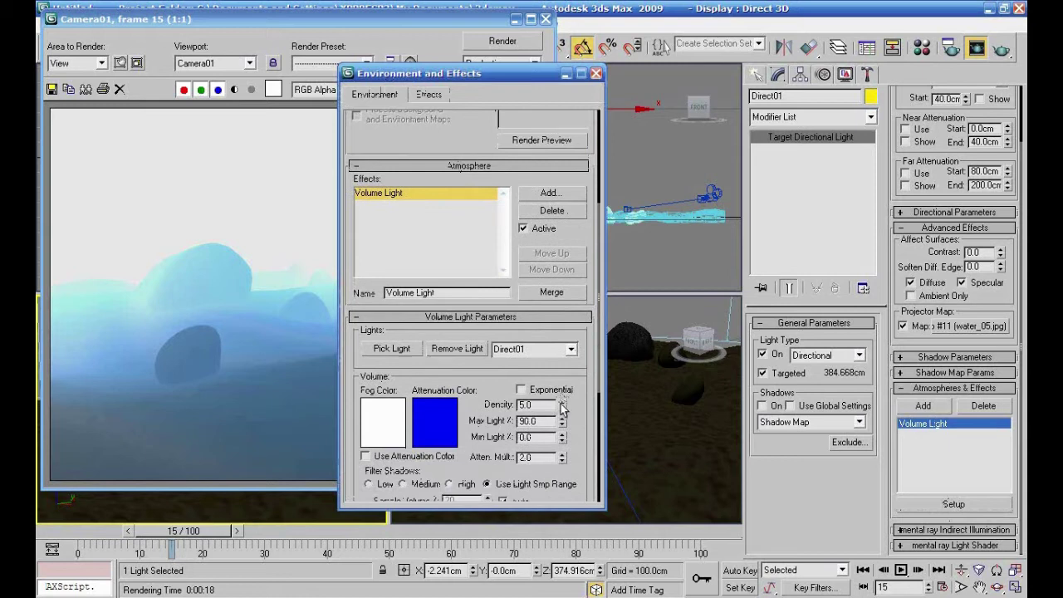
{"action": "left_click_drag", "start_coordinate": [561, 405], "coordinate": [561, 407]}
{"action": "left_click", "coordinate": [998, 50]}
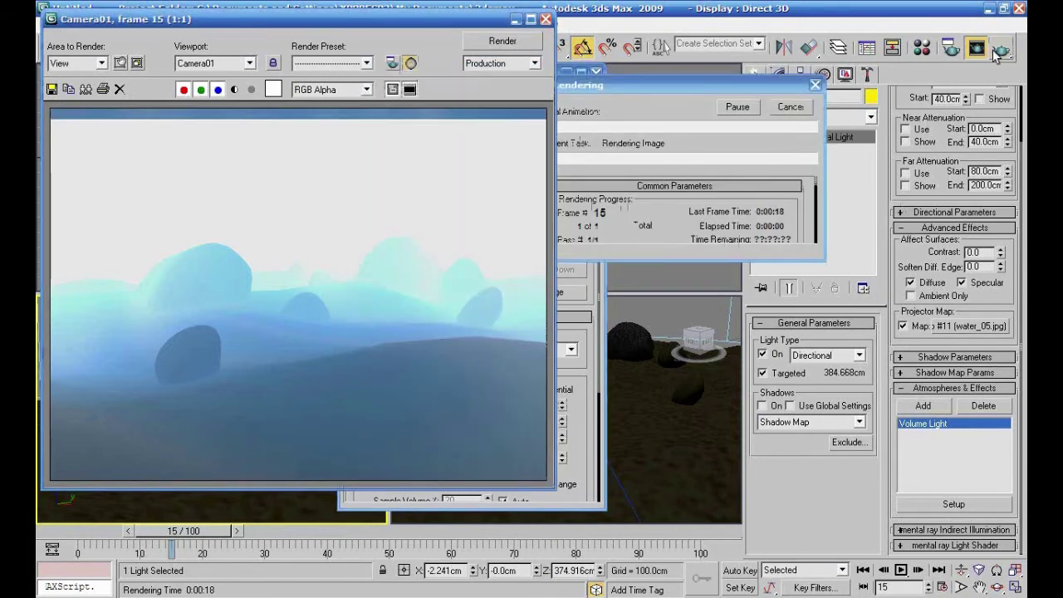
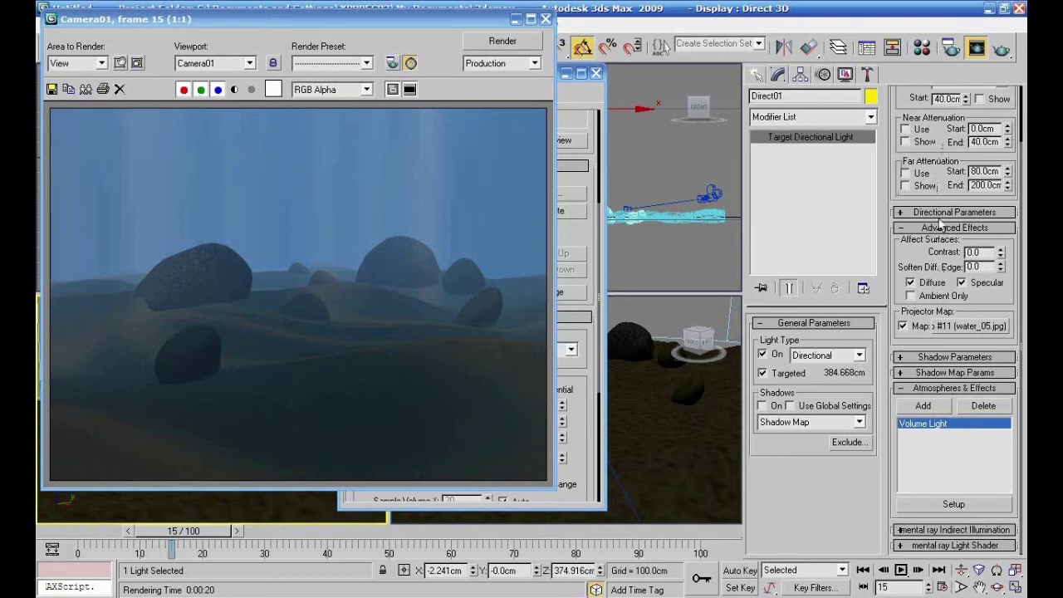
Review the directional light's settings and the Volume Light parameters, including density and maximum light percentage, and close the effect settings
{"action": "scroll", "coordinate": [936, 207], "scroll_direction": "up", "scroll_amount": 3}
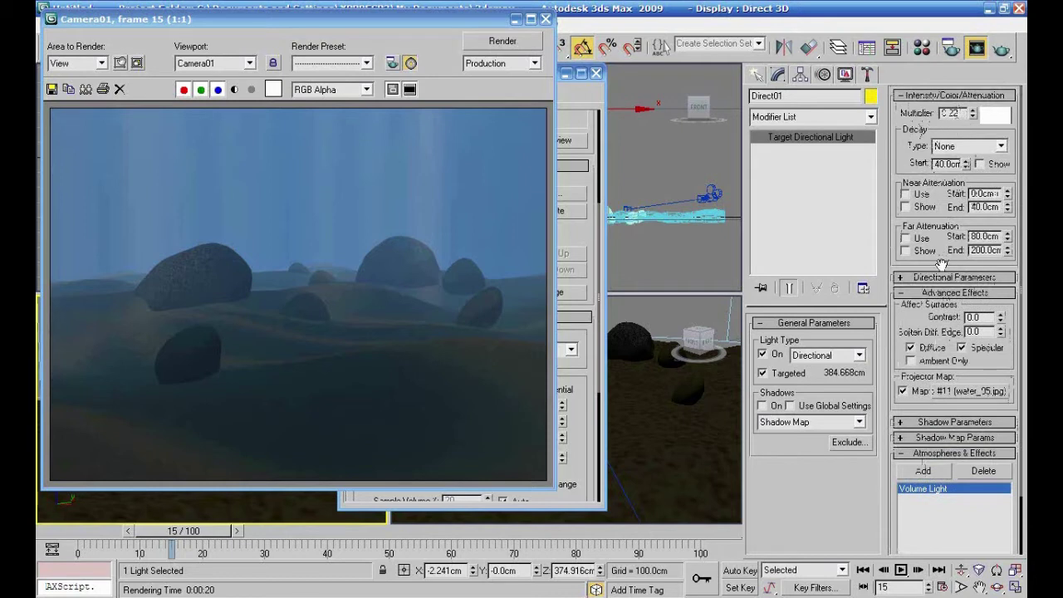
{"action": "scroll", "coordinate": [942, 264], "scroll_direction": "down", "scroll_amount": 3}
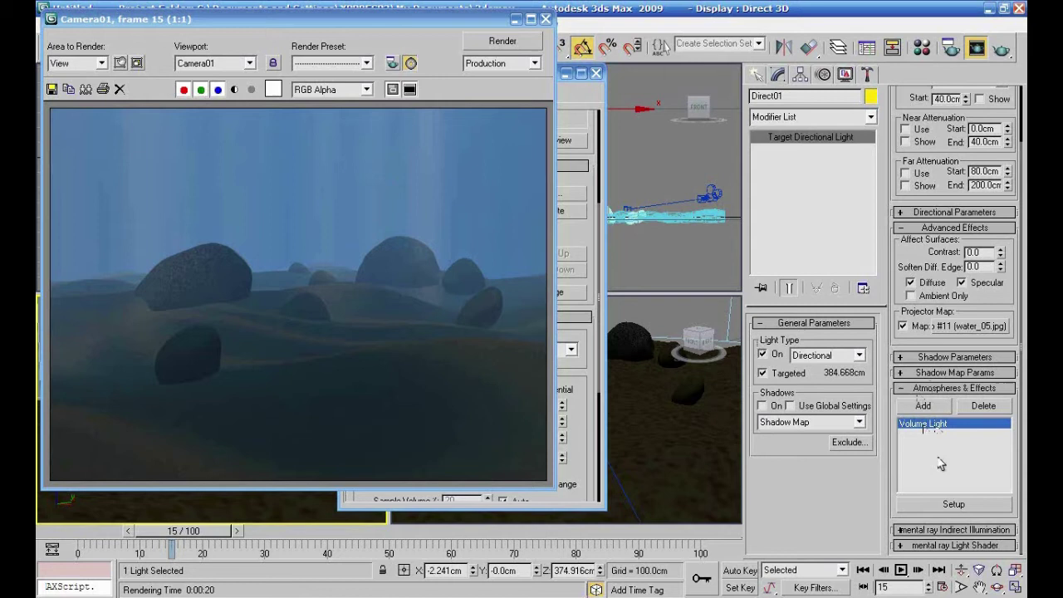
{"action": "left_click", "coordinate": [940, 507]}
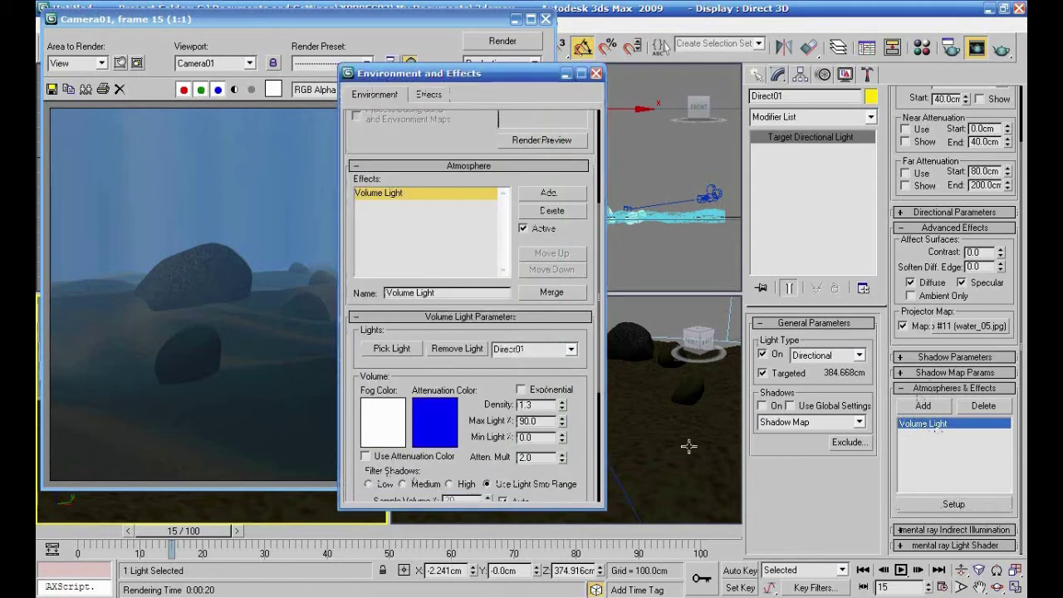
{"action": "double_click", "coordinate": [553, 421]}
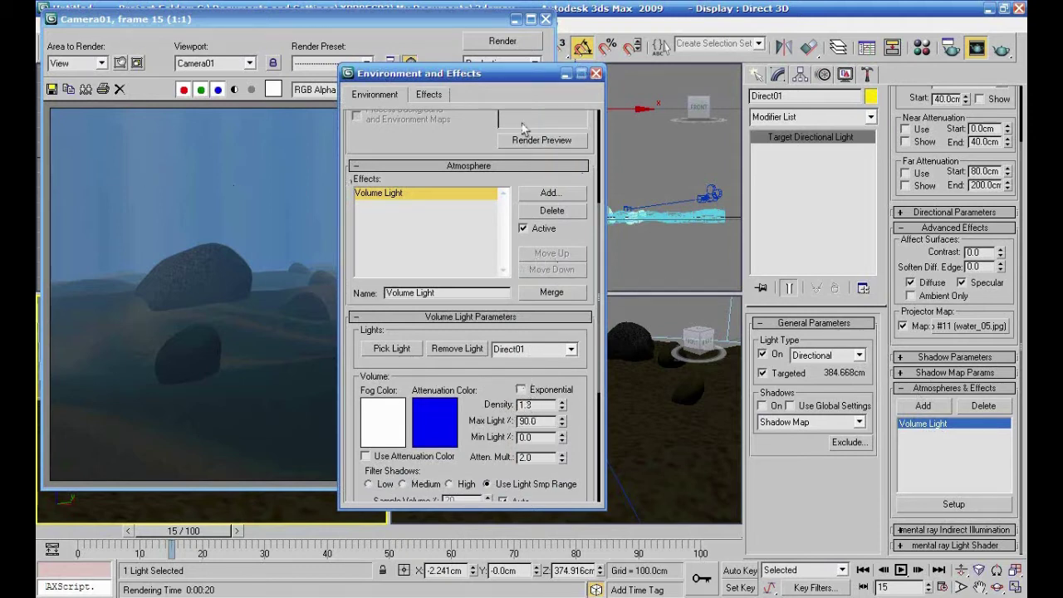
{"action": "left_click", "coordinate": [595, 73]}
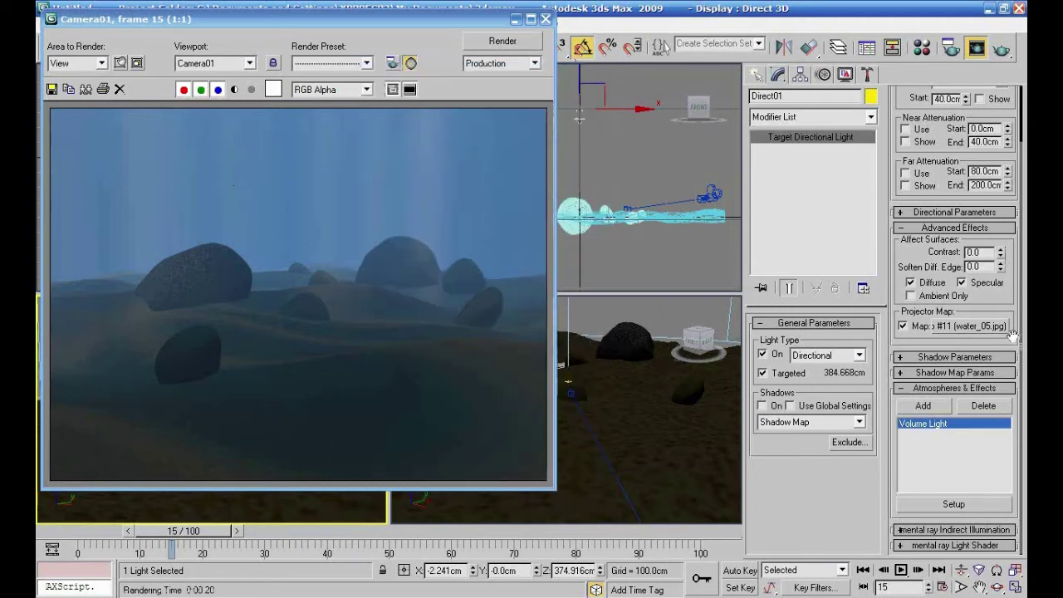
Choose a new Bitmap for the light's projector map, view the water_05 preview, cancel the file selection and close the rendered frame
{"action": "scroll", "coordinate": [1008, 315], "scroll_direction": "up", "scroll_amount": 1}
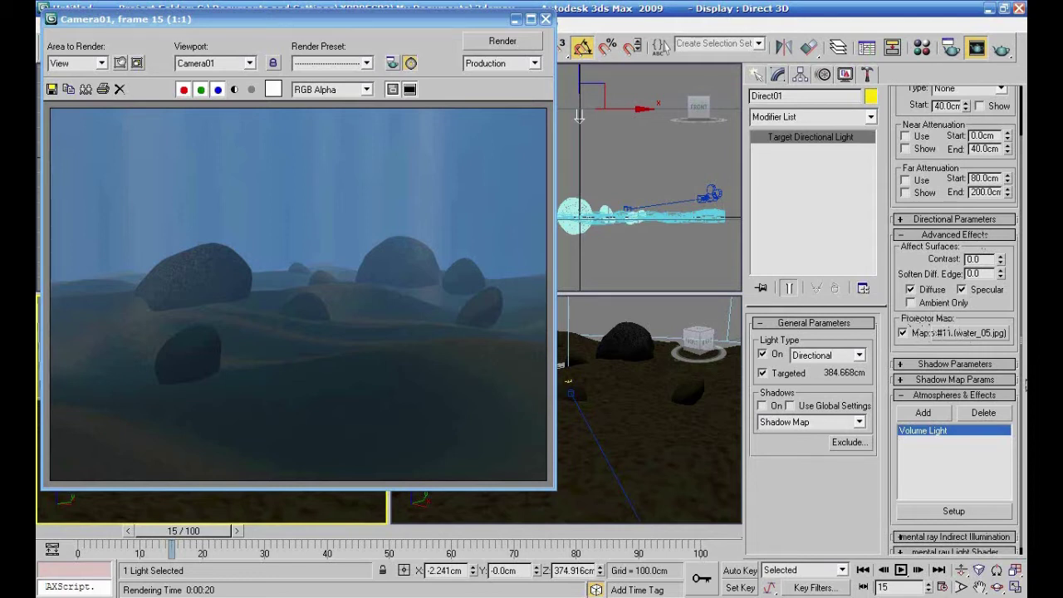
{"action": "left_click", "coordinate": [1001, 336]}
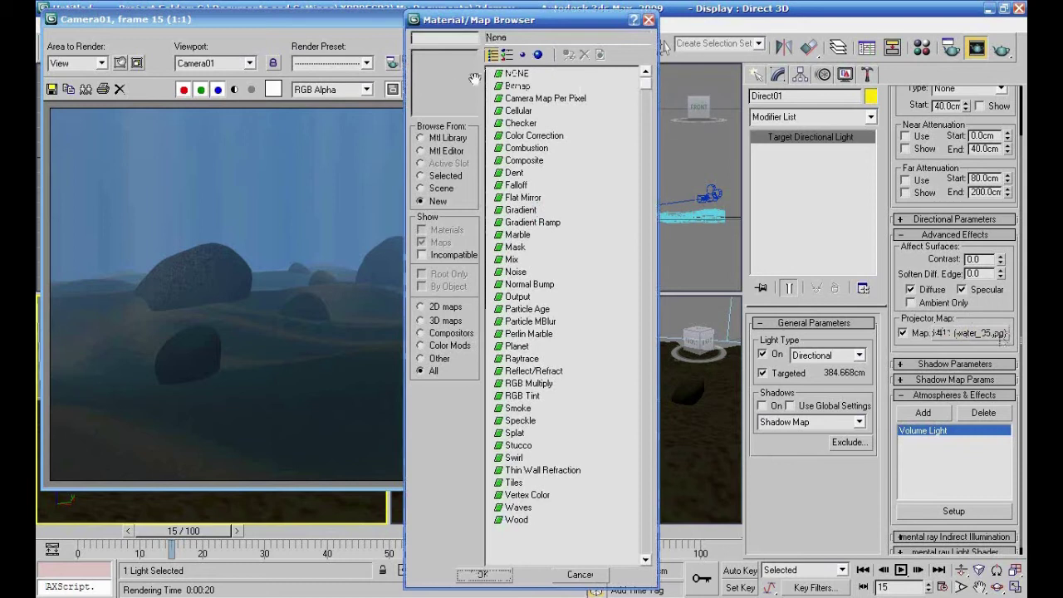
{"action": "double_click", "coordinate": [508, 87]}
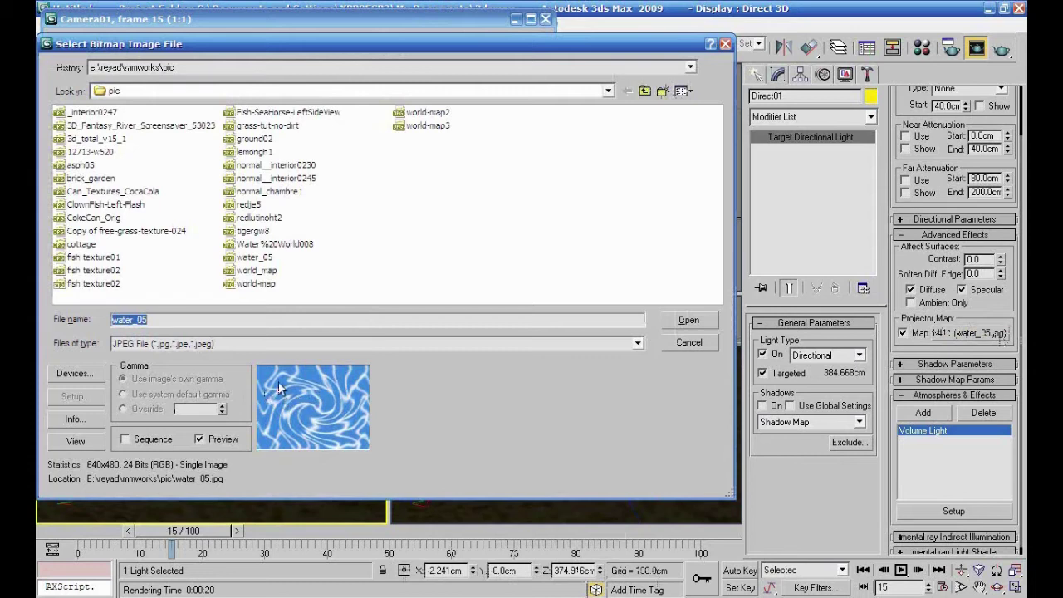
{"action": "left_click_drag", "start_coordinate": [313, 44], "coordinate": [582, 39]}
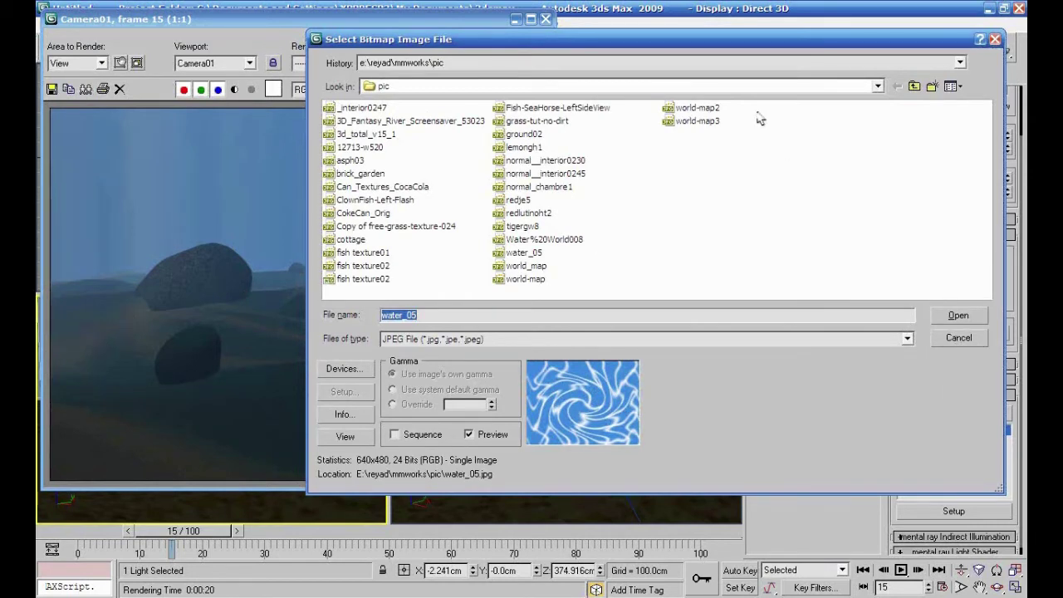
{"action": "left_click", "coordinate": [994, 39]}
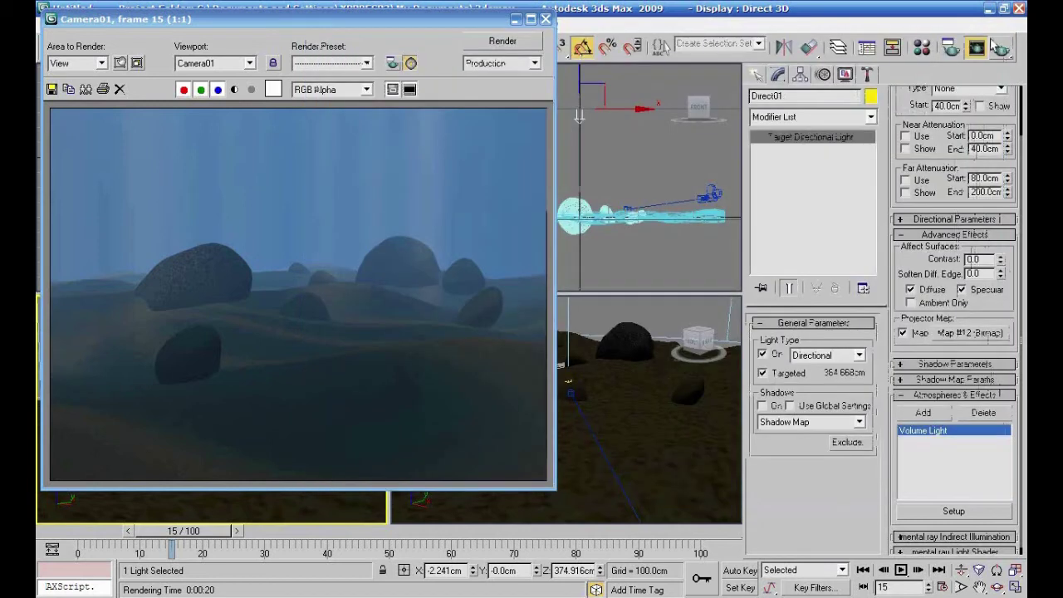
{"action": "left_click", "coordinate": [546, 19]}
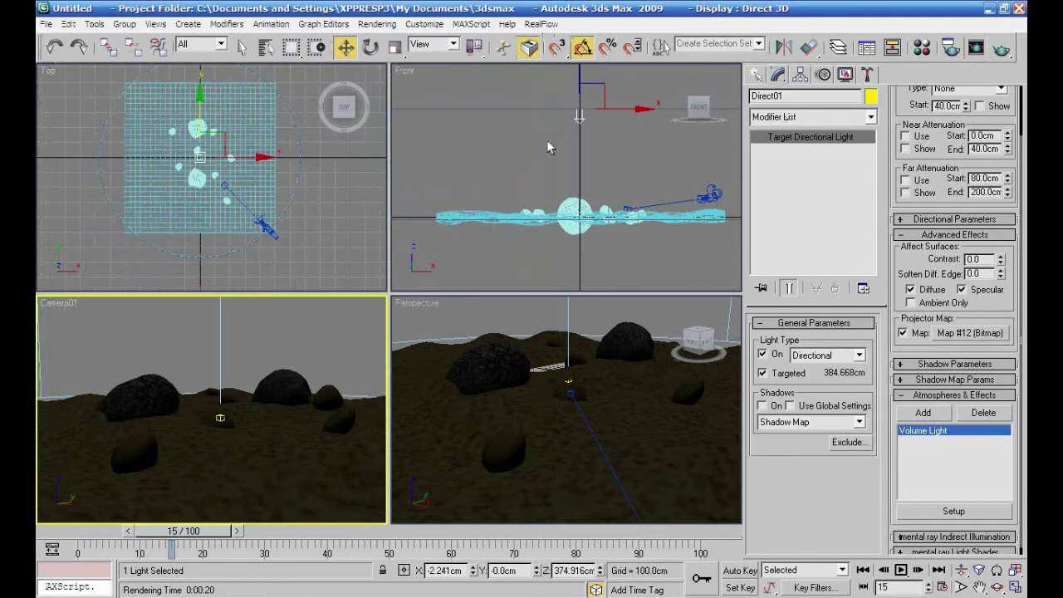
Create a sphere with a radius of about 34 cm above the terrain in the Front view
{"action": "left_click", "coordinate": [756, 75]}
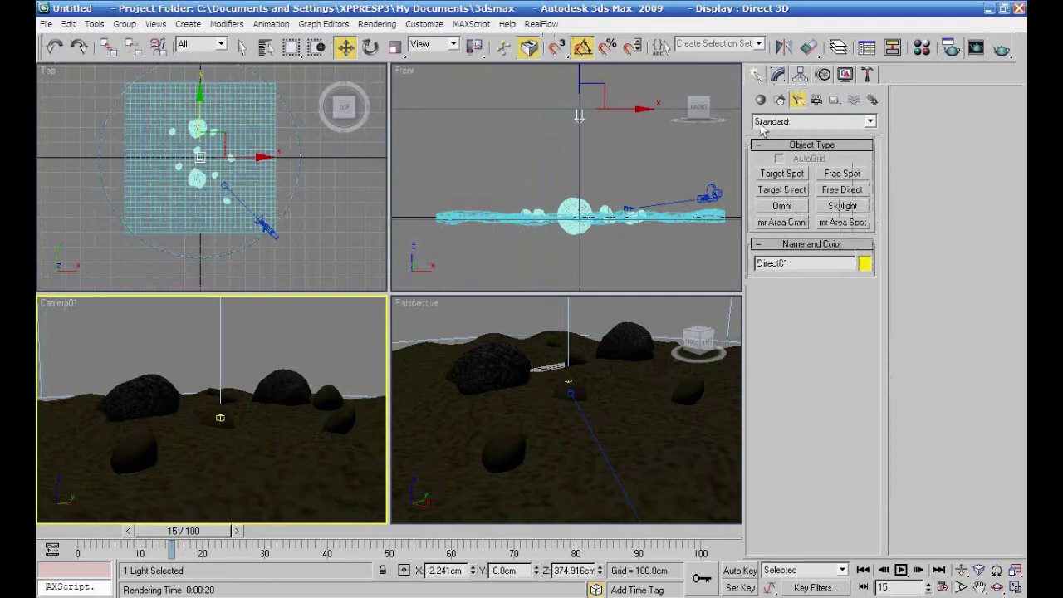
{"action": "left_click", "coordinate": [760, 100]}
{"action": "left_click", "coordinate": [781, 190]}
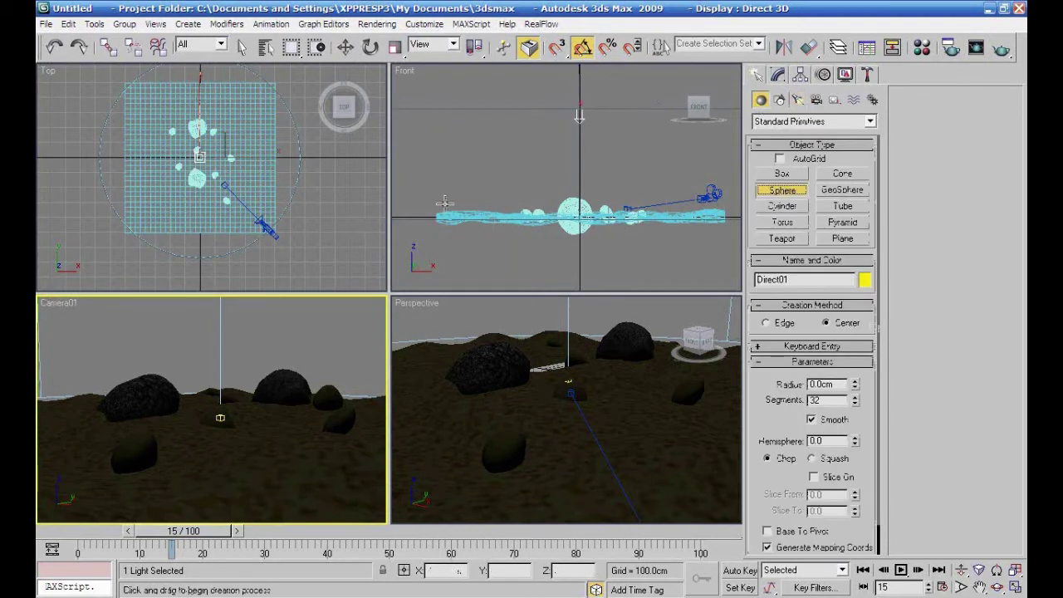
{"action": "left_click_drag", "start_coordinate": [550, 183], "coordinate": [550, 185]}
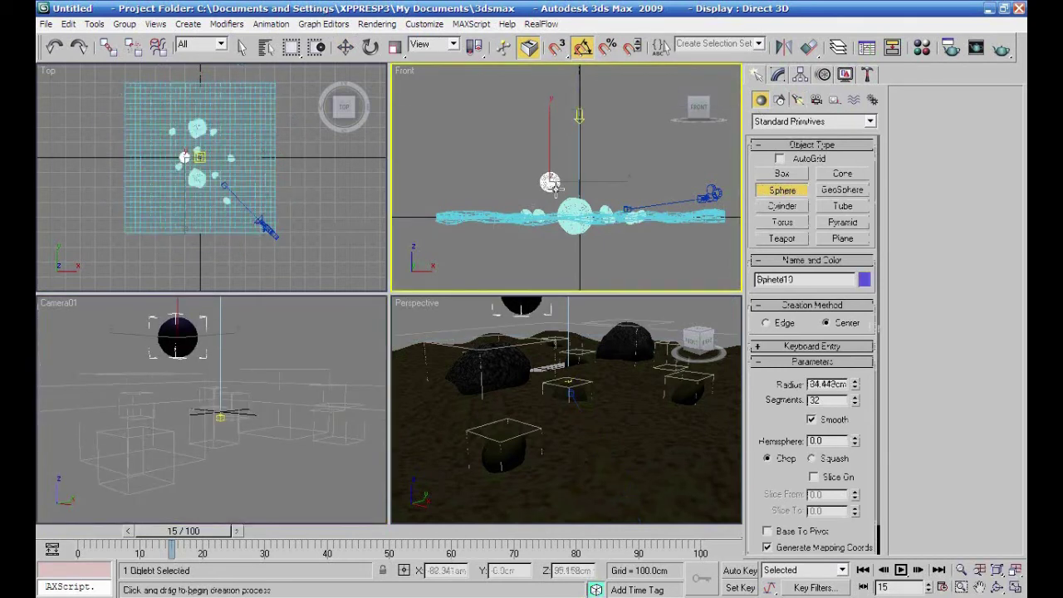
Move the new sphere to about X 113, Y -155, Z 69 cm, between the stones in the camera's view
{"action": "left_click", "coordinate": [345, 47]}
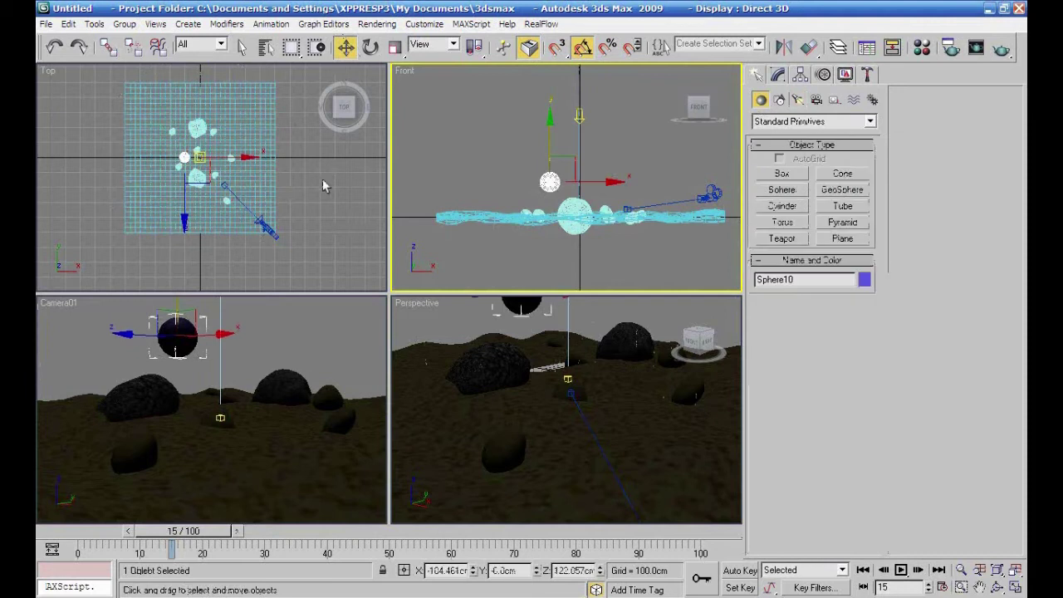
{"action": "right_click", "coordinate": [282, 184]}
{"action": "left_click_drag", "start_coordinate": [208, 139], "coordinate": [219, 147]}
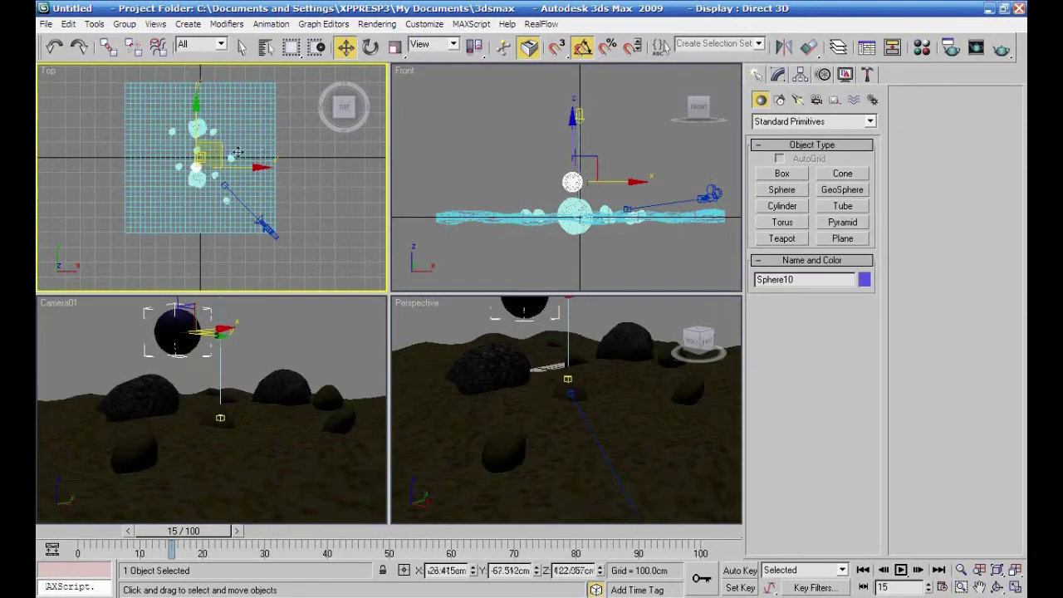
{"action": "right_click", "coordinate": [464, 151]}
{"action": "mouse_move", "coordinate": [572, 133]}
{"action": "left_mouse_down"}
{"action": "mouse_move", "coordinate": [572, 151]}
{"action": "mouse_move", "coordinate": [532, 166]}
{"action": "mouse_move", "coordinate": [325, 209]}
{"action": "left_mouse_up"}
{"action": "right_click", "coordinate": [325, 208]}
{"action": "left_click_drag", "start_coordinate": [214, 158], "coordinate": [258, 164]}
{"action": "right_click", "coordinate": [503, 178]}
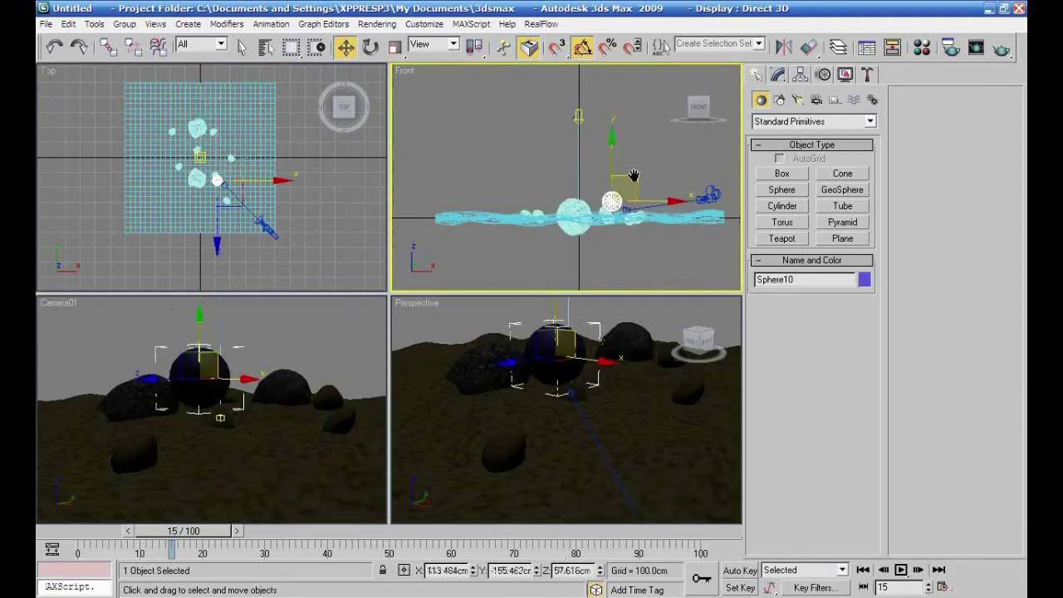
{"action": "mouse_move", "coordinate": [610, 156]}
{"action": "left_mouse_down"}
{"action": "mouse_move", "coordinate": [611, 148]}
{"action": "mouse_move", "coordinate": [592, 156]}
{"action": "left_mouse_up"}
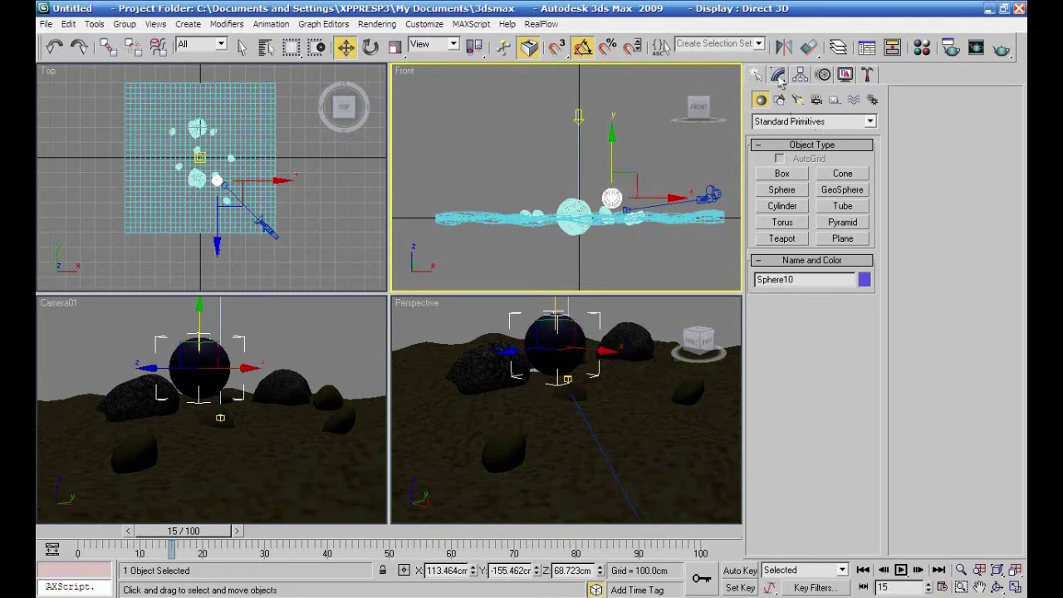
Load the world_map image as the diffuse bitmap of an unused material and enable its display in the viewport
{"action": "left_click", "coordinate": [921, 49]}
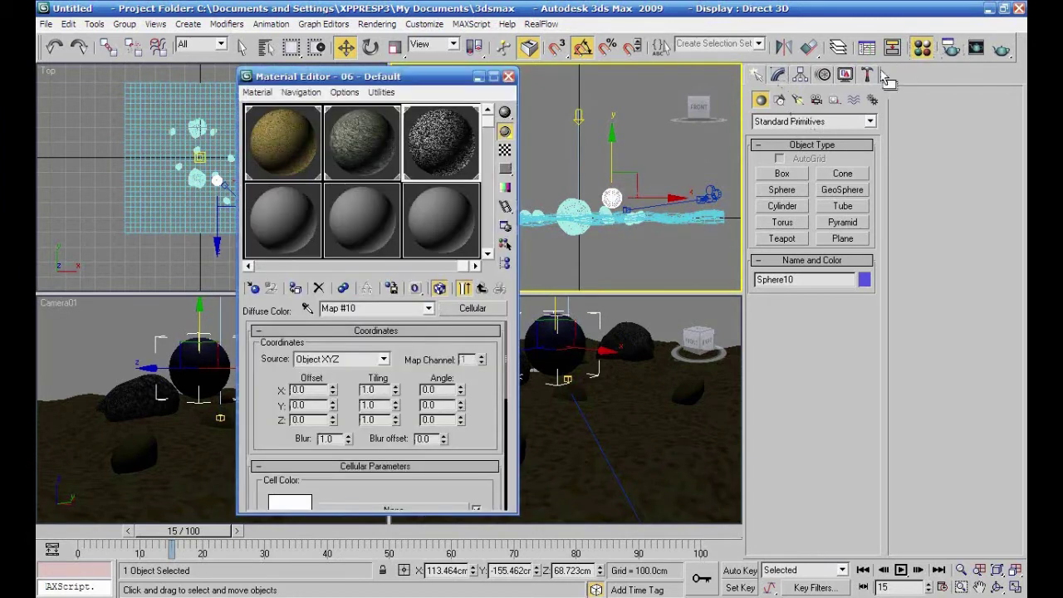
{"action": "left_click", "coordinate": [297, 224]}
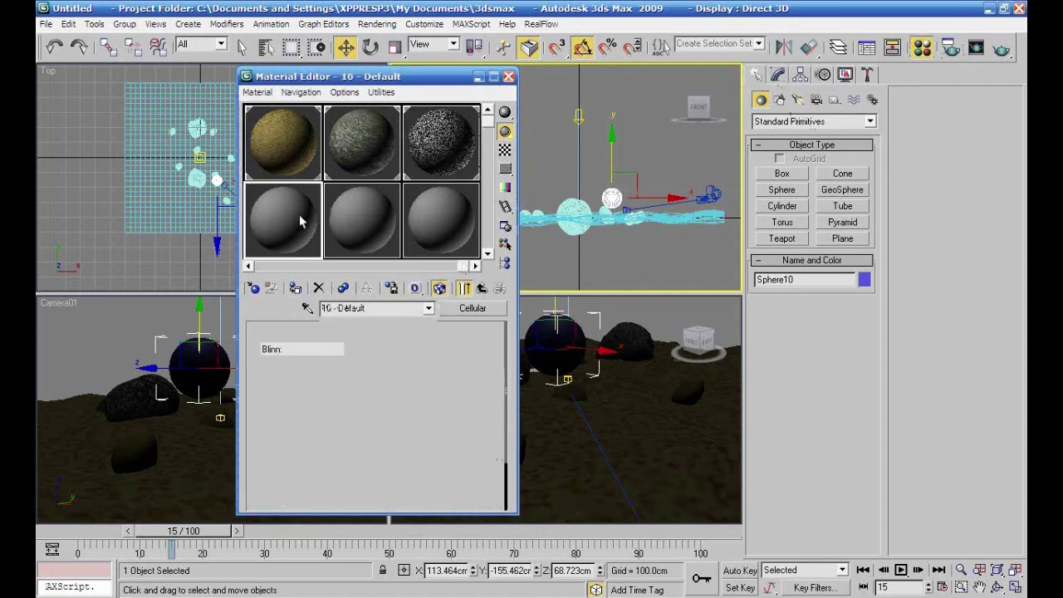
{"action": "left_click", "coordinate": [439, 287]}
{"action": "left_click", "coordinate": [360, 427]}
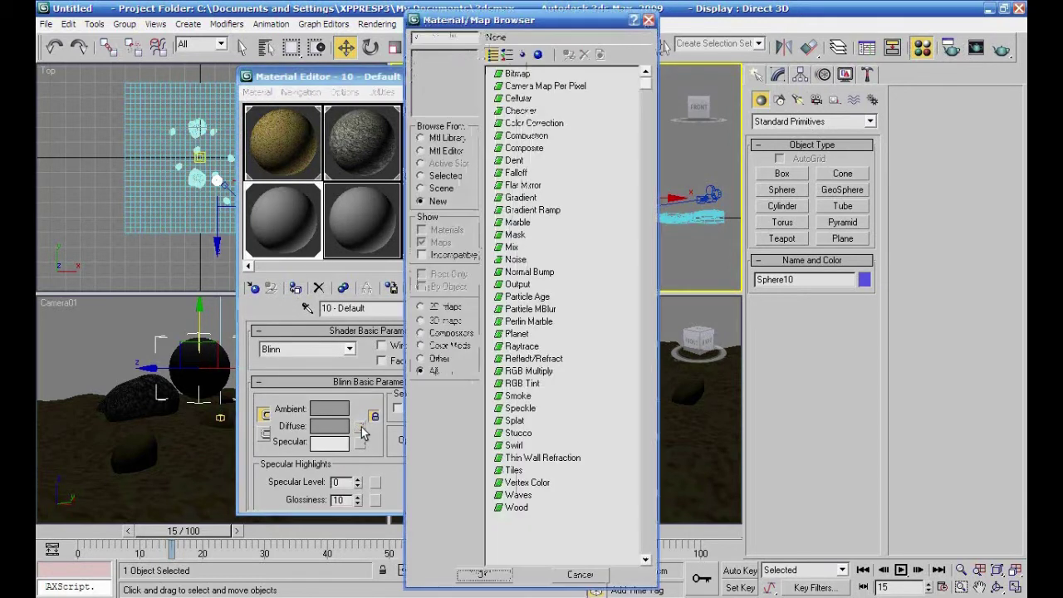
{"action": "double_click", "coordinate": [516, 74]}
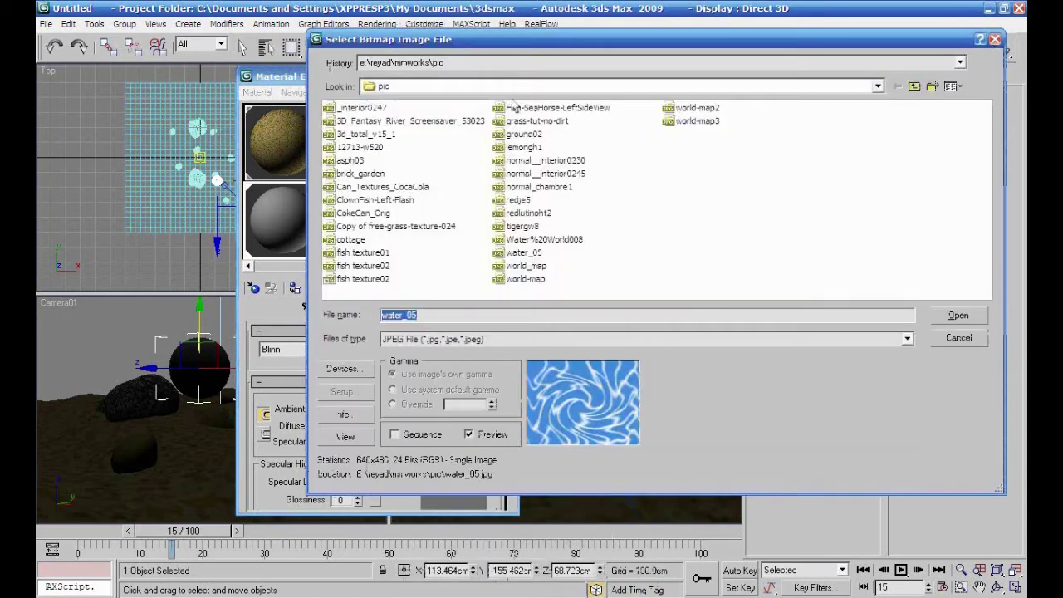
{"action": "left_click", "coordinate": [951, 86]}
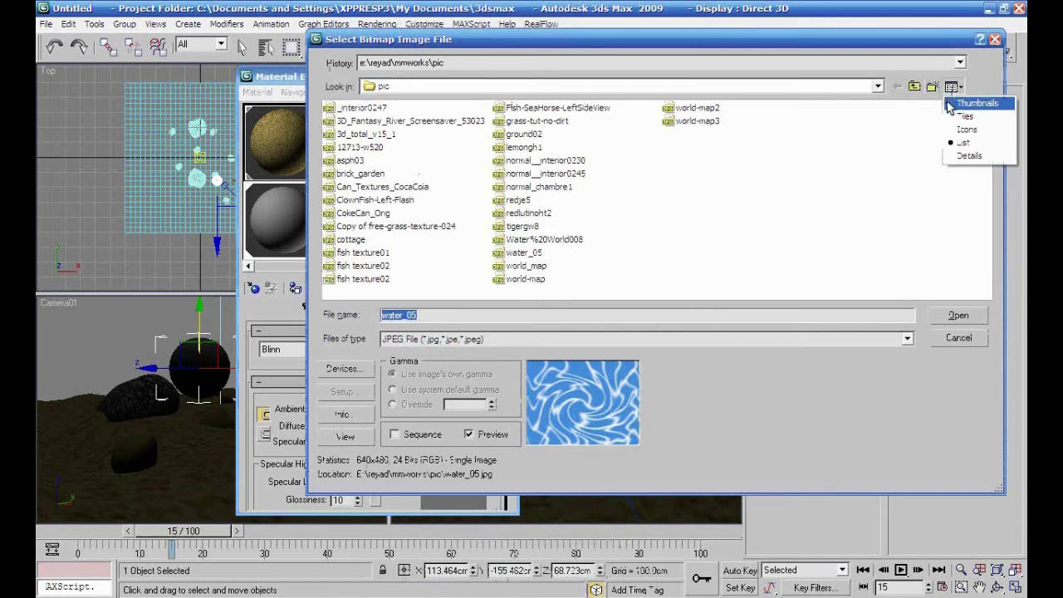
{"action": "left_click", "coordinate": [965, 103]}
{"action": "left_click_drag", "start_coordinate": [985, 133], "coordinate": [984, 258]}
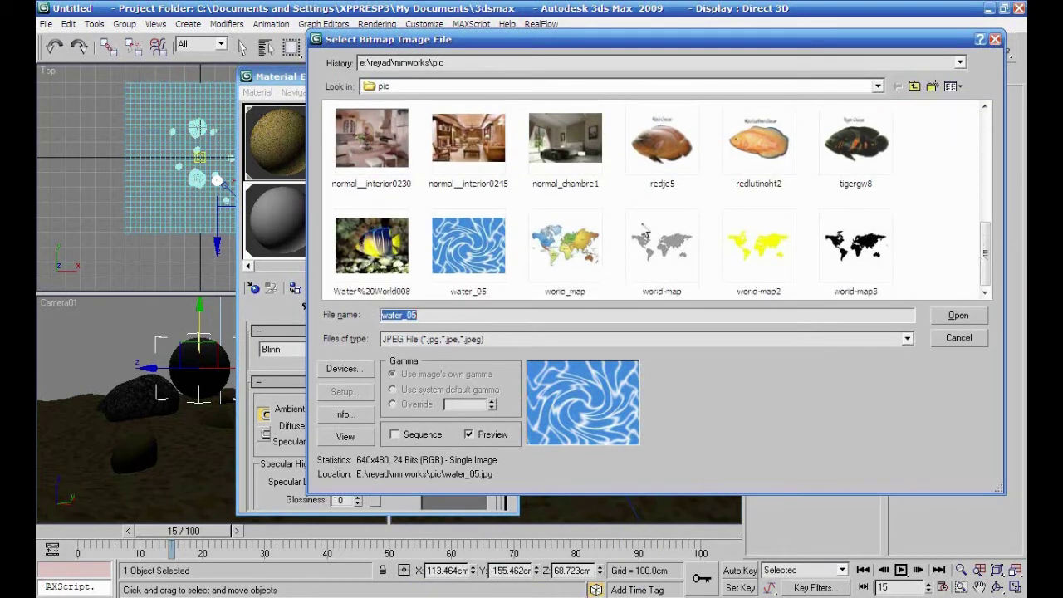
{"action": "left_click", "coordinate": [585, 245]}
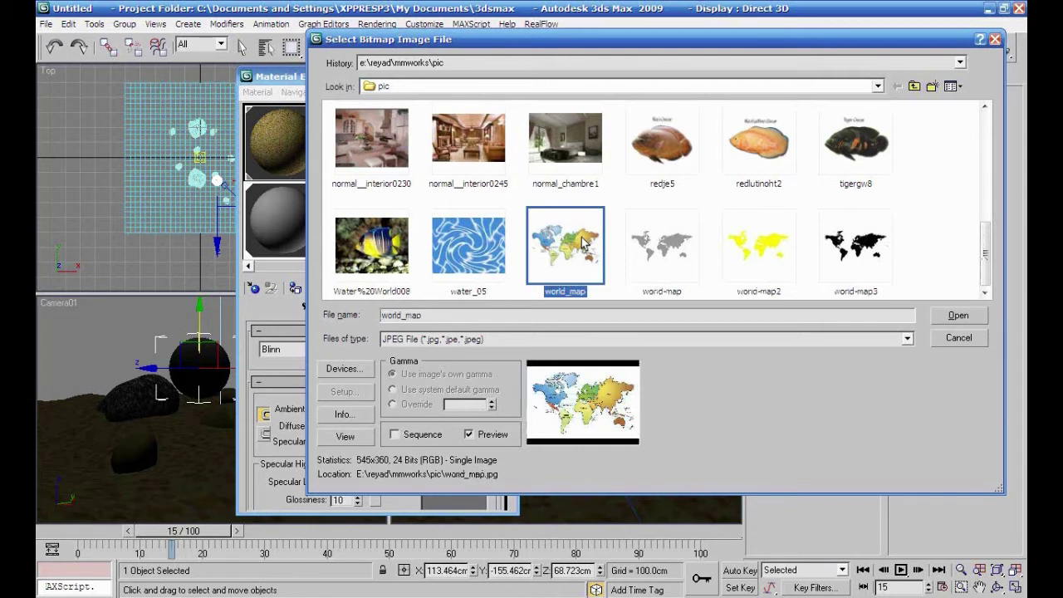
{"action": "left_click", "coordinate": [958, 317]}
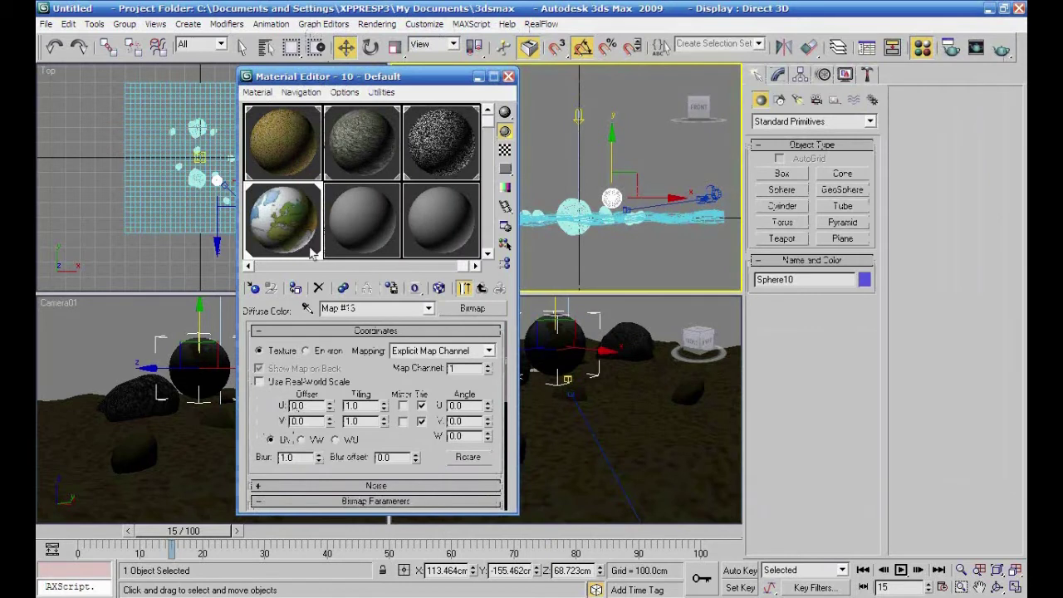
{"action": "left_click", "coordinate": [439, 288]}
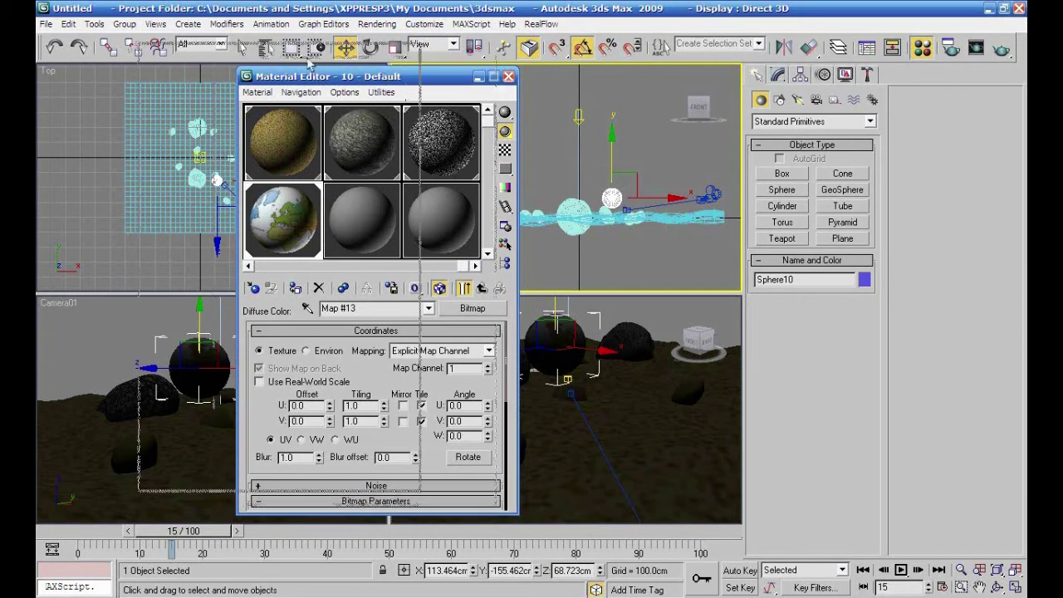
Move the Material Editor aside and render the camera view with the added sphere
{"action": "left_click_drag", "start_coordinate": [407, 79], "coordinate": [407, 49]}
{"action": "right_click", "coordinate": [85, 337]}
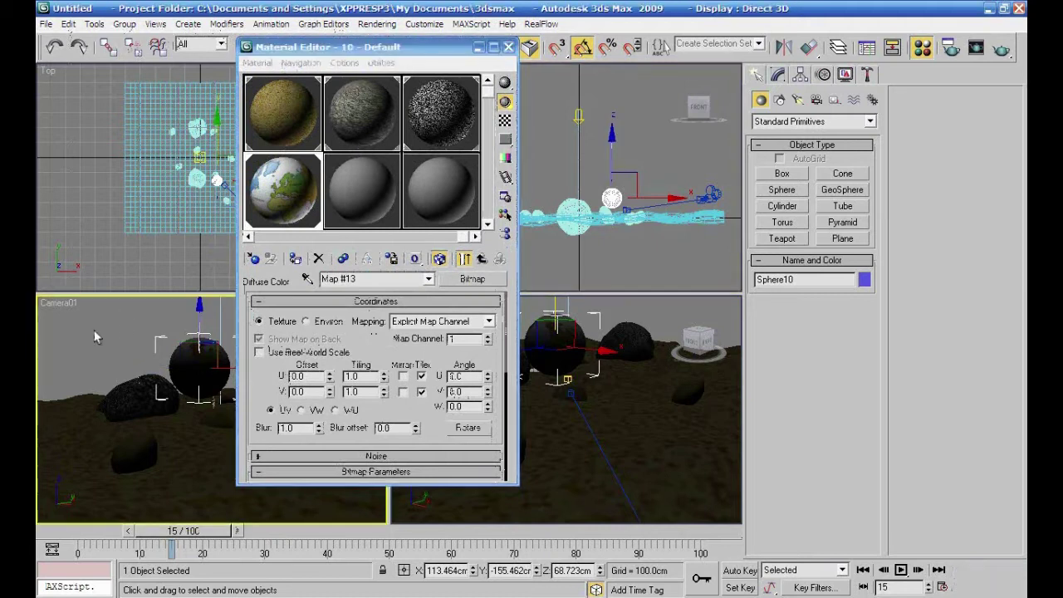
{"action": "left_click", "coordinate": [1001, 50]}
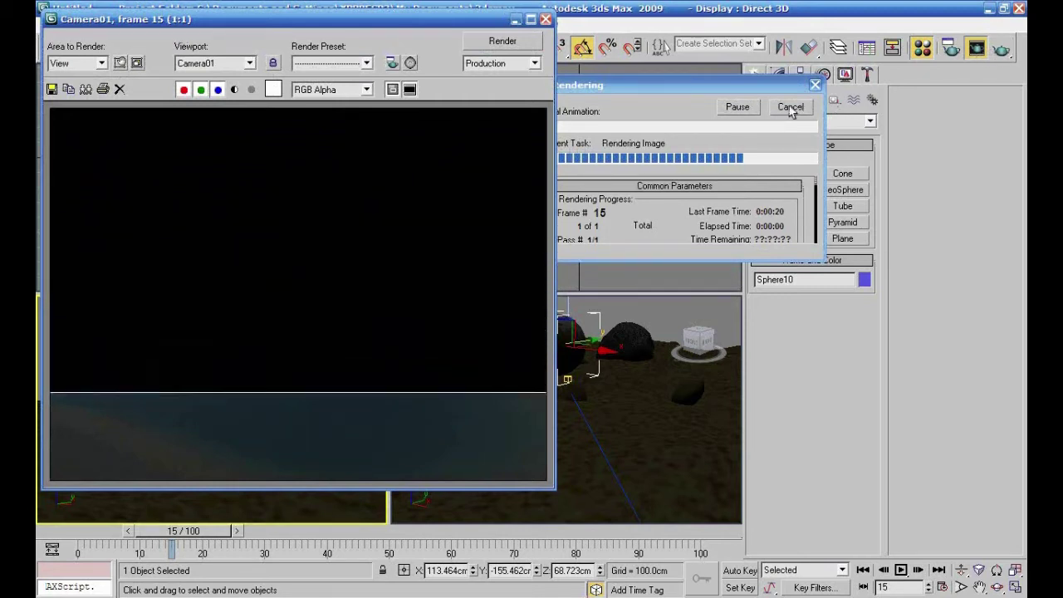
Render the camera view again with the Material Editor moved aside, and stop the render
{"action": "left_click", "coordinate": [546, 18]}
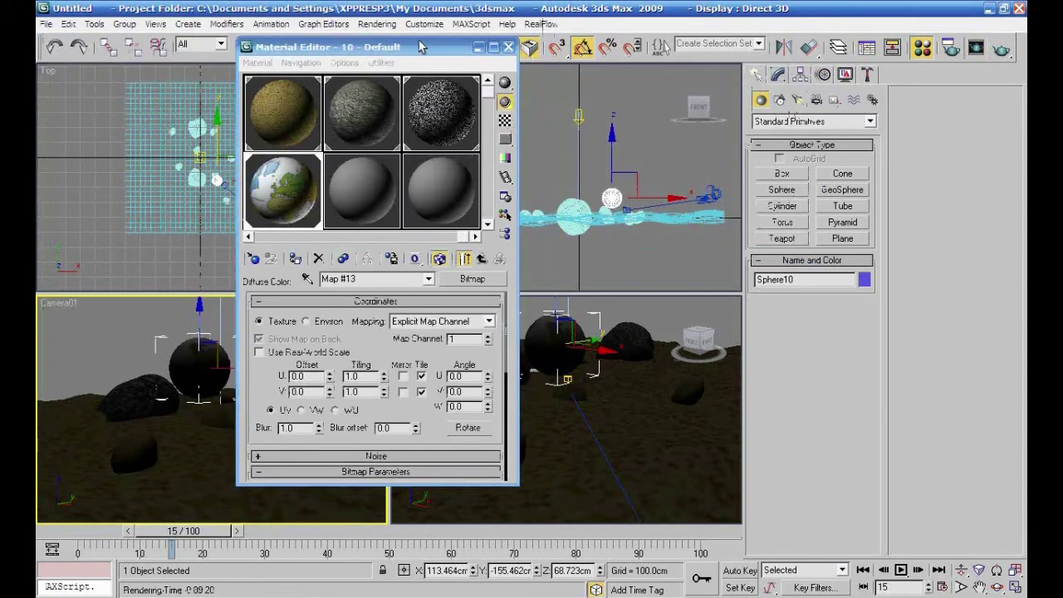
{"action": "left_click_drag", "start_coordinate": [415, 51], "coordinate": [509, 54]}
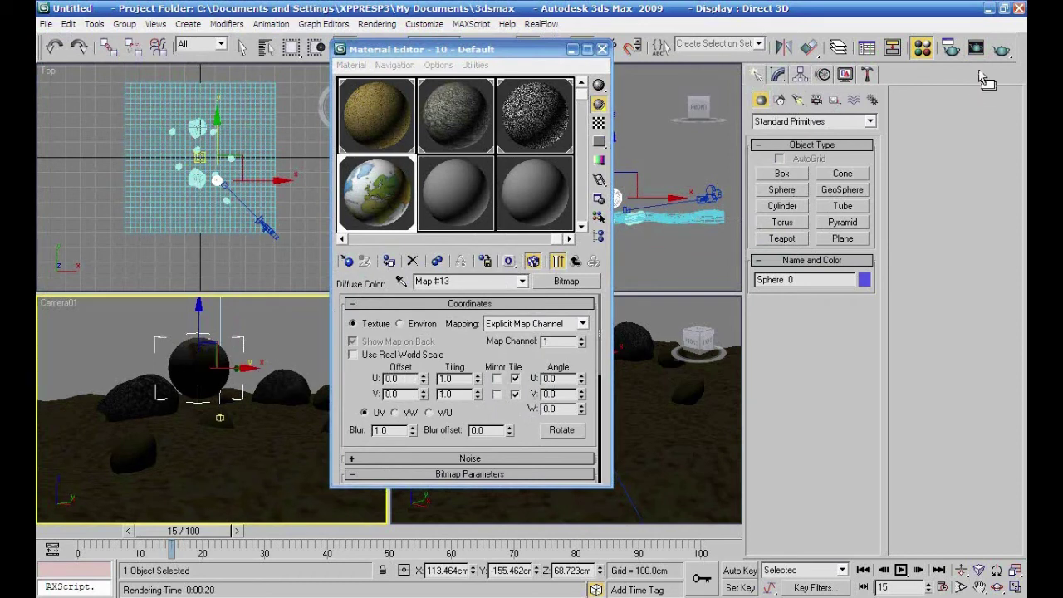
{"action": "left_click", "coordinate": [1002, 50]}
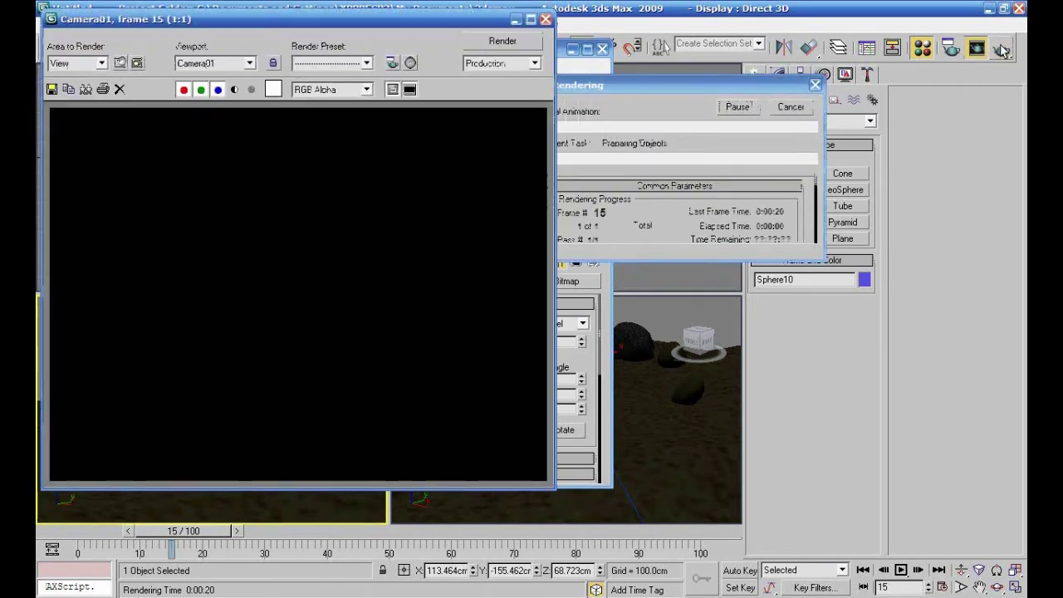
{"action": "left_click", "coordinate": [810, 106]}
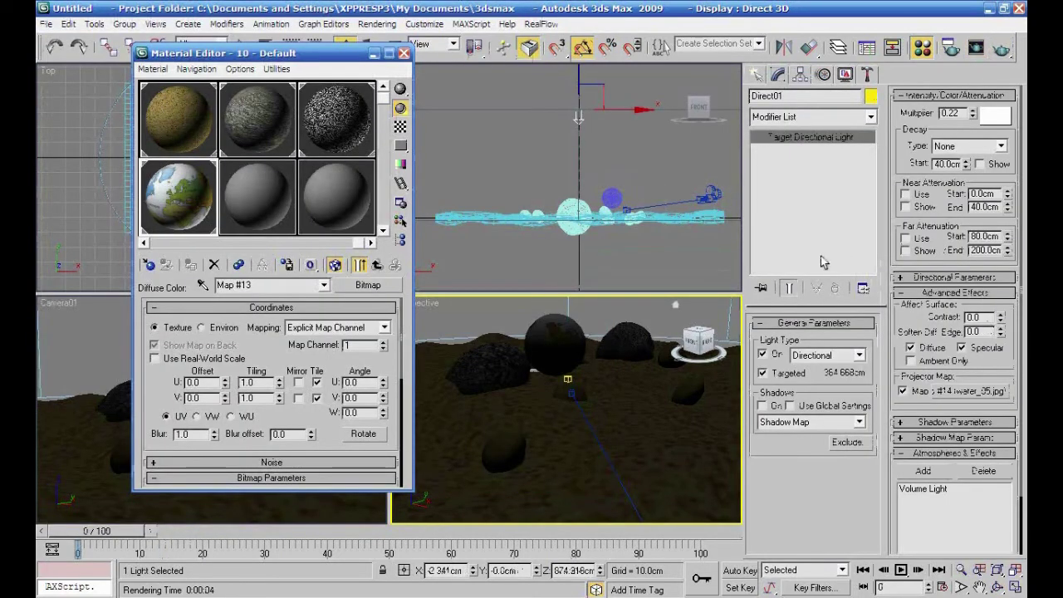
Assign a new Bitmap map using the water_05 image as the directional light's projector map
{"action": "left_click", "coordinate": [613, 17]}
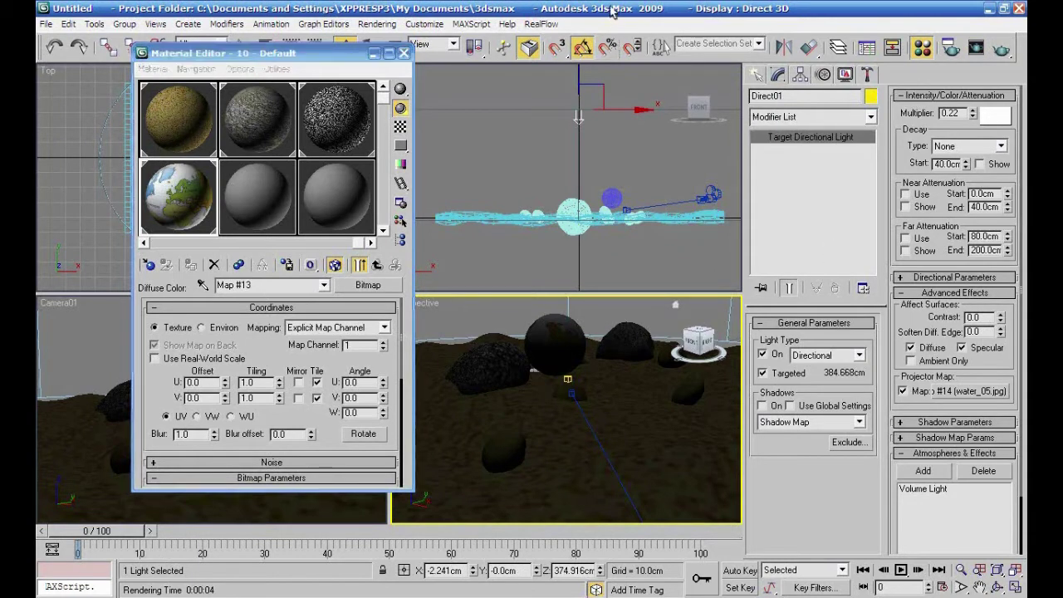
{"action": "left_click", "coordinate": [578, 120]}
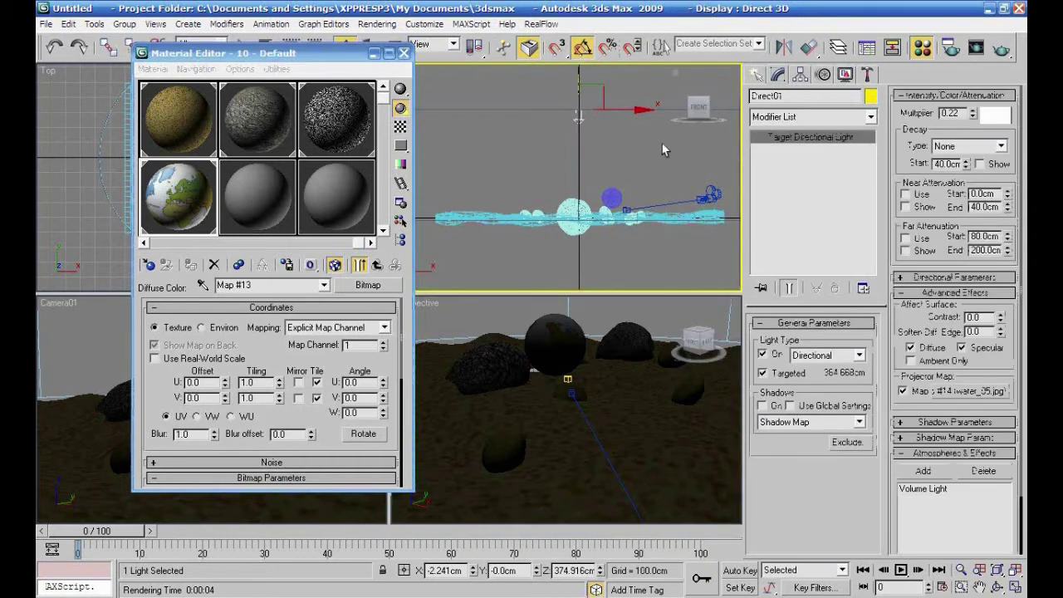
{"action": "scroll", "coordinate": [997, 376], "scroll_direction": "down", "scroll_amount": 2}
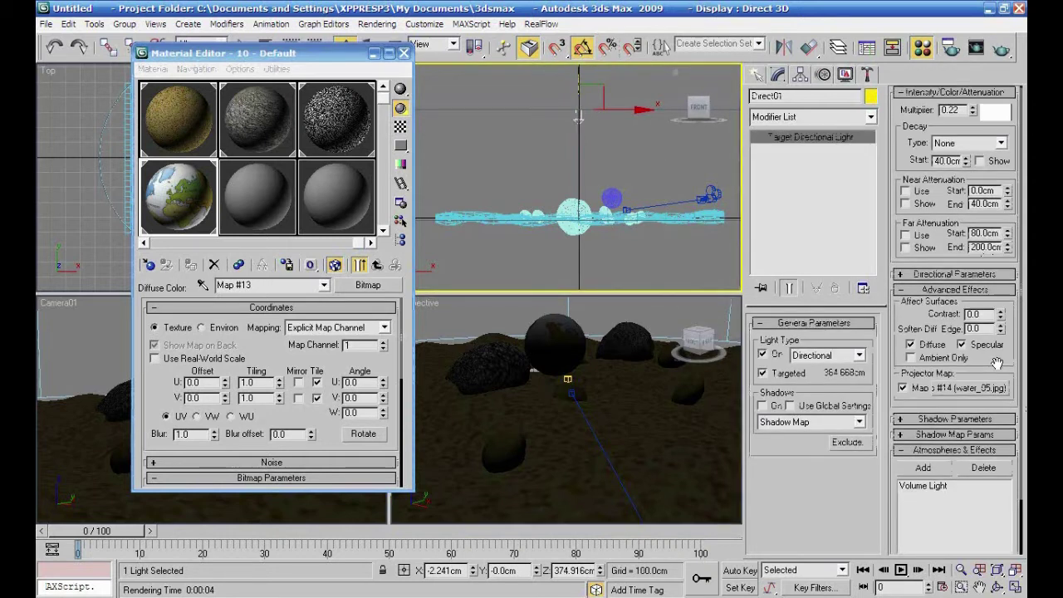
{"action": "left_click", "coordinate": [967, 360]}
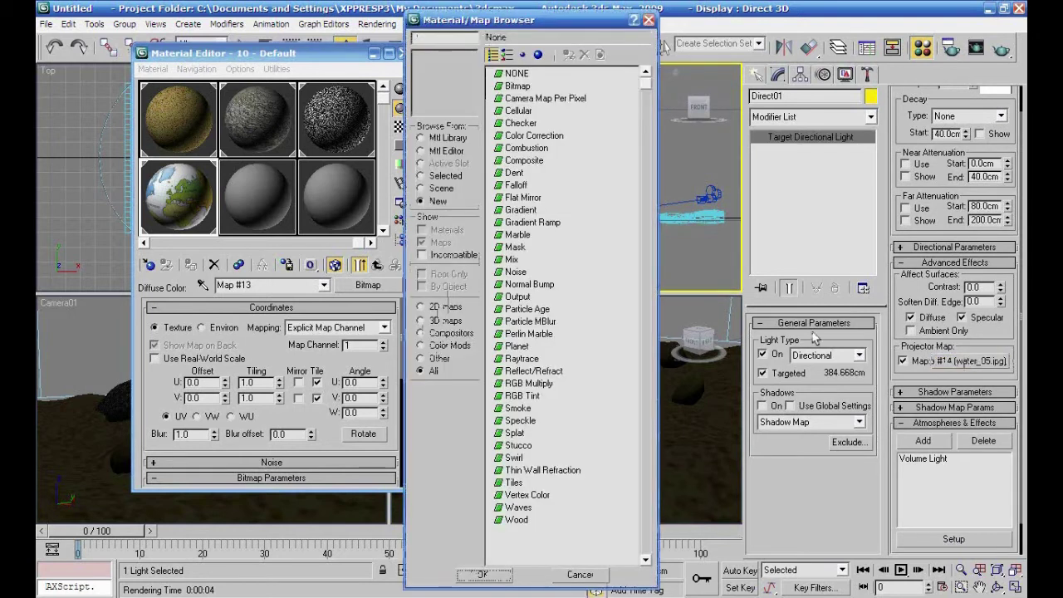
{"action": "left_click", "coordinate": [512, 86]}
{"action": "double_click", "coordinate": [510, 92]}
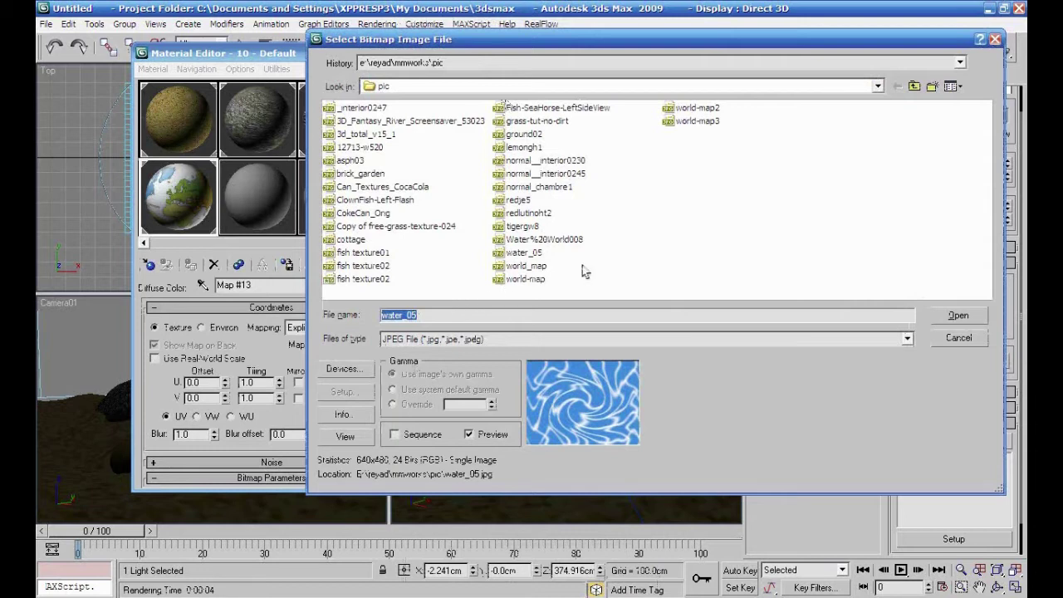
{"action": "left_click", "coordinate": [951, 87]}
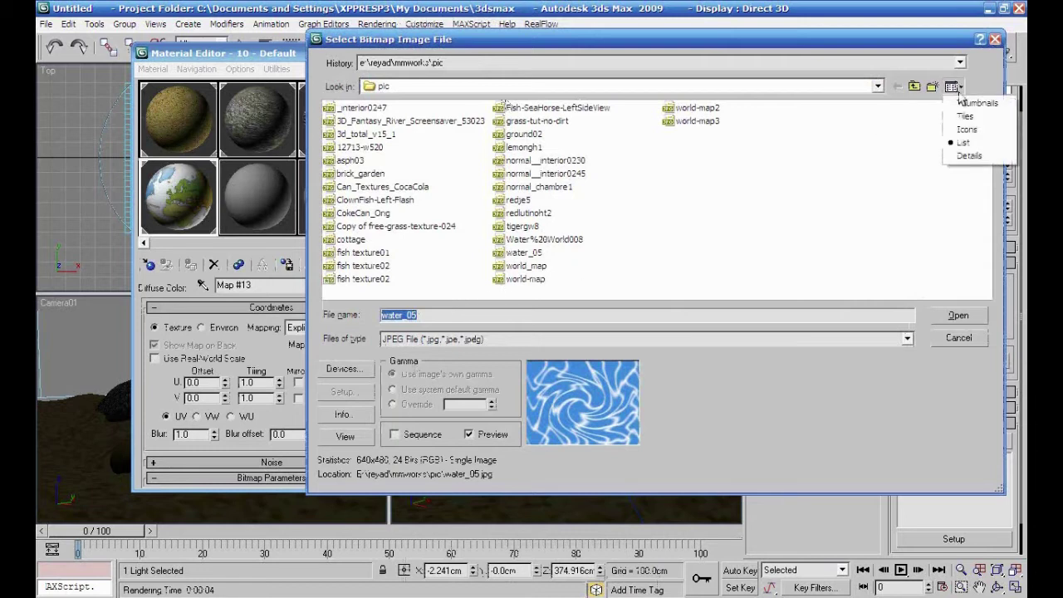
{"action": "left_click", "coordinate": [963, 315]}
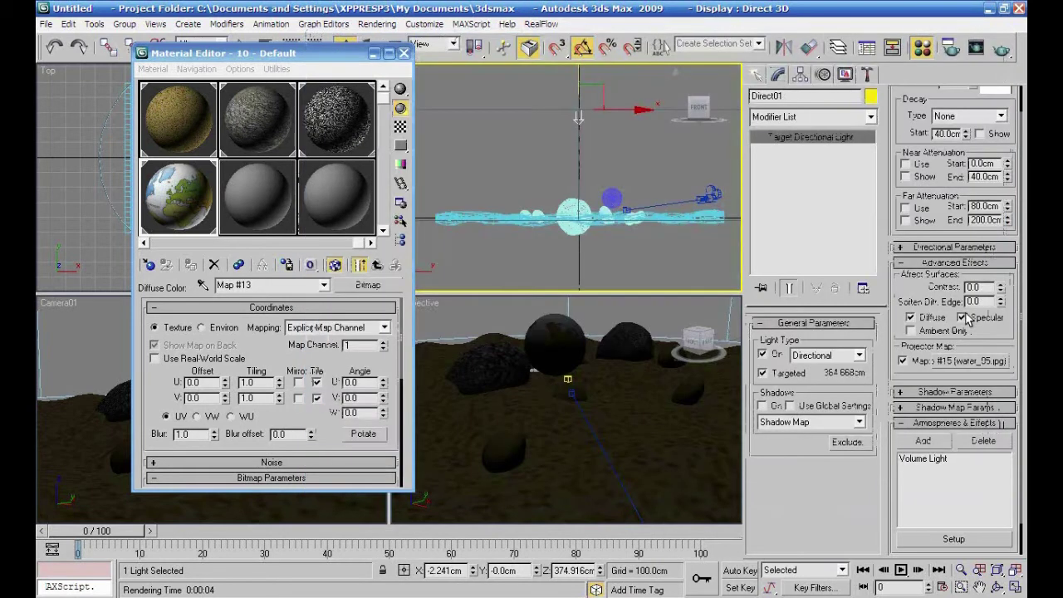
Test-render the Perspective view with the water projector, then stop the render and close its window
{"action": "right_click", "coordinate": [639, 349]}
{"action": "left_click", "coordinate": [1002, 50]}
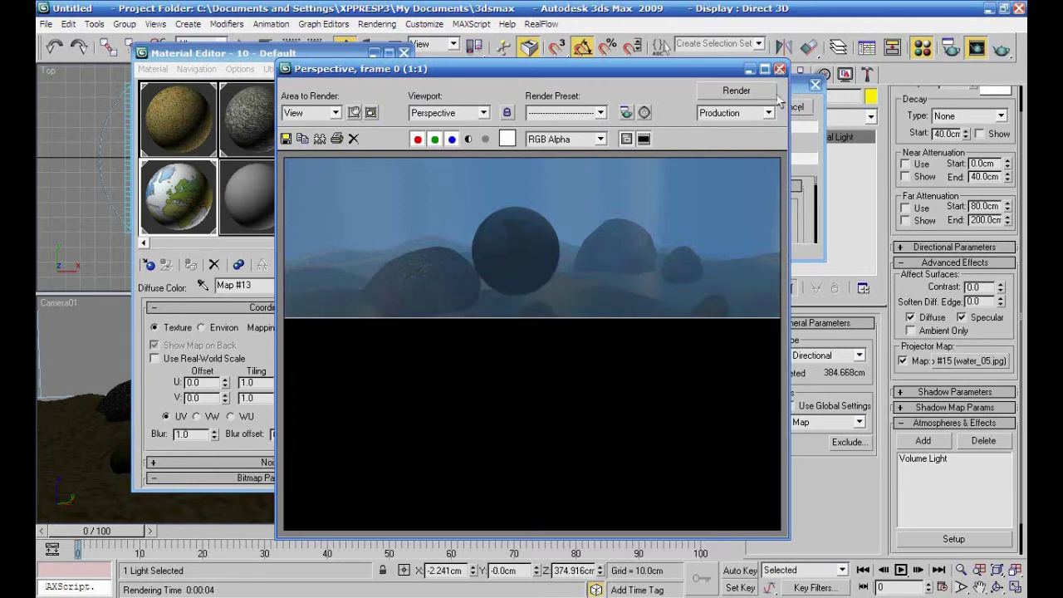
{"action": "left_click", "coordinate": [802, 108]}
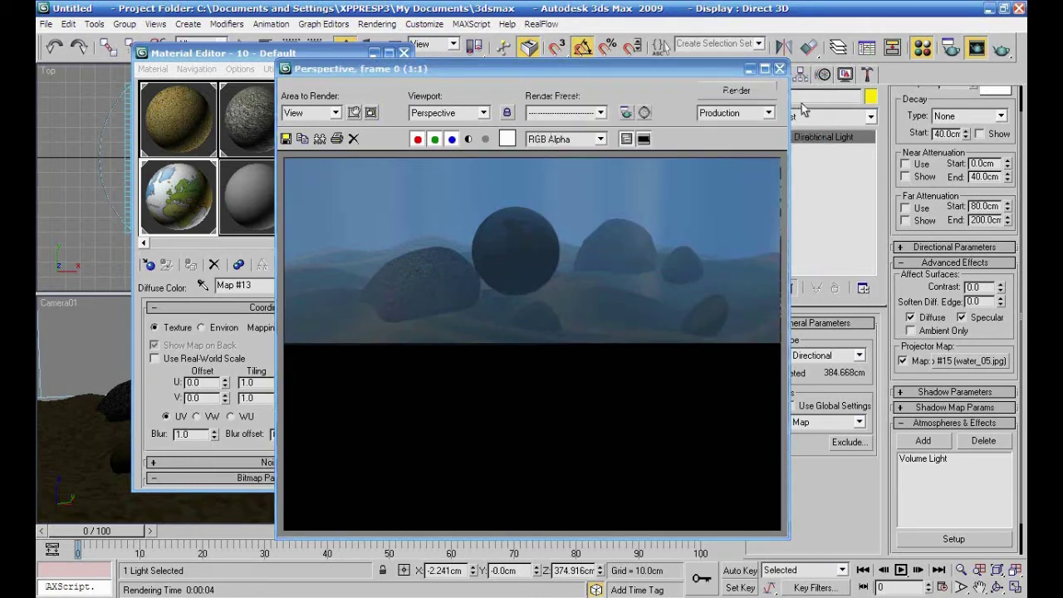
{"action": "left_click", "coordinate": [780, 68]}
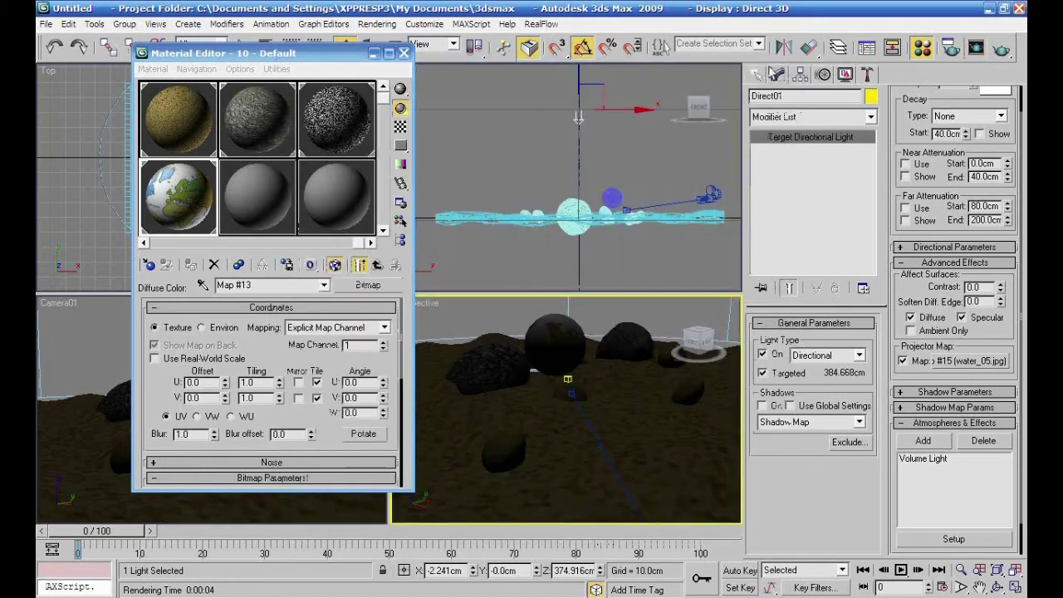
Set Camera01 as the view to render and lock it in the render setup
{"action": "left_click", "coordinate": [950, 48]}
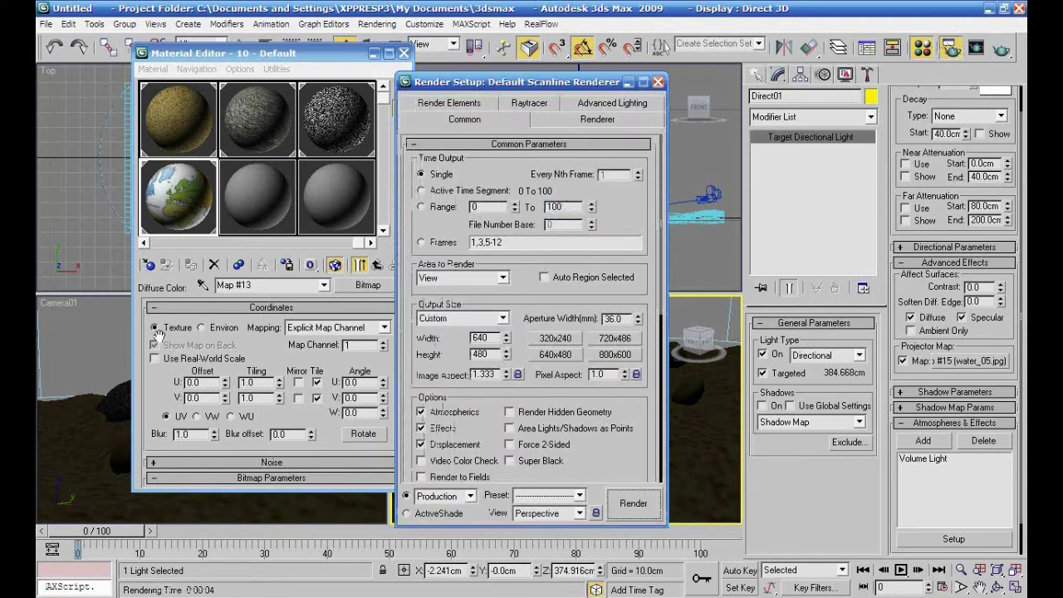
{"action": "left_click", "coordinate": [79, 353]}
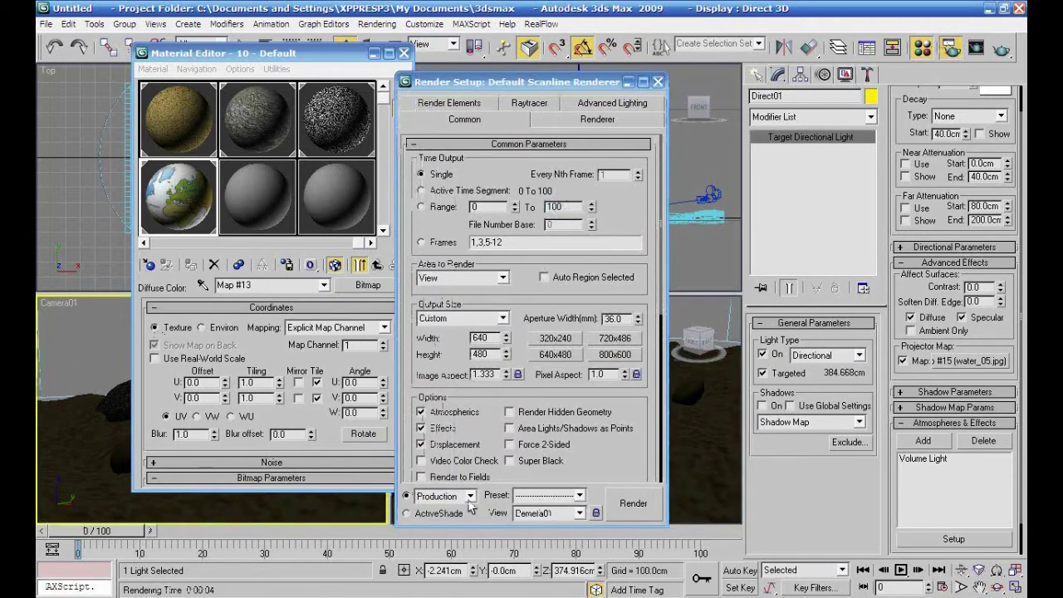
{"action": "left_click", "coordinate": [595, 514]}
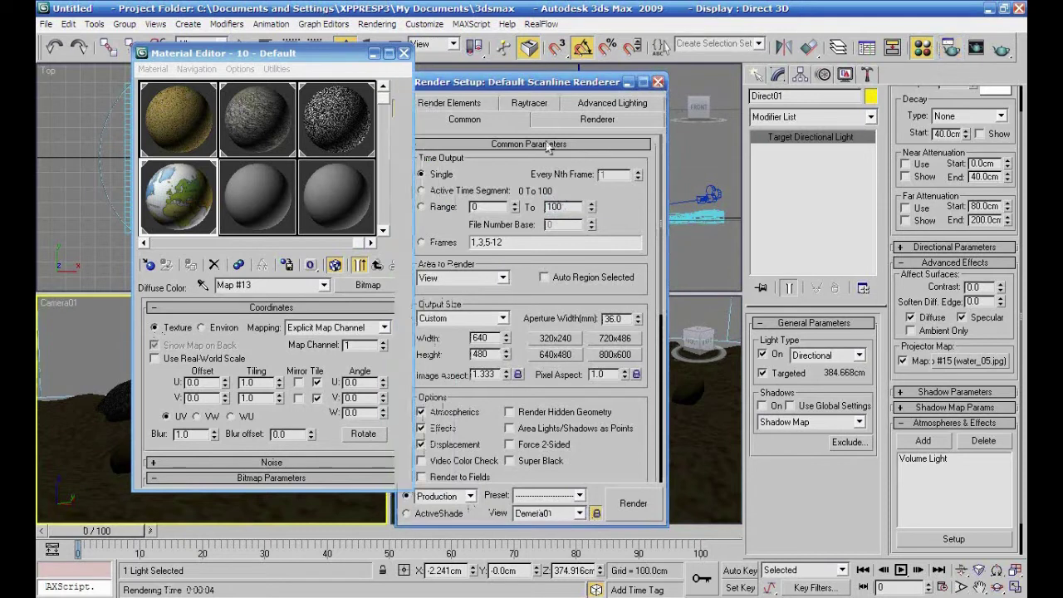
{"action": "left_click", "coordinate": [659, 83]}
Move the Material Editor off the camera view, render Camera01 and stop the render partway
{"action": "left_click_drag", "start_coordinate": [279, 59], "coordinate": [472, 55]}
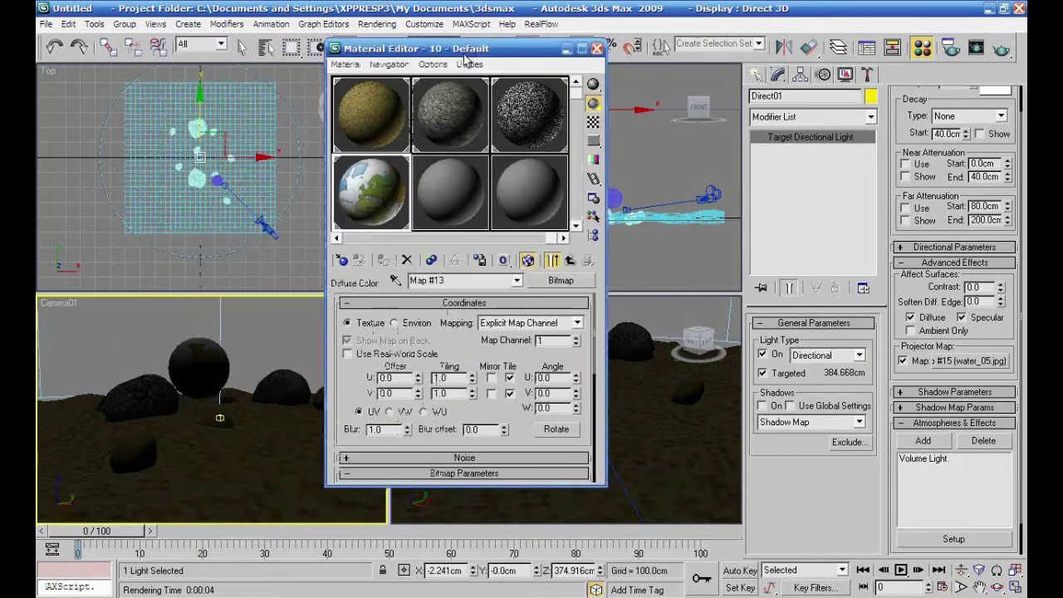
{"action": "left_click", "coordinate": [1002, 50]}
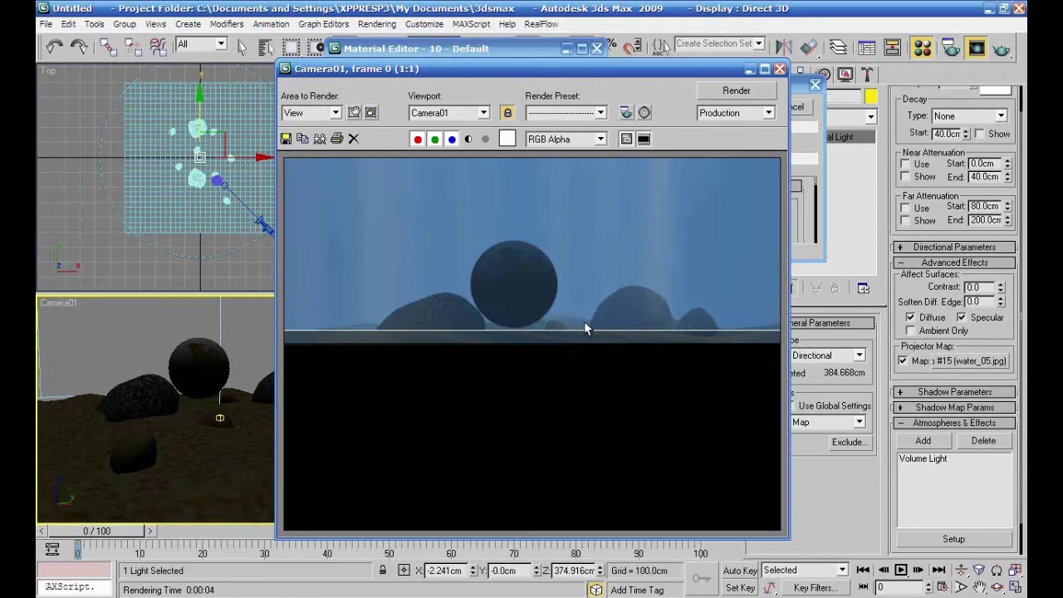
{"action": "left_click", "coordinate": [802, 110]}
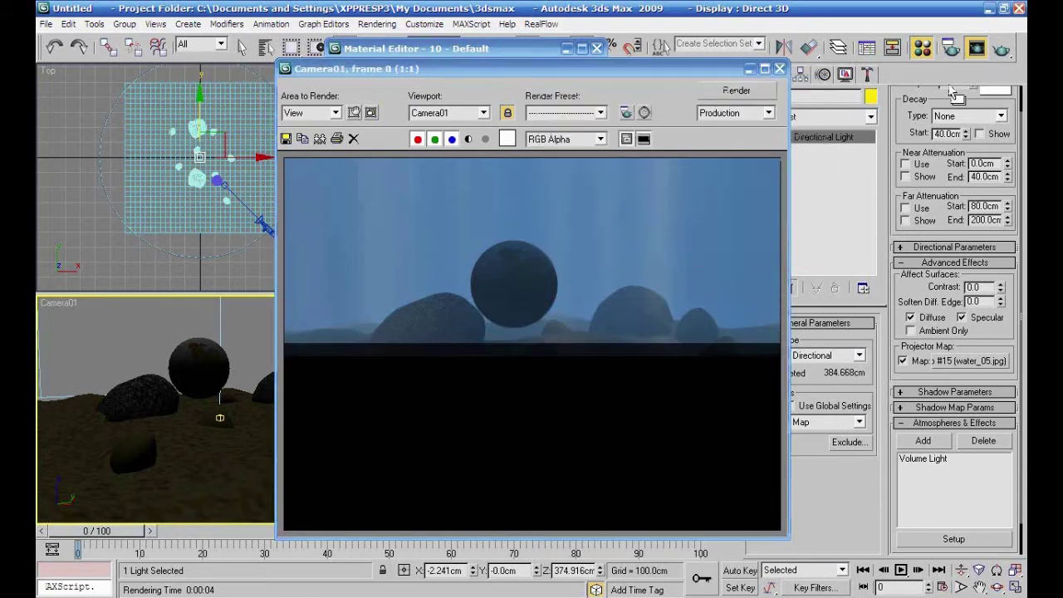
Raise the world-map material's self-illumination to 100 and render the camera view to check the glowing sphere
{"action": "left_click", "coordinate": [925, 49]}
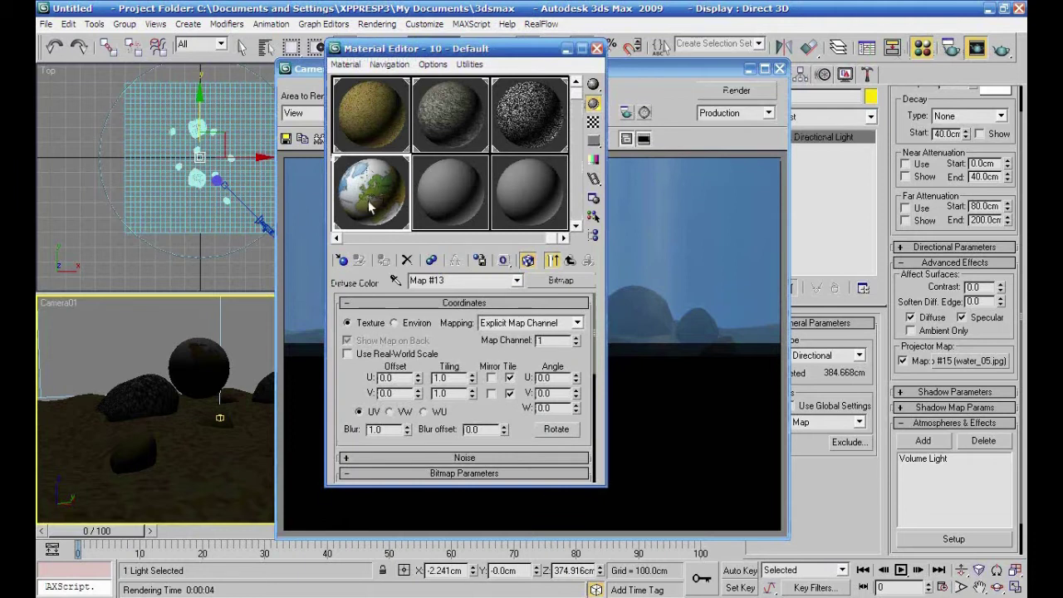
{"action": "left_click", "coordinate": [551, 260]}
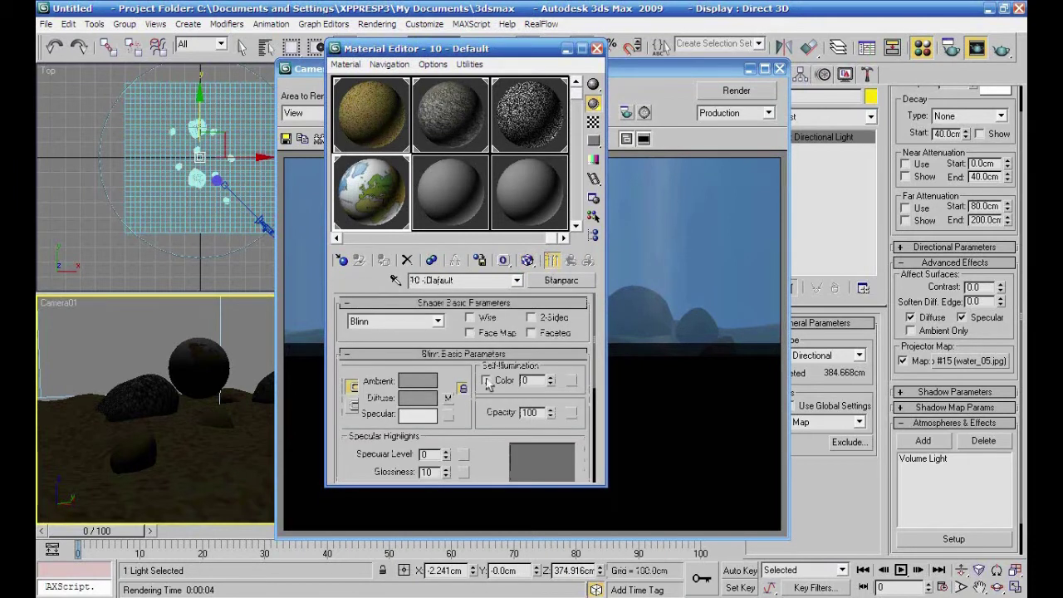
{"action": "left_click_drag", "start_coordinate": [549, 384], "coordinate": [548, 375]}
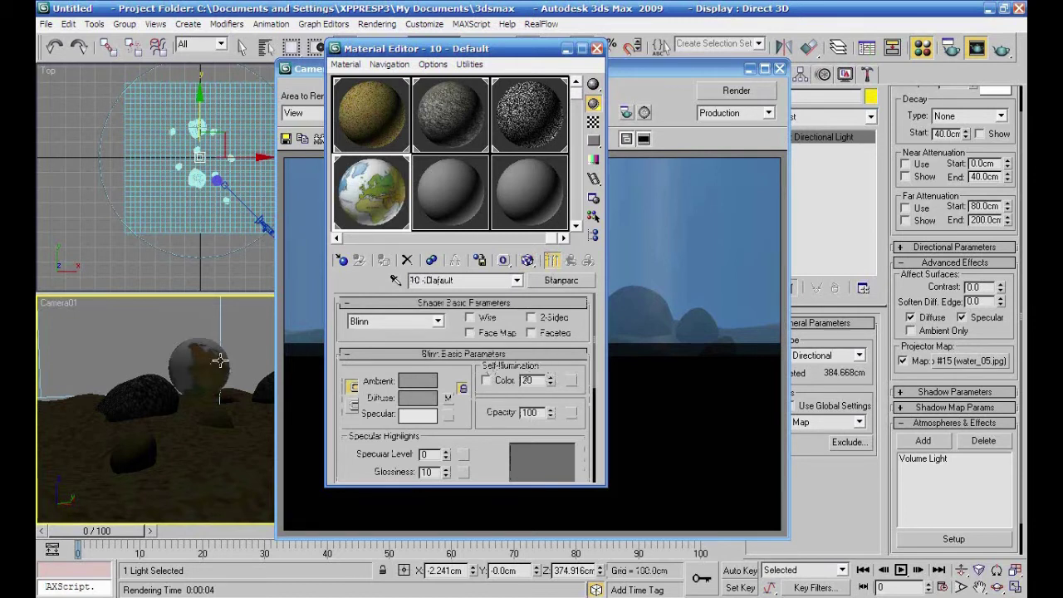
{"action": "left_click_drag", "start_coordinate": [550, 383], "coordinate": [555, 359]}
{"action": "left_click", "coordinate": [124, 324]}
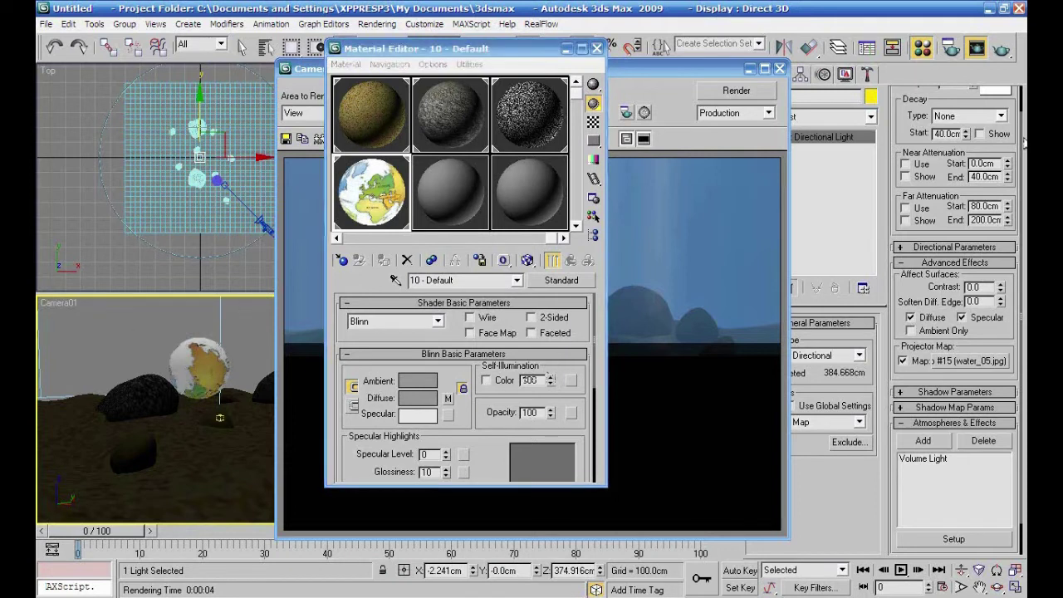
{"action": "left_click", "coordinate": [1000, 50]}
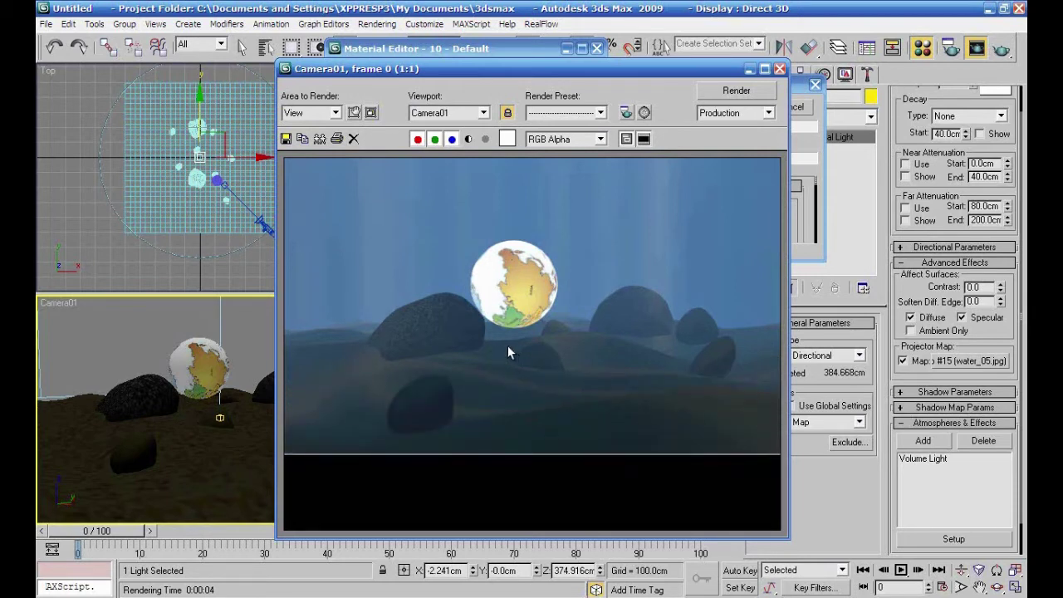
{"action": "left_click", "coordinate": [781, 69]}
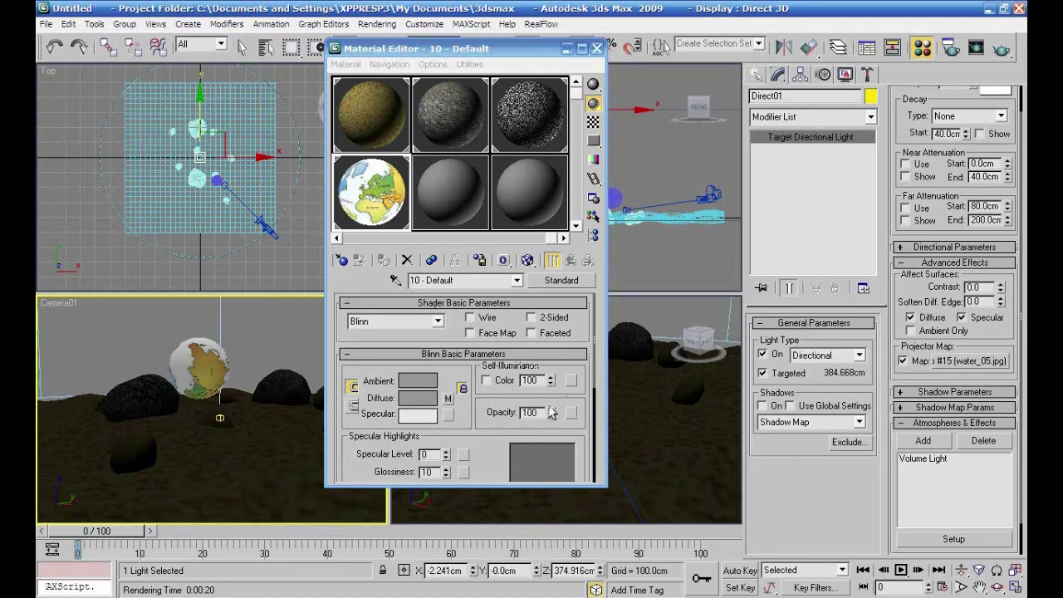
Lower the world-map material's self-illumination to about 80 and close the Material Editor
{"action": "left_click_drag", "start_coordinate": [548, 381], "coordinate": [547, 398]}
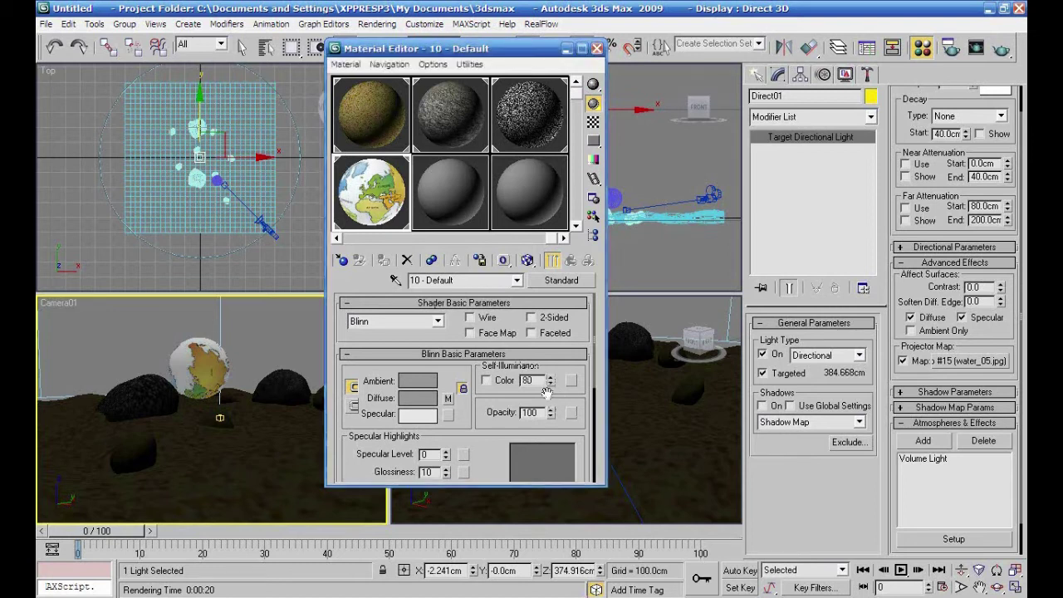
{"action": "left_click", "coordinate": [597, 48]}
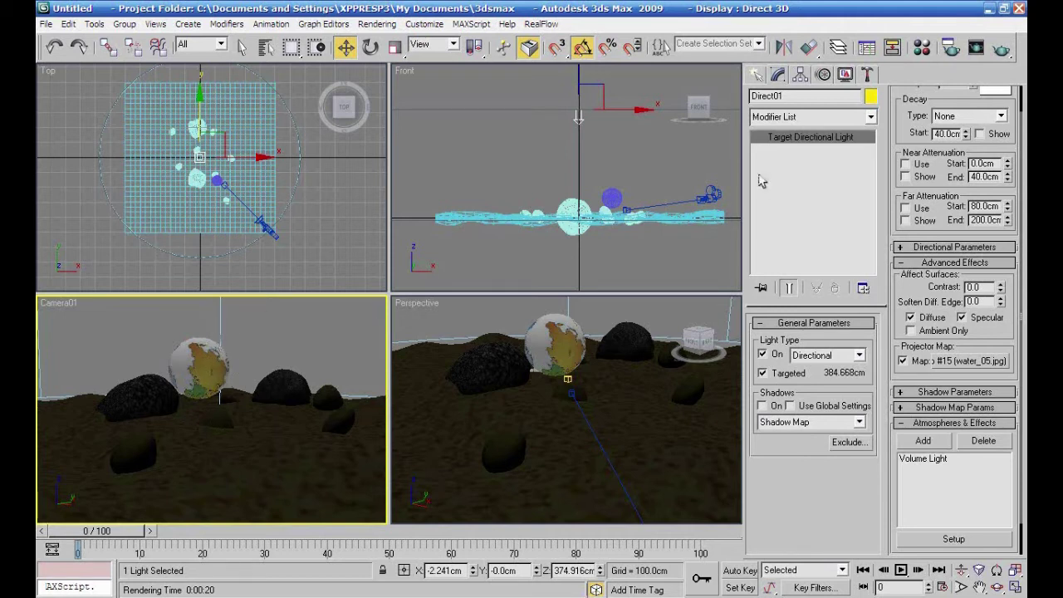
Create a PArray particle system with an icon size of about 124 cm above the terrain's right side in the Front view
{"action": "left_click", "coordinate": [756, 77]}
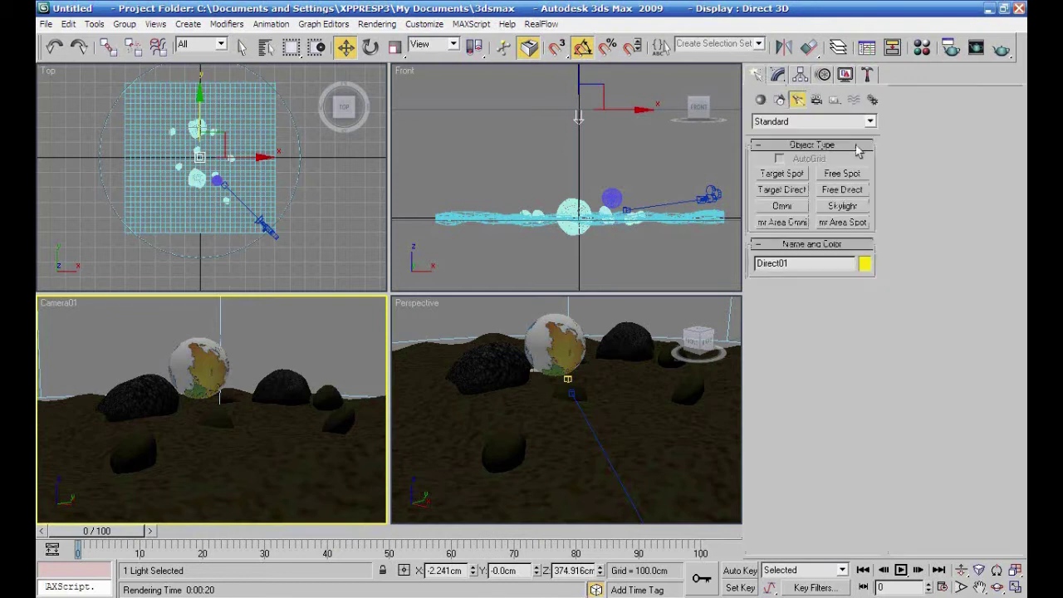
{"action": "left_click", "coordinate": [870, 122]}
{"action": "left_click", "coordinate": [772, 132]}
{"action": "left_click", "coordinate": [760, 100]}
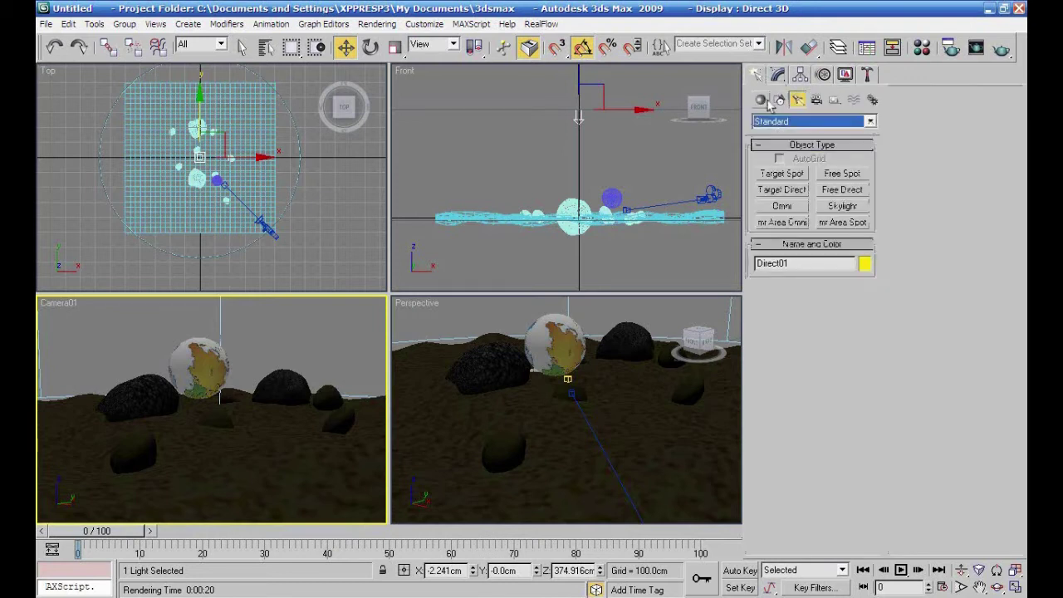
{"action": "left_click", "coordinate": [870, 122]}
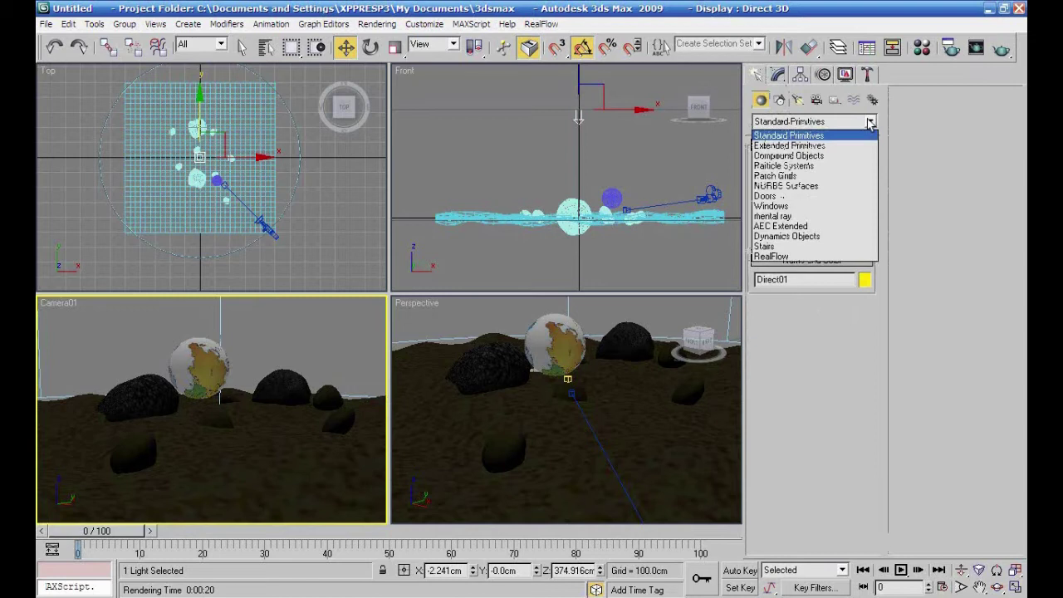
{"action": "left_click", "coordinate": [853, 166]}
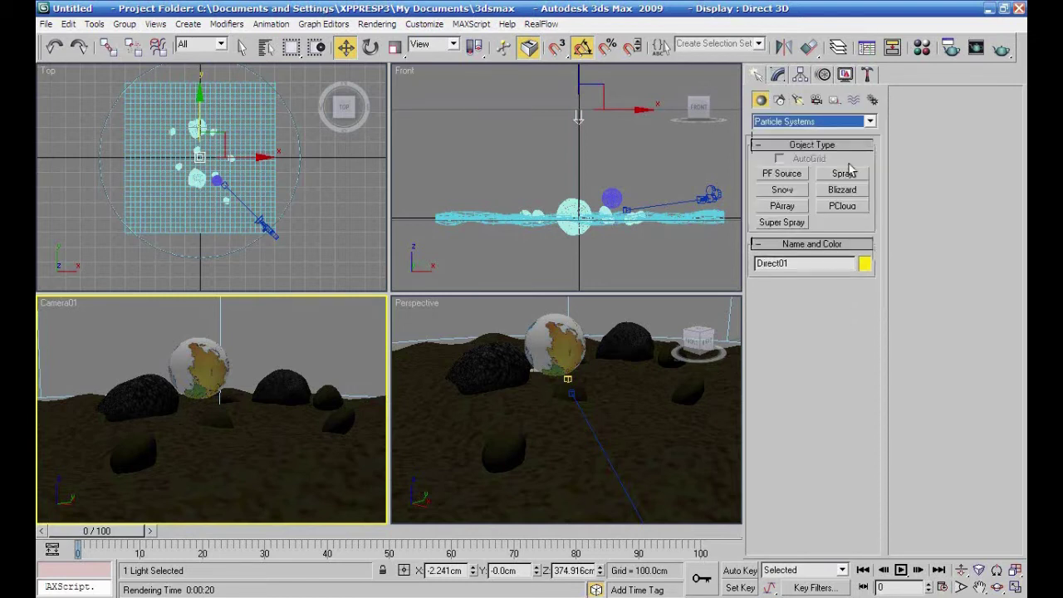
{"action": "left_click", "coordinate": [774, 211]}
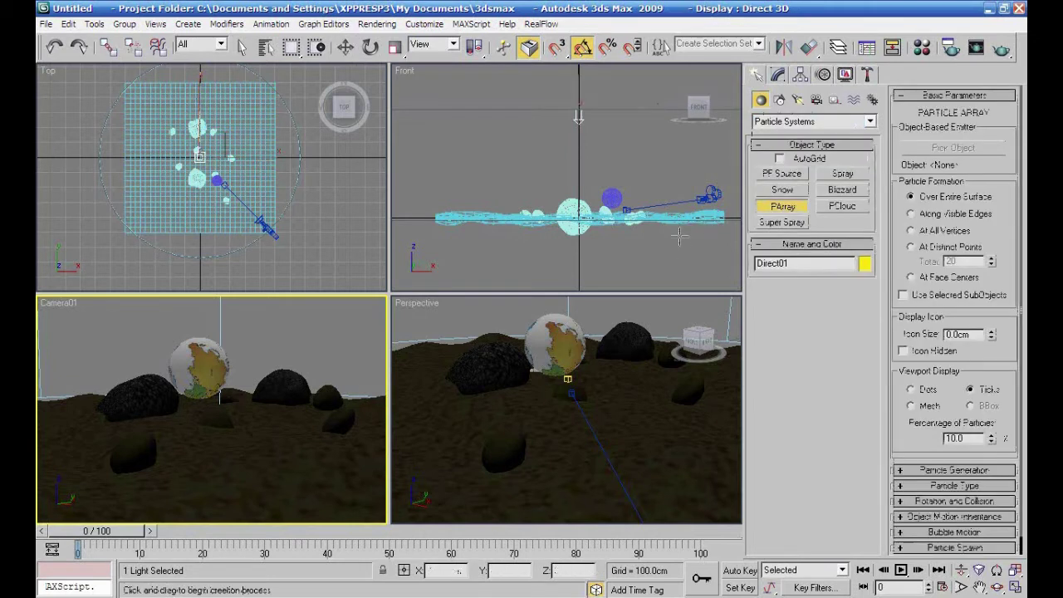
{"action": "left_click_drag", "start_coordinate": [679, 161], "coordinate": [697, 165]}
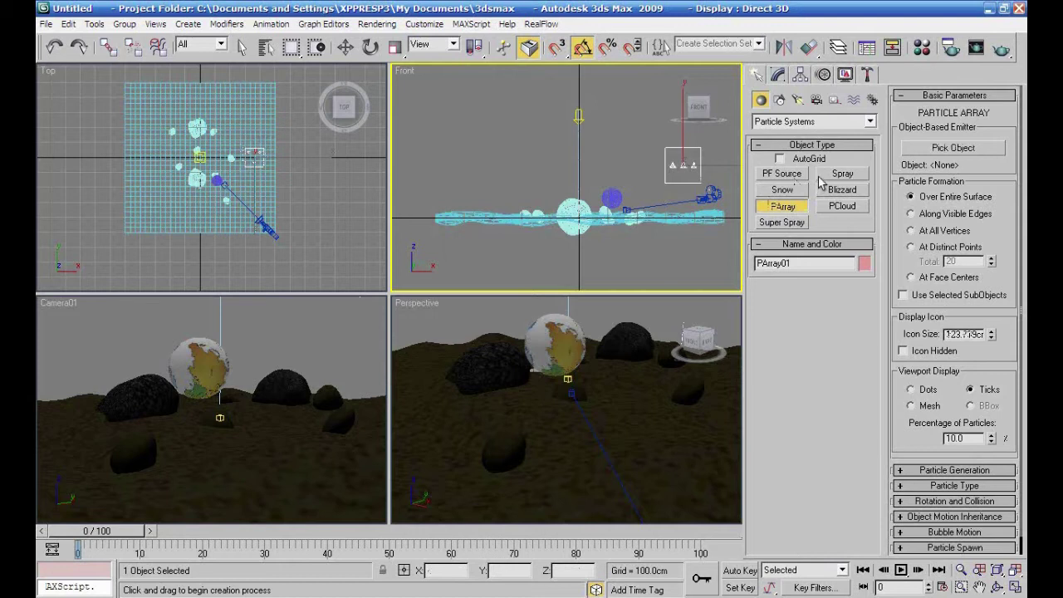
Create a small sphere of about 4.8 cm radius with 24 segments above the world-map sphere in the Front view
{"action": "left_click", "coordinate": [768, 125]}
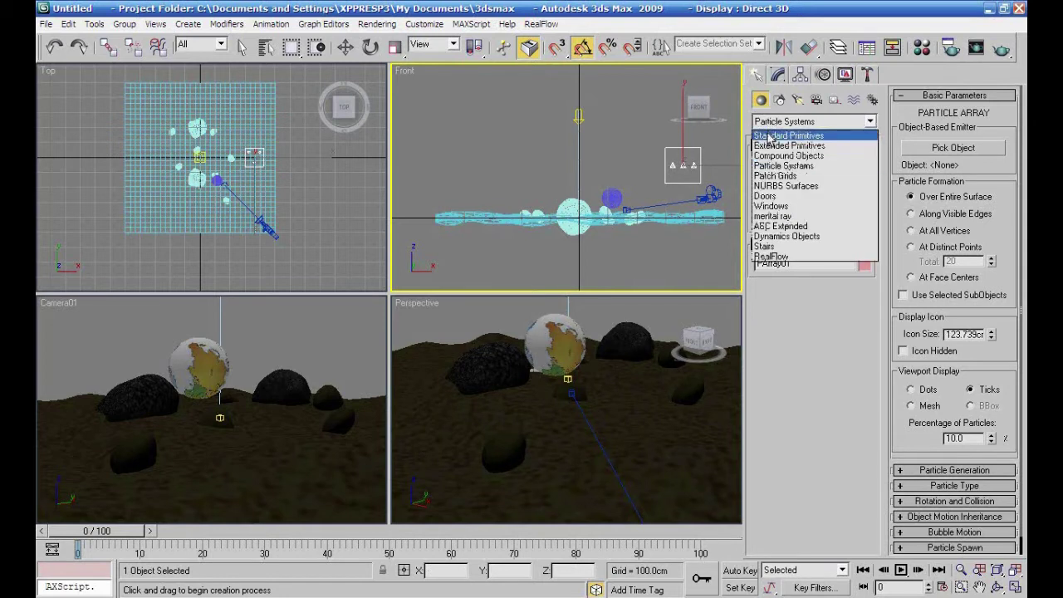
{"action": "left_click", "coordinate": [770, 135]}
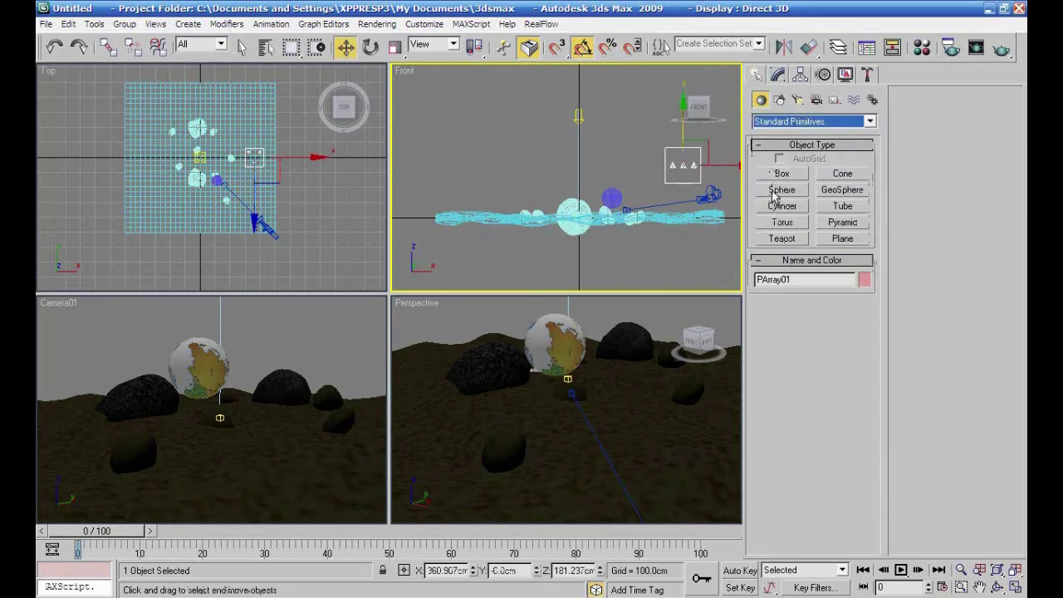
{"action": "left_click", "coordinate": [776, 190]}
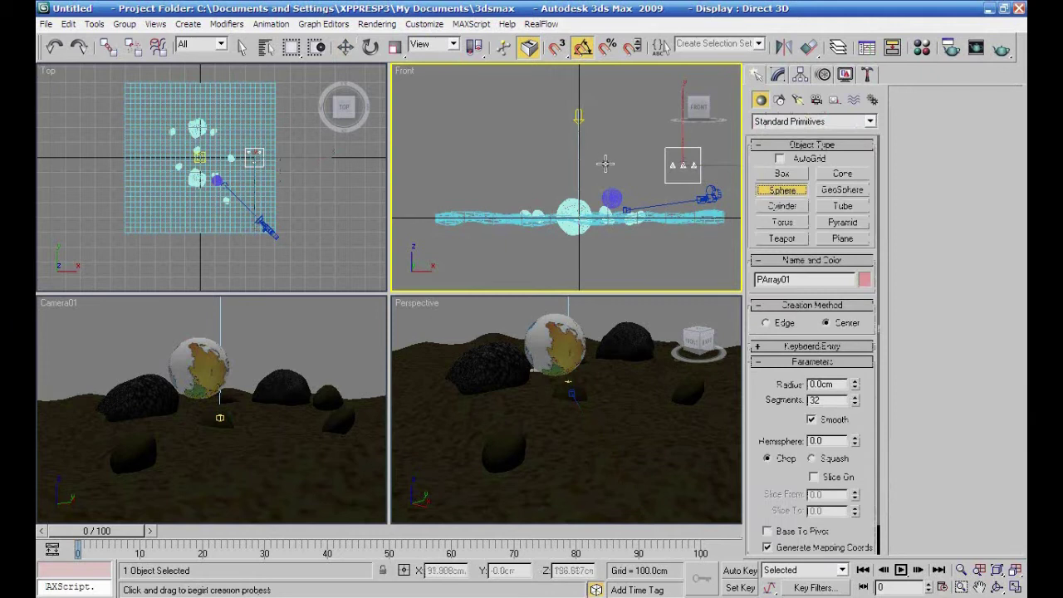
{"action": "scroll", "coordinate": [604, 158], "scroll_direction": "up", "scroll_amount": 3}
{"action": "middle_click_drag", "start_coordinate": [666, 170], "coordinate": [568, 153]}
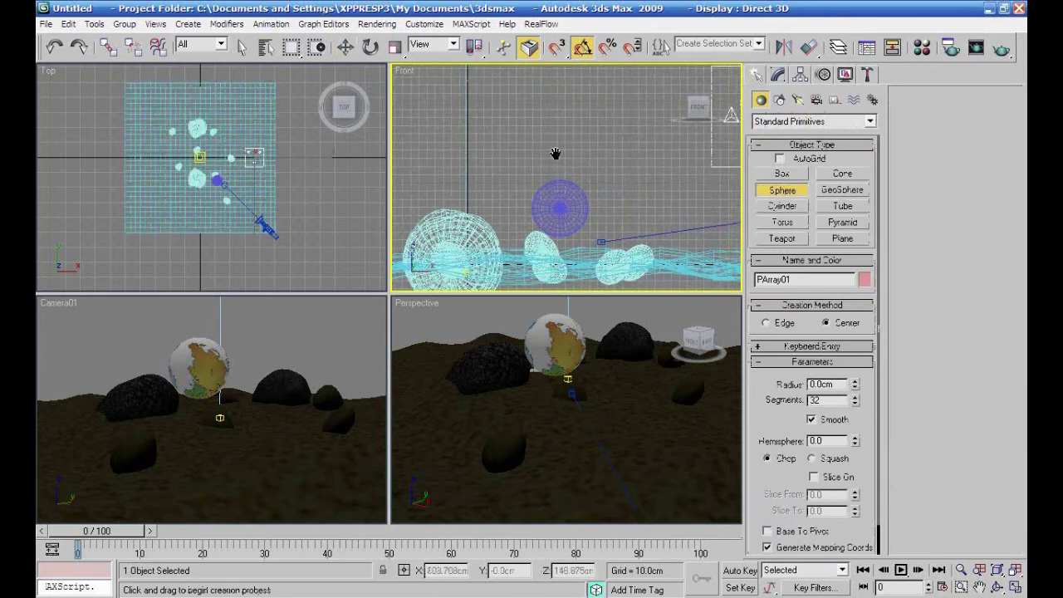
{"action": "left_click_drag", "start_coordinate": [575, 153], "coordinate": [572, 151]}
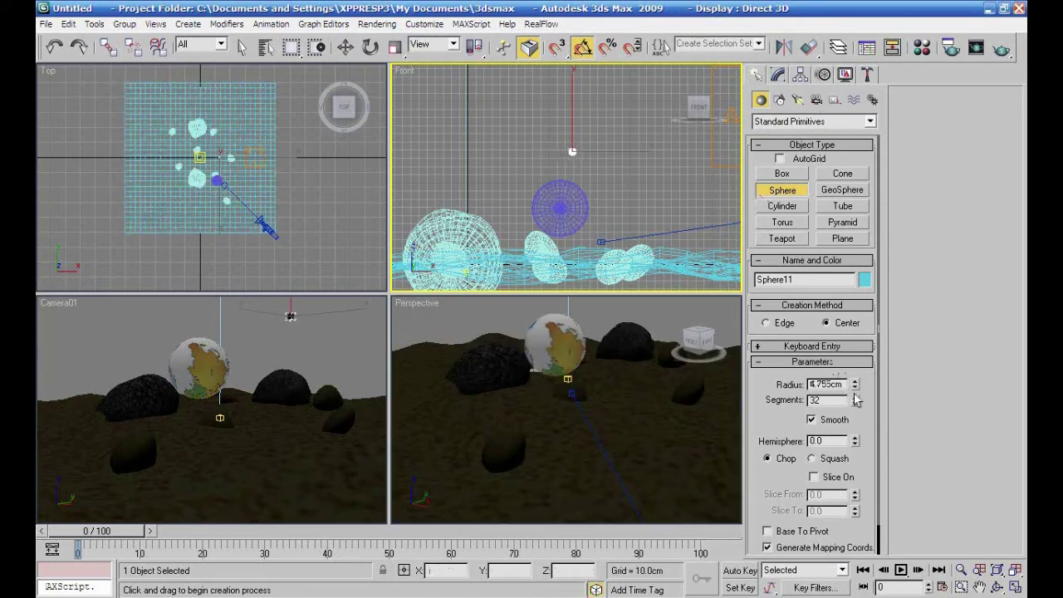
{"action": "left_click_drag", "start_coordinate": [855, 414], "coordinate": [856, 463]}
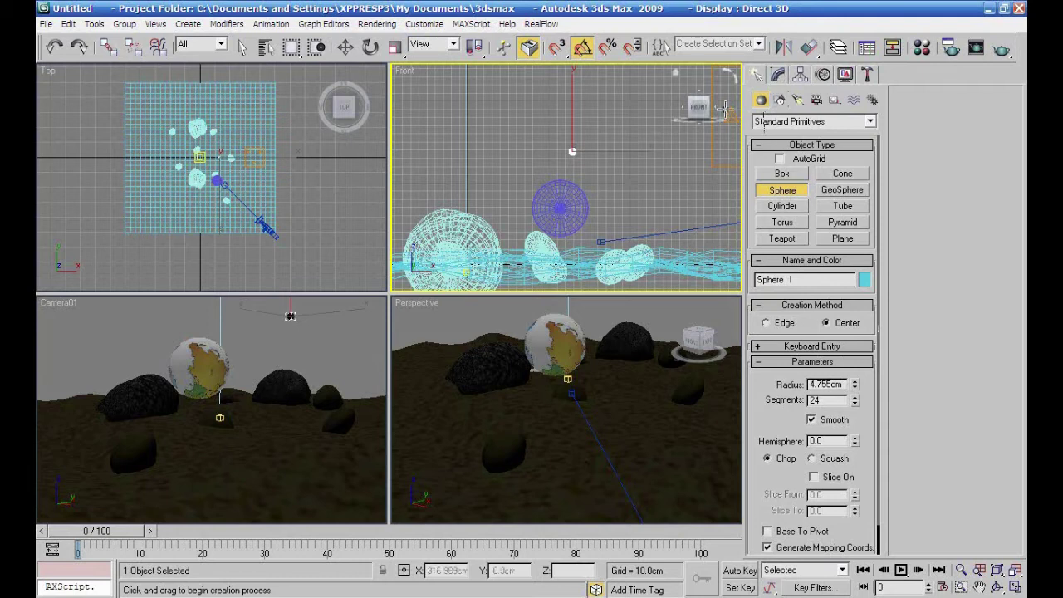
Select the PArray and pick the world-map sphere as its object-based emitter
{"action": "key", "text": "w"}
{"action": "left_click", "coordinate": [712, 159]}
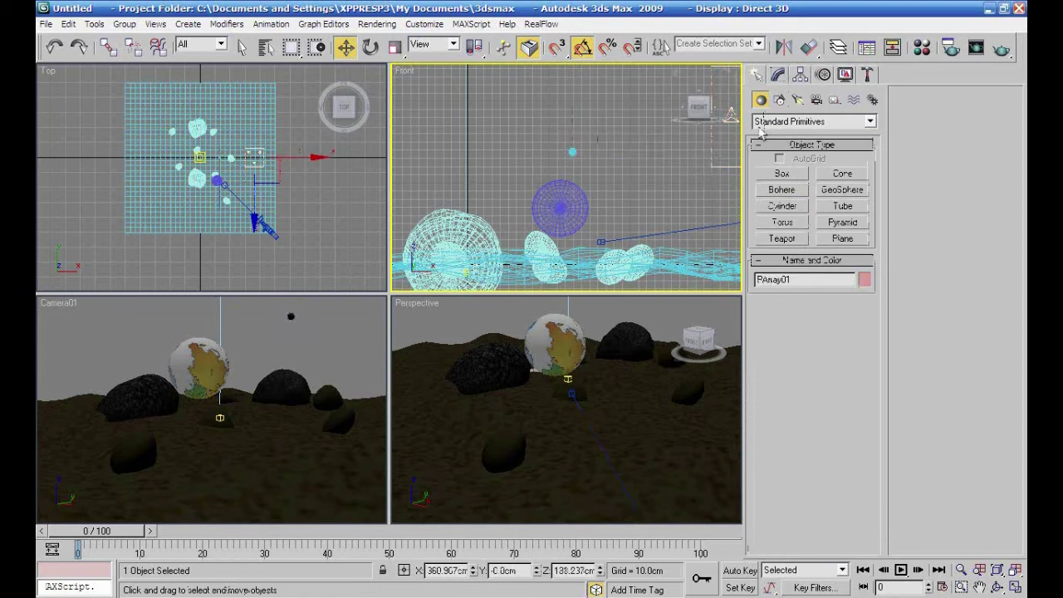
{"action": "left_click", "coordinate": [778, 74]}
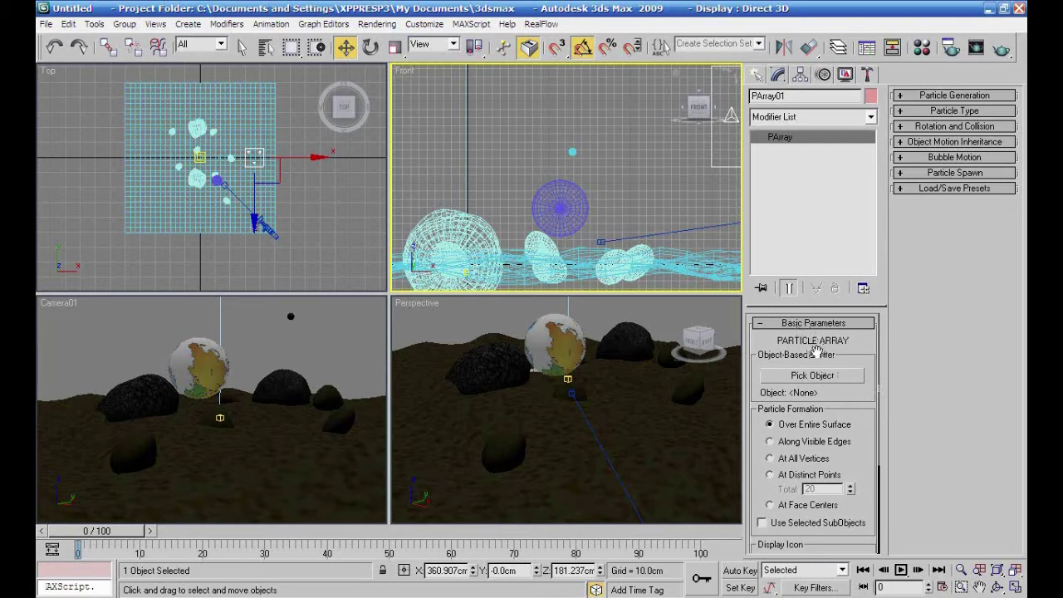
{"action": "left_click", "coordinate": [821, 377]}
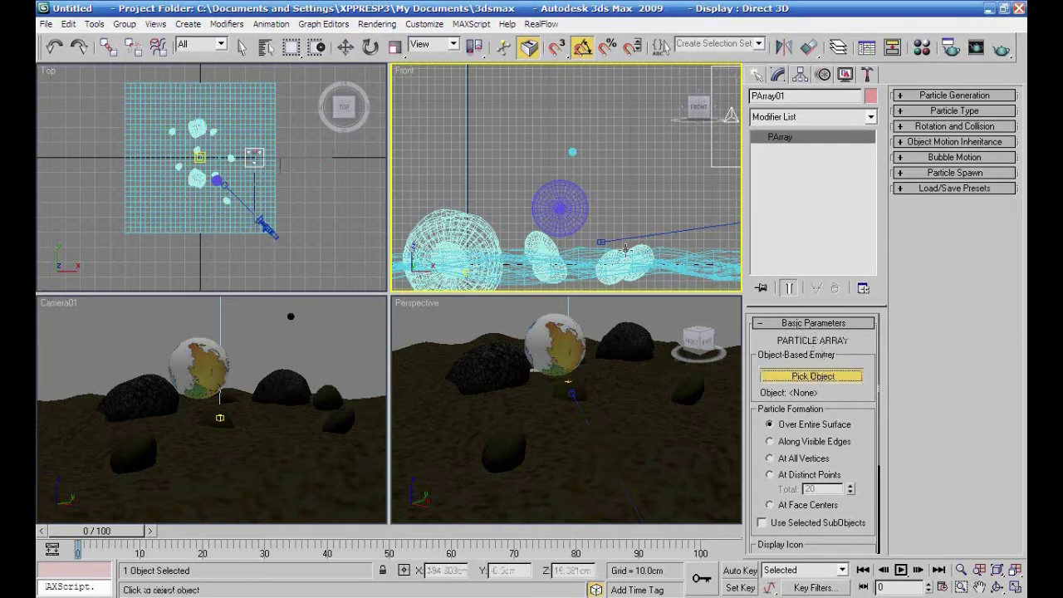
{"action": "left_click", "coordinate": [572, 211]}
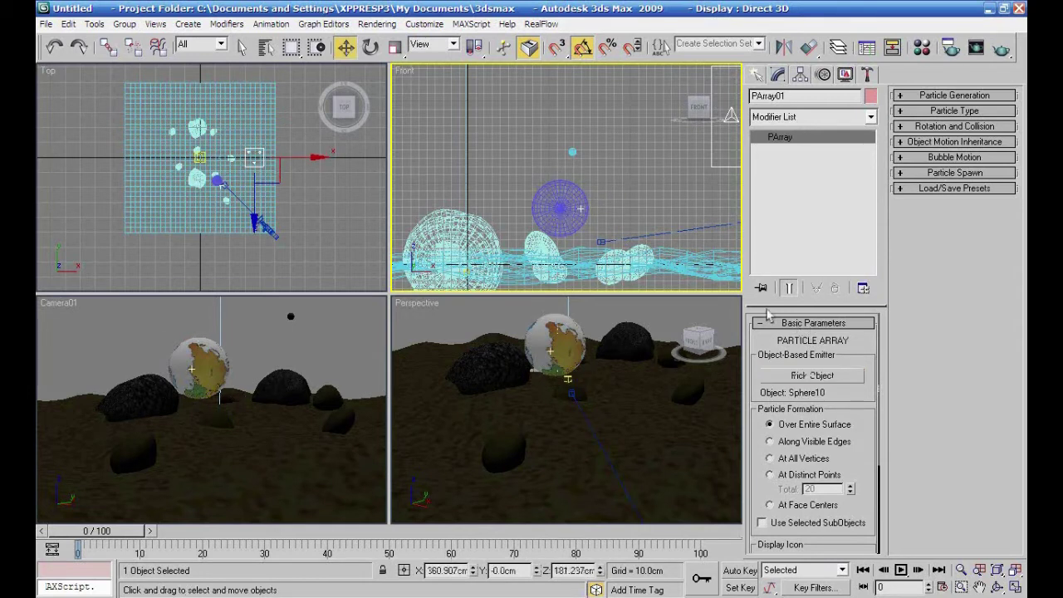
Set the PArray's particle type to Instanced Geometry and pick the small sphere as the instanced object
{"action": "left_click", "coordinate": [904, 97]}
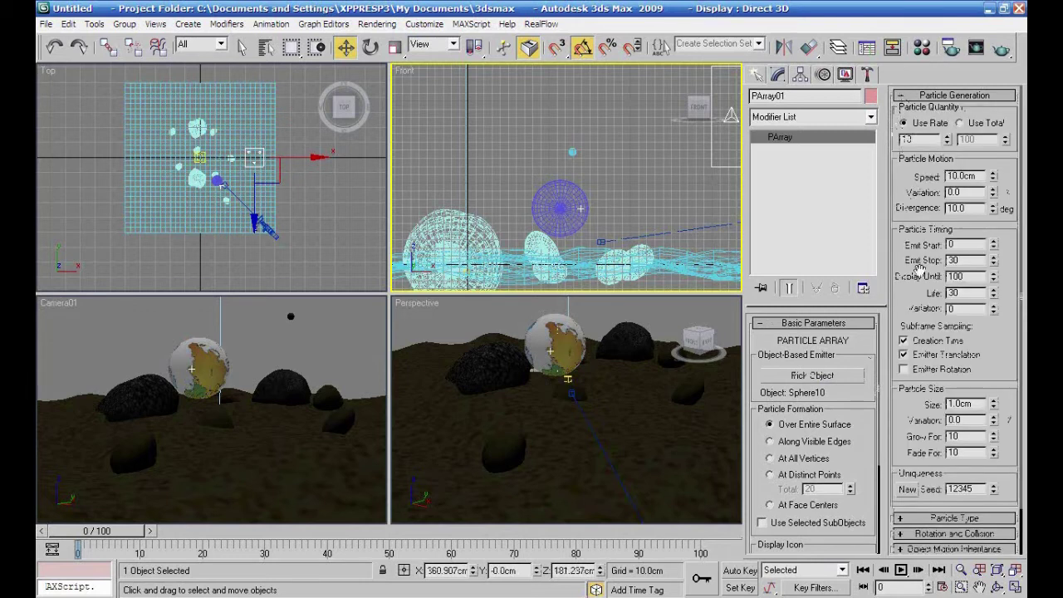
{"action": "left_click_drag", "start_coordinate": [1003, 359], "coordinate": [1005, 278]}
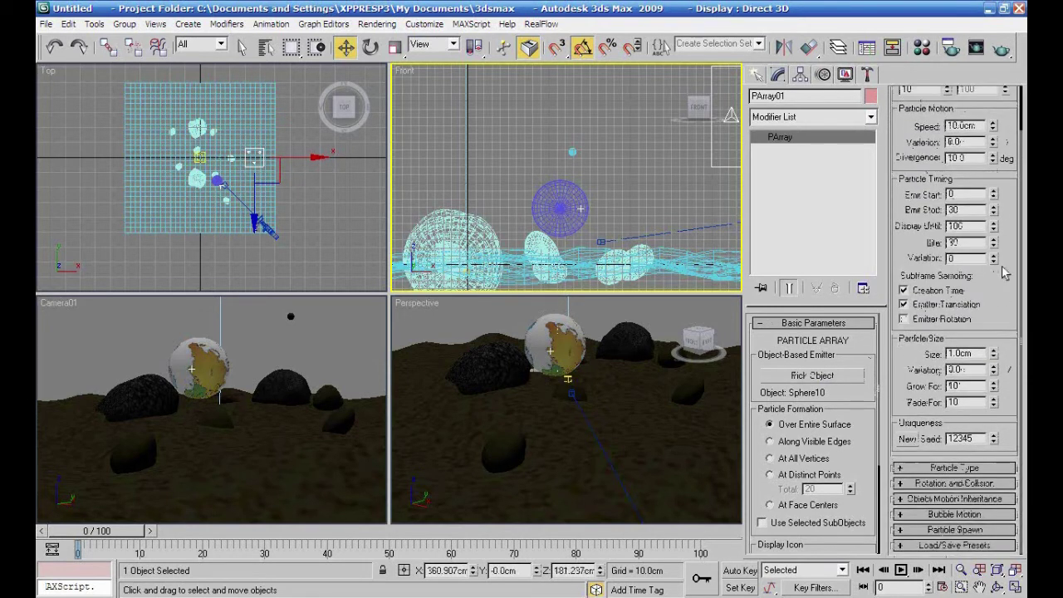
{"action": "left_click", "coordinate": [905, 468]}
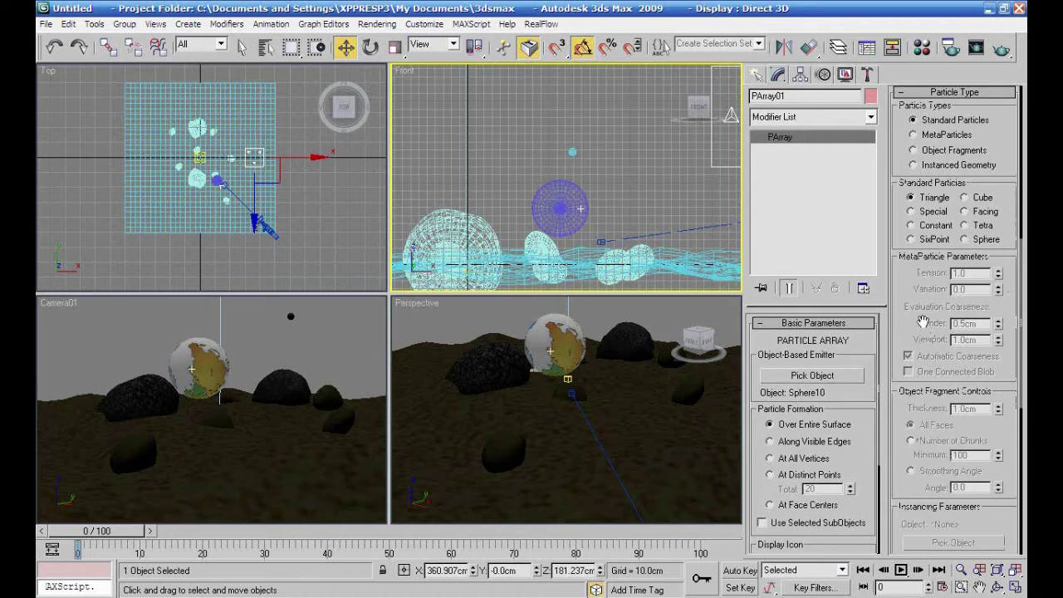
{"action": "scroll", "coordinate": [922, 322], "scroll_direction": "down", "scroll_amount": 1}
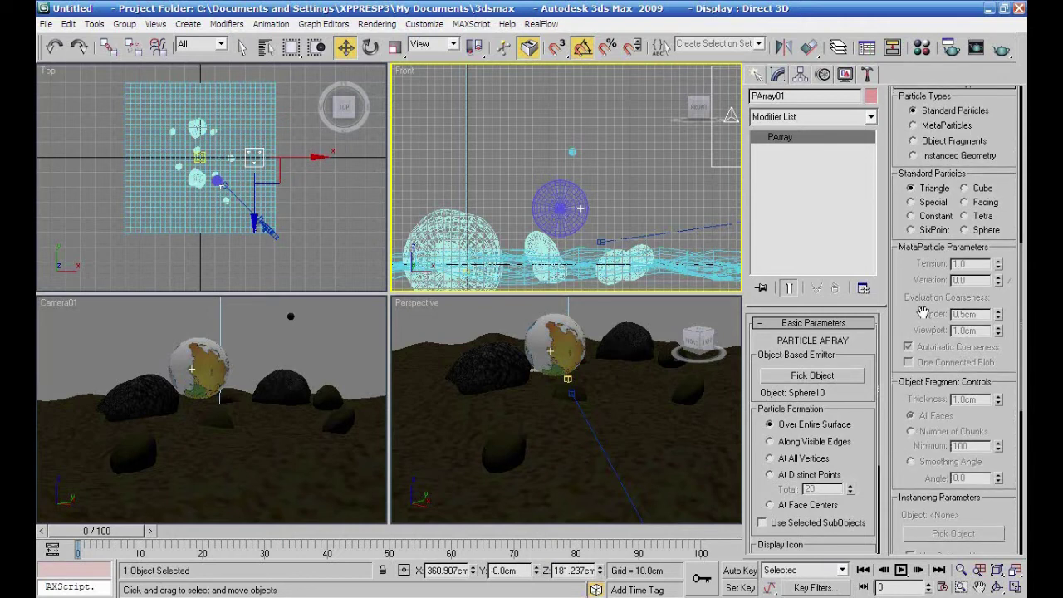
{"action": "left_click", "coordinate": [913, 155]}
{"action": "left_click", "coordinate": [913, 155]}
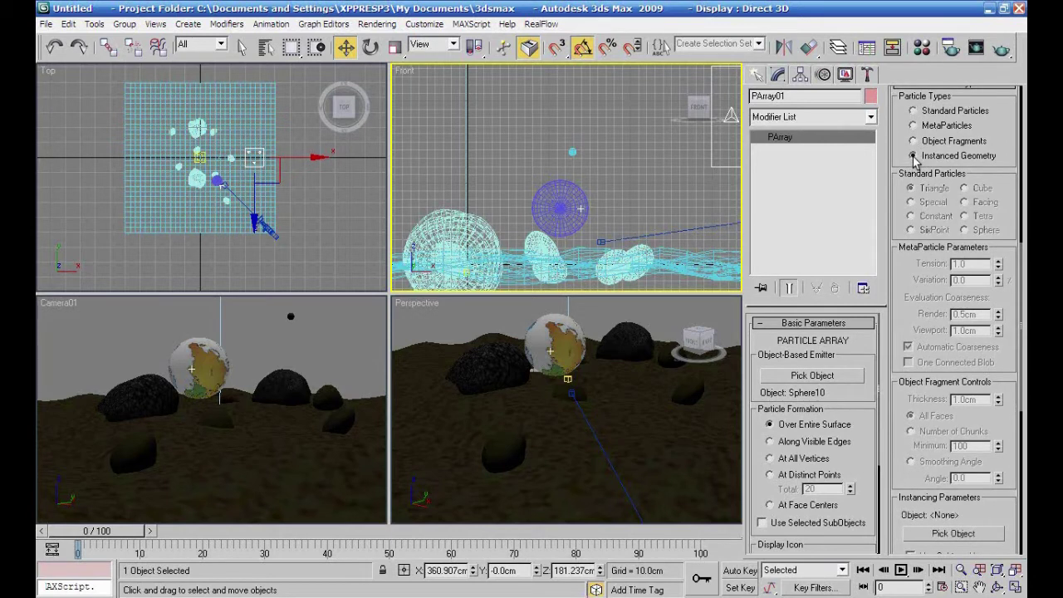
{"action": "scroll", "coordinate": [935, 401], "scroll_direction": "down", "scroll_amount": 2}
{"action": "scroll", "coordinate": [935, 402], "scroll_direction": "down", "scroll_amount": 1}
{"action": "left_click", "coordinate": [944, 400]}
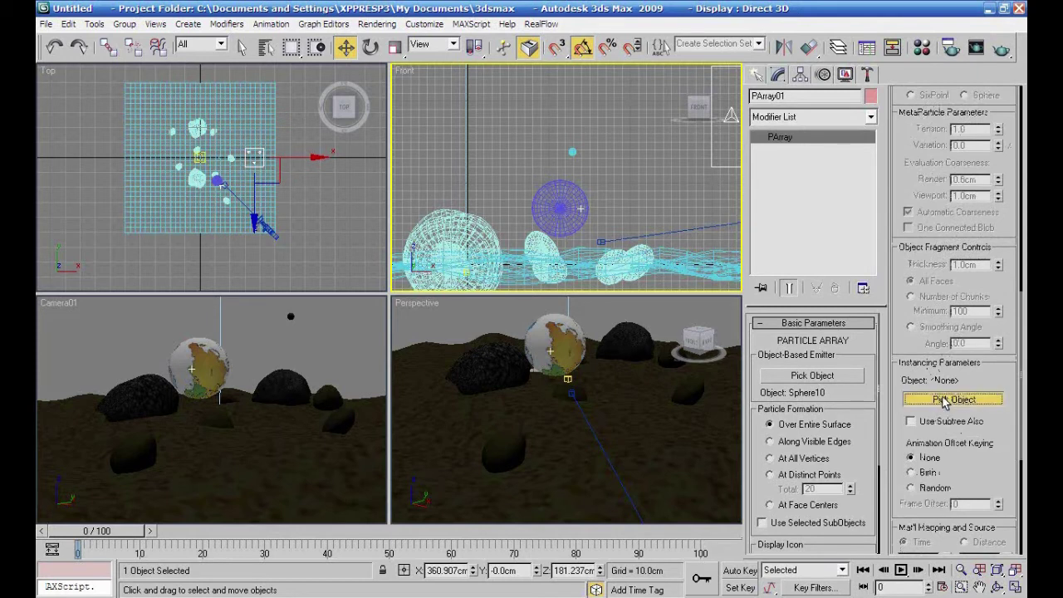
{"action": "left_click", "coordinate": [572, 152]}
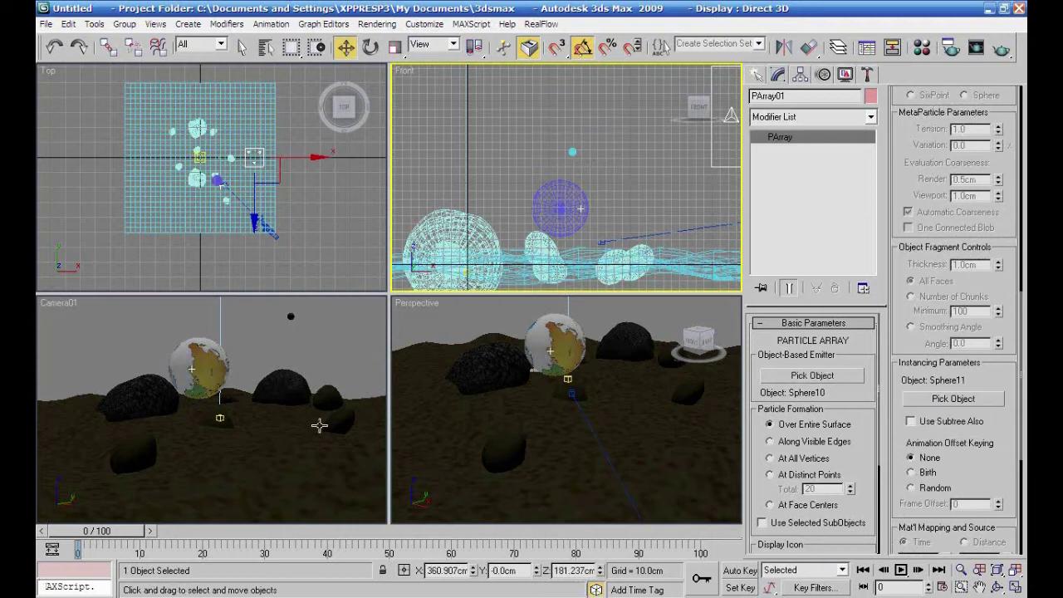
Move to frame 23, render Camera01 to check the particles, stop the render partway and close the render window
{"action": "left_click_drag", "start_coordinate": [80, 532], "coordinate": [216, 532]}
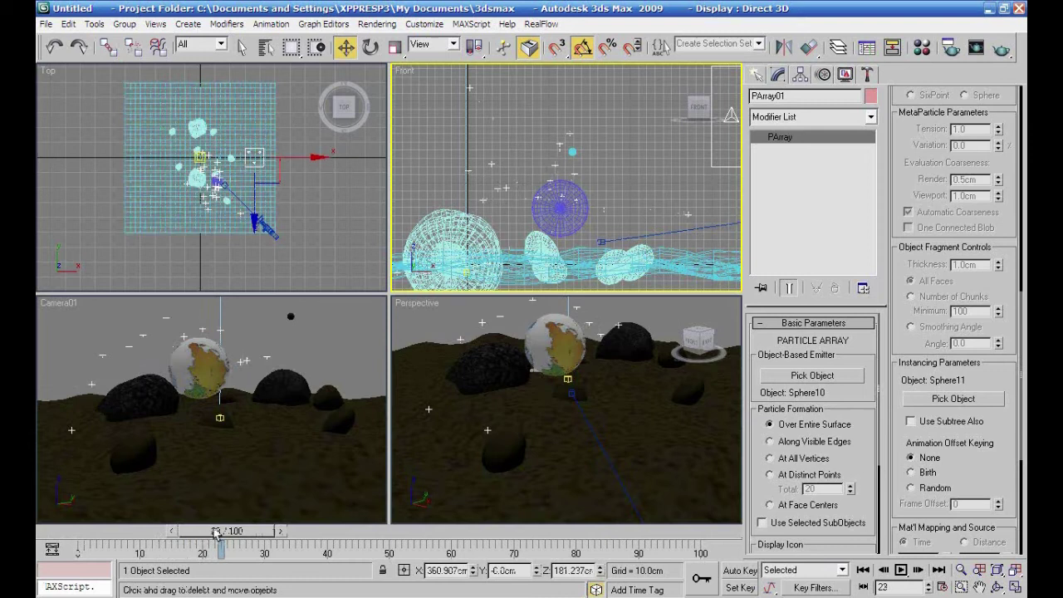
{"action": "right_click", "coordinate": [319, 358]}
{"action": "left_click", "coordinate": [1002, 50]}
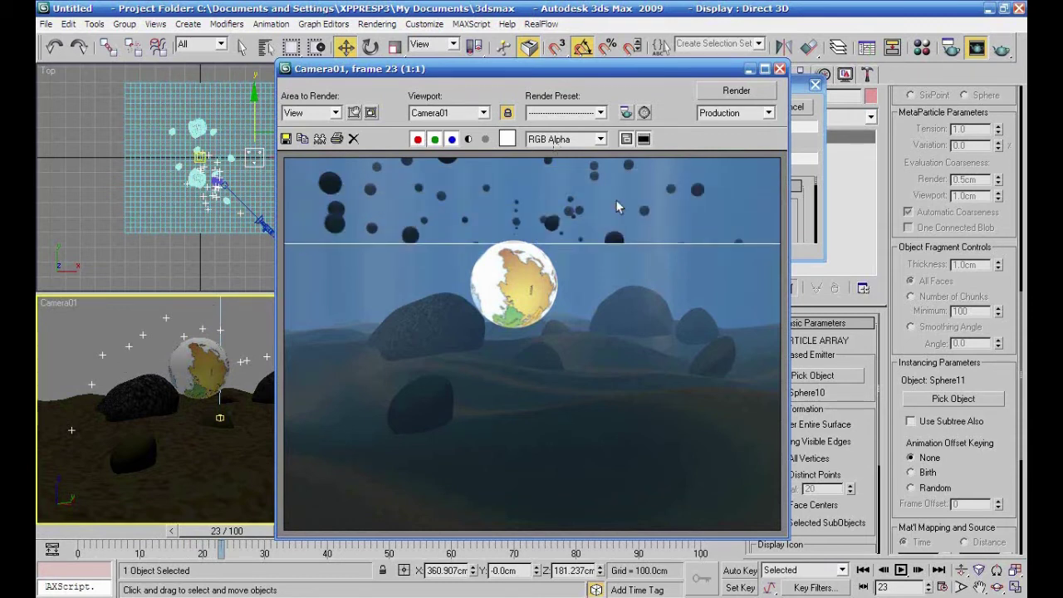
{"action": "left_click", "coordinate": [794, 113]}
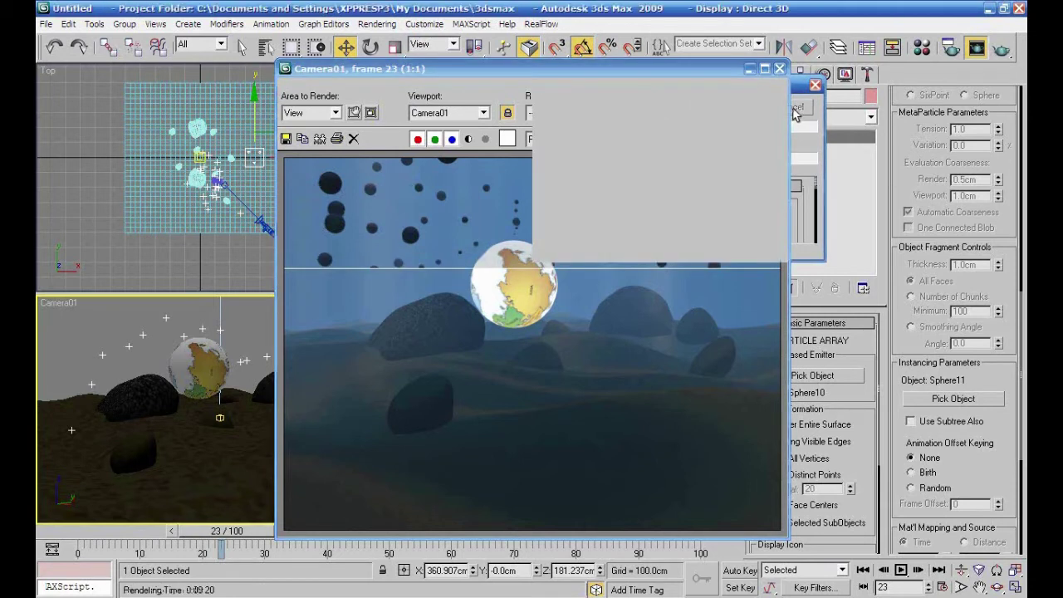
{"action": "left_click", "coordinate": [778, 69]}
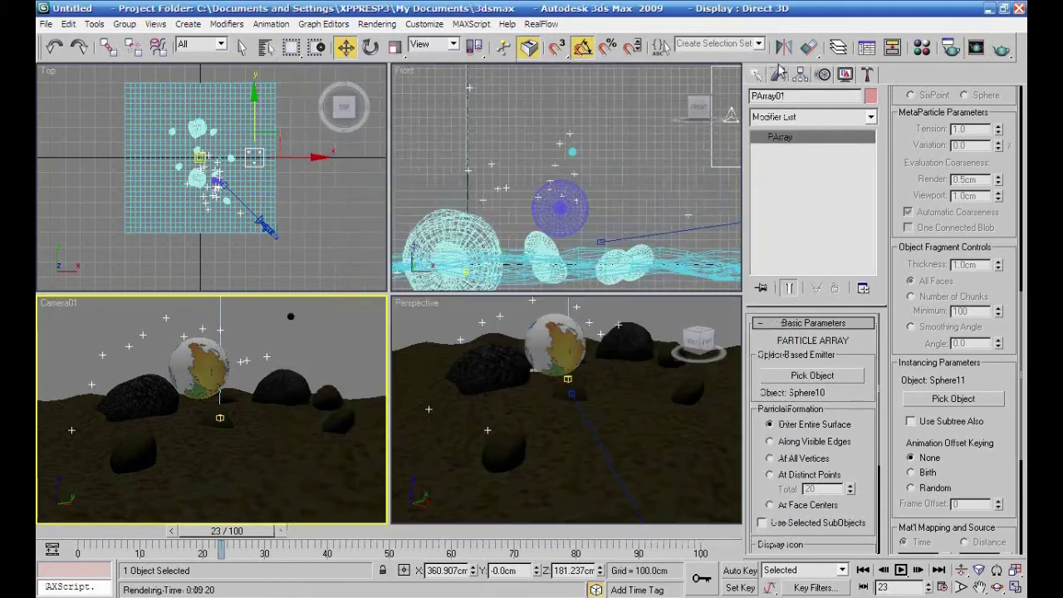
Show the PArray's particles as Mesh in the viewports and examine them around the globe in the Perspective view
{"action": "left_click_drag", "start_coordinate": [907, 324], "coordinate": [912, 474]}
{"action": "scroll", "coordinate": [925, 330], "scroll_direction": "up", "scroll_amount": 8}
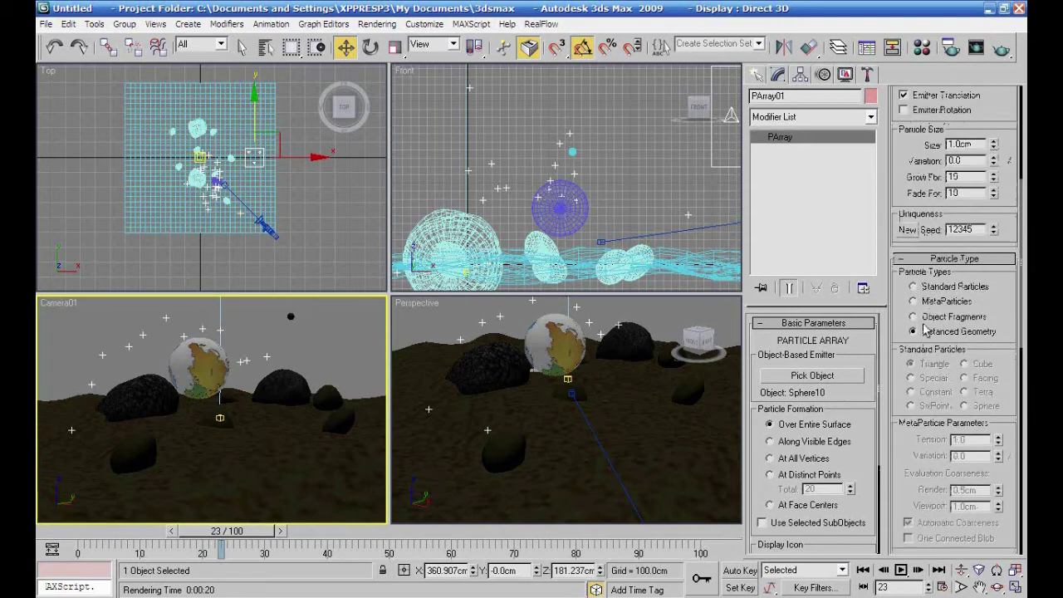
{"action": "scroll", "coordinate": [926, 329], "scroll_direction": "up", "scroll_amount": 10}
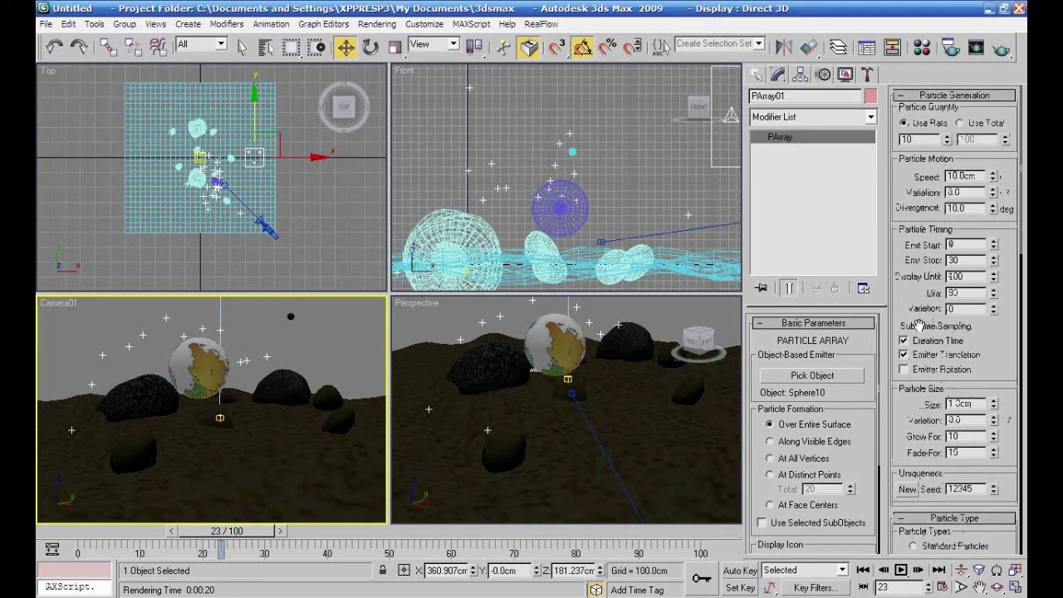
{"action": "left_click_drag", "start_coordinate": [882, 365], "coordinate": [868, 224]}
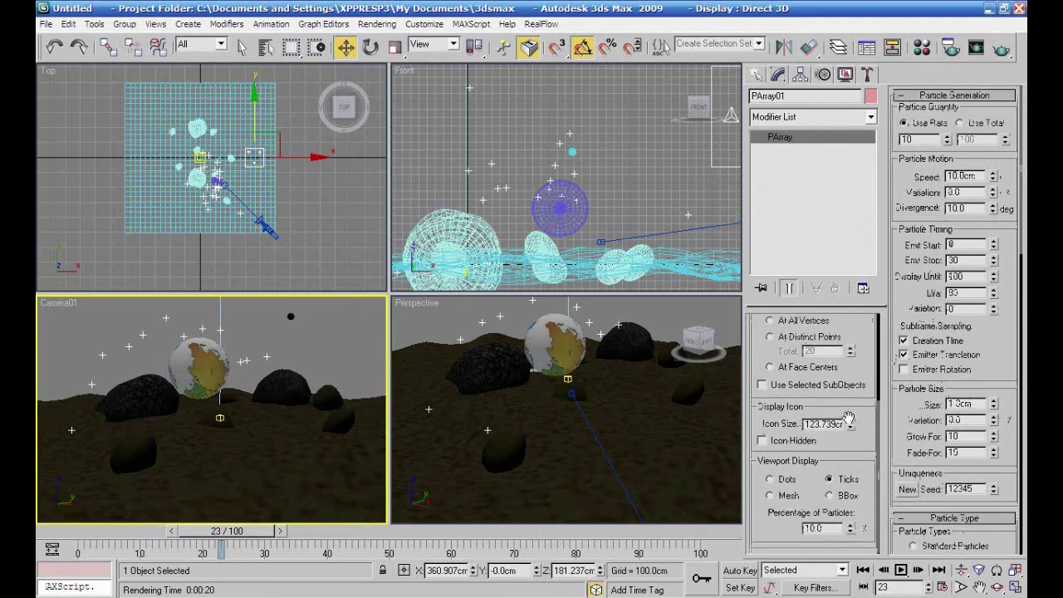
{"action": "left_click", "coordinate": [771, 496]}
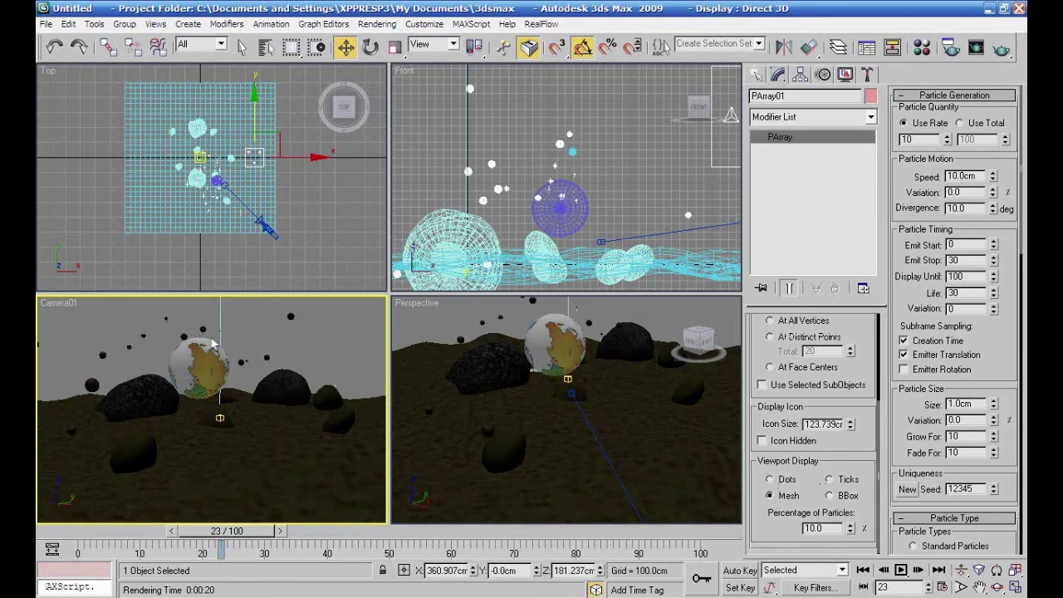
{"action": "right_click", "coordinate": [510, 456]}
{"action": "middle_click_drag", "start_coordinate": [509, 455], "coordinate": [580, 467], "text": "alt"}
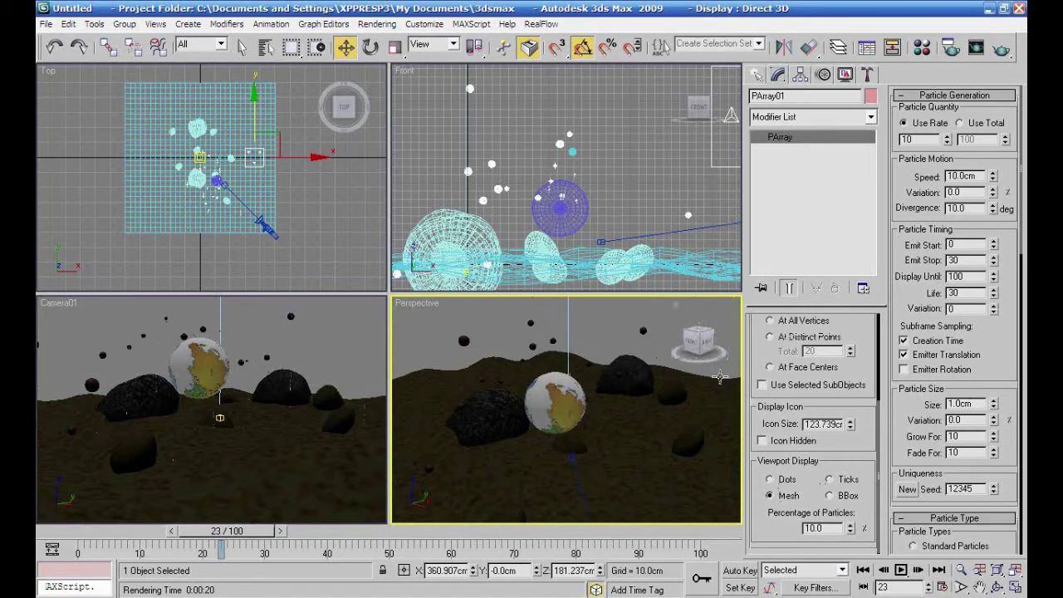
Lower the PArray's particle rate to 5 and test-render Camera01 at frame 21, stopping the render partway
{"action": "left_click", "coordinate": [947, 142]}
{"action": "left_click_drag", "start_coordinate": [947, 142], "coordinate": [946, 141]}
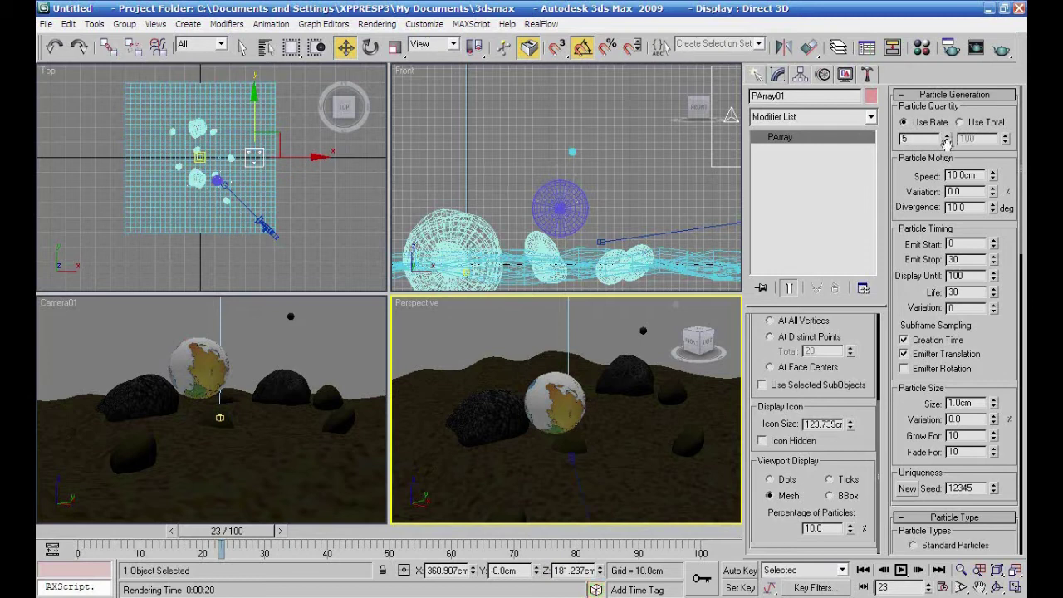
{"action": "mouse_move", "coordinate": [262, 534]}
{"action": "left_mouse_down"}
{"action": "mouse_move", "coordinate": [352, 533]}
{"action": "mouse_move", "coordinate": [133, 535]}
{"action": "mouse_move", "coordinate": [251, 532]}
{"action": "left_mouse_up"}
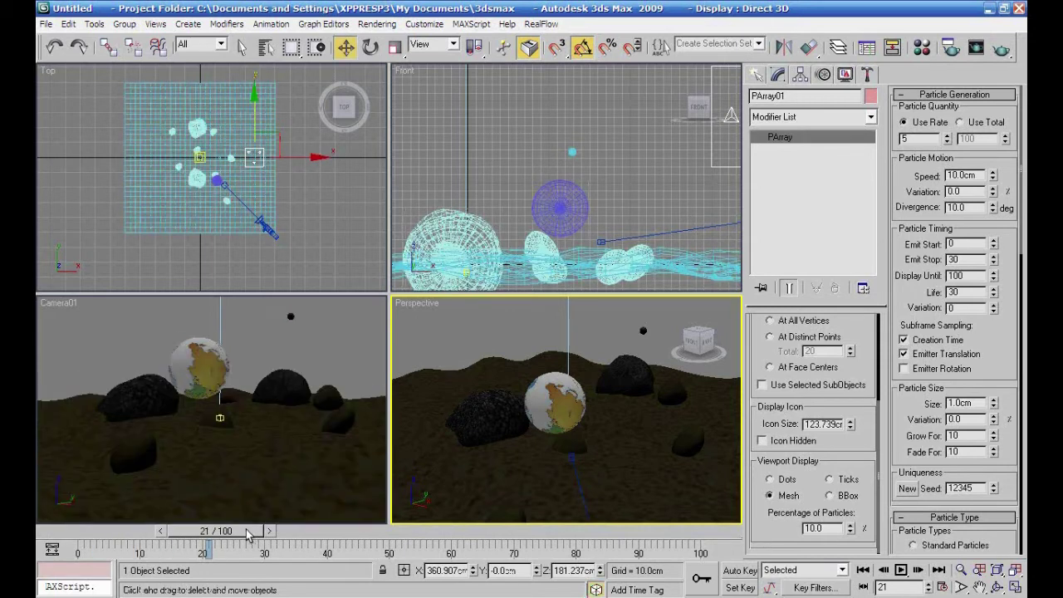
{"action": "left_click", "coordinate": [1002, 50]}
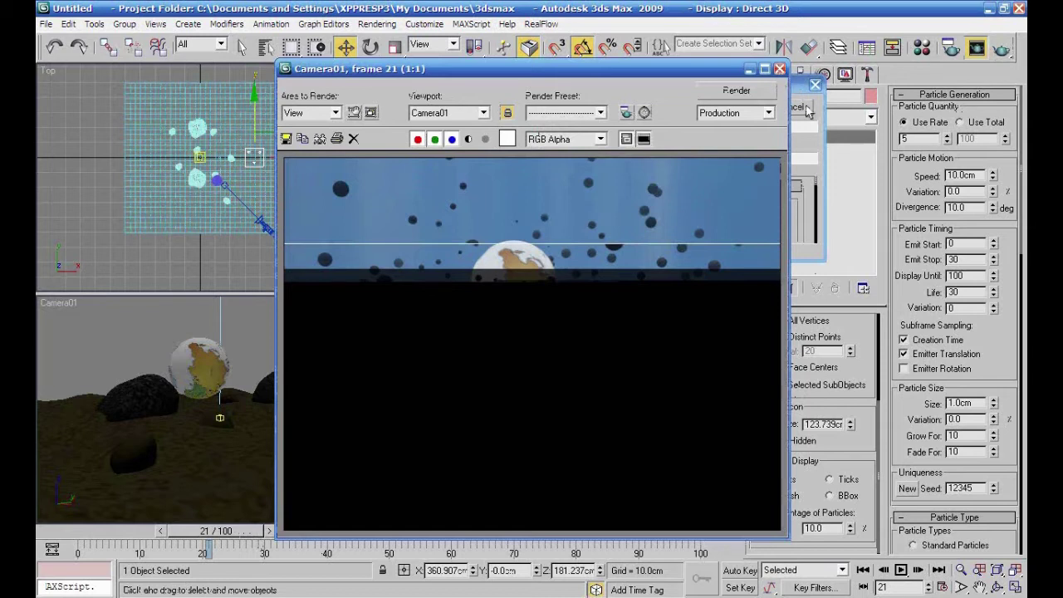
{"action": "left_click", "coordinate": [938, 146]}
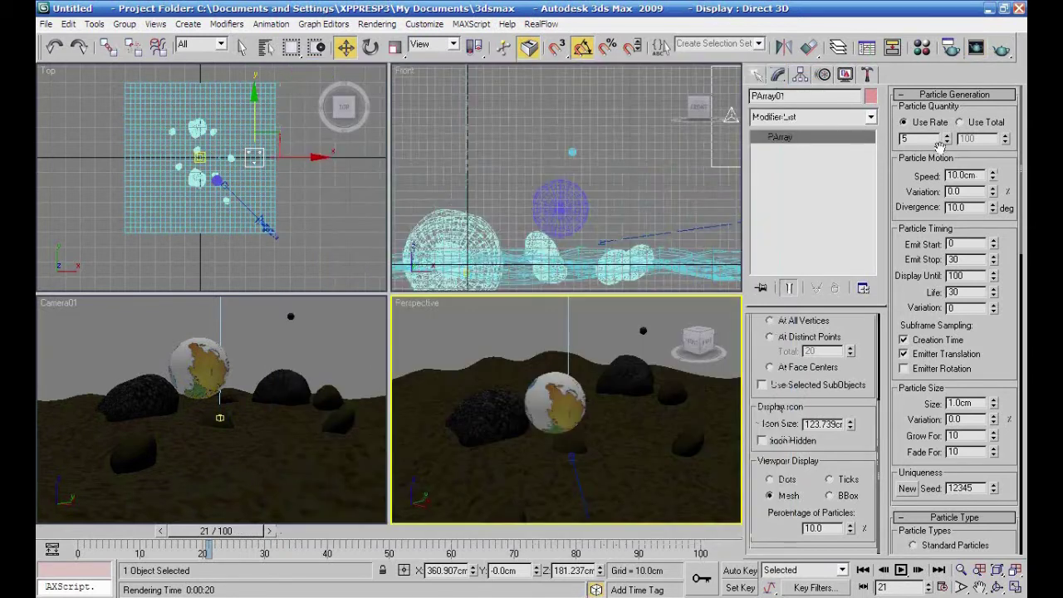
Raise the PArray's particle rate to 21 and preview the particles at frame 37
{"action": "left_click_drag", "start_coordinate": [945, 142], "coordinate": [944, 125]}
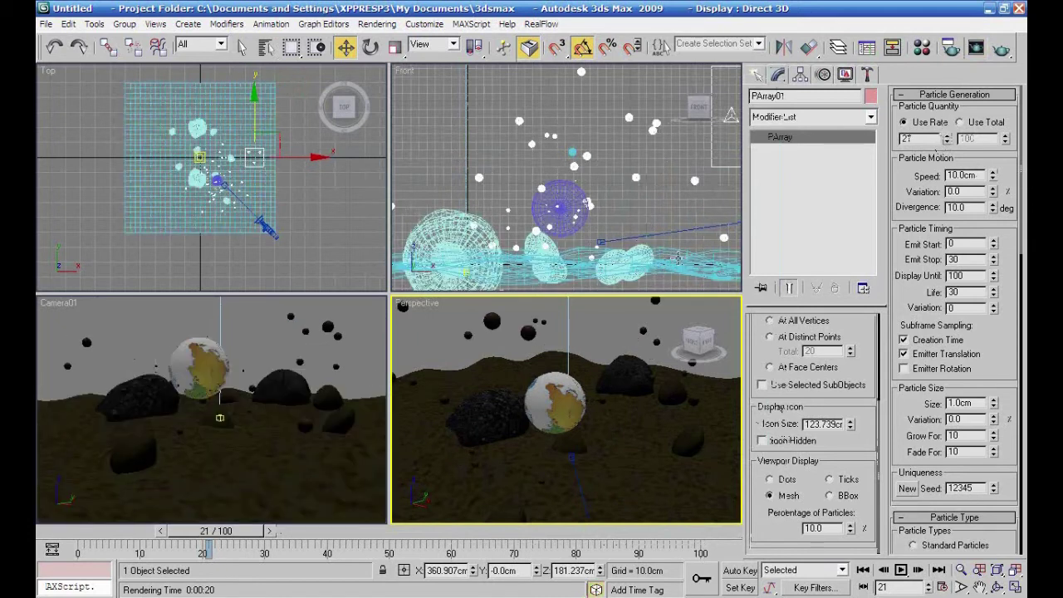
{"action": "left_click_drag", "start_coordinate": [222, 519], "coordinate": [326, 533]}
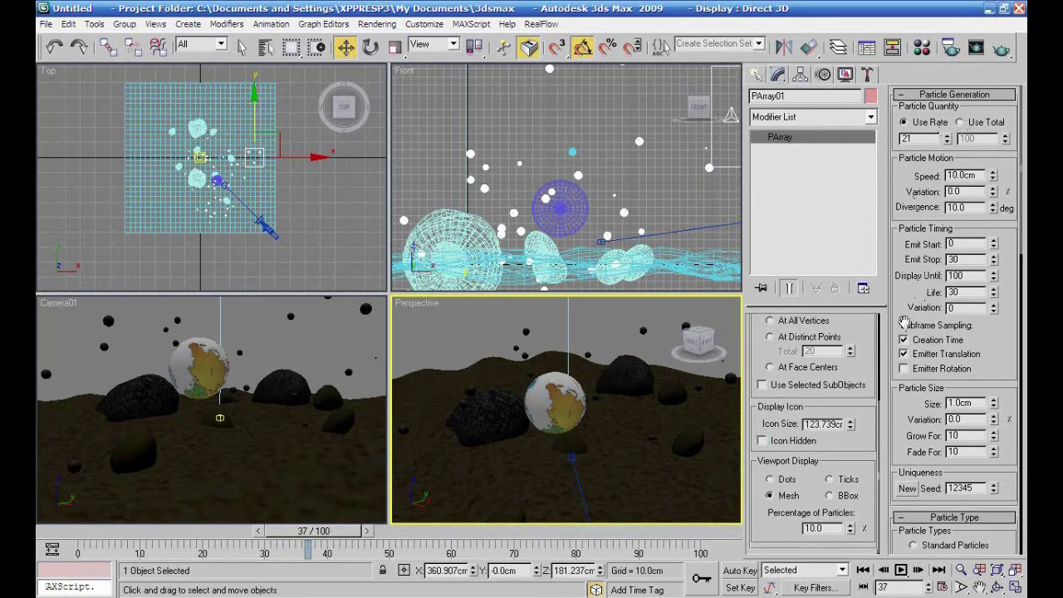
Set the particle speed to 3.3 cm, the speed variation to 0.56 and the emit start to -20
{"action": "left_click_drag", "start_coordinate": [900, 324], "coordinate": [899, 315]}
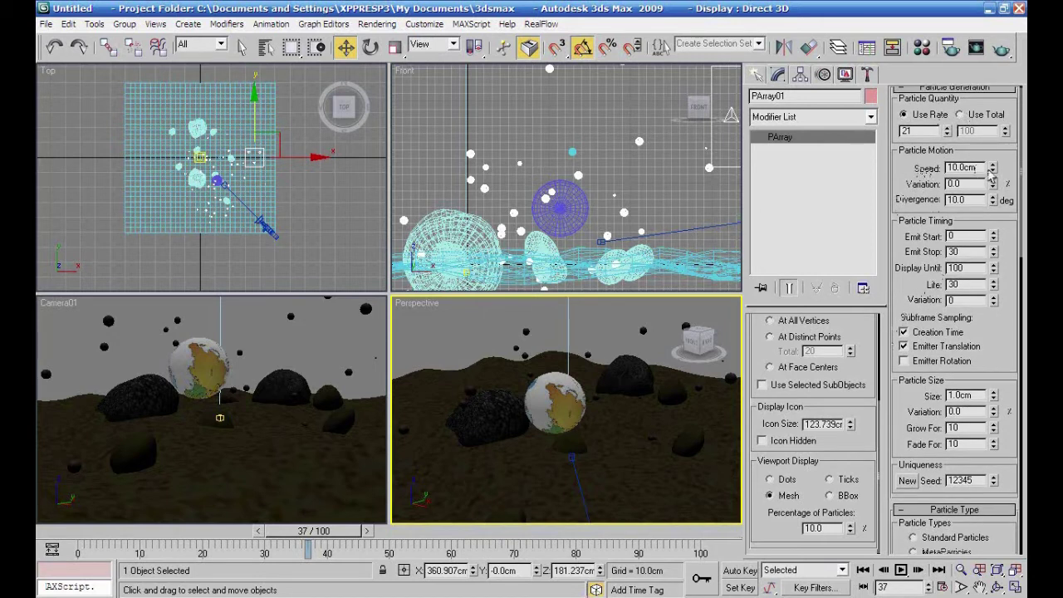
{"action": "left_click_drag", "start_coordinate": [993, 170], "coordinate": [991, 209]}
{"action": "left_click_drag", "start_coordinate": [992, 173], "coordinate": [991, 141]}
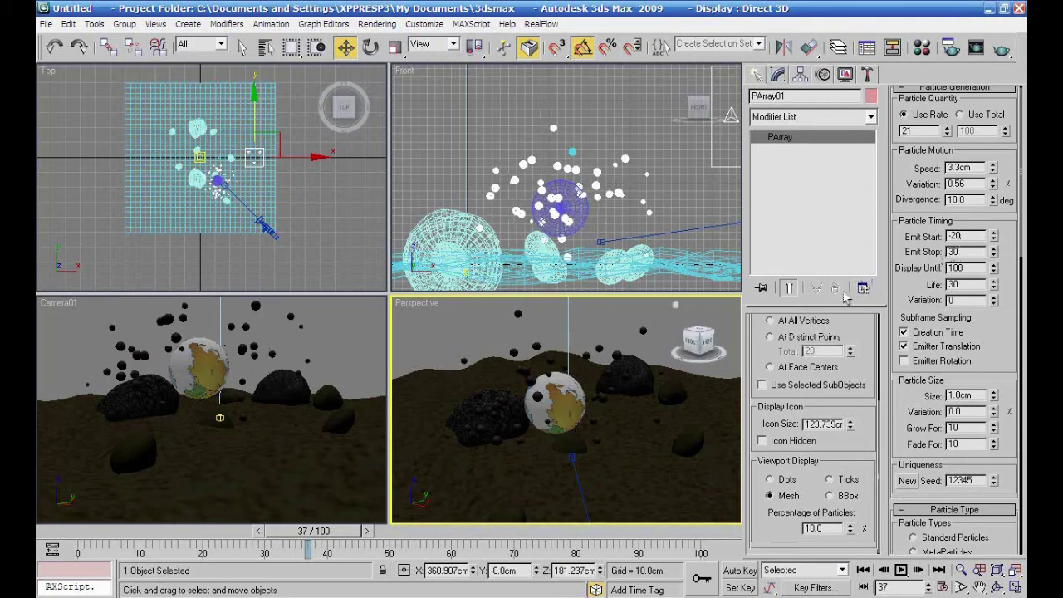
Set the particles' emit stop to frame 100 and lower the display-until value to 96
{"action": "double_click", "coordinate": [954, 251]}
{"action": "type", "text": "100"}
{"action": "left_click_drag", "start_coordinate": [992, 267], "coordinate": [992, 318]}
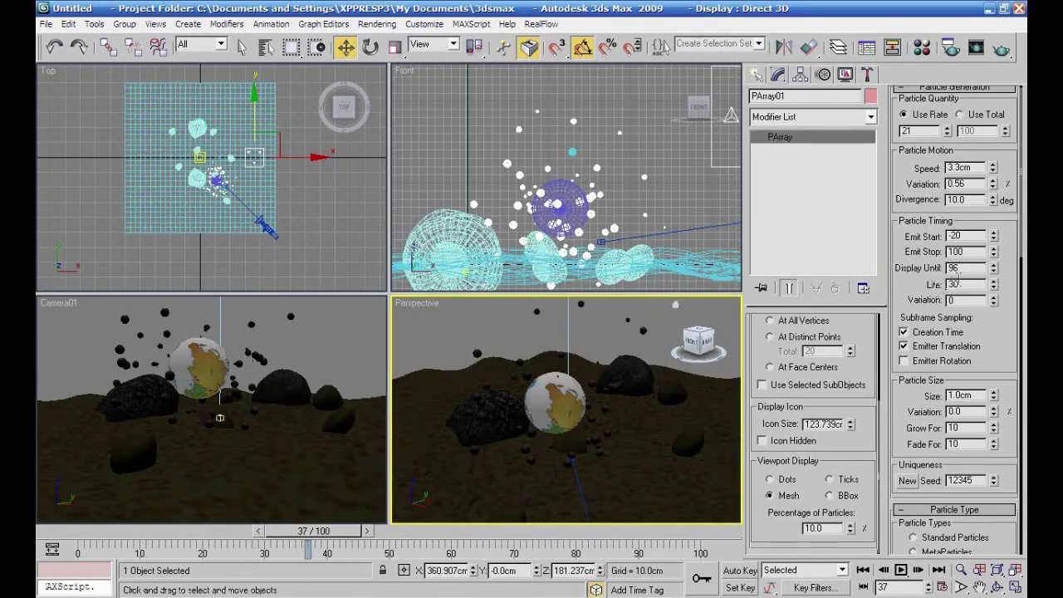
Set the particle life to 70, particle size to 0.74 cm, size variation to 0.66 and Grow For to 38
{"action": "left_click_drag", "start_coordinate": [954, 284], "coordinate": [901, 287]}
{"action": "scroll", "coordinate": [989, 320], "scroll_direction": "down", "scroll_amount": 3}
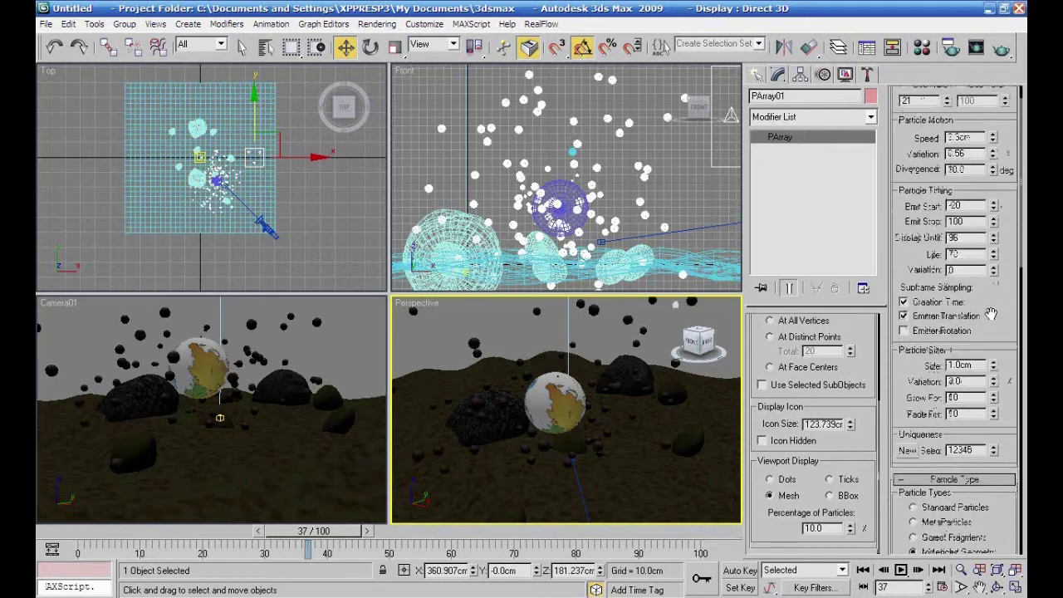
{"action": "mouse_move", "coordinate": [993, 332]}
{"action": "left_mouse_down"}
{"action": "mouse_move", "coordinate": [993, 349]}
{"action": "mouse_move", "coordinate": [994, 286]}
{"action": "left_mouse_up"}
{"action": "left_click_drag", "start_coordinate": [1003, 370], "coordinate": [1002, 349]}
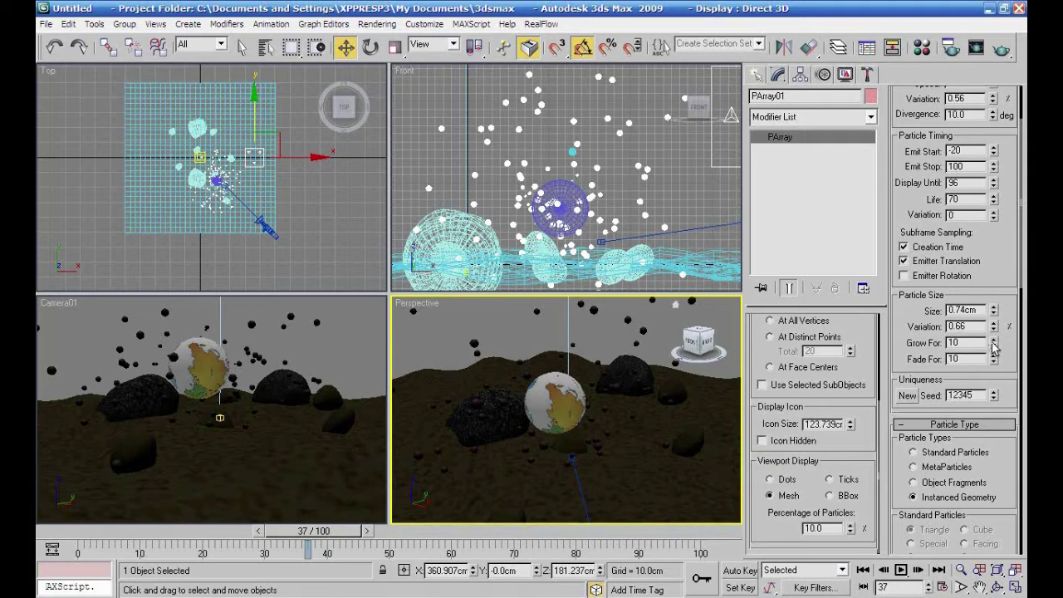
{"action": "left_click_drag", "start_coordinate": [994, 338], "coordinate": [1004, 25]}
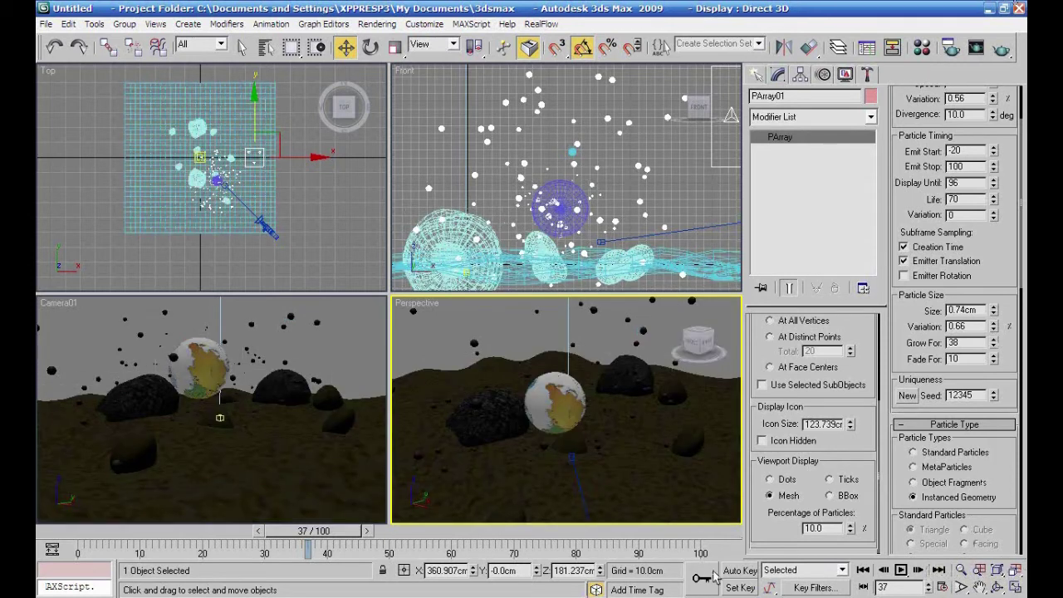
Preview the particles around the globe at frames 0 and 3 in close-up Top and Front views
{"action": "left_click_drag", "start_coordinate": [341, 535], "coordinate": [74, 520]}
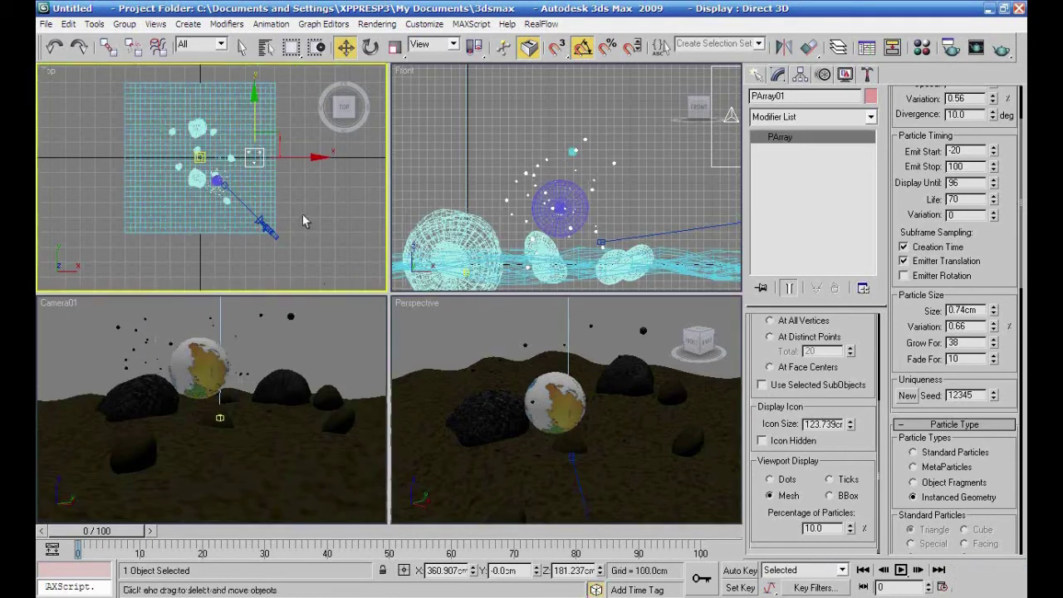
{"action": "scroll", "coordinate": [303, 221], "scroll_direction": "up", "scroll_amount": 4}
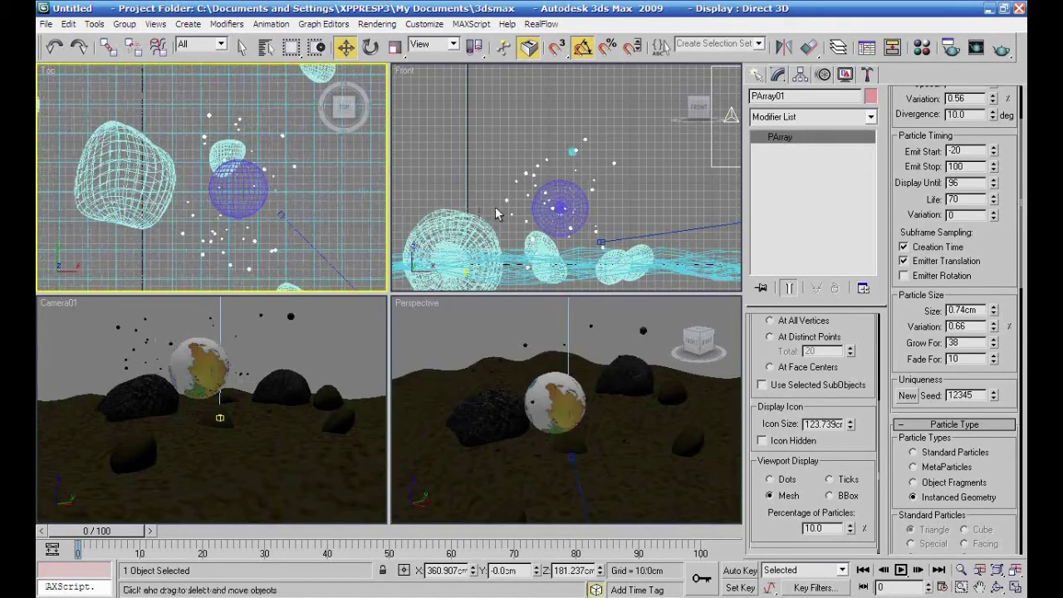
{"action": "right_click", "coordinate": [494, 204]}
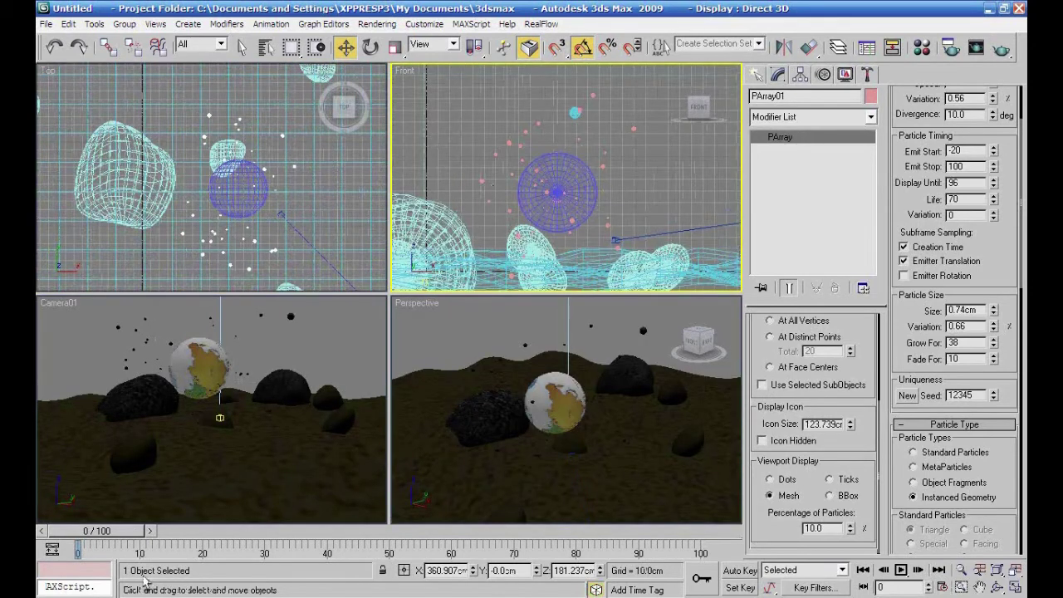
{"action": "left_click_drag", "start_coordinate": [130, 533], "coordinate": [148, 534]}
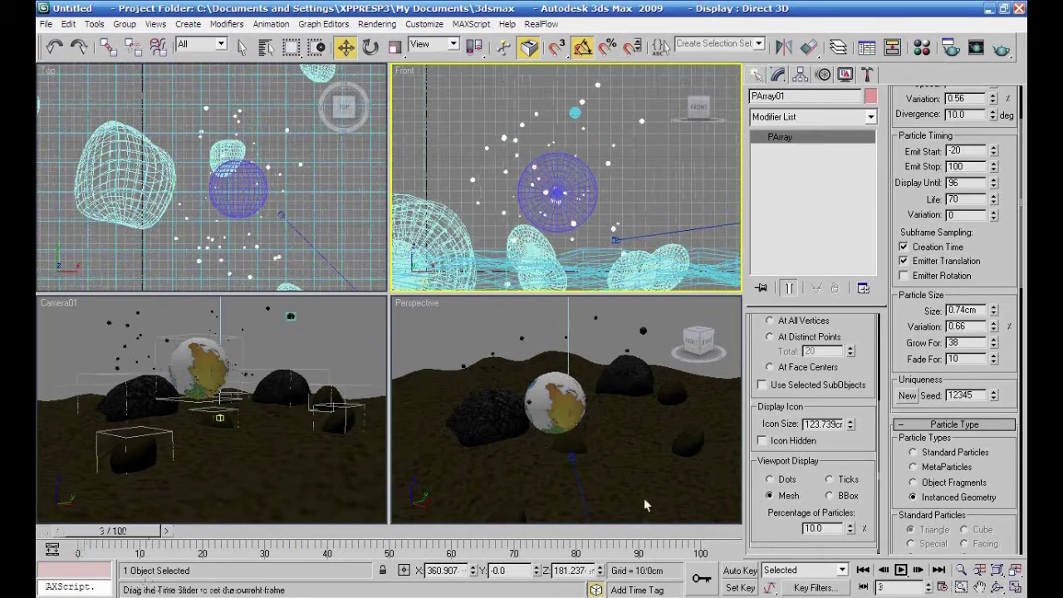
Try the Along Visible Edges and At All Vertices particle formations on the PArray
{"action": "left_click_drag", "start_coordinate": [1004, 471], "coordinate": [1002, 202]}
{"action": "scroll", "coordinate": [986, 319], "scroll_direction": "down", "scroll_amount": 10}
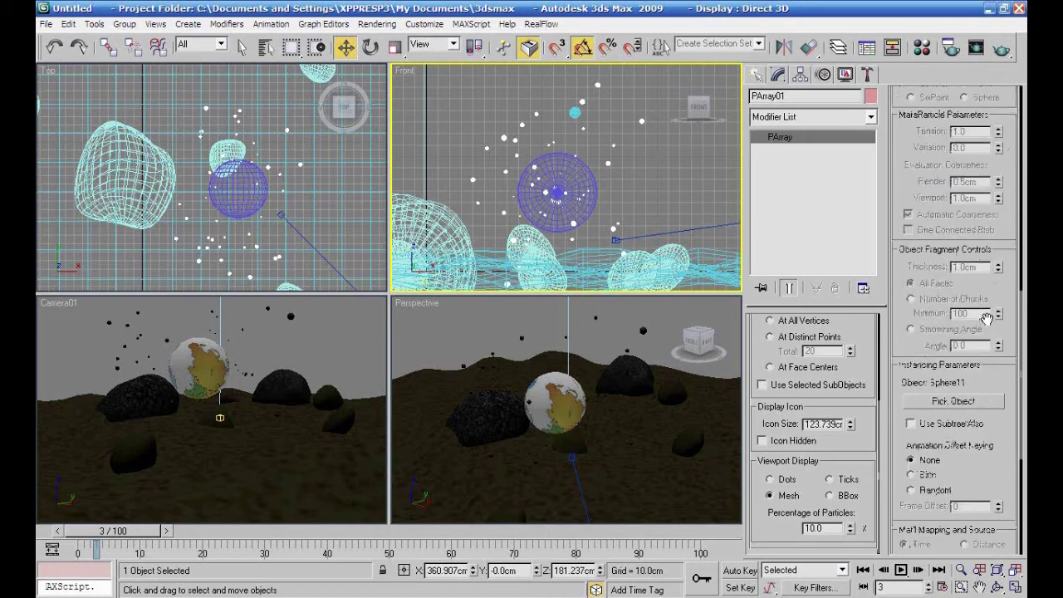
{"action": "scroll", "coordinate": [985, 319], "scroll_direction": "down", "scroll_amount": 5}
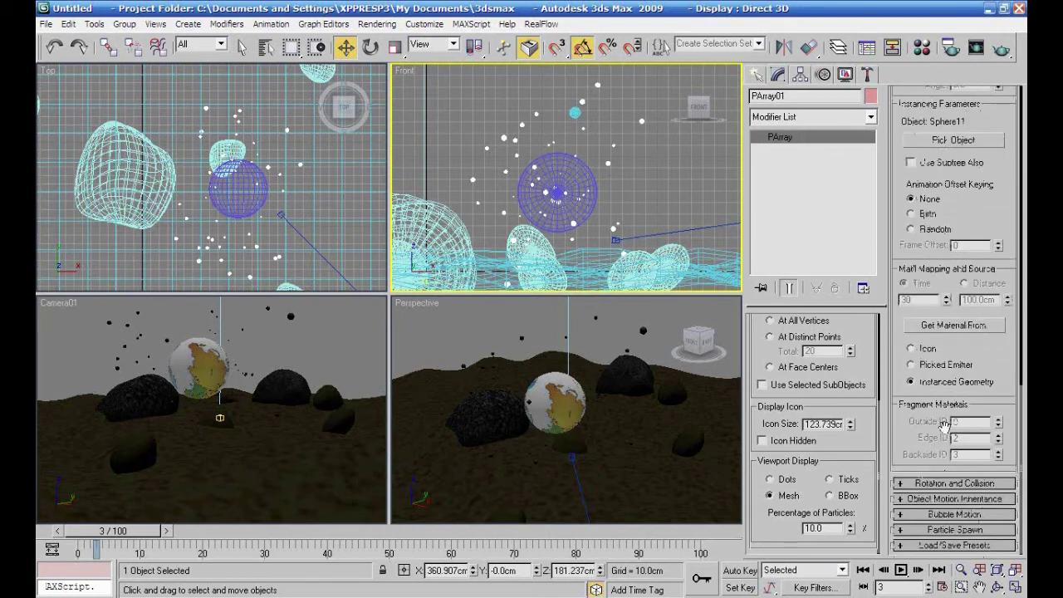
{"action": "scroll", "coordinate": [933, 425], "scroll_direction": "up", "scroll_amount": 8}
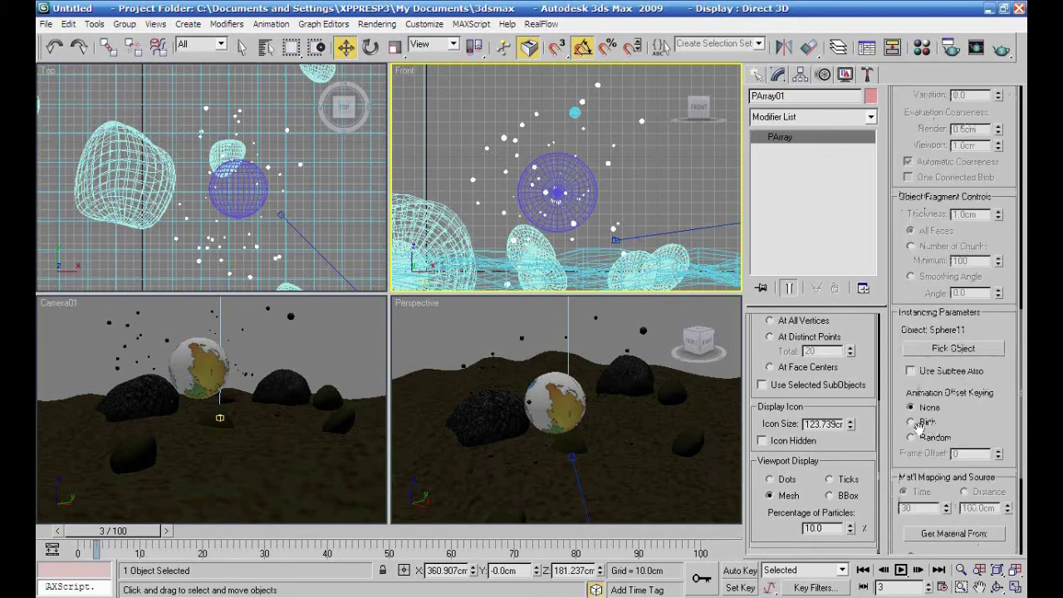
{"action": "scroll", "coordinate": [982, 271], "scroll_direction": "up", "scroll_amount": 15}
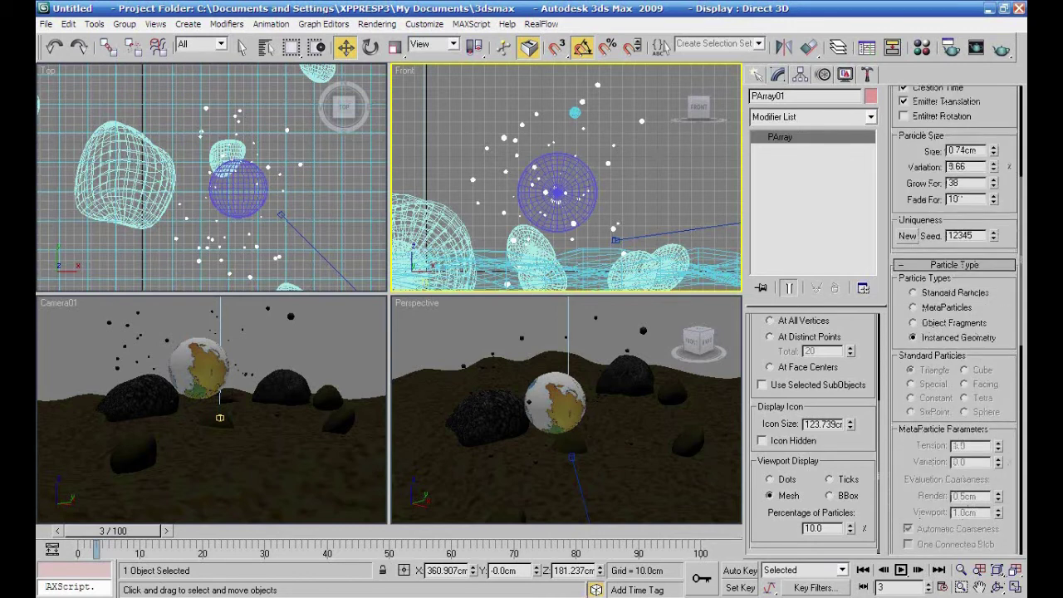
{"action": "scroll", "coordinate": [1000, 530], "scroll_direction": "up", "scroll_amount": 3}
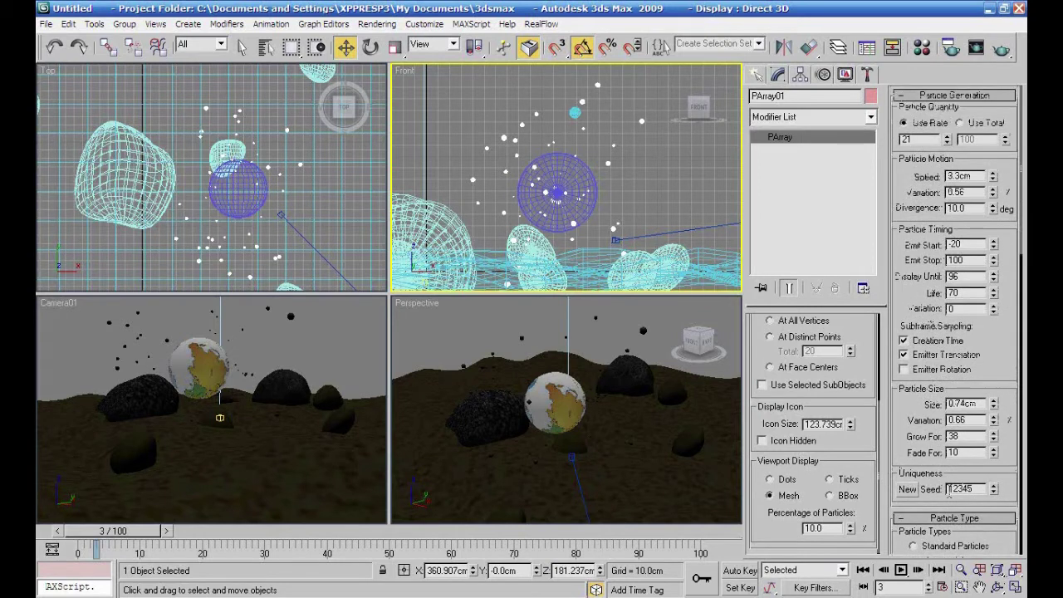
{"action": "scroll", "coordinate": [858, 412], "scroll_direction": "up", "scroll_amount": 6}
{"action": "left_click_drag", "start_coordinate": [843, 570], "coordinate": [841, 526]}
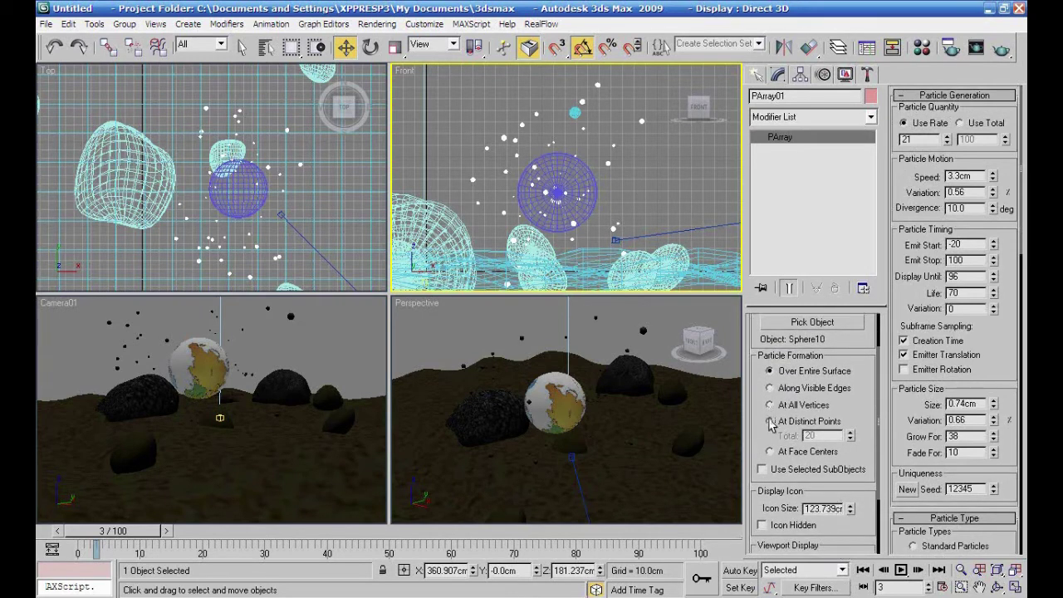
{"action": "left_click", "coordinate": [769, 388]}
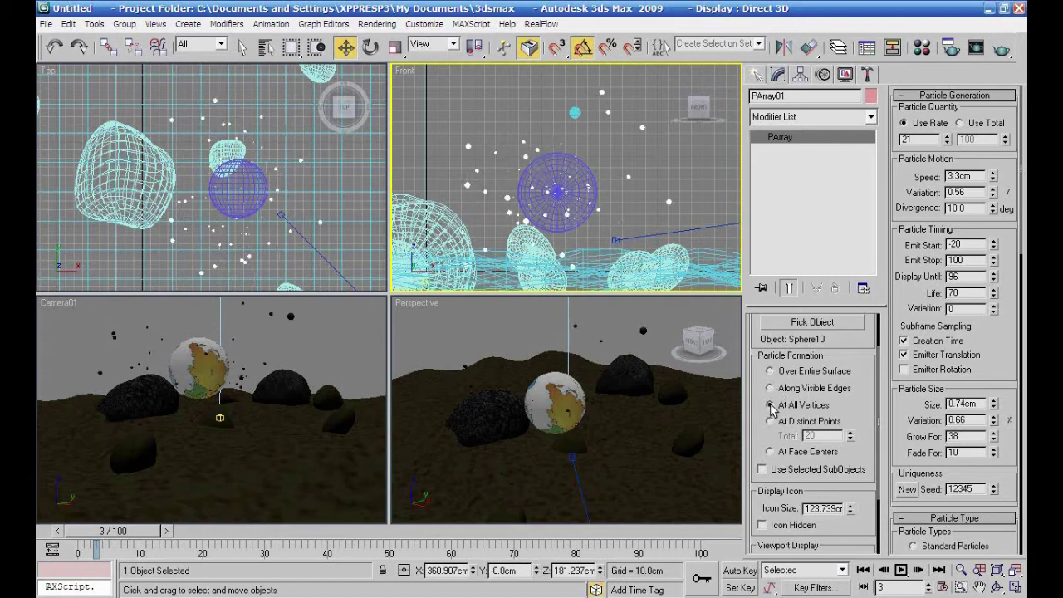
{"action": "left_click", "coordinate": [769, 405]}
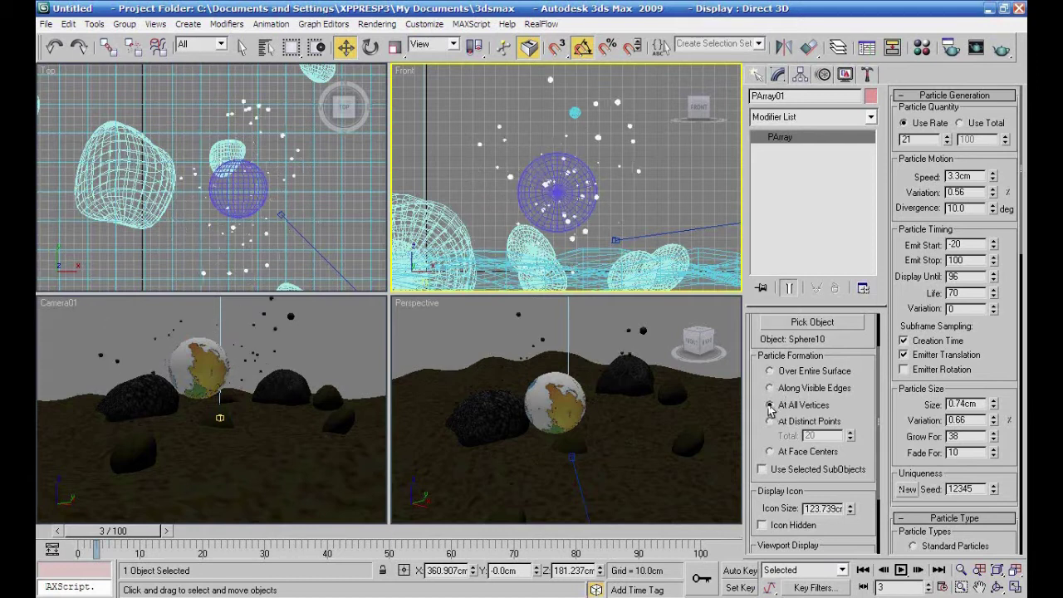
Load the saved Bubbles preset into the PArray and preview the particles at frame 35
{"action": "scroll", "coordinate": [920, 441], "scroll_direction": "down", "scroll_amount": 15}
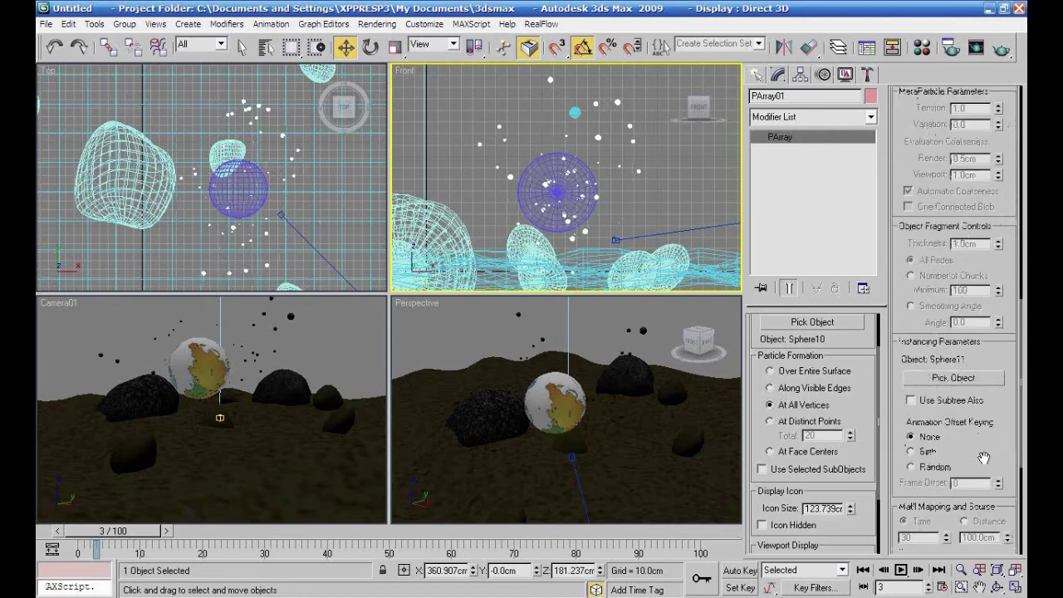
{"action": "scroll", "coordinate": [982, 457], "scroll_direction": "down", "scroll_amount": 5}
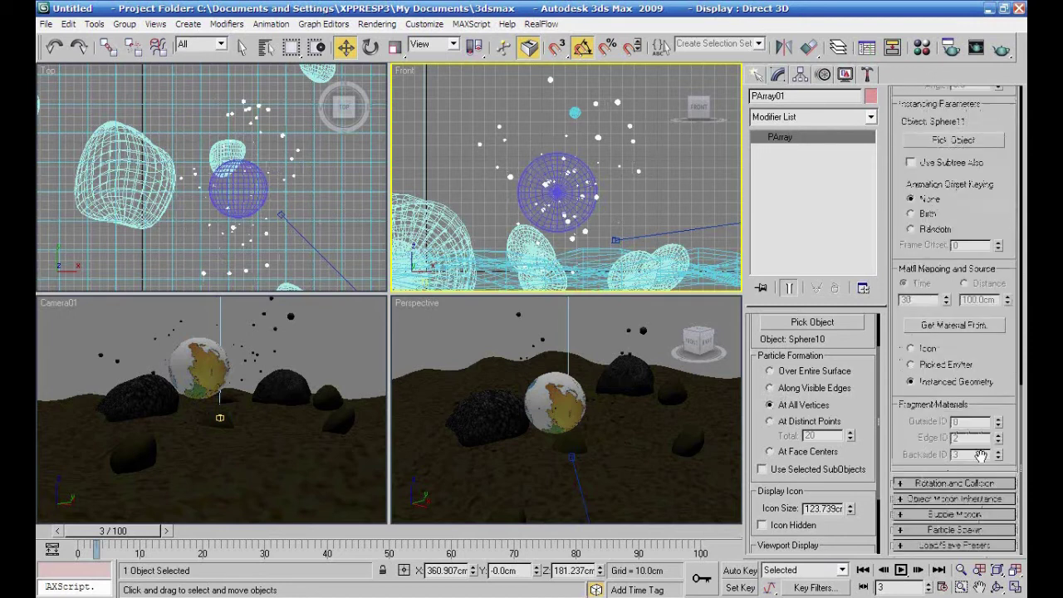
{"action": "left_click", "coordinate": [899, 546]}
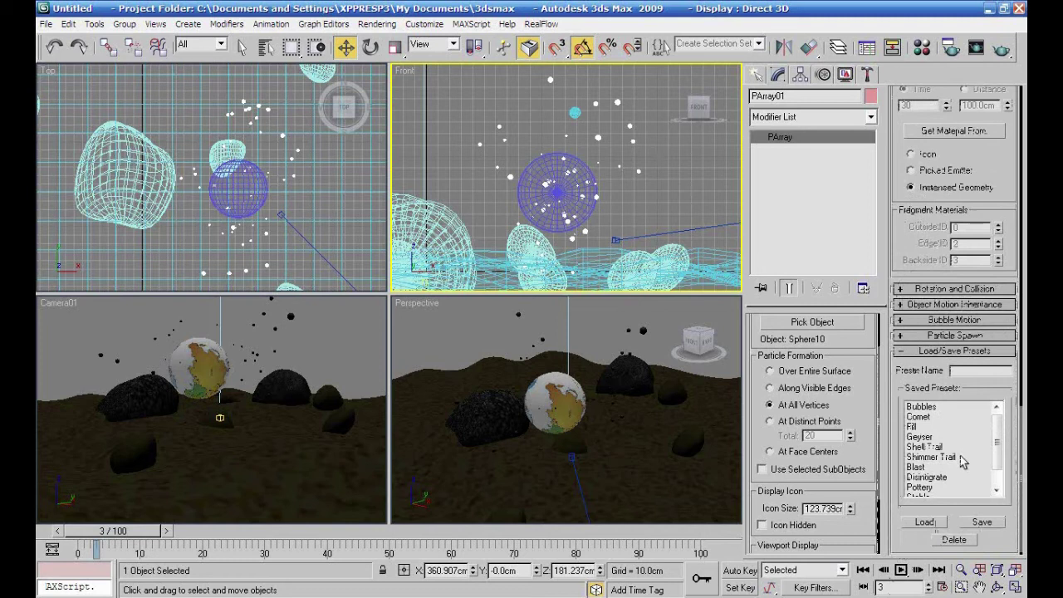
{"action": "left_click", "coordinate": [926, 406]}
{"action": "double_click", "coordinate": [927, 406]}
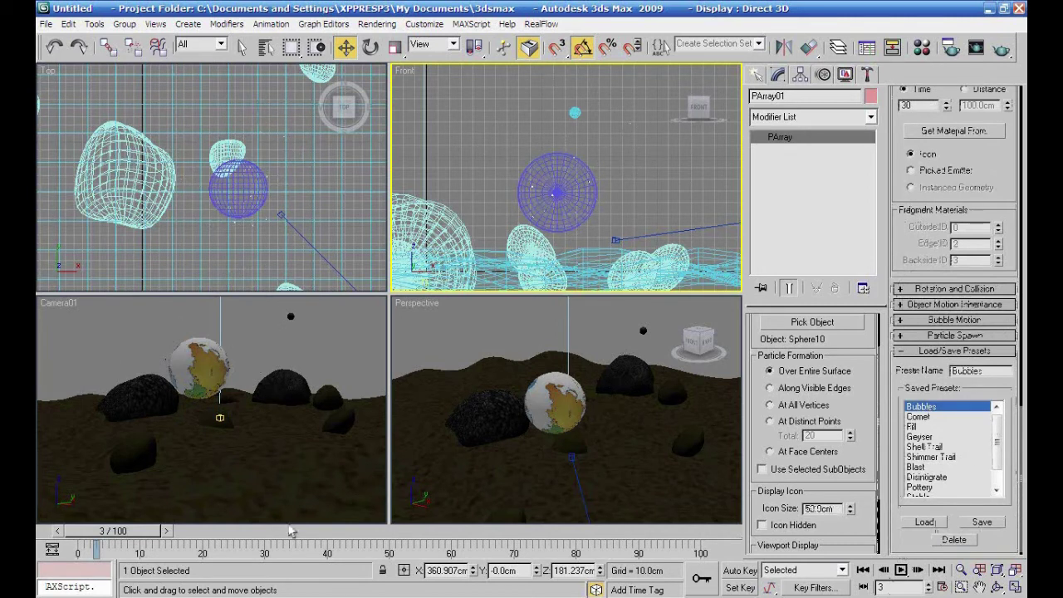
{"action": "left_click_drag", "start_coordinate": [153, 536], "coordinate": [341, 532]}
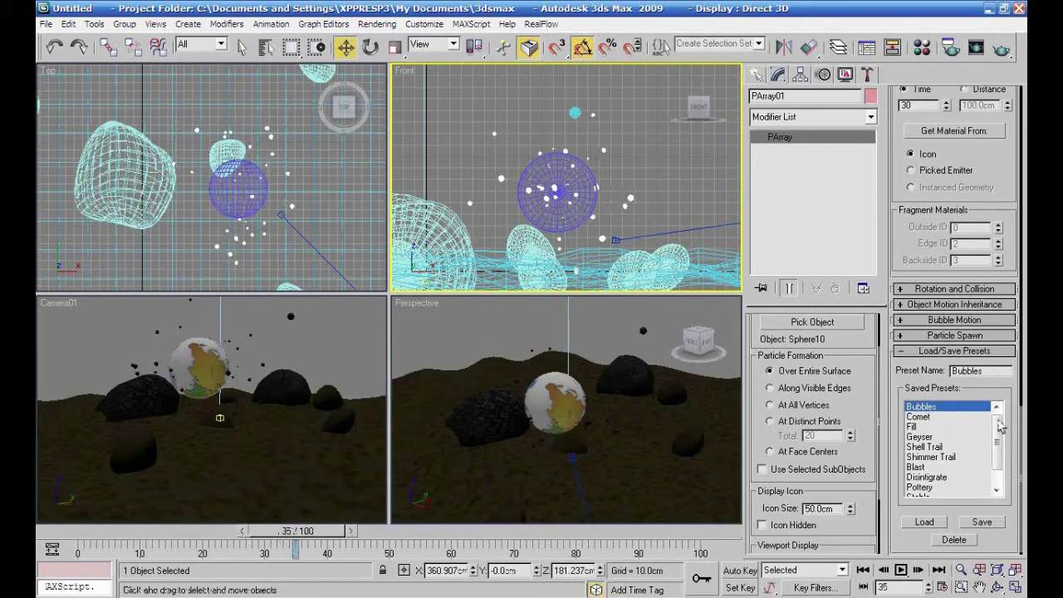
Try the Comet, Fill, Geyser, Shell Trail and Shimmer Trail presets on the PArray
{"action": "double_click", "coordinate": [916, 416]}
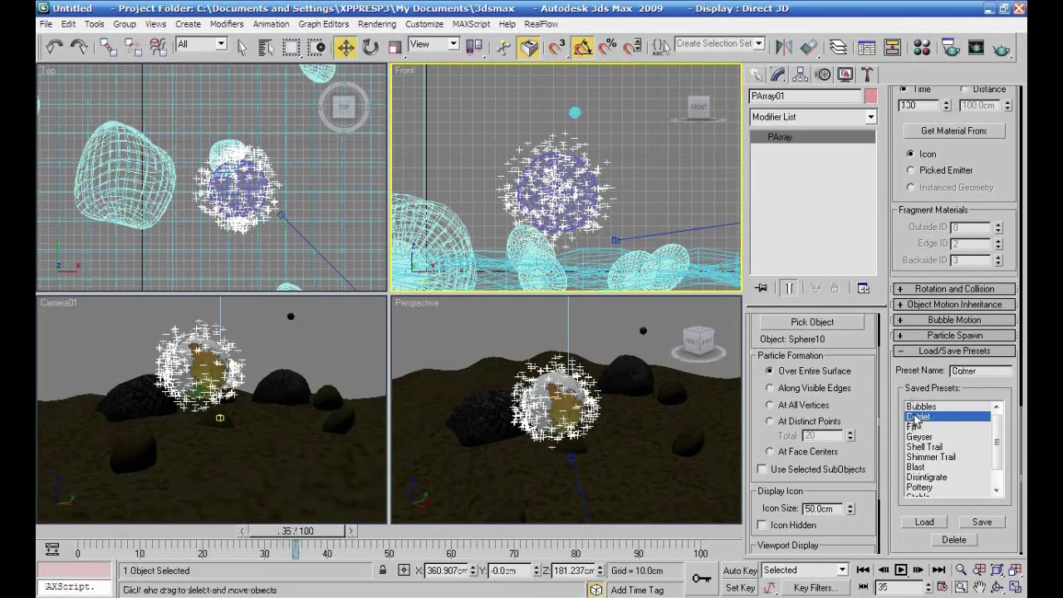
{"action": "double_click", "coordinate": [910, 427]}
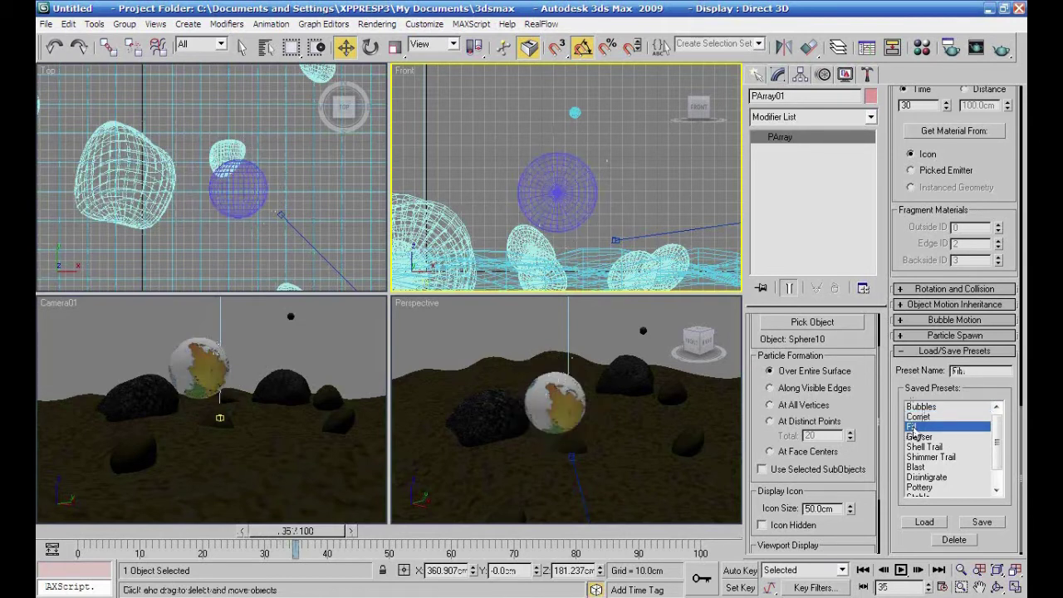
{"action": "double_click", "coordinate": [917, 436]}
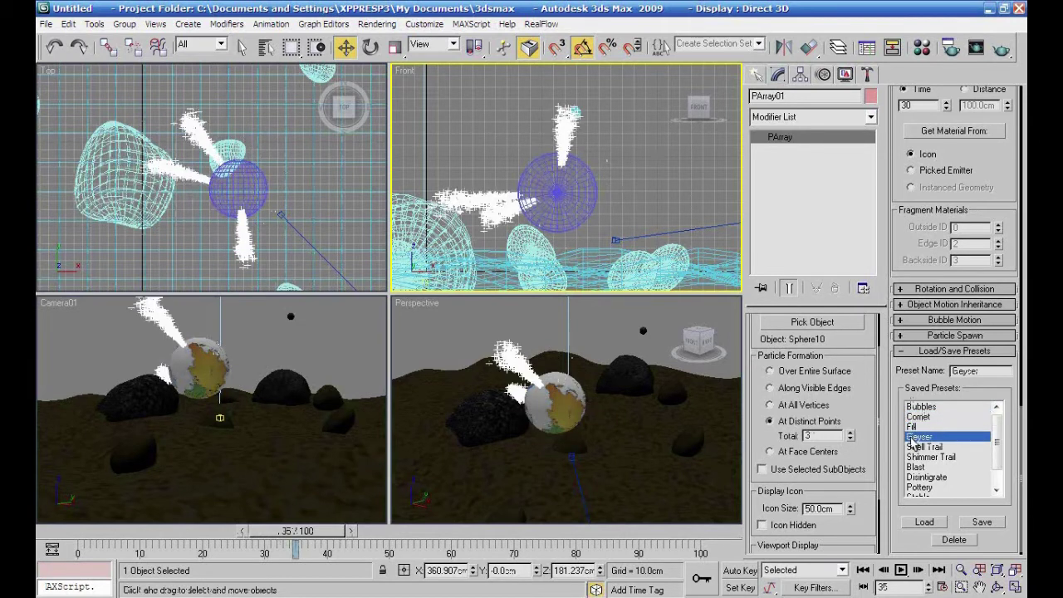
{"action": "double_click", "coordinate": [919, 448]}
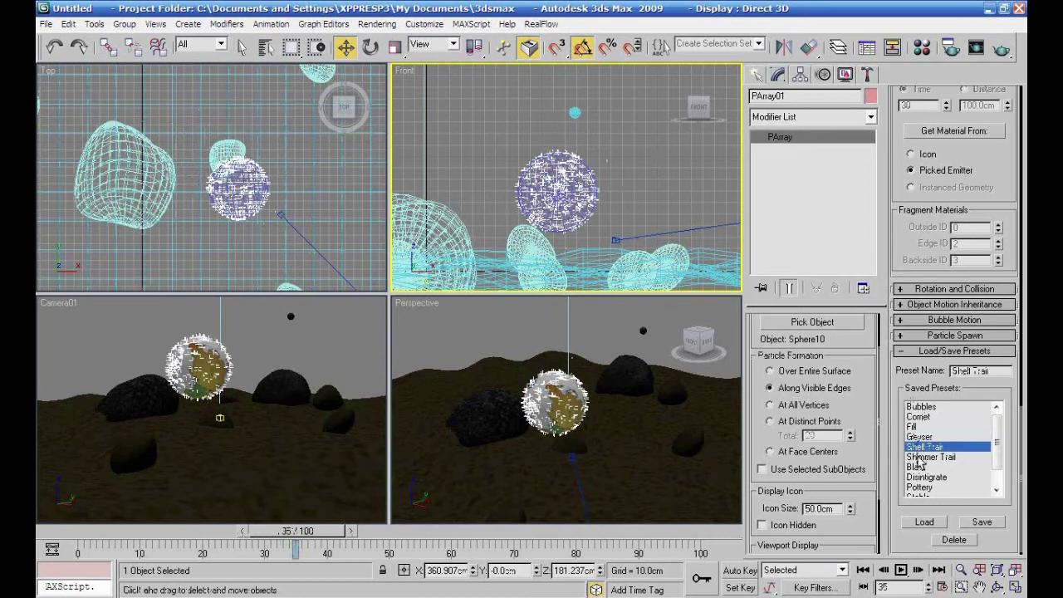
{"action": "double_click", "coordinate": [918, 456]}
Try the Blast preset on the PArray and preview the particles at frame 13
{"action": "left_click", "coordinate": [919, 467]}
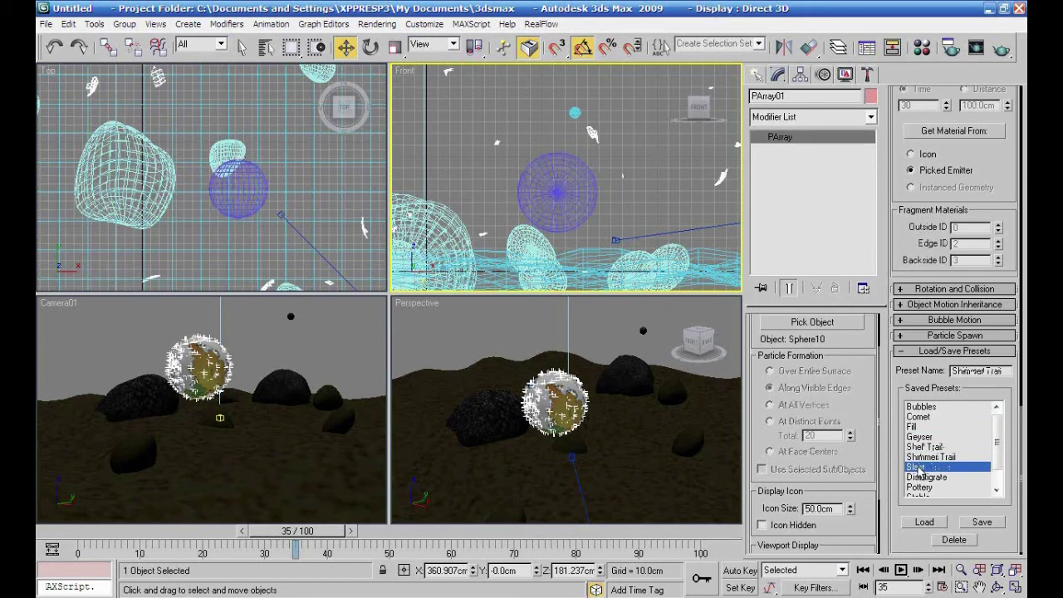
{"action": "double_click", "coordinate": [919, 469]}
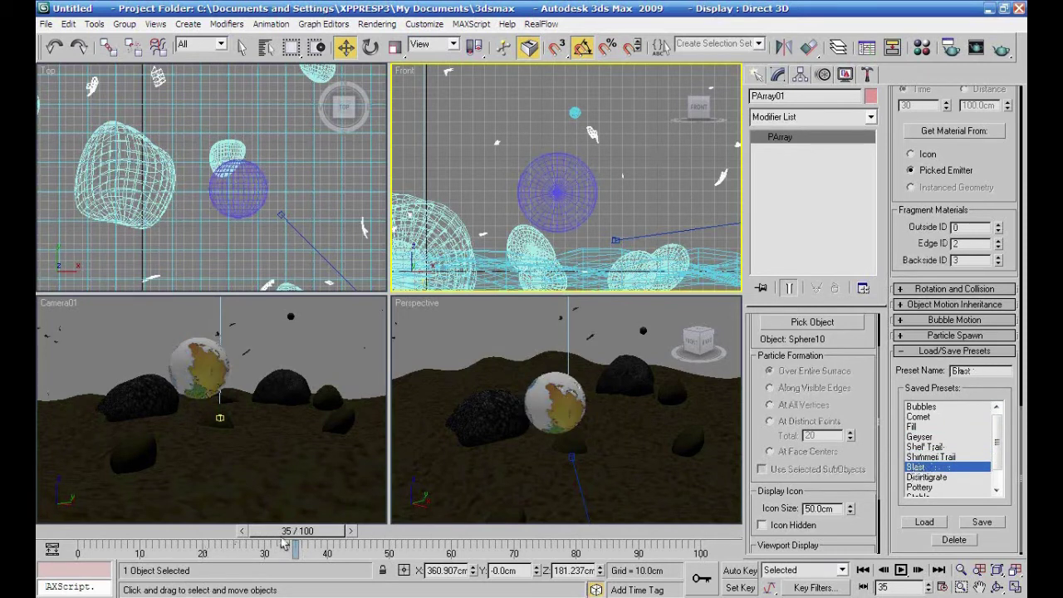
{"action": "left_click_drag", "start_coordinate": [284, 531], "coordinate": [158, 531]}
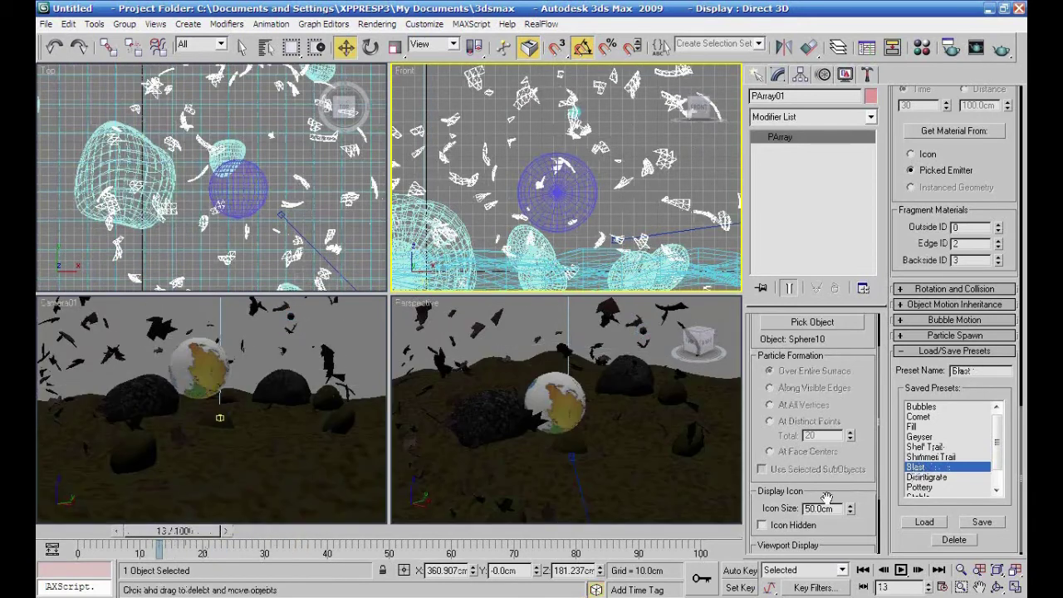
Try the Disintigrate, Pottery, Stable and Default presets on the PArray
{"action": "double_click", "coordinate": [923, 477]}
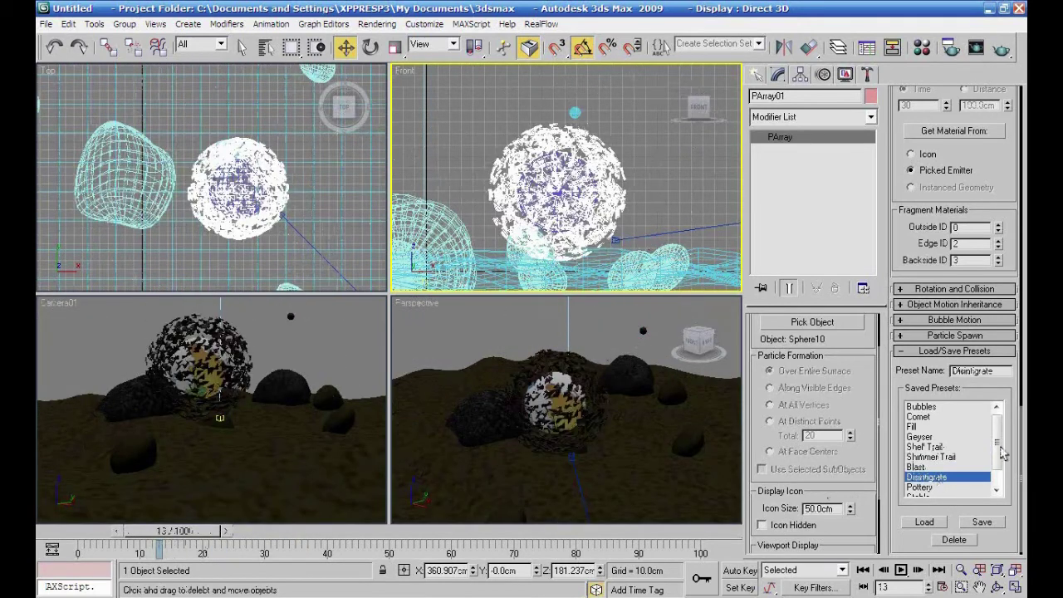
{"action": "left_click_drag", "start_coordinate": [999, 440], "coordinate": [998, 456]}
{"action": "double_click", "coordinate": [917, 467]}
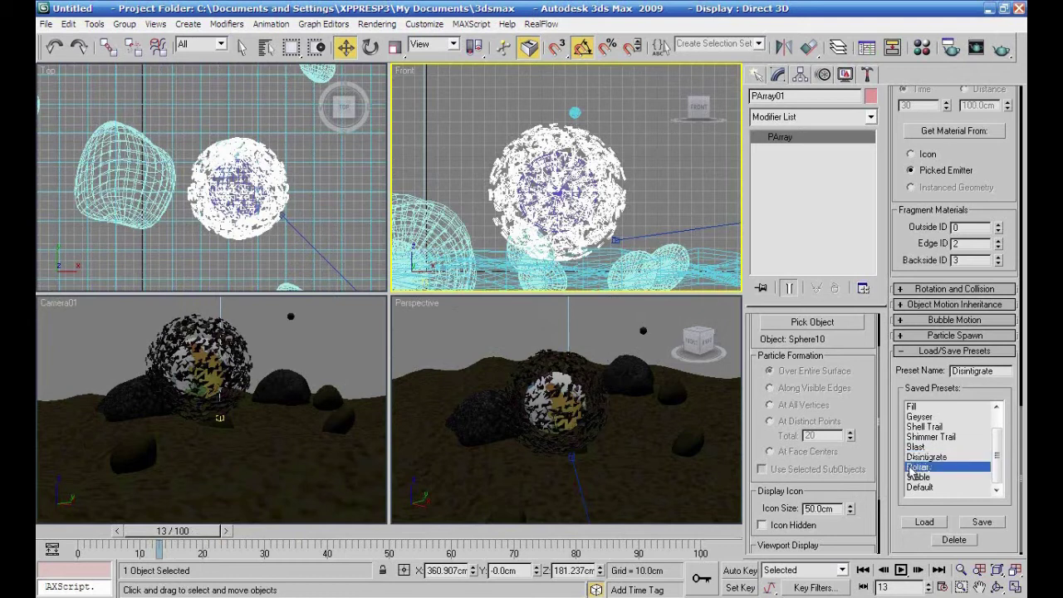
{"action": "double_click", "coordinate": [917, 477]}
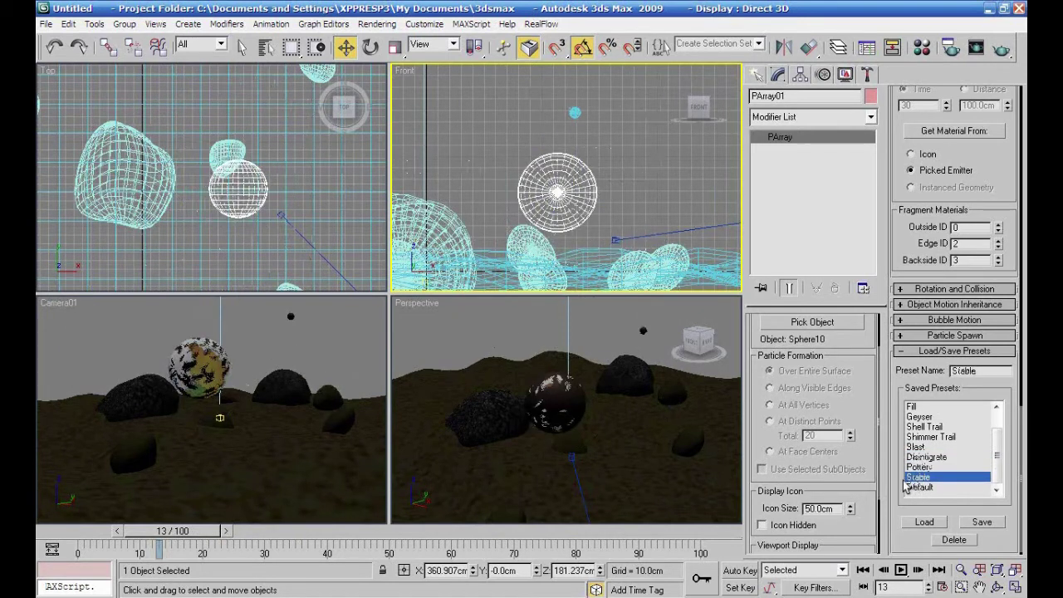
{"action": "double_click", "coordinate": [918, 486]}
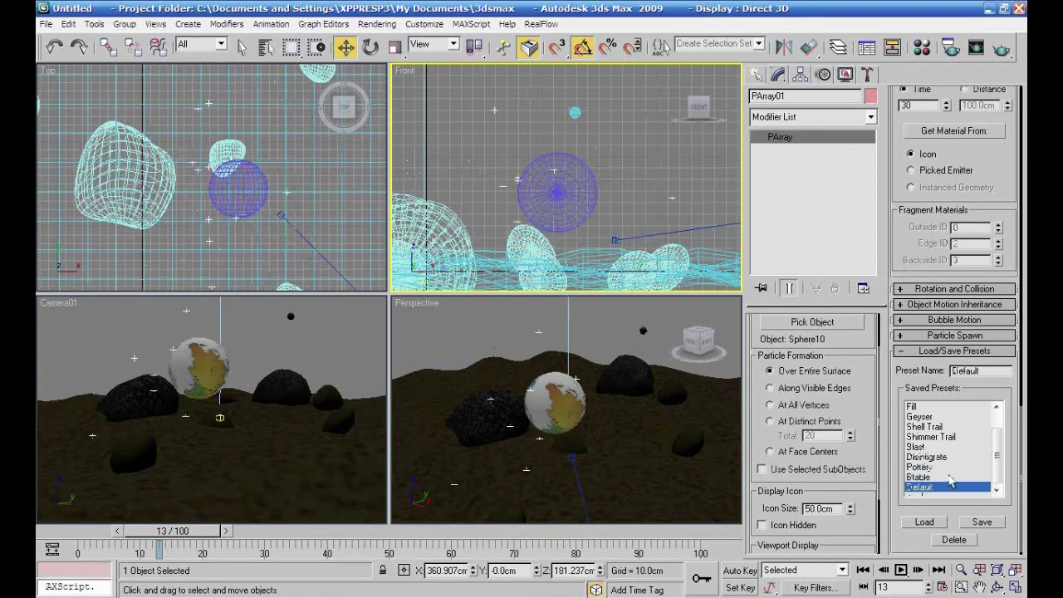
Reload the Bubbles preset on the PArray and preview the particles up to frame 37
{"action": "left_click_drag", "start_coordinate": [998, 459], "coordinate": [999, 434]}
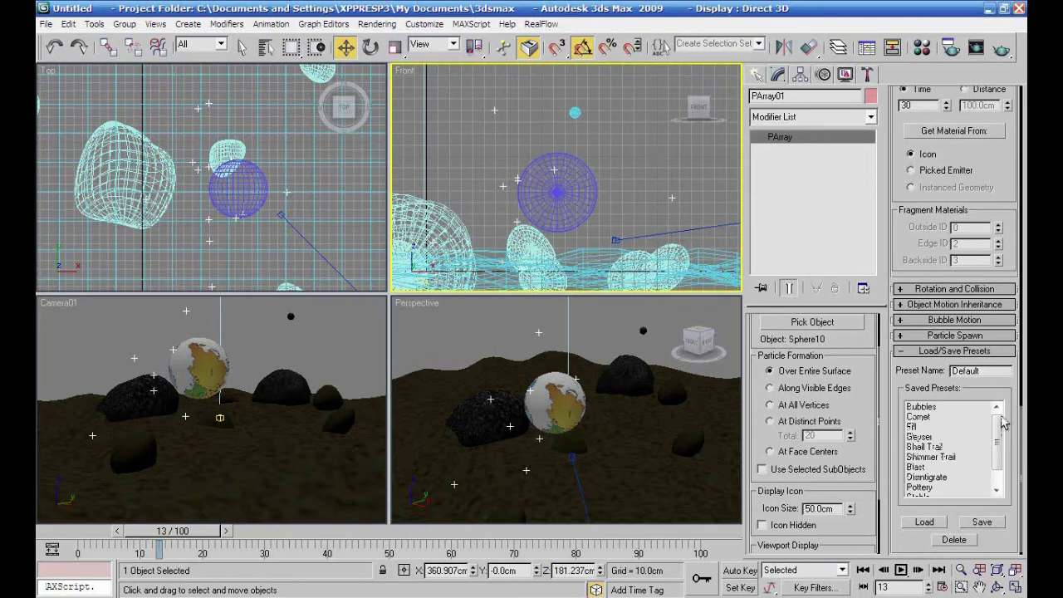
{"action": "left_click", "coordinate": [930, 408]}
{"action": "double_click", "coordinate": [932, 410]}
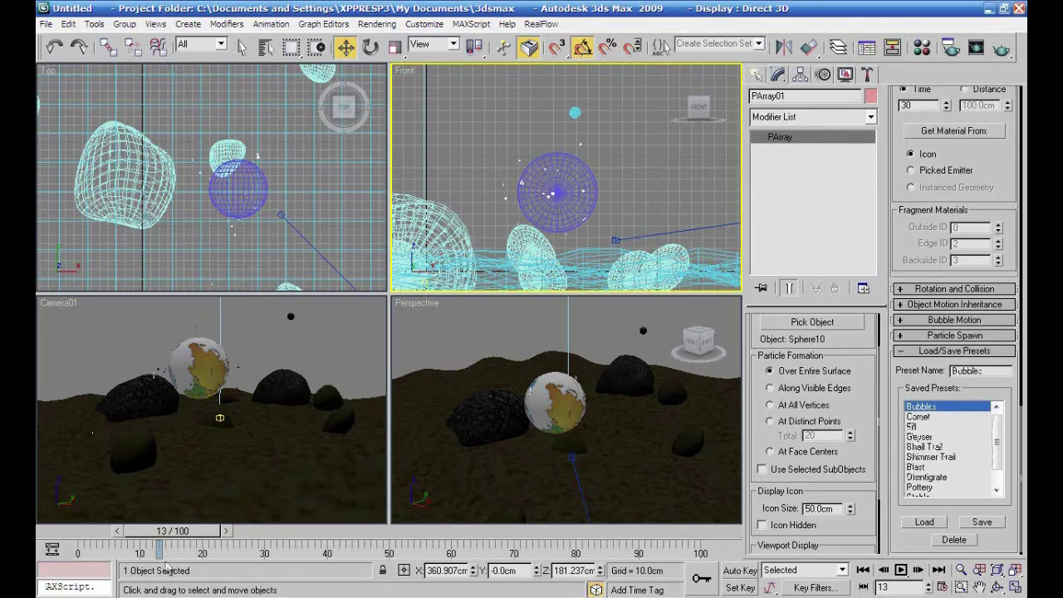
{"action": "mouse_move", "coordinate": [199, 535]}
{"action": "left_mouse_down"}
{"action": "mouse_move", "coordinate": [405, 536]}
{"action": "mouse_move", "coordinate": [303, 535]}
{"action": "mouse_move", "coordinate": [324, 535]}
{"action": "left_mouse_up"}
{"action": "key", "text": "w"}
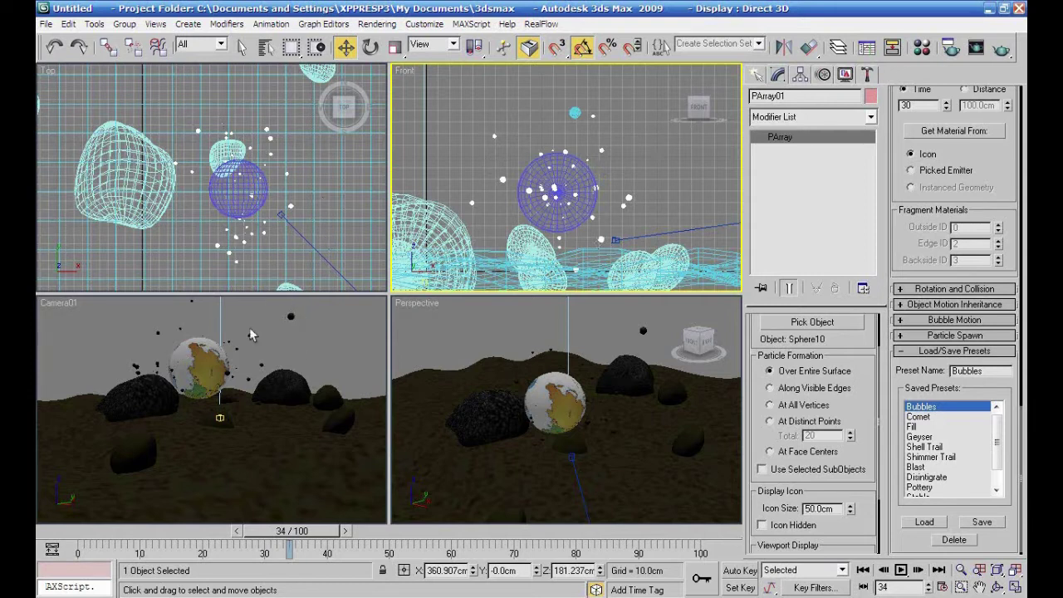
{"action": "mouse_move", "coordinate": [290, 532]}
{"action": "left_mouse_down"}
{"action": "mouse_move", "coordinate": [336, 532]}
{"action": "mouse_move", "coordinate": [301, 532]}
{"action": "left_mouse_up"}
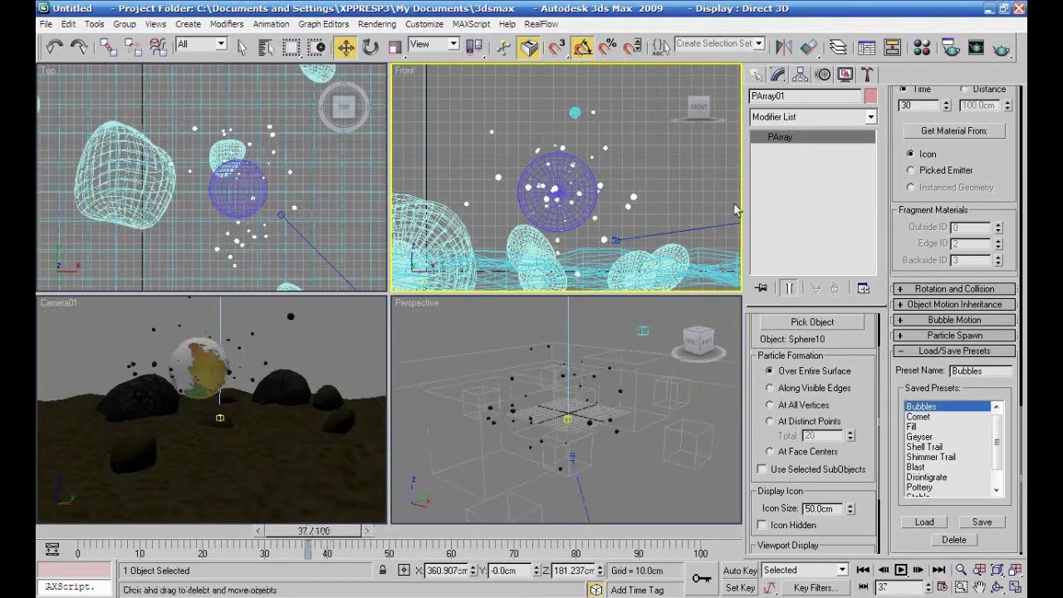
Open the creation options for Forces space warps
{"action": "left_click", "coordinate": [756, 76]}
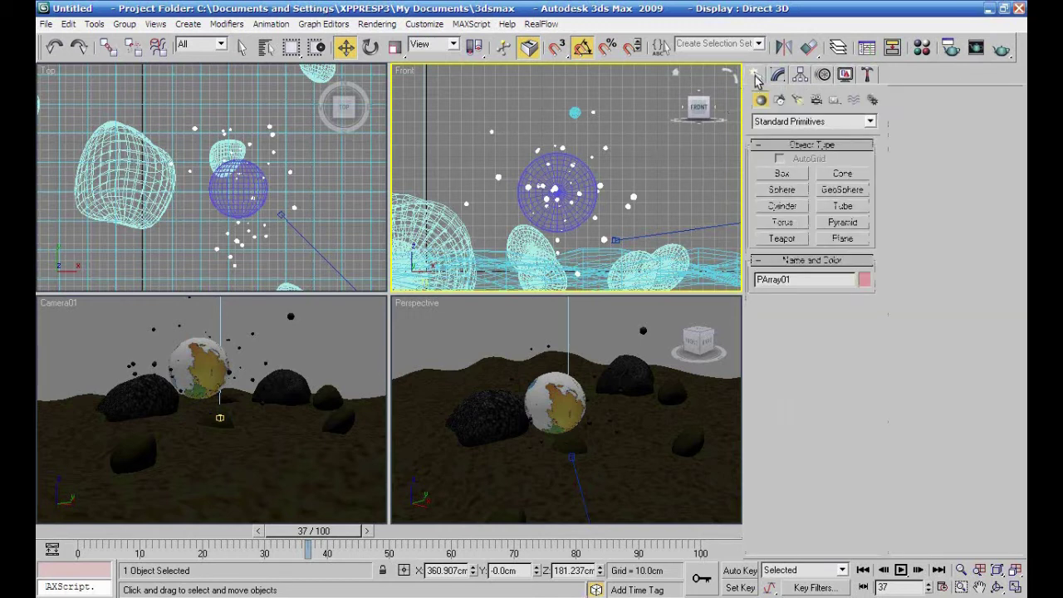
{"action": "left_click", "coordinate": [855, 100]}
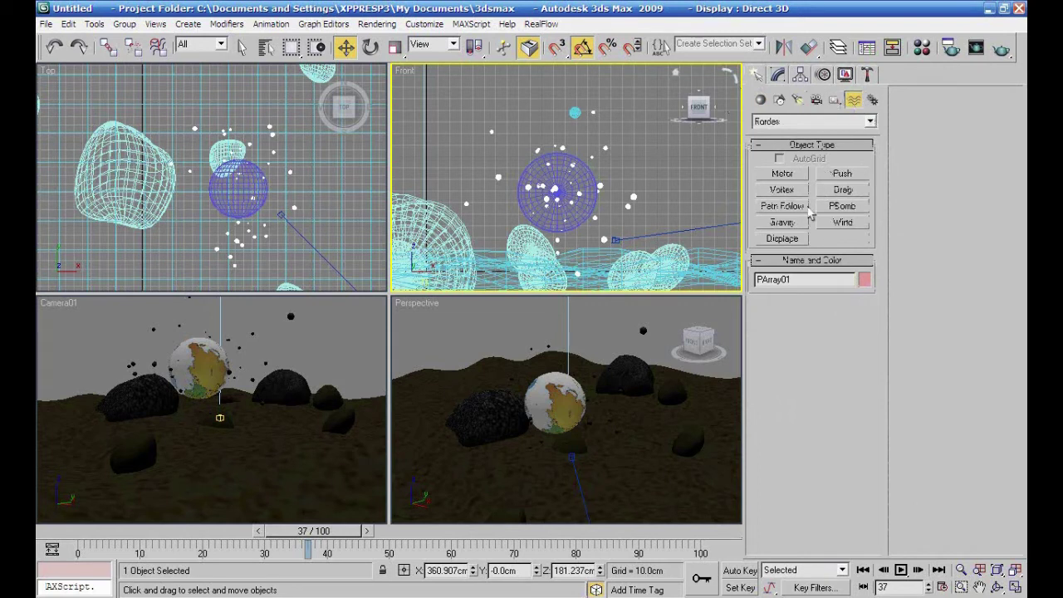
Create a Gravity space warp with an icon about 26 cm in the Top view beside the globe, and rotate it to point upward
{"action": "left_click", "coordinate": [782, 222]}
{"action": "left_click_drag", "start_coordinate": [325, 178], "coordinate": [359, 203]}
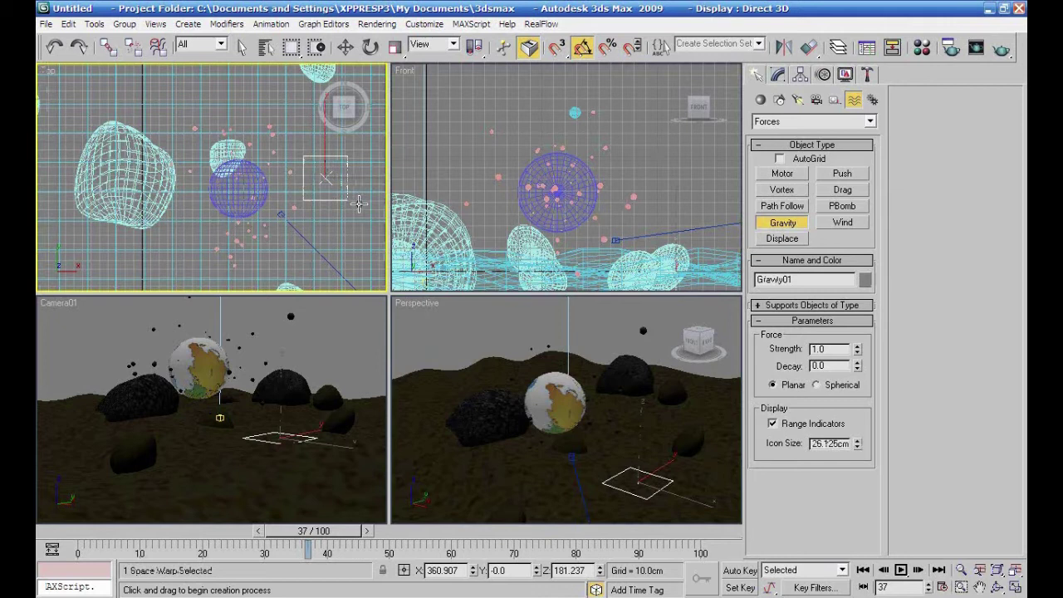
{"action": "left_click", "coordinate": [371, 47]}
{"action": "scroll", "coordinate": [556, 191], "scroll_direction": "down", "scroll_amount": 4}
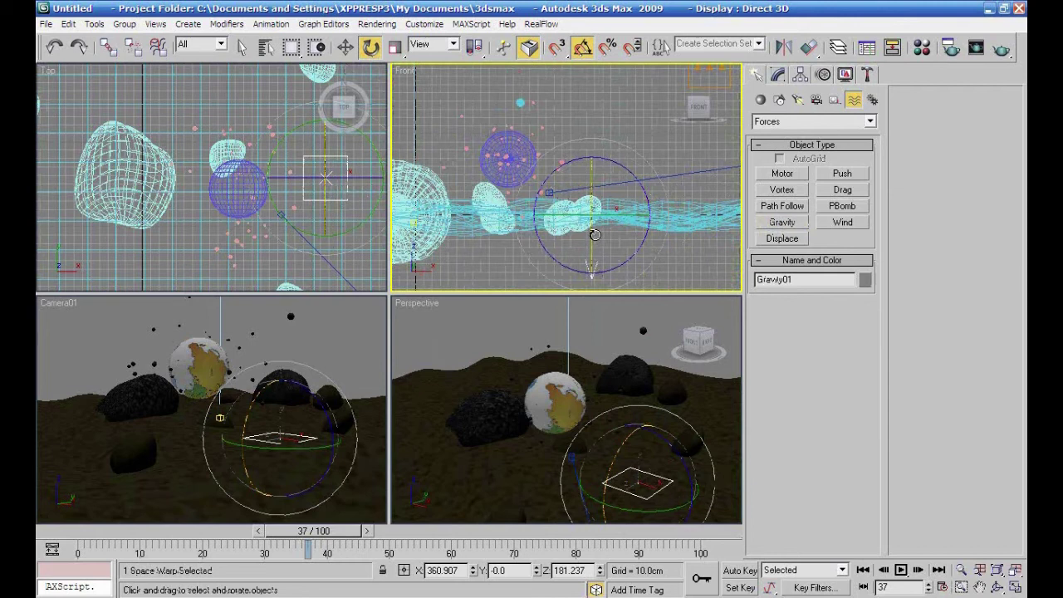
{"action": "left_click_drag", "start_coordinate": [594, 235], "coordinate": [596, 99]}
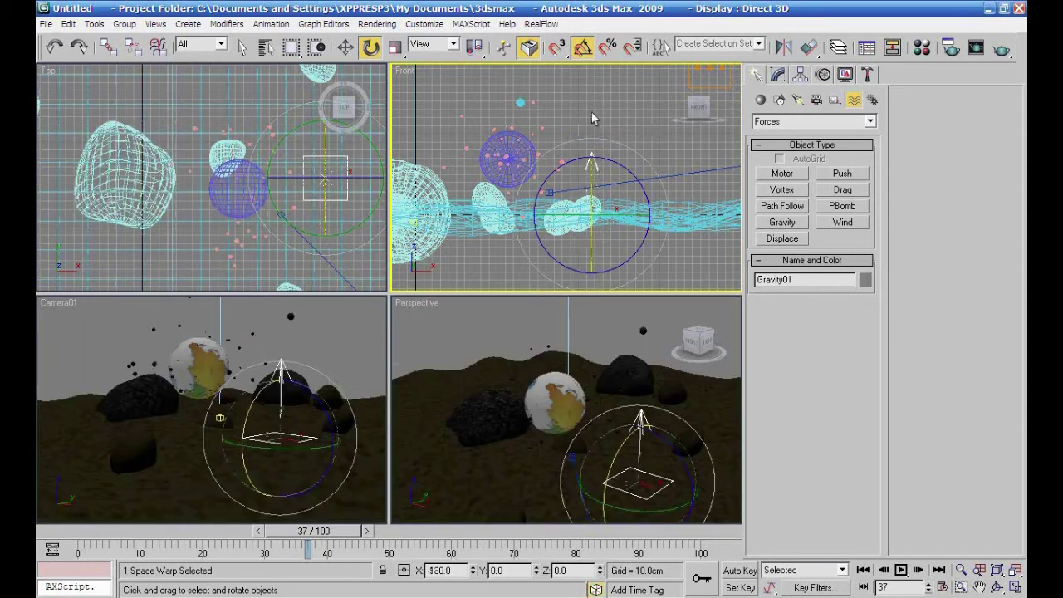
Raise the Gravity icon vertically in the Front view so it sits above the seabed
{"action": "left_click", "coordinate": [345, 47]}
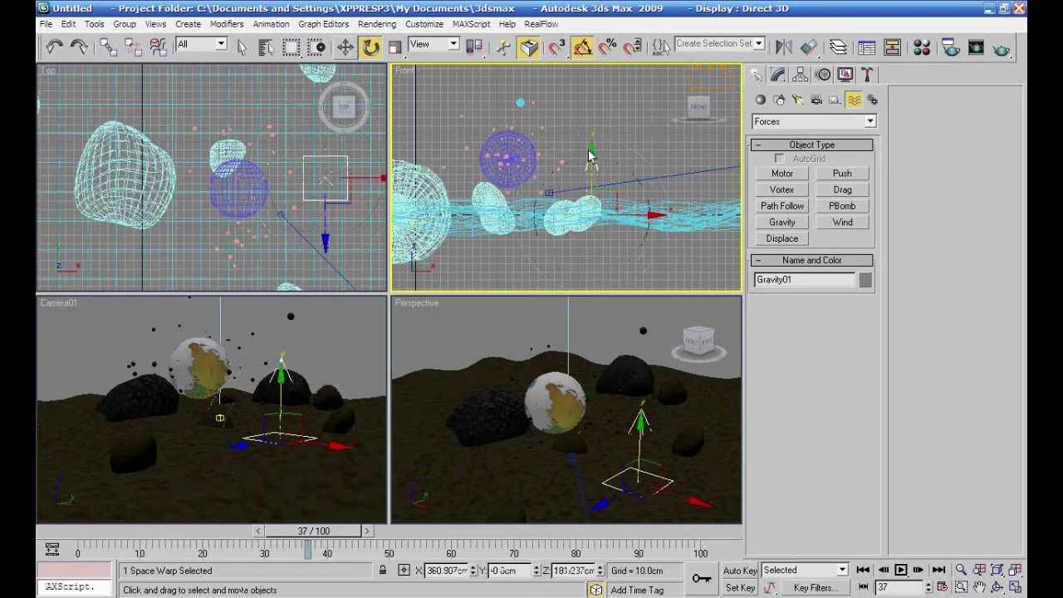
{"action": "left_click_drag", "start_coordinate": [591, 155], "coordinate": [592, 123]}
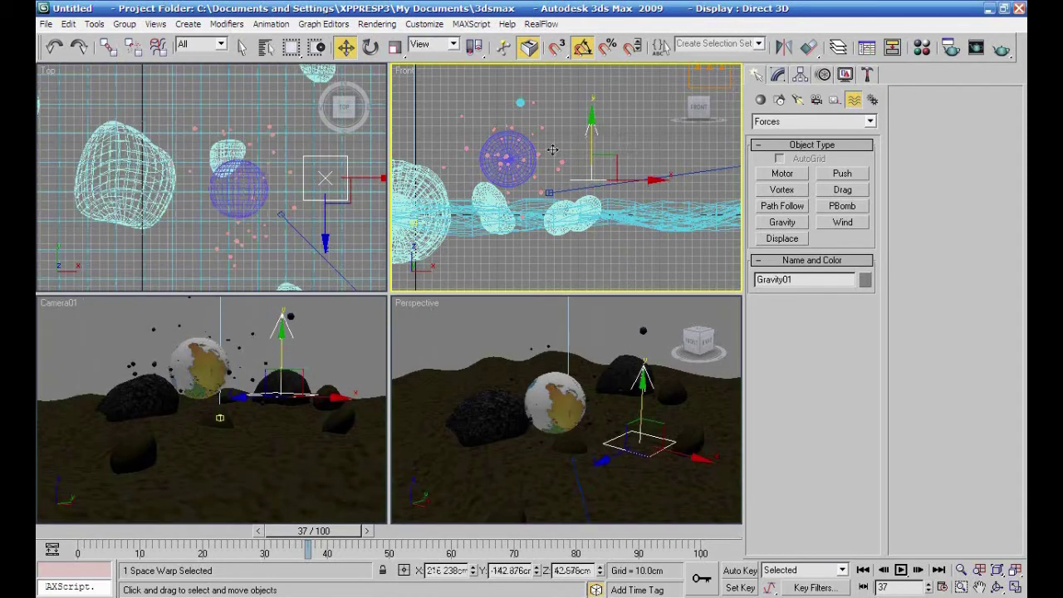
{"action": "middle_click_drag", "start_coordinate": [647, 126], "coordinate": [639, 170]}
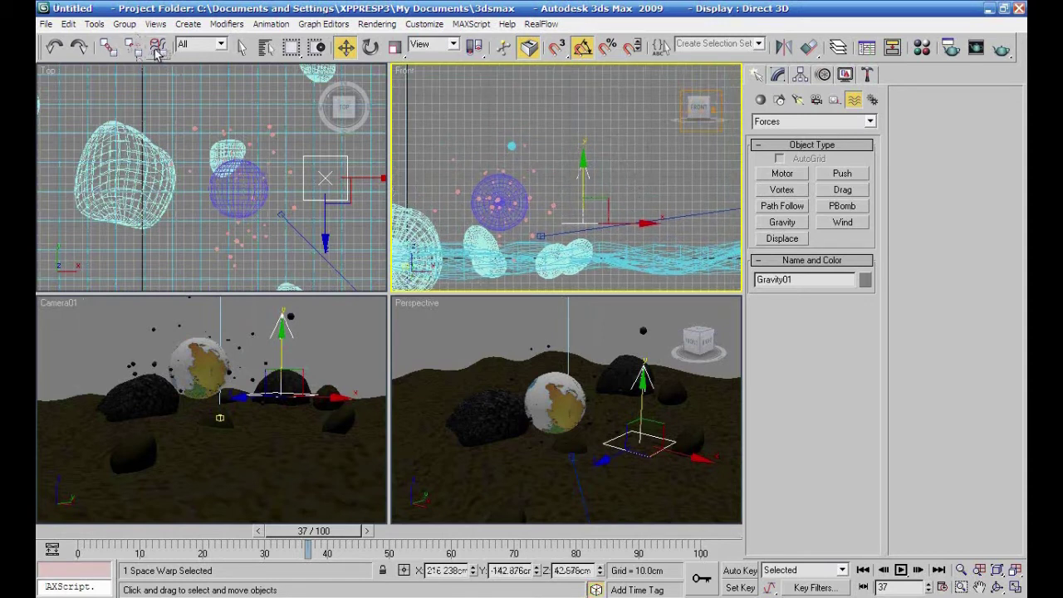
Bind the PArray01 particle system to the Gravity01 space warp
{"action": "left_click", "coordinate": [156, 48]}
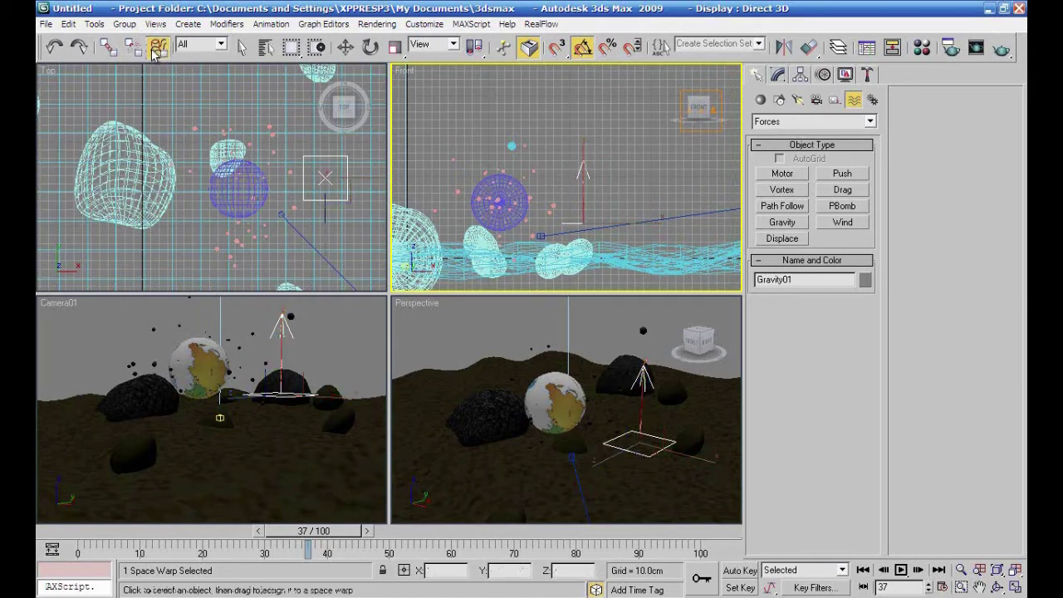
{"action": "left_click_drag", "start_coordinate": [550, 206], "coordinate": [583, 229]}
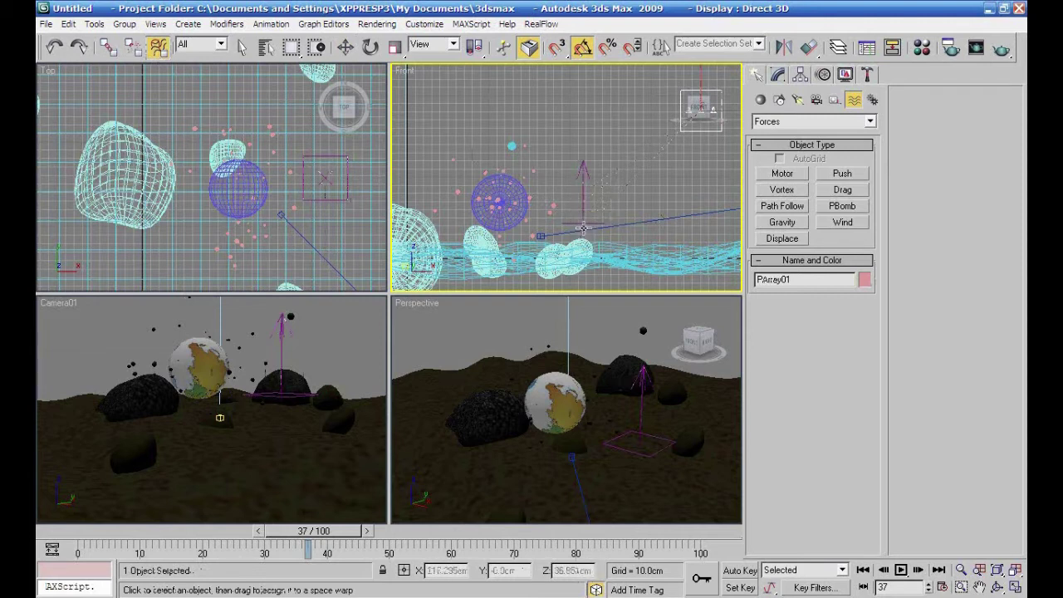
{"action": "middle_click_drag", "start_coordinate": [633, 224], "coordinate": [642, 199]}
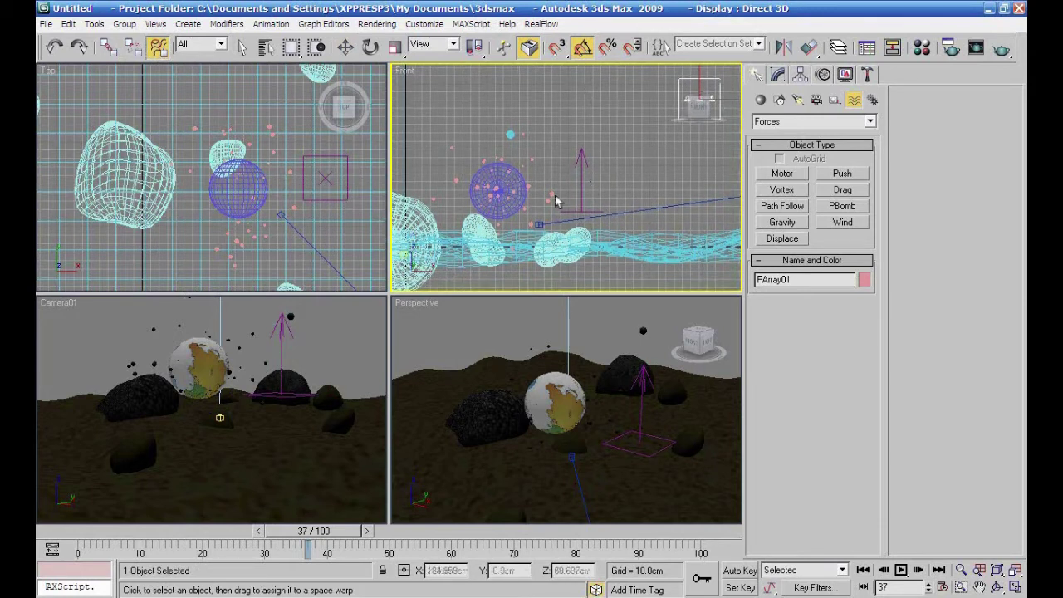
{"action": "left_click_drag", "start_coordinate": [576, 185], "coordinate": [582, 166]}
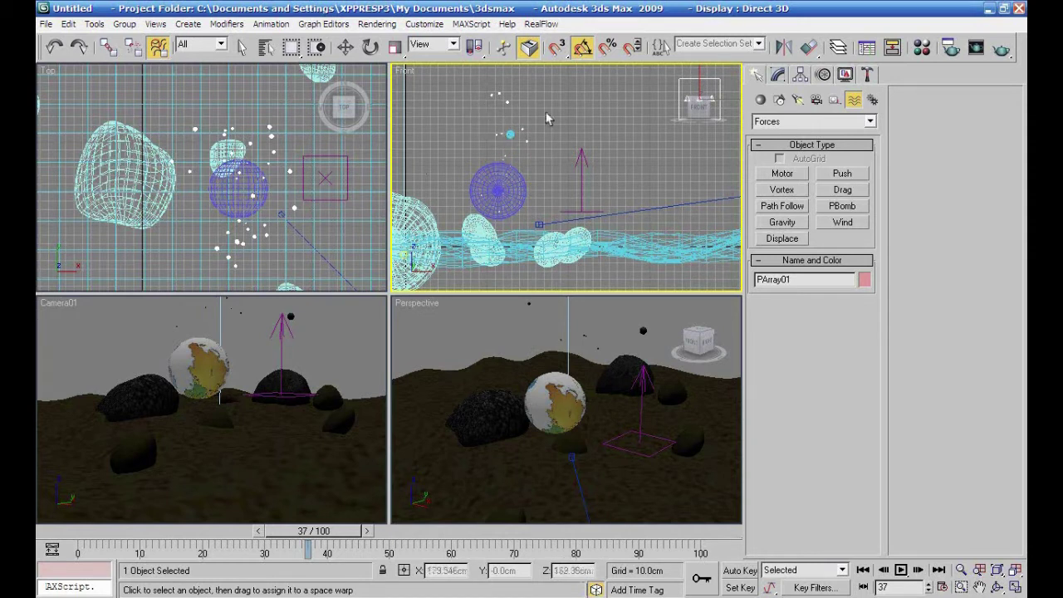
Test-render the Camera01 view at frame 21 to check the particles, and close the render window
{"action": "left_click_drag", "start_coordinate": [357, 535], "coordinate": [236, 521]}
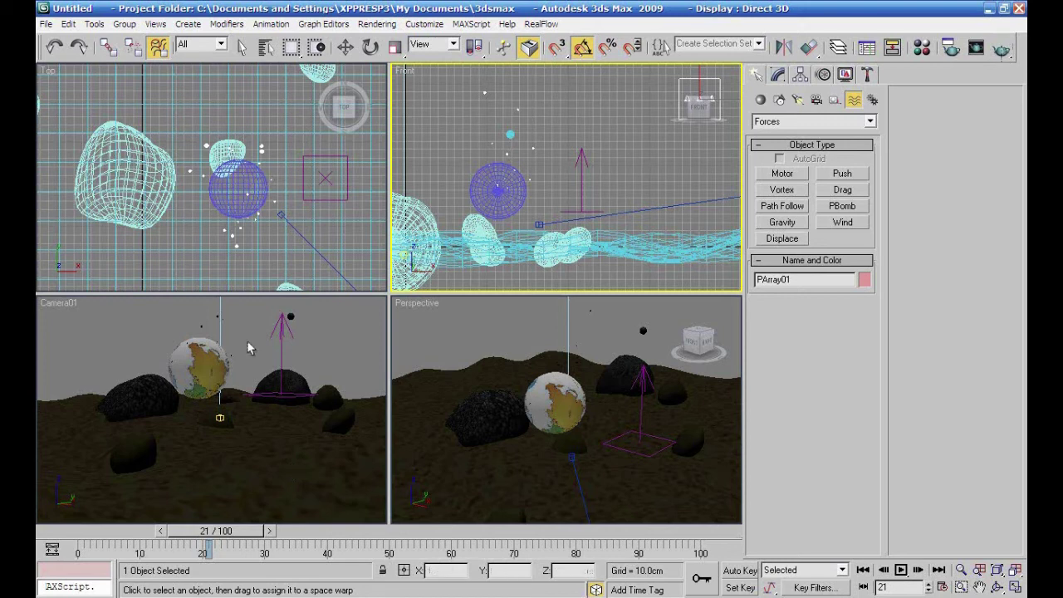
{"action": "left_click", "coordinate": [1002, 52]}
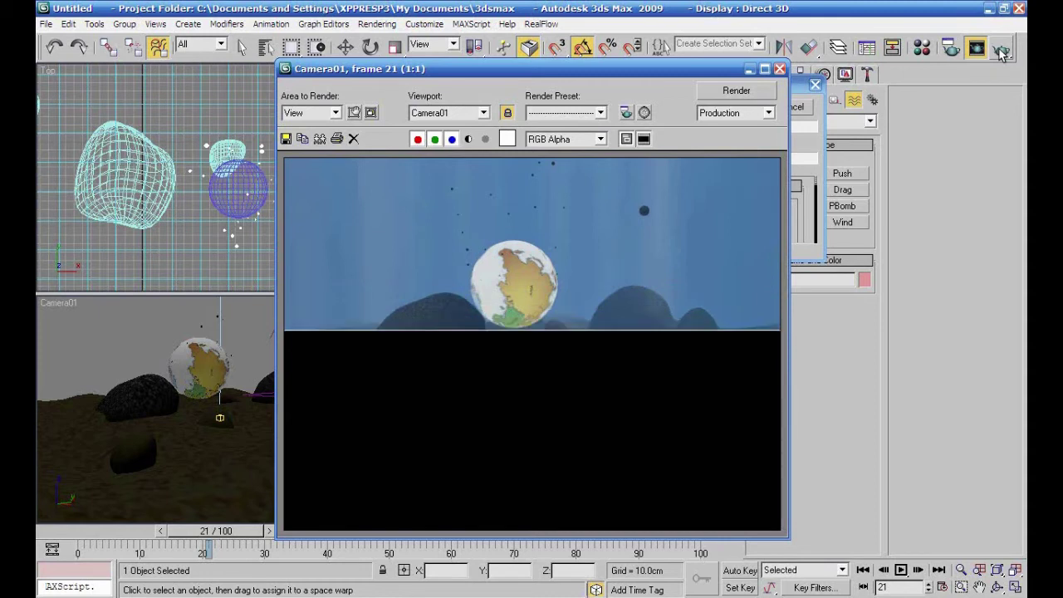
{"action": "left_click", "coordinate": [799, 109]}
{"action": "left_click", "coordinate": [779, 68]}
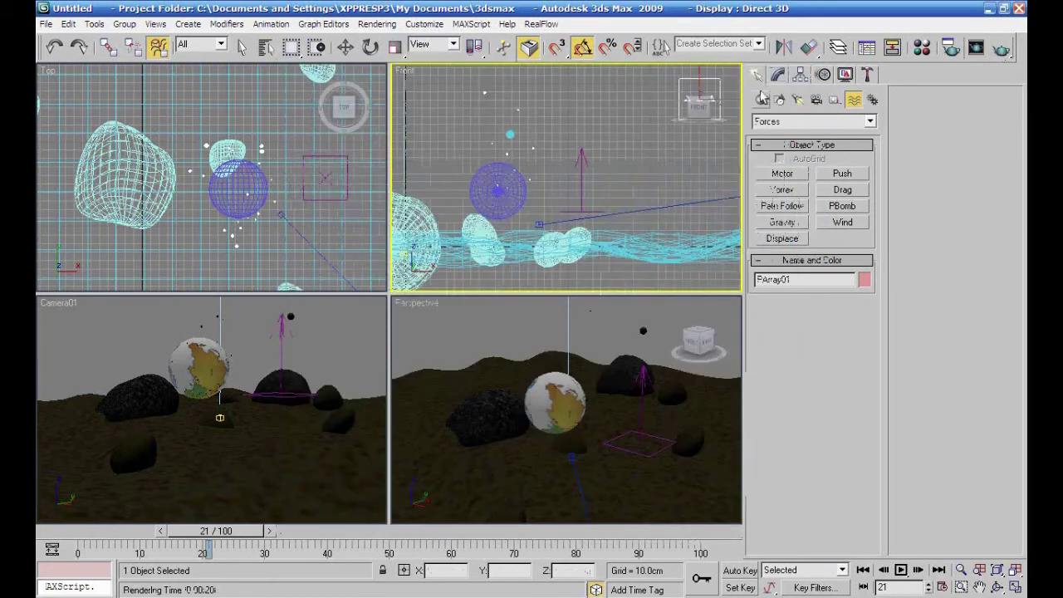
Set the Gravity strength to 0.5 and test-render the Camera01 view
{"action": "left_click", "coordinate": [571, 192]}
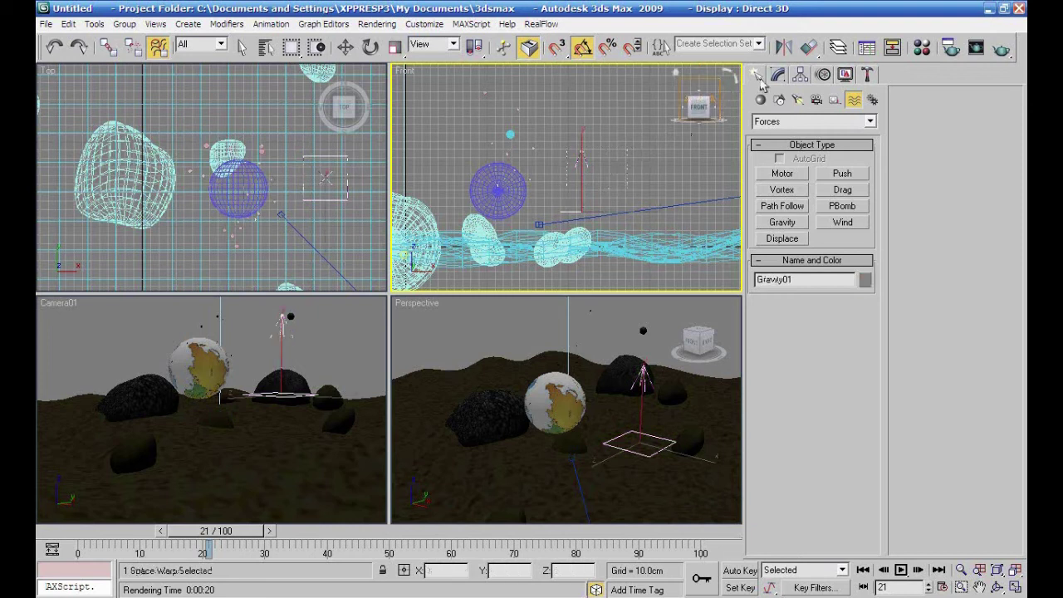
{"action": "left_click", "coordinate": [777, 75]}
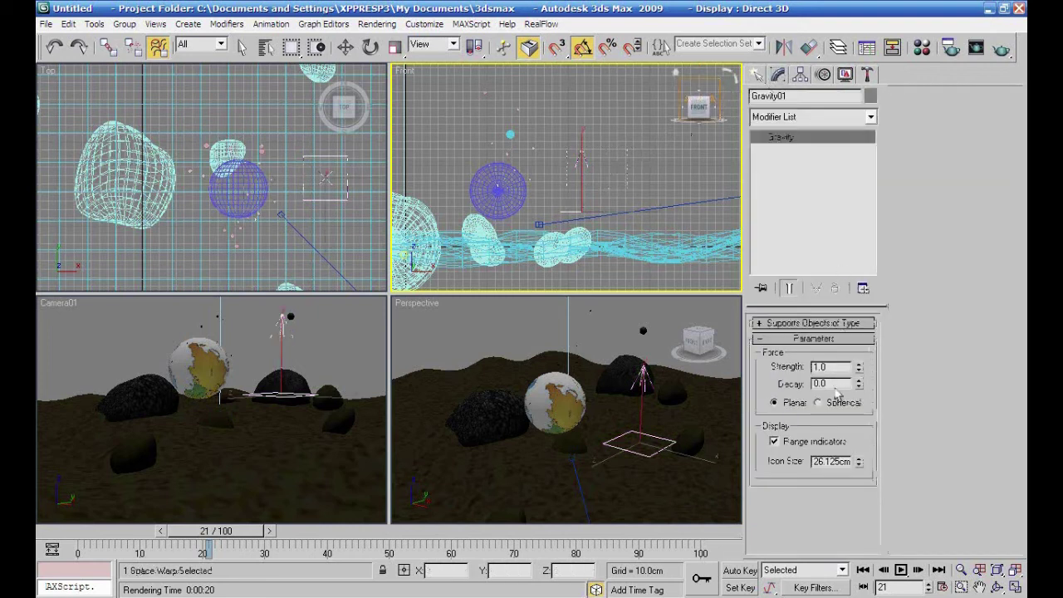
{"action": "left_click_drag", "start_coordinate": [837, 367], "coordinate": [791, 366]}
{"action": "type", "text": "0.5"}
{"action": "right_click", "coordinate": [352, 359]}
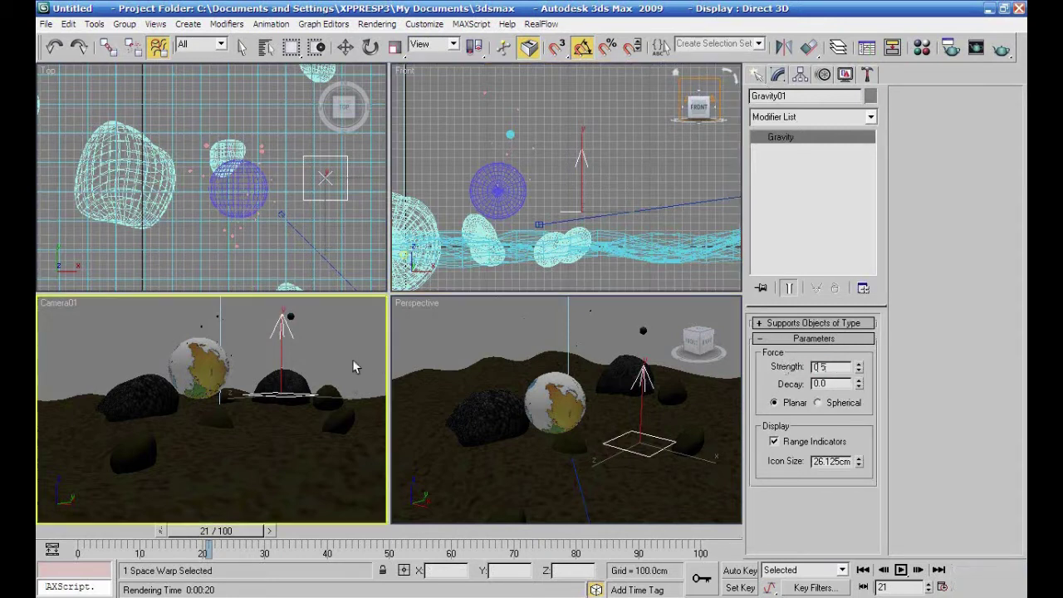
{"action": "left_click", "coordinate": [1000, 52]}
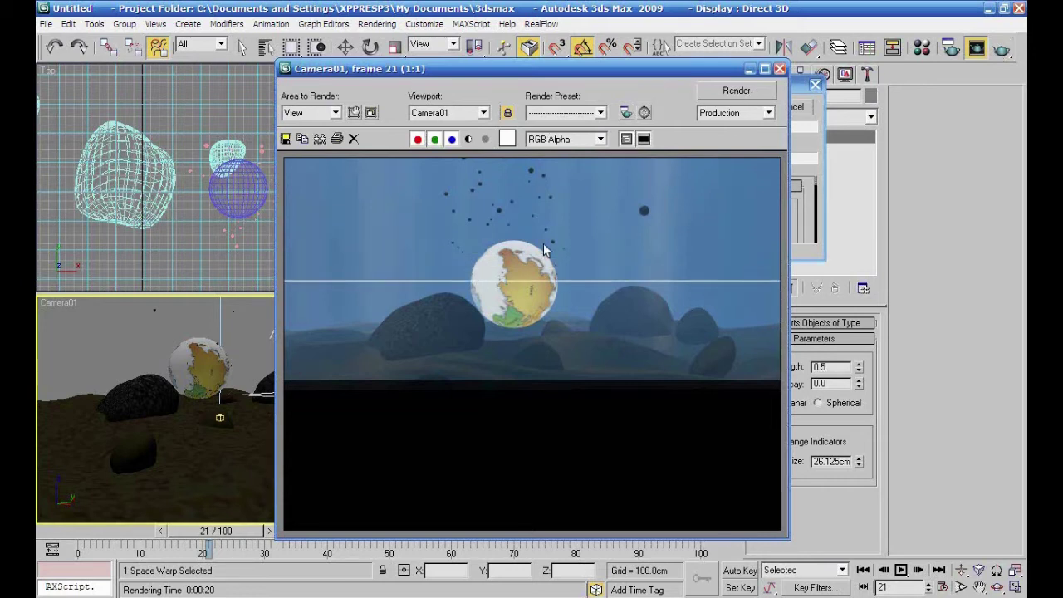
{"action": "left_click", "coordinate": [784, 108]}
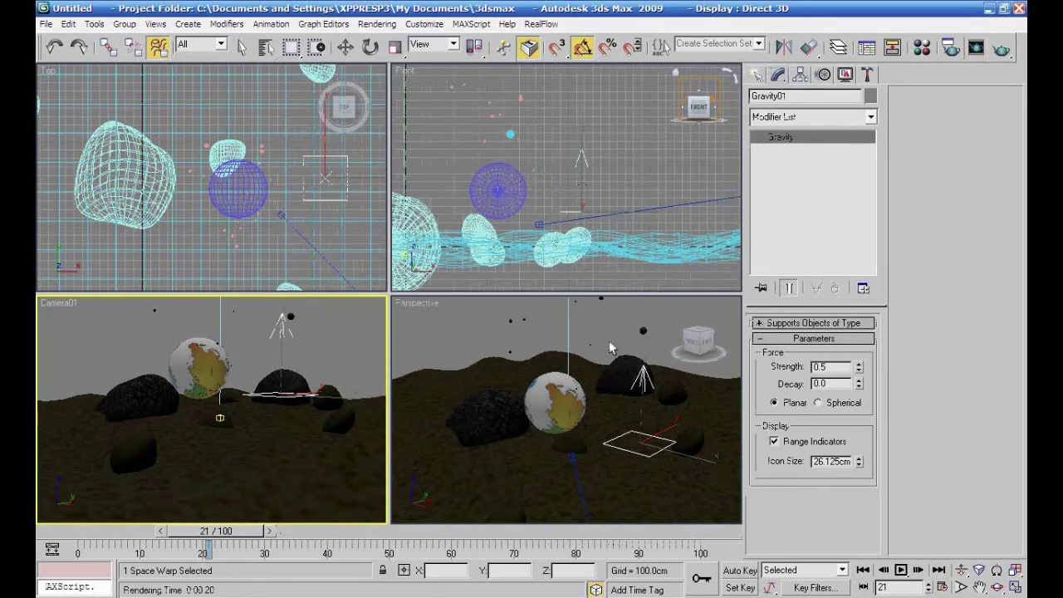
Set the particle size of PArray01 to 5.72 cm and test-render the Camera01 view
{"action": "left_click", "coordinate": [611, 202]}
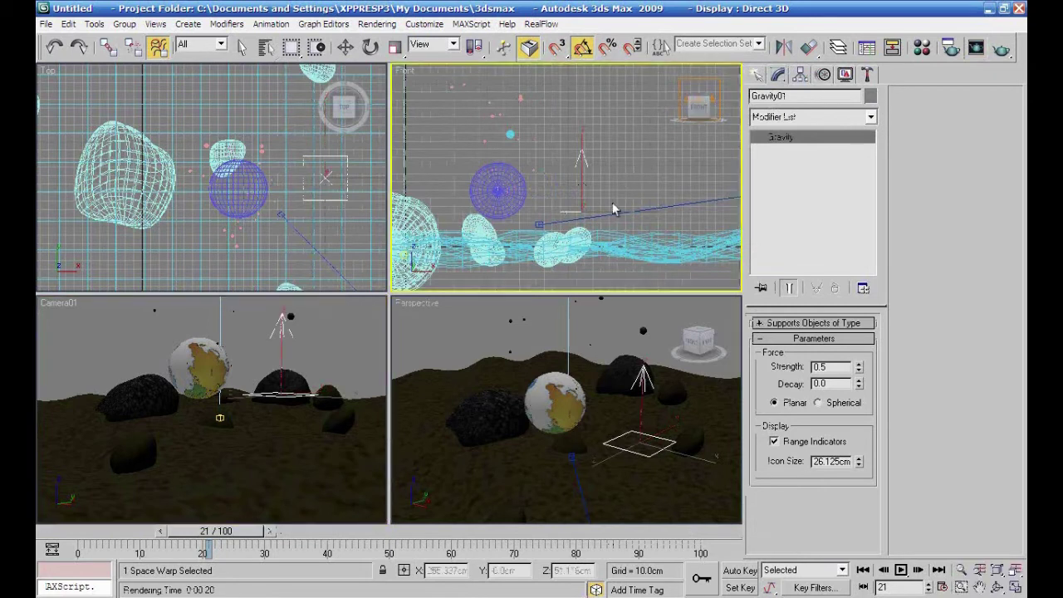
{"action": "middle_click_drag", "start_coordinate": [657, 155], "coordinate": [634, 193]}
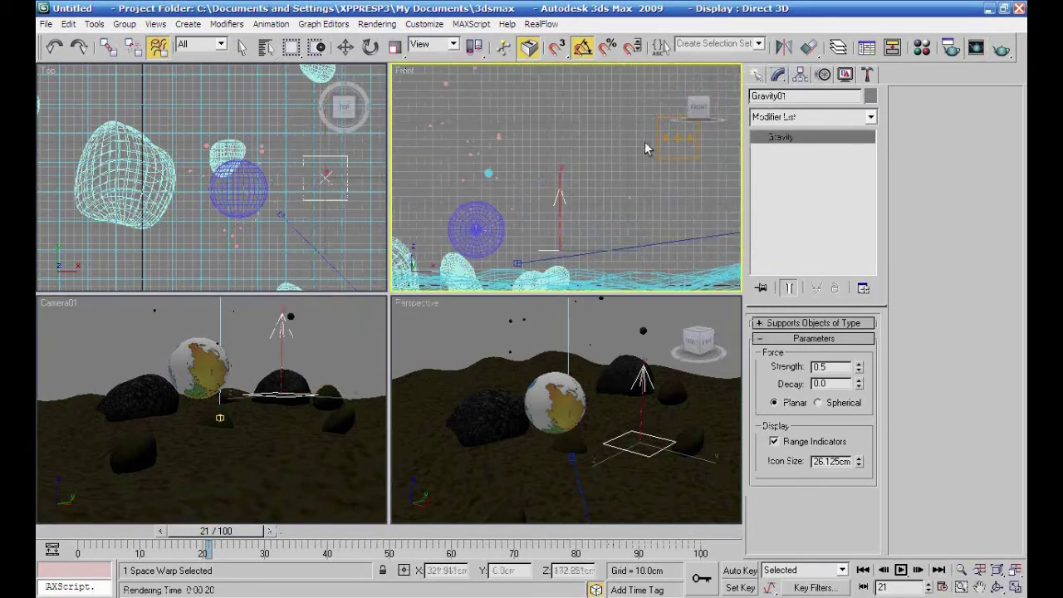
{"action": "left_click", "coordinate": [674, 173]}
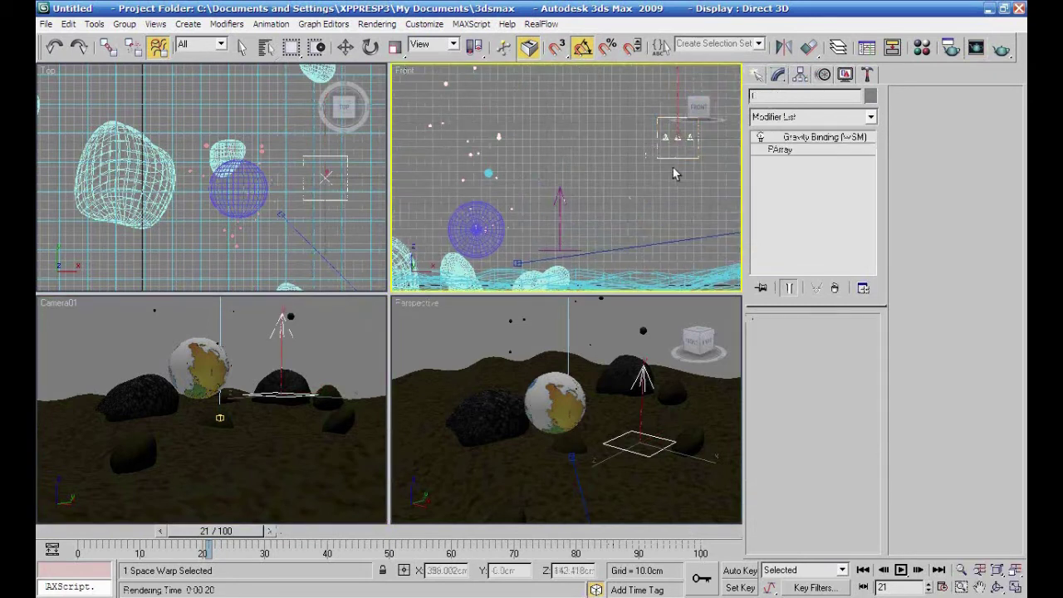
{"action": "left_click", "coordinate": [780, 149]}
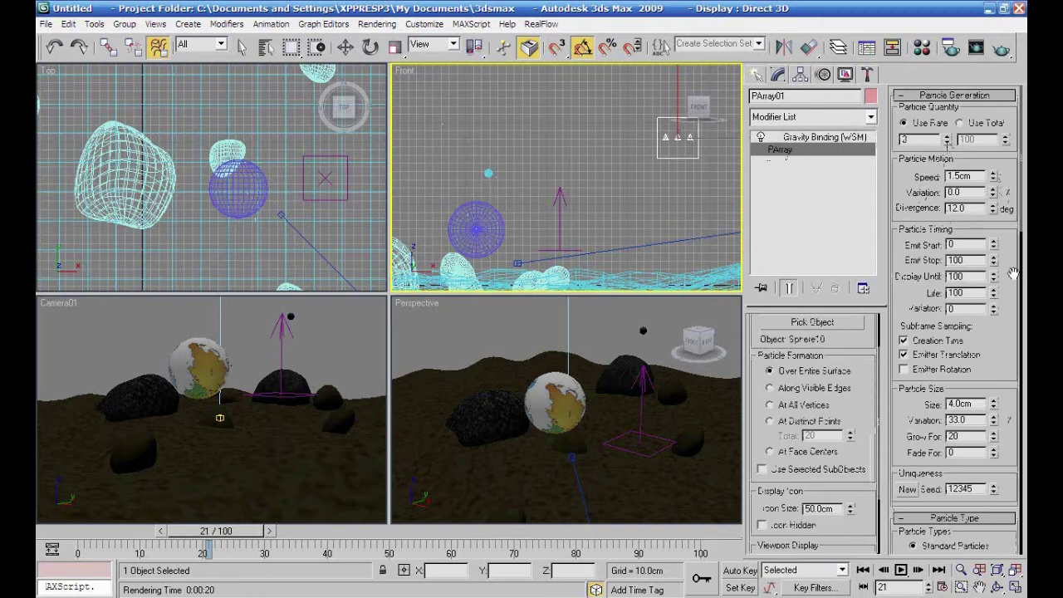
{"action": "left_click_drag", "start_coordinate": [994, 403], "coordinate": [992, 369]}
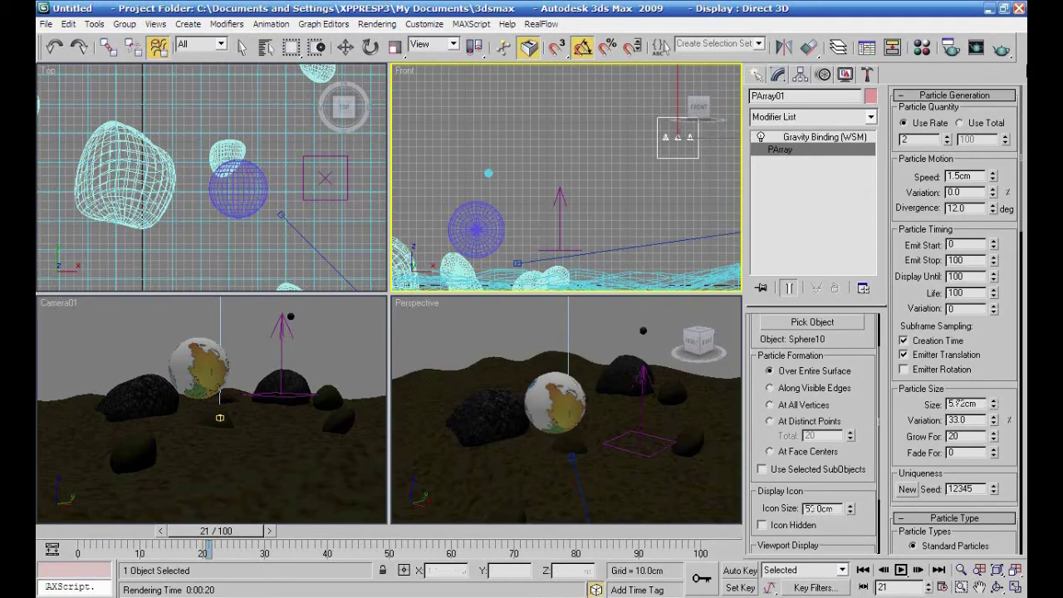
{"action": "left_click", "coordinate": [1001, 50]}
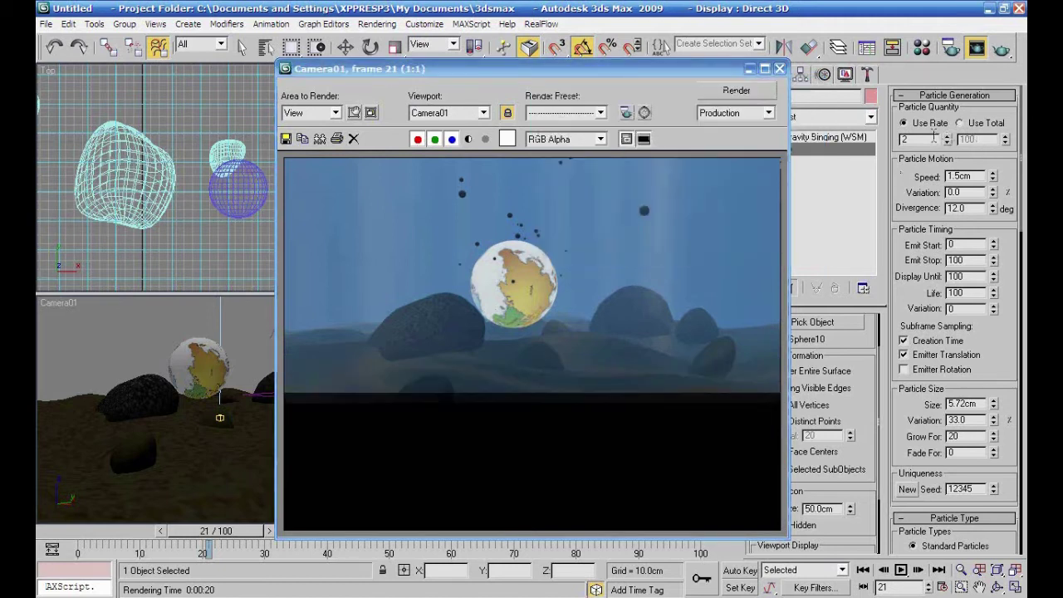
Set the particle speed to 0.84 cm and the emission rate to 5, test-rendering the Camera01 view after each change
{"action": "left_click_drag", "start_coordinate": [993, 177], "coordinate": [993, 208]}
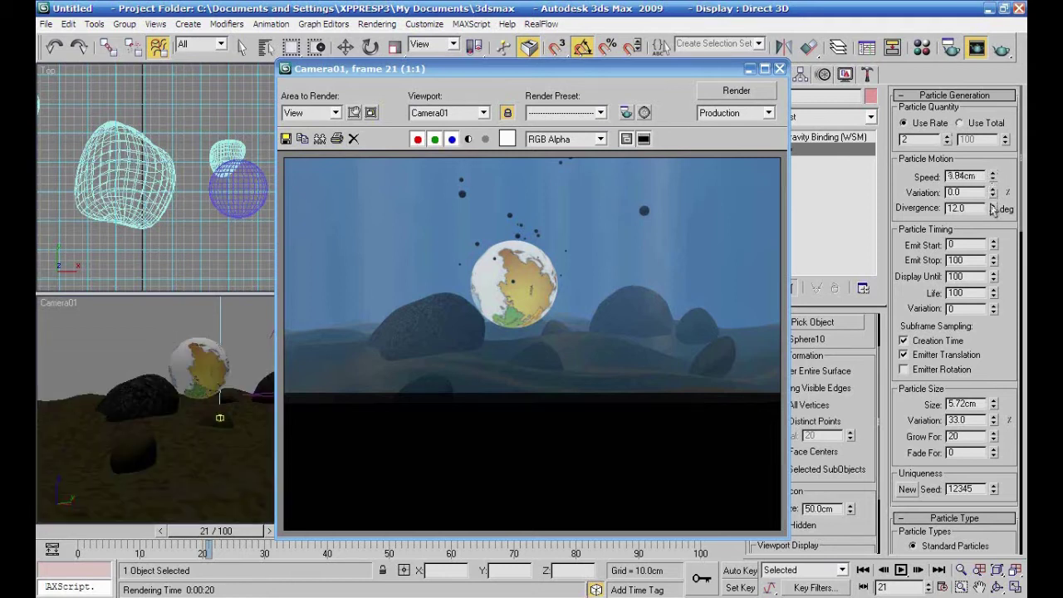
{"action": "left_click", "coordinate": [1003, 48]}
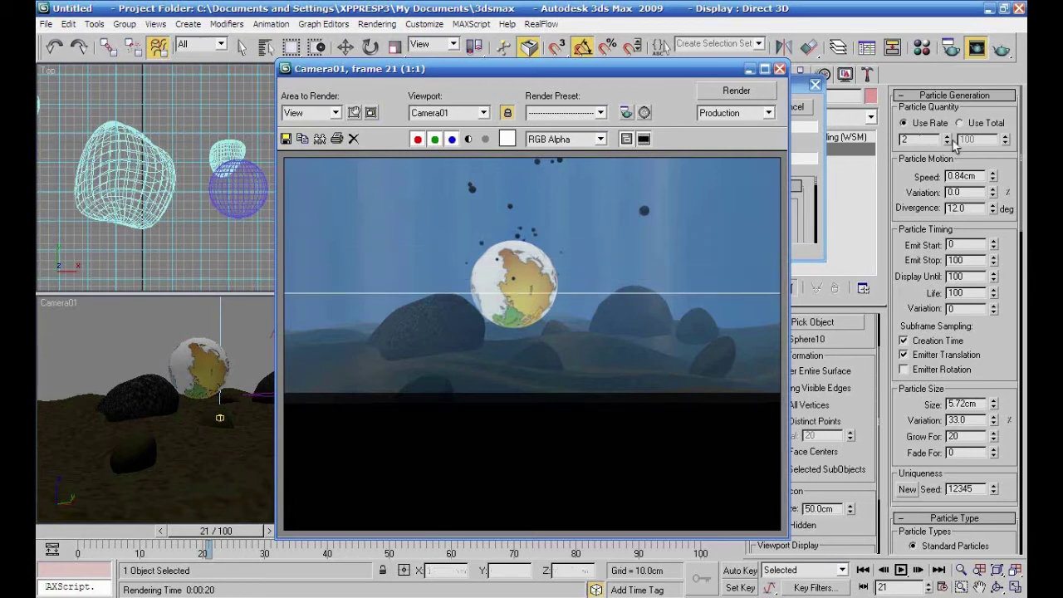
{"action": "left_click", "coordinate": [803, 112]}
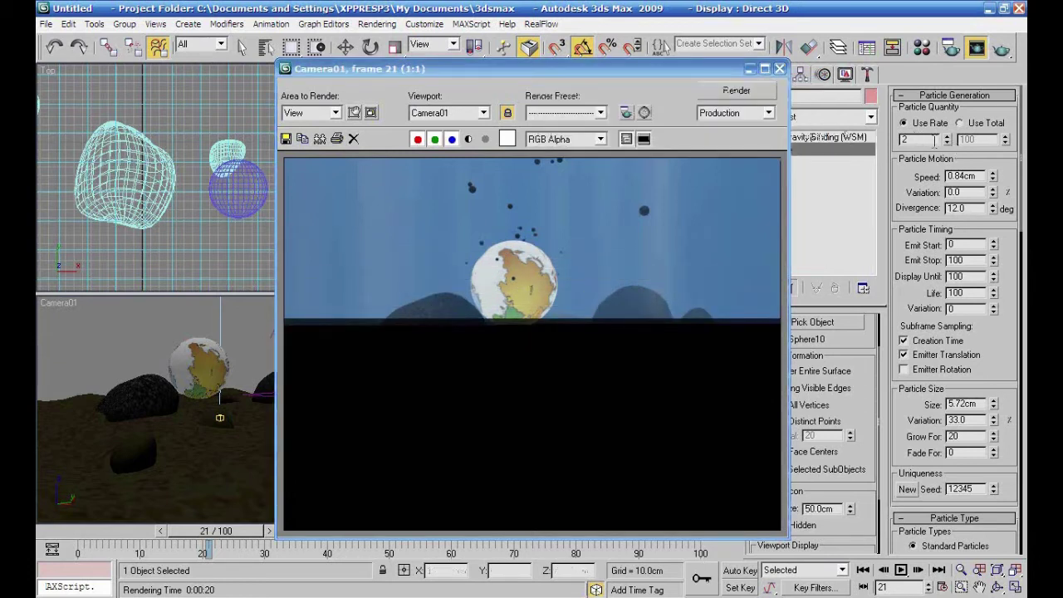
{"action": "left_click_drag", "start_coordinate": [948, 140], "coordinate": [946, 137]}
{"action": "left_click", "coordinate": [1002, 52]}
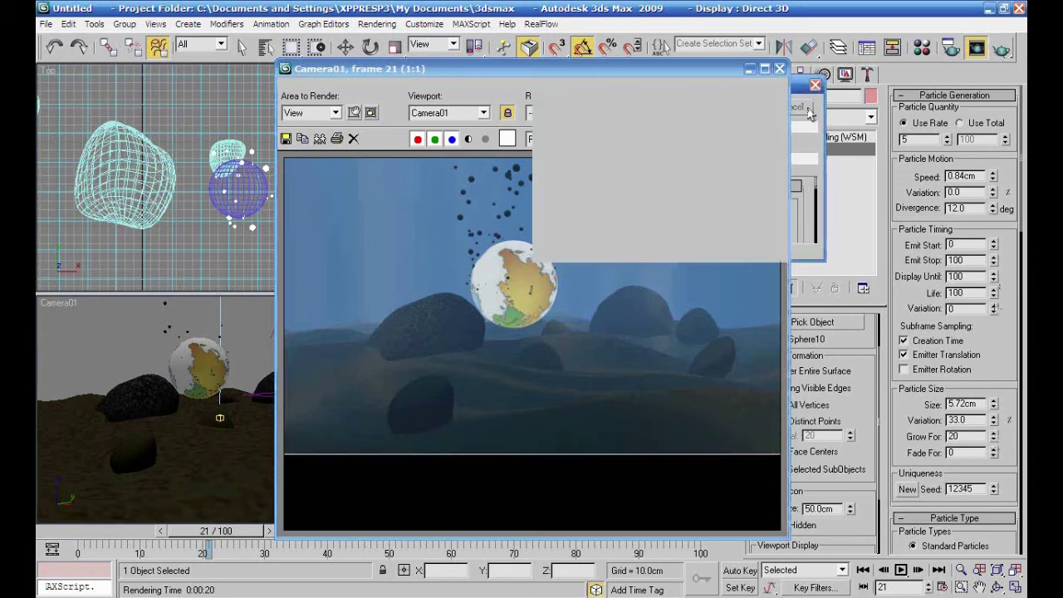
Set the particles' Grow For to 10 and the emission rate to 8, and render the Camera01 view again
{"action": "left_click", "coordinate": [973, 437]}
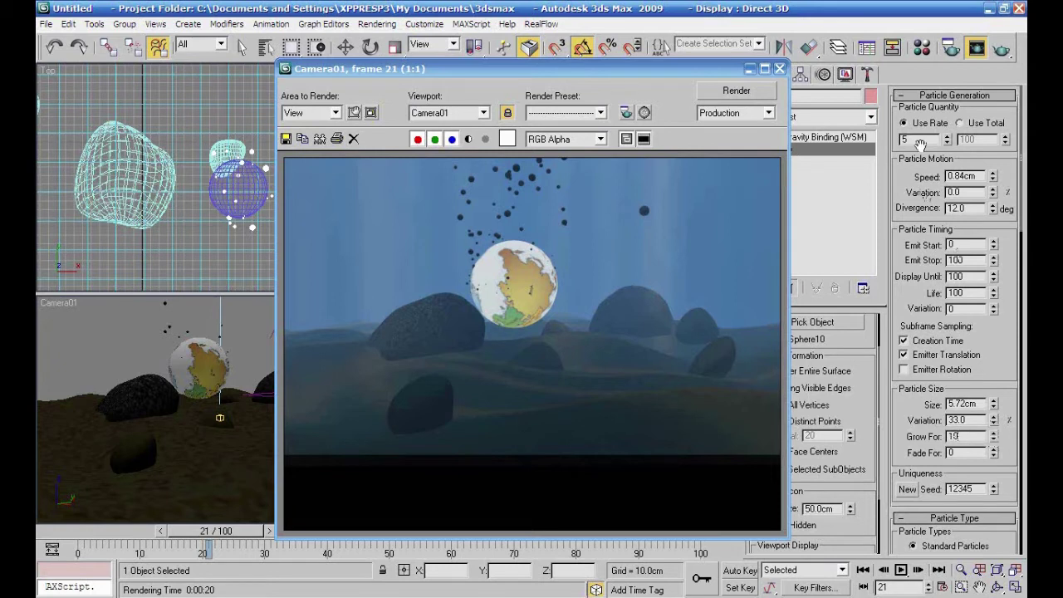
{"action": "left_click_drag", "start_coordinate": [949, 139], "coordinate": [948, 125]}
{"action": "left_click", "coordinate": [1001, 49]}
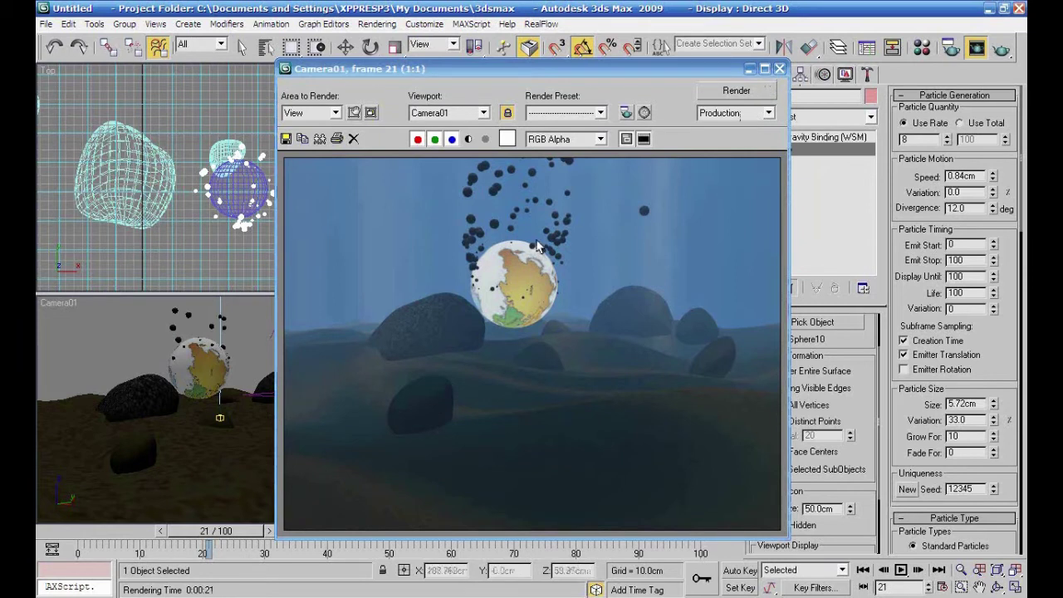
{"action": "left_click", "coordinate": [779, 68]}
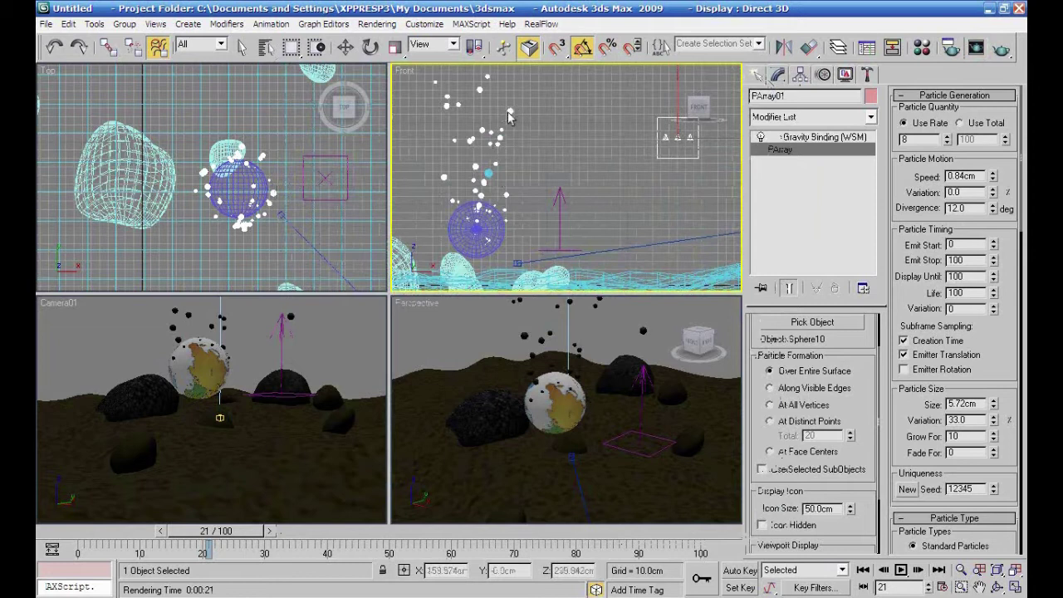
Assign the unused 11 - Default material to the PArray01 particle system
{"action": "left_click", "coordinate": [345, 48]}
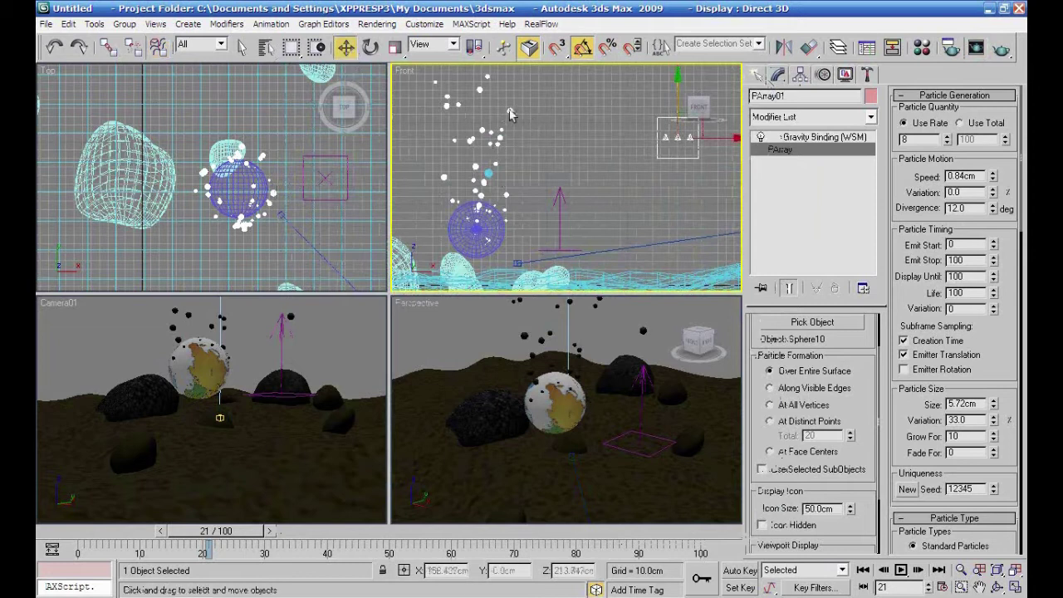
{"action": "left_click", "coordinate": [921, 47]}
{"action": "left_click", "coordinate": [450, 199]}
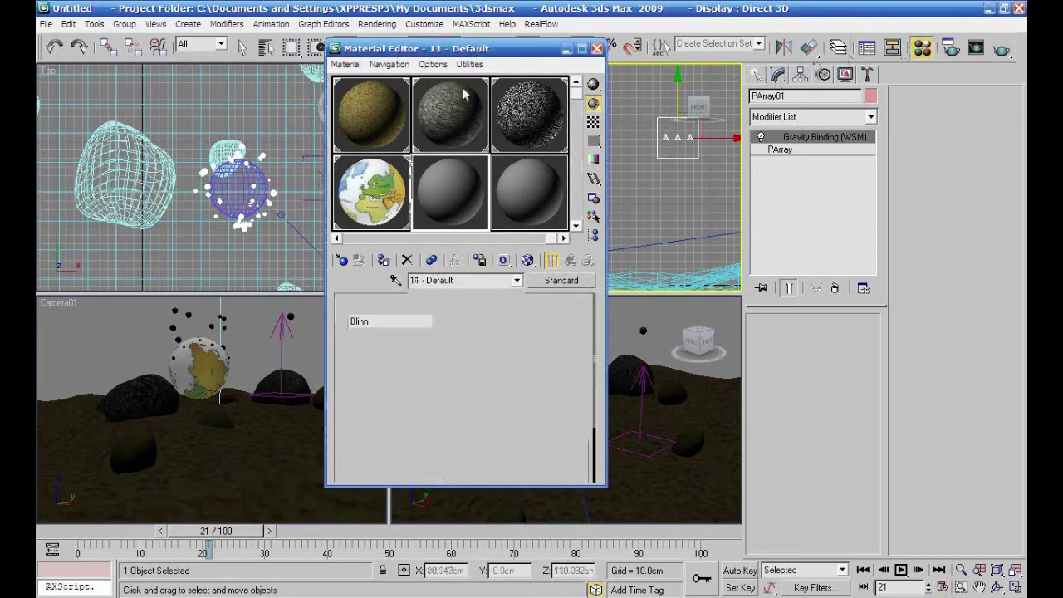
{"action": "left_click_drag", "start_coordinate": [469, 51], "coordinate": [276, 44]}
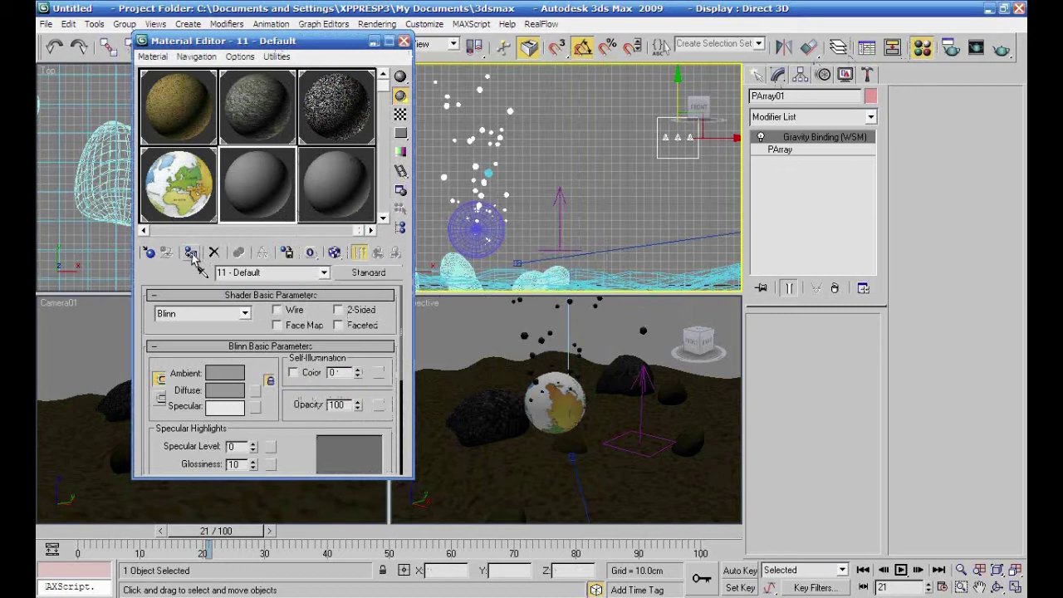
{"action": "left_click", "coordinate": [190, 253]}
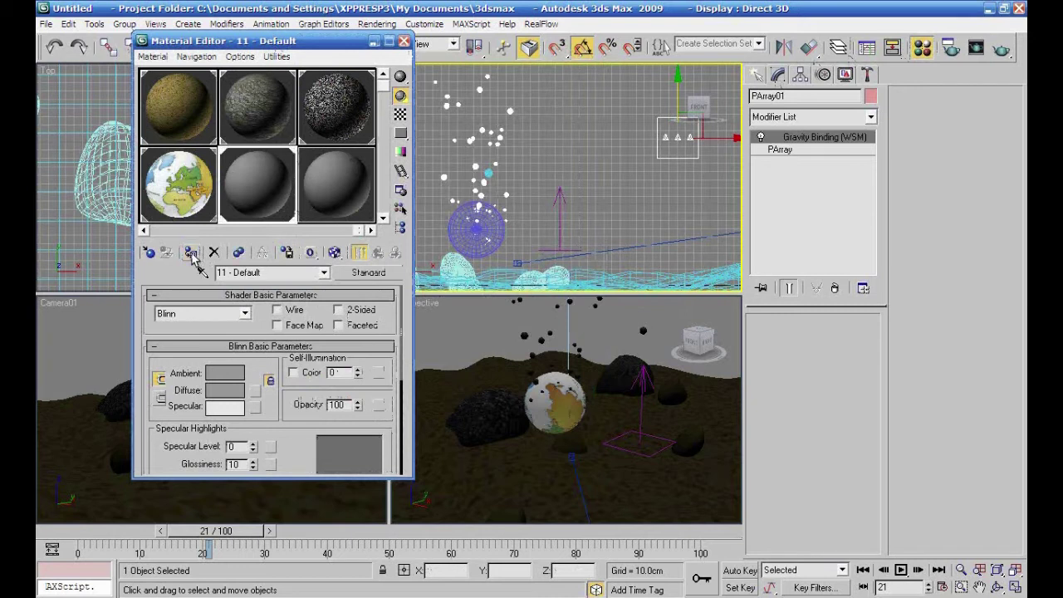
Show the 11 - Default material in the viewports and set its diffuse colour to a pale lavender blue
{"action": "left_click", "coordinate": [334, 253]}
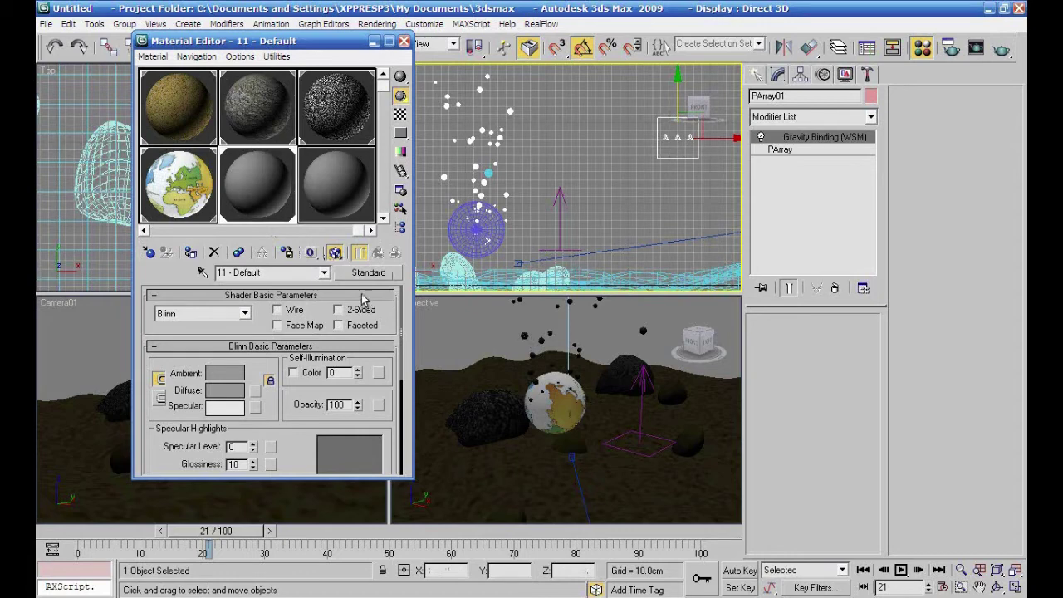
{"action": "left_click", "coordinate": [226, 391]}
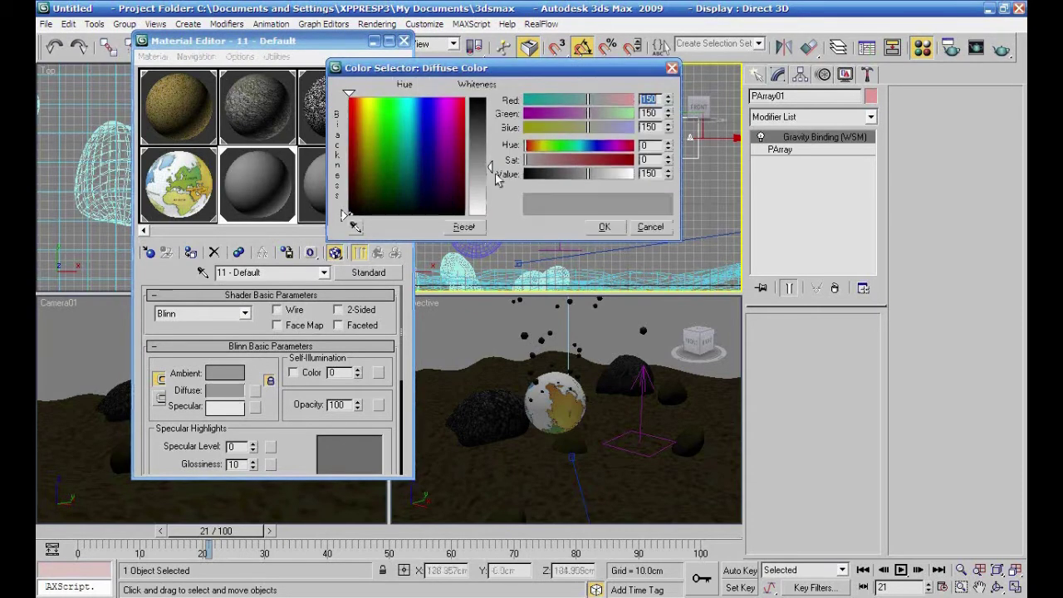
{"action": "left_click_drag", "start_coordinate": [490, 170], "coordinate": [490, 202]}
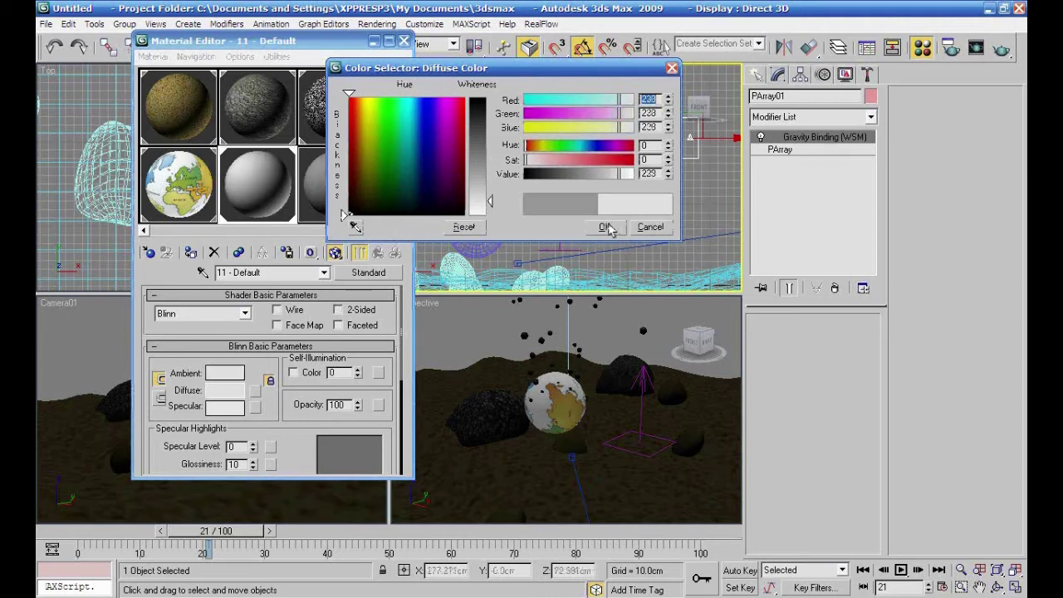
{"action": "left_click", "coordinate": [425, 164]}
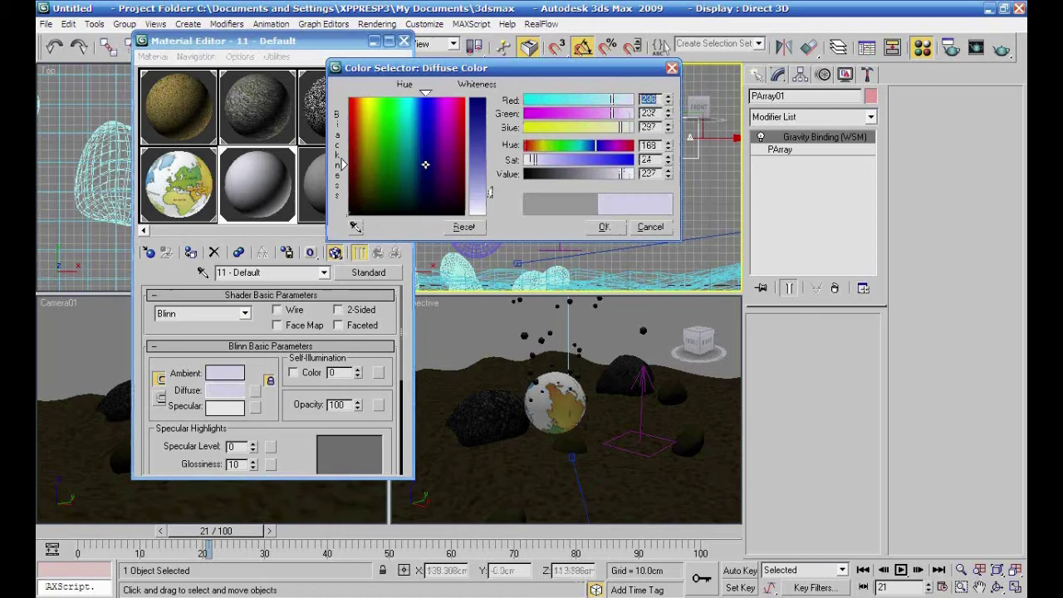
{"action": "left_click", "coordinate": [603, 226]}
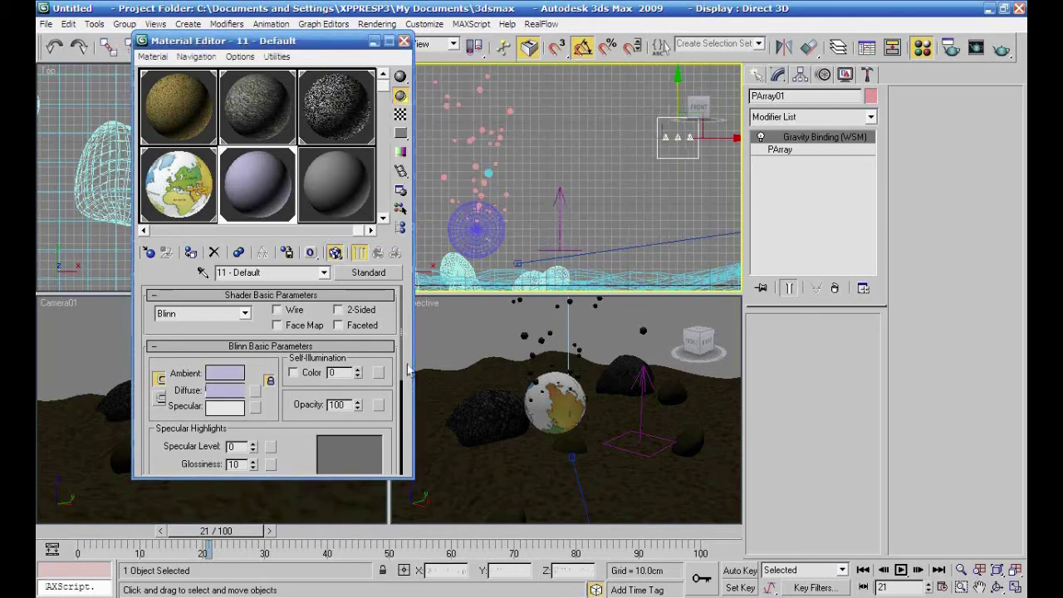
Set the bubble material's self-illumination to 72 and test-render the Camera01 view
{"action": "left_click_drag", "start_coordinate": [325, 419], "coordinate": [320, 396]}
{"action": "left_click_drag", "start_coordinate": [359, 350], "coordinate": [359, 293]}
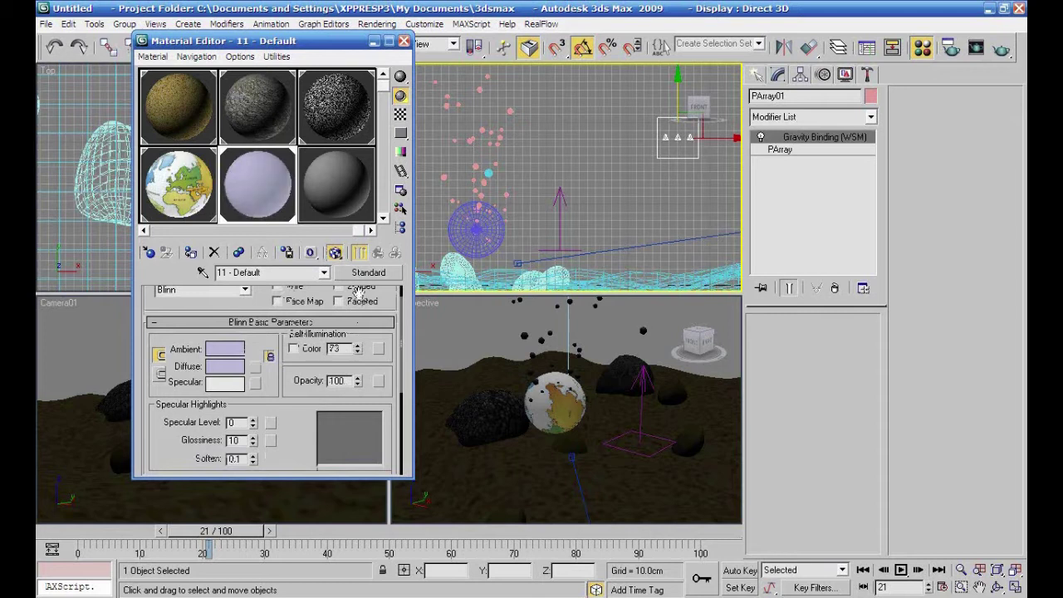
{"action": "right_click", "coordinate": [80, 365]}
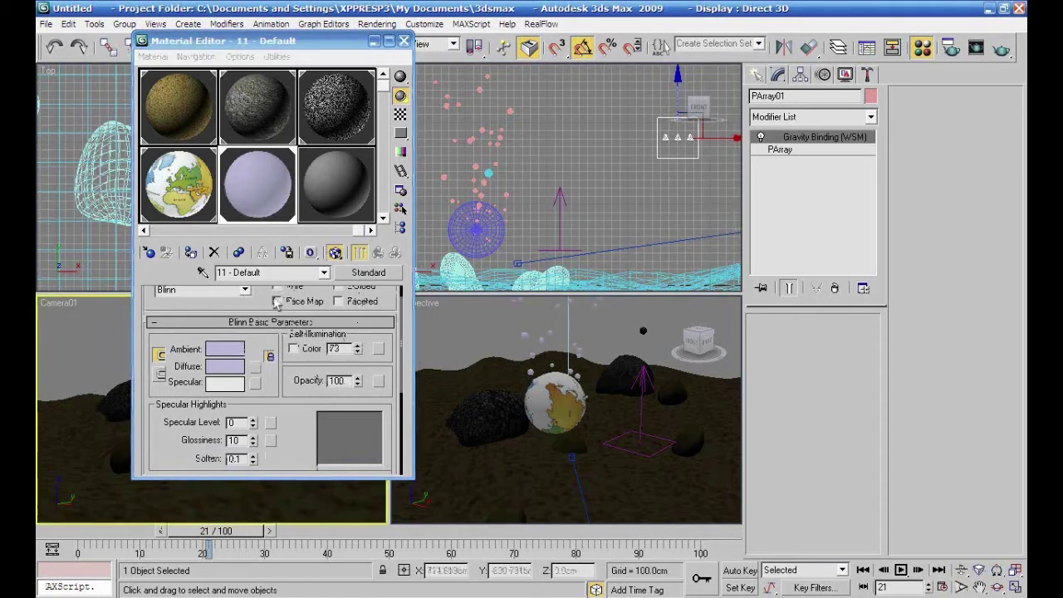
{"action": "left_click", "coordinate": [1001, 49]}
{"action": "left_click", "coordinate": [999, 49]}
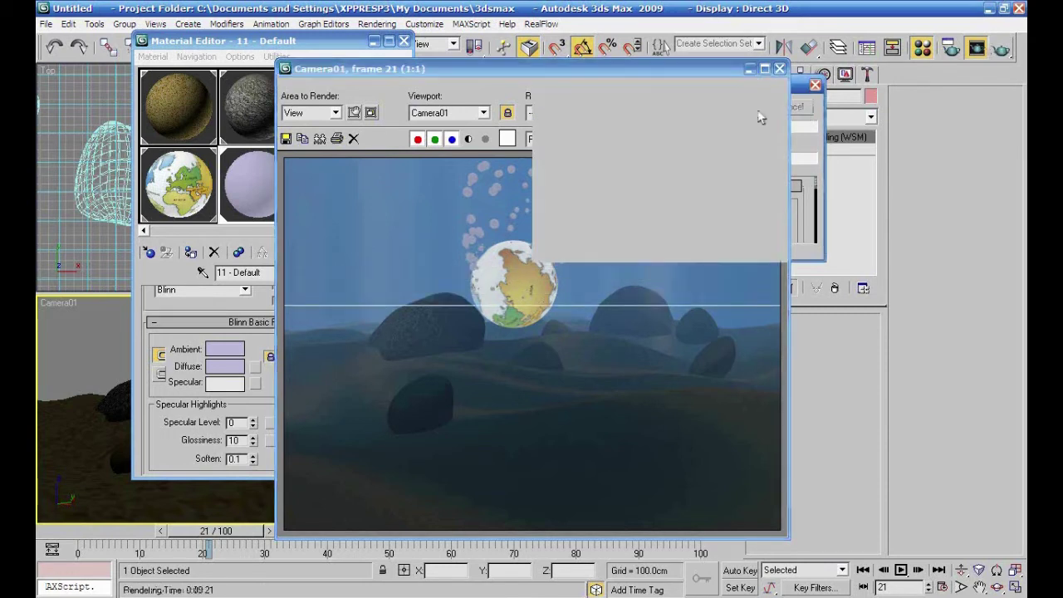
Set the bubble material's opacity to 50 and test-render the Camera01 view, stopping the render partway
{"action": "left_click", "coordinate": [269, 65]}
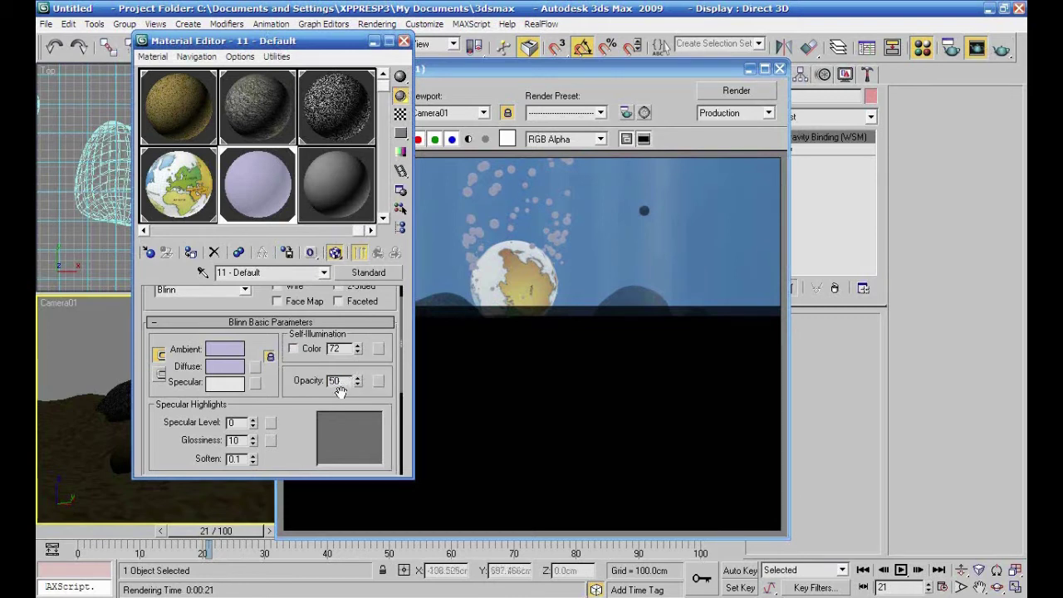
{"action": "left_click", "coordinate": [720, 94]}
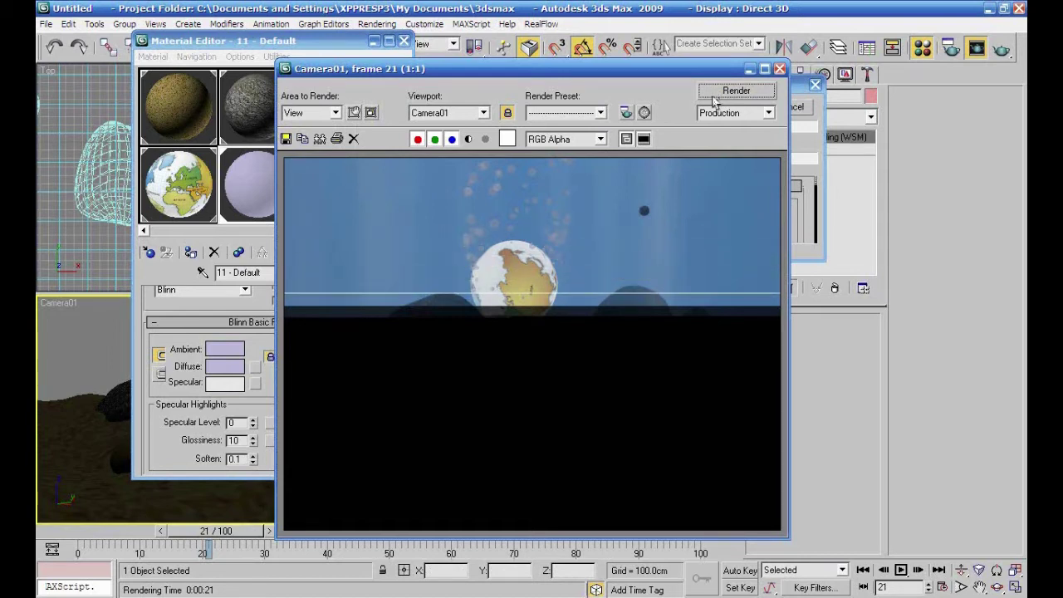
{"action": "left_click", "coordinate": [797, 109]}
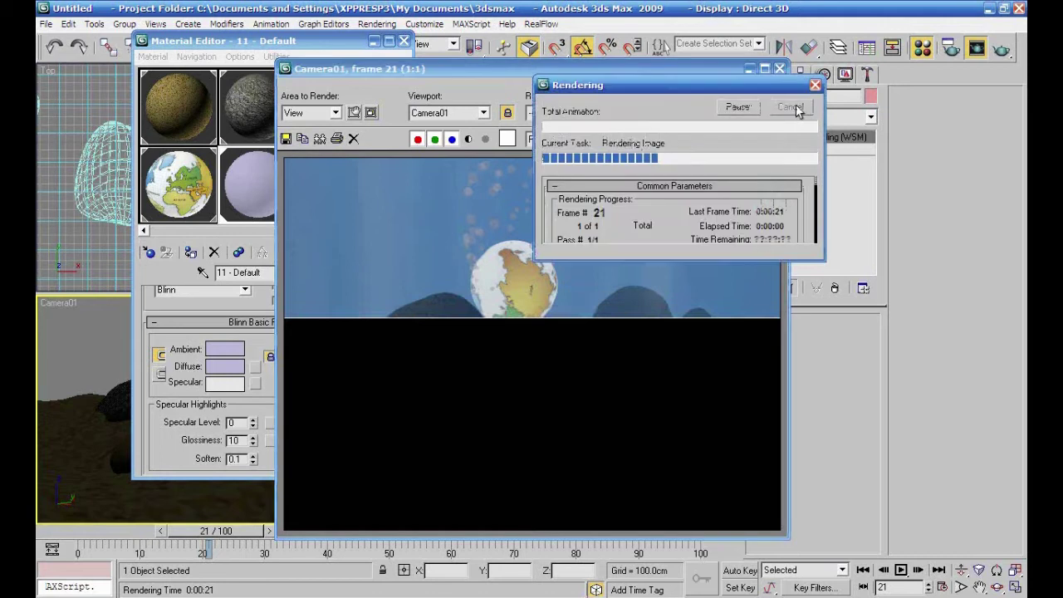
Add a Raytrace map to the Refraction channel of the 11 - Default material and return to the parent material
{"action": "left_click", "coordinate": [221, 41]}
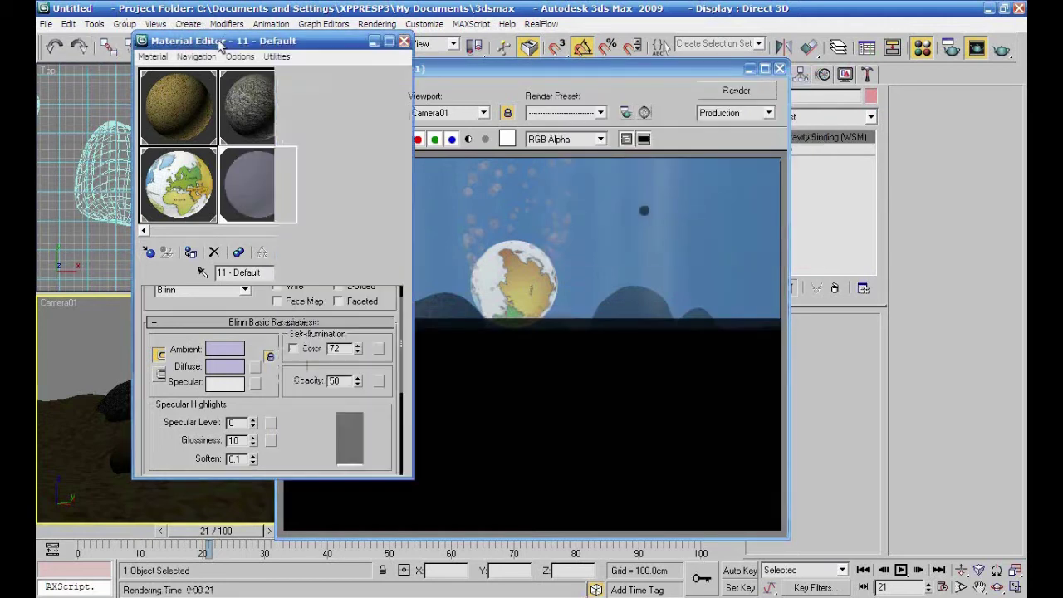
{"action": "scroll", "coordinate": [176, 363], "scroll_direction": "down", "scroll_amount": 5}
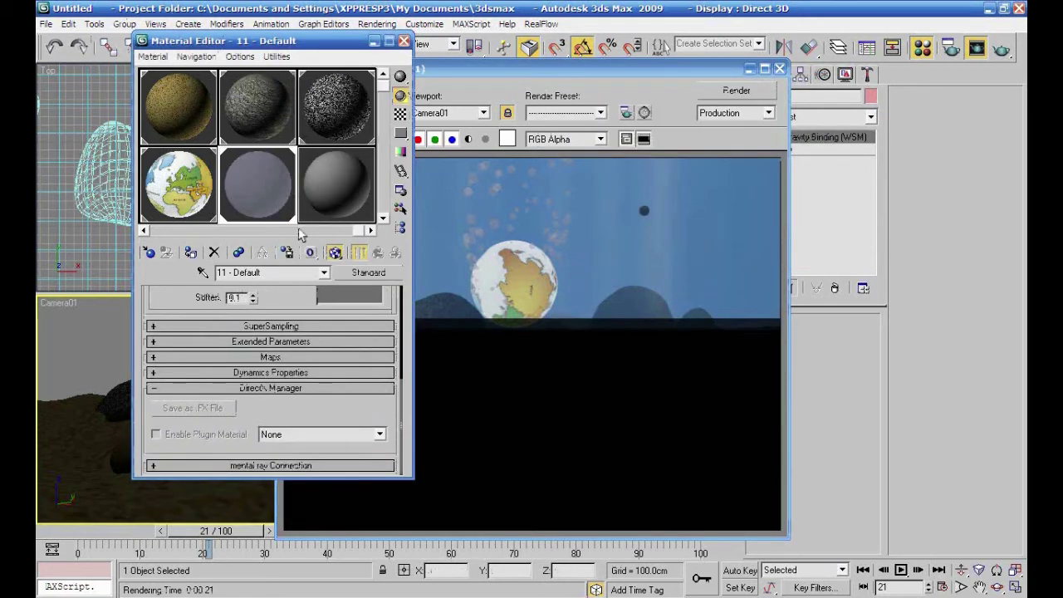
{"action": "left_click", "coordinate": [176, 358]}
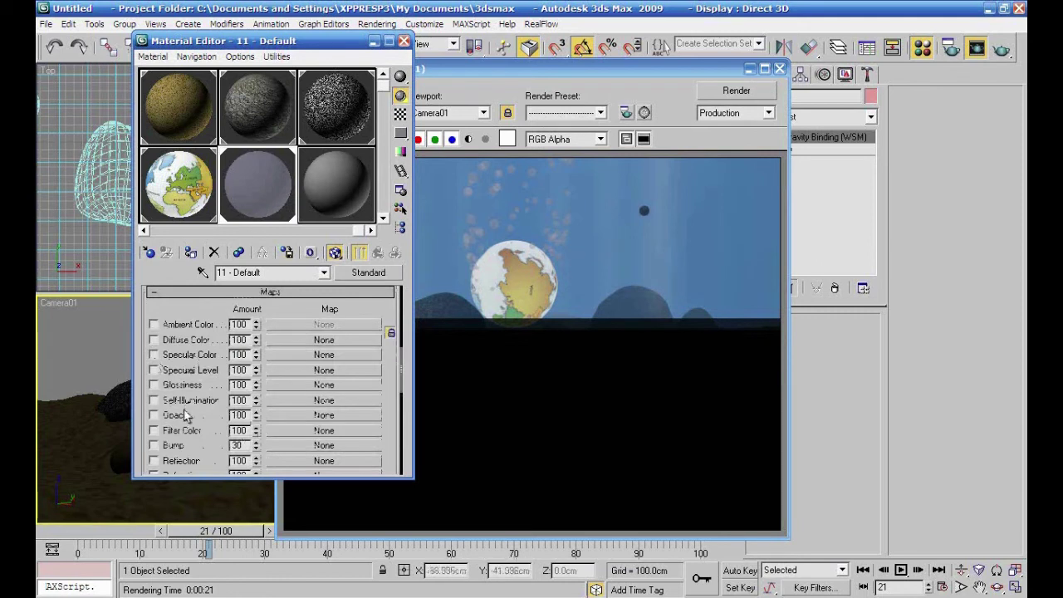
{"action": "scroll", "coordinate": [188, 428], "scroll_direction": "down", "scroll_amount": 3}
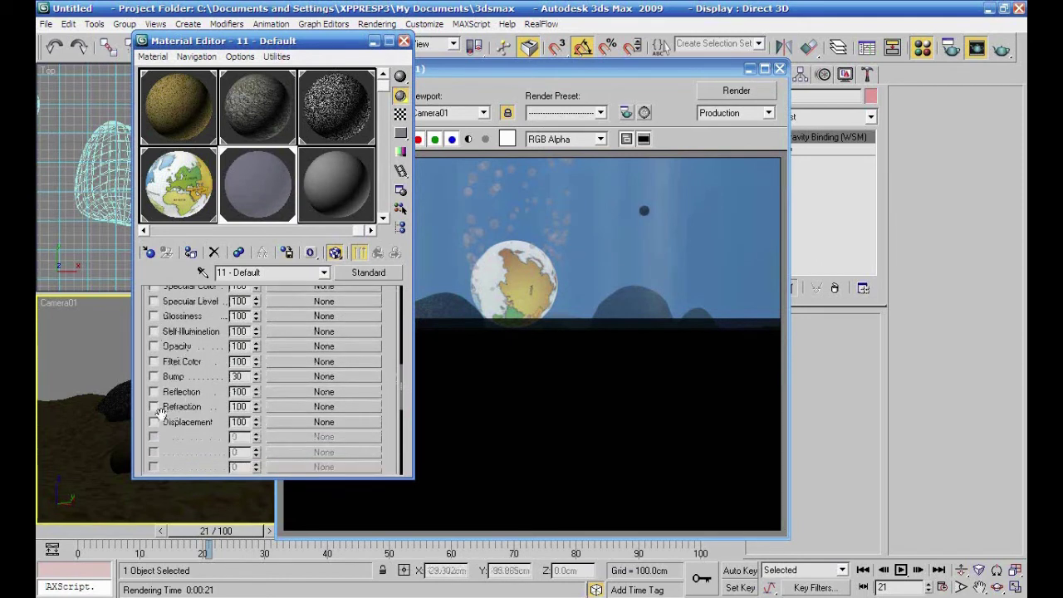
{"action": "left_click", "coordinate": [279, 406]}
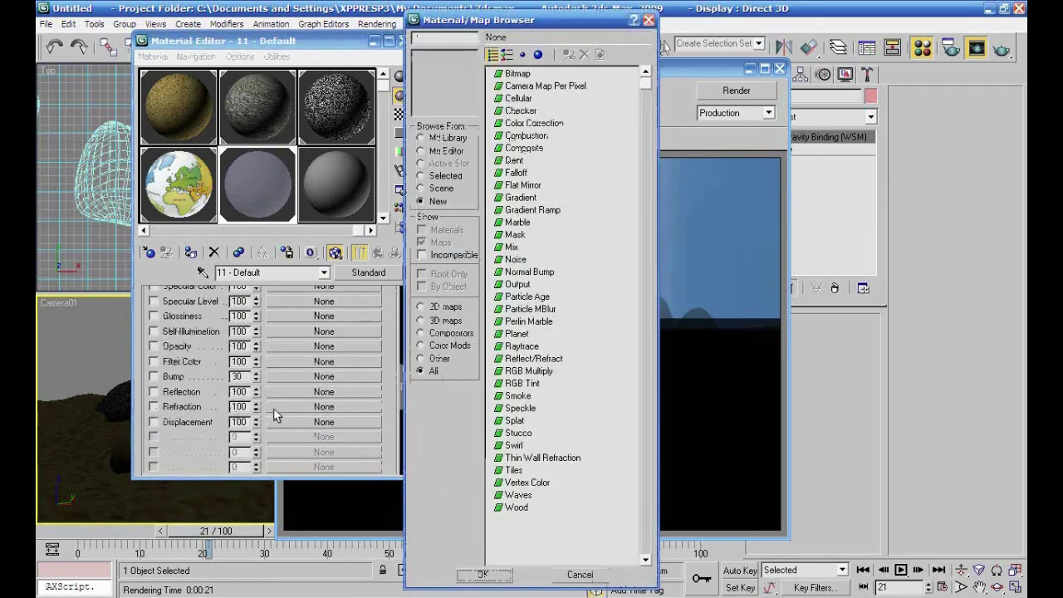
{"action": "left_click", "coordinate": [519, 347]}
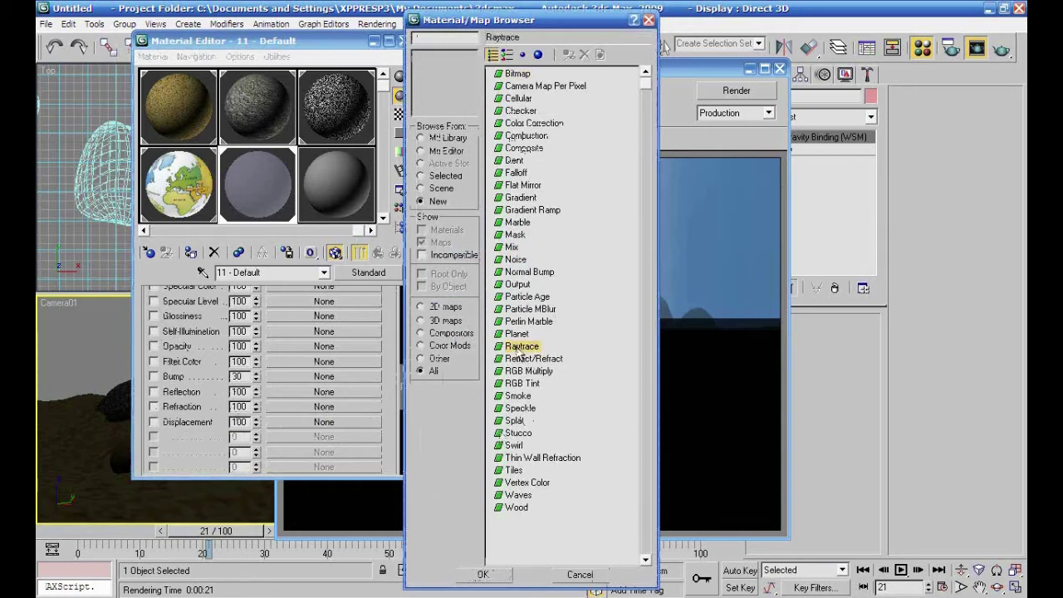
{"action": "left_click", "coordinate": [481, 575]}
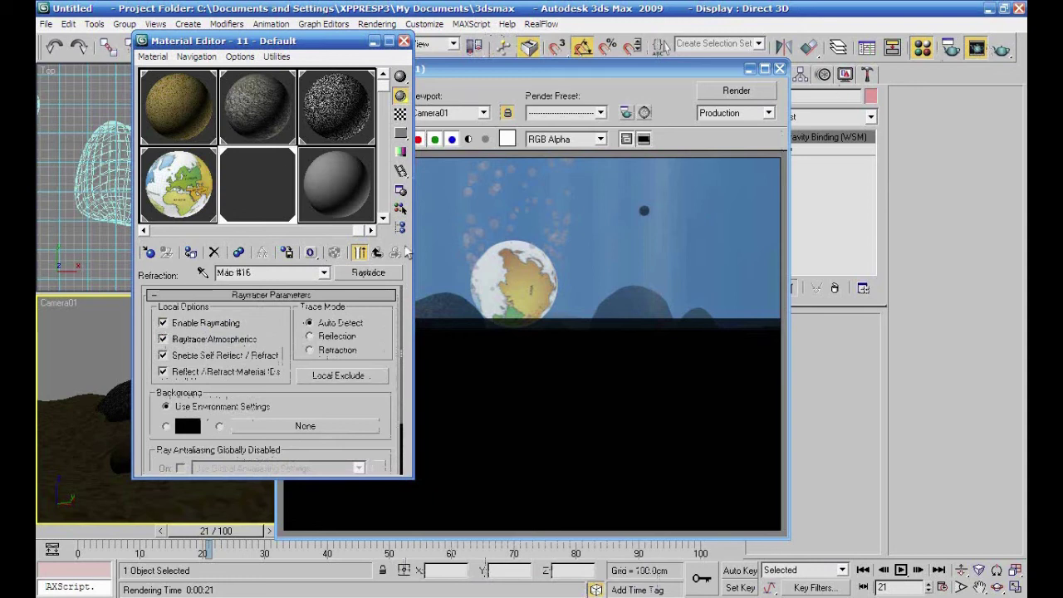
{"action": "left_click", "coordinate": [377, 253]}
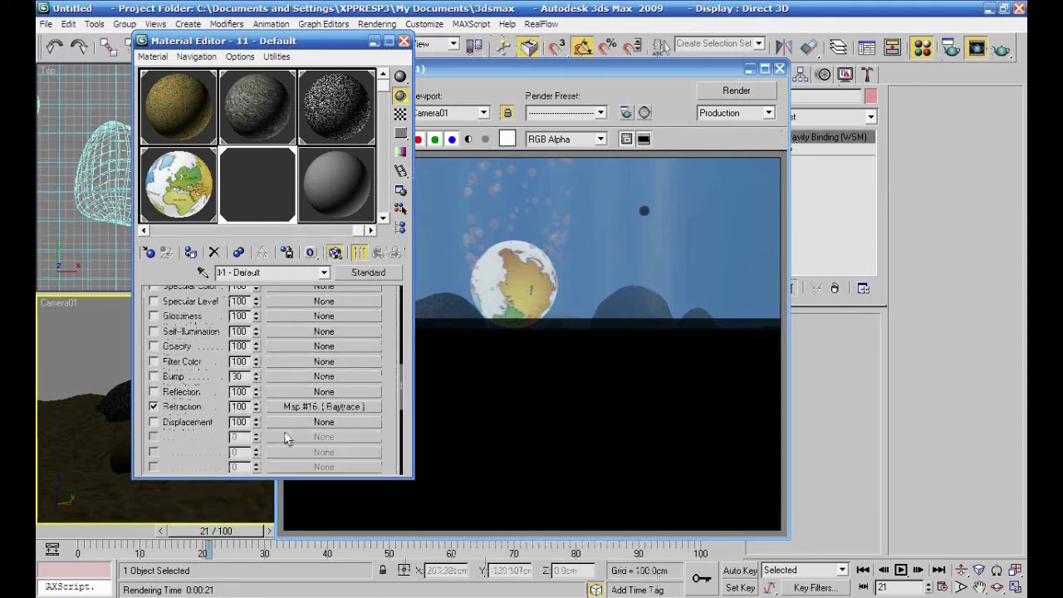
Set the refraction map amount to 42 and test-render the Camera01 view, stopping the render before it finishes
{"action": "left_click_drag", "start_coordinate": [255, 408], "coordinate": [255, 452]}
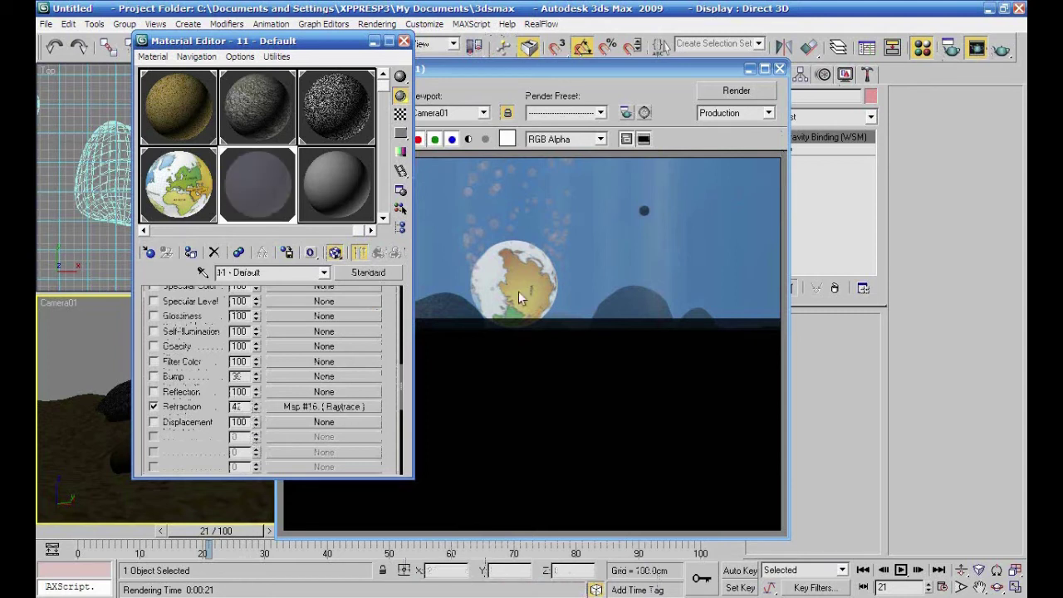
{"action": "left_click", "coordinate": [740, 92]}
{"action": "left_click", "coordinate": [735, 91]}
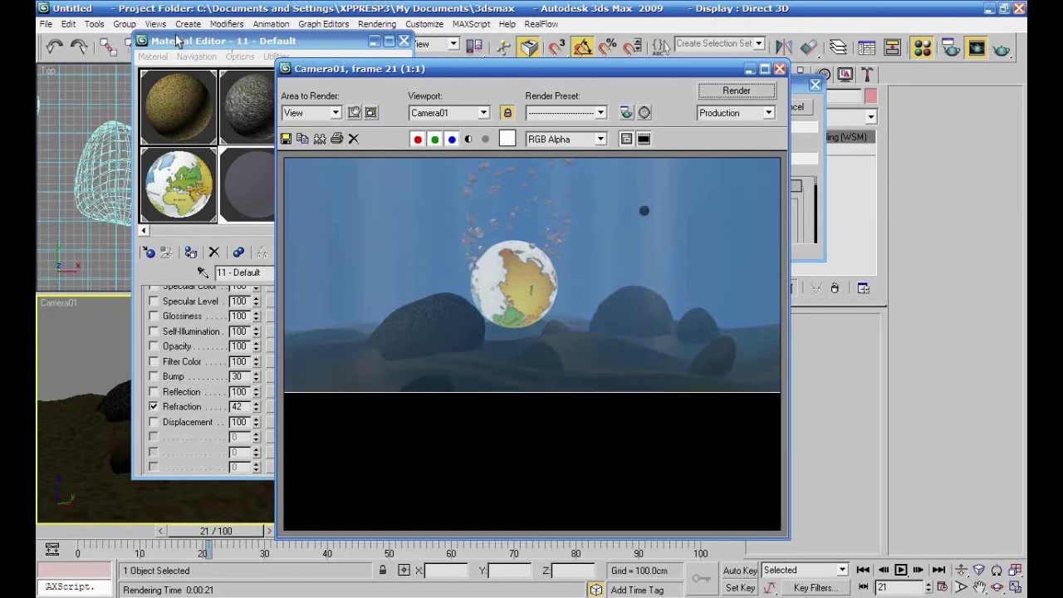
{"action": "left_click", "coordinate": [811, 106]}
Try a pure white diffuse colour on the bubble material and test-render the Camera01 view
{"action": "left_click", "coordinate": [279, 41]}
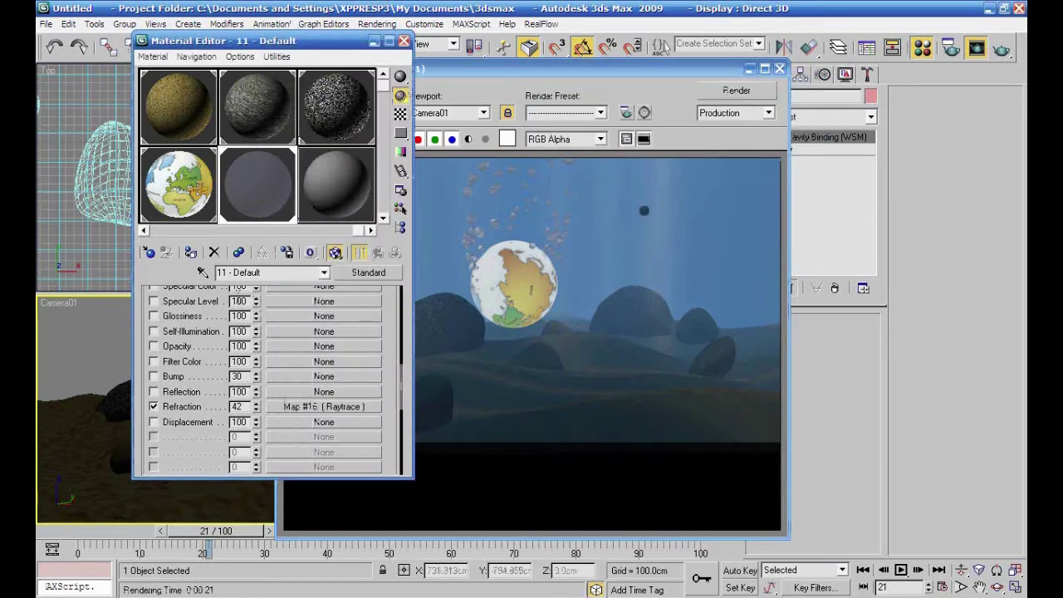
{"action": "scroll", "coordinate": [390, 330], "scroll_direction": "up", "scroll_amount": 3}
{"action": "scroll", "coordinate": [390, 330], "scroll_direction": "up", "scroll_amount": 5}
{"action": "left_click", "coordinate": [237, 340]}
{"action": "left_click_drag", "start_coordinate": [480, 186], "coordinate": [495, 217]}
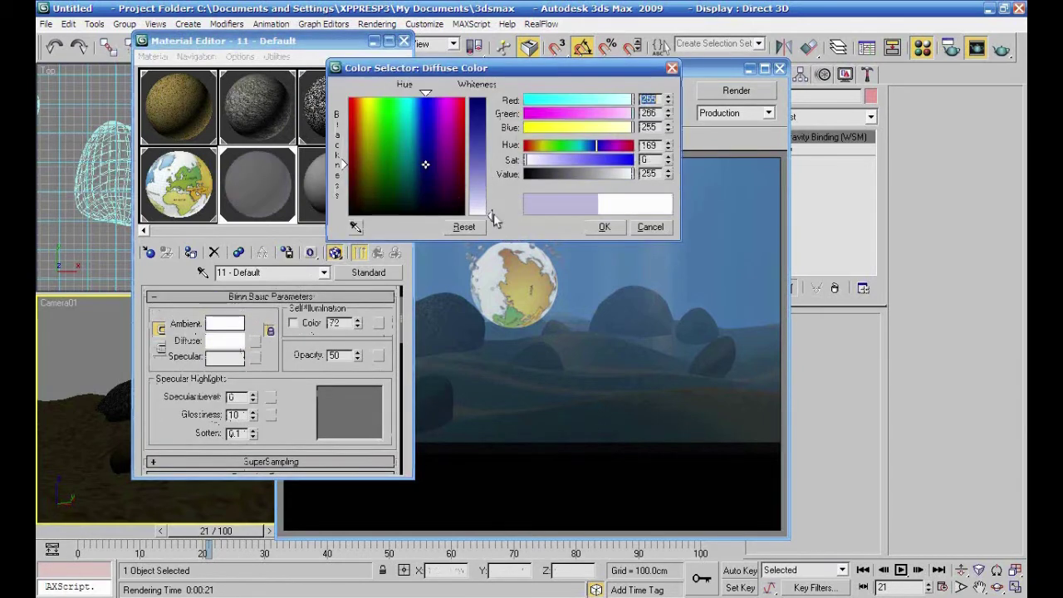
{"action": "left_click", "coordinate": [745, 93]}
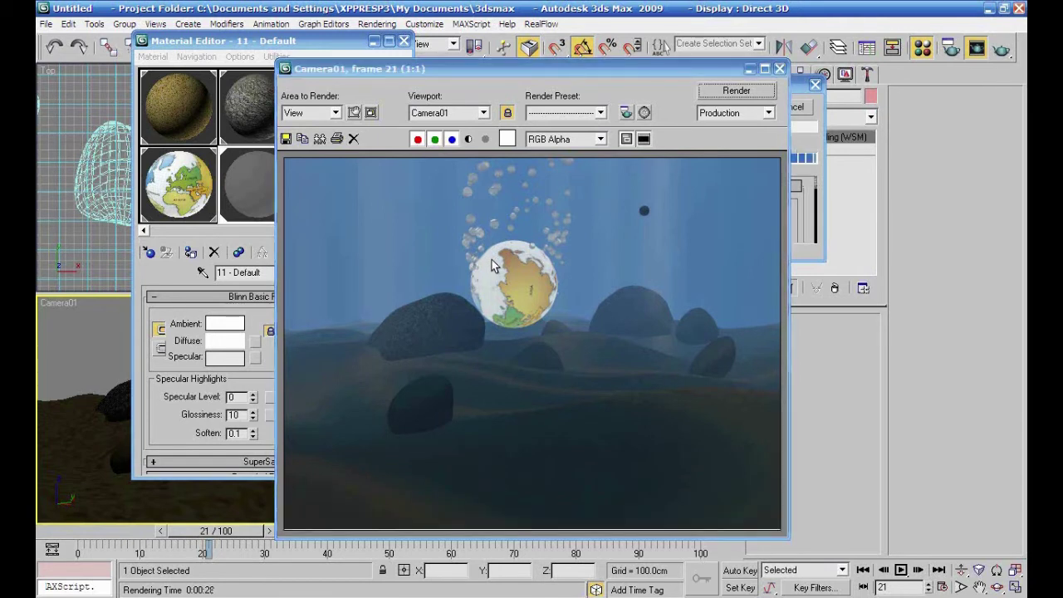
{"action": "left_click", "coordinate": [779, 69]}
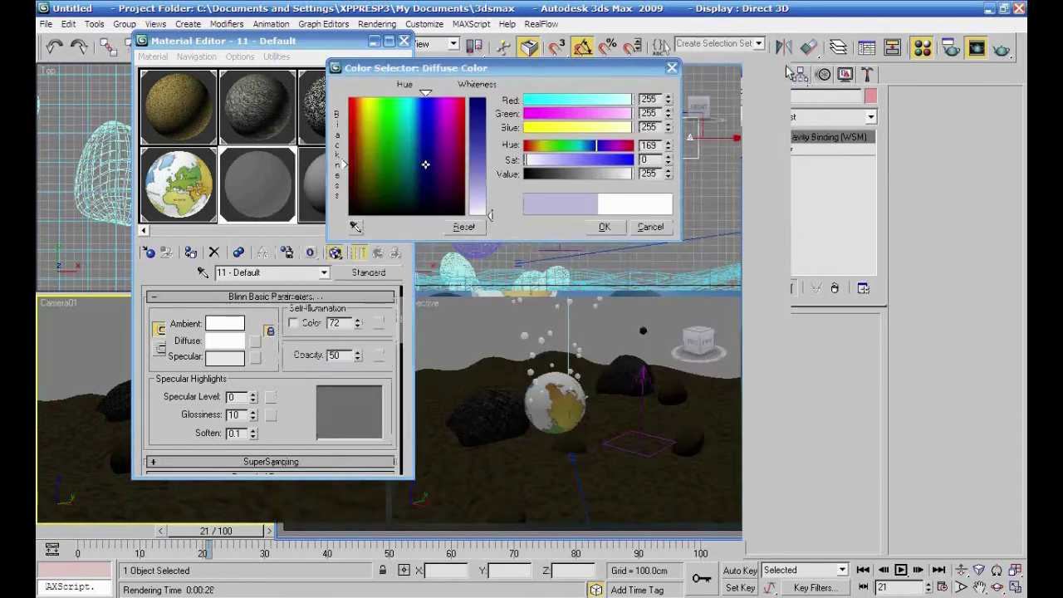
{"action": "left_click", "coordinate": [671, 67]}
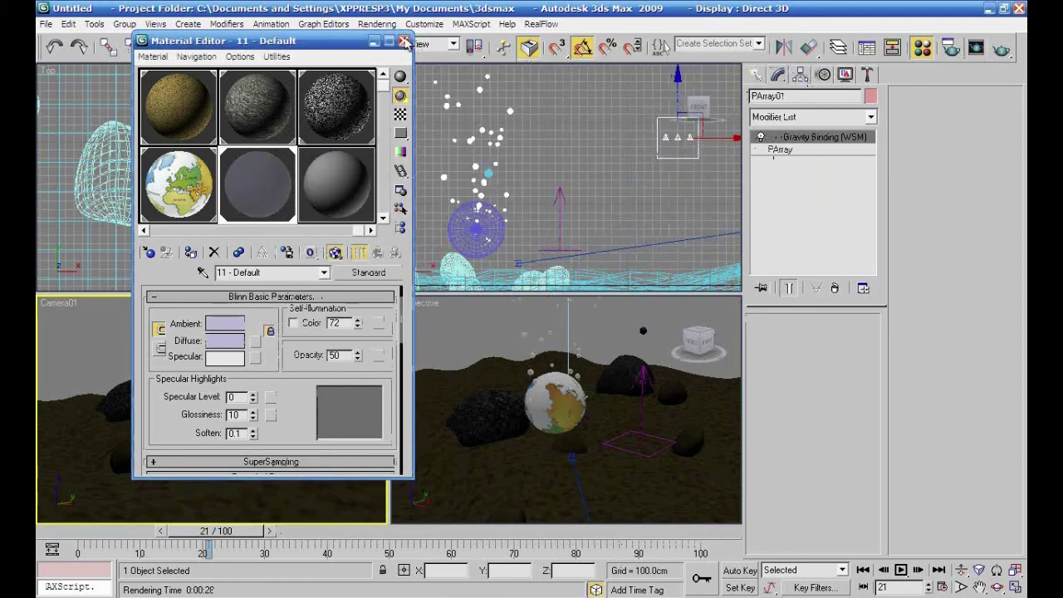
Close the Material Editor and review the last rendered Camera01 frame
{"action": "left_click", "coordinate": [404, 40]}
{"action": "left_click", "coordinate": [758, 74]}
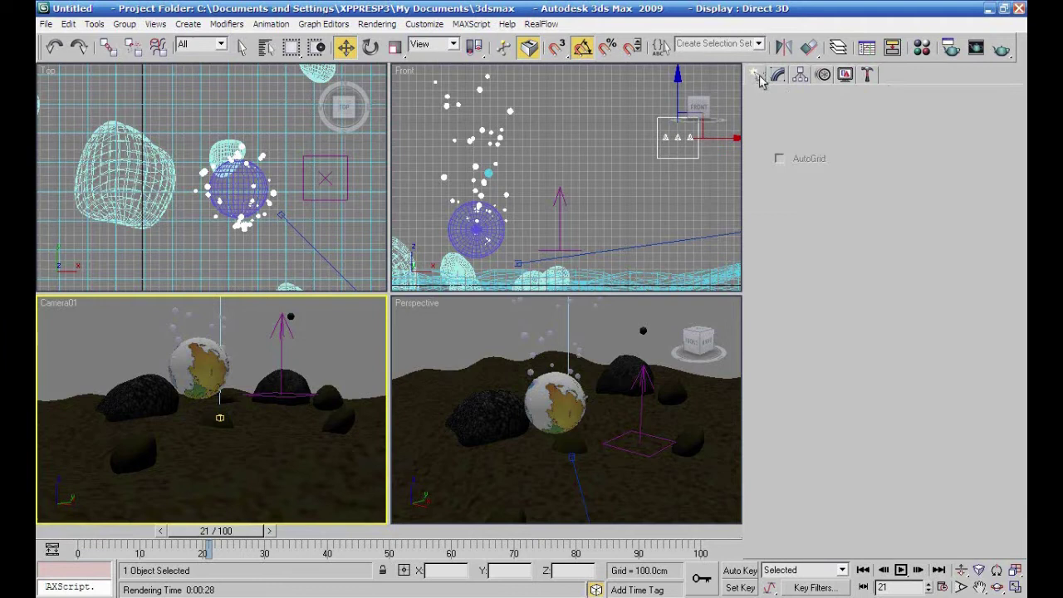
{"action": "left_click", "coordinate": [976, 49]}
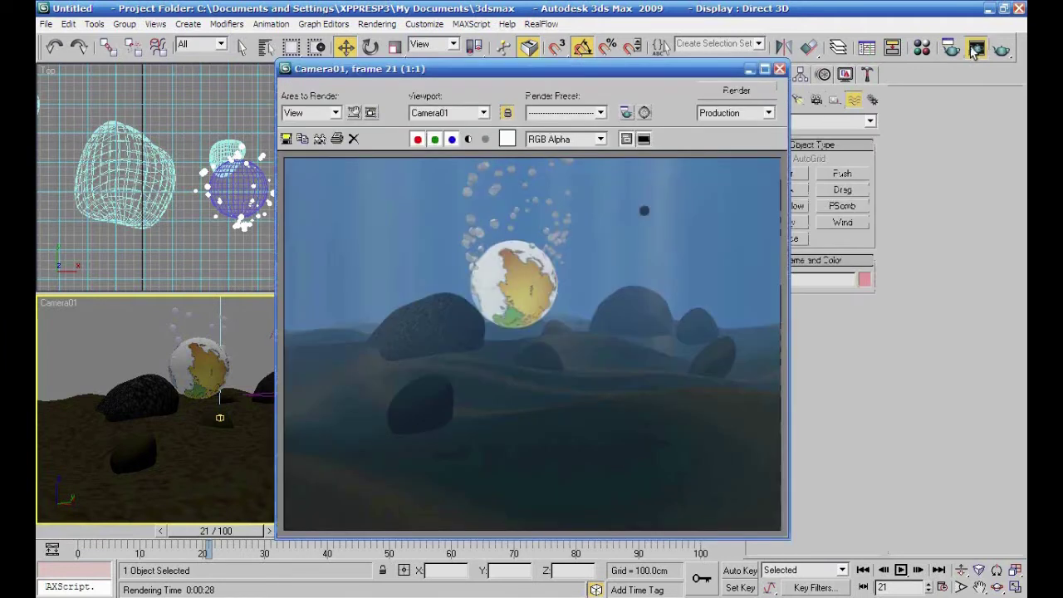
{"action": "left_click", "coordinate": [779, 69]}
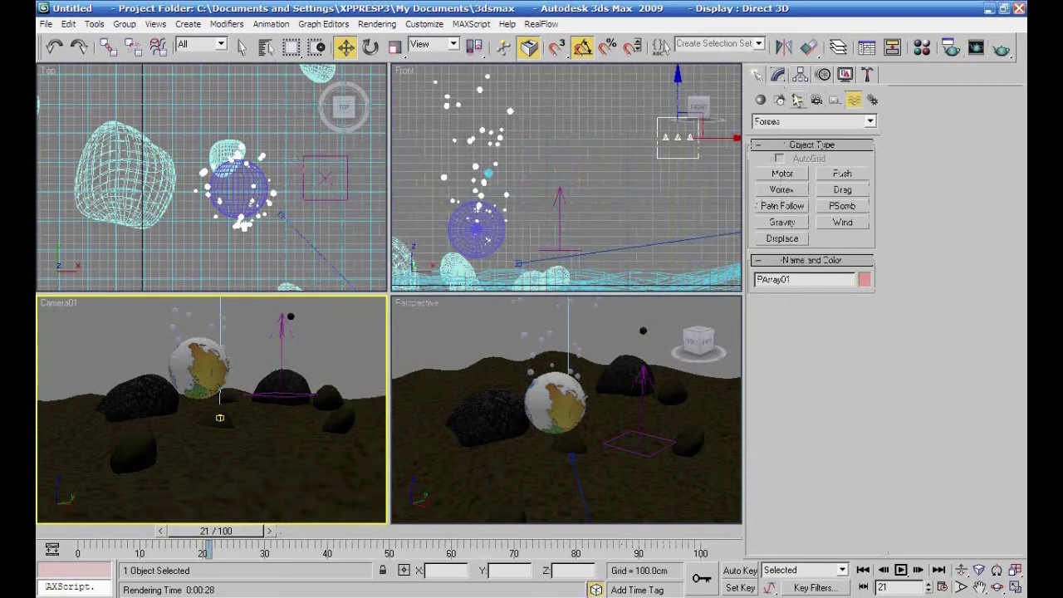
Place a standard Omni light in the Top view, beside the small rock in front of the globe
{"action": "left_click", "coordinate": [797, 100]}
{"action": "left_click", "coordinate": [776, 122]}
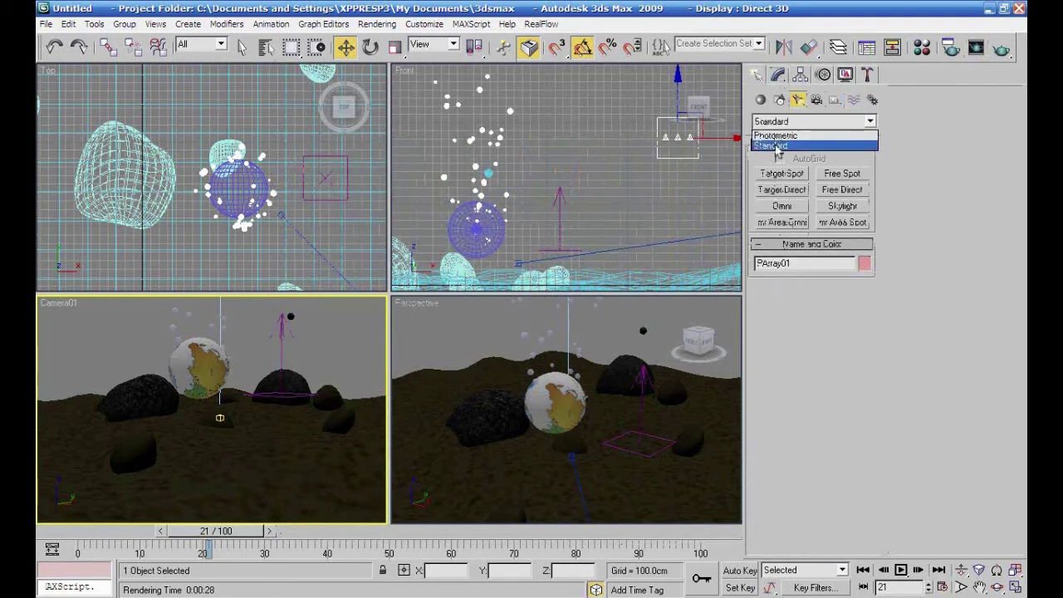
{"action": "left_click", "coordinate": [776, 146]}
{"action": "left_click", "coordinate": [781, 206]}
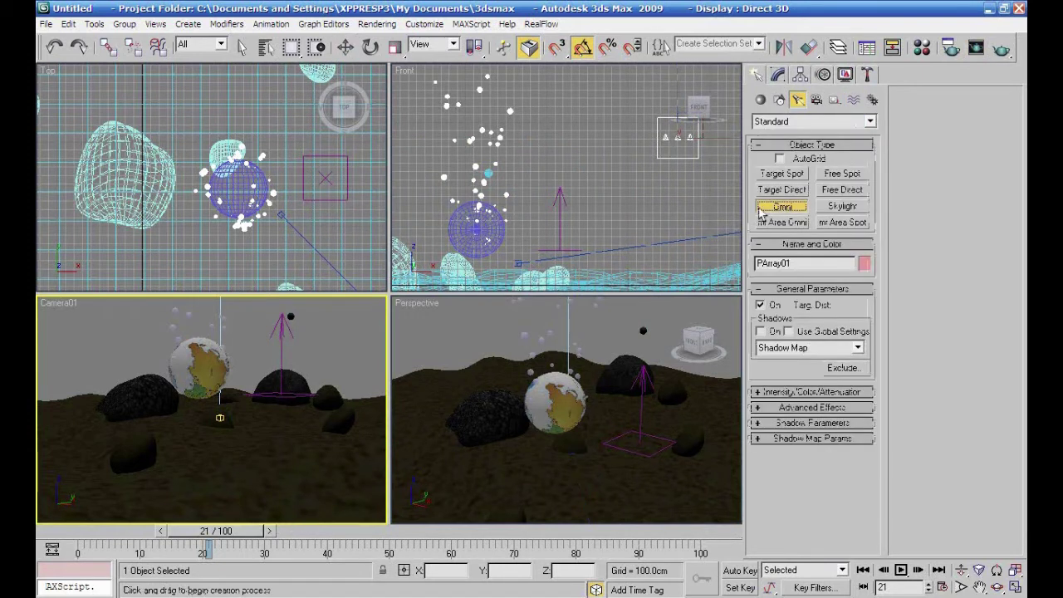
{"action": "scroll", "coordinate": [292, 254], "scroll_direction": "down", "scroll_amount": 4}
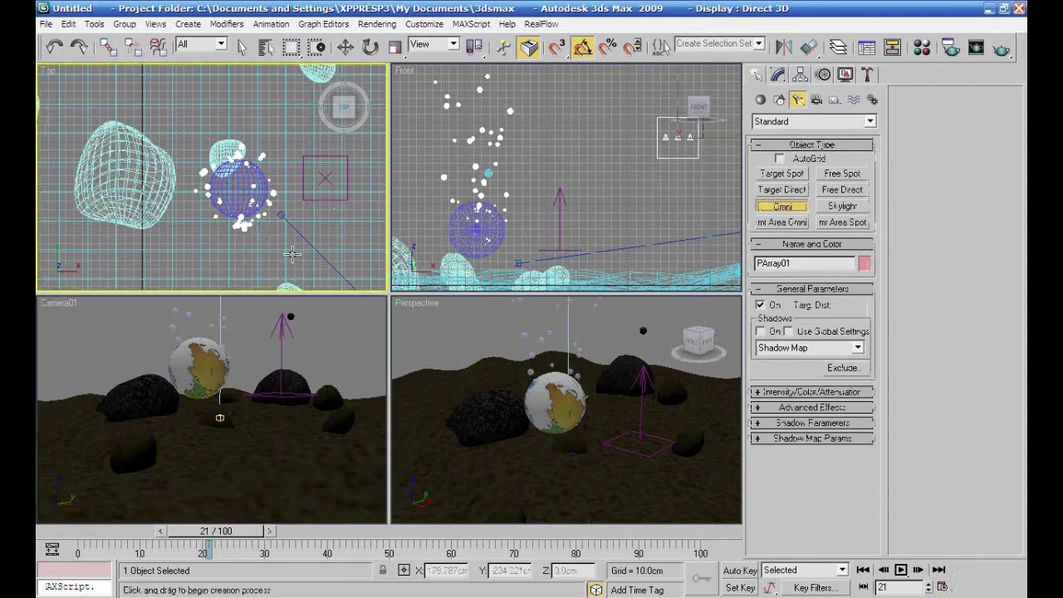
{"action": "middle_click_drag", "start_coordinate": [286, 222], "coordinate": [287, 206]}
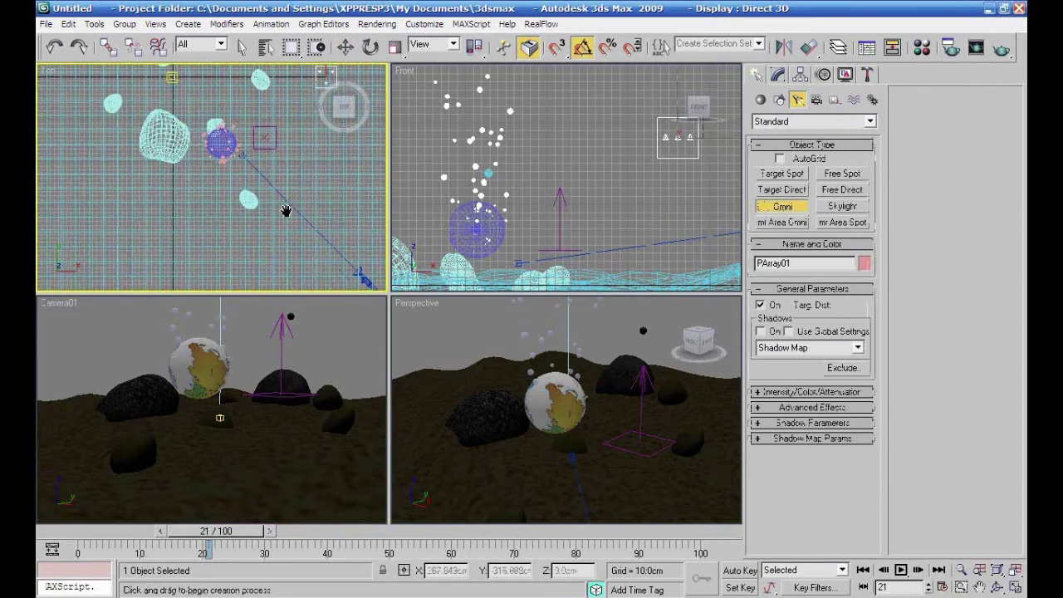
{"action": "left_click", "coordinate": [237, 189]}
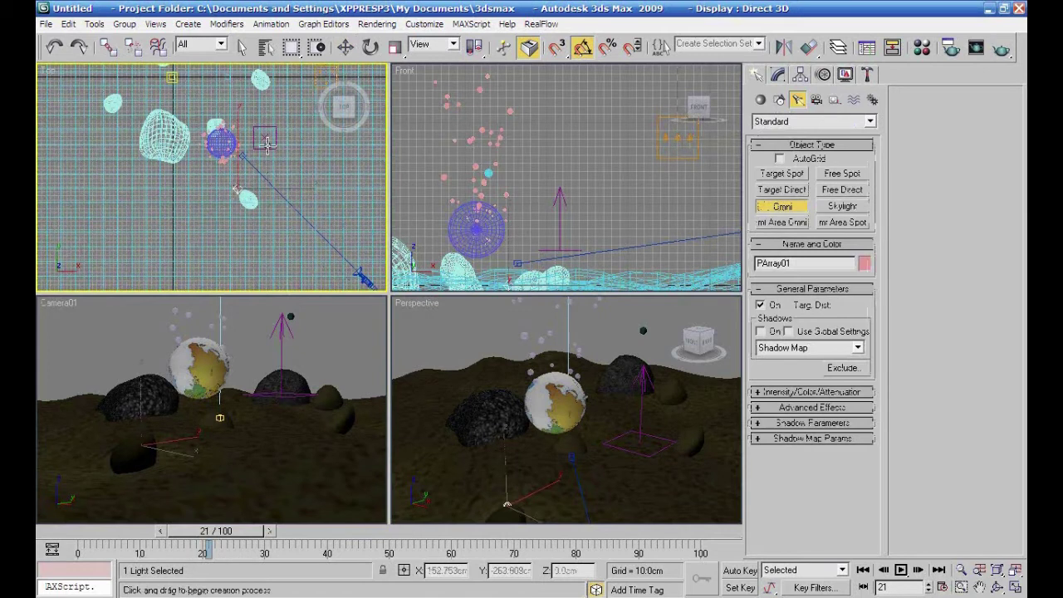
Raise the Omni light in the Front view to about Z 80.6 cm and enable its Shadow Map shadows
{"action": "left_click", "coordinate": [345, 47]}
{"action": "right_click", "coordinate": [605, 212]}
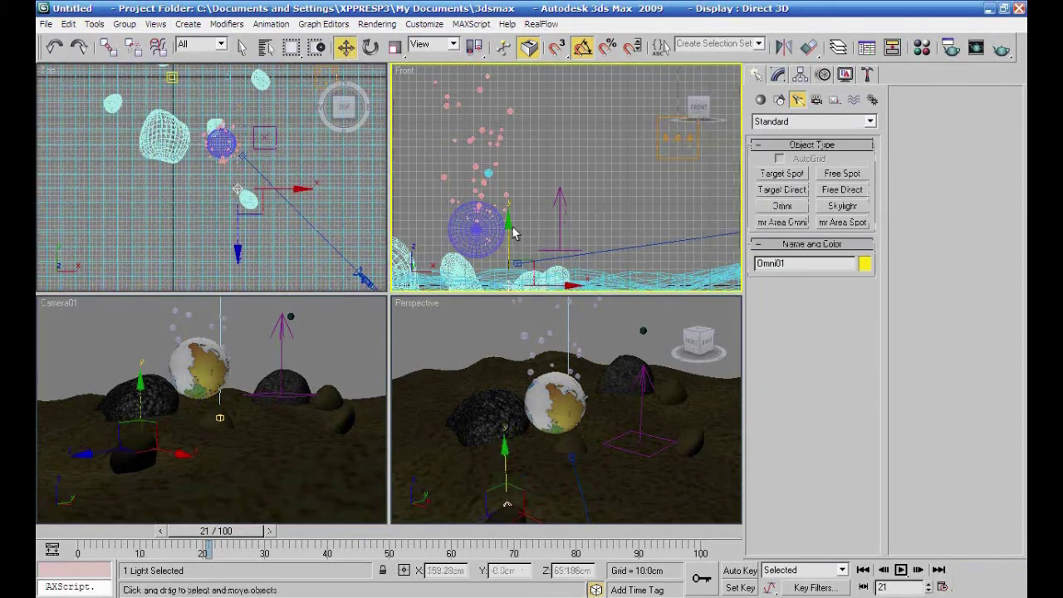
{"action": "left_click_drag", "start_coordinate": [508, 218], "coordinate": [508, 163]}
{"action": "left_click", "coordinate": [776, 75]}
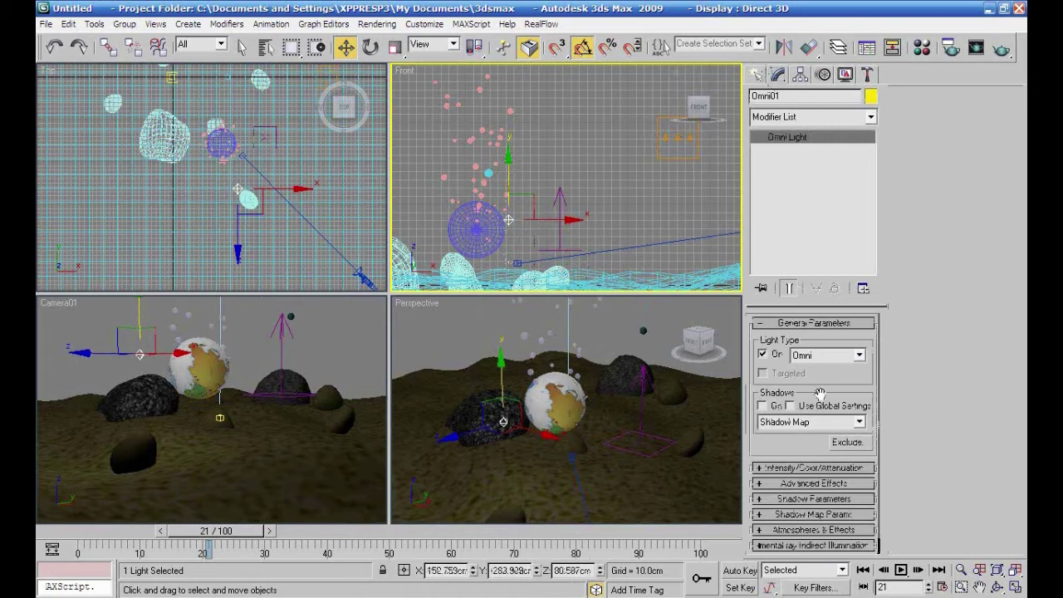
{"action": "scroll", "coordinate": [820, 390], "scroll_direction": "down", "scroll_amount": 1}
{"action": "left_click", "coordinate": [762, 389]}
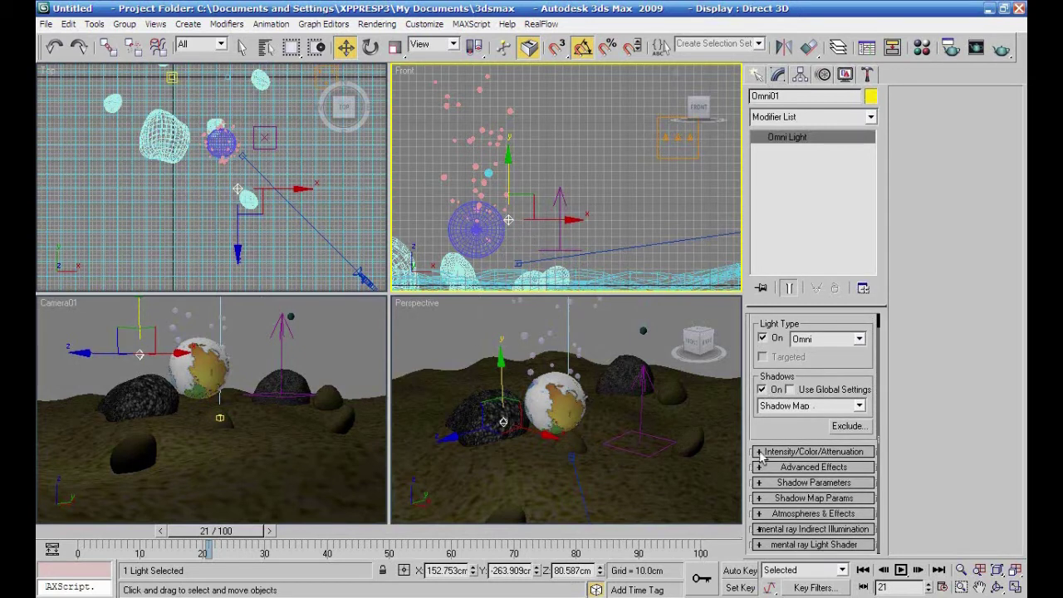
Set the Omni light's intensity multiplier to 1.0 and test-render the Camera01 view
{"action": "left_click", "coordinate": [760, 452]}
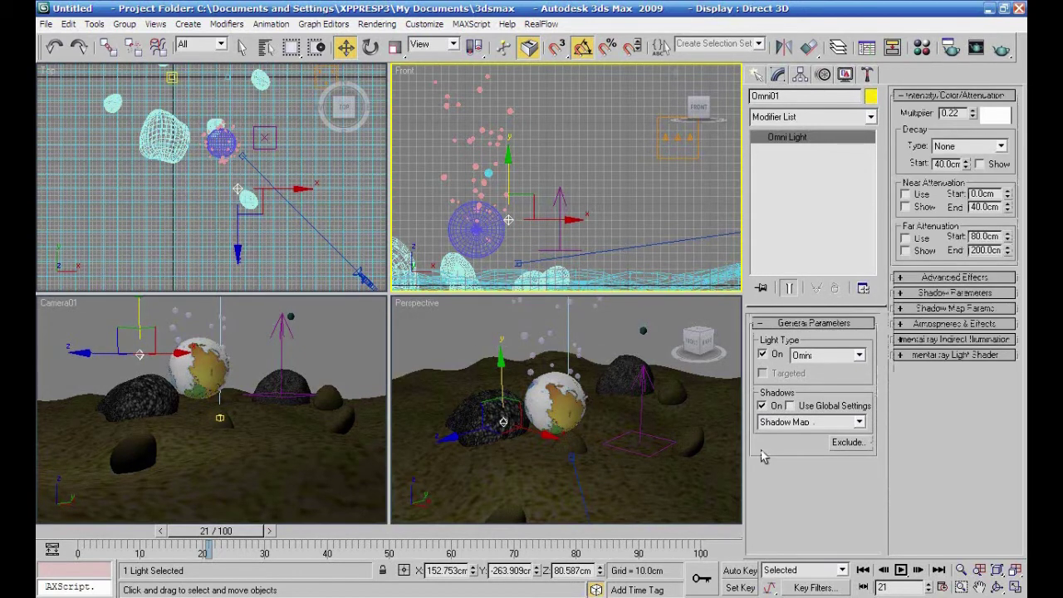
{"action": "left_click_drag", "start_coordinate": [972, 116], "coordinate": [972, 81]}
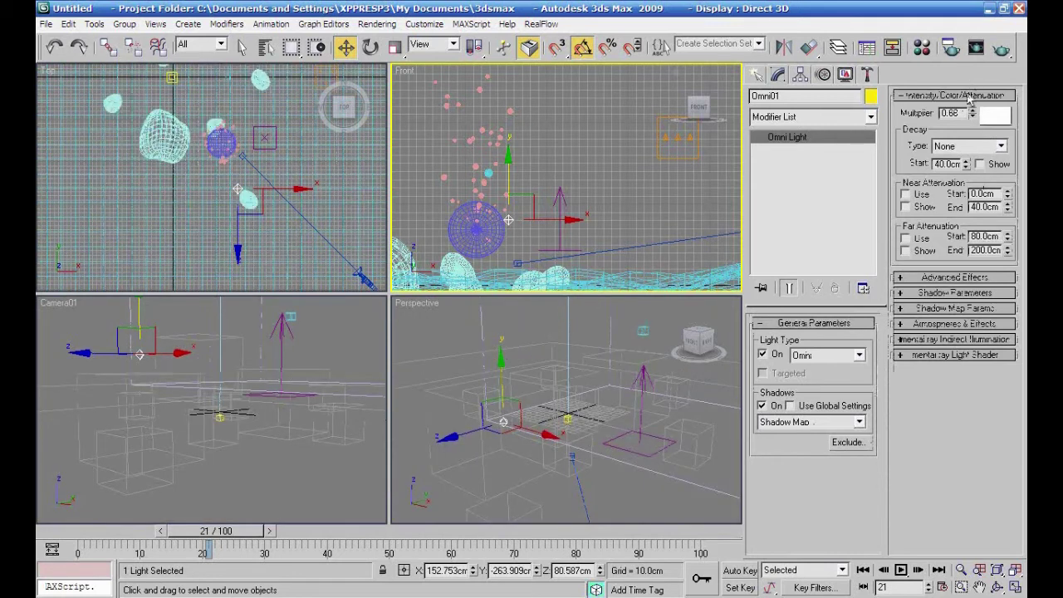
{"action": "type", "text": "1"}
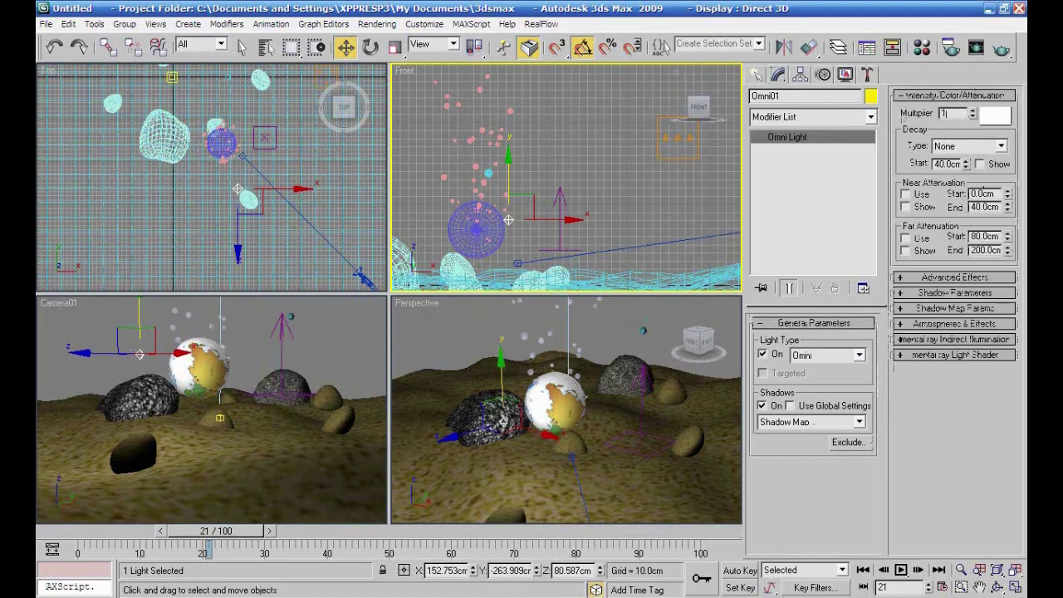
{"action": "key", "text": "Return"}
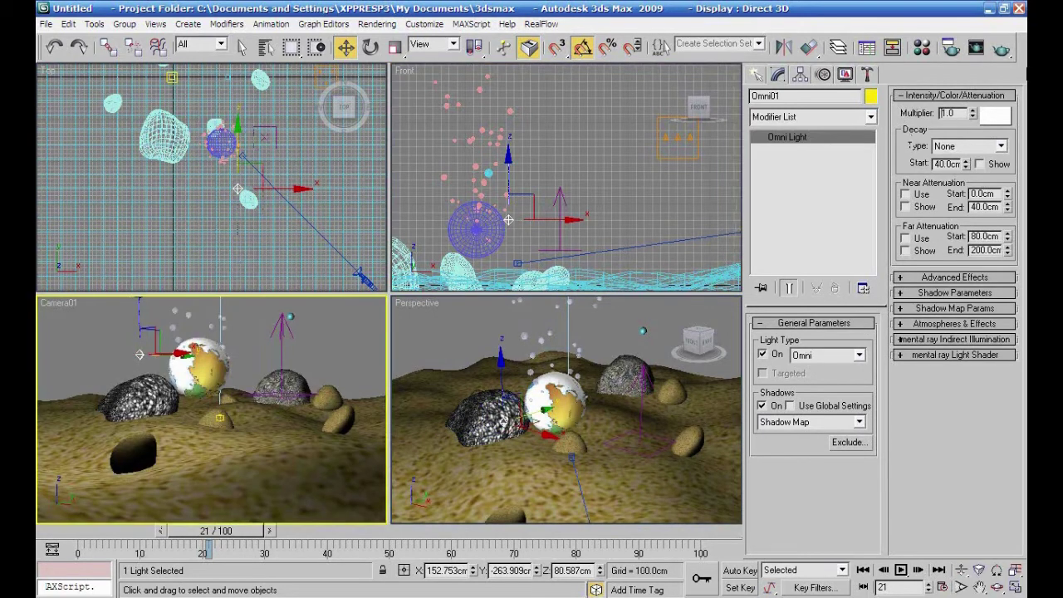
{"action": "left_click", "coordinate": [1000, 50]}
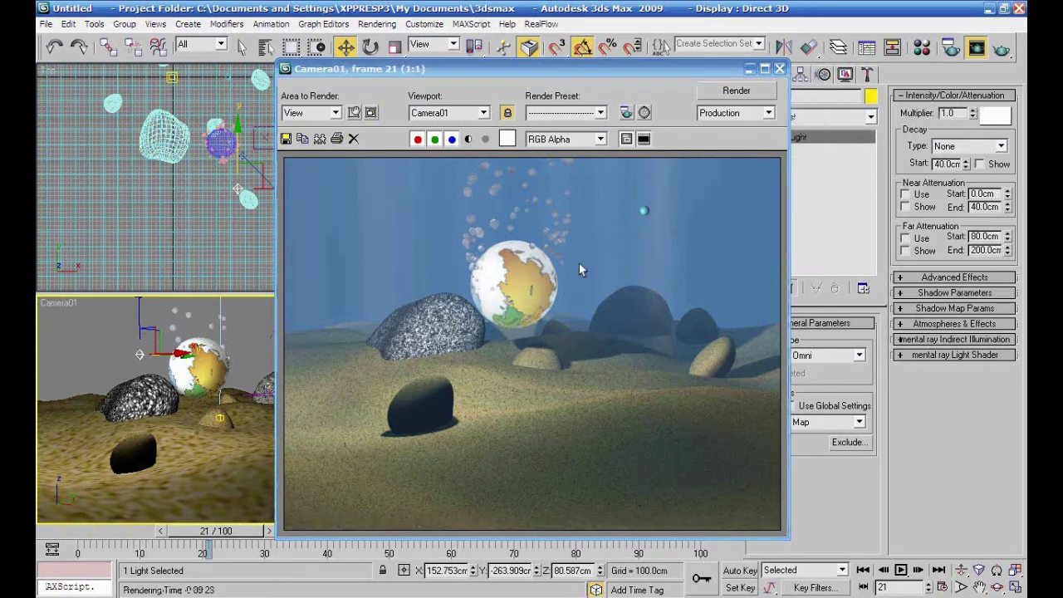
{"action": "left_click", "coordinate": [777, 72]}
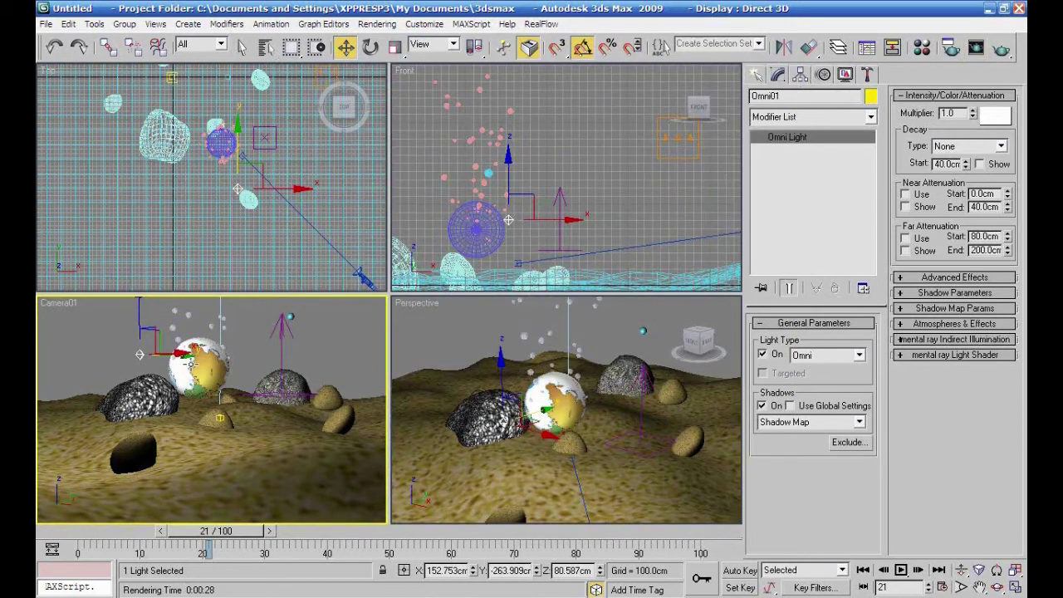
With Auto Key on at frame 10, create a position key for the globe and raise it to about Z 231.6 cm
{"action": "left_click", "coordinate": [200, 365]}
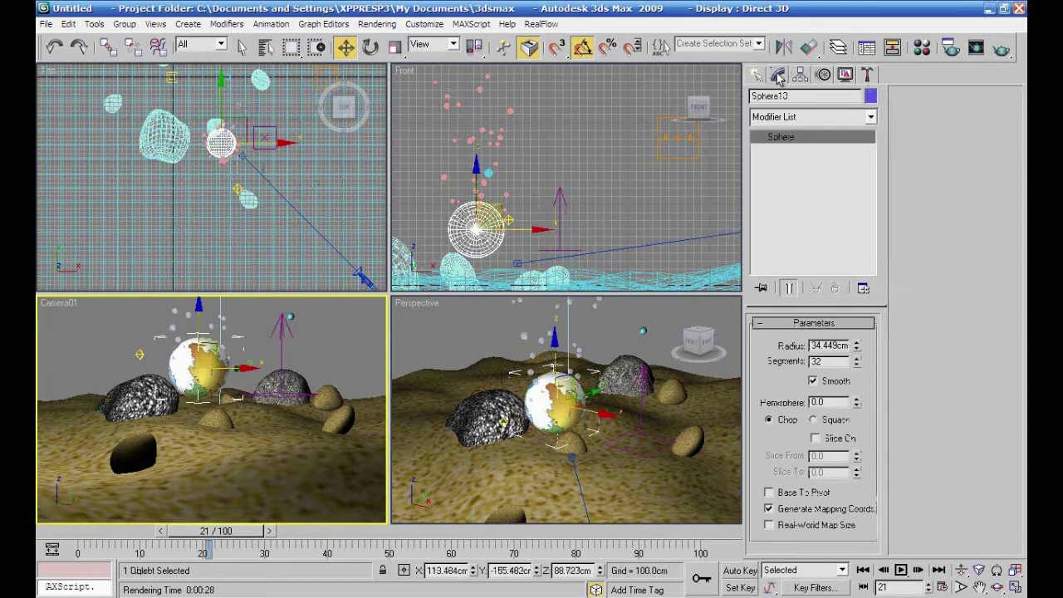
{"action": "left_click_drag", "start_coordinate": [214, 532], "coordinate": [151, 528]}
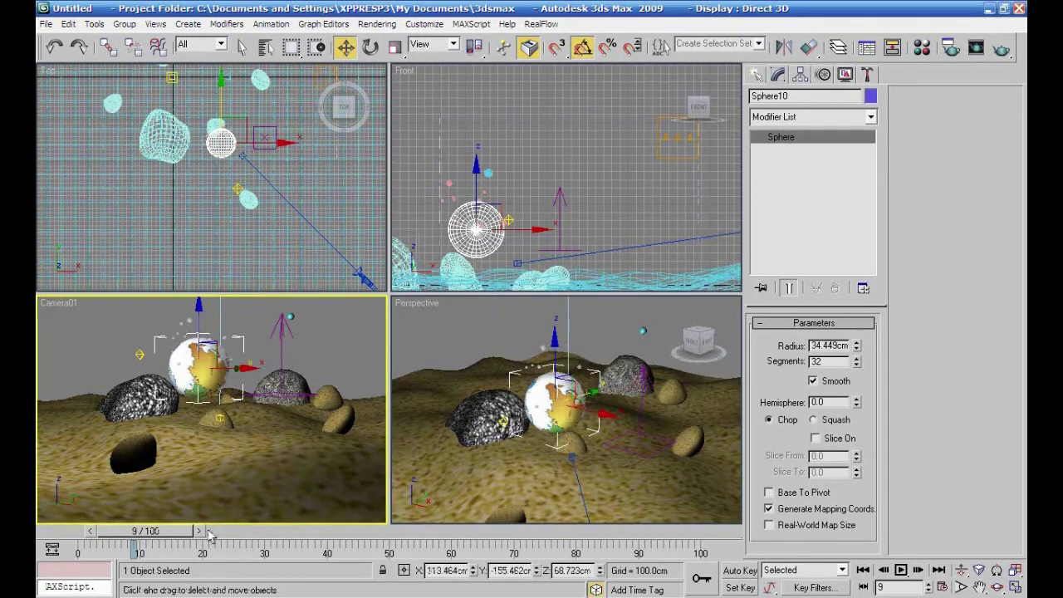
{"action": "left_click", "coordinate": [742, 570]}
{"action": "left_click", "coordinate": [824, 78]}
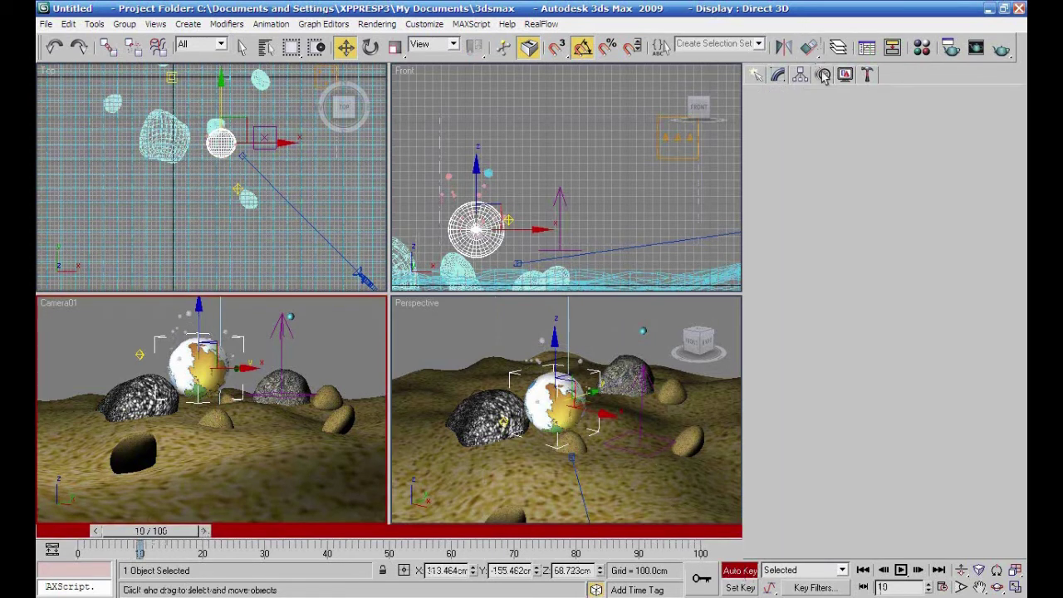
{"action": "left_click", "coordinate": [782, 222]}
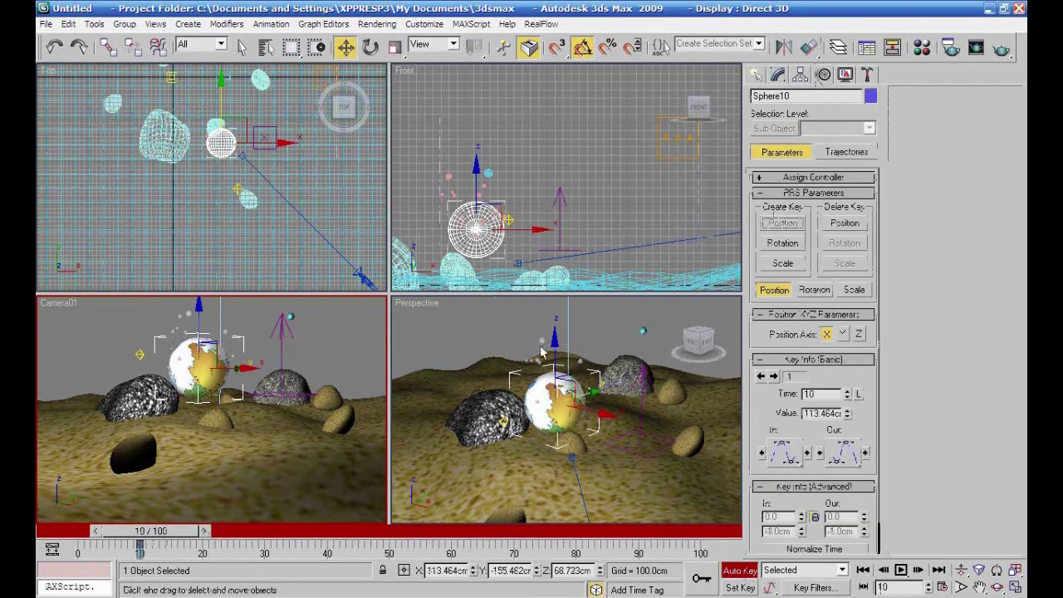
{"action": "right_click", "coordinate": [509, 190]}
{"action": "mouse_move", "coordinate": [478, 161]}
{"action": "left_mouse_down"}
{"action": "mouse_move", "coordinate": [477, 84]}
{"action": "mouse_move", "coordinate": [475, 100]}
{"action": "mouse_move", "coordinate": [474, 90]}
{"action": "mouse_move", "coordinate": [441, 108]}
{"action": "left_mouse_up"}
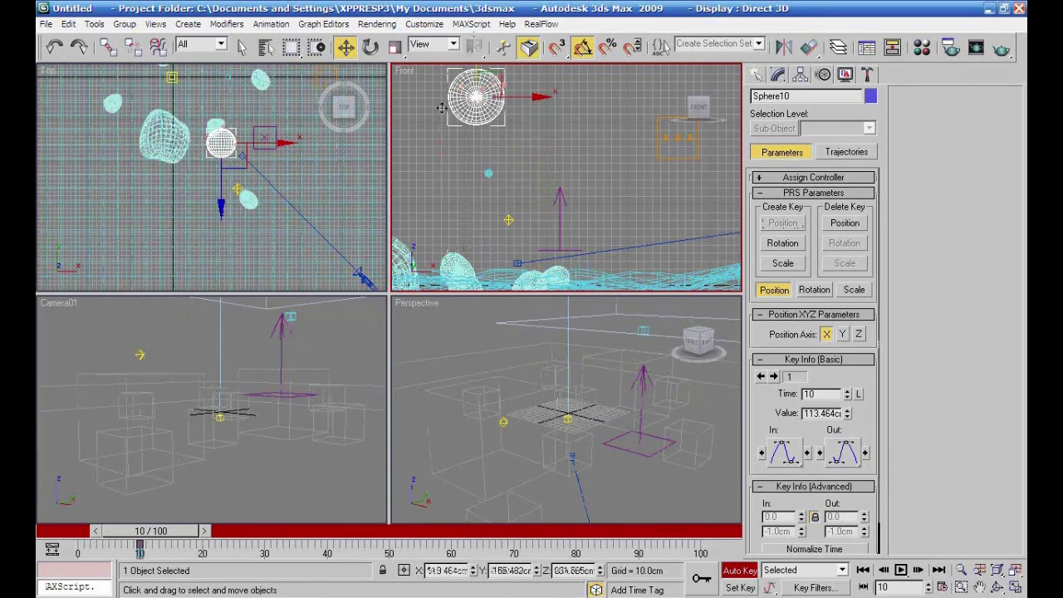
At frame 50, lower the globe in the Front view onto the seabed, at about Z 51.6 cm
{"action": "mouse_move", "coordinate": [133, 548]}
{"action": "left_mouse_down"}
{"action": "mouse_move", "coordinate": [399, 555]}
{"action": "mouse_move", "coordinate": [372, 557]}
{"action": "left_mouse_up"}
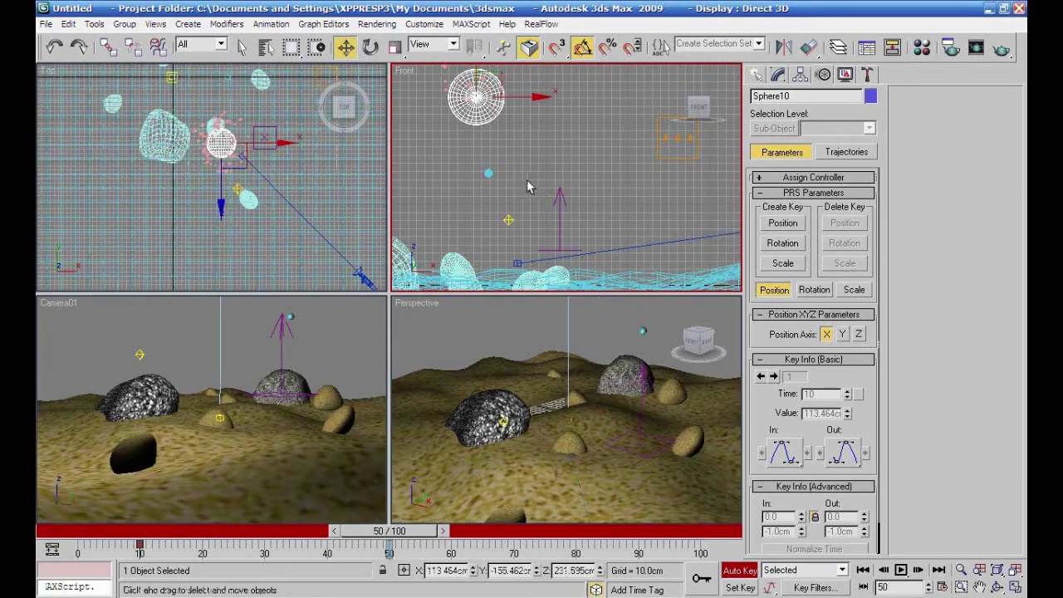
{"action": "middle_click_drag", "start_coordinate": [532, 170], "coordinate": [570, 197]}
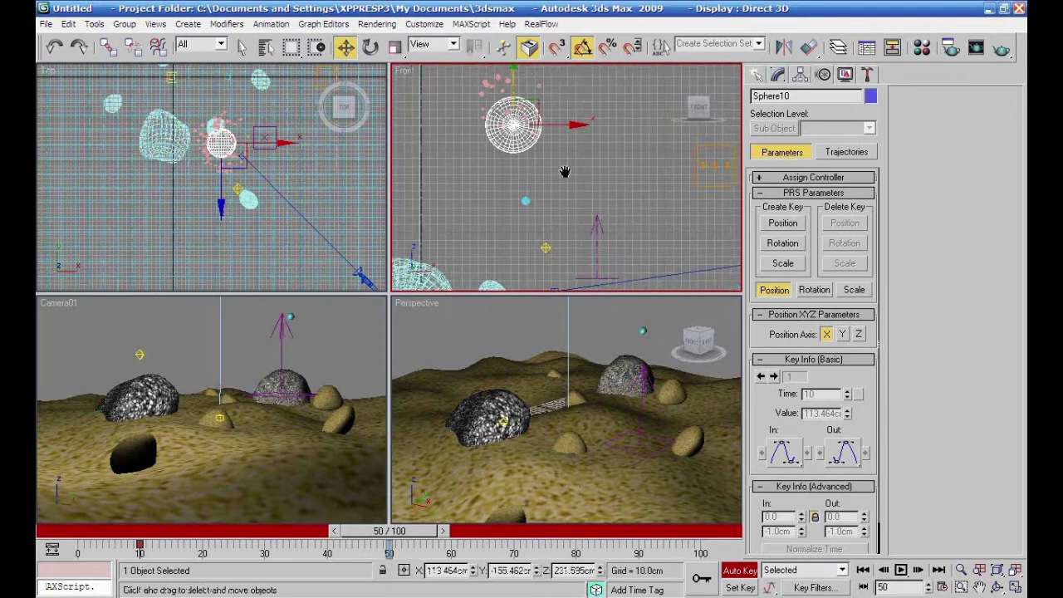
{"action": "left_click_drag", "start_coordinate": [513, 88], "coordinate": [503, 231]}
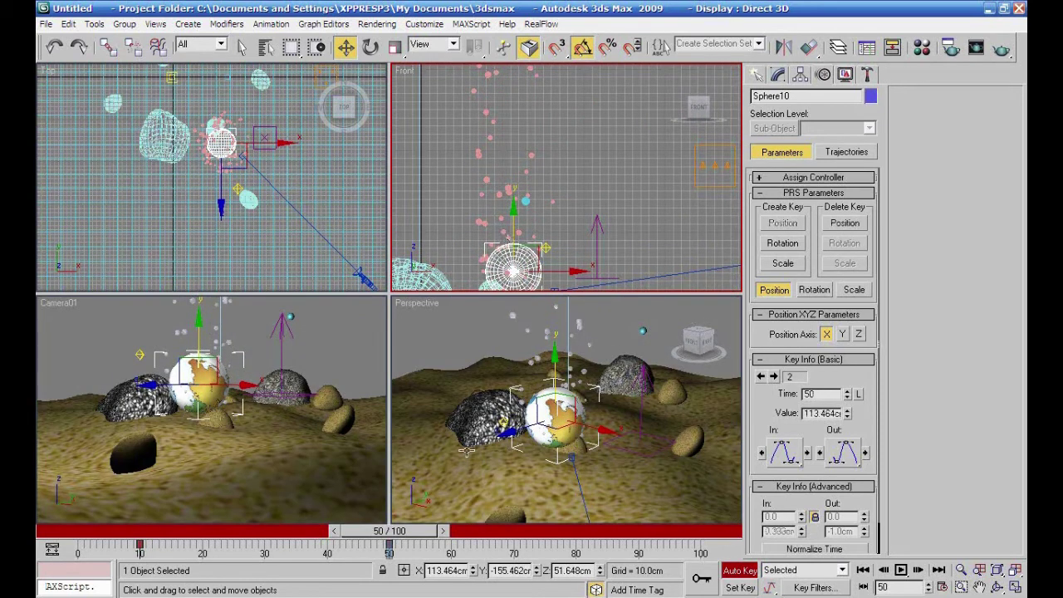
Copy the globe's frame 10 position key to frame 90, return to frame 0 and turn off Auto Key
{"action": "left_click_drag", "start_coordinate": [389, 538], "coordinate": [631, 528]}
{"action": "key", "text": "w"}
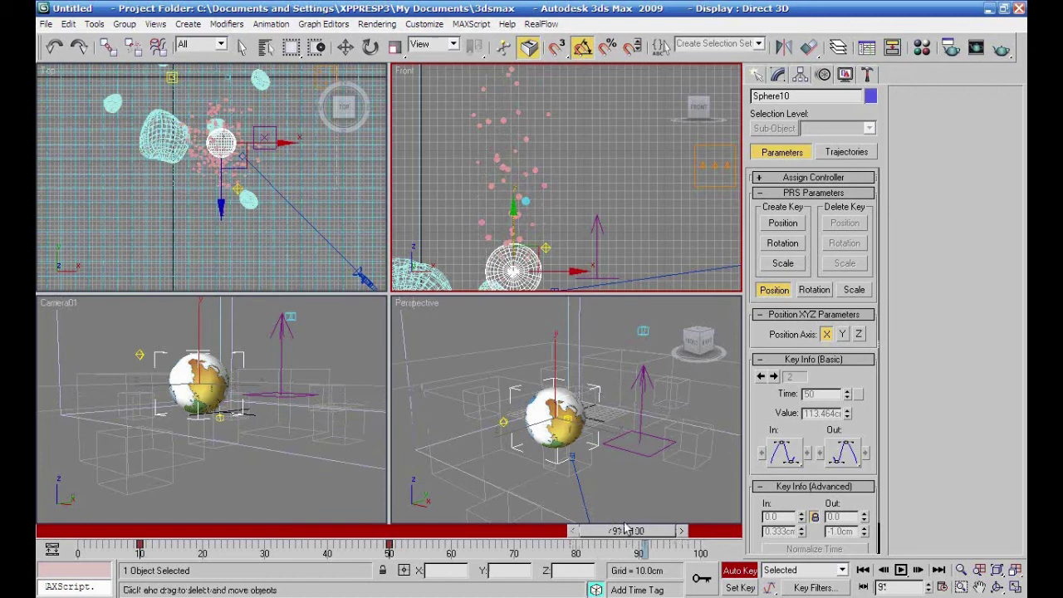
{"action": "left_click", "coordinate": [573, 531]}
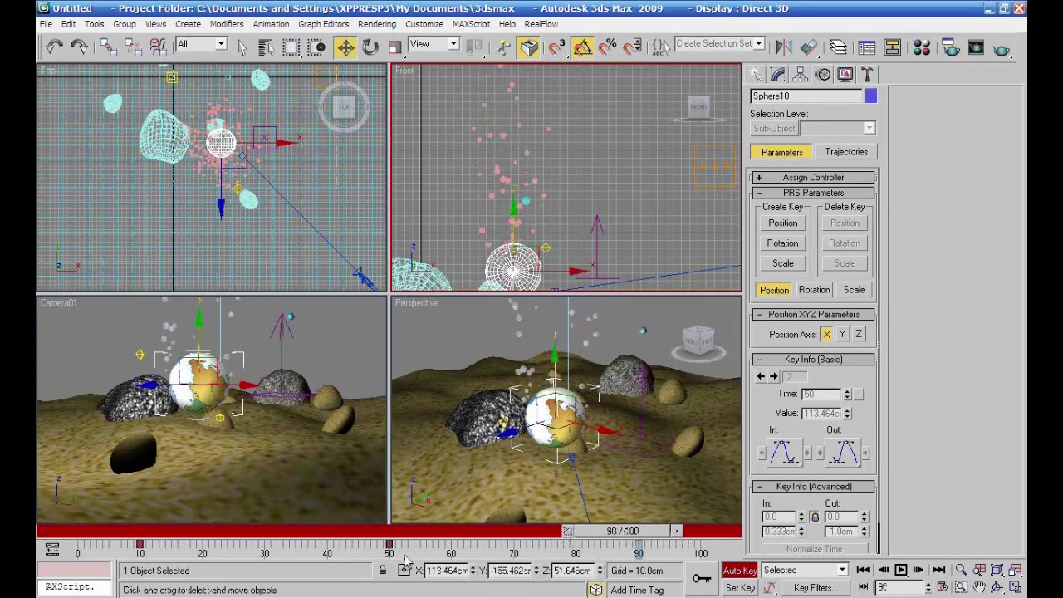
{"action": "left_click_drag", "start_coordinate": [140, 548], "coordinate": [637, 548], "text": "shift"}
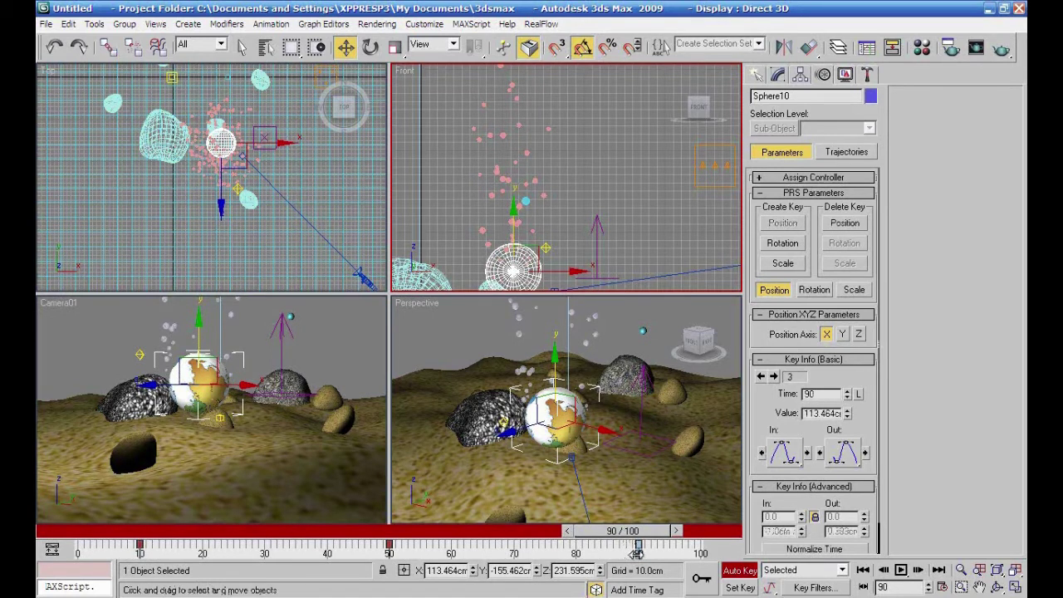
{"action": "left_click_drag", "start_coordinate": [623, 530], "coordinate": [50, 535]}
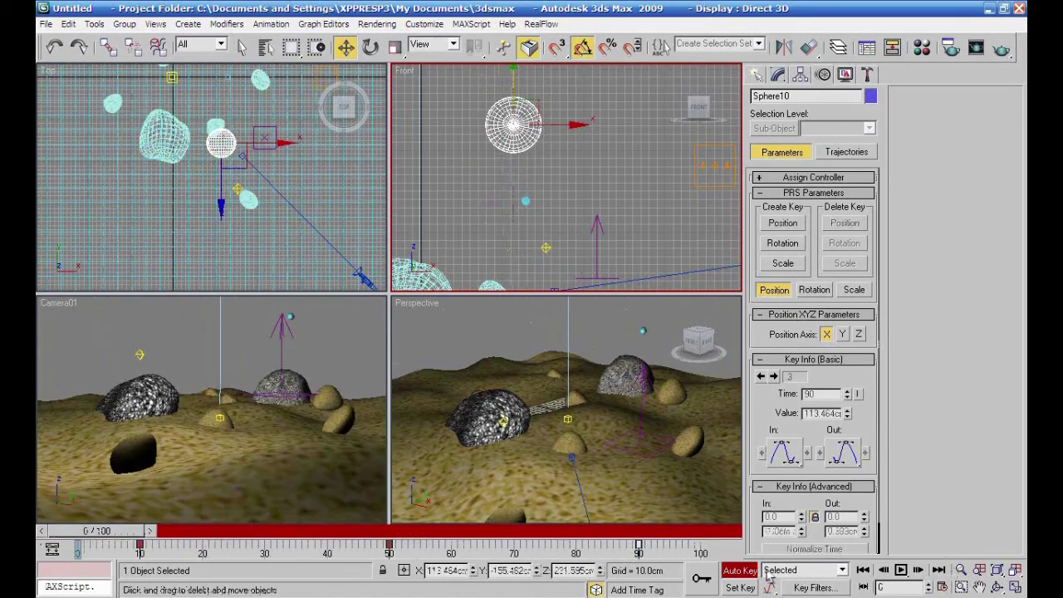
{"action": "left_click", "coordinate": [734, 573]}
Play back the globe's sinking and rising animation in the Camera01 view and stop it
{"action": "right_click", "coordinate": [182, 411]}
{"action": "left_click", "coordinate": [900, 569]}
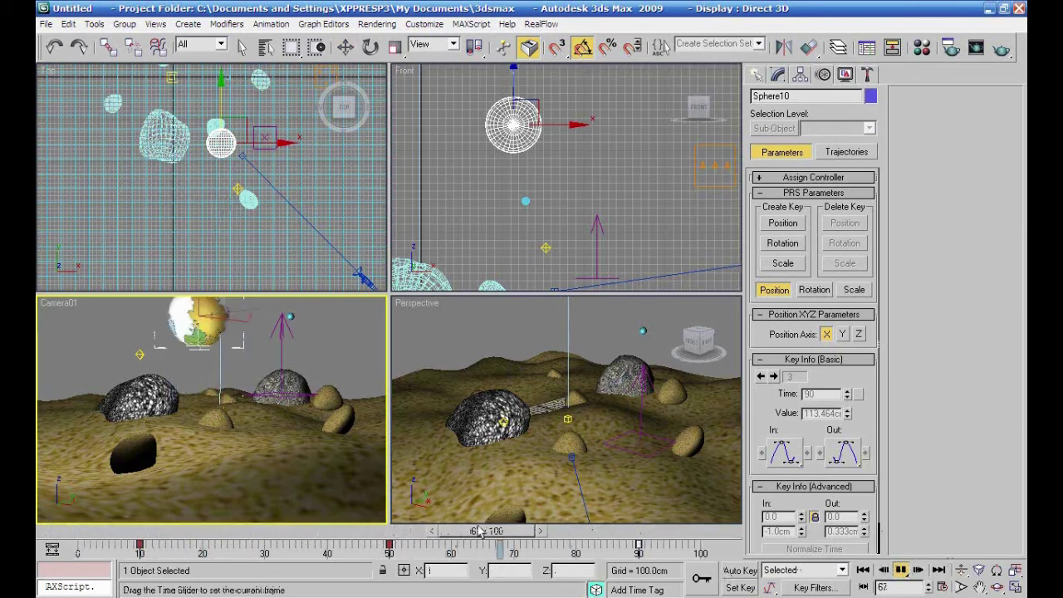
{"action": "key", "text": "w"}
{"action": "key", "text": "/"}
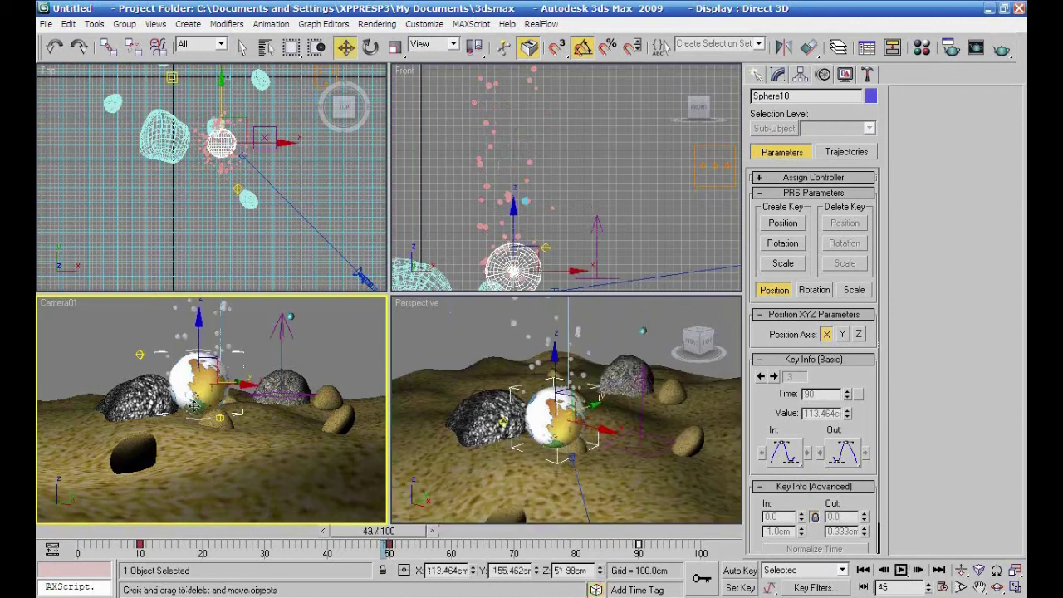
In the Curve Editor, lengthen both tangent handles of the globe's frame 50 Z Position key to about frames 22 and 79, keeping the scene open
{"action": "left_click", "coordinate": [865, 47]}
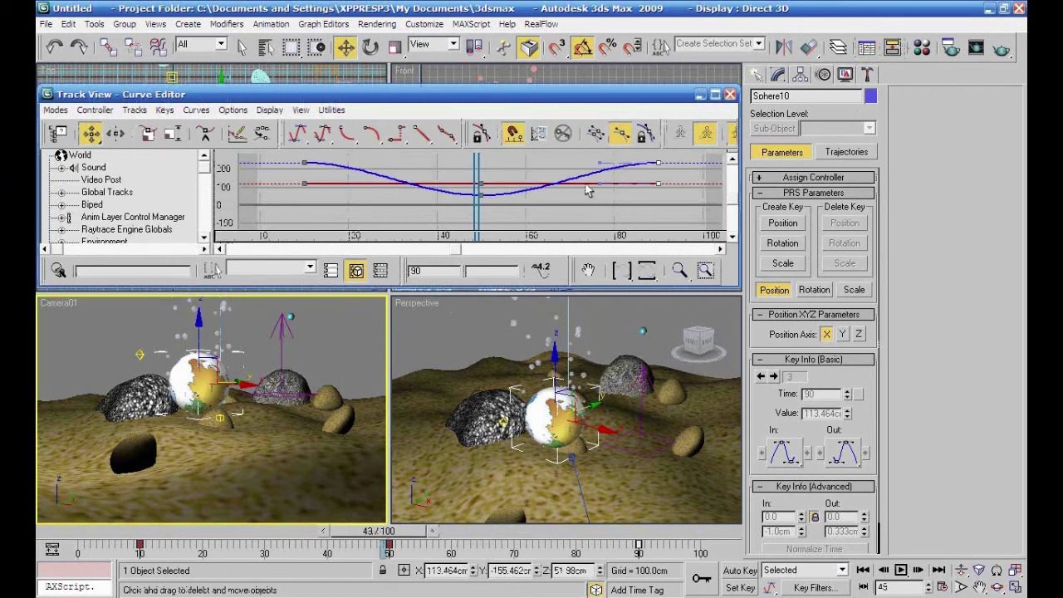
{"action": "left_click", "coordinate": [479, 194]}
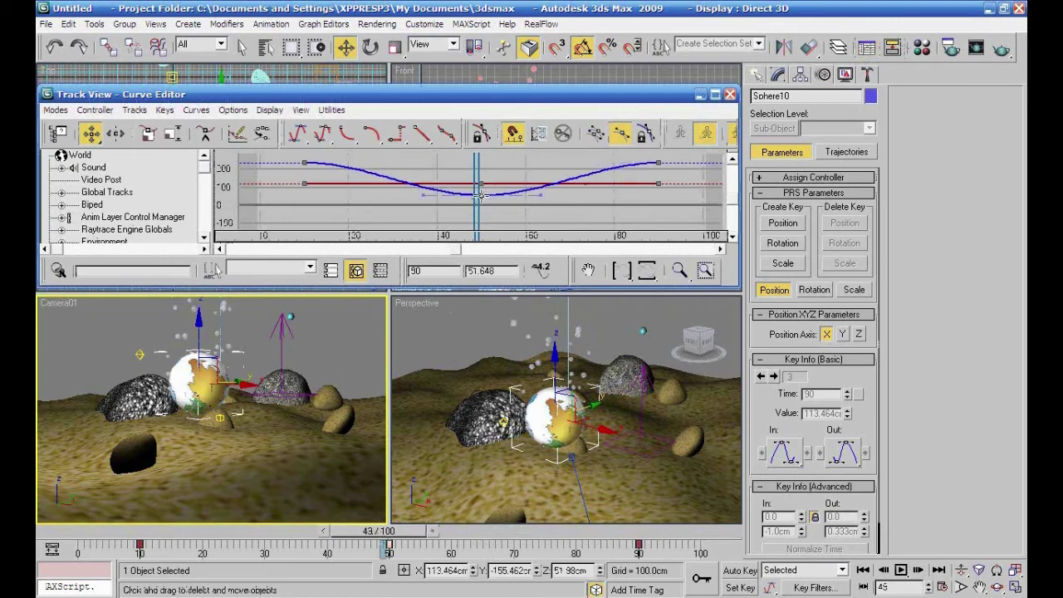
{"action": "double_click", "coordinate": [504, 94]}
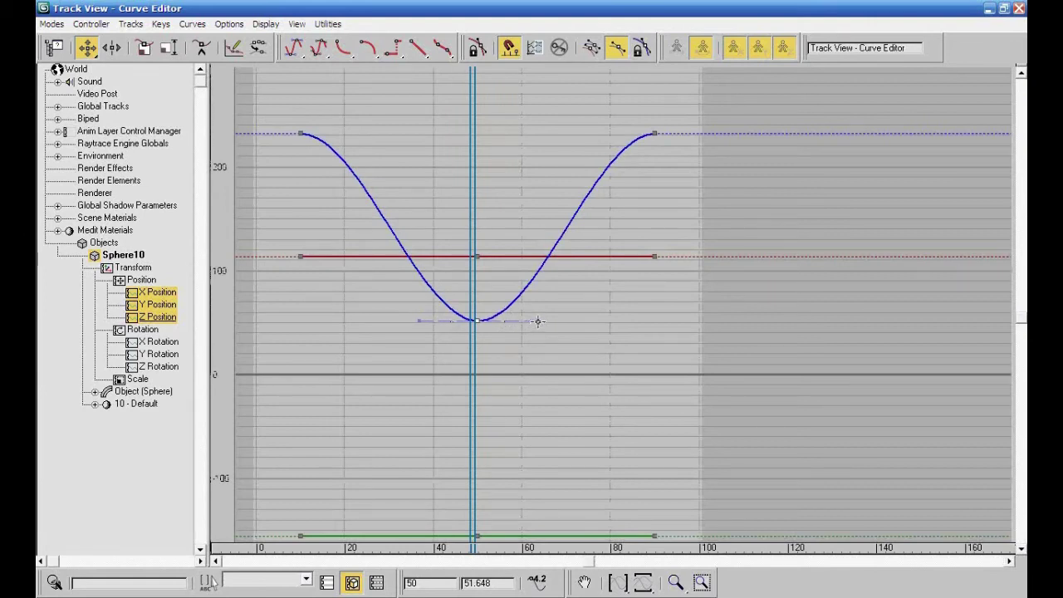
{"action": "left_click_drag", "start_coordinate": [537, 319], "coordinate": [603, 320]}
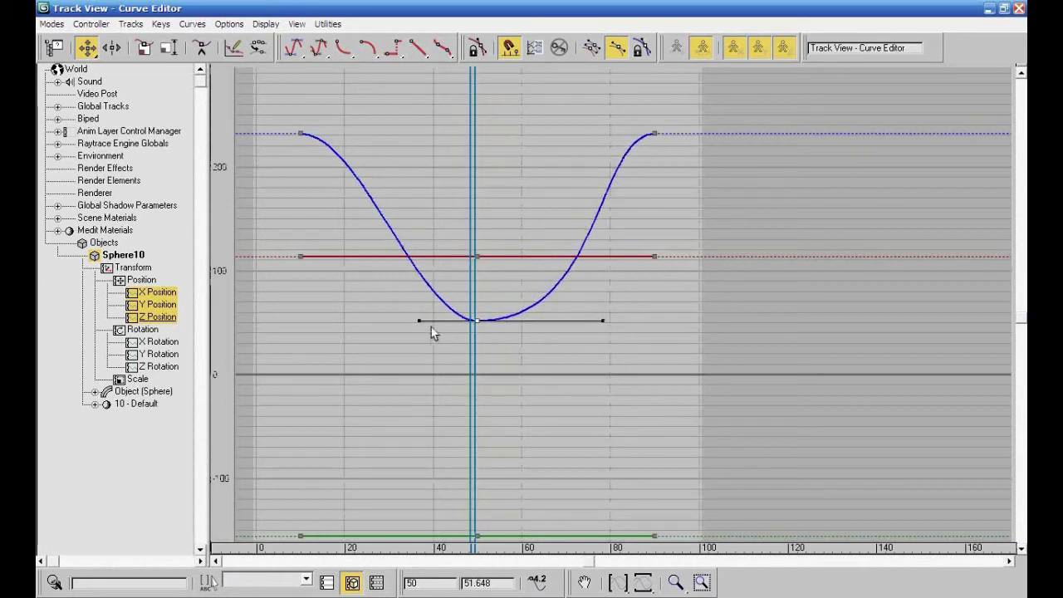
{"action": "left_click_drag", "start_coordinate": [418, 321], "coordinate": [355, 321]}
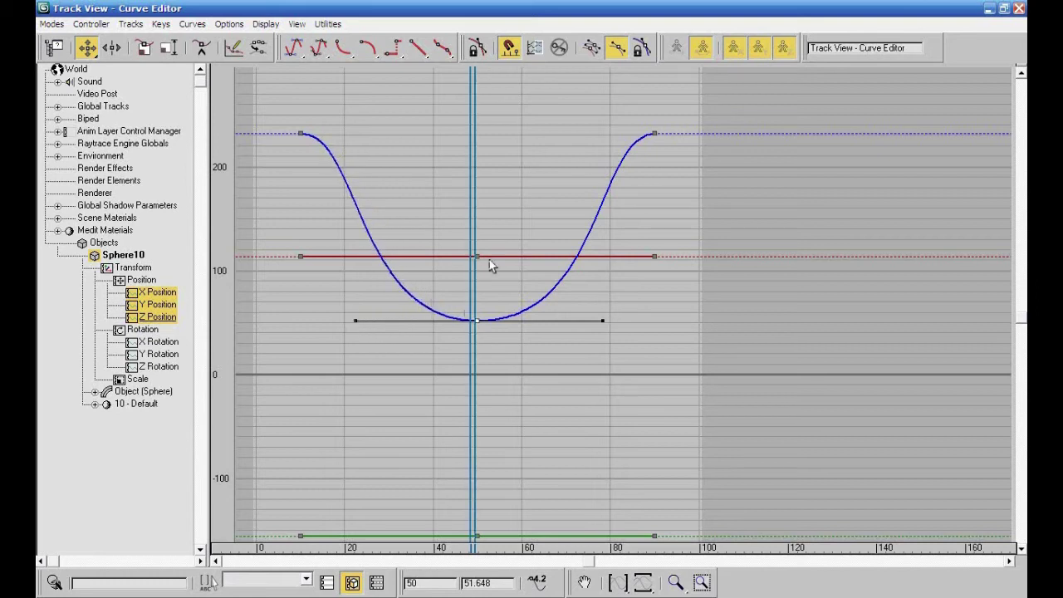
{"action": "left_click", "coordinate": [1019, 8]}
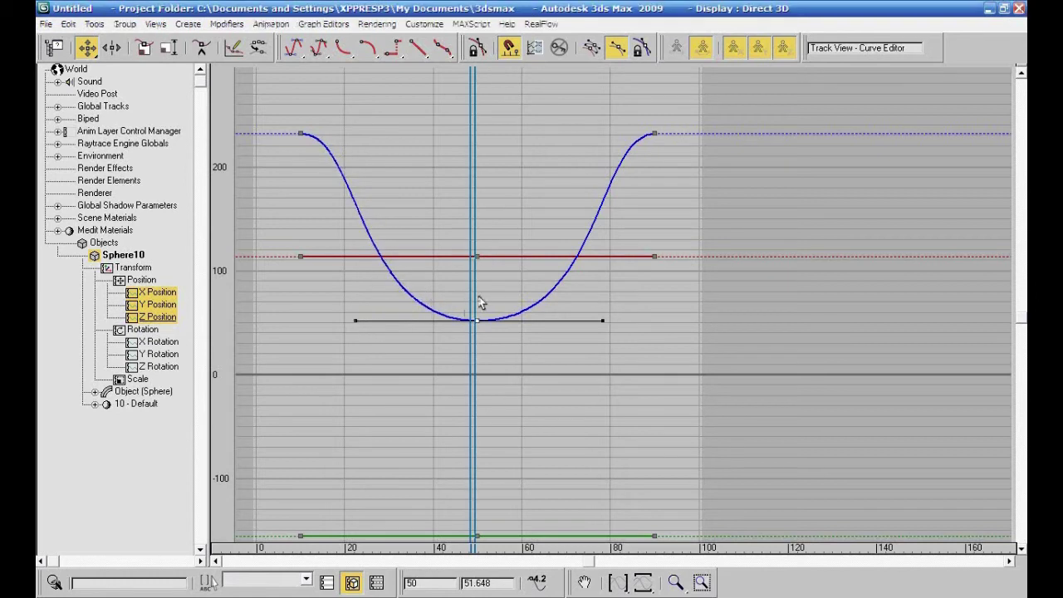
{"action": "left_click", "coordinate": [1020, 9]}
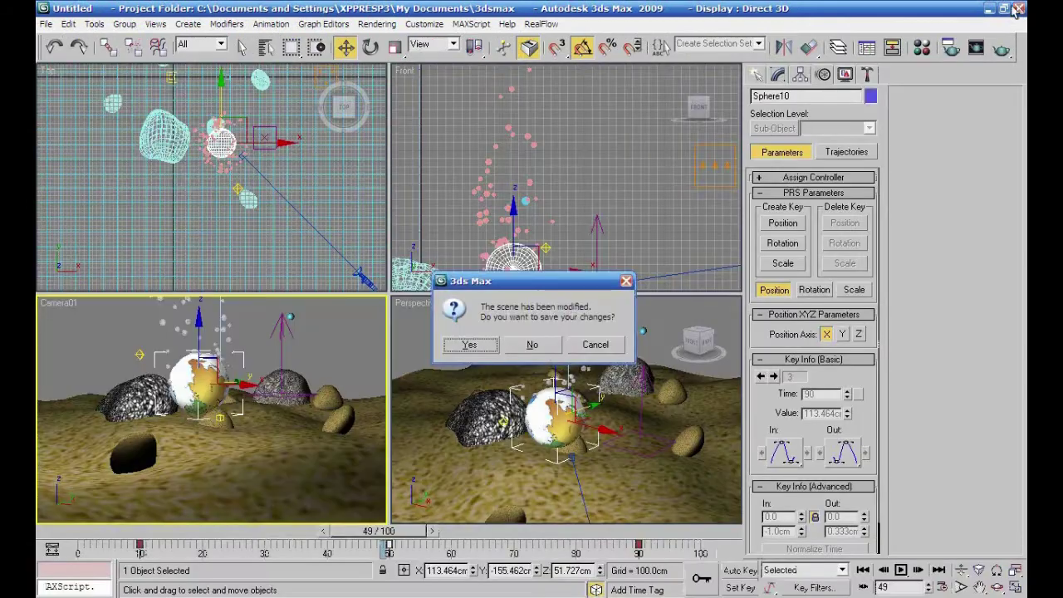
{"action": "left_click", "coordinate": [595, 344]}
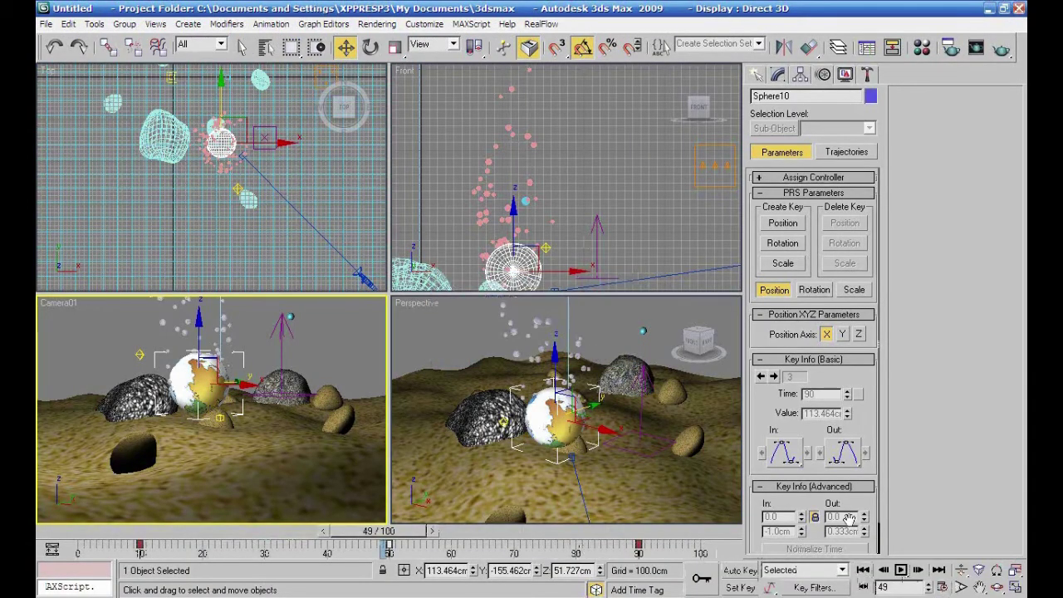
Play and scrub the Camera01 animation to check the globe's smoothed motion around frame 50
{"action": "left_click", "coordinate": [900, 570]}
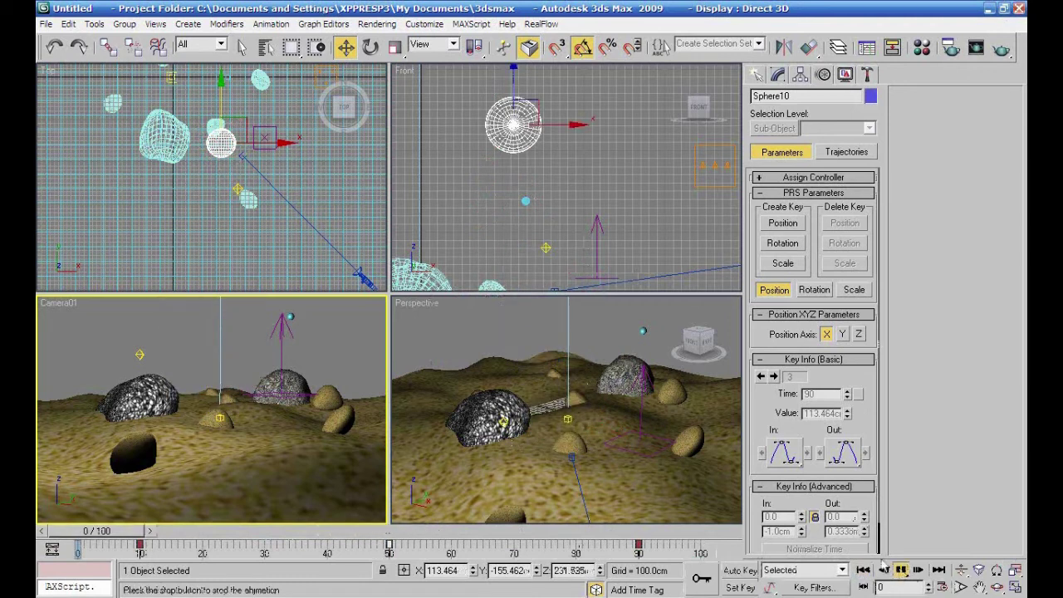
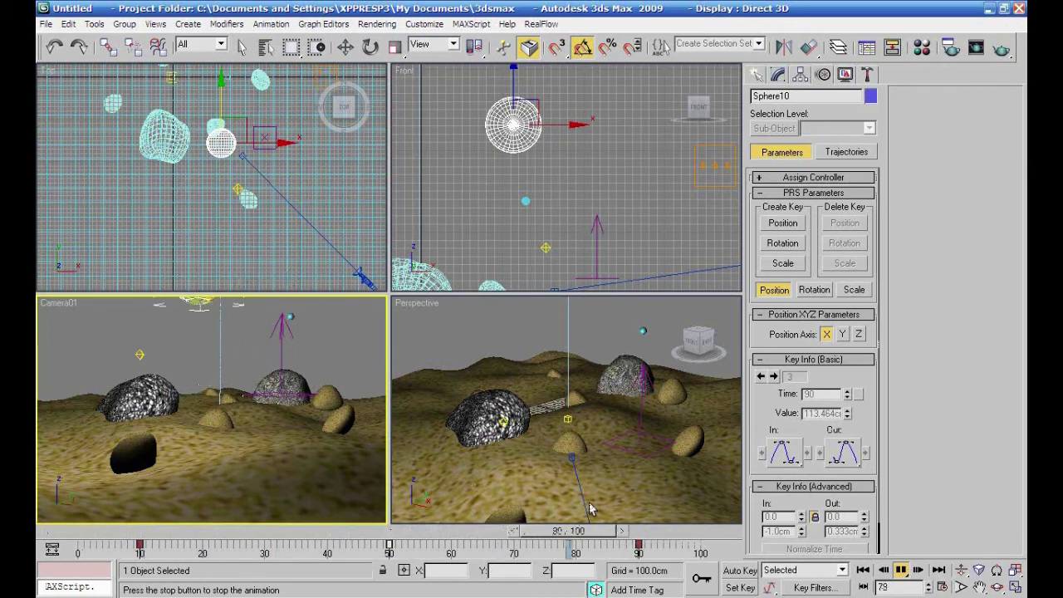
{"action": "left_click_drag", "start_coordinate": [355, 538], "coordinate": [428, 532]}
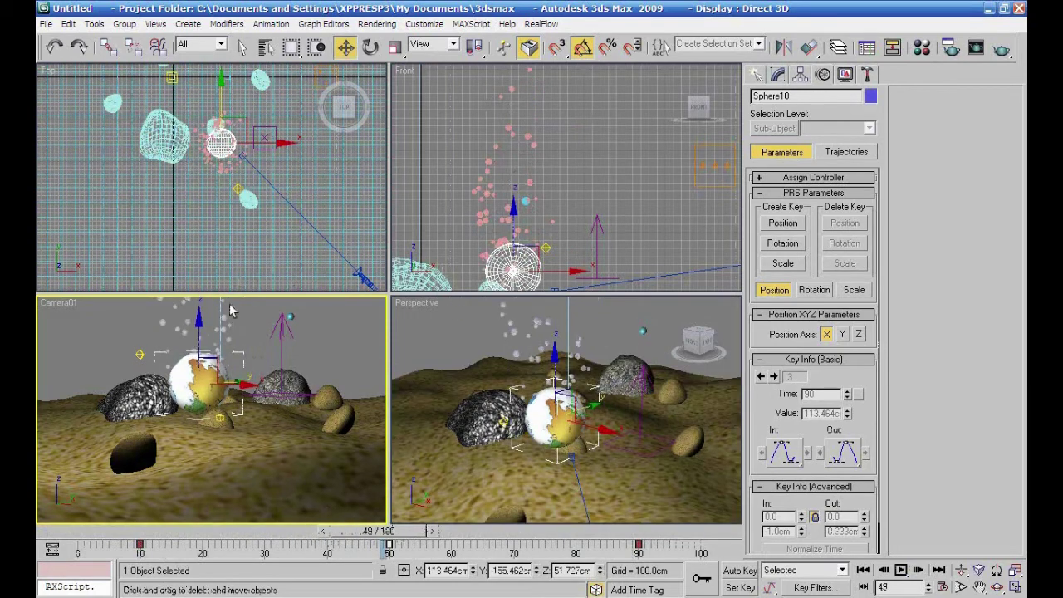
{"action": "mouse_move", "coordinate": [402, 535]}
{"action": "left_mouse_down"}
{"action": "mouse_move", "coordinate": [520, 534]}
{"action": "mouse_move", "coordinate": [325, 501]}
{"action": "mouse_move", "coordinate": [327, 487]}
{"action": "left_mouse_up"}
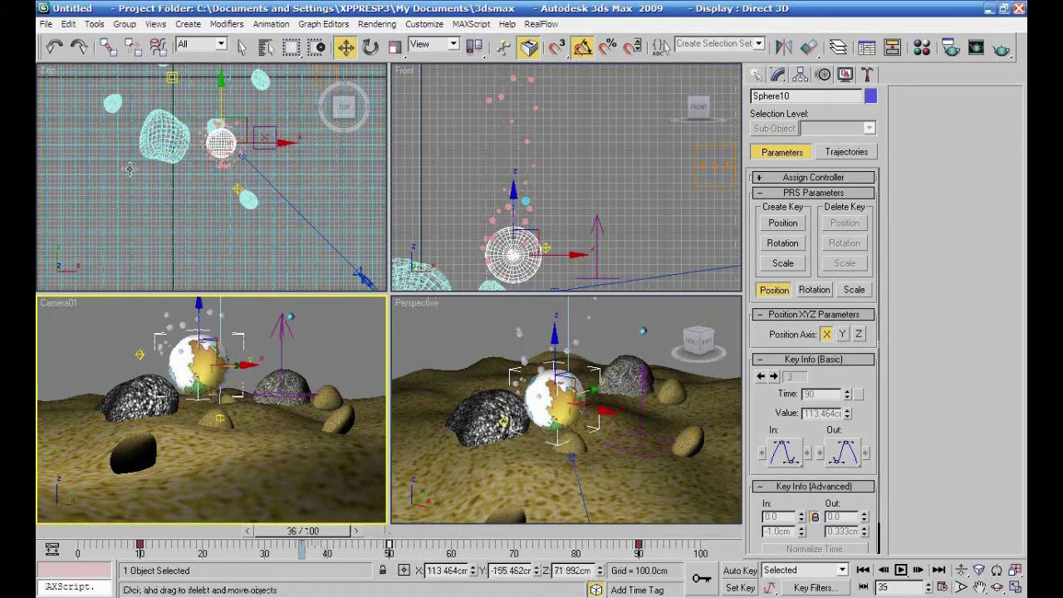
Save the scene under the file name under water
{"action": "left_click", "coordinate": [46, 23]}
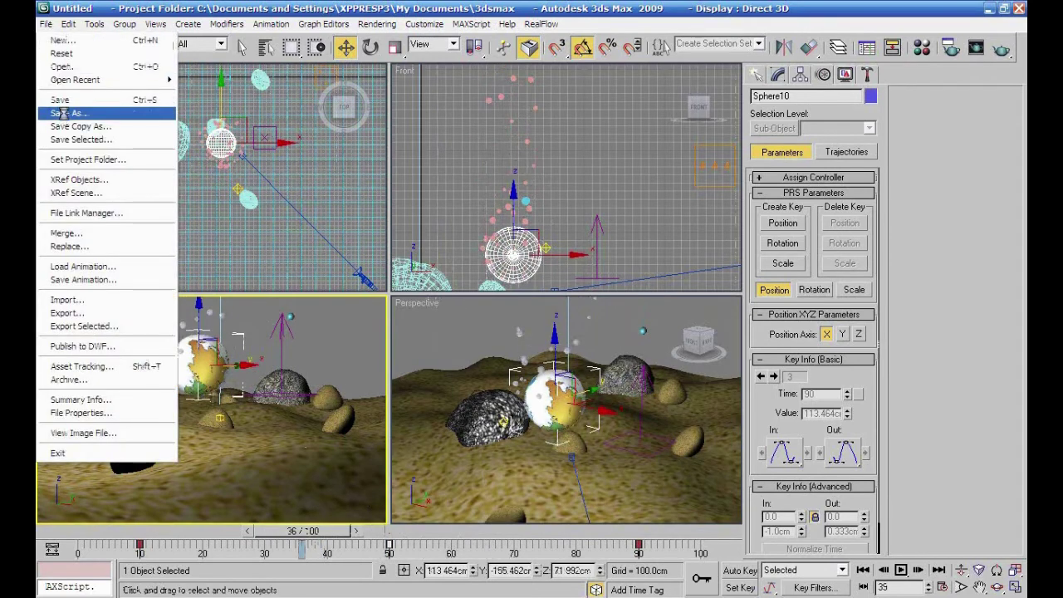
{"action": "left_click", "coordinate": [67, 113]}
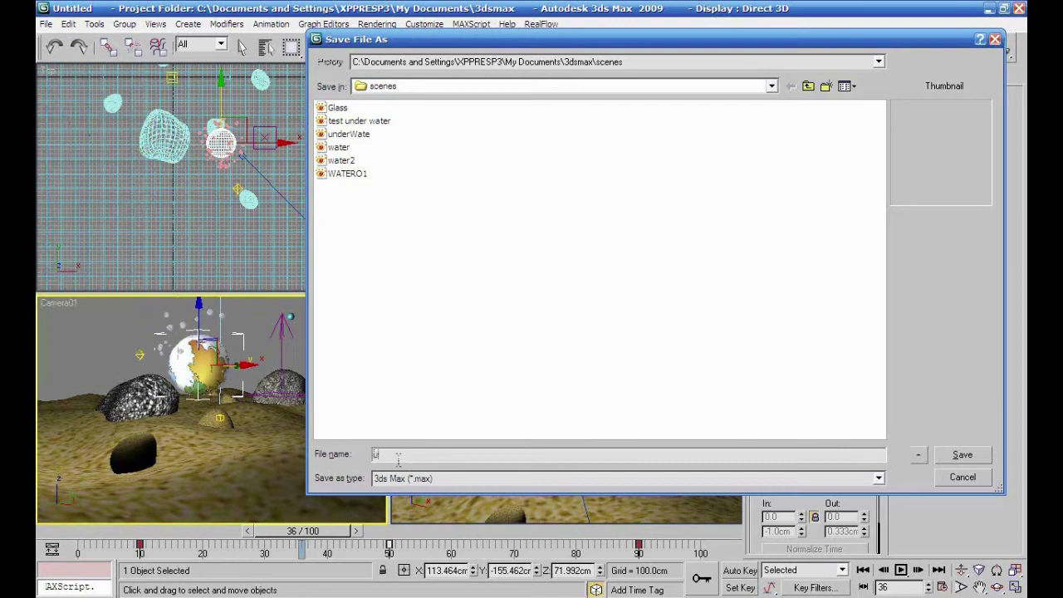
{"action": "type", "text": "under"}
{"action": "key", "text": "Return"}
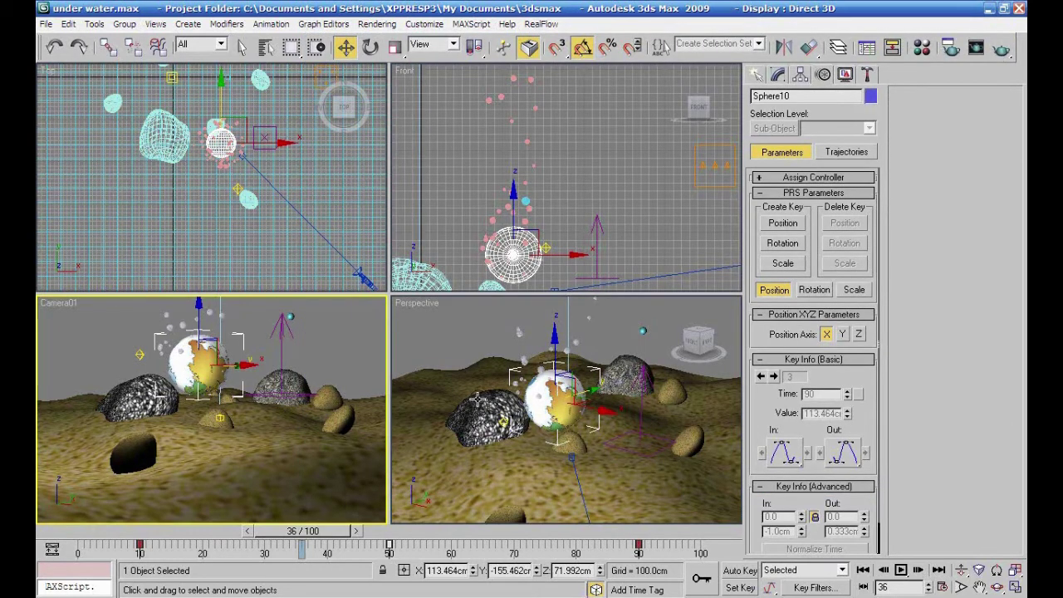
Start a new scene with the New All option and switch the active view to Left
{"action": "left_click", "coordinate": [44, 25]}
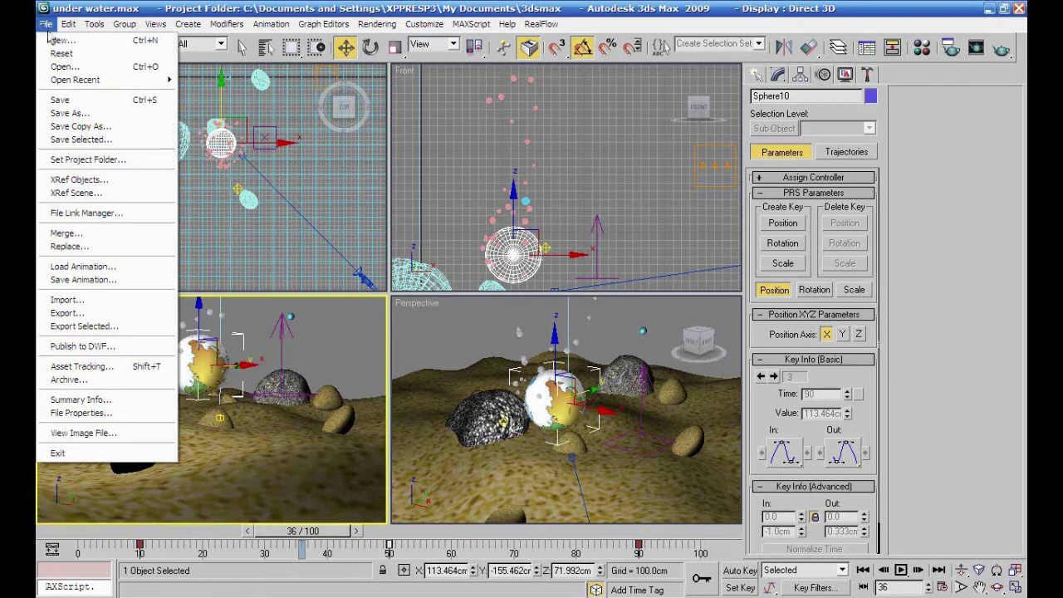
{"action": "left_click", "coordinate": [53, 40]}
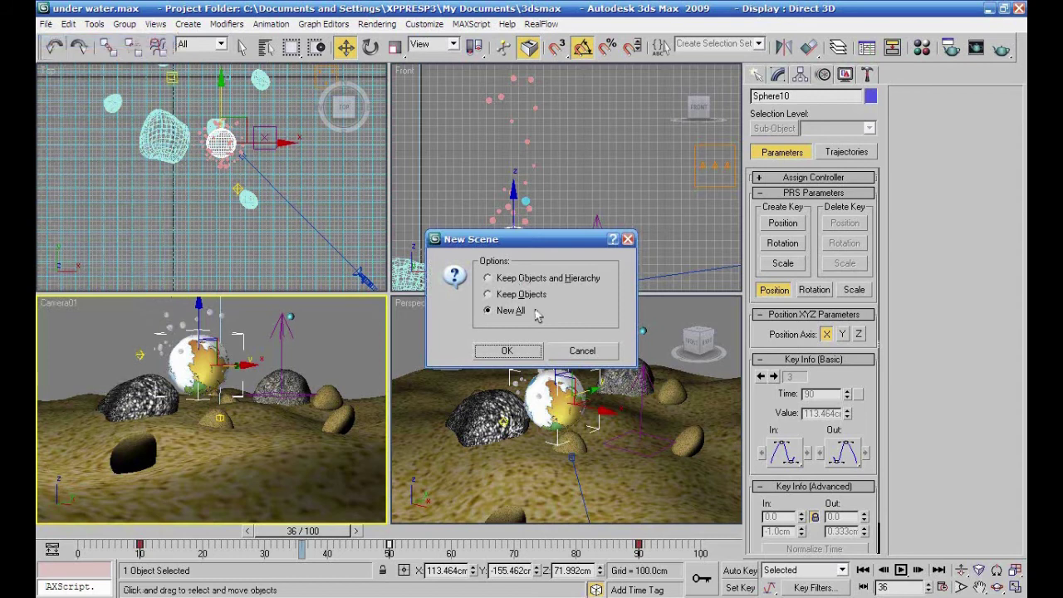
{"action": "left_click", "coordinate": [517, 350]}
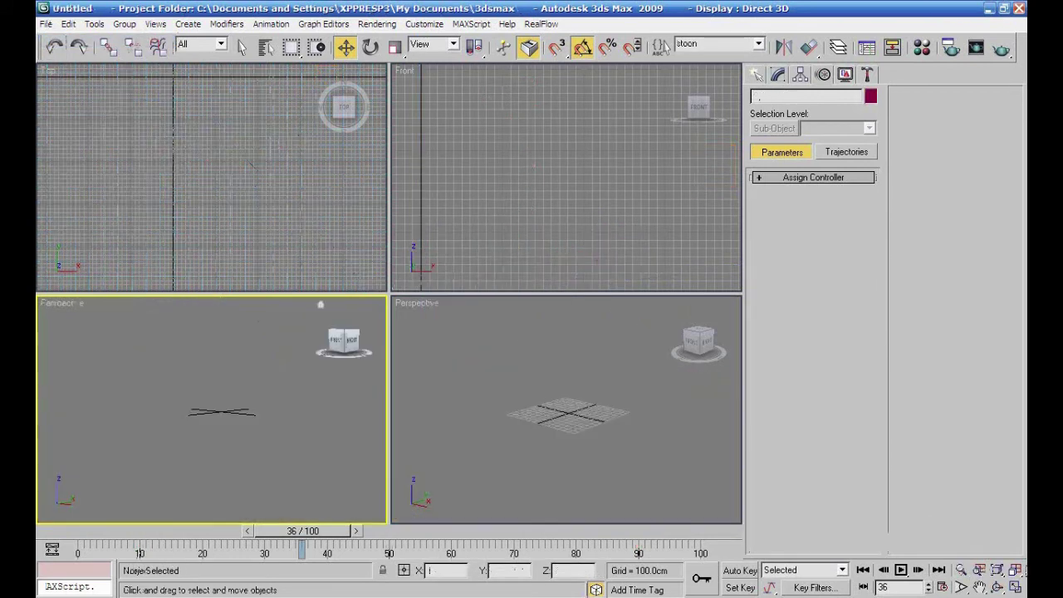
{"action": "key", "text": "l"}
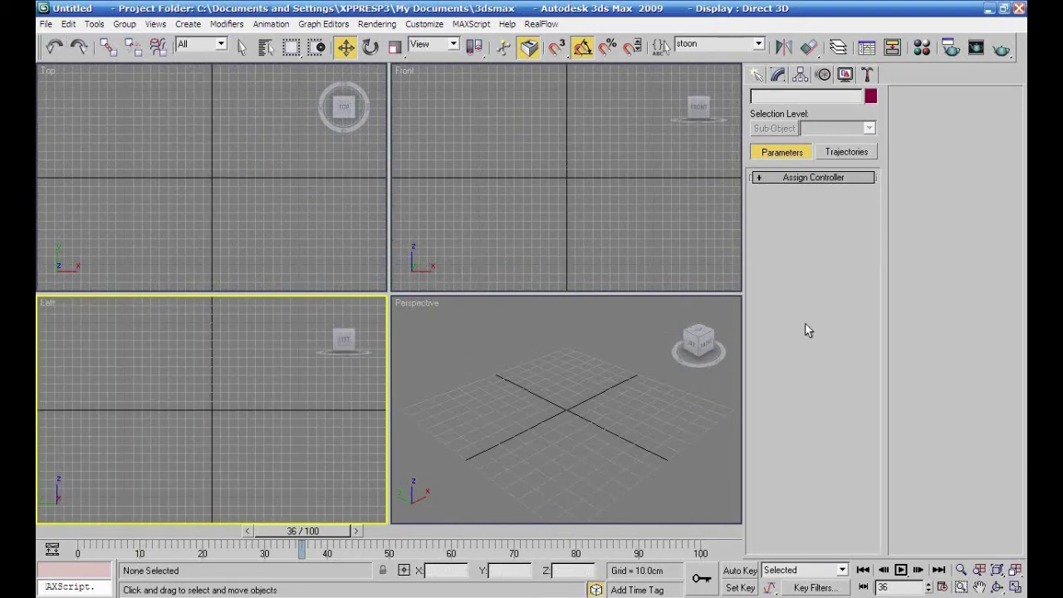
Create a plane about 202 cm long and 185 cm wide in the Front view, with 1 length and 1 width segment
{"action": "left_click", "coordinate": [756, 75]}
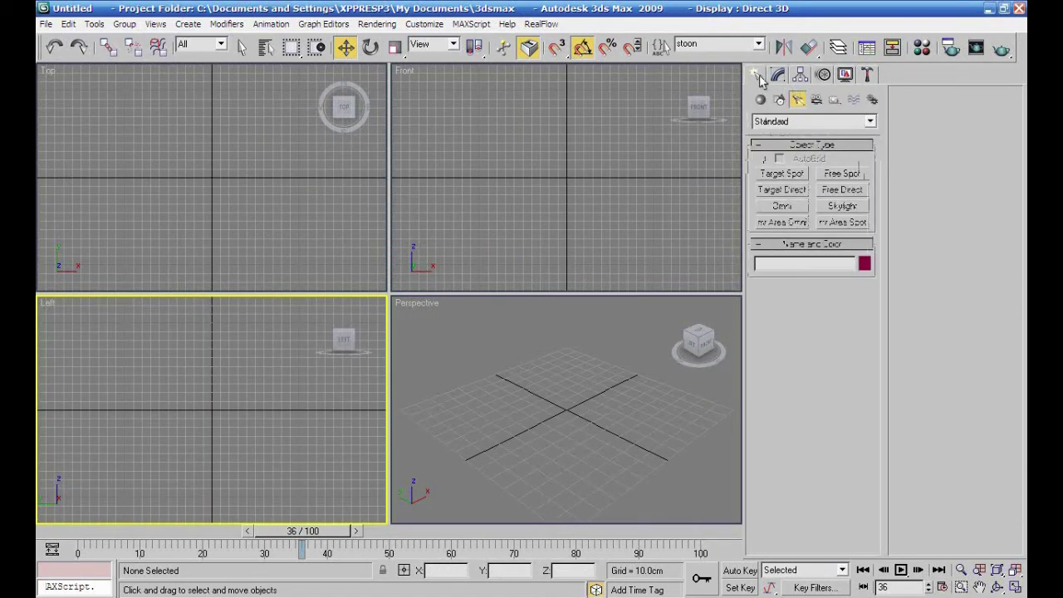
{"action": "left_click", "coordinate": [760, 100]}
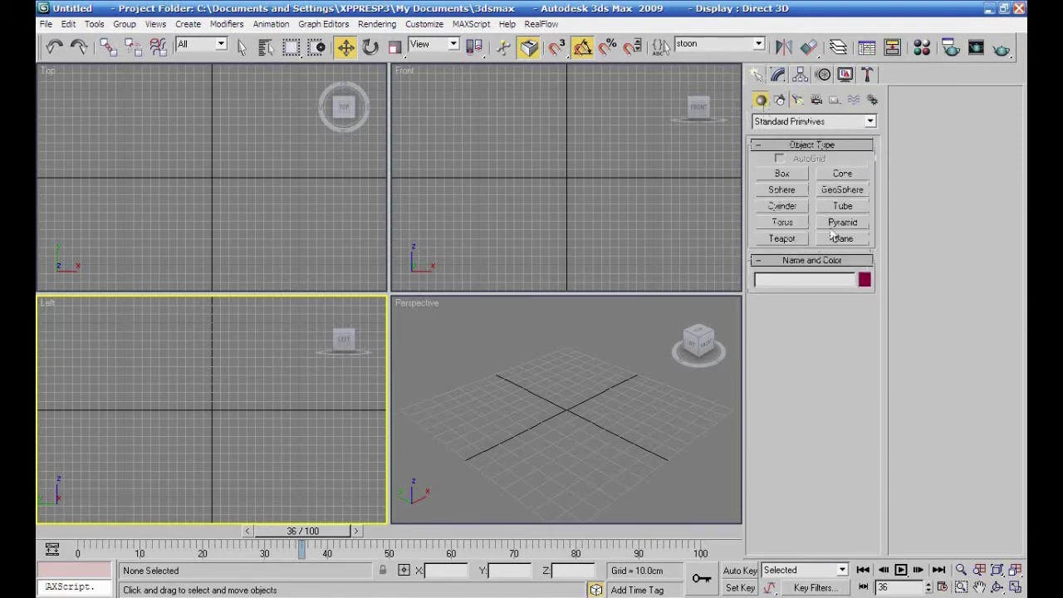
{"action": "left_click", "coordinate": [840, 239]}
{"action": "left_click_drag", "start_coordinate": [483, 91], "coordinate": [645, 277]}
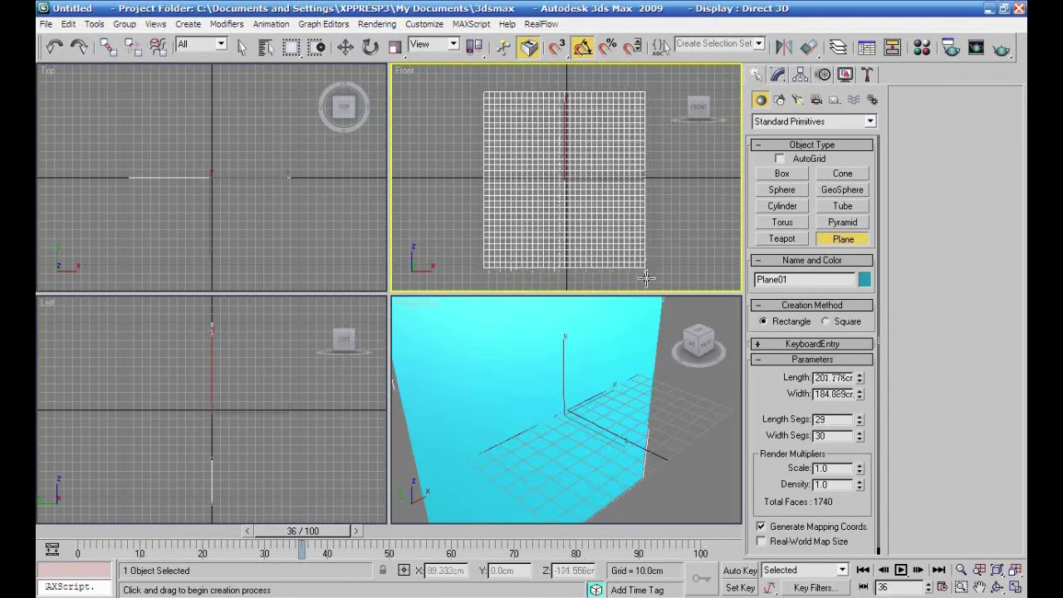
{"action": "right_click", "coordinate": [859, 422]}
{"action": "right_click", "coordinate": [859, 439]}
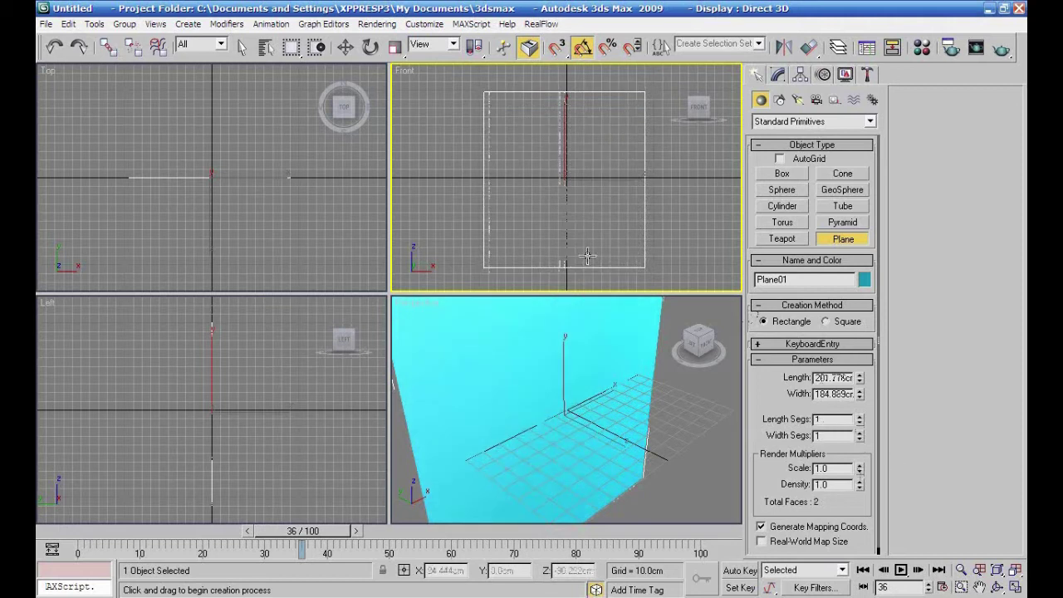
{"action": "middle_click_drag", "start_coordinate": [631, 407], "coordinate": [633, 405], "text": "alt"}
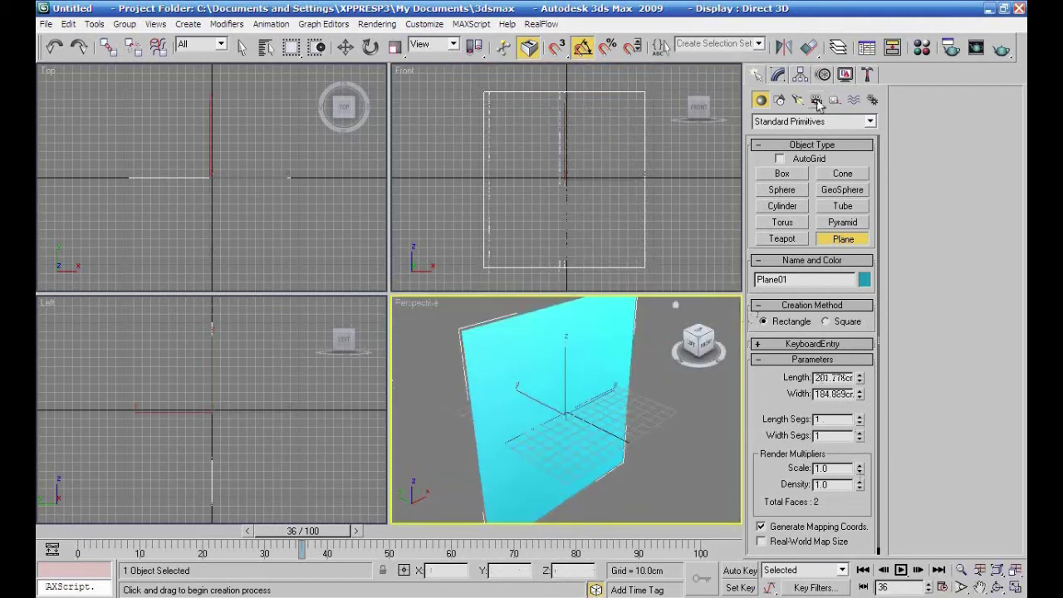
Load the fish texture02 image as the diffuse bitmap of the unused sixth material sample
{"action": "key", "text": "m"}
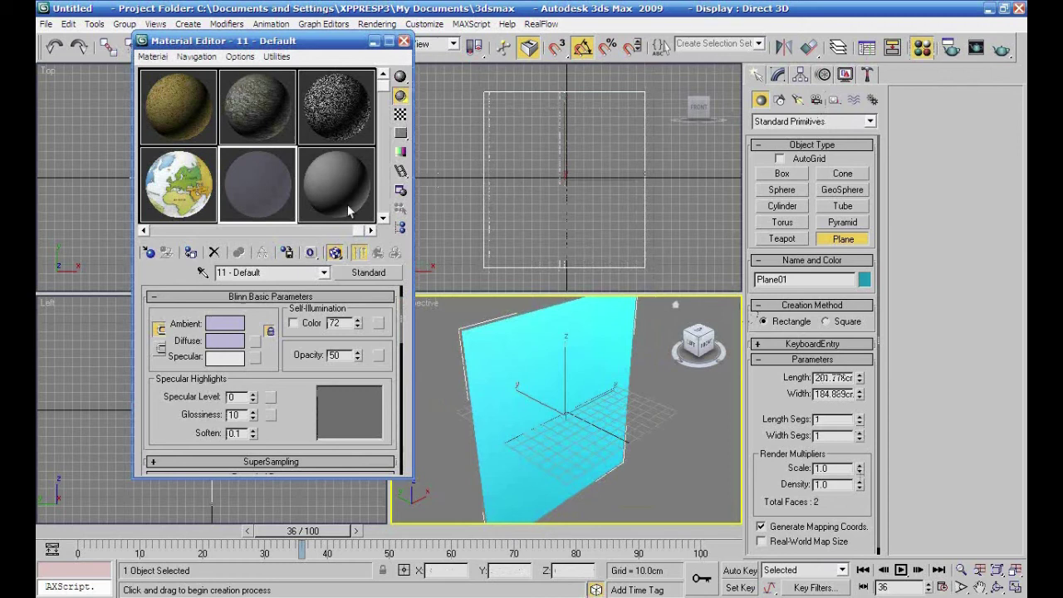
{"action": "left_click", "coordinate": [348, 201]}
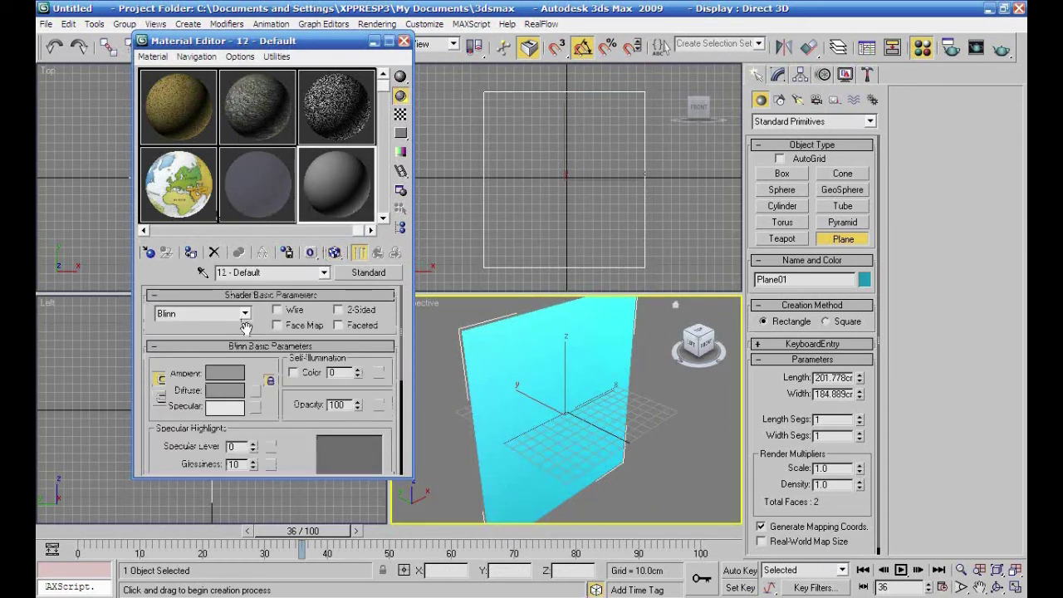
{"action": "left_click", "coordinate": [255, 389]}
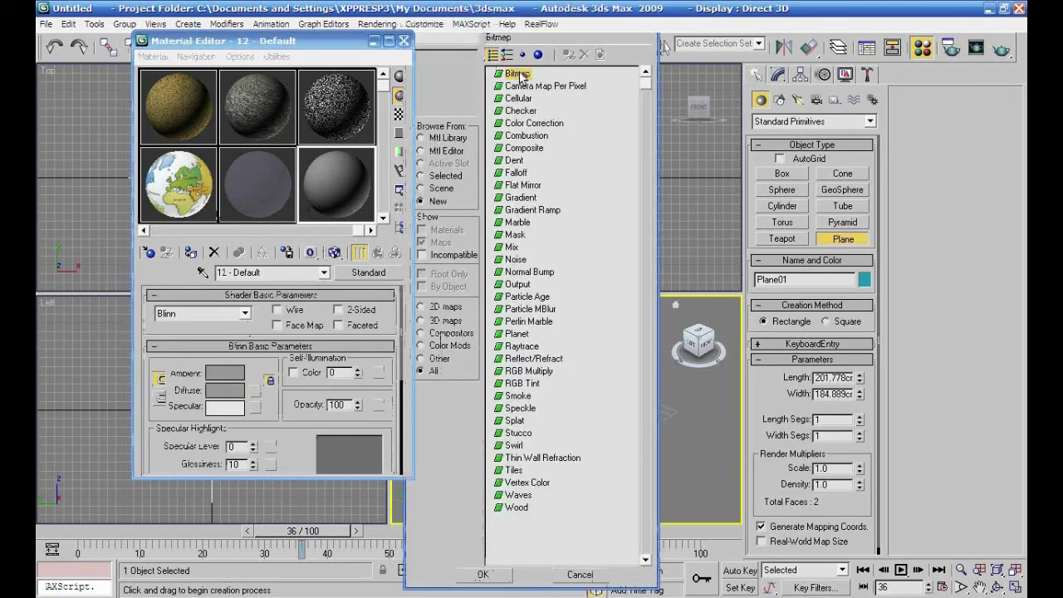
{"action": "double_click", "coordinate": [519, 75]}
{"action": "left_click", "coordinate": [952, 86]}
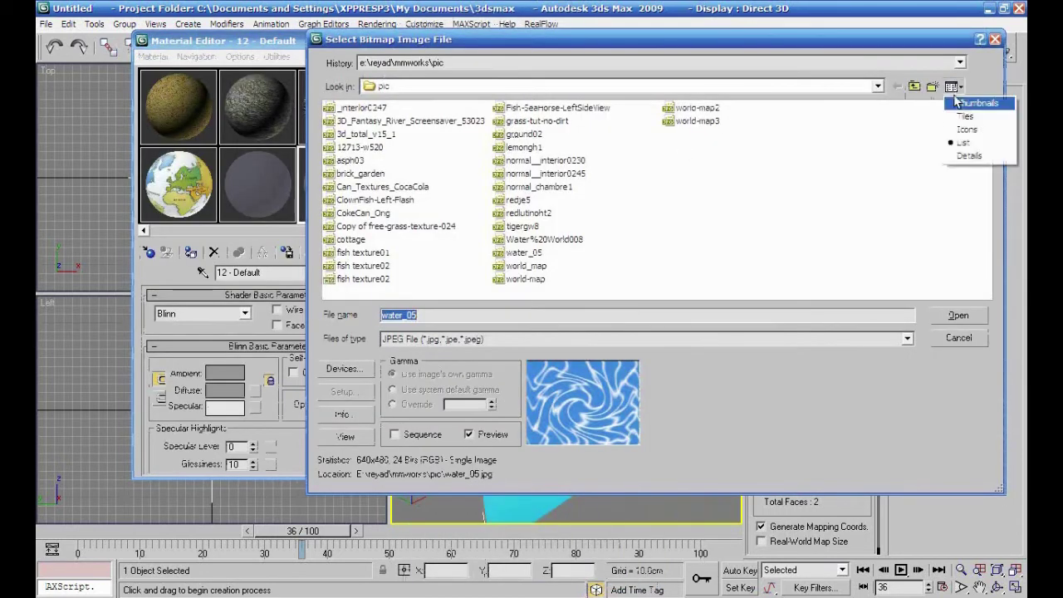
{"action": "left_click", "coordinate": [958, 102]}
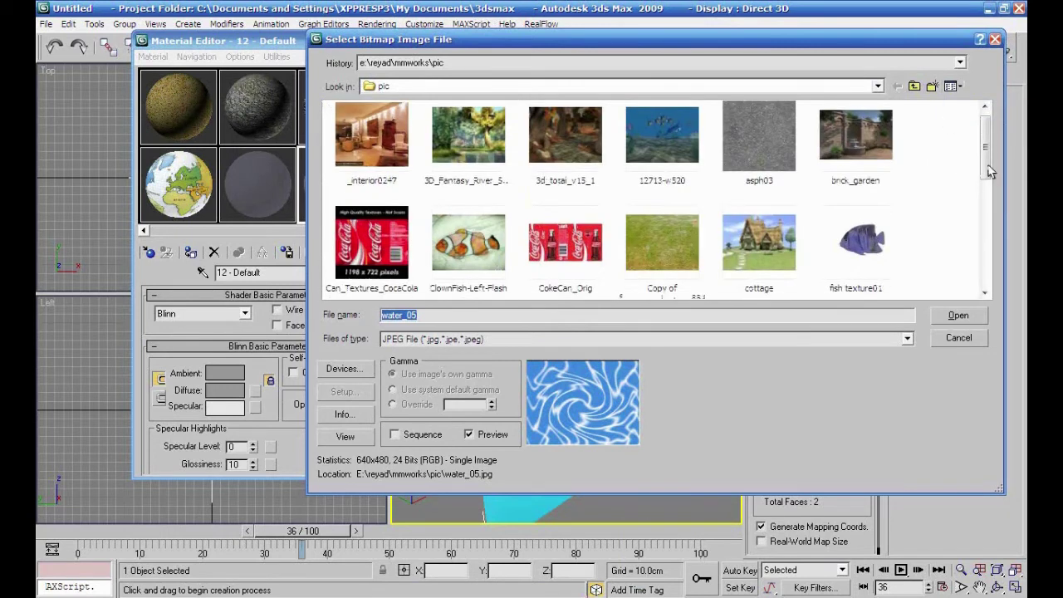
{"action": "left_click_drag", "start_coordinate": [989, 170], "coordinate": [988, 215]}
{"action": "left_click", "coordinate": [404, 221]}
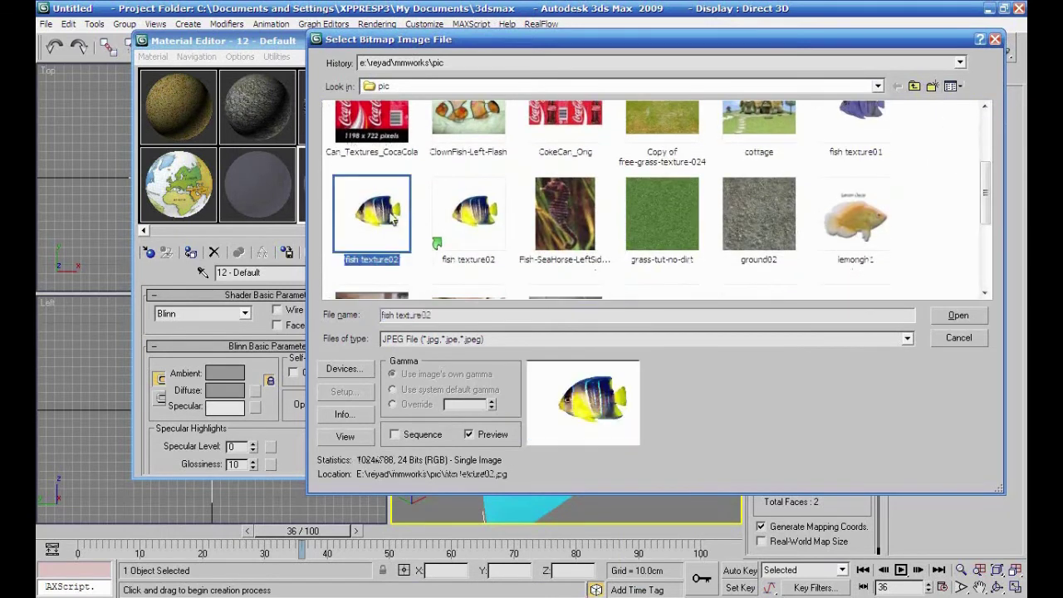
{"action": "left_click", "coordinate": [958, 316]}
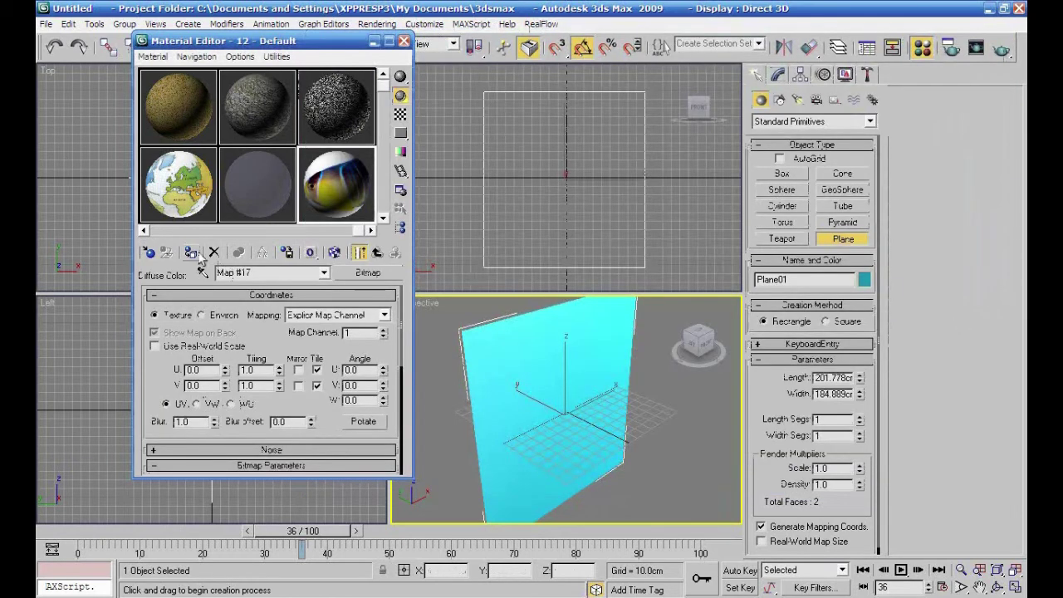
Assign the fish material to the plane, show its map in the viewport and close the Material Editor
{"action": "left_click", "coordinate": [191, 252]}
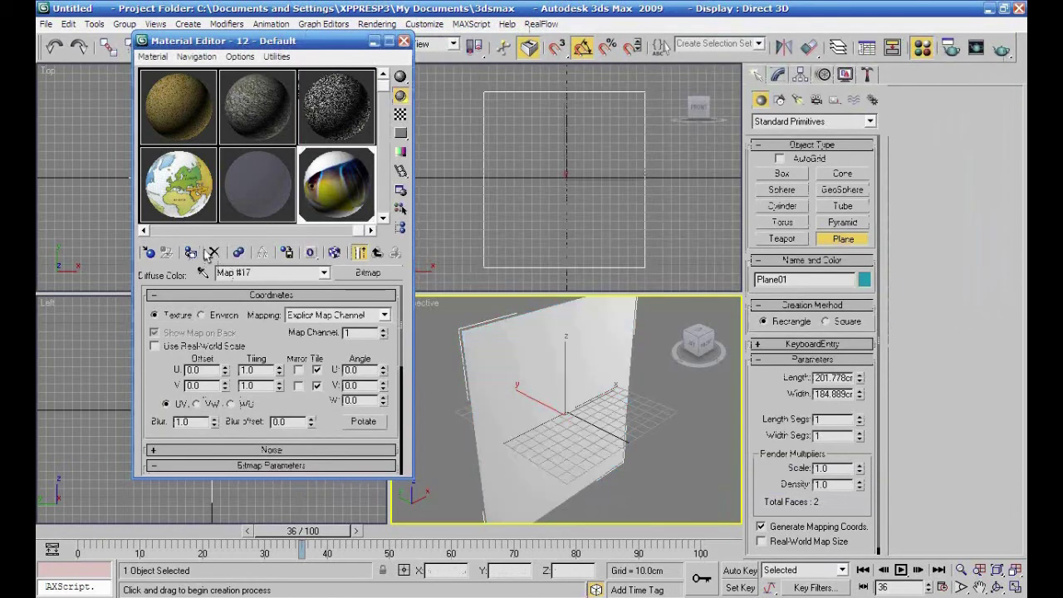
{"action": "left_click", "coordinate": [334, 252]}
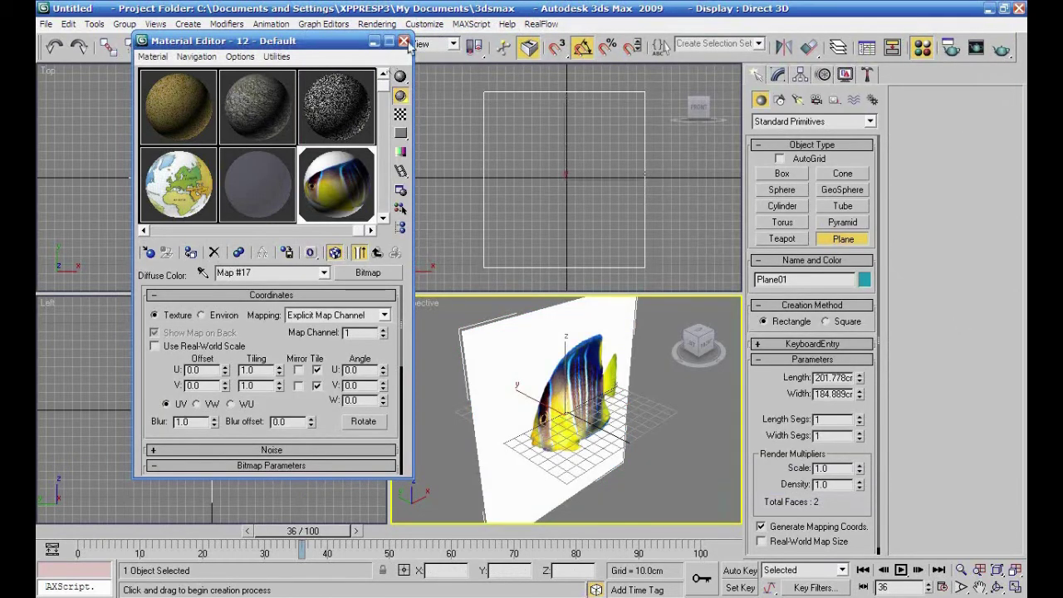
{"action": "left_click", "coordinate": [404, 41]}
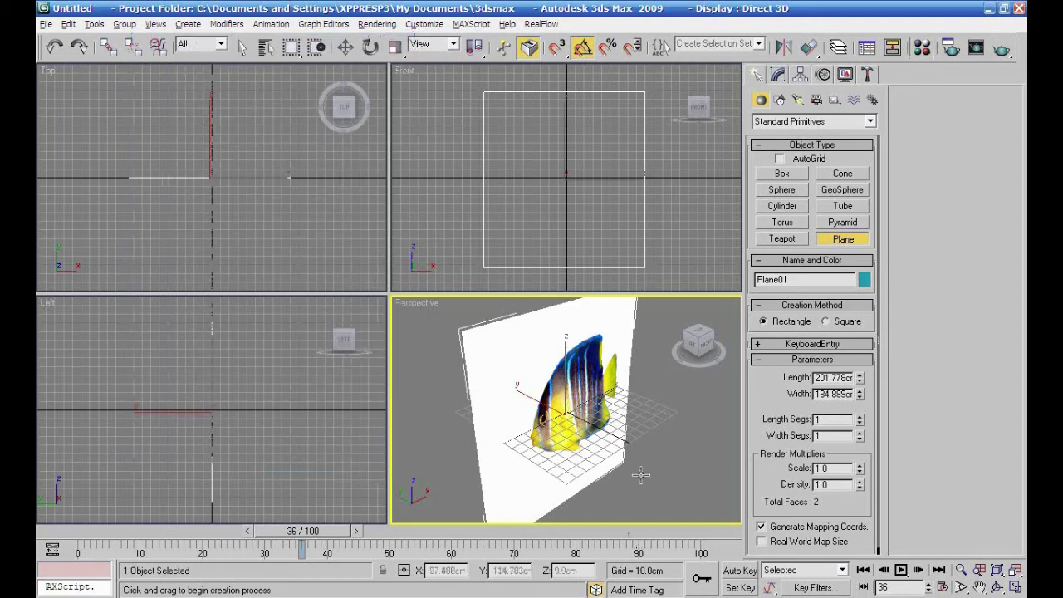
Widen the plane to about 256 cm to correct the fish's proportions and display the Front view shaded
{"action": "left_click", "coordinate": [704, 345]}
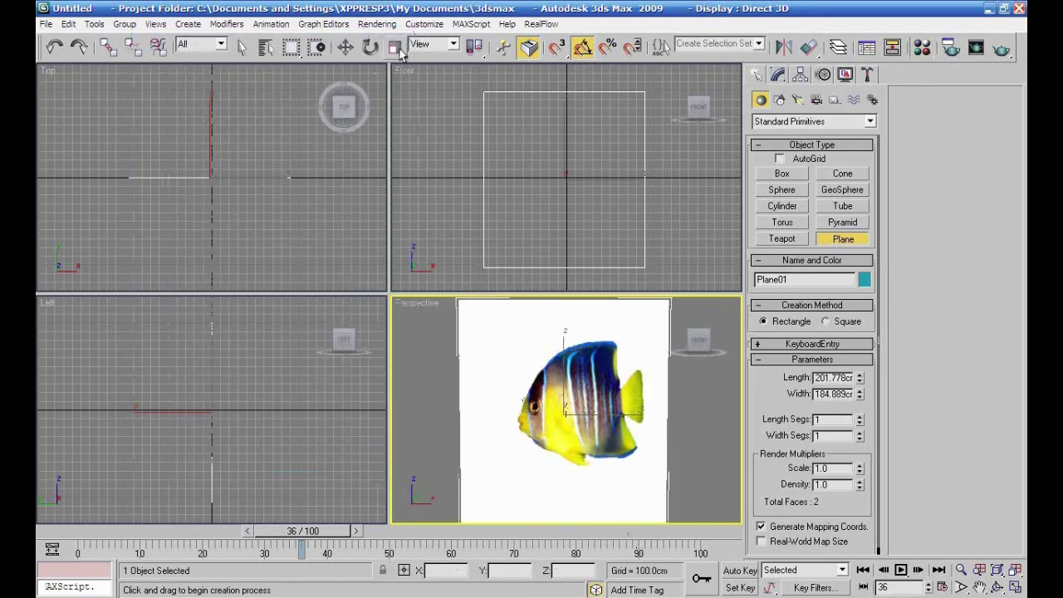
{"action": "left_click", "coordinate": [781, 76]}
{"action": "left_click_drag", "start_coordinate": [861, 360], "coordinate": [865, 328]}
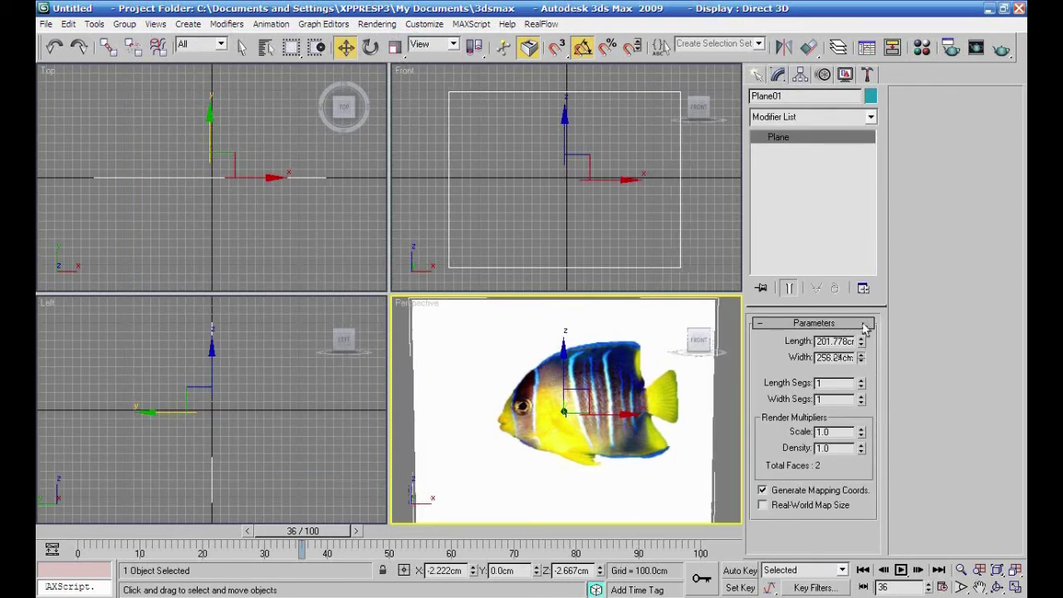
{"action": "left_click", "coordinate": [623, 227]}
{"action": "key", "text": "F3"}
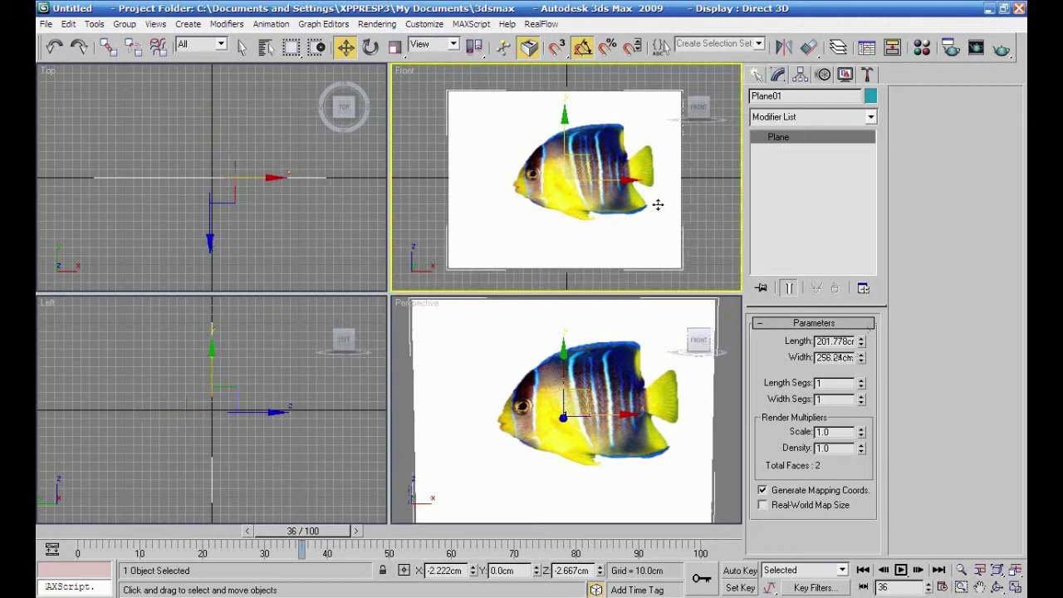
Give the plane a dark maroon object color and draw a box about 91 × 156 × 8 cm over the fish in the Front view
{"action": "left_click", "coordinate": [757, 76]}
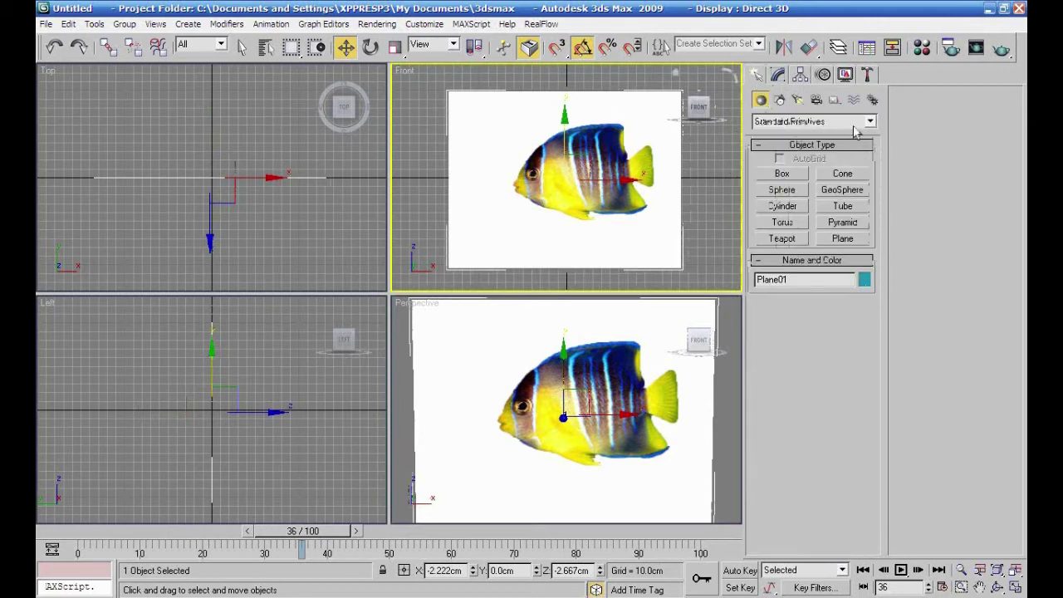
{"action": "left_click", "coordinate": [782, 173]}
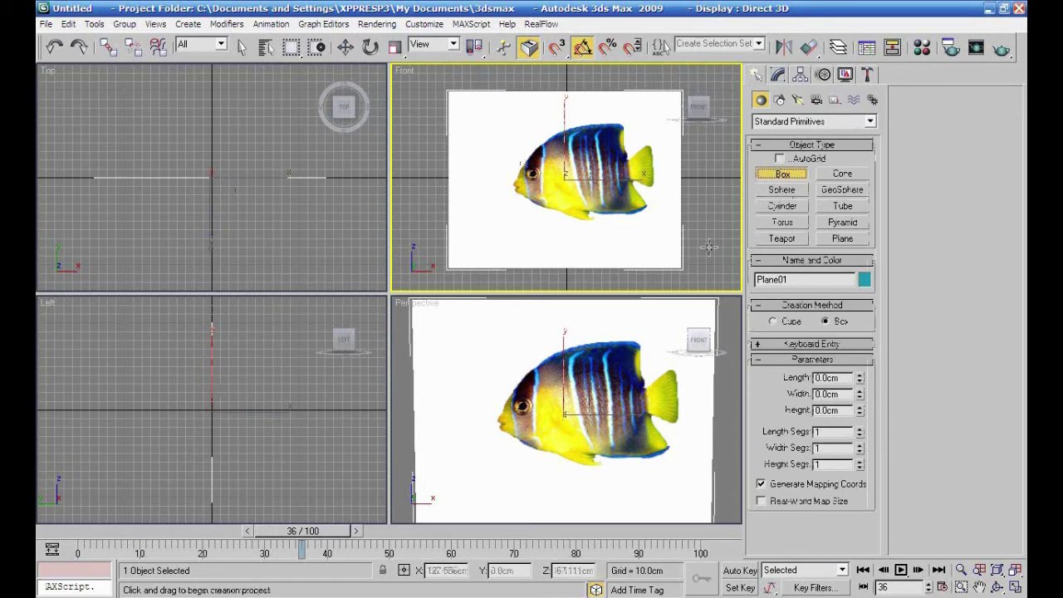
{"action": "left_click", "coordinate": [863, 279]}
{"action": "left_click", "coordinate": [668, 299]}
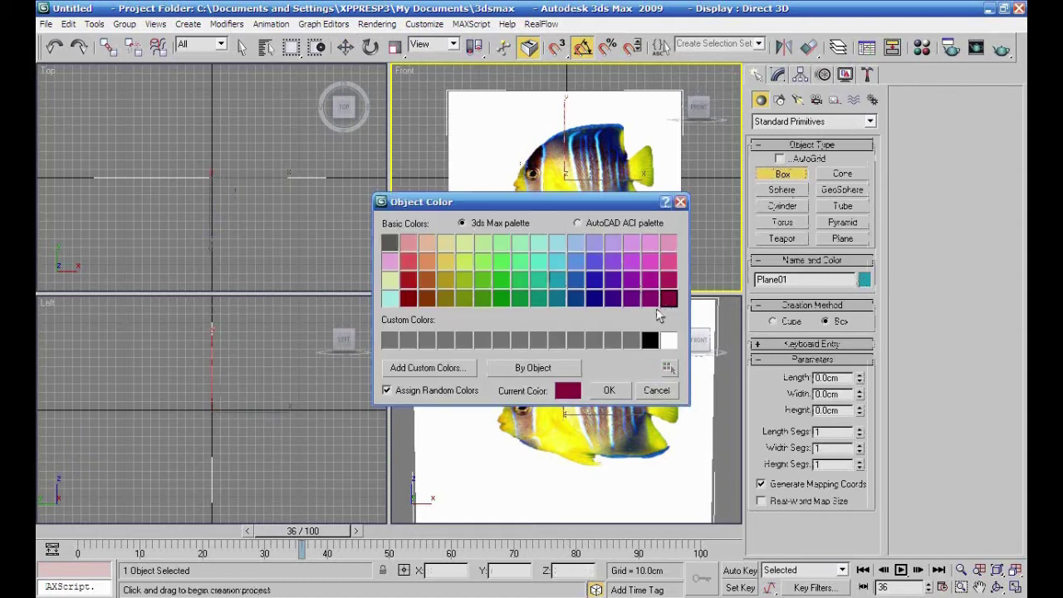
{"action": "left_click", "coordinate": [609, 391]}
{"action": "left_click_drag", "start_coordinate": [547, 200], "coordinate": [650, 216]}
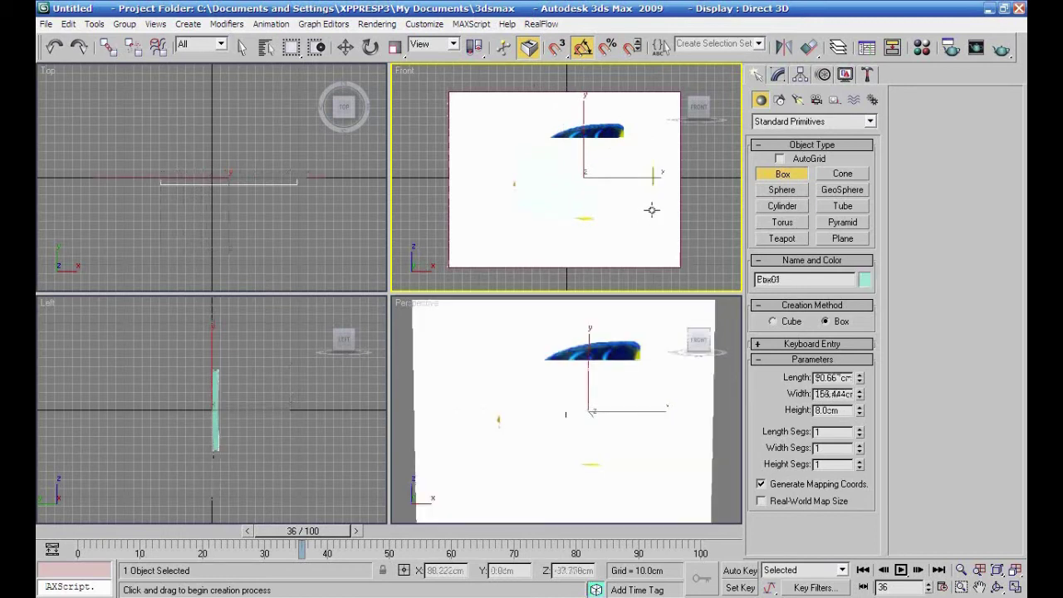
Move the box along Y to about 2.7 cm in the Top view so that it straddles the plane
{"action": "left_click", "coordinate": [345, 48]}
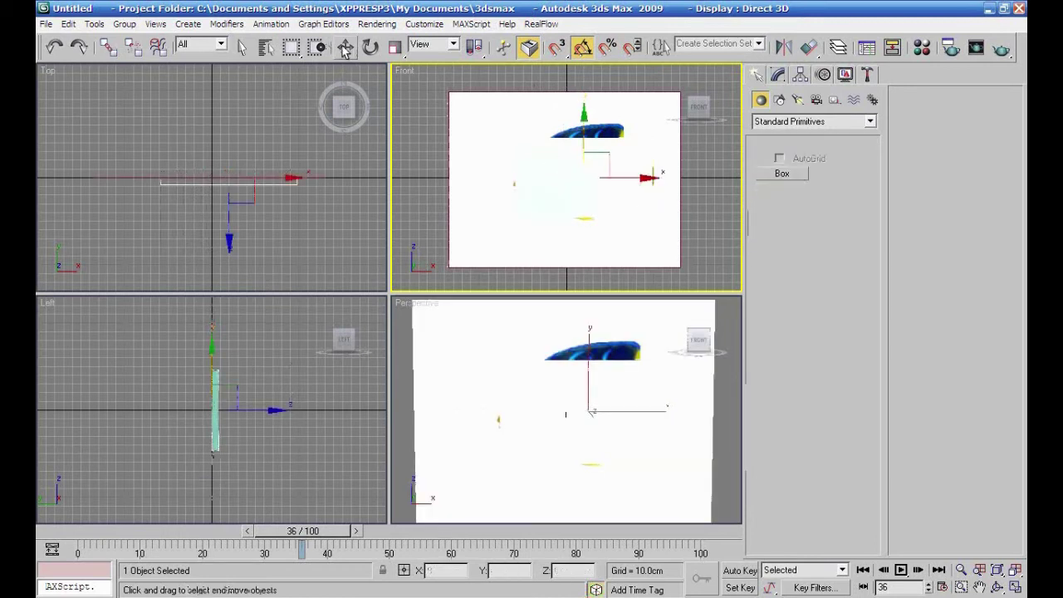
{"action": "right_click", "coordinate": [280, 205]}
{"action": "left_click_drag", "start_coordinate": [230, 142], "coordinate": [230, 135]}
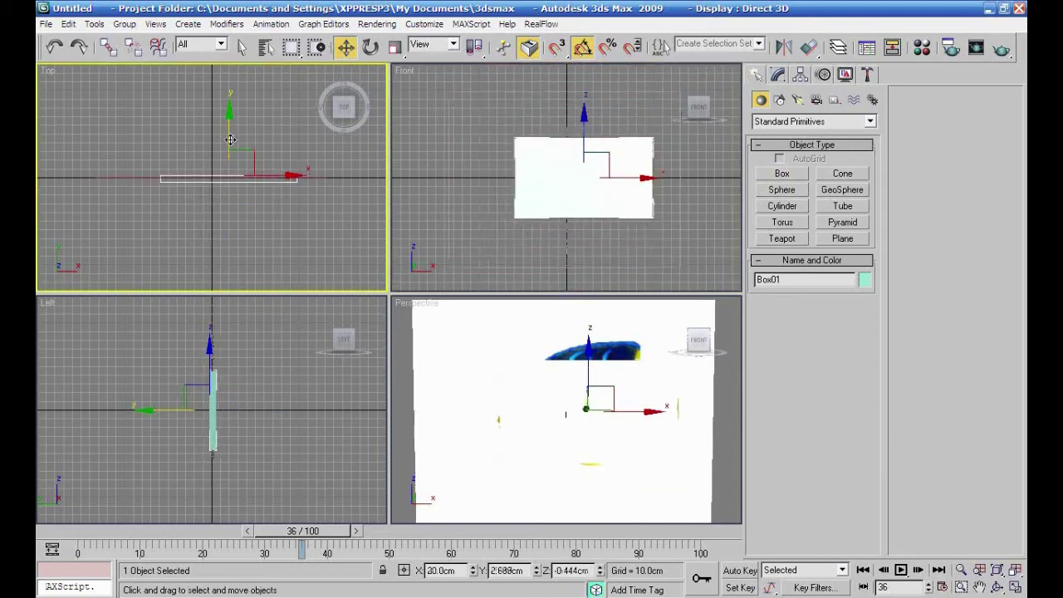
Set the box's object color to dark maroon and turn on see-through display so the fish image shows through it
{"action": "left_click", "coordinate": [777, 76]}
{"action": "middle_click_drag", "start_coordinate": [715, 408], "coordinate": [628, 430], "text": "alt"}
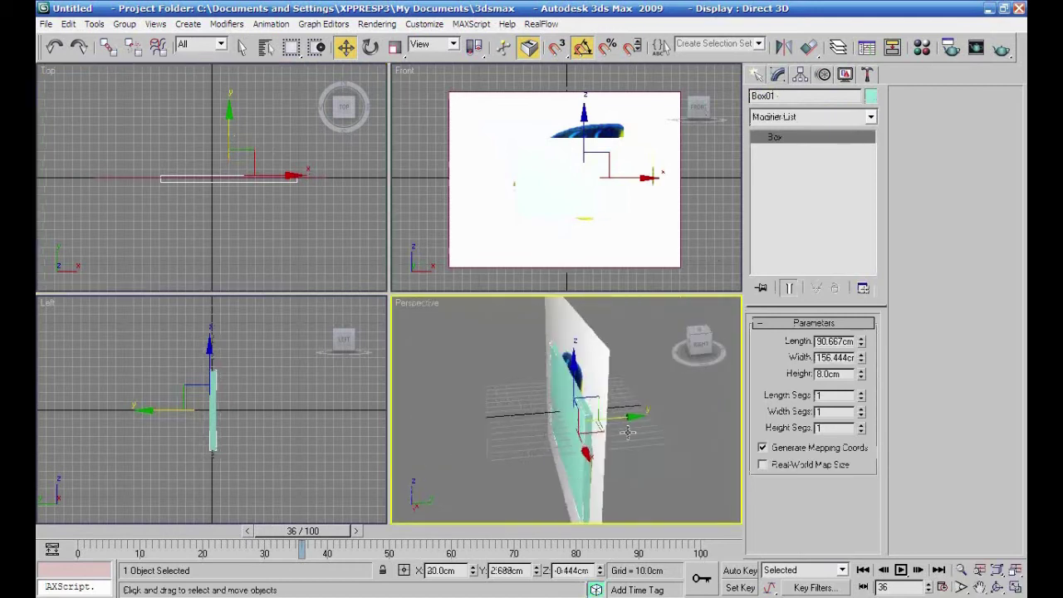
{"action": "left_click", "coordinate": [871, 97]}
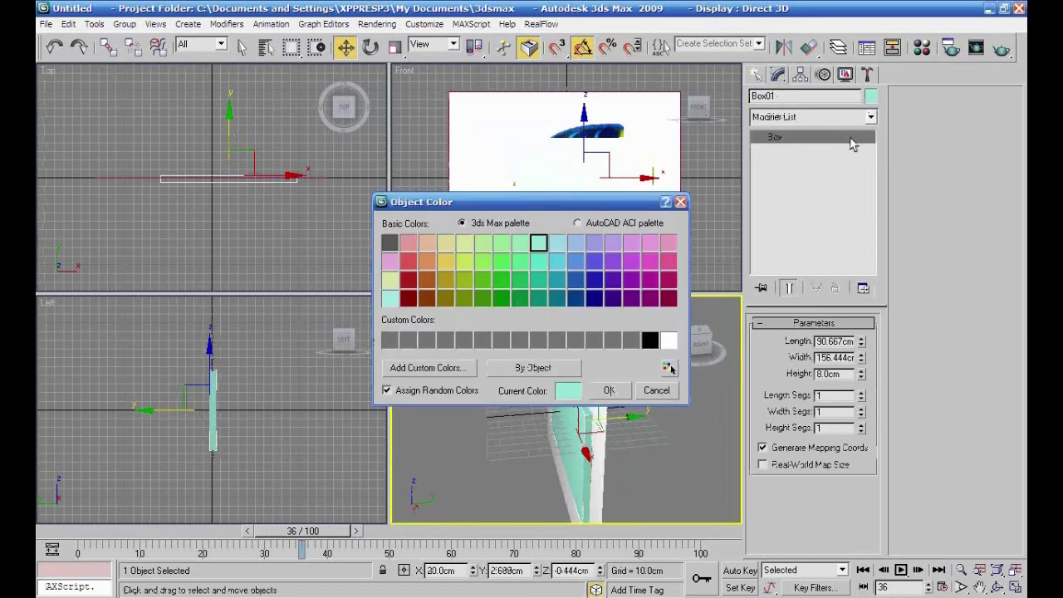
{"action": "left_click", "coordinate": [669, 300]}
{"action": "left_click", "coordinate": [606, 390]}
{"action": "middle_click_drag", "start_coordinate": [686, 430], "coordinate": [707, 418], "text": "alt"}
{"action": "key", "text": "alt+x"}
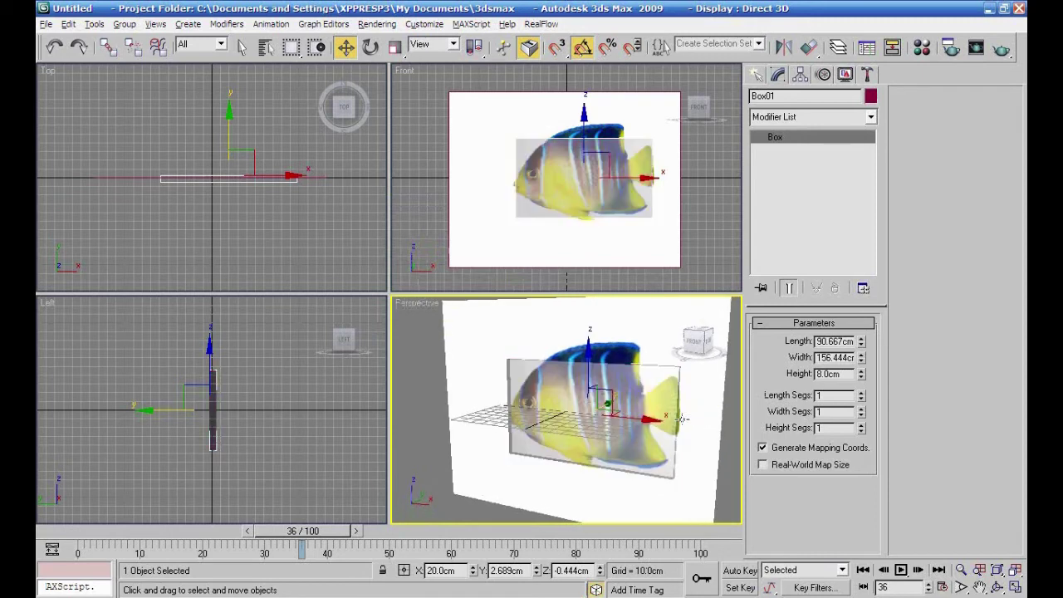
{"action": "middle_click_drag", "start_coordinate": [694, 449], "coordinate": [667, 435], "text": "alt"}
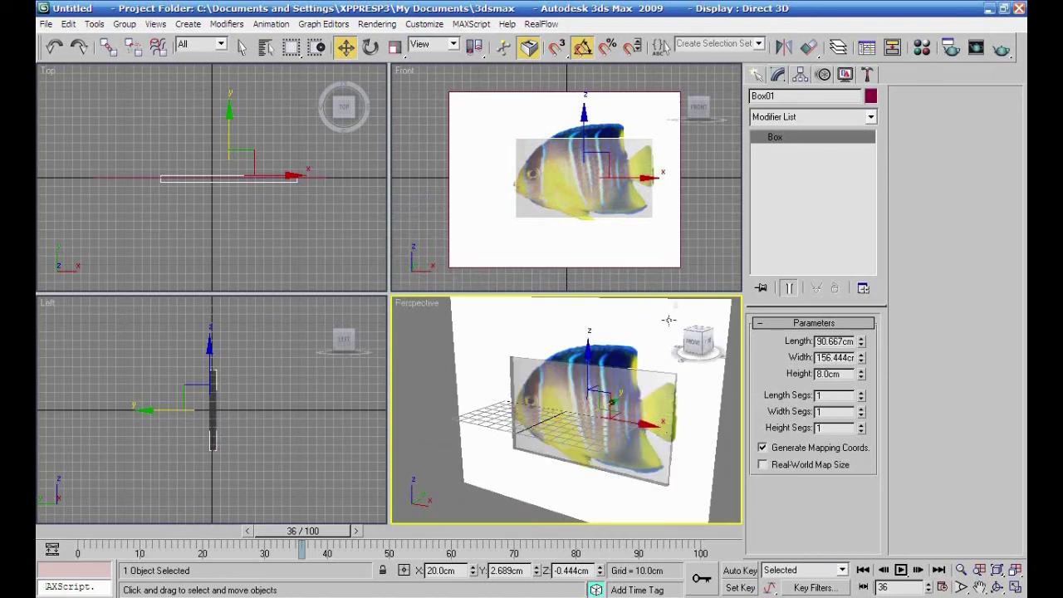
Divide the box into six segments along its width
{"action": "right_click", "coordinate": [656, 267]}
{"action": "scroll", "coordinate": [656, 268], "scroll_direction": "up", "scroll_amount": 3}
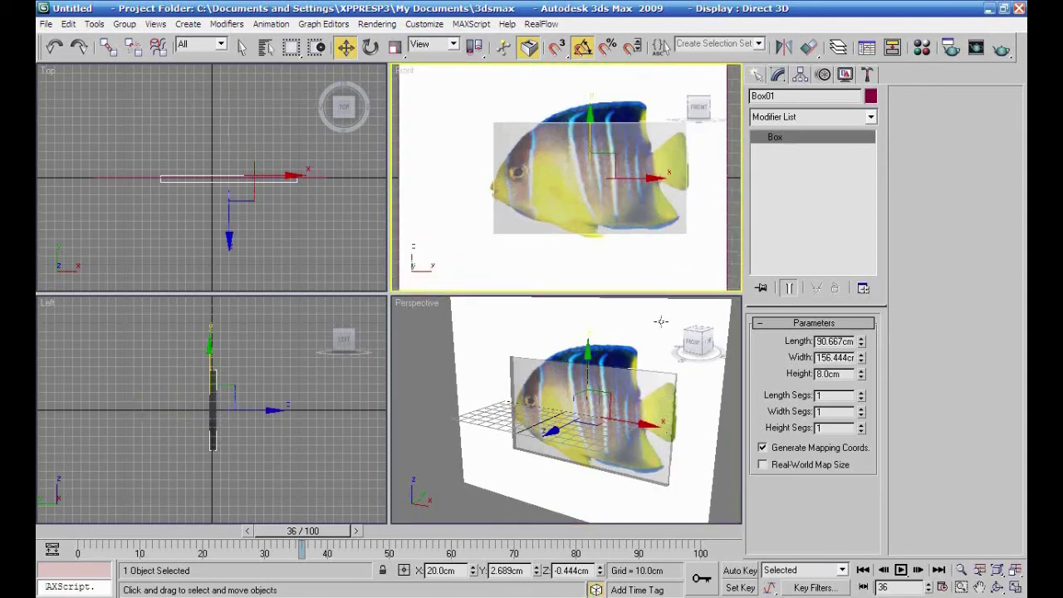
{"action": "left_click_drag", "start_coordinate": [861, 398], "coordinate": [861, 375]}
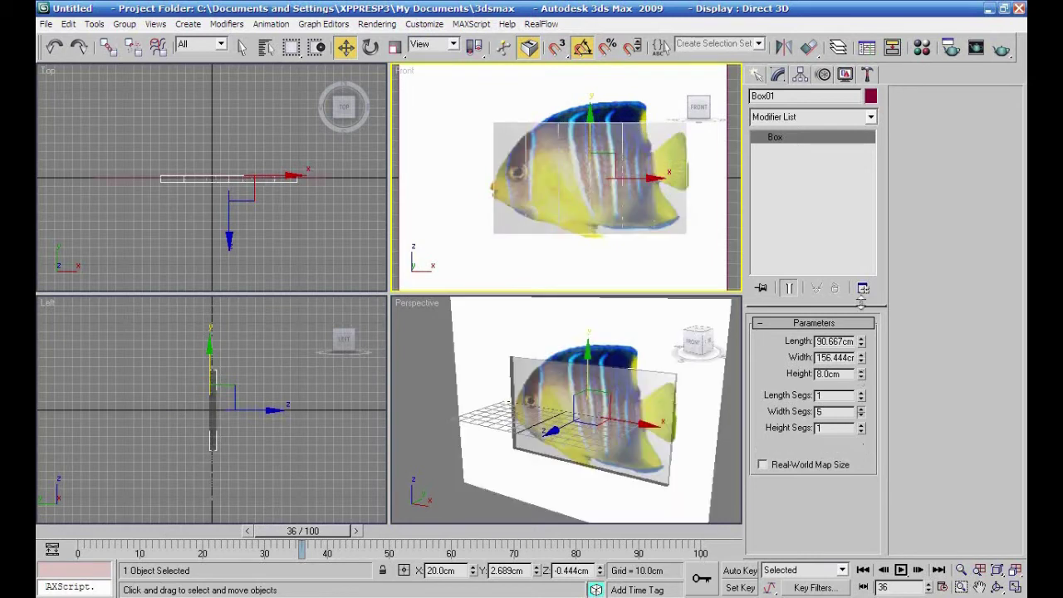
{"action": "left_click", "coordinate": [870, 117]}
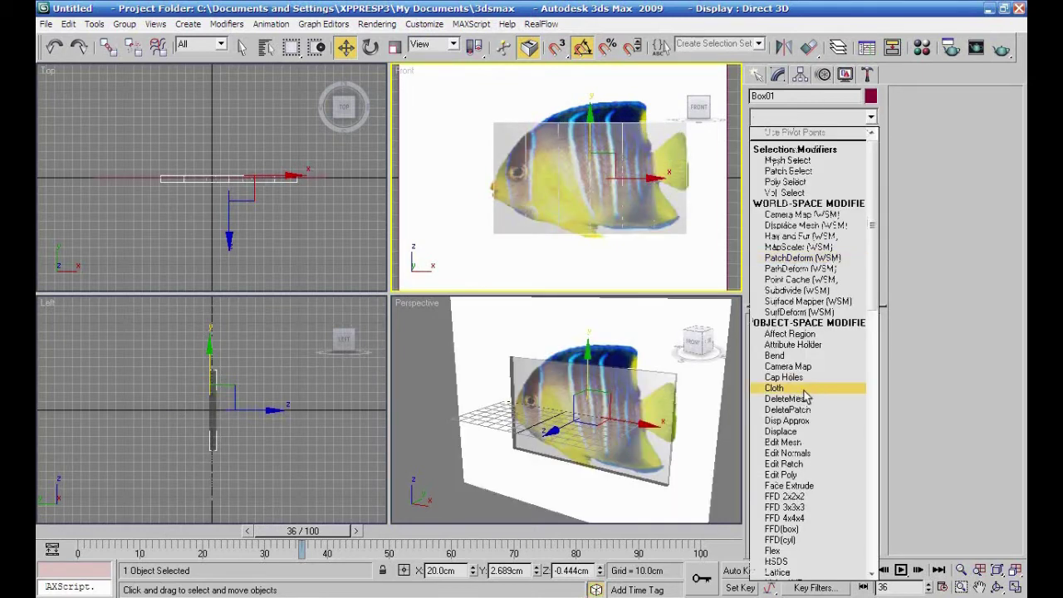
{"action": "left_click", "coordinate": [802, 465]}
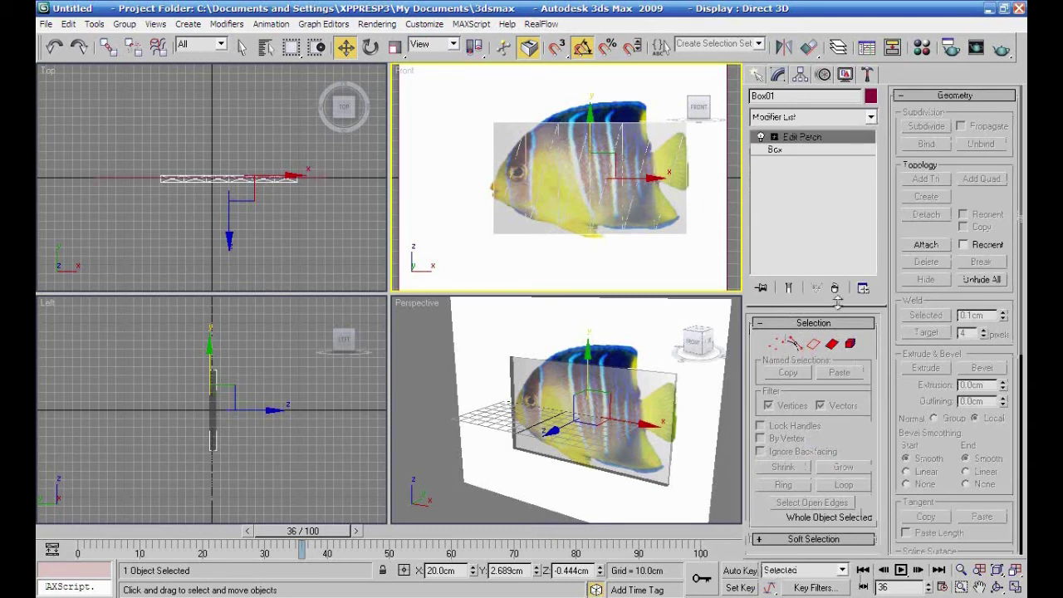
{"action": "left_click", "coordinate": [834, 288]}
Apply an Edit Poly modifier to the box and switch to vertex editing
{"action": "left_click", "coordinate": [869, 117]}
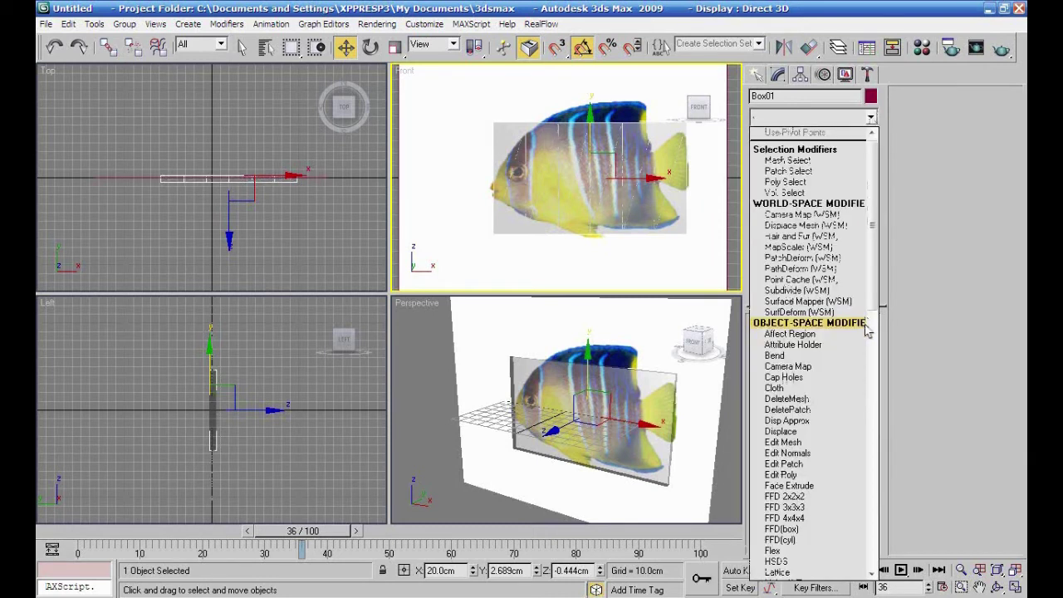
{"action": "left_click", "coordinate": [832, 471]}
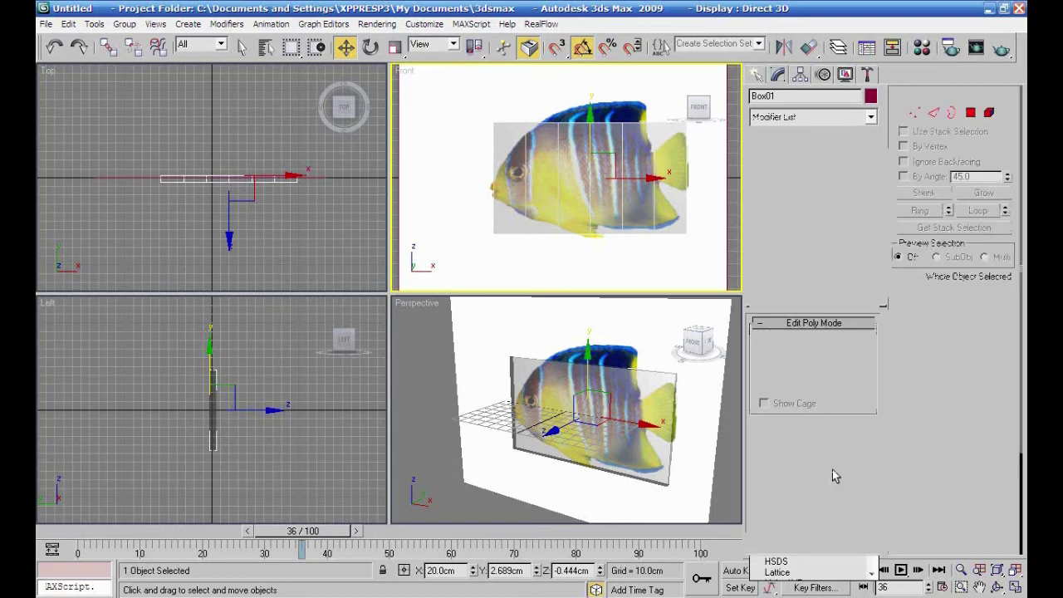
{"action": "left_click", "coordinate": [914, 114]}
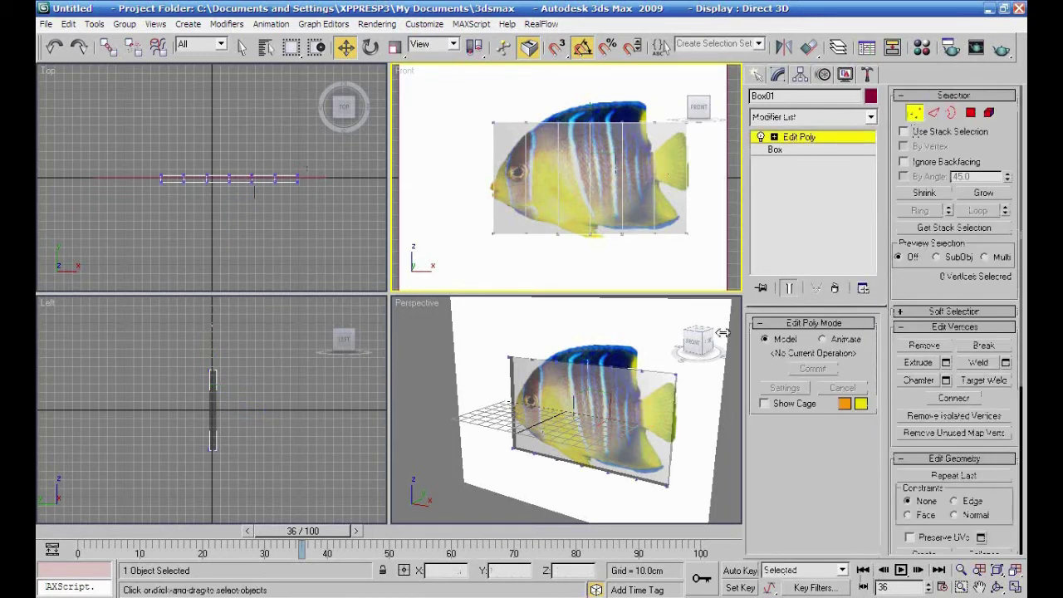
In the maximized Front view, move the box's foremost upper and lower vertices onto the fish's upper and lower lips
{"action": "left_click", "coordinate": [1015, 586]}
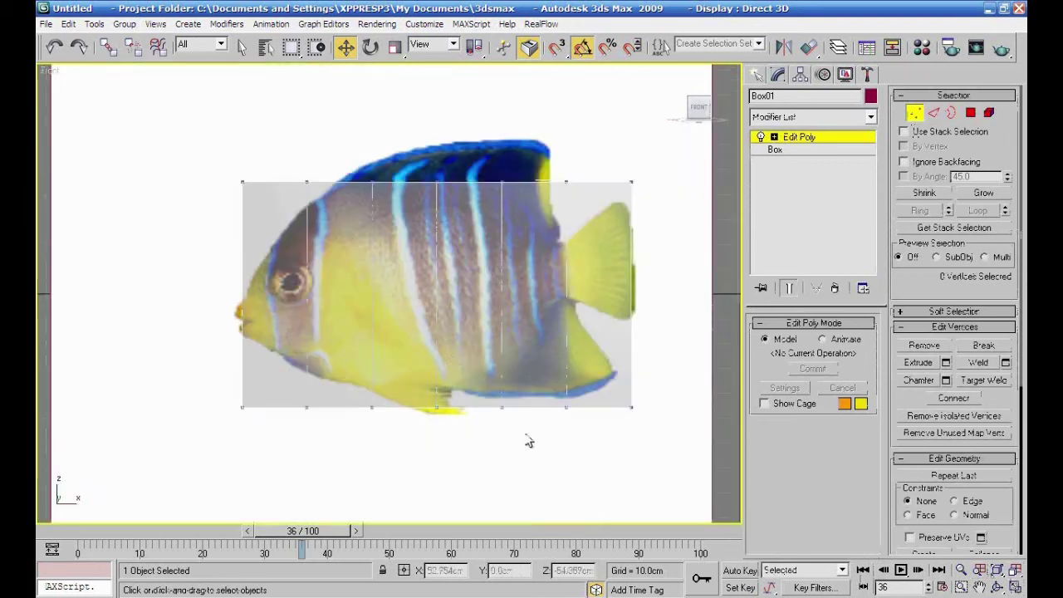
{"action": "scroll", "coordinate": [548, 440], "scroll_direction": "up", "scroll_amount": 2}
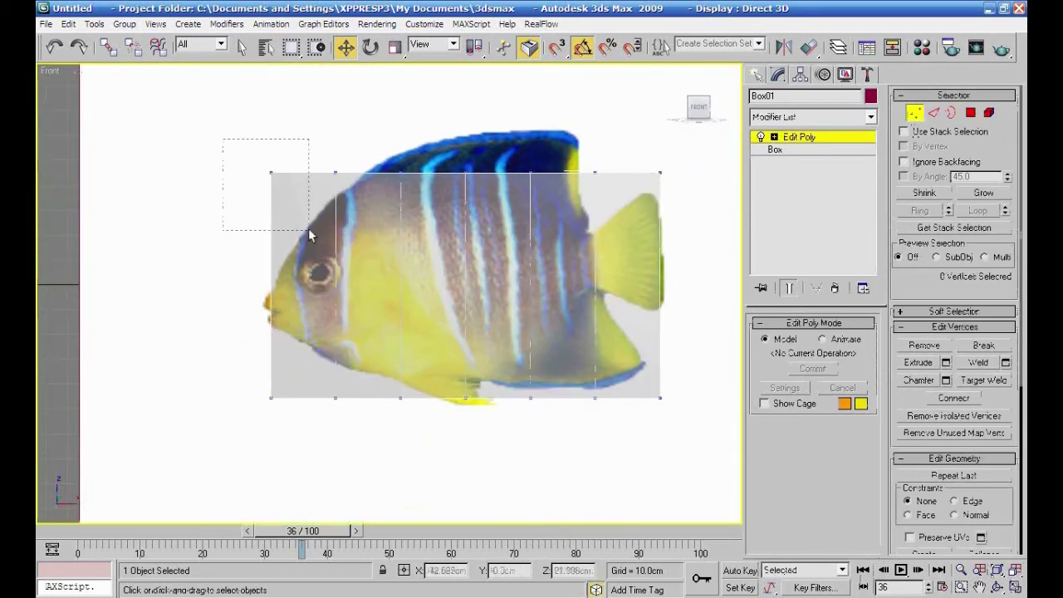
{"action": "left_click_drag", "start_coordinate": [308, 235], "coordinate": [309, 232]}
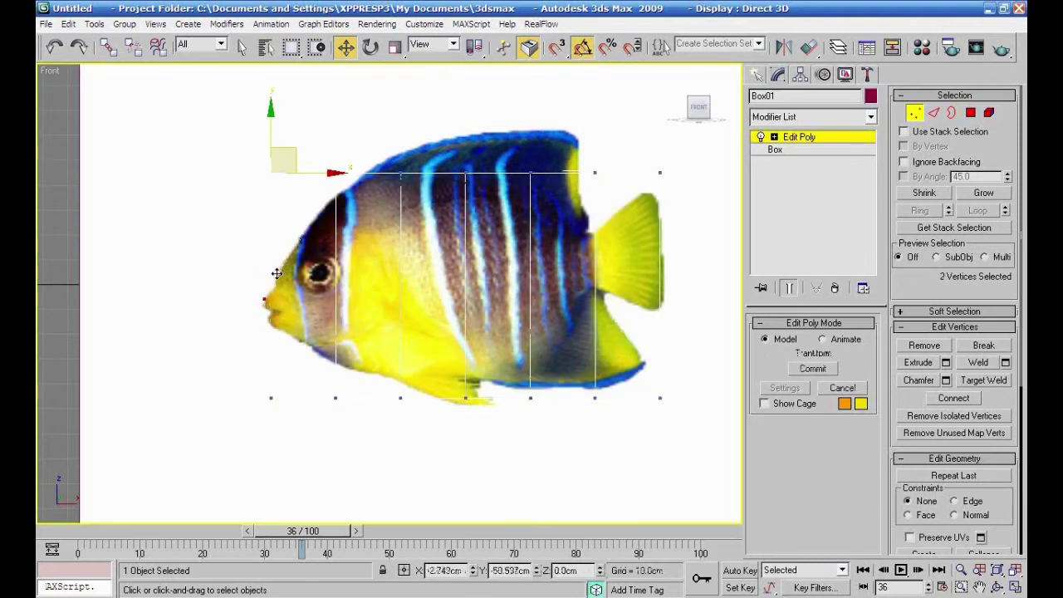
{"action": "left_click", "coordinate": [279, 276]}
{"action": "left_click", "coordinate": [253, 395]}
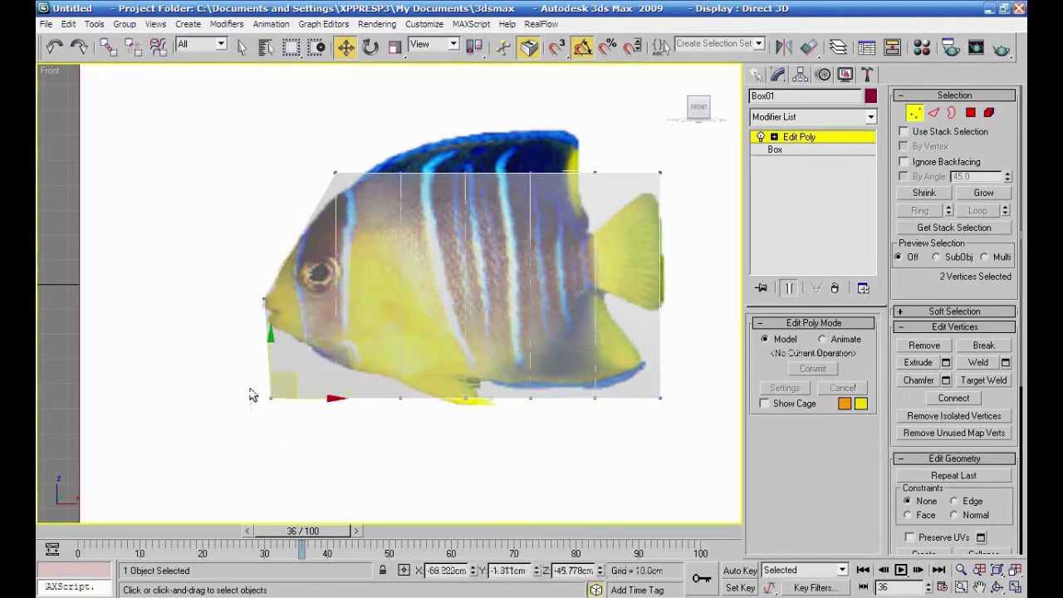
{"action": "left_click", "coordinate": [290, 373]}
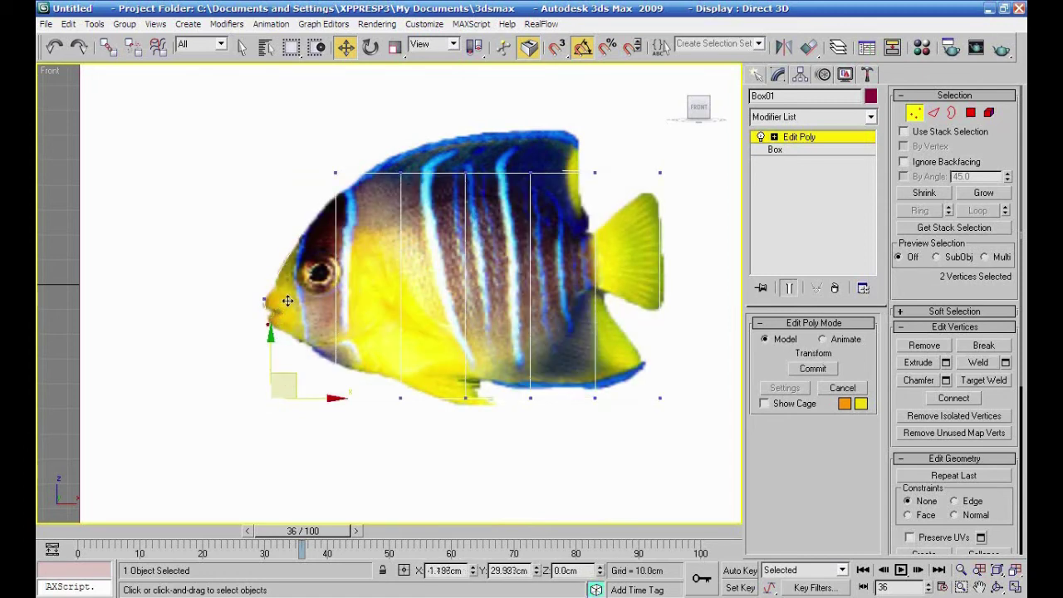
{"action": "left_click", "coordinate": [286, 298]}
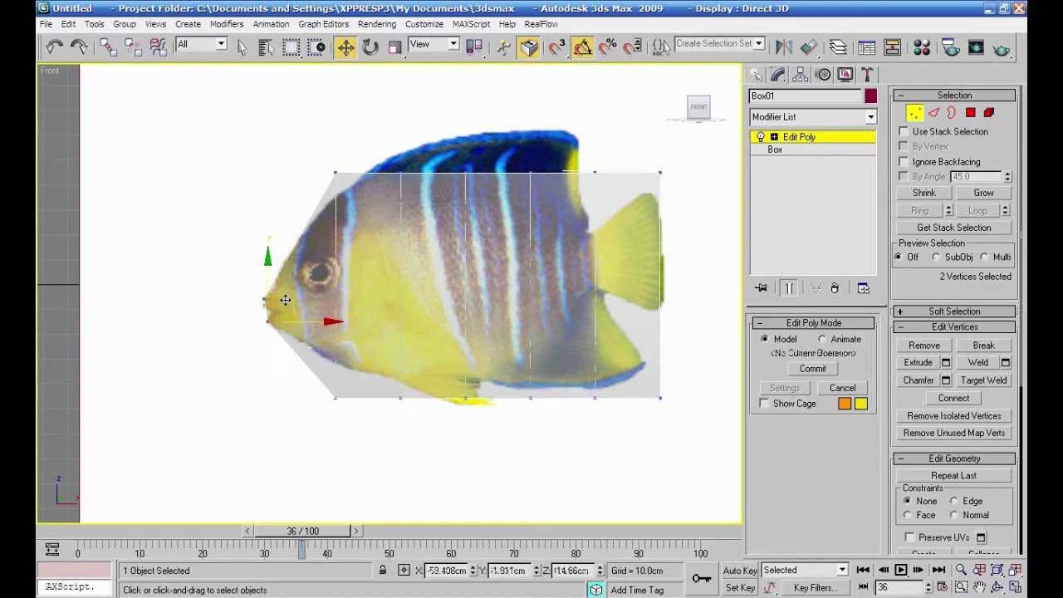
Fit the second vertex column to the head's outline and move the upper vertices of the third and fourth columns onto the back's contour
{"action": "mouse_move", "coordinate": [322, 182]}
{"action": "left_mouse_down"}
{"action": "mouse_move", "coordinate": [351, 141]}
{"action": "mouse_move", "coordinate": [321, 199]}
{"action": "left_mouse_up"}
{"action": "left_click_drag", "start_coordinate": [344, 415], "coordinate": [340, 327]}
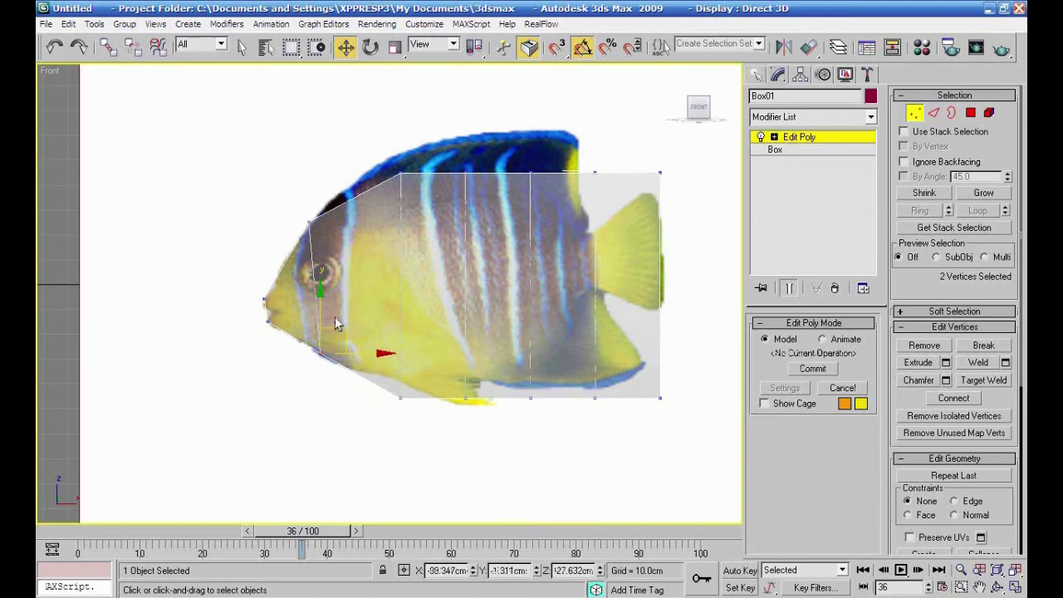
{"action": "left_click_drag", "start_coordinate": [427, 143], "coordinate": [370, 214]}
{"action": "left_click_drag", "start_coordinate": [410, 154], "coordinate": [377, 124]}
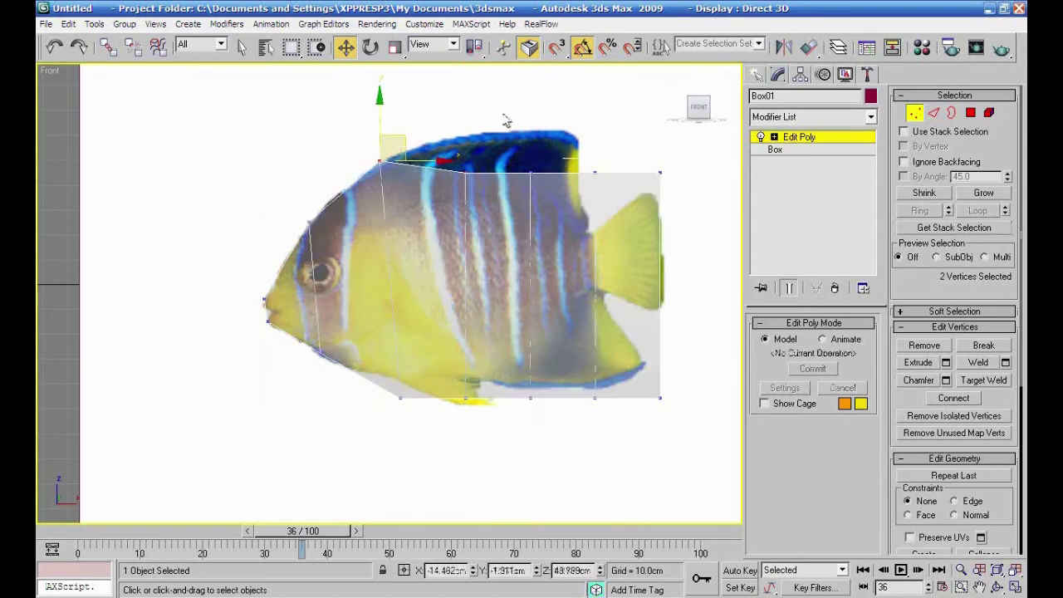
{"action": "left_click", "coordinate": [463, 174]}
{"action": "left_click_drag", "start_coordinate": [480, 147], "coordinate": [474, 113]}
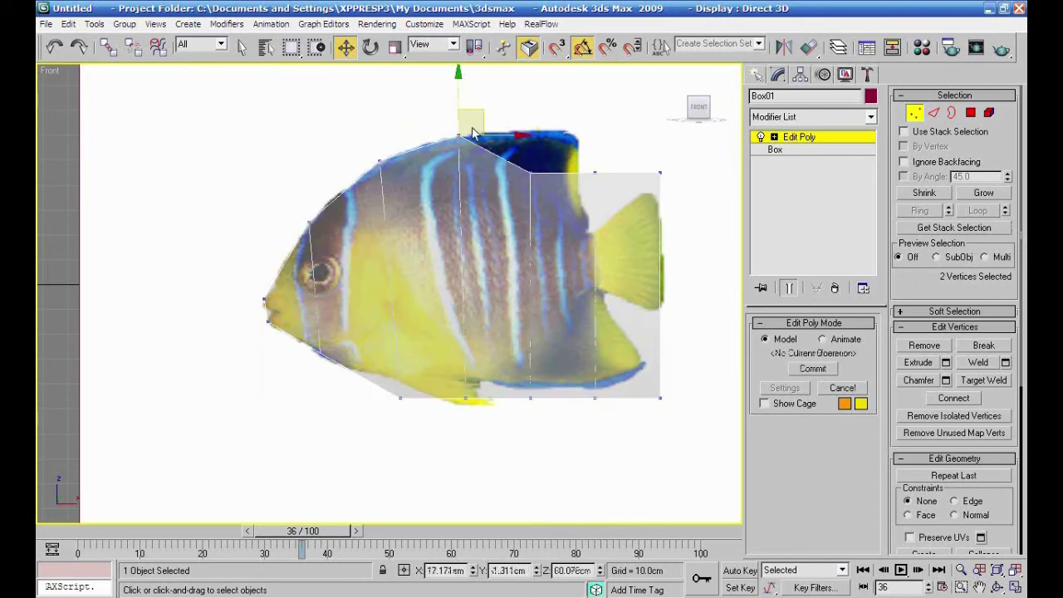
Move the lower vertices of the second to fourth columns onto the fish's throat, belly and the tip of the ventral fin
{"action": "left_click_drag", "start_coordinate": [384, 388], "coordinate": [404, 351]}
{"action": "left_click", "coordinate": [325, 352]}
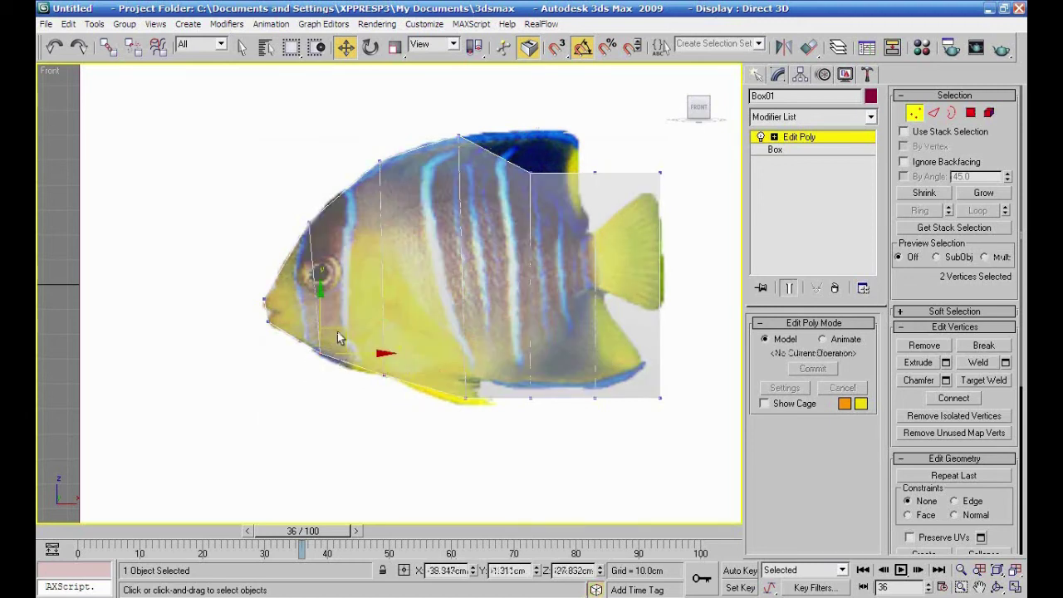
{"action": "left_click_drag", "start_coordinate": [339, 338], "coordinate": [342, 347]}
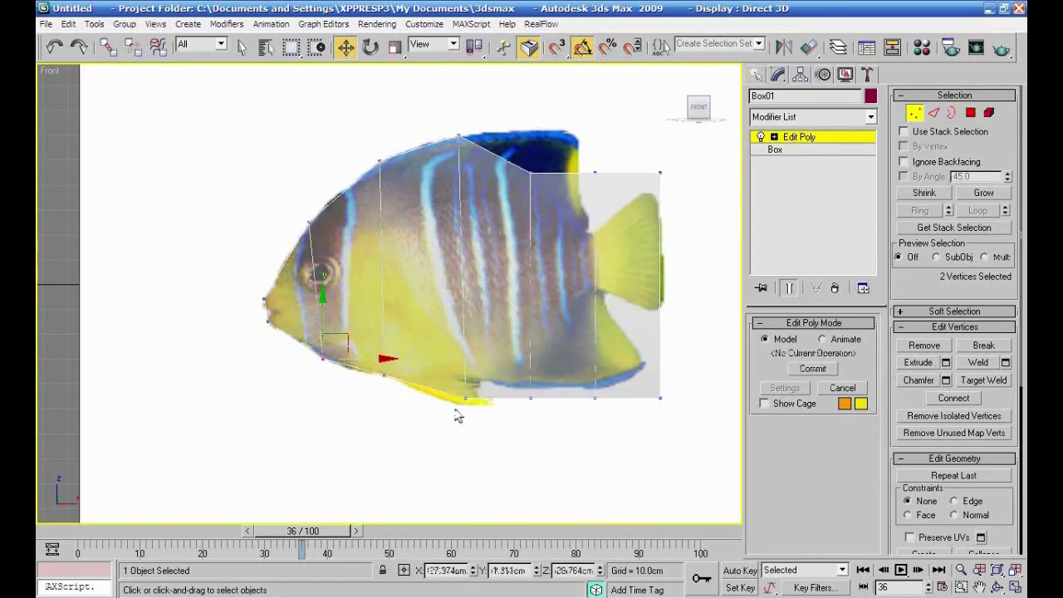
{"action": "left_click_drag", "start_coordinate": [431, 429], "coordinate": [432, 430]}
{"action": "left_click_drag", "start_coordinate": [489, 381], "coordinate": [489, 369]}
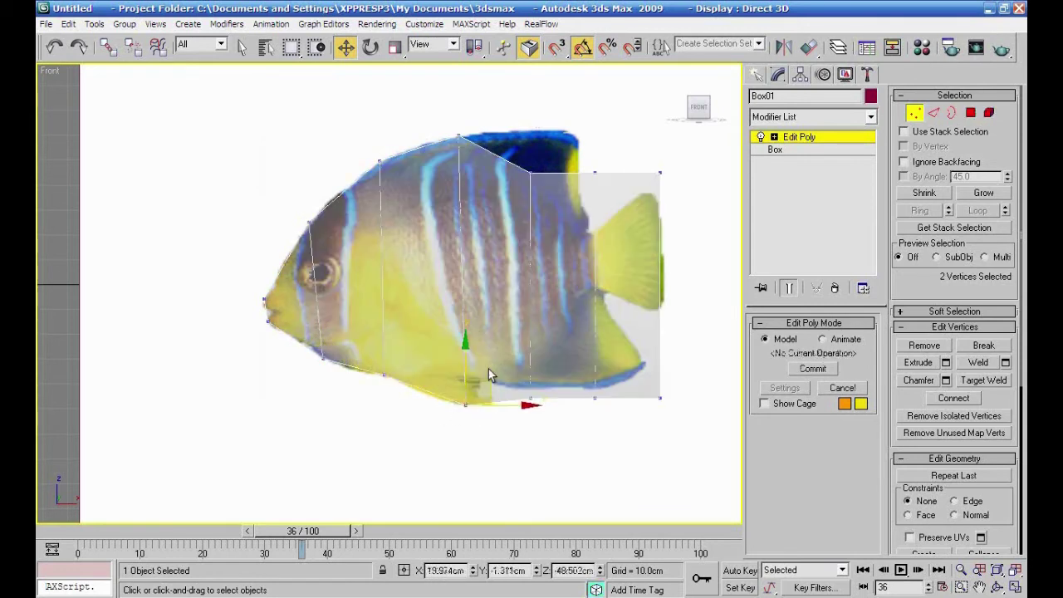
Move the fifth column's upper vertices onto the dorsal fin's top edge and its lower vertices onto the body's underside
{"action": "left_click_drag", "start_coordinate": [552, 117], "coordinate": [517, 212]}
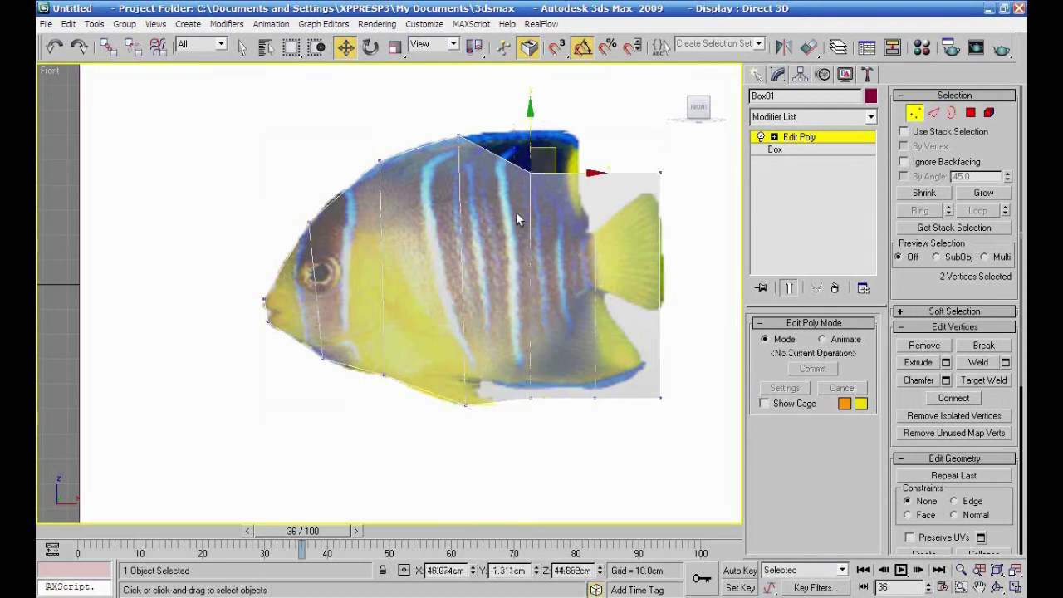
{"action": "mouse_move", "coordinate": [550, 150]}
{"action": "left_mouse_down"}
{"action": "mouse_move", "coordinate": [543, 109]}
{"action": "mouse_move", "coordinate": [546, 136]}
{"action": "left_mouse_up"}
{"action": "left_click_drag", "start_coordinate": [550, 426], "coordinate": [498, 354]}
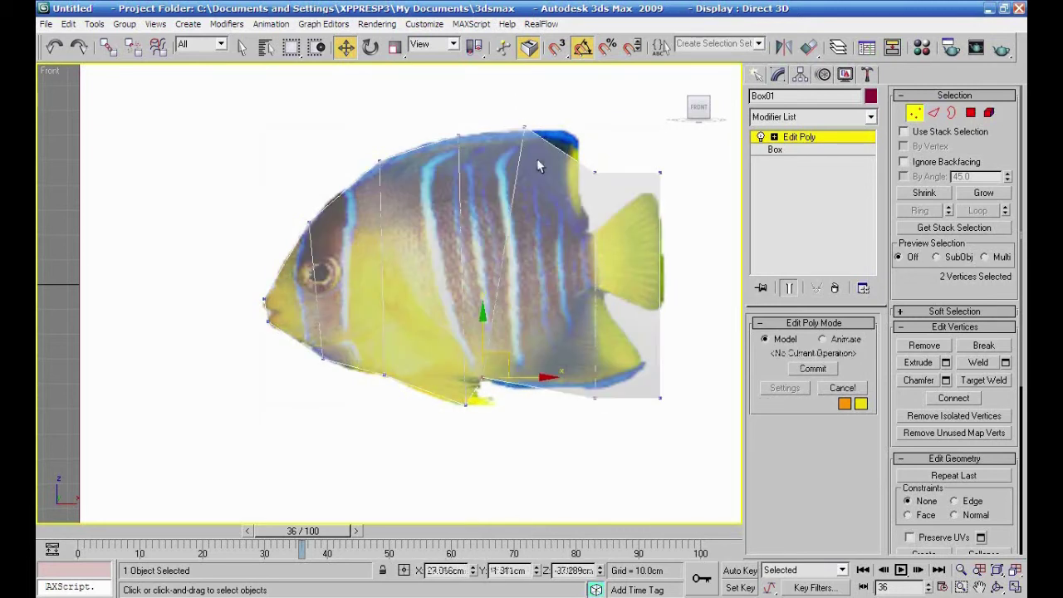
{"action": "left_click", "coordinate": [532, 128]}
{"action": "left_click_drag", "start_coordinate": [539, 105], "coordinate": [535, 107]}
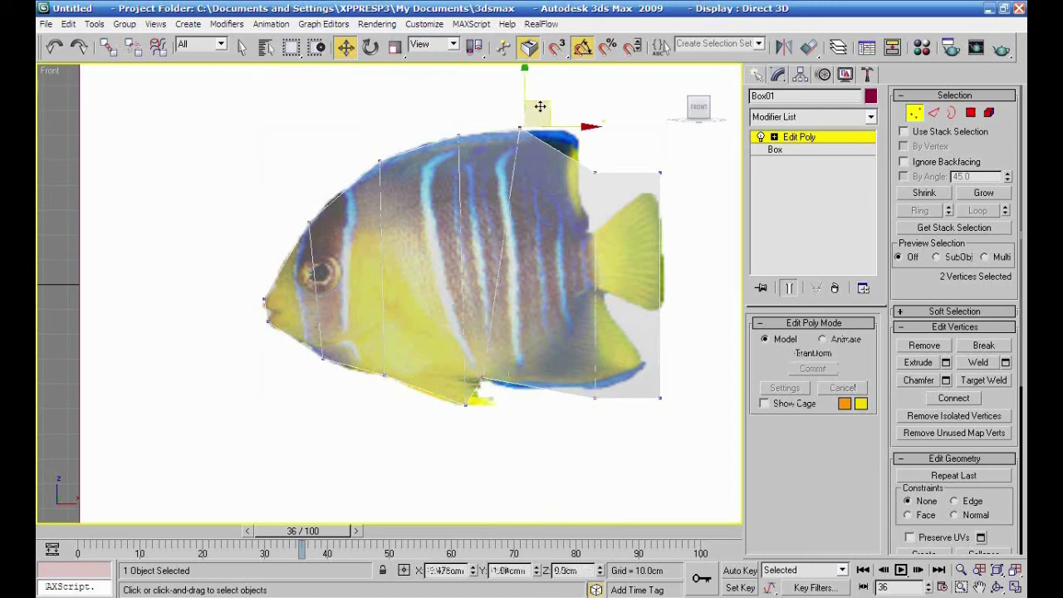
{"action": "left_click", "coordinate": [480, 381]}
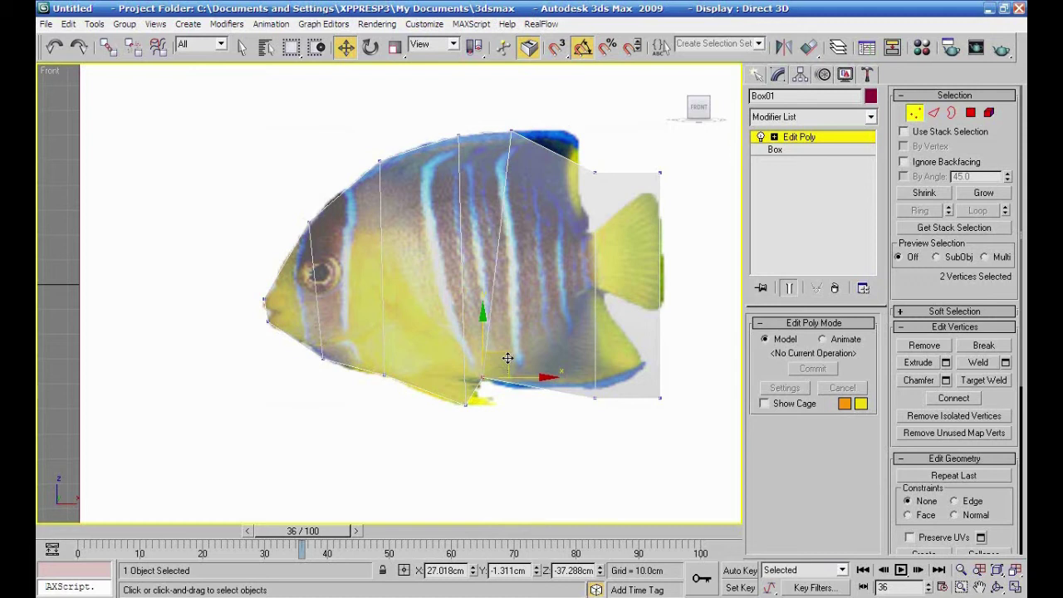
{"action": "left_click_drag", "start_coordinate": [507, 358], "coordinate": [540, 368]}
Raise the fourth column's lower vertices to the belly line above the ventral fin and shift the fourth and fifth columns toward the tail
{"action": "left_click_drag", "start_coordinate": [473, 412], "coordinate": [473, 353]}
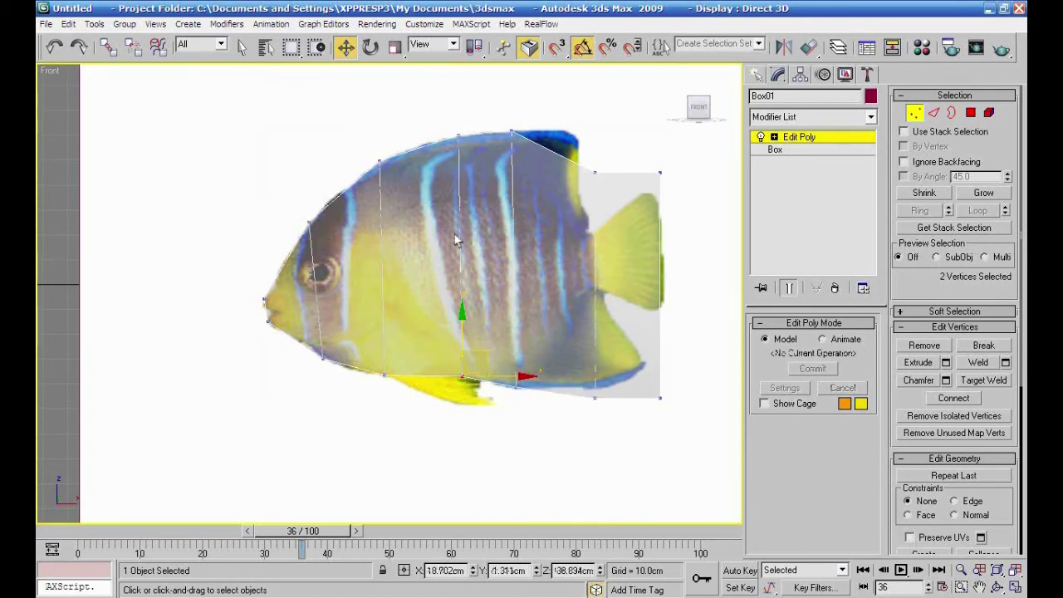
{"action": "left_click_drag", "start_coordinate": [483, 402], "coordinate": [485, 401]}
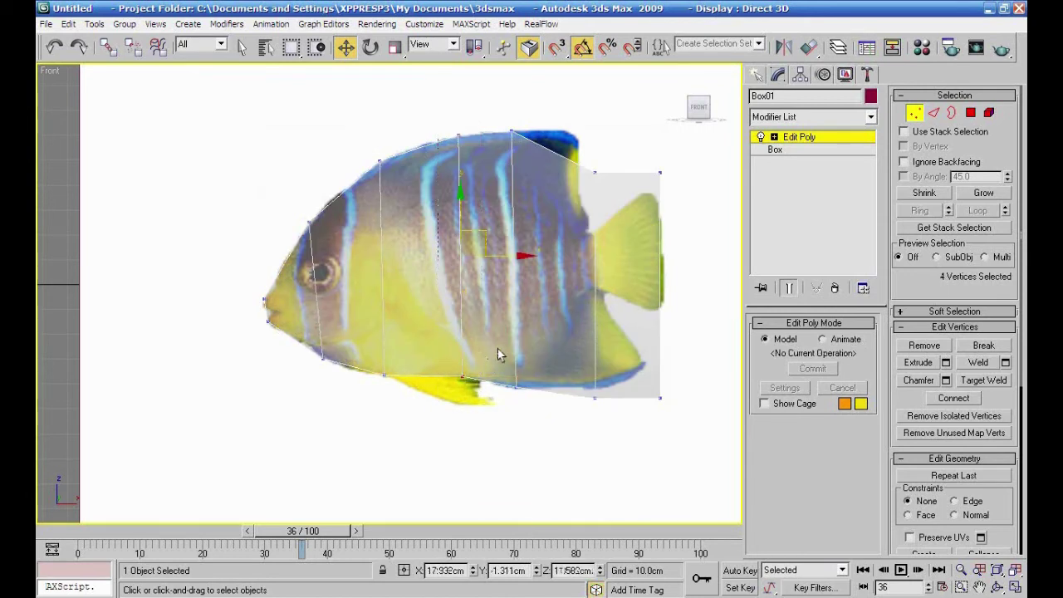
{"action": "left_click_drag", "start_coordinate": [519, 256], "coordinate": [531, 253]}
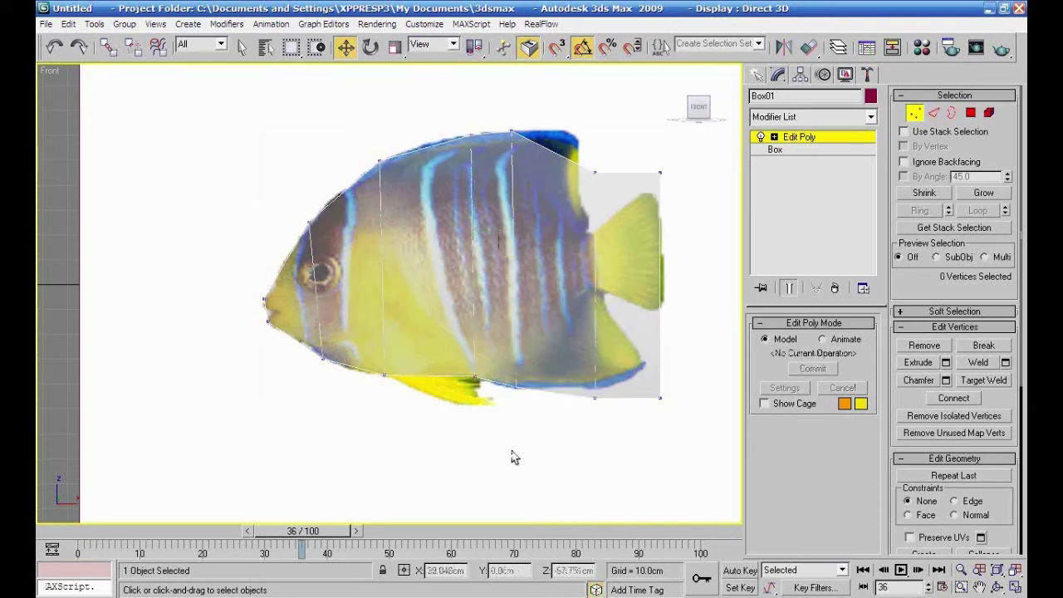
{"action": "left_click", "coordinate": [561, 118]}
{"action": "left_click_drag", "start_coordinate": [560, 118], "coordinate": [502, 400]}
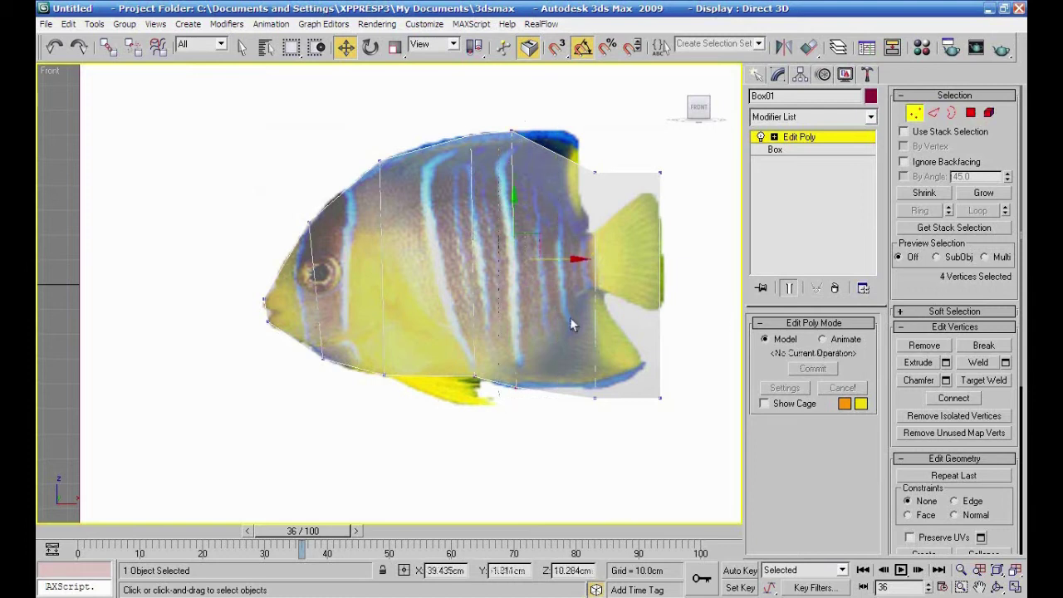
{"action": "left_click_drag", "start_coordinate": [570, 261], "coordinate": [590, 261]}
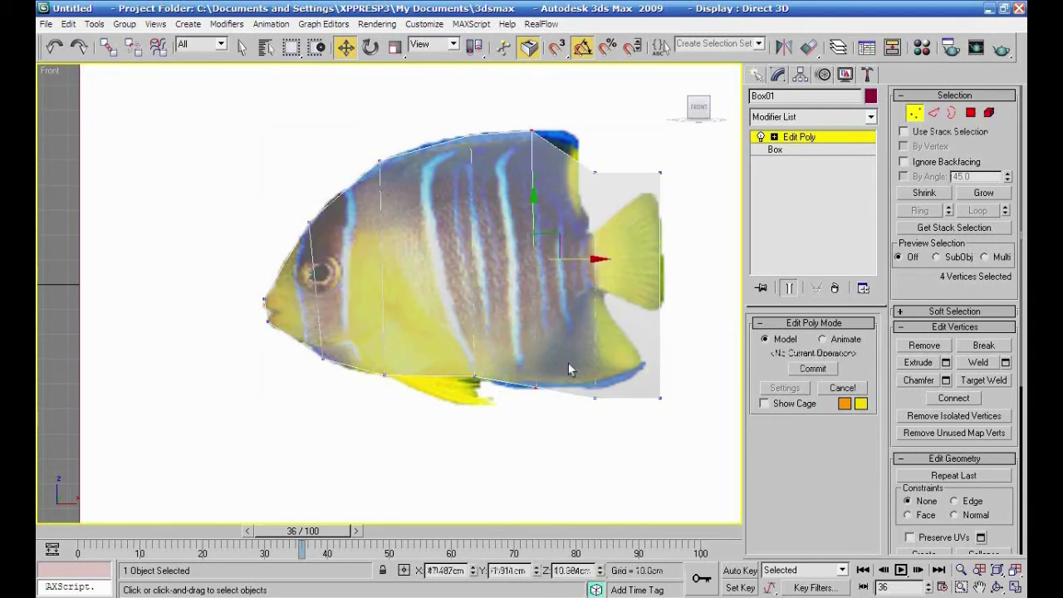
Move the sixth column's upper vertices near the dorsal fin's rear corner and its lower vertices onto the underside directly below
{"action": "left_click", "coordinate": [579, 215]}
{"action": "left_click_drag", "start_coordinate": [587, 212], "coordinate": [590, 210]}
{"action": "left_click_drag", "start_coordinate": [609, 153], "coordinate": [577, 106]}
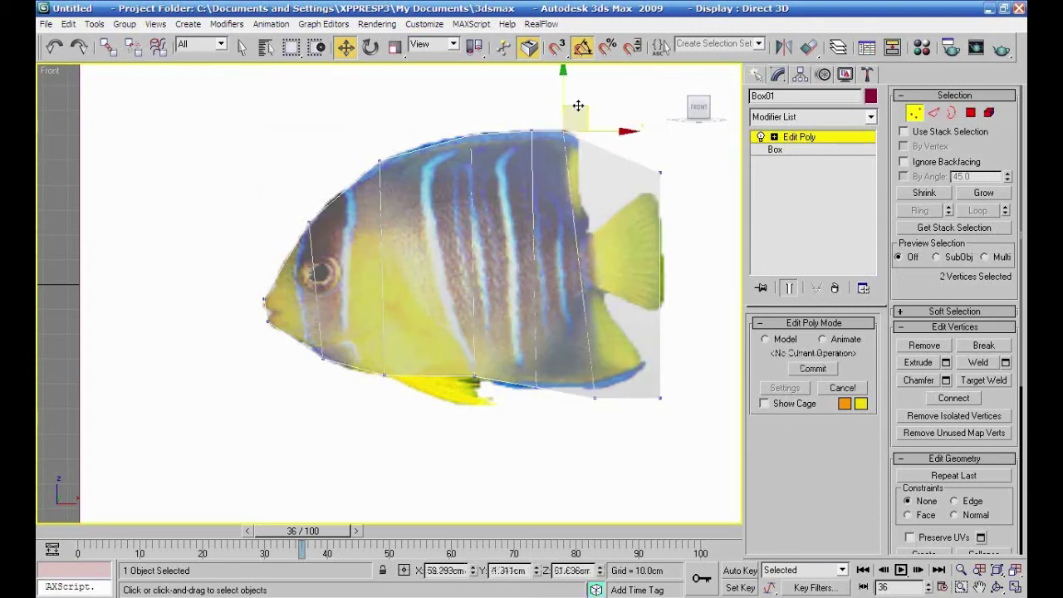
{"action": "mouse_move", "coordinate": [573, 373]}
{"action": "left_mouse_down"}
{"action": "mouse_move", "coordinate": [611, 407]}
{"action": "mouse_move", "coordinate": [593, 375]}
{"action": "left_mouse_up"}
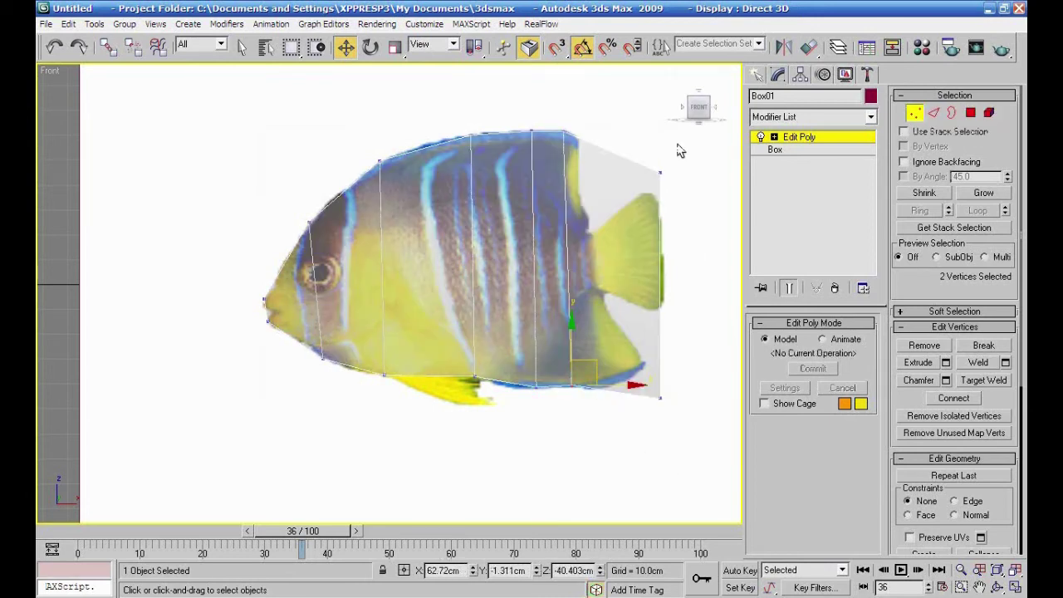
Move the last column's upper vertices to the dorsal fin's rear corner and its lower vertices onto the anal fin's edge, then restore the four-view layout
{"action": "left_click_drag", "start_coordinate": [638, 220], "coordinate": [635, 216]}
{"action": "left_click_drag", "start_coordinate": [682, 156], "coordinate": [656, 173]}
{"action": "left_click_drag", "start_coordinate": [594, 196], "coordinate": [631, 204]}
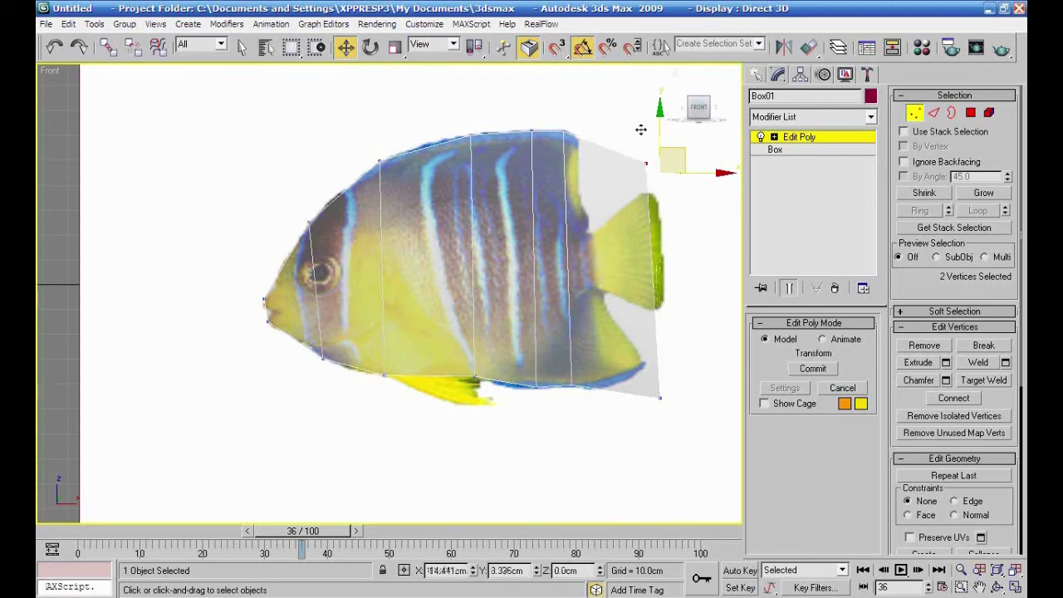
{"action": "key", "text": "alt+x"}
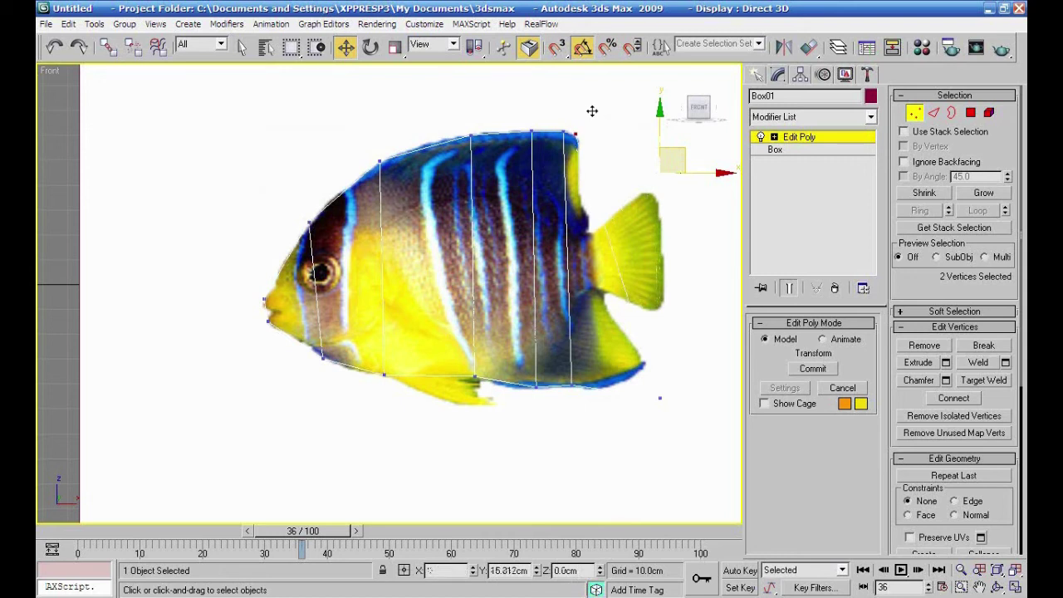
{"action": "key", "text": "ctrl+z"}
{"action": "left_click_drag", "start_coordinate": [676, 346], "coordinate": [638, 432]}
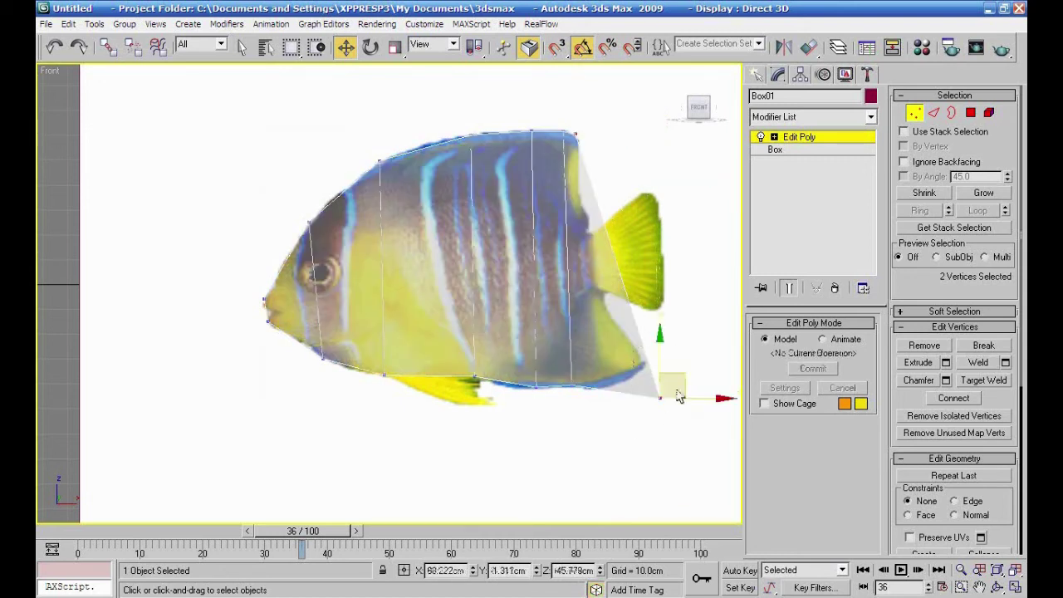
{"action": "left_click_drag", "start_coordinate": [674, 371], "coordinate": [628, 359]}
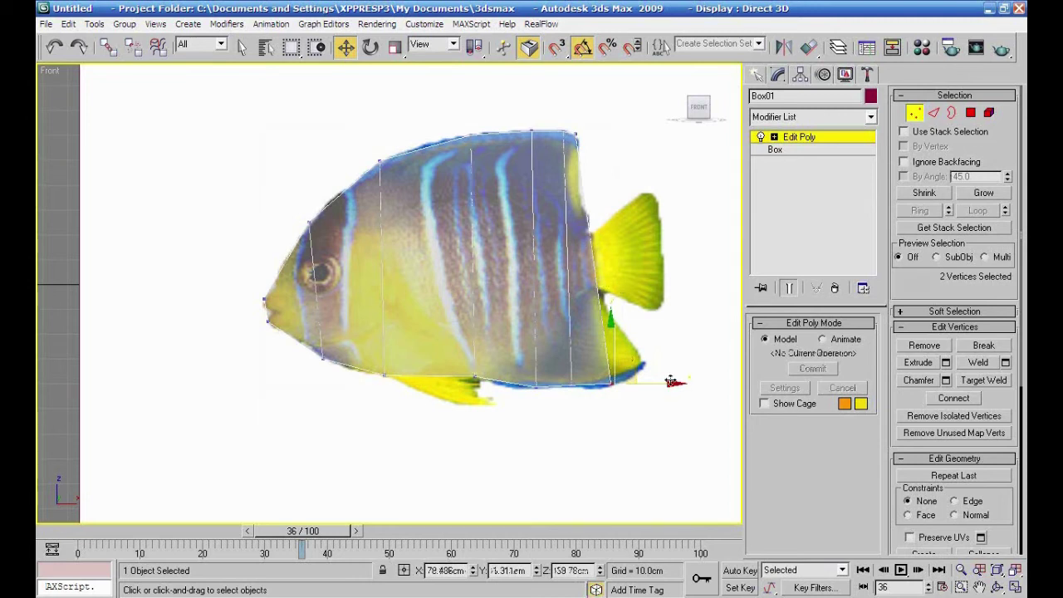
{"action": "left_click", "coordinate": [1015, 586]}
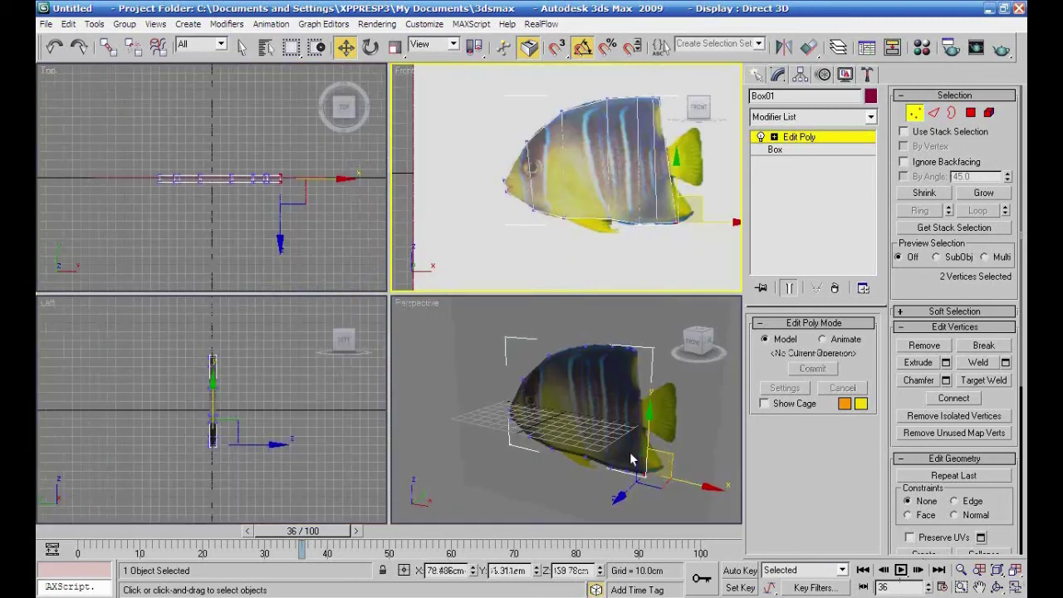
Connect the two vertical edges at the fish body's tail end with 2 segments
{"action": "middle_click_drag", "start_coordinate": [699, 457], "coordinate": [674, 456], "text": "alt"}
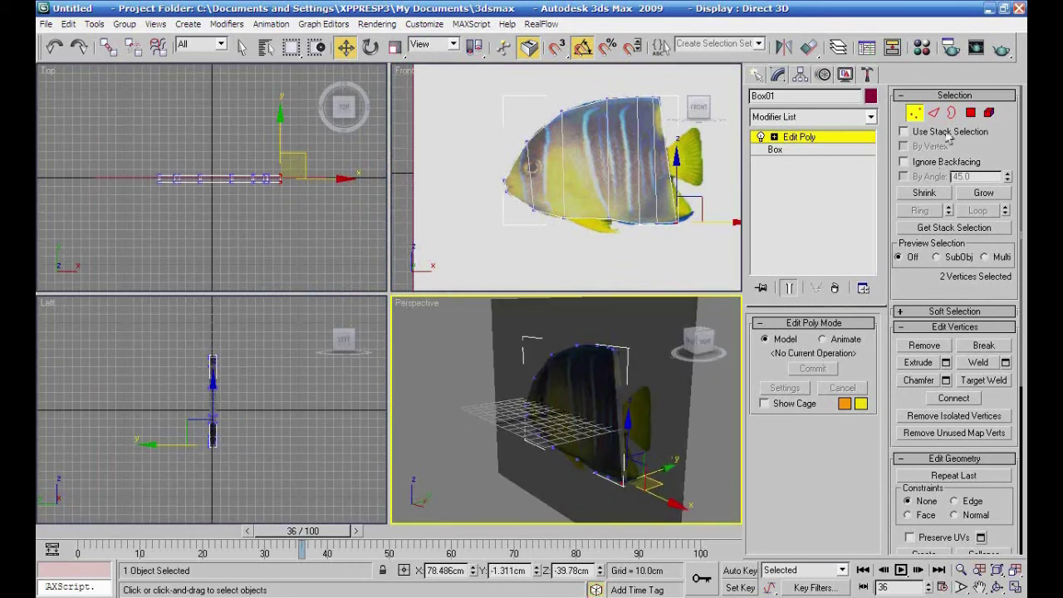
{"action": "left_click", "coordinate": [971, 114]}
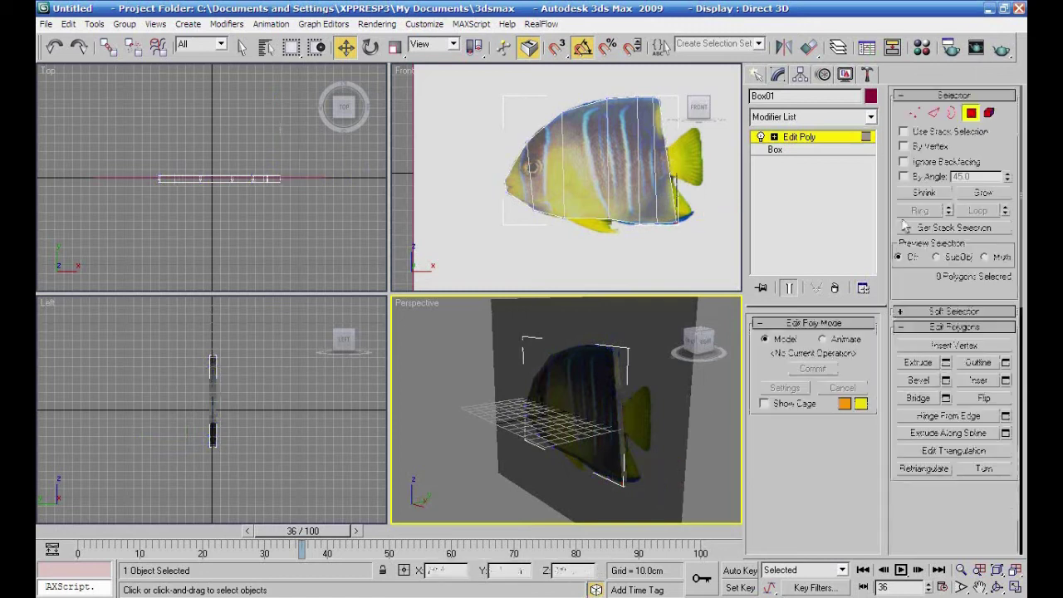
{"action": "left_click", "coordinate": [618, 402]}
{"action": "middle_click_drag", "start_coordinate": [647, 419], "coordinate": [390, 399], "text": "alt"}
{"action": "left_click", "coordinate": [933, 113]}
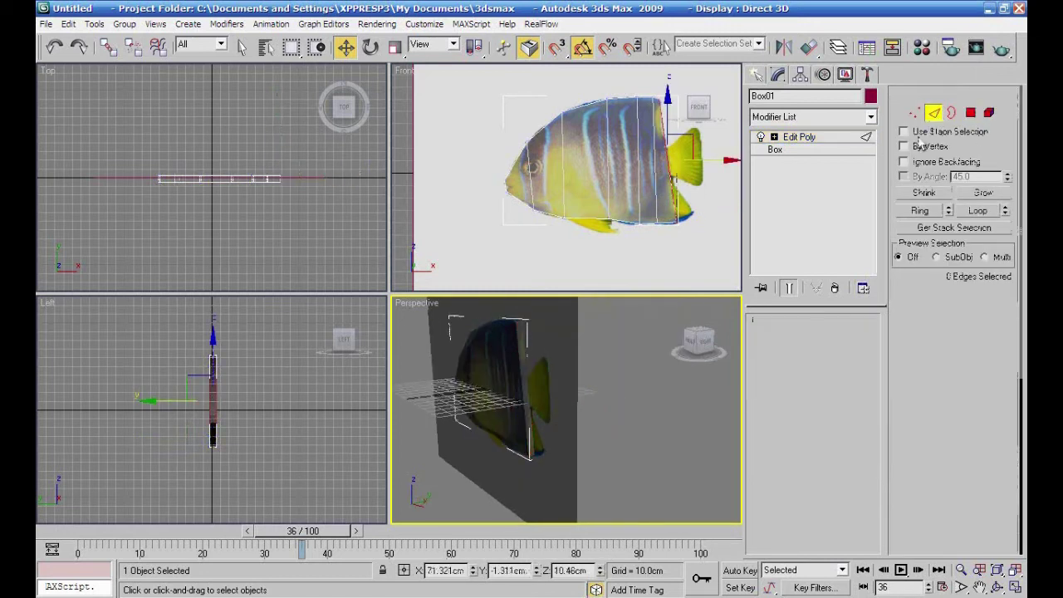
{"action": "middle_click_drag", "start_coordinate": [615, 406], "coordinate": [643, 429]}
{"action": "left_click", "coordinate": [710, 158]}
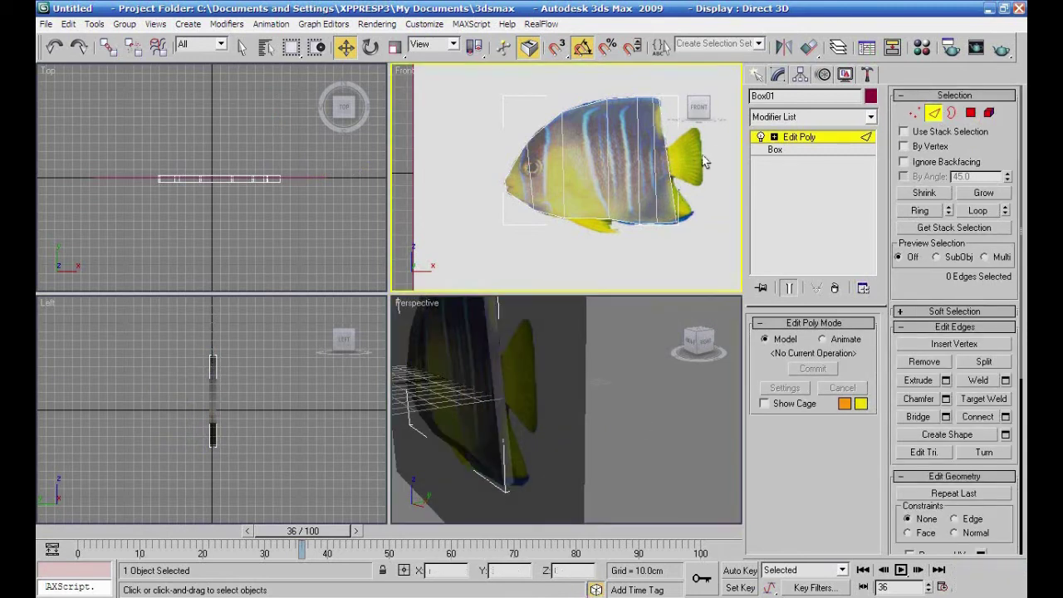
{"action": "left_click", "coordinate": [666, 184]}
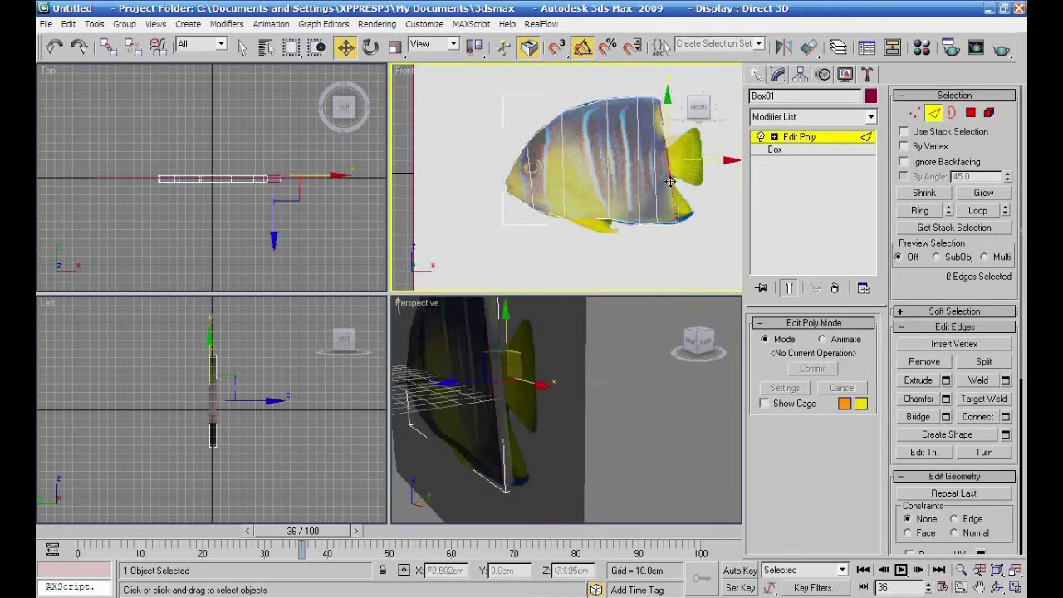
{"action": "right_click", "coordinate": [667, 189]}
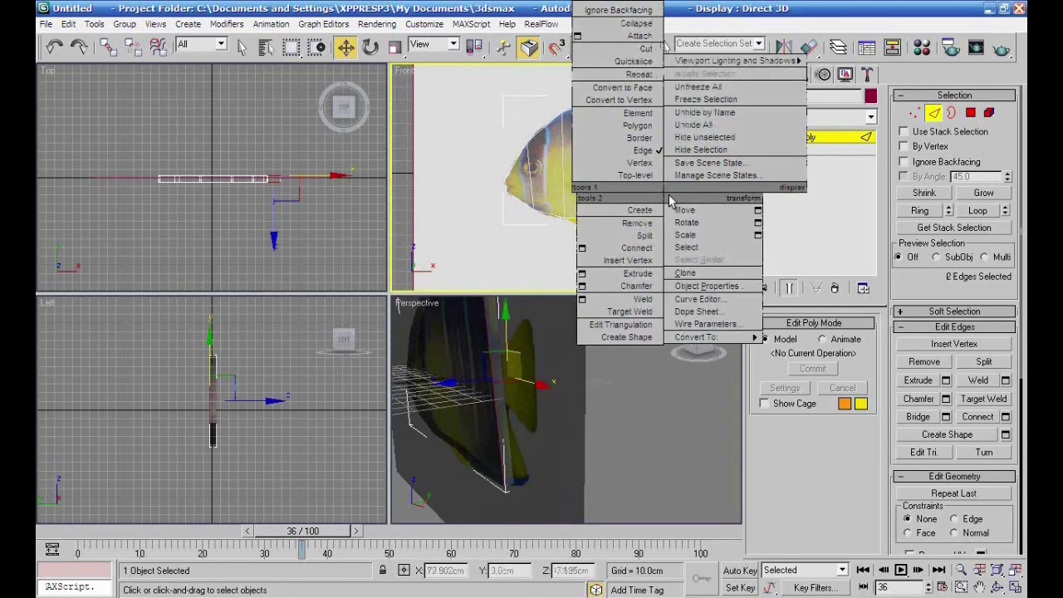
{"action": "left_click", "coordinate": [582, 249]}
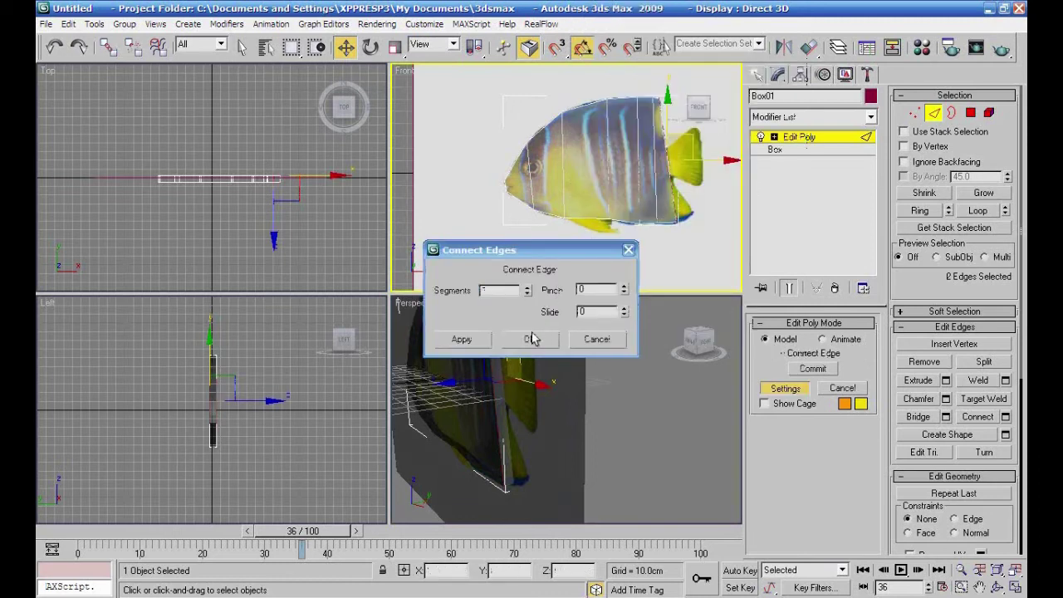
{"action": "left_click", "coordinate": [527, 287]}
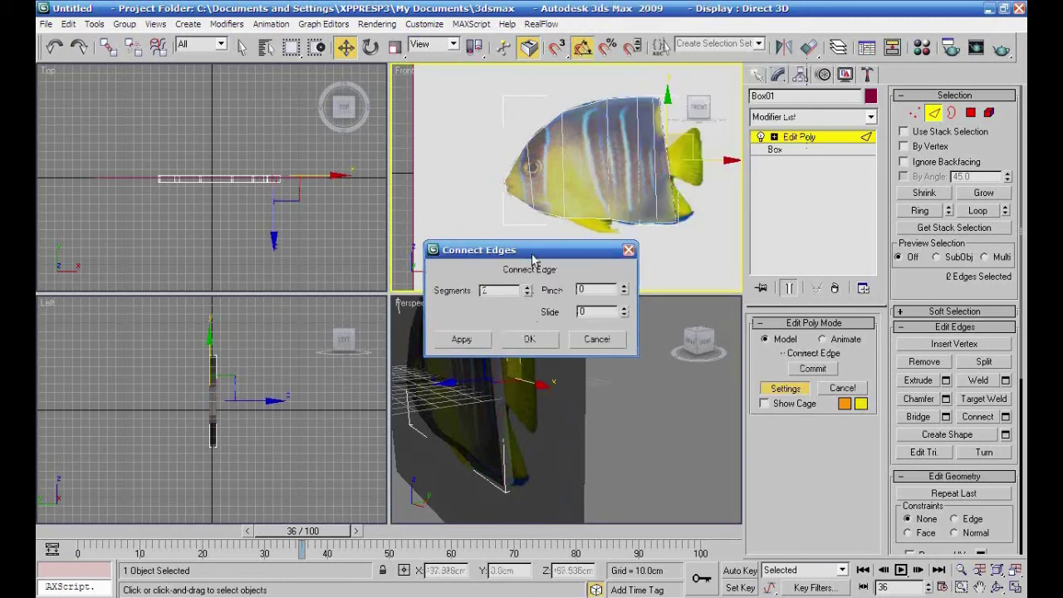
{"action": "left_click_drag", "start_coordinate": [533, 254], "coordinate": [279, 201]}
{"action": "middle_click_drag", "start_coordinate": [575, 427], "coordinate": [564, 422]}
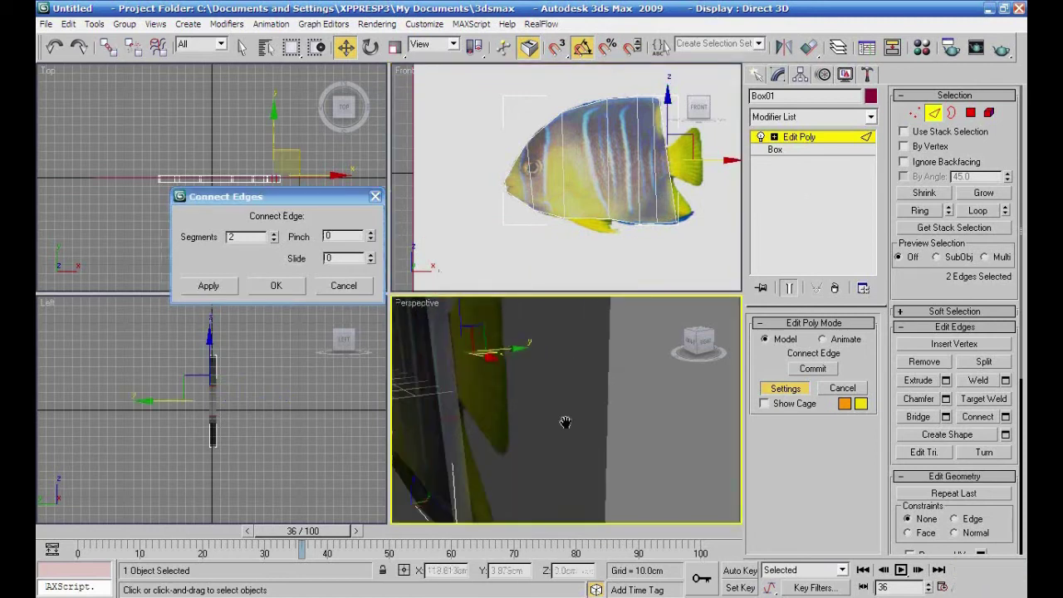
{"action": "left_click", "coordinate": [273, 285]}
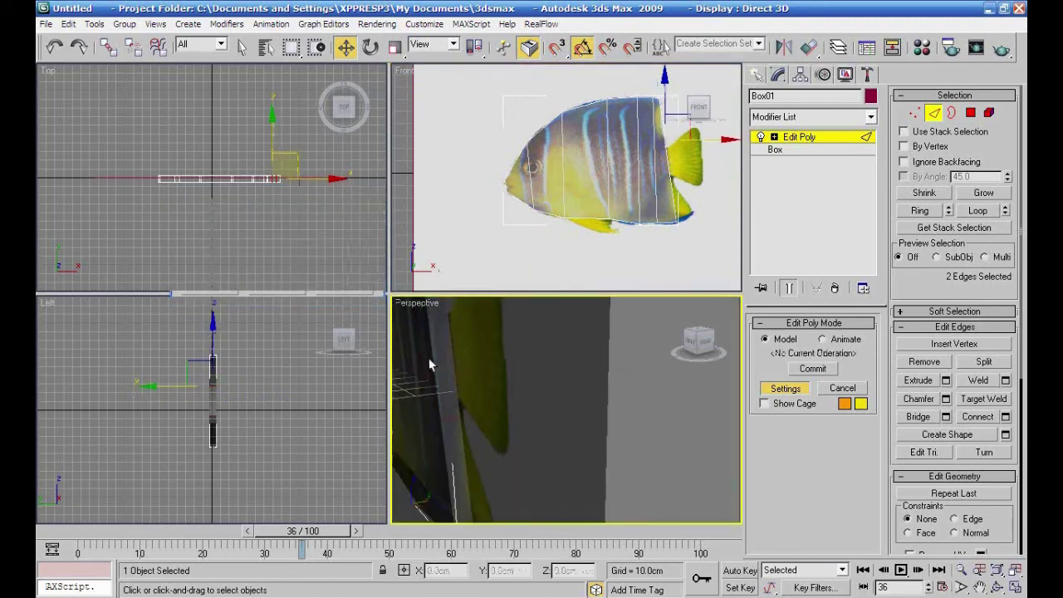
Bevel the middle polygon of the body's tail end with a height of 32.09 cm and an outline amount of -2.64 cm
{"action": "left_click", "coordinate": [971, 113]}
{"action": "middle_click_drag", "start_coordinate": [650, 381], "coordinate": [641, 403], "text": "alt"}
{"action": "left_click", "coordinate": [535, 396]}
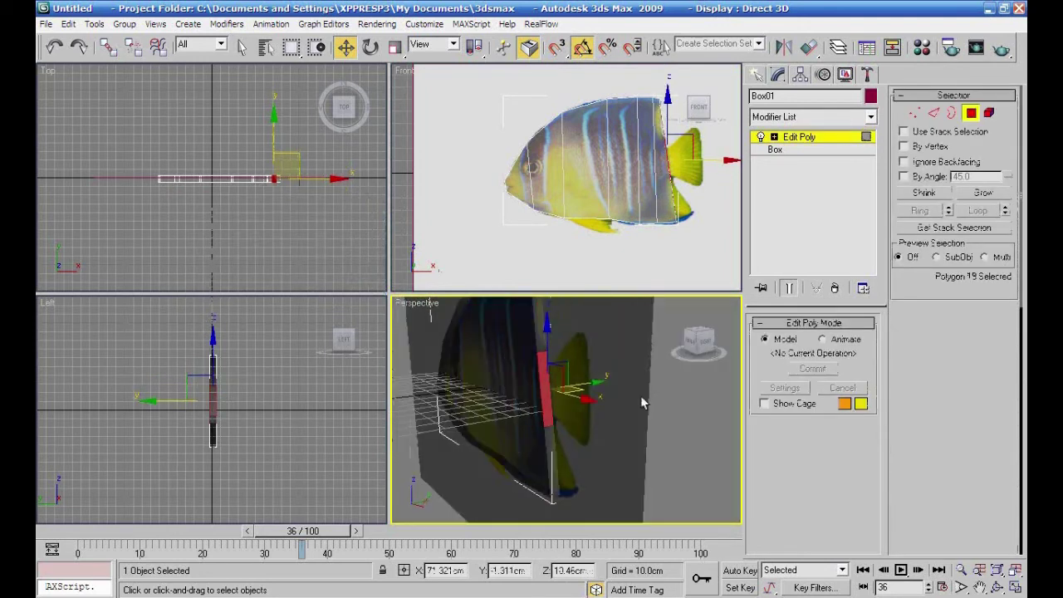
{"action": "right_click", "coordinate": [540, 387]}
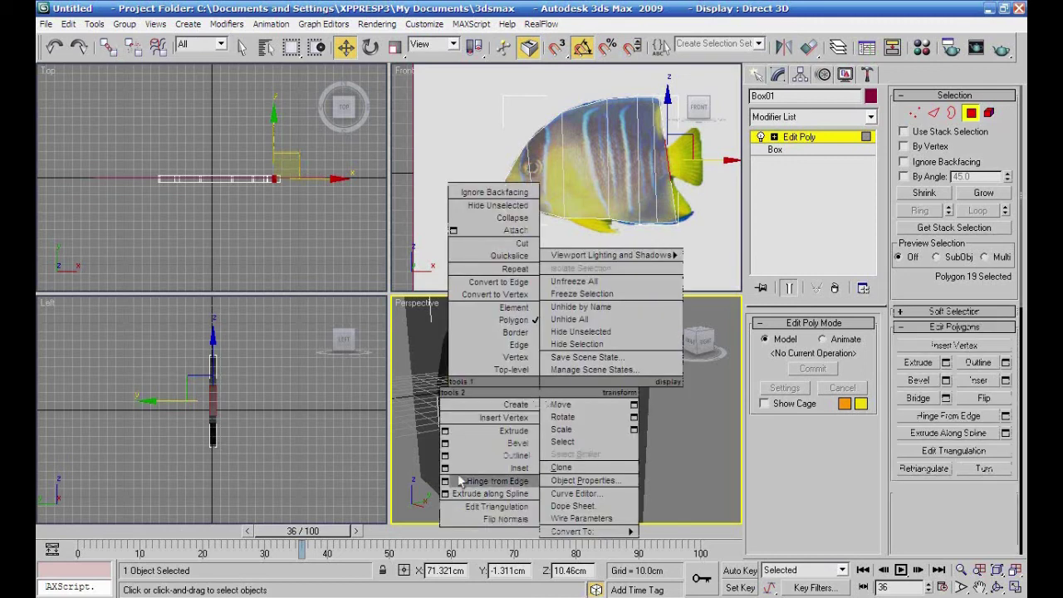
{"action": "left_click", "coordinate": [445, 442]}
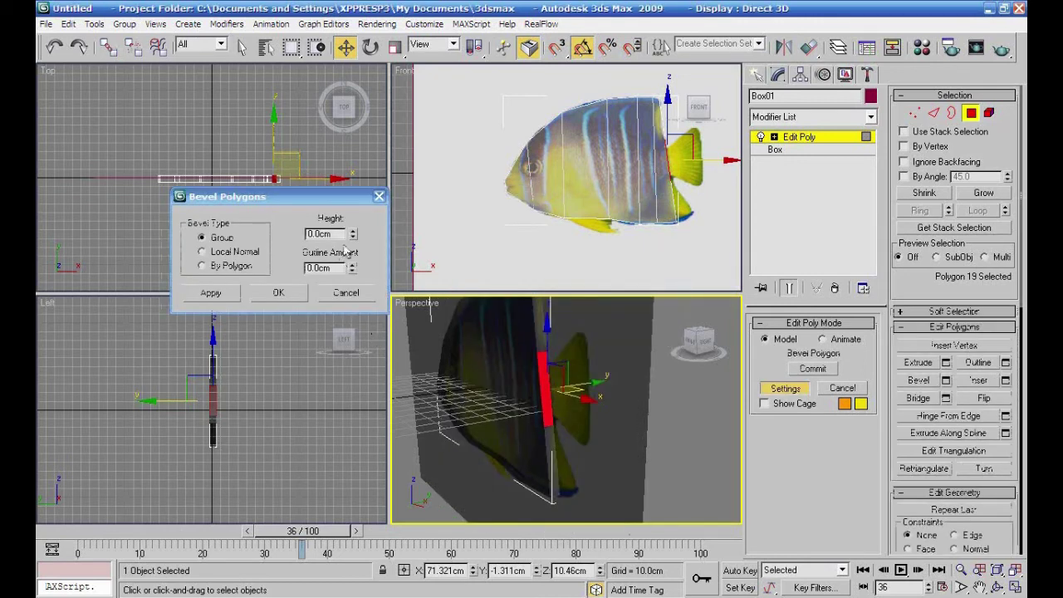
{"action": "mouse_move", "coordinate": [351, 237]}
{"action": "left_mouse_down"}
{"action": "mouse_move", "coordinate": [351, 166]}
{"action": "mouse_move", "coordinate": [875, 522]}
{"action": "mouse_move", "coordinate": [875, 199]}
{"action": "mouse_move", "coordinate": [347, 239]}
{"action": "left_mouse_up"}
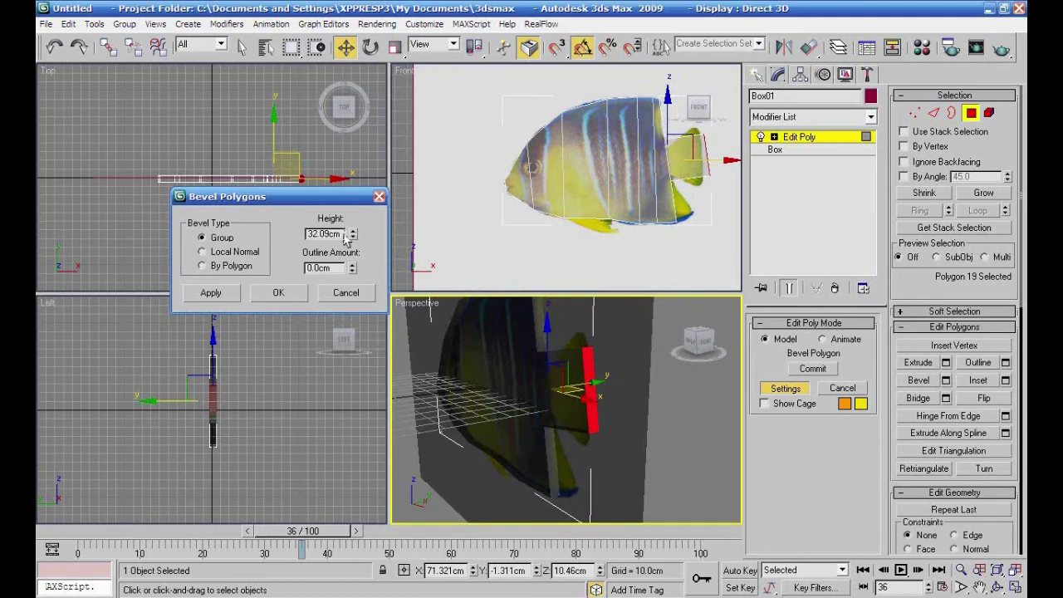
{"action": "left_click_drag", "start_coordinate": [353, 296], "coordinate": [349, 410]}
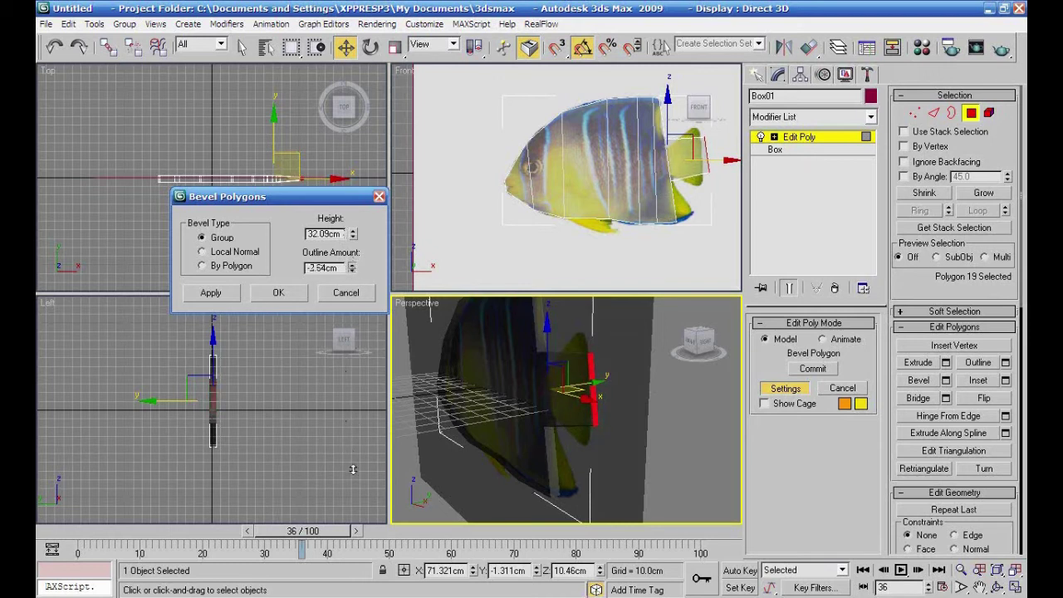
{"action": "left_click", "coordinate": [278, 292]}
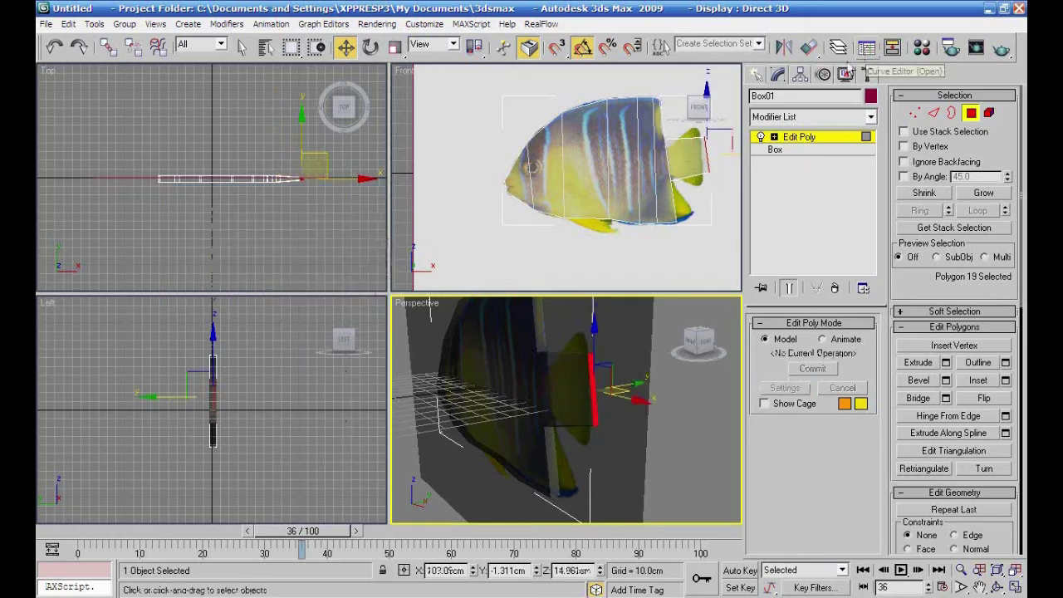
Move the beveled end's upper and lower vertices onto the upper and lower tips of the tail fin in the reference image
{"action": "left_click", "coordinate": [914, 112]}
{"action": "middle_click_drag", "start_coordinate": [729, 230], "coordinate": [605, 241]}
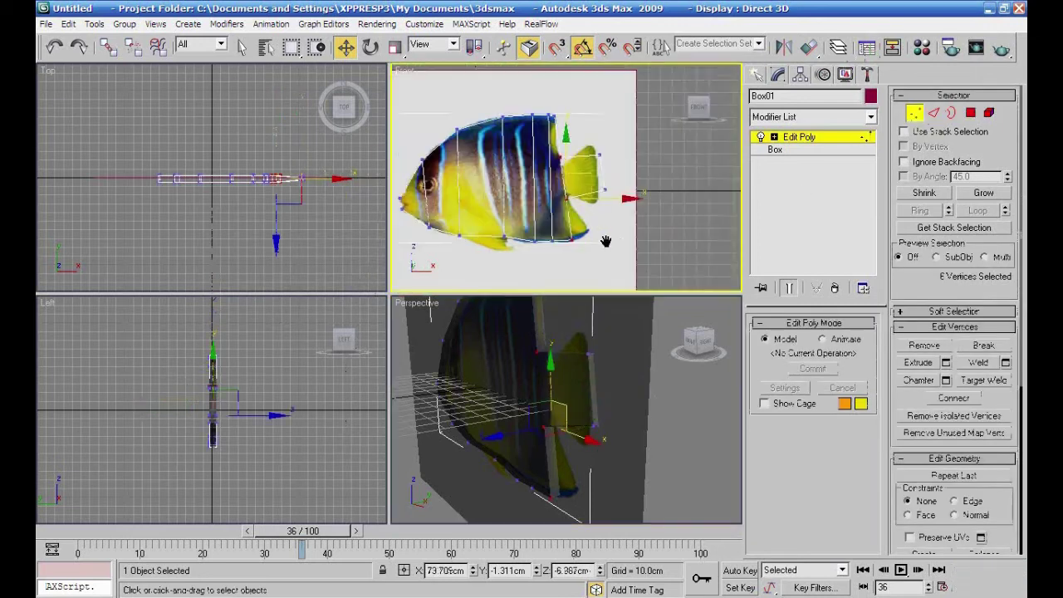
{"action": "scroll", "coordinate": [602, 238], "scroll_direction": "up", "scroll_amount": 3}
{"action": "scroll", "coordinate": [611, 151], "scroll_direction": "up", "scroll_amount": 2}
{"action": "left_click", "coordinate": [607, 106]}
{"action": "left_click_drag", "start_coordinate": [606, 99], "coordinate": [583, 76]}
{"action": "left_click_drag", "start_coordinate": [621, 175], "coordinate": [580, 218]}
{"action": "left_click_drag", "start_coordinate": [602, 200], "coordinate": [590, 160]}
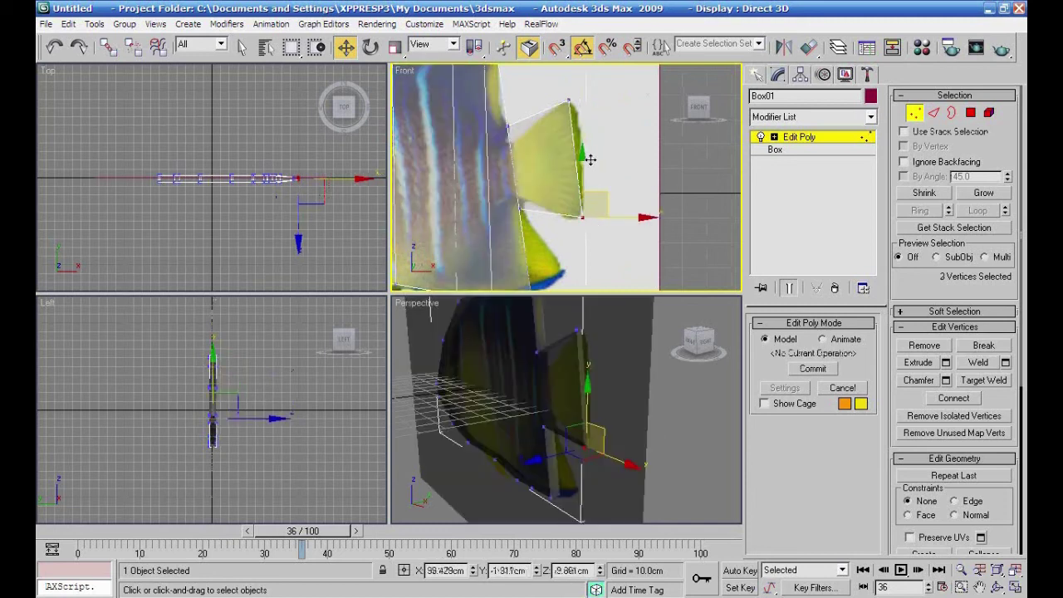
{"action": "left_click", "coordinate": [569, 101]}
{"action": "left_click_drag", "start_coordinate": [583, 81], "coordinate": [586, 77]}
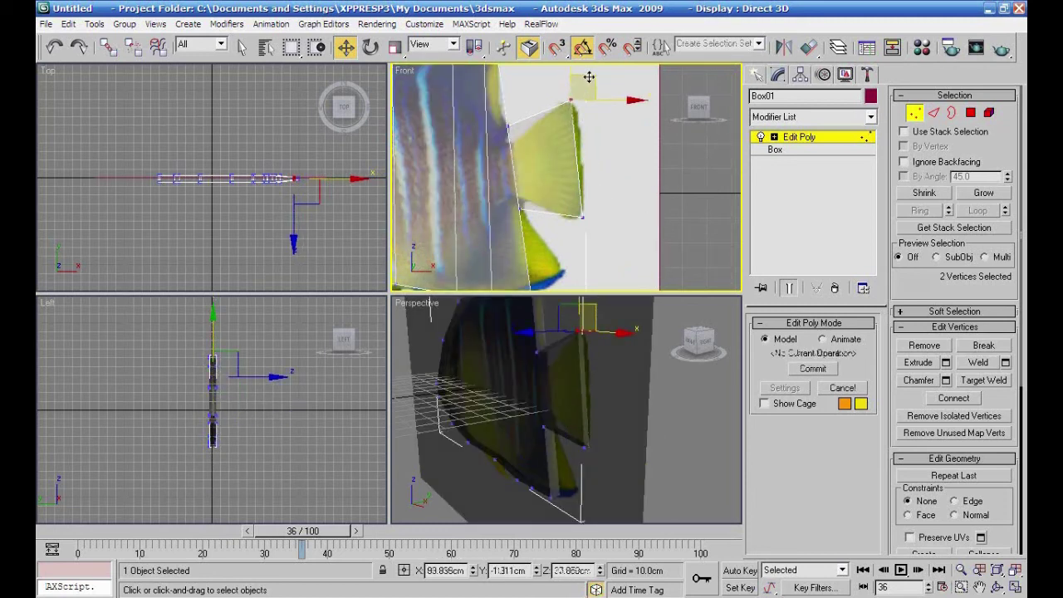
Fit the tail fin's base vertices to the reference image and move the body's rear lower vertices onto the anal fin's tip
{"action": "left_click", "coordinate": [508, 126]}
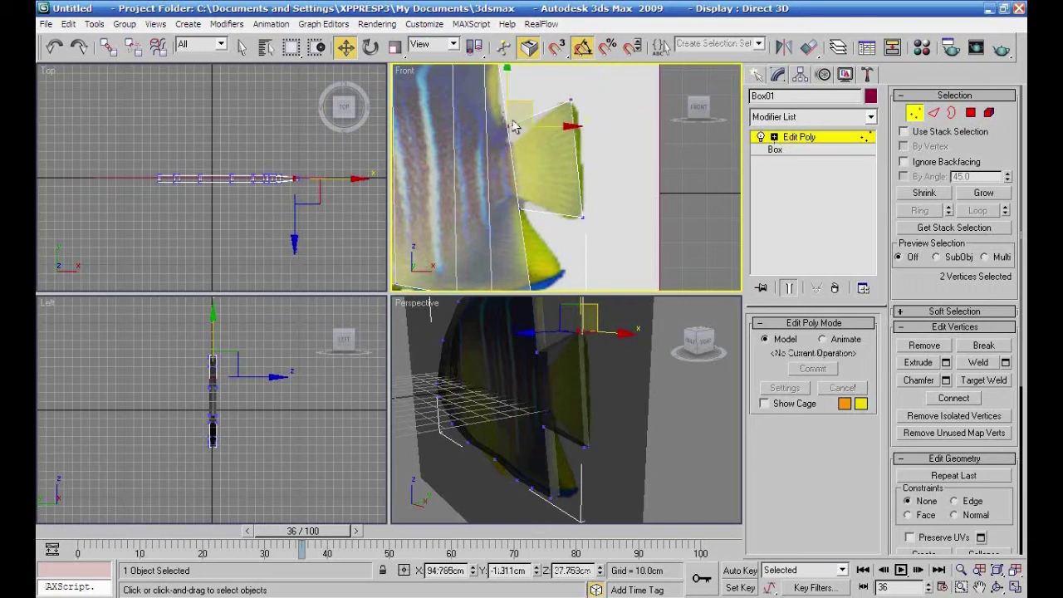
{"action": "left_click_drag", "start_coordinate": [517, 104], "coordinate": [517, 126]}
{"action": "mouse_move", "coordinate": [552, 243]}
{"action": "left_mouse_down"}
{"action": "mouse_move", "coordinate": [509, 216]}
{"action": "mouse_move", "coordinate": [542, 194]}
{"action": "mouse_move", "coordinate": [537, 166]}
{"action": "mouse_move", "coordinate": [539, 178]}
{"action": "left_mouse_up"}
{"action": "middle_click_drag", "start_coordinate": [603, 252], "coordinate": [615, 225]}
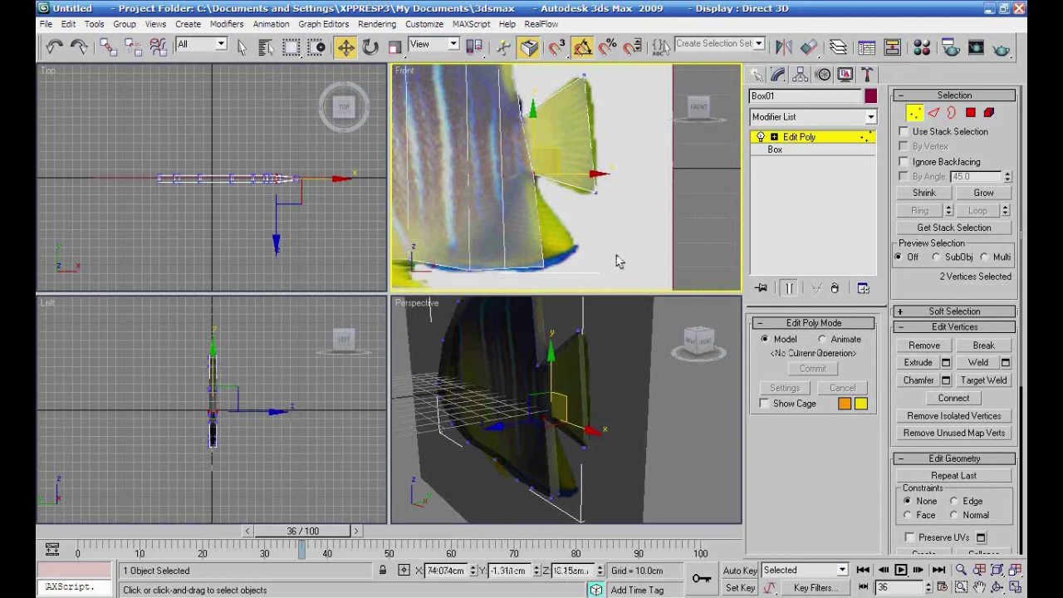
{"action": "left_click_drag", "start_coordinate": [520, 288], "coordinate": [523, 287]}
{"action": "mouse_move", "coordinate": [589, 266]}
{"action": "left_mouse_down"}
{"action": "mouse_move", "coordinate": [612, 252]}
{"action": "mouse_move", "coordinate": [588, 238]}
{"action": "mouse_move", "coordinate": [596, 223]}
{"action": "left_mouse_up"}
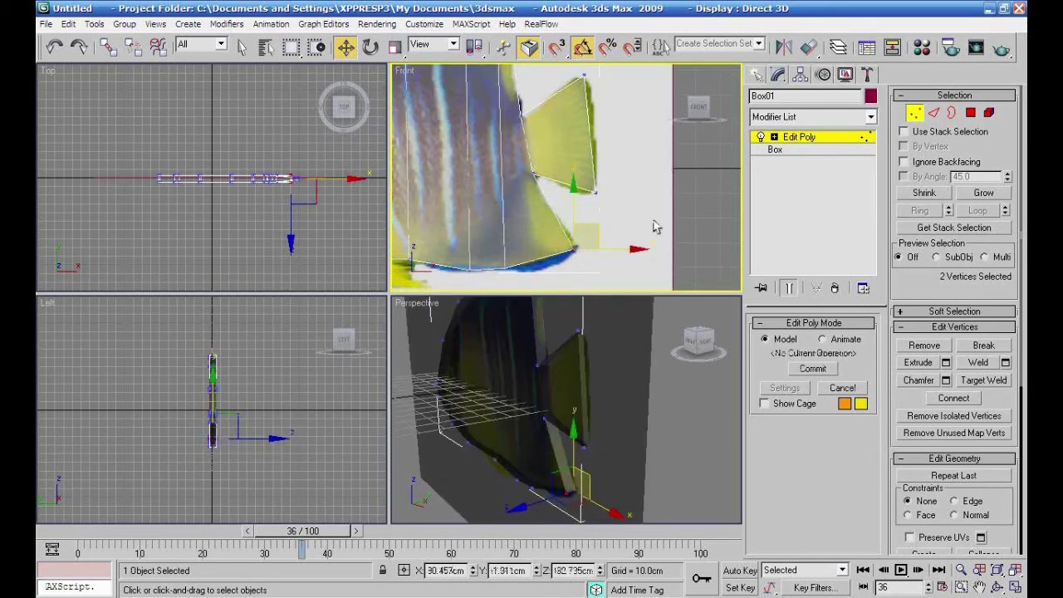
{"action": "scroll", "coordinate": [682, 223], "scroll_direction": "down", "scroll_amount": 5}
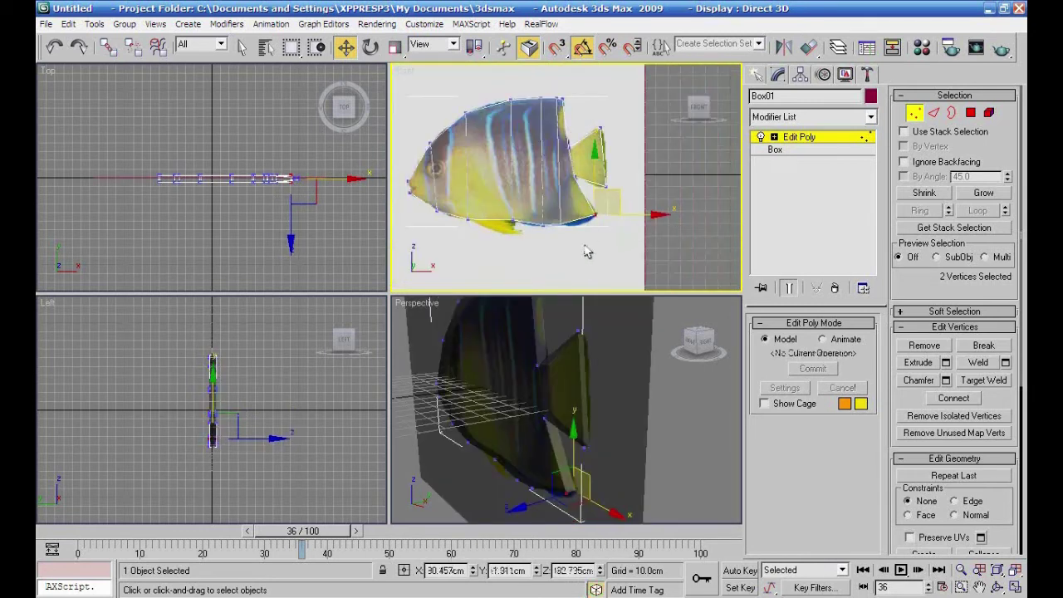
Bevel the underside polygon above the ventral fin with a height of 32.09 cm and an outline amount of -2.64 cm
{"action": "middle_click_drag", "start_coordinate": [580, 449], "coordinate": [627, 366], "text": "alt"}
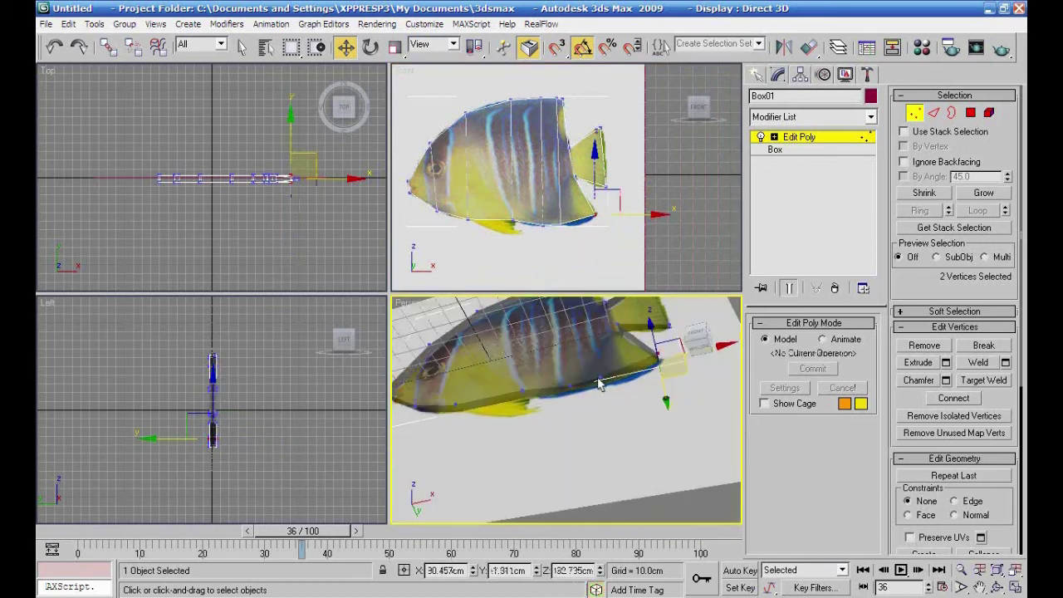
{"action": "left_click", "coordinate": [971, 112]}
{"action": "left_click", "coordinate": [505, 407]}
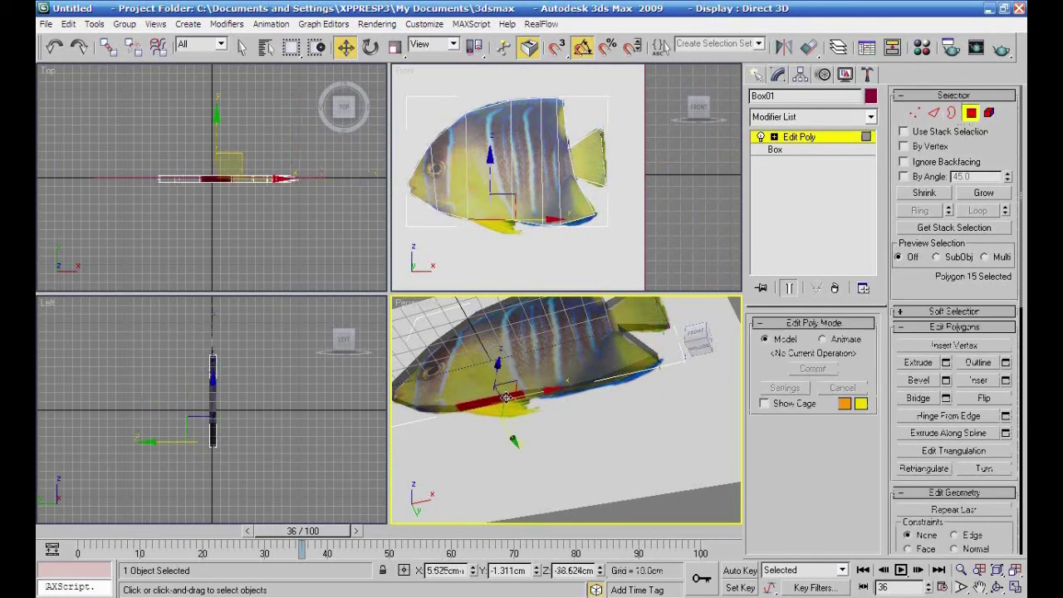
{"action": "right_click", "coordinate": [503, 404]}
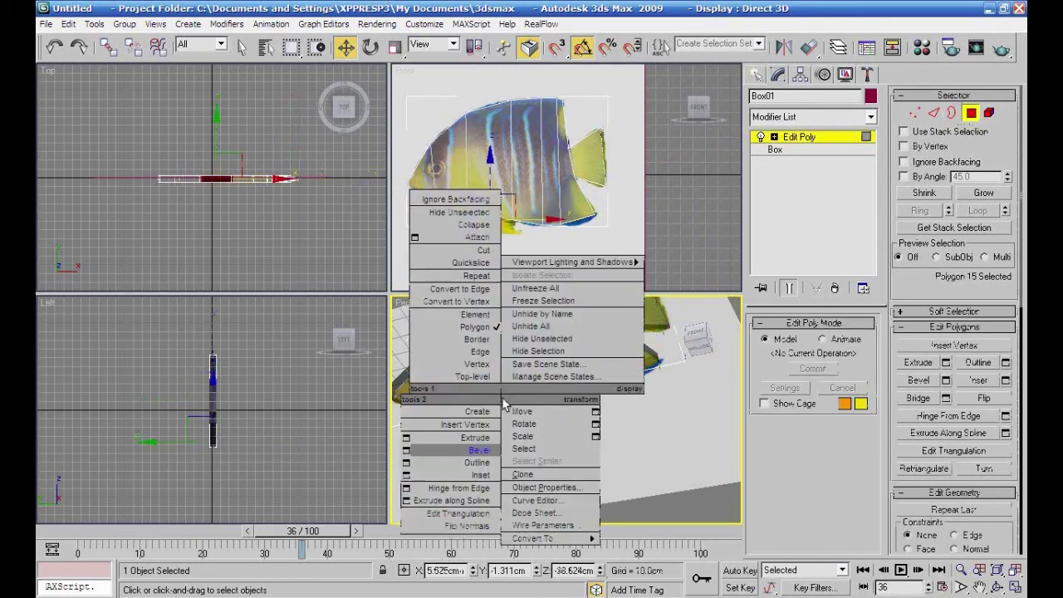
{"action": "left_click", "coordinate": [406, 451]}
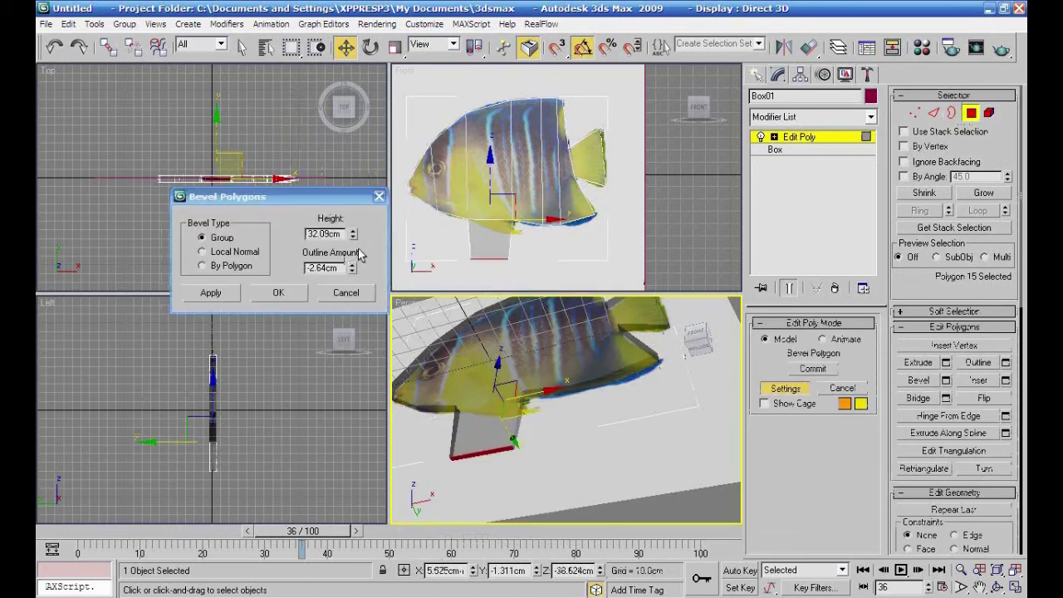
{"action": "left_click", "coordinate": [278, 293]}
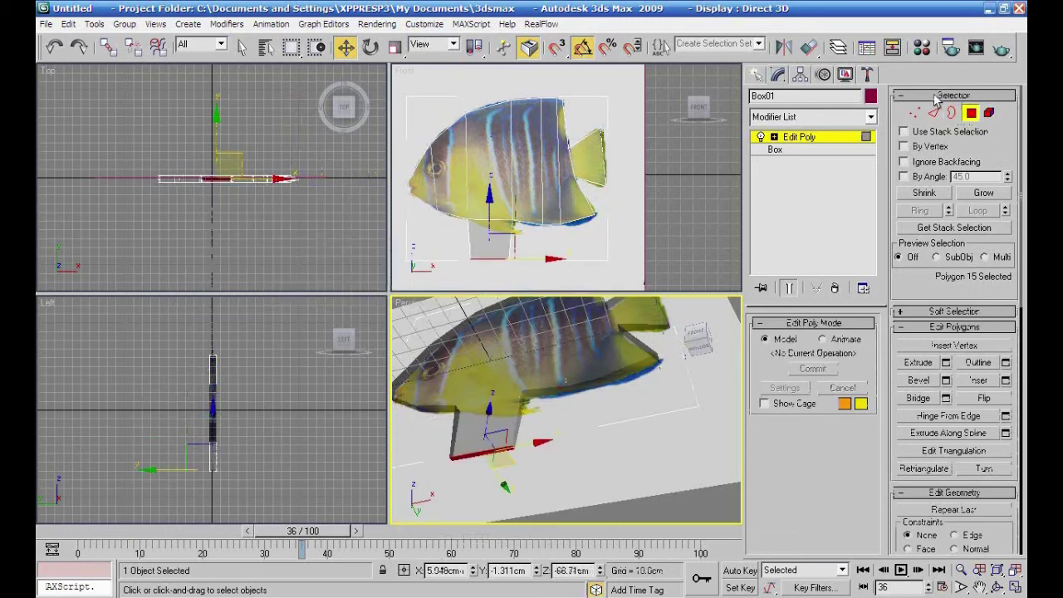
Move the four end vertices of the underside bevel up and toward the tail onto the ventral fin's lower edge
{"action": "left_click", "coordinate": [914, 114]}
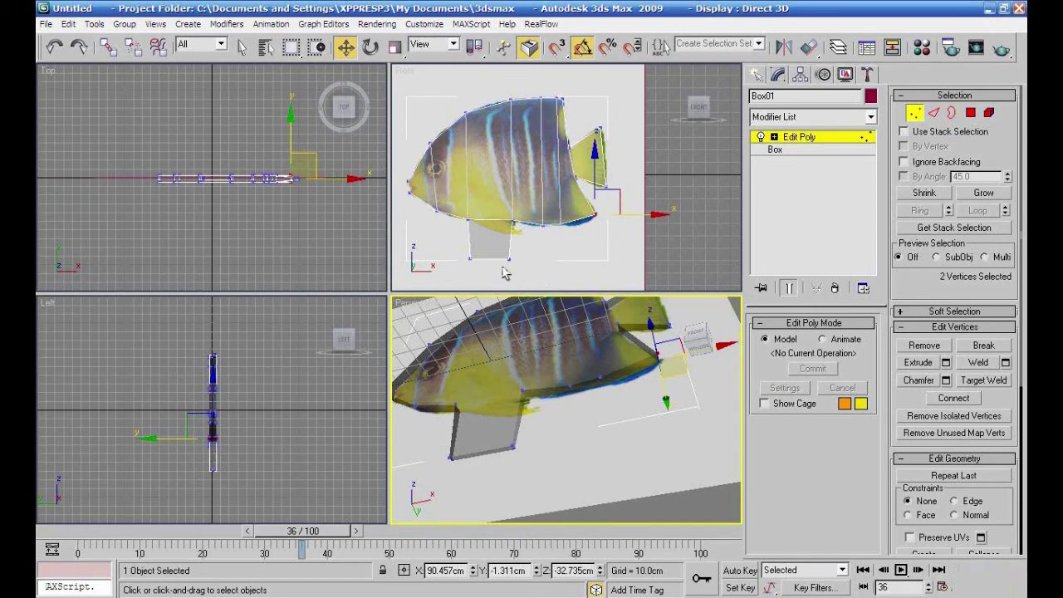
{"action": "right_click", "coordinate": [455, 255]}
{"action": "left_click_drag", "start_coordinate": [461, 243], "coordinate": [541, 211]}
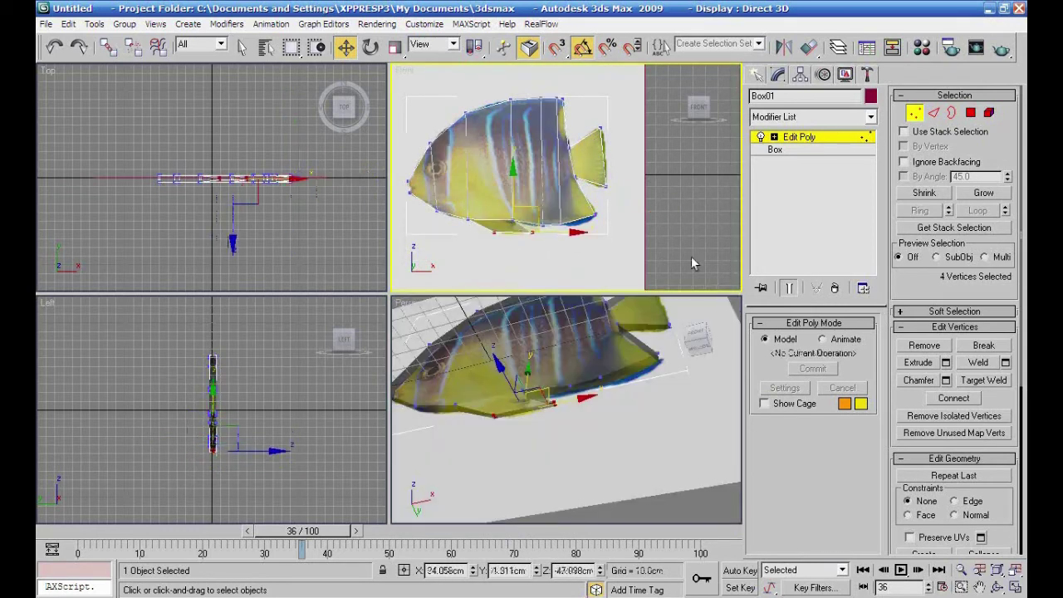
Refine the ventral fin's rear and front lower vertices along its outline, then restore the four-view layout and turn the perspective view to the front
{"action": "left_click", "coordinate": [1015, 587]}
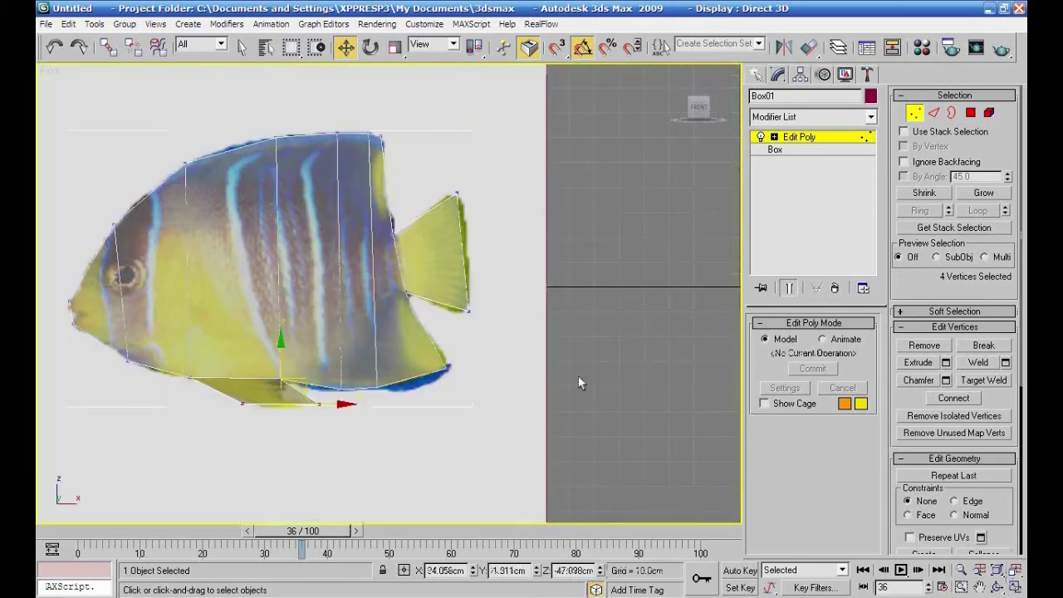
{"action": "scroll", "coordinate": [578, 378], "scroll_direction": "up", "scroll_amount": 8}
{"action": "middle_click_drag", "start_coordinate": [552, 440], "coordinate": [586, 399]}
{"action": "left_click_drag", "start_coordinate": [550, 359], "coordinate": [522, 359]}
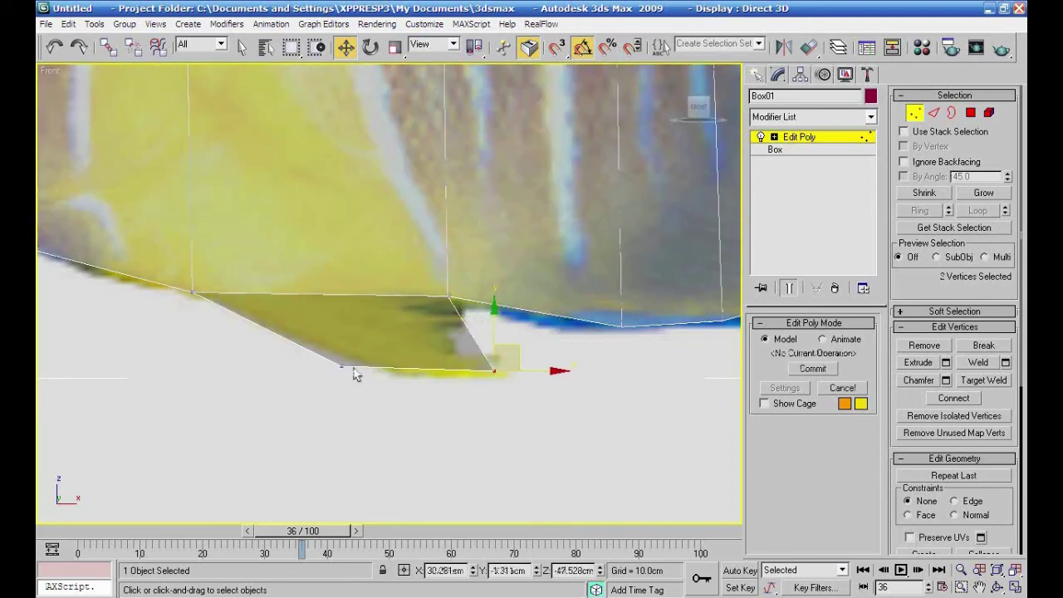
{"action": "left_click", "coordinate": [340, 366]}
{"action": "left_click_drag", "start_coordinate": [368, 358], "coordinate": [383, 356]}
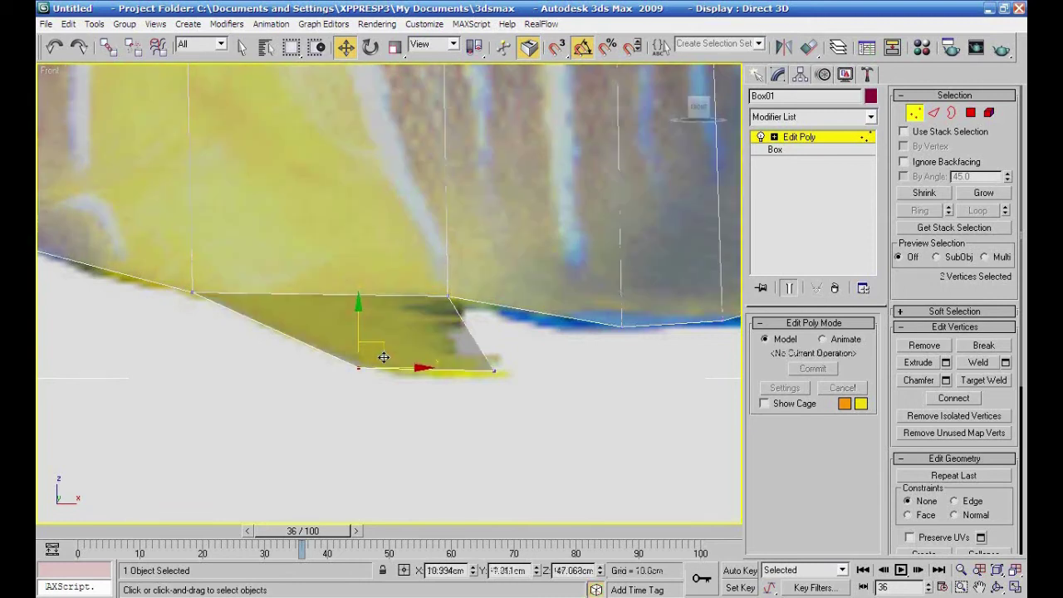
{"action": "left_click", "coordinate": [1015, 587]}
{"action": "right_click", "coordinate": [631, 453]}
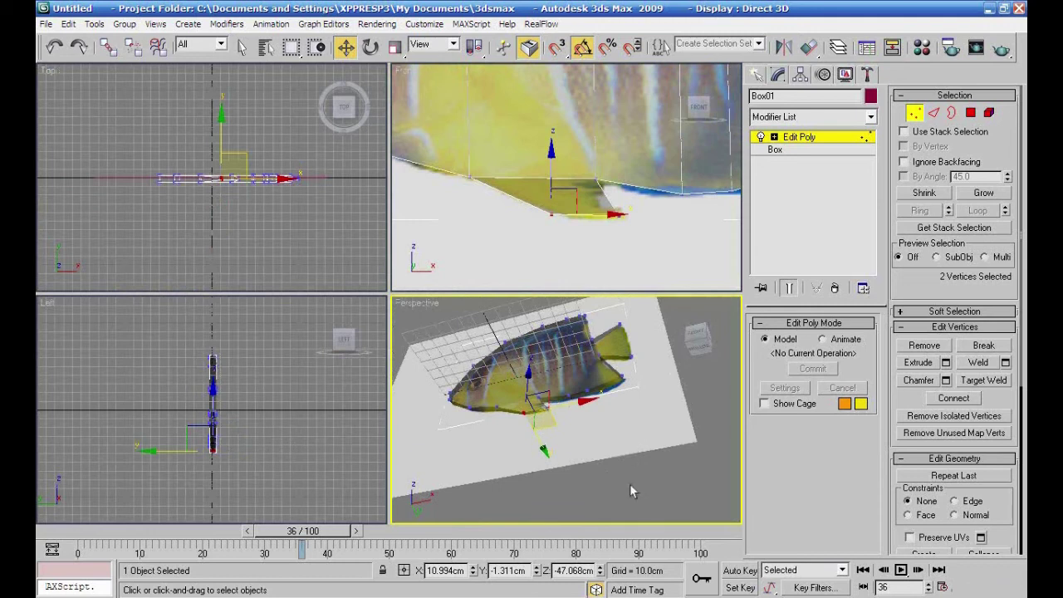
{"action": "key", "text": "f"}
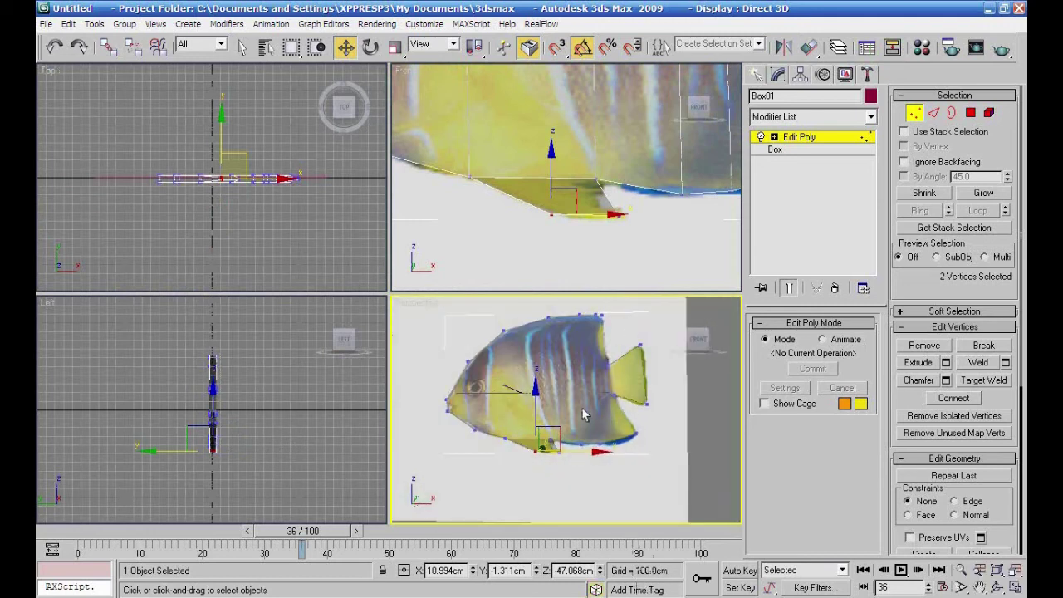
Turn off the fish's see-through display and add a MeshSmooth modifier with 2 iterations
{"action": "key", "text": "alt"}
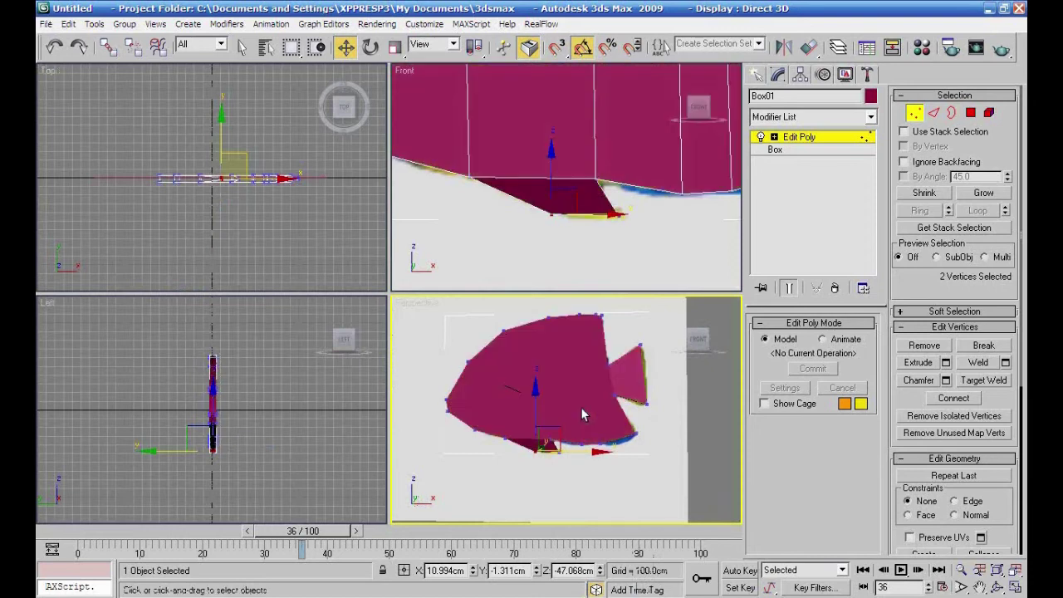
{"action": "left_click", "coordinate": [872, 118]}
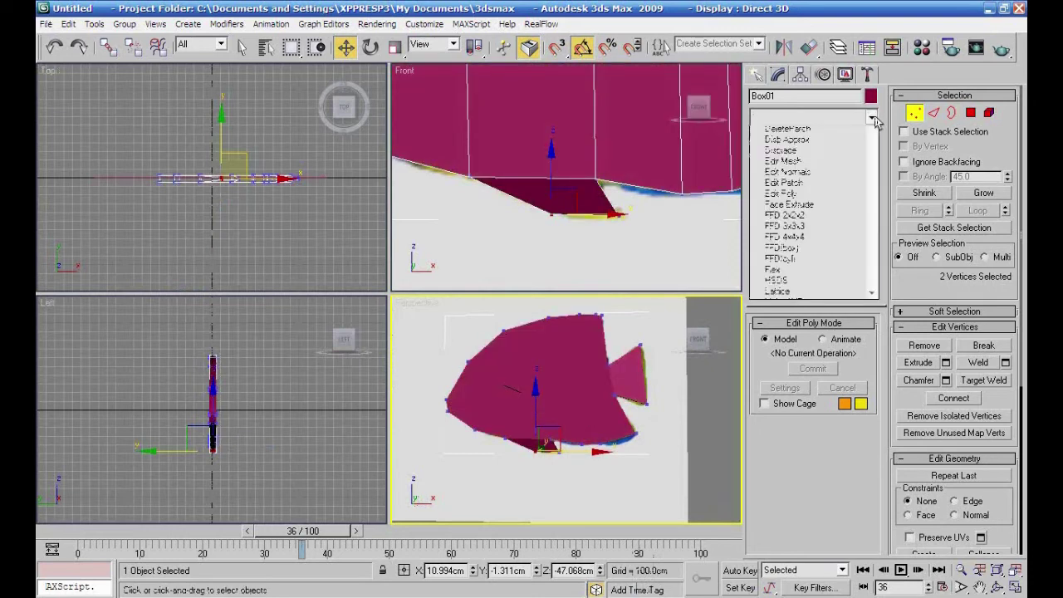
{"action": "scroll", "coordinate": [875, 293], "scroll_direction": "down", "scroll_amount": 5}
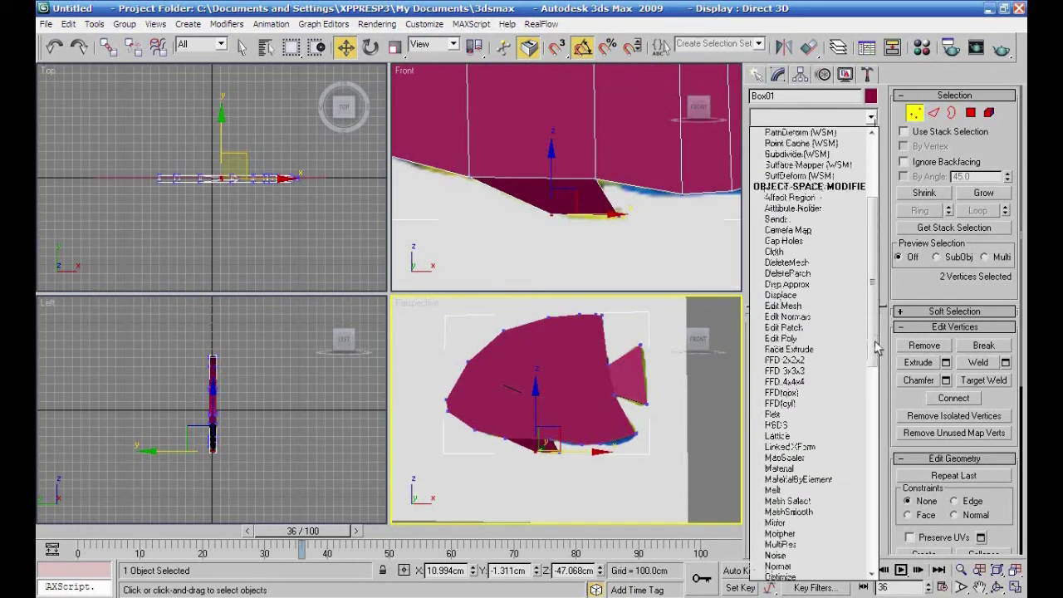
{"action": "left_click", "coordinate": [789, 479]}
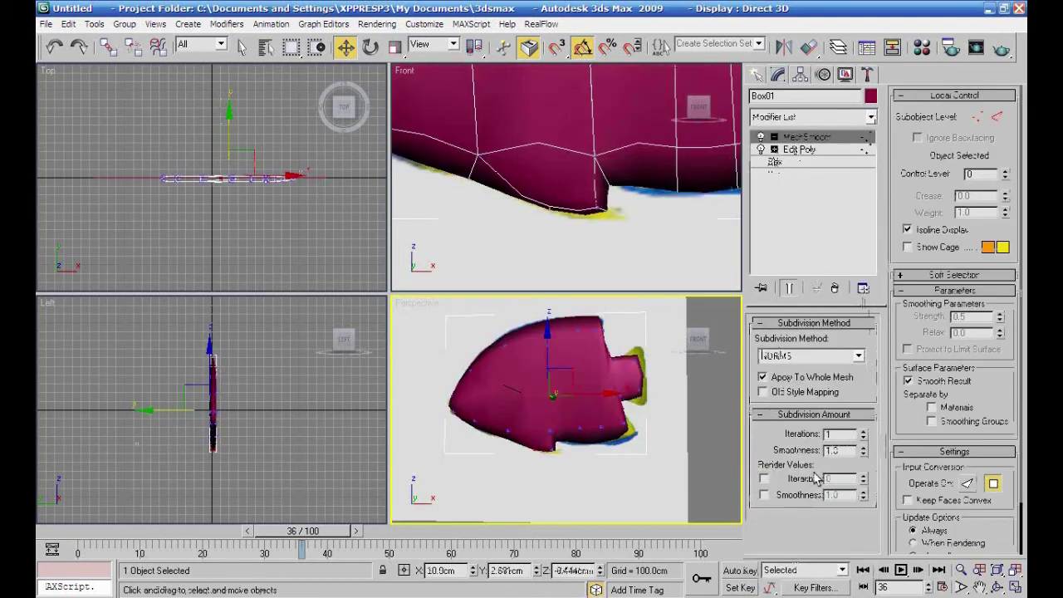
{"action": "left_click", "coordinate": [863, 438]}
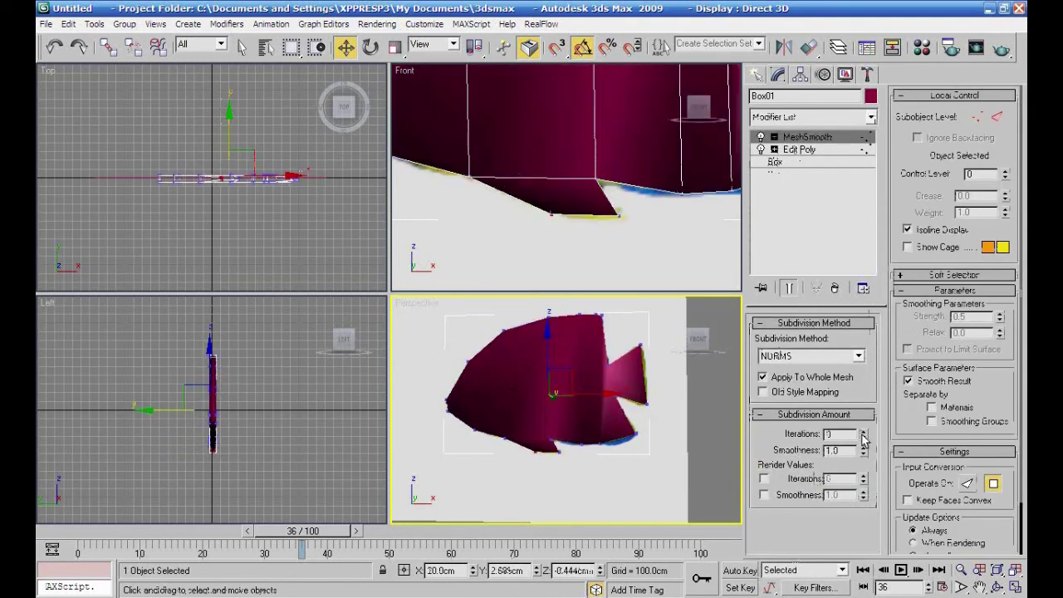
{"action": "left_click", "coordinate": [862, 430]}
{"action": "left_click", "coordinate": [862, 430]}
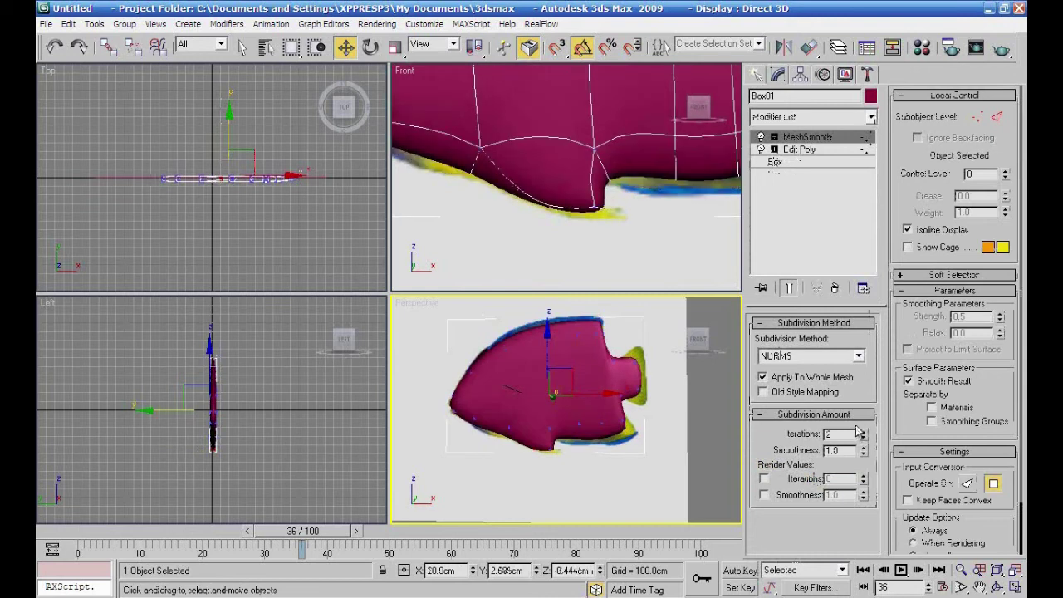
Move the tail fin's upper and lower end control vertices of the MeshSmooth outward, away from the body
{"action": "middle_click_drag", "start_coordinate": [640, 234], "coordinate": [606, 340]}
{"action": "key", "text": "z"}
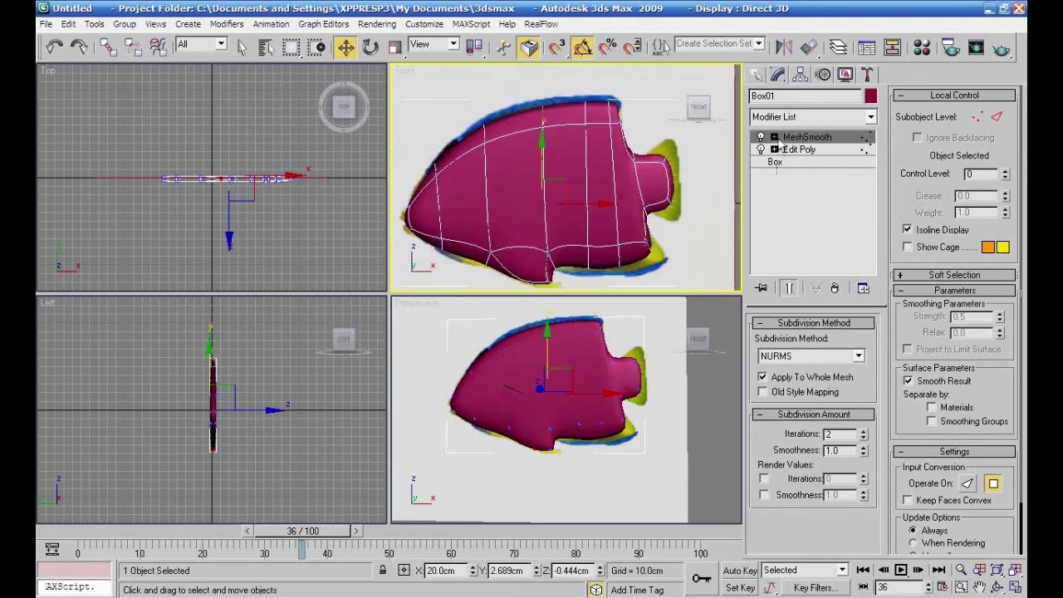
{"action": "left_click", "coordinate": [774, 137]}
{"action": "left_click", "coordinate": [799, 149]}
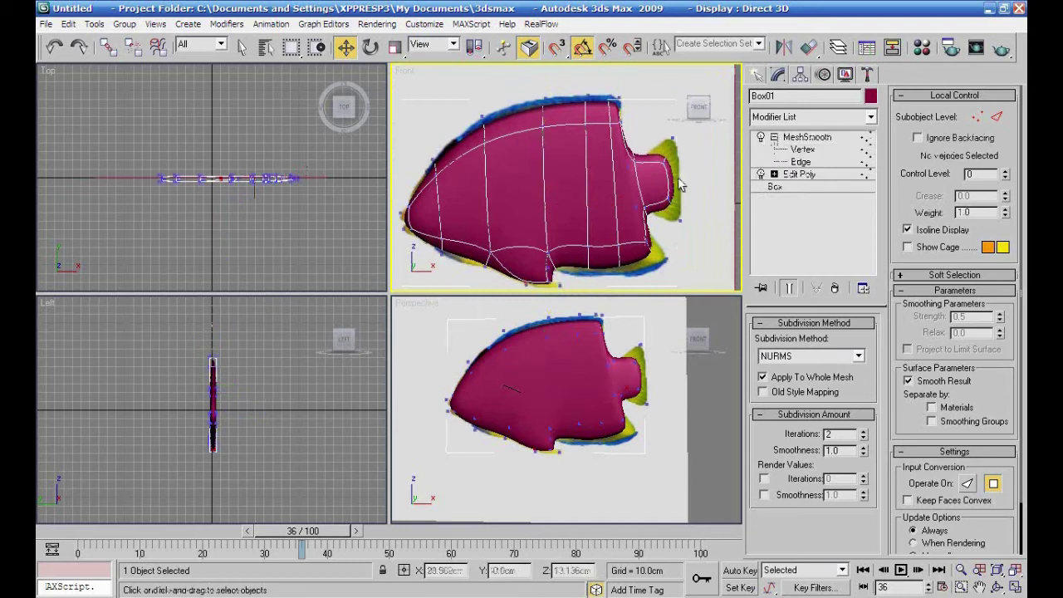
{"action": "middle_click_drag", "start_coordinate": [698, 149], "coordinate": [626, 155]}
{"action": "left_click_drag", "start_coordinate": [614, 139], "coordinate": [599, 171]}
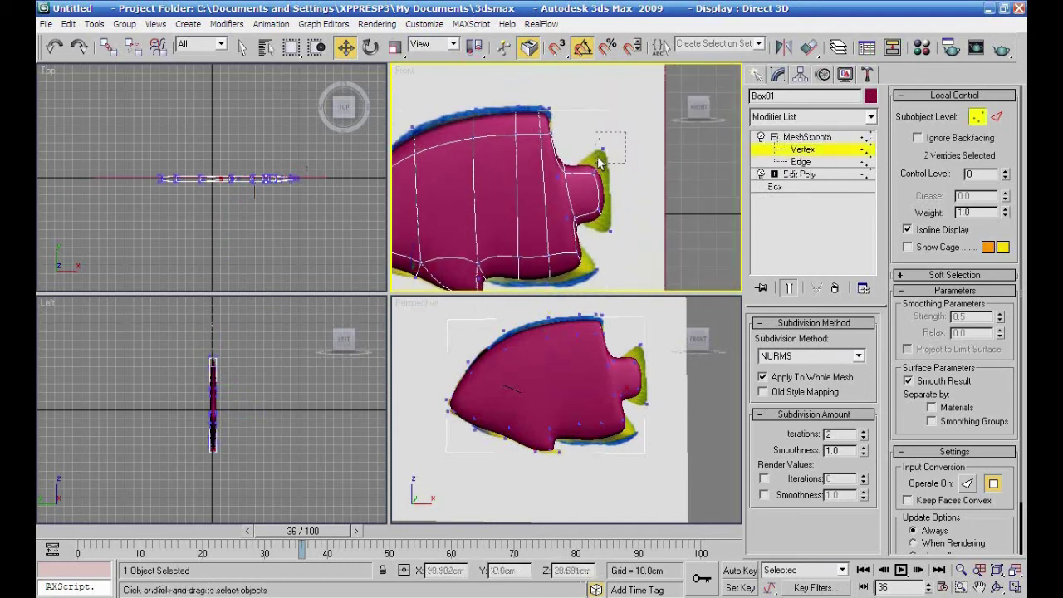
{"action": "left_click_drag", "start_coordinate": [629, 119], "coordinate": [646, 93]}
{"action": "left_click_drag", "start_coordinate": [627, 217], "coordinate": [671, 259]}
Pull the MeshSmooth control vertices at the ventral fin's rear tip toward the tail and down, ending vertex editing
{"action": "middle_click_drag", "start_coordinate": [589, 259], "coordinate": [639, 197]}
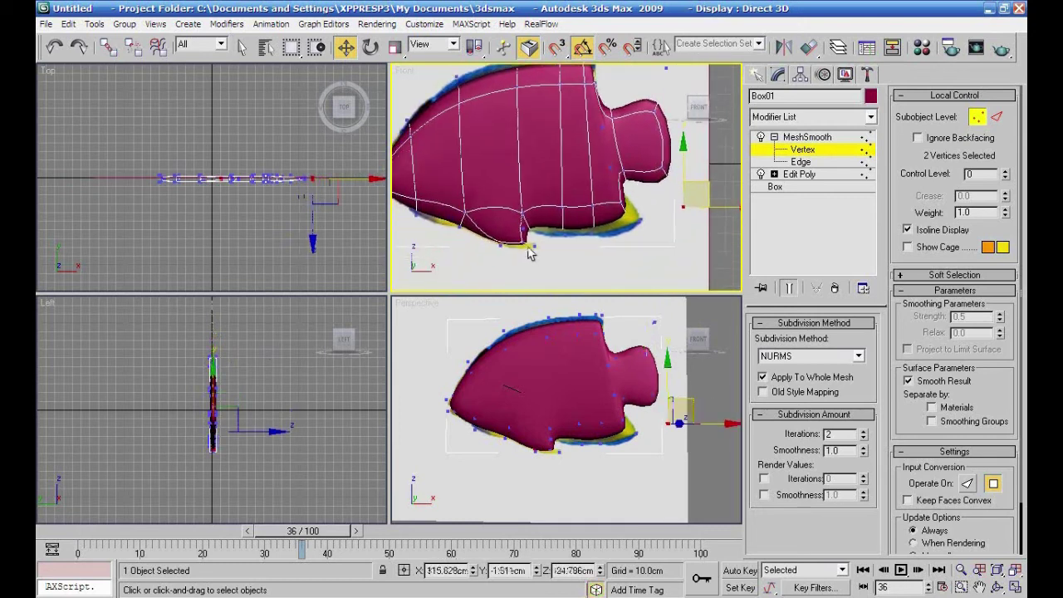
{"action": "left_click_drag", "start_coordinate": [524, 239], "coordinate": [609, 253]}
{"action": "middle_click_drag", "start_coordinate": [503, 241], "coordinate": [541, 253]}
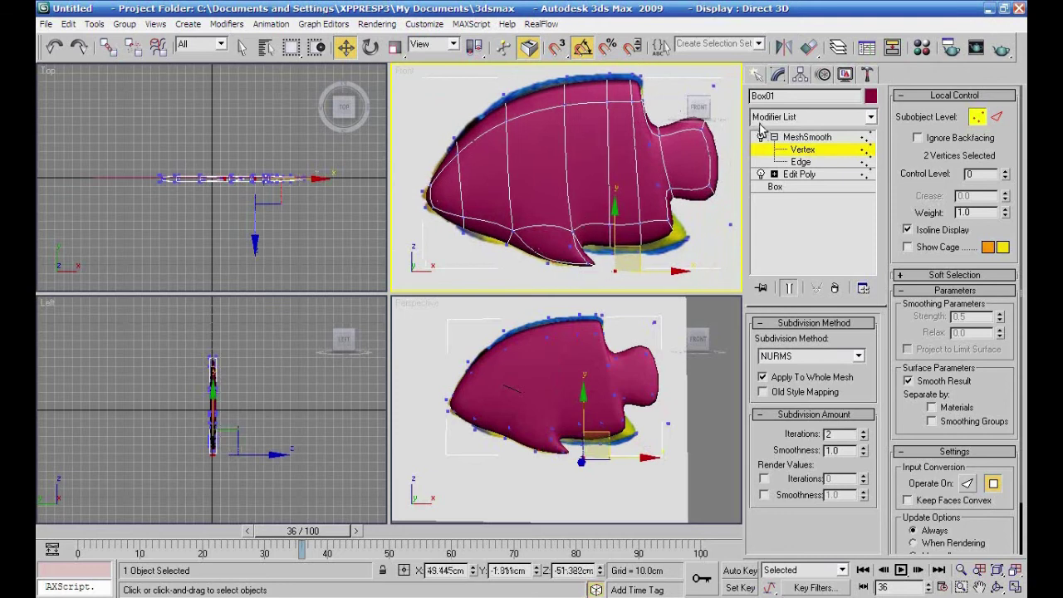
{"action": "left_click", "coordinate": [806, 137]}
Hide the reference image plane behind the fish
{"action": "left_click", "coordinate": [693, 396]}
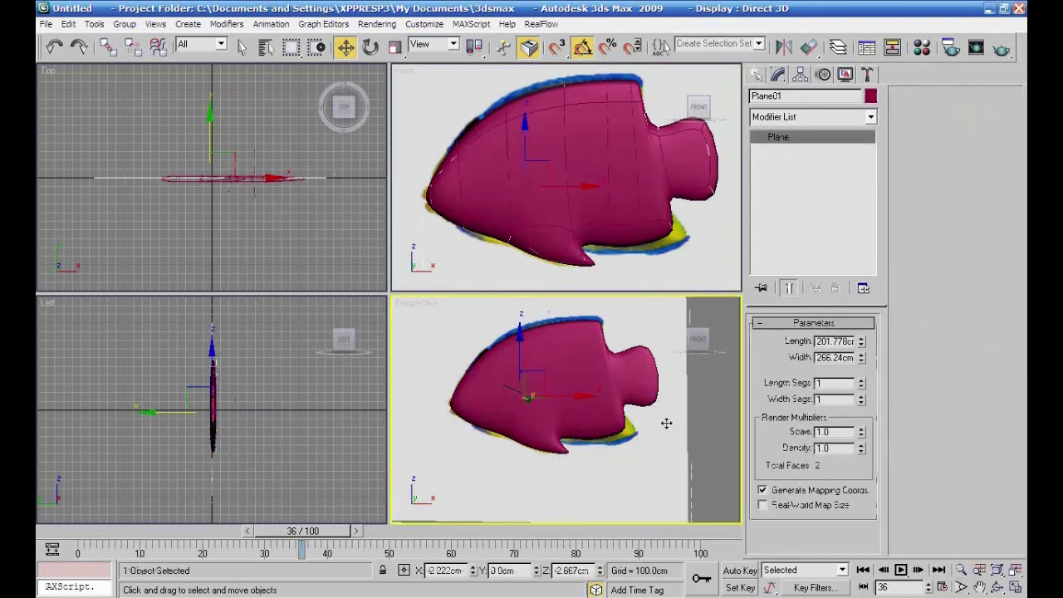
{"action": "right_click", "coordinate": [664, 426]}
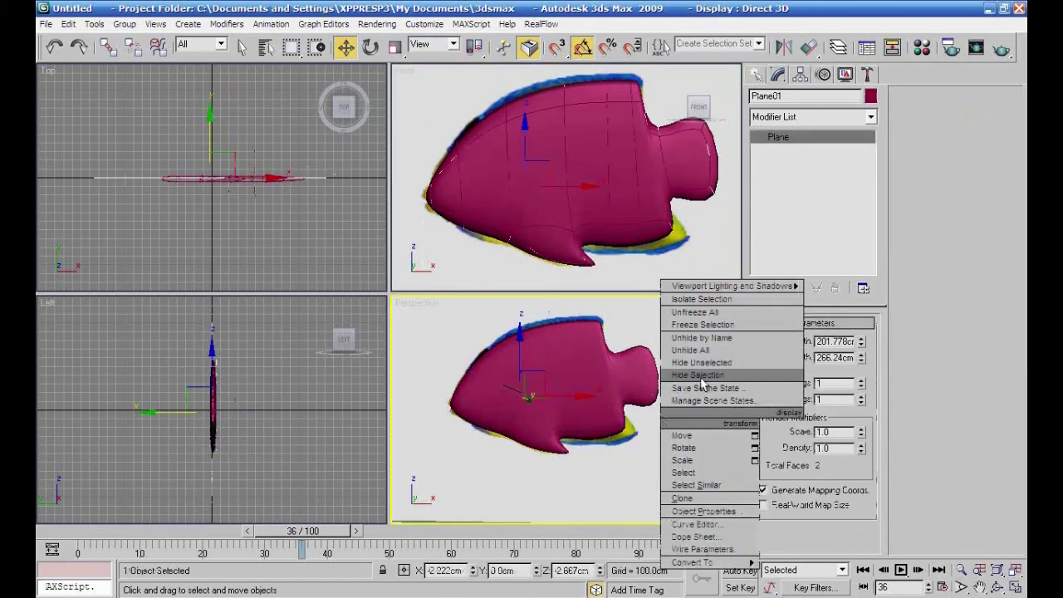
{"action": "left_click", "coordinate": [700, 376]}
{"action": "middle_click_drag", "start_coordinate": [656, 407], "coordinate": [652, 457], "text": "alt"}
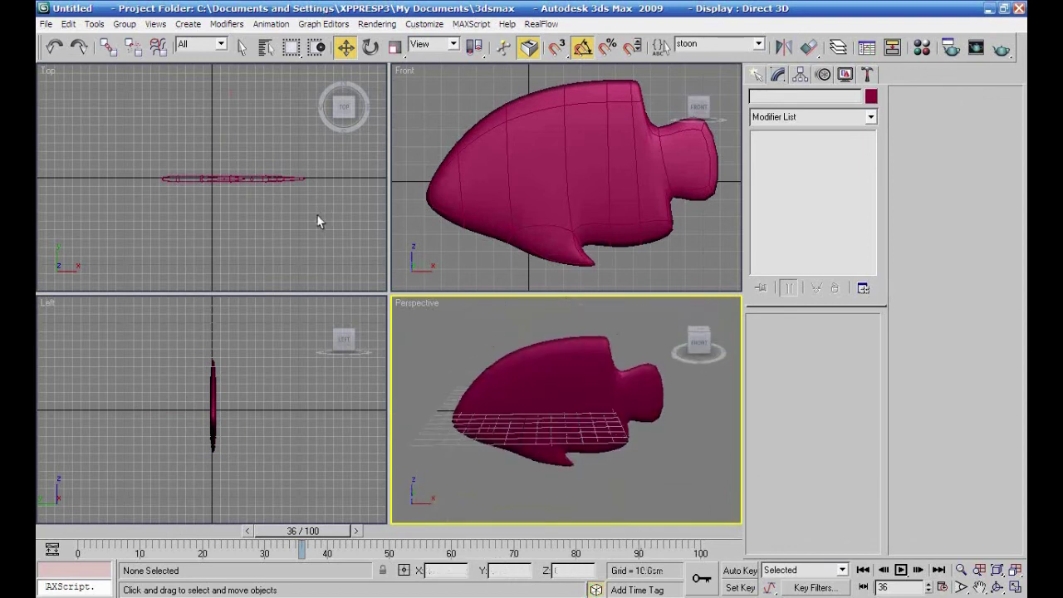
{"action": "middle_click_drag", "start_coordinate": [317, 220], "coordinate": [275, 201]}
{"action": "middle_click_drag", "start_coordinate": [434, 246], "coordinate": [468, 234]}
Assign the fish bitmap material to the fish model, keeping the map's U tiling at 1.0
{"action": "left_click", "coordinate": [922, 48]}
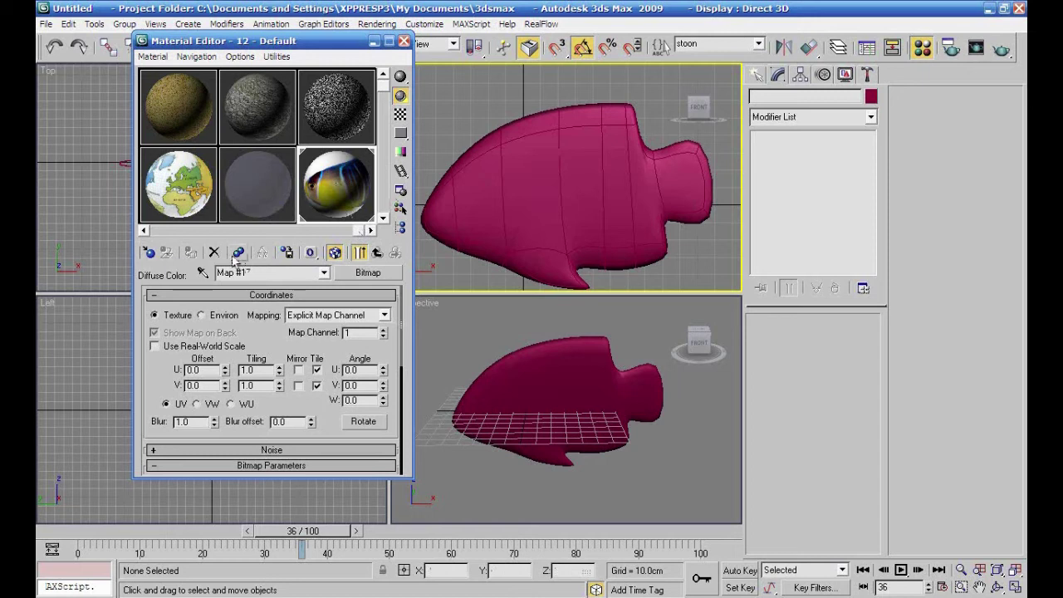
{"action": "left_click", "coordinate": [436, 238]}
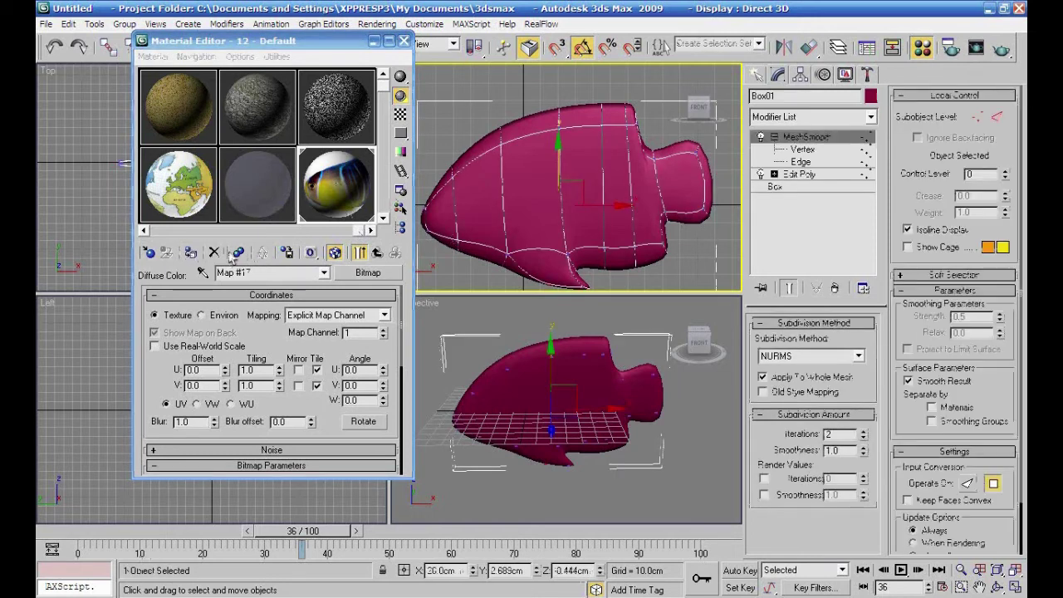
{"action": "left_click", "coordinate": [191, 253]}
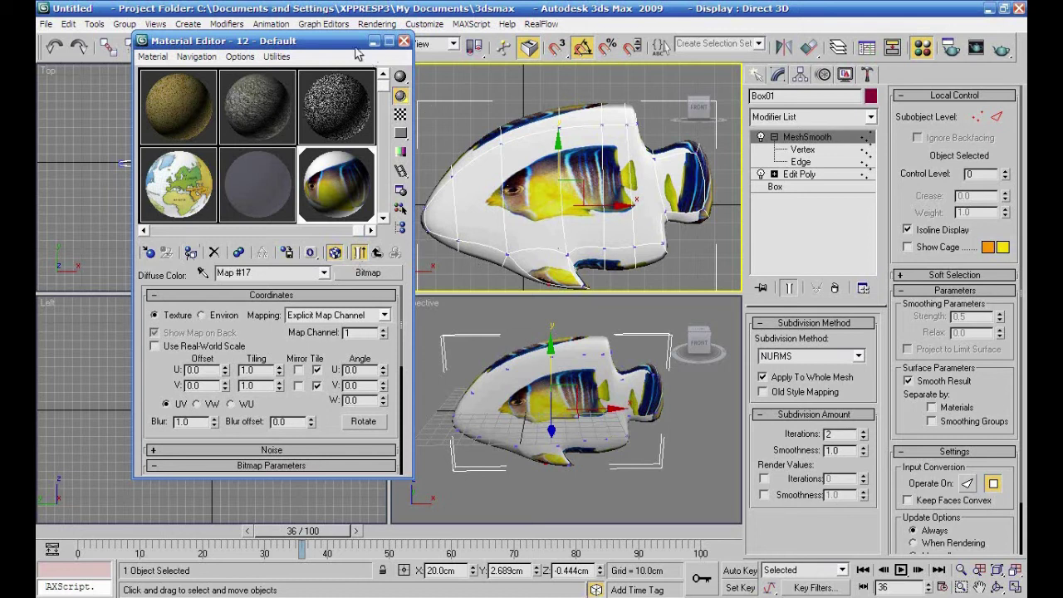
{"action": "left_click_drag", "start_coordinate": [324, 52], "coordinate": [289, 45]}
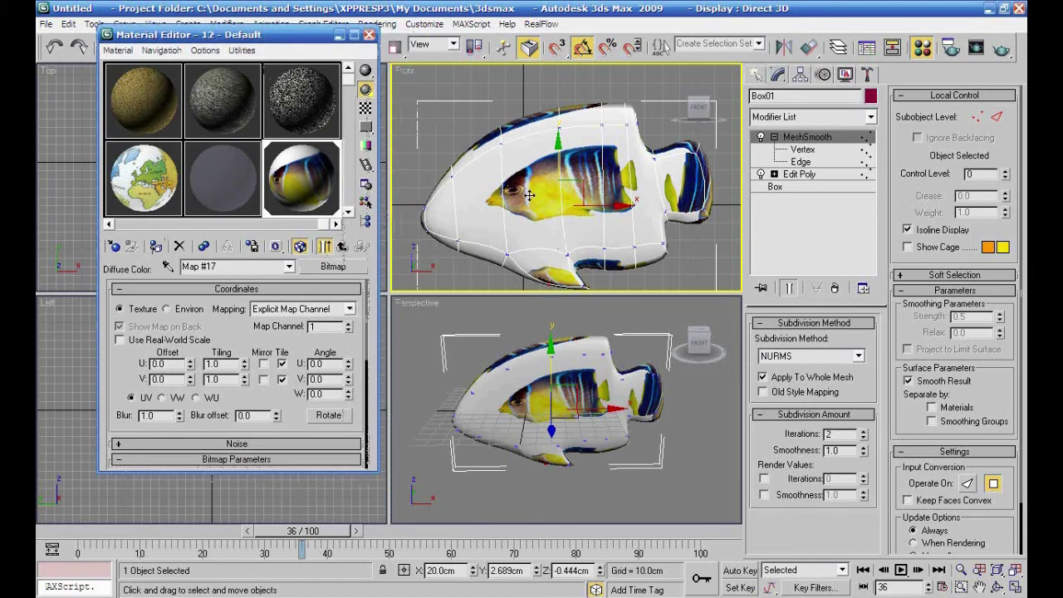
{"action": "mouse_move", "coordinate": [244, 364]}
{"action": "left_mouse_down"}
{"action": "mouse_move", "coordinate": [242, 338]}
{"action": "mouse_move", "coordinate": [243, 374]}
{"action": "left_mouse_up"}
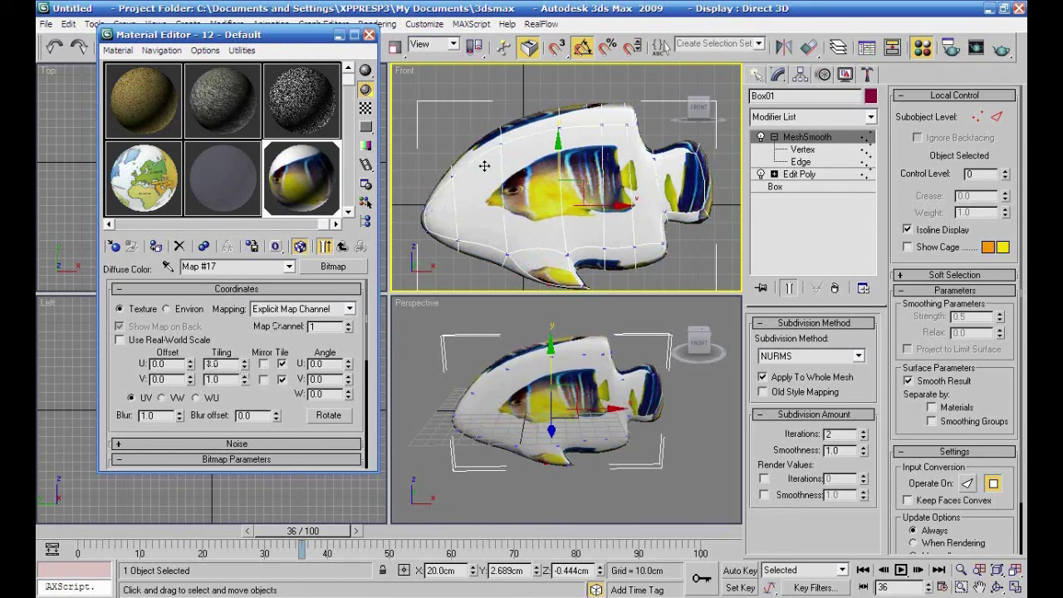
Add an Unwrap UVW modifier to the fish and close the Material Editor
{"action": "left_click", "coordinate": [870, 116]}
{"action": "left_click", "coordinate": [875, 291]}
{"action": "left_click", "coordinate": [873, 427]}
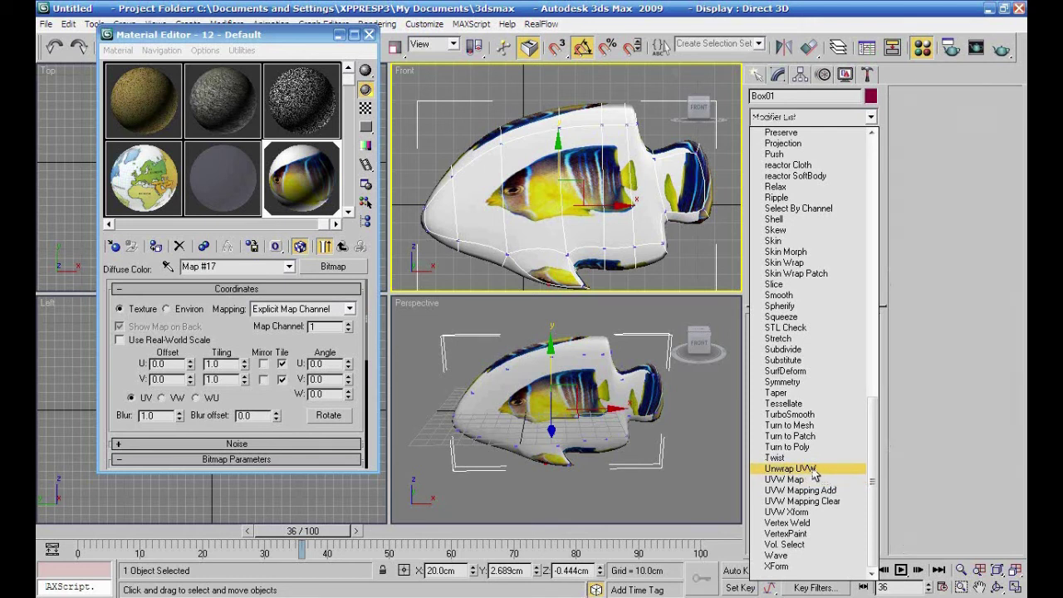
{"action": "left_click", "coordinate": [813, 469]}
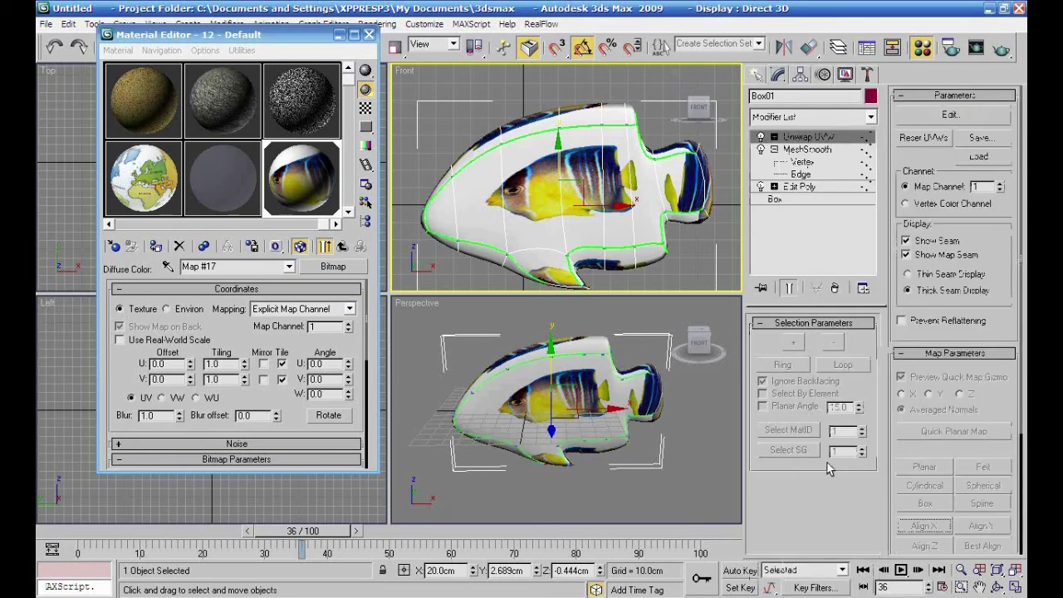
{"action": "left_click", "coordinate": [369, 34]}
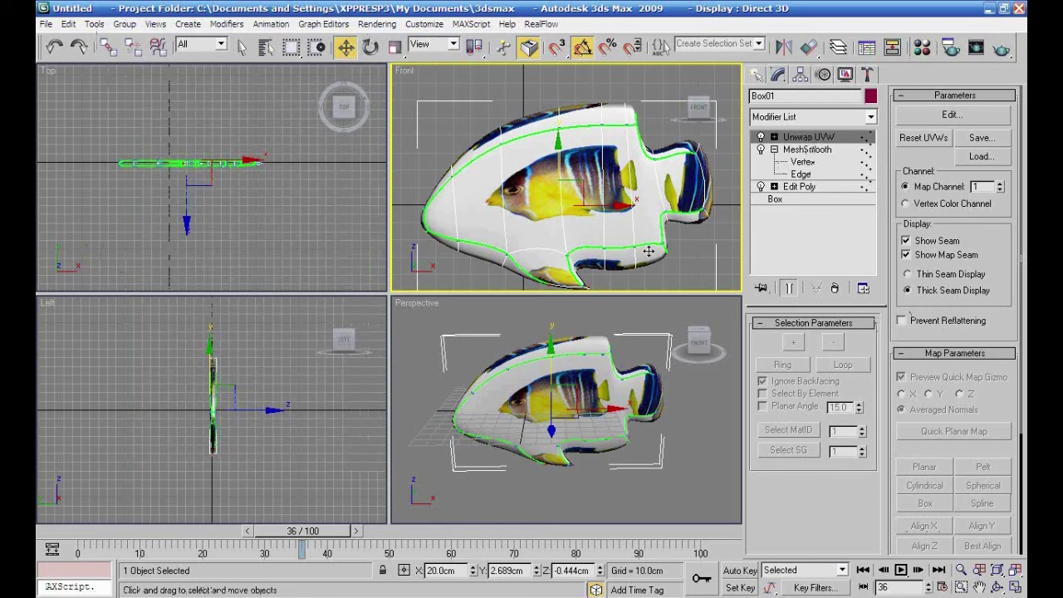
Select all faces of the fish in Unwrap UVW with Ignore Backfacing turned off
{"action": "middle_click_drag", "start_coordinate": [648, 250], "coordinate": [648, 234]}
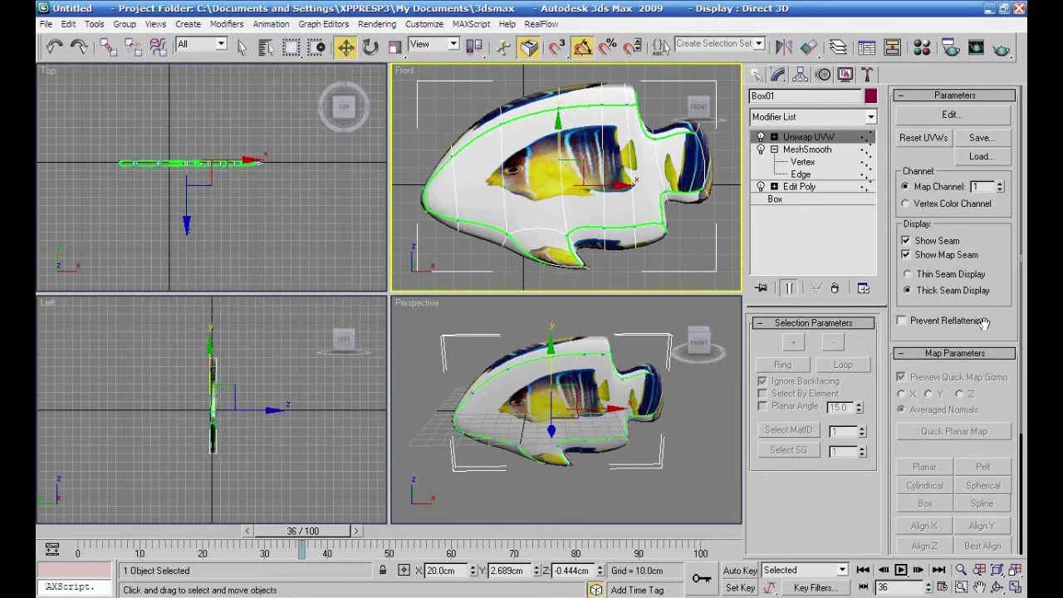
{"action": "left_click", "coordinate": [774, 137]}
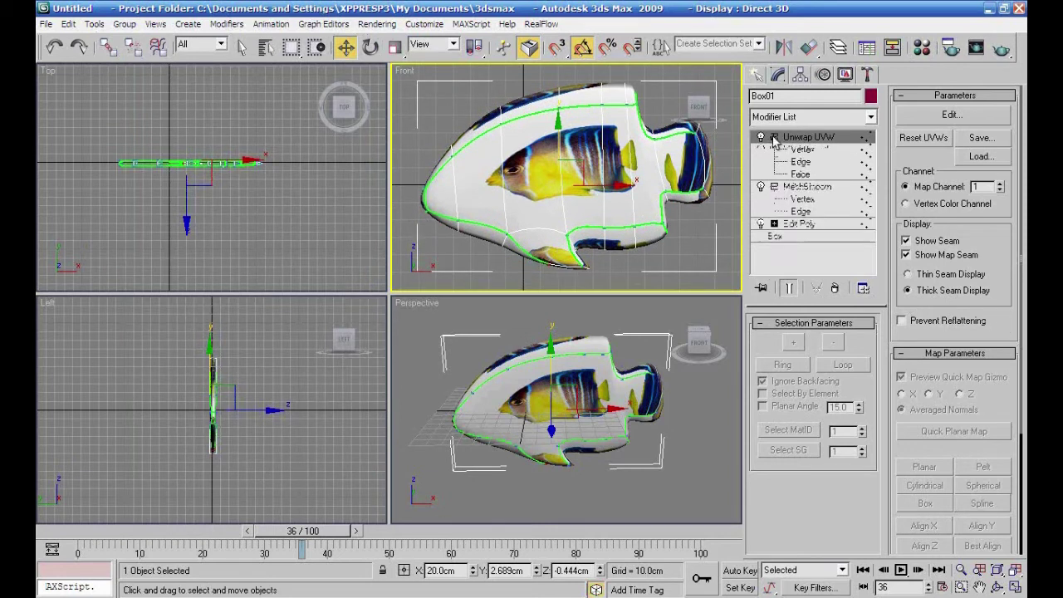
{"action": "left_click", "coordinate": [793, 175]}
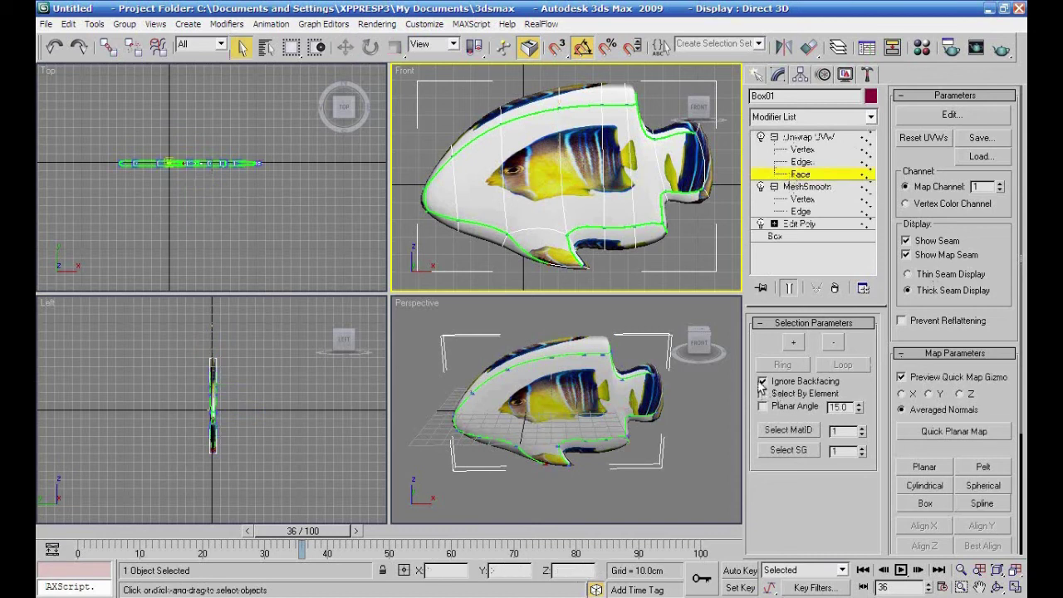
{"action": "scroll", "coordinate": [475, 213], "scroll_direction": "down", "scroll_amount": 3}
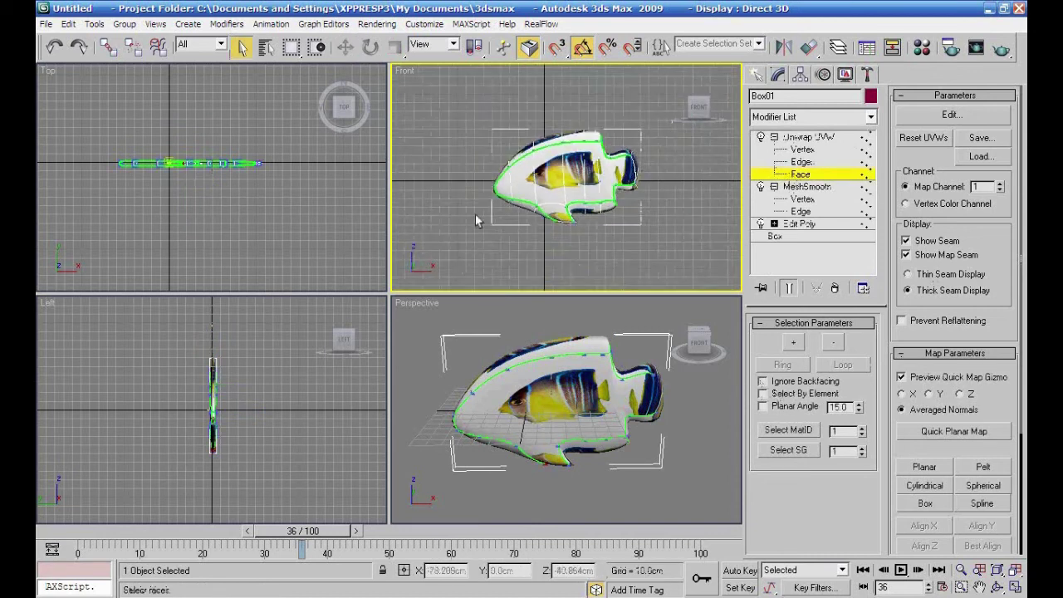
{"action": "left_click_drag", "start_coordinate": [505, 139], "coordinate": [681, 263]}
{"action": "right_click", "coordinate": [684, 481]}
{"action": "middle_click_drag", "start_coordinate": [617, 479], "coordinate": [667, 462], "text": "alt"}
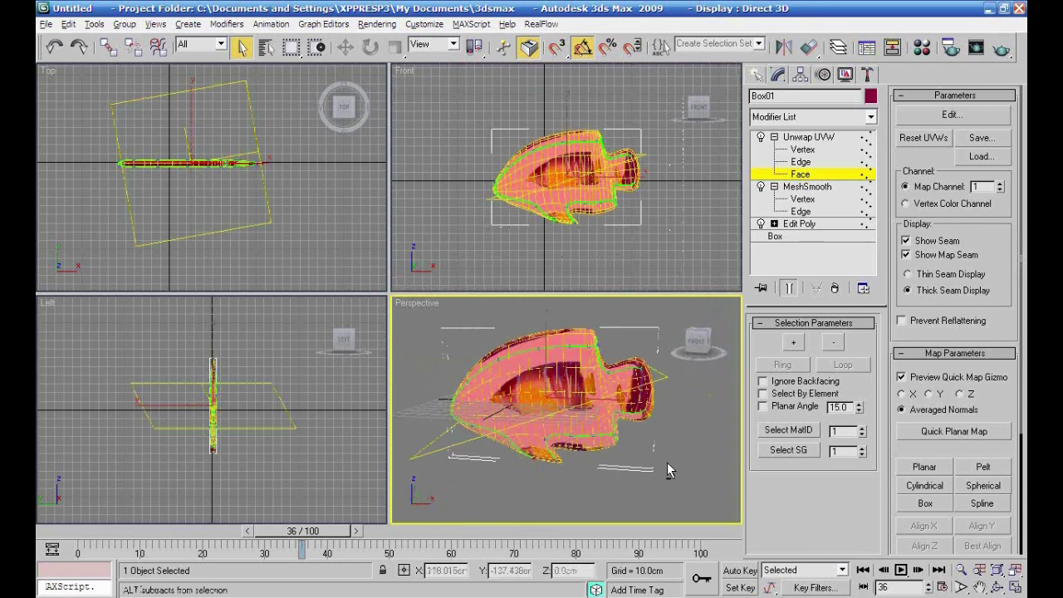
{"action": "scroll", "coordinate": [666, 462], "scroll_direction": "up", "scroll_amount": 3}
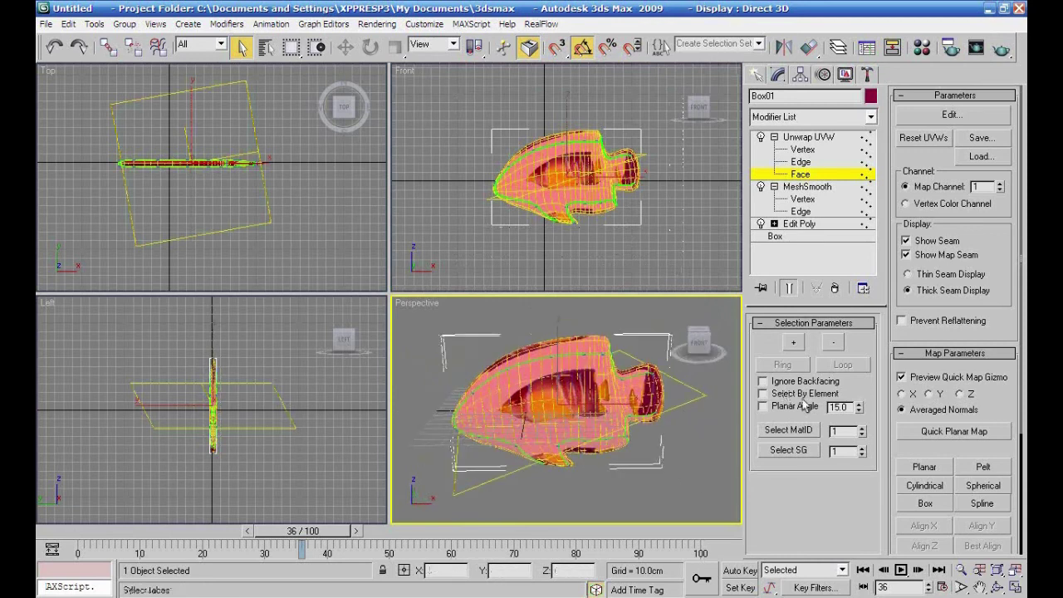
Apply planar mapping to the selected faces and rotate the mapping gizmo 90 degrees about X
{"action": "left_click", "coordinate": [928, 467]}
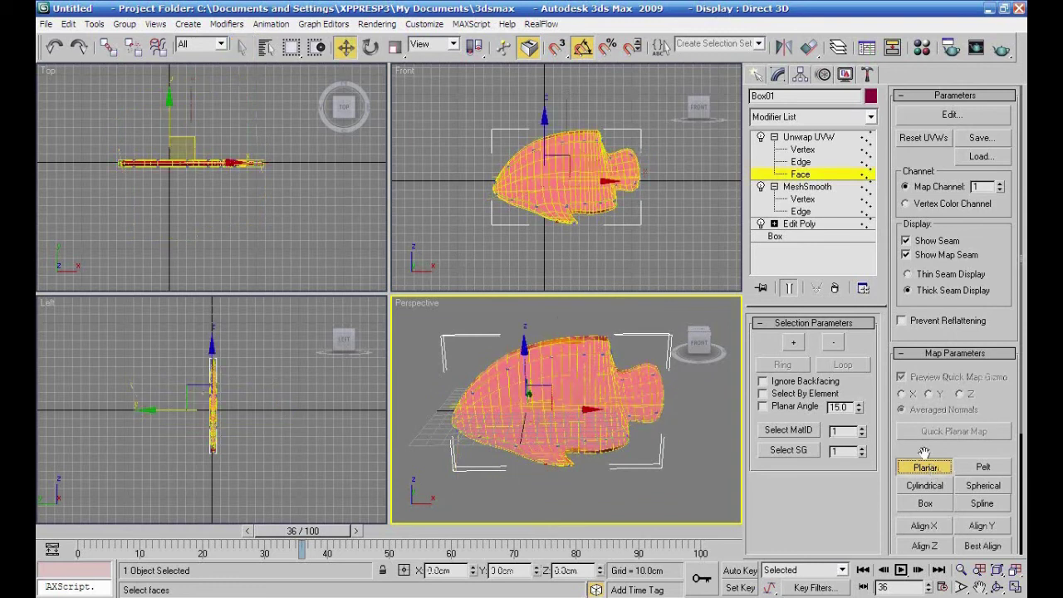
{"action": "right_click", "coordinate": [273, 404]}
{"action": "scroll", "coordinate": [270, 395], "scroll_direction": "up", "scroll_amount": 2}
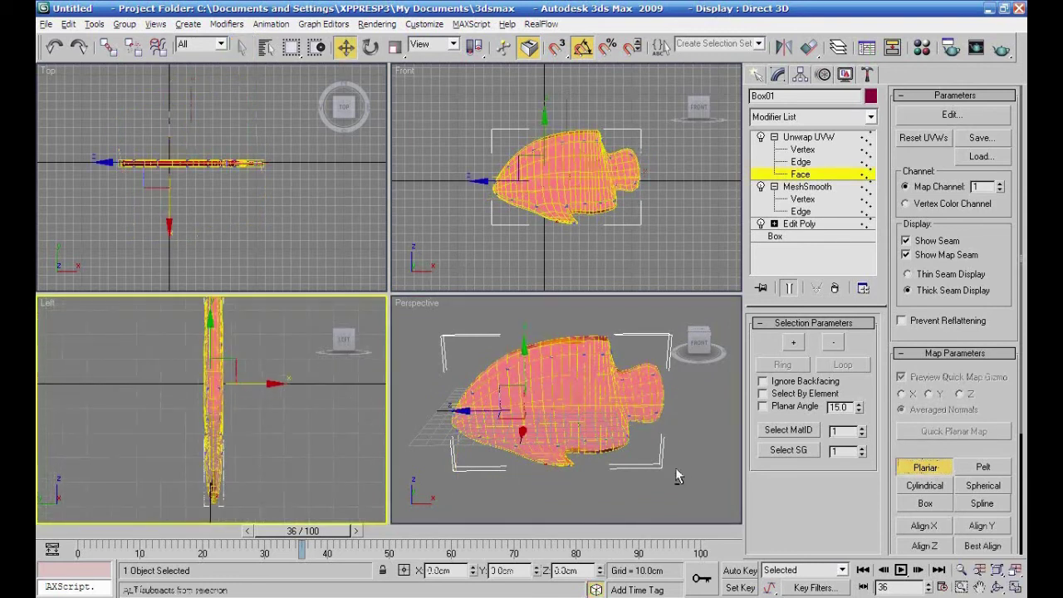
{"action": "middle_click_drag", "start_coordinate": [598, 462], "coordinate": [563, 396], "text": "alt"}
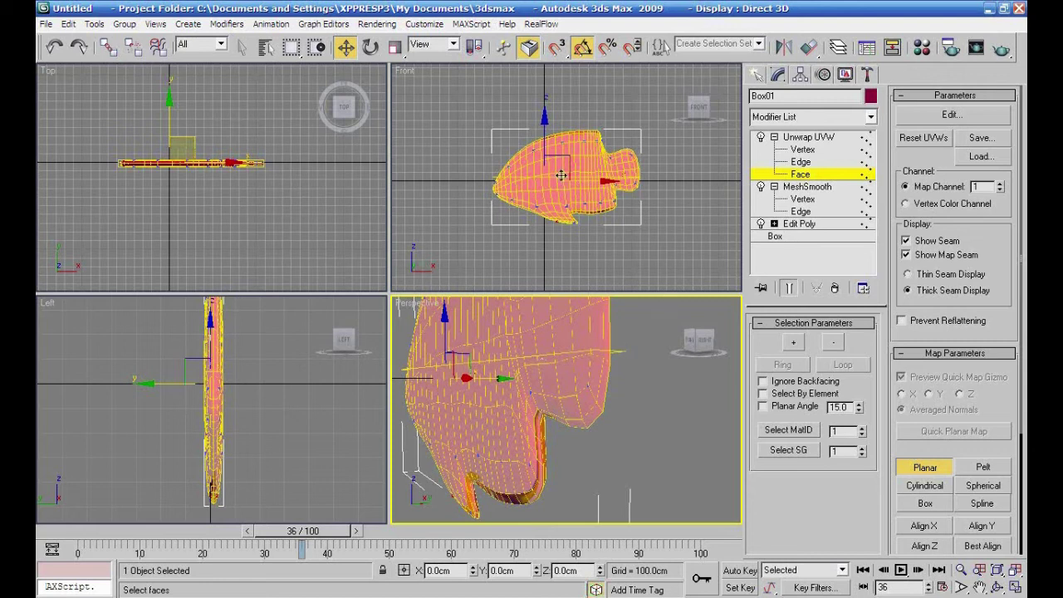
{"action": "left_click", "coordinate": [370, 48]}
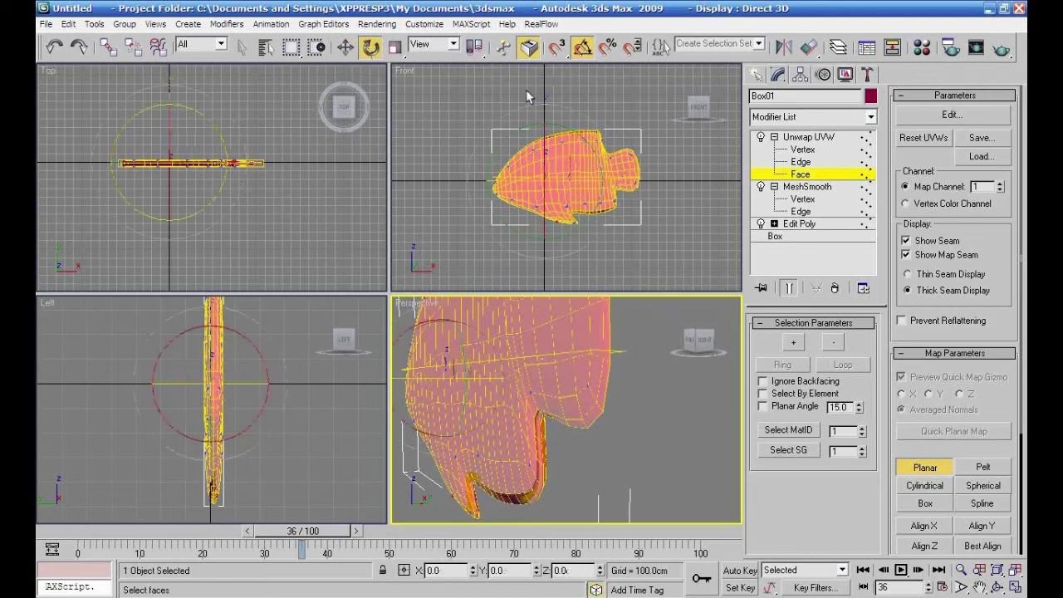
{"action": "right_click", "coordinate": [641, 223]}
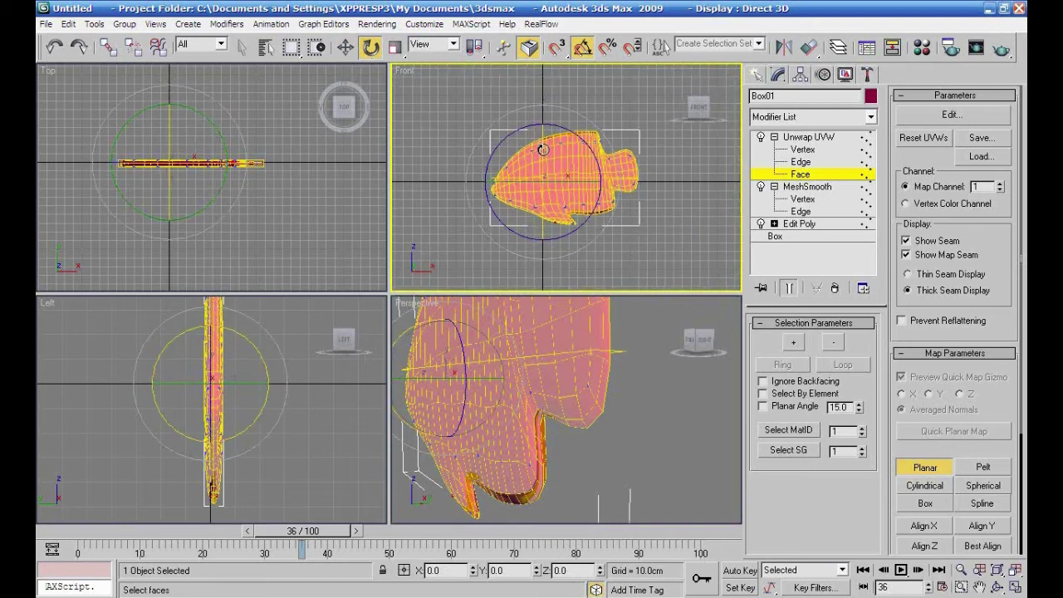
{"action": "left_click_drag", "start_coordinate": [541, 162], "coordinate": [540, 221]}
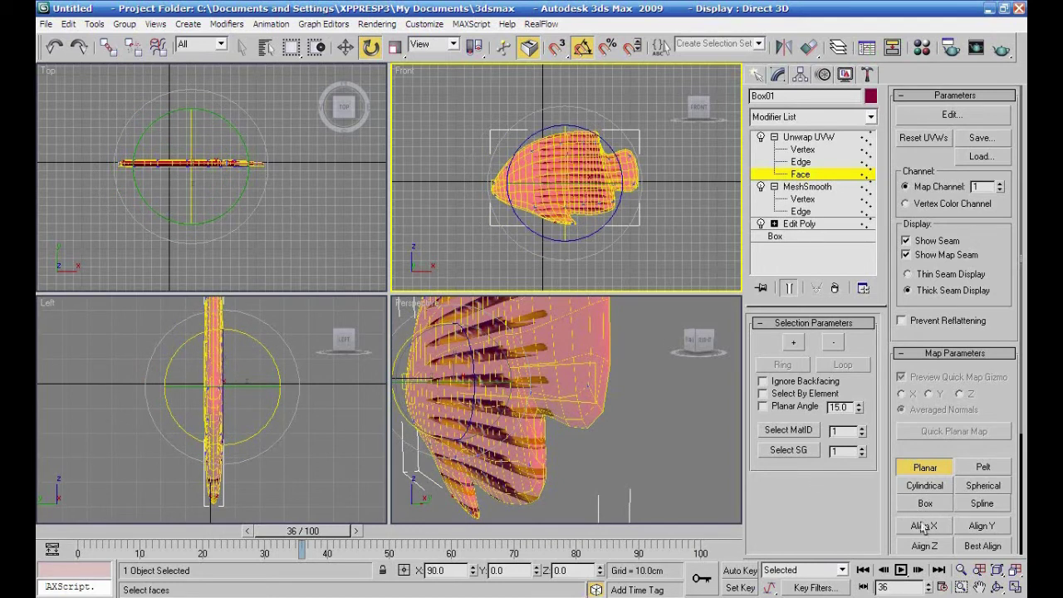
{"action": "right_click", "coordinate": [655, 518]}
{"action": "middle_click_drag", "start_coordinate": [656, 511], "coordinate": [635, 481]}
{"action": "scroll", "coordinate": [934, 477], "scroll_direction": "down", "scroll_amount": 4}
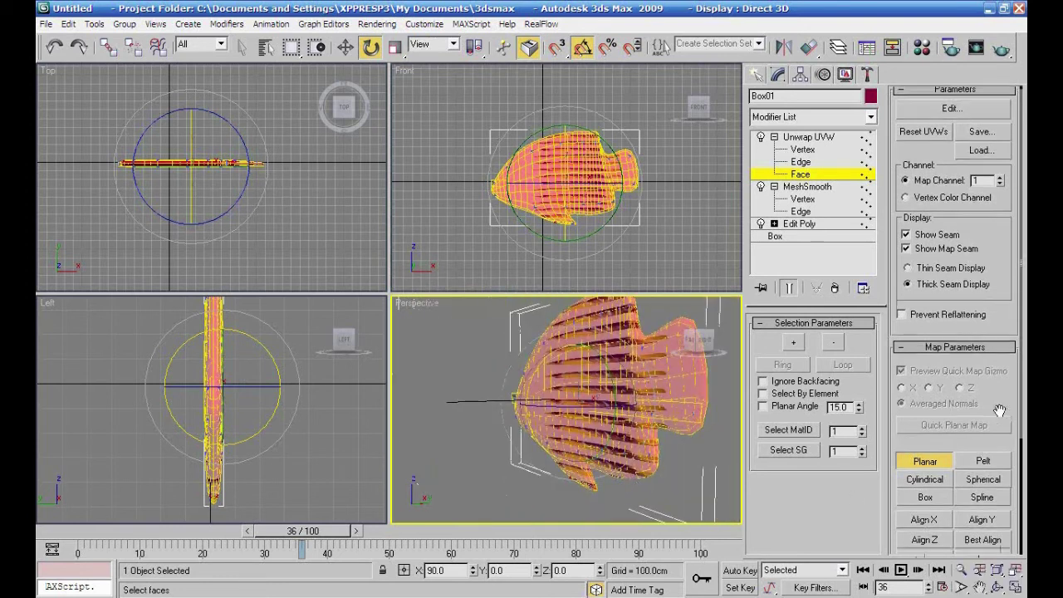
Fit the planar mapping gizmo to the fish's selected faces
{"action": "left_click", "coordinate": [927, 470]}
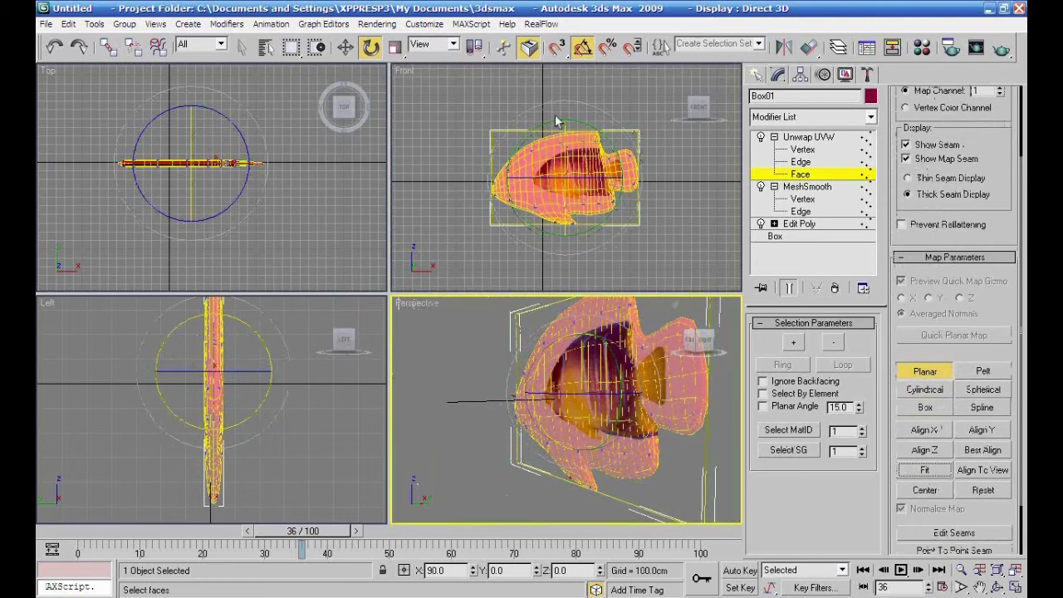
{"action": "left_click", "coordinate": [345, 47]}
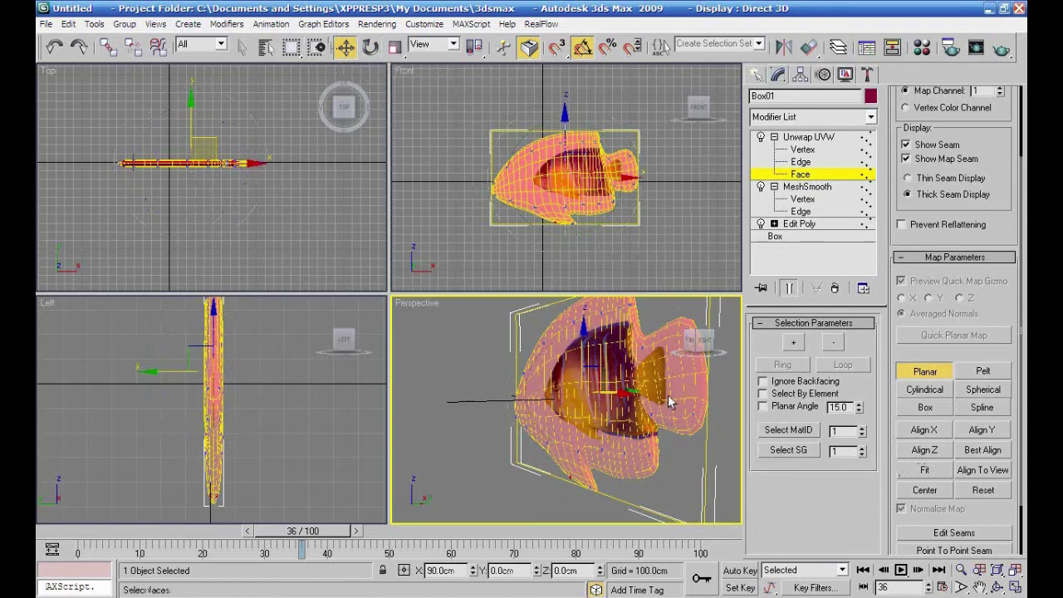
{"action": "middle_click_drag", "start_coordinate": [614, 445], "coordinate": [743, 442], "text": "alt"}
Open the UV editor for the fish and show Map #17 (fish texture02.jpg) as its background
{"action": "left_click_drag", "start_coordinate": [1003, 195], "coordinate": [996, 317]}
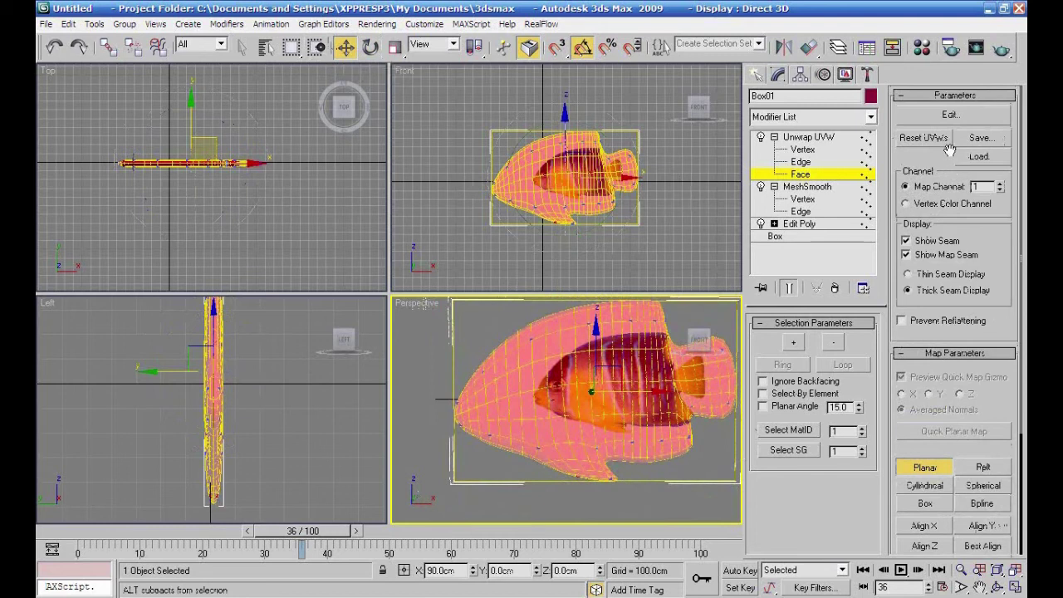
{"action": "left_click", "coordinate": [949, 114]}
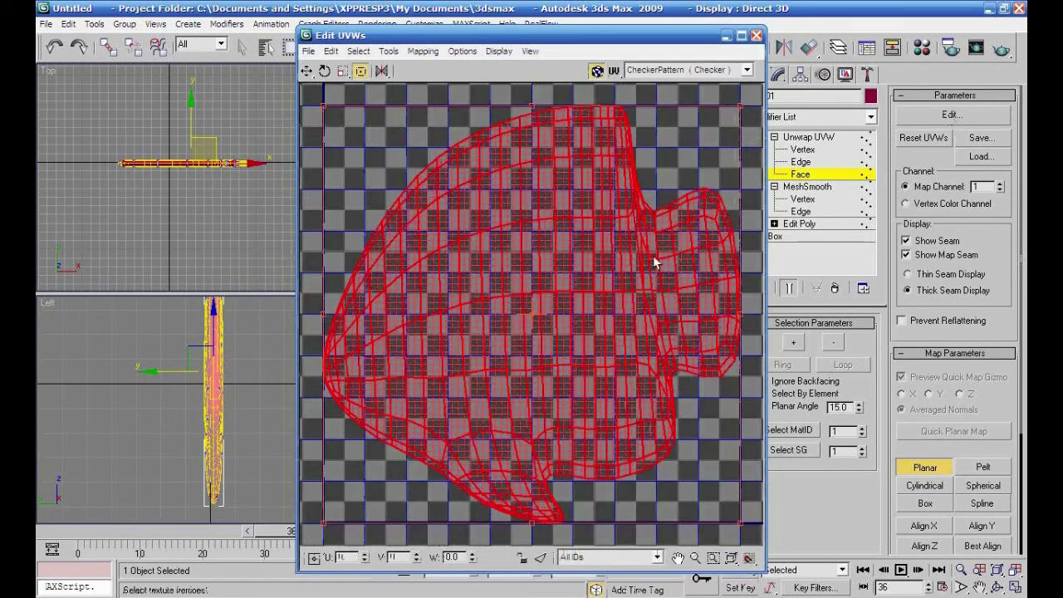
{"action": "left_click_drag", "start_coordinate": [589, 40], "coordinate": [391, 38]}
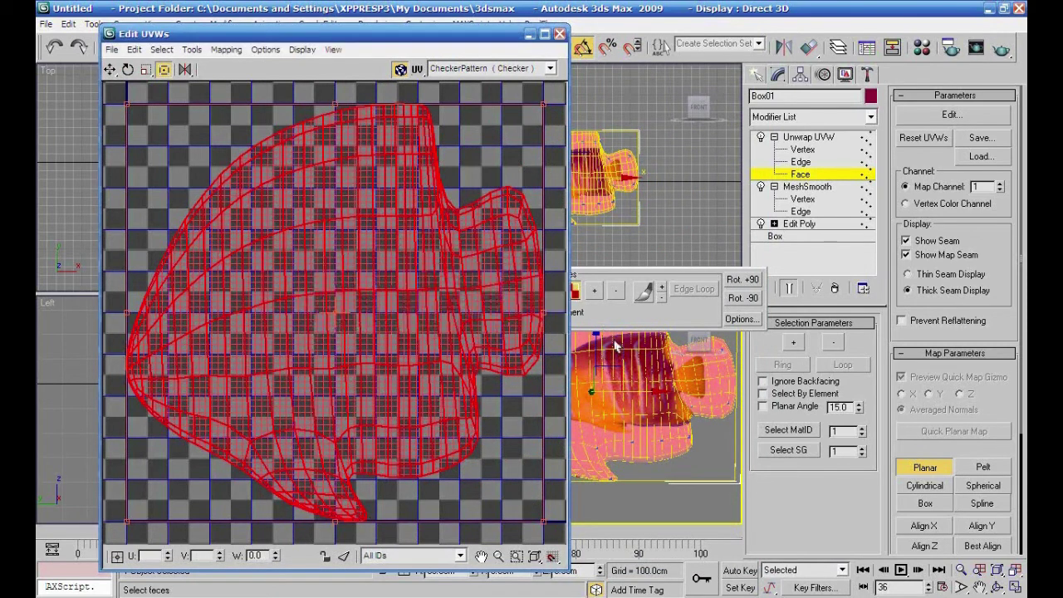
{"action": "left_click_drag", "start_coordinate": [371, 34], "coordinate": [344, 42]}
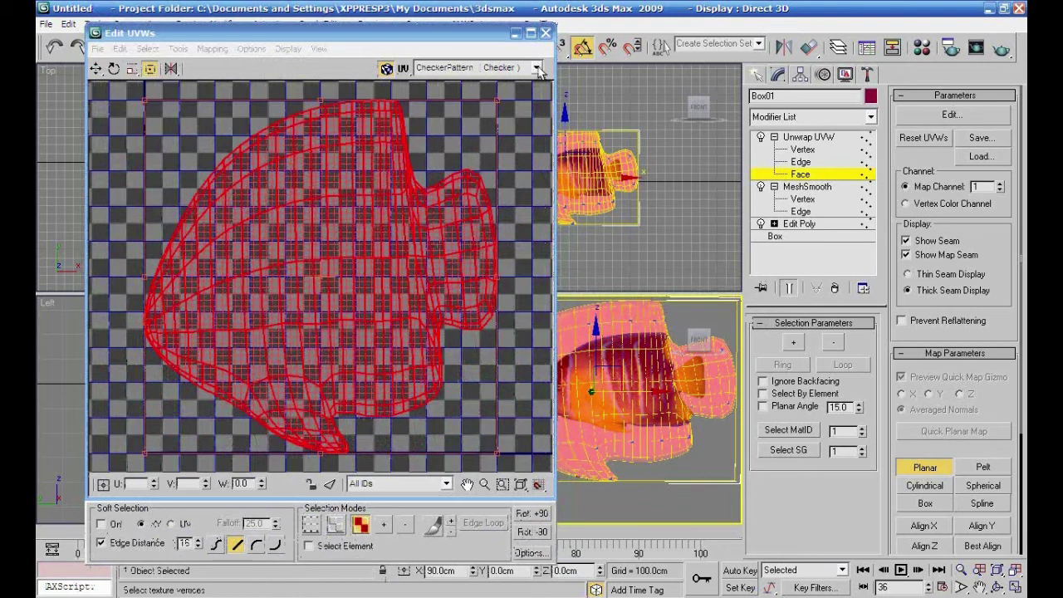
{"action": "left_click", "coordinate": [537, 68]}
{"action": "left_click", "coordinate": [530, 95]}
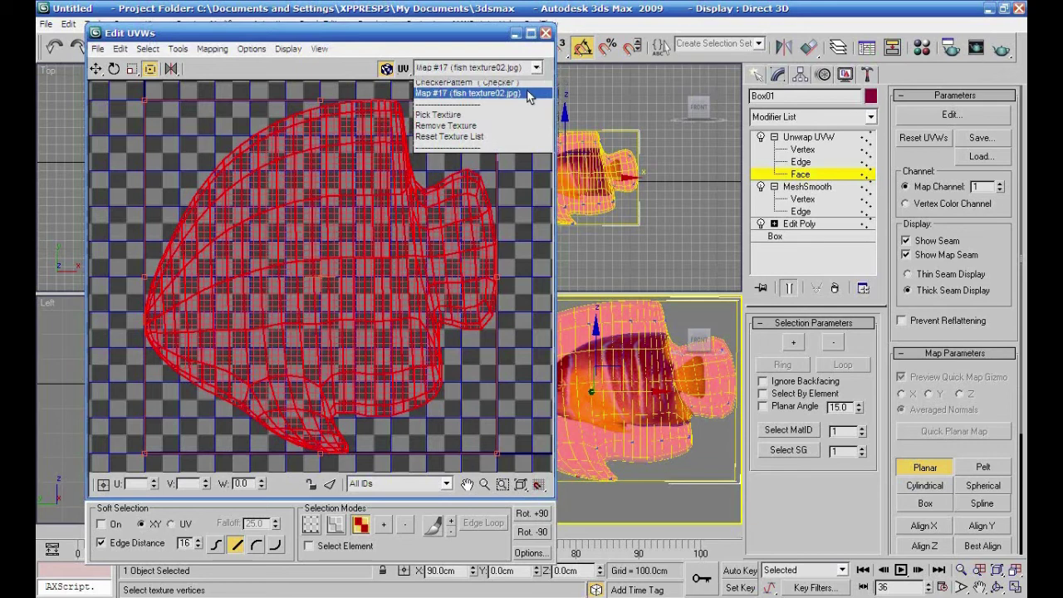
{"action": "left_click", "coordinate": [528, 94]}
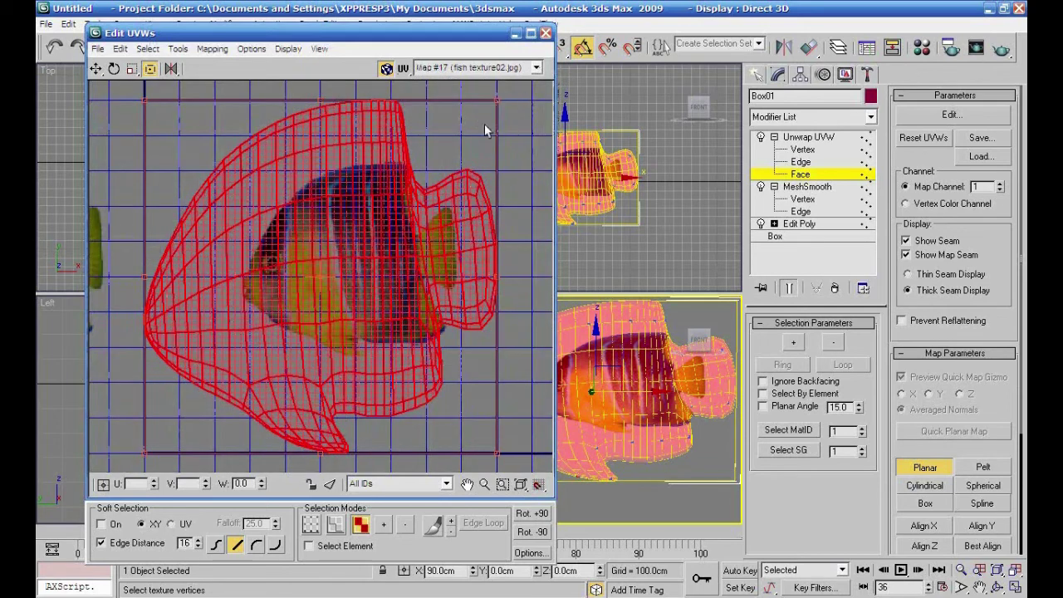
Select all of the fish's texture vertices and scale them down to roughly the size of one fish image
{"action": "scroll", "coordinate": [434, 235], "scroll_direction": "down", "scroll_amount": 2}
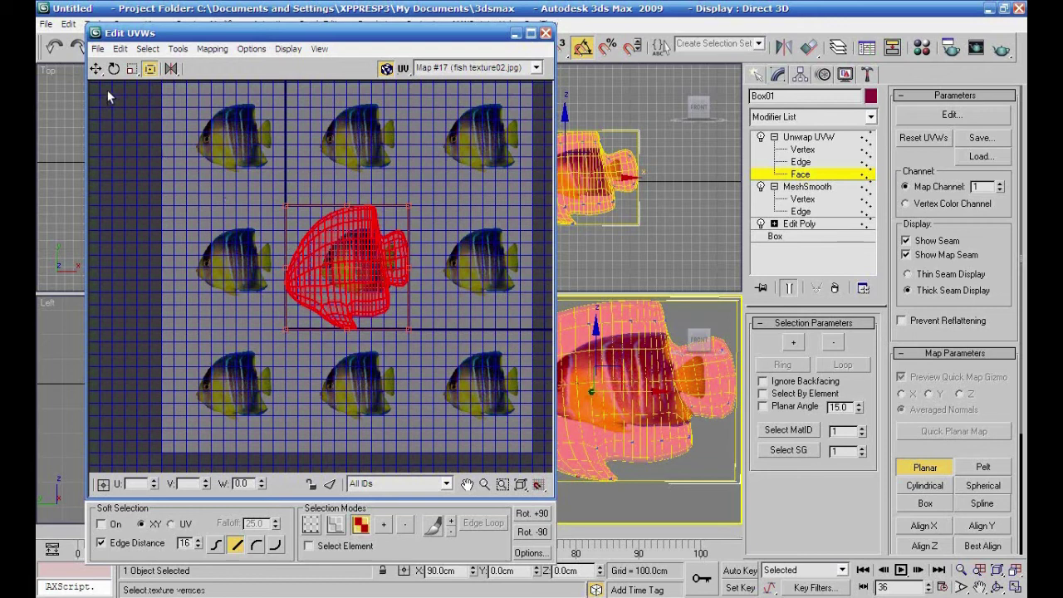
{"action": "left_click", "coordinate": [130, 69]}
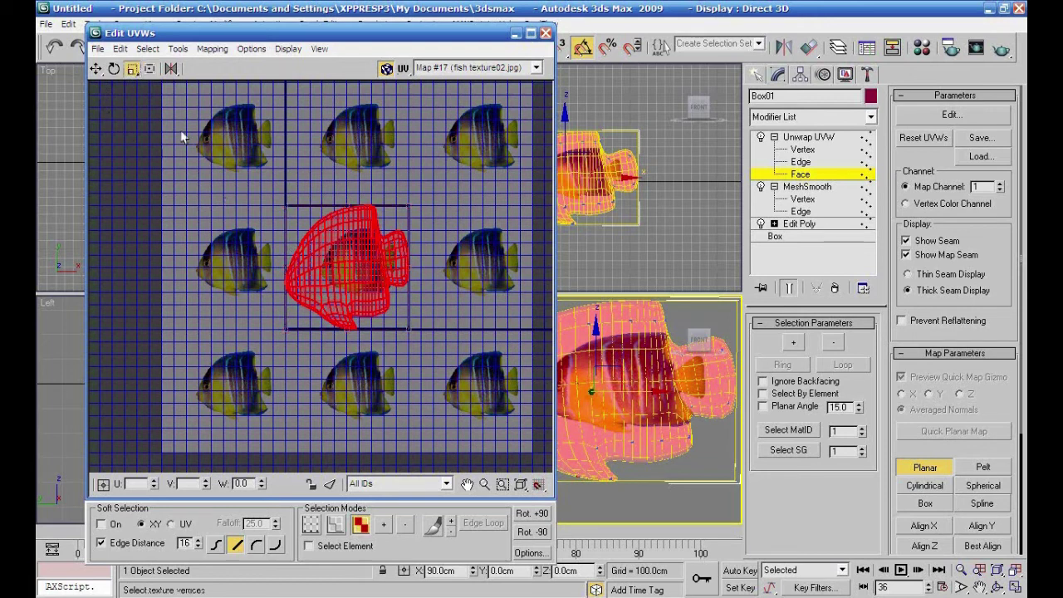
{"action": "left_click", "coordinate": [802, 149]}
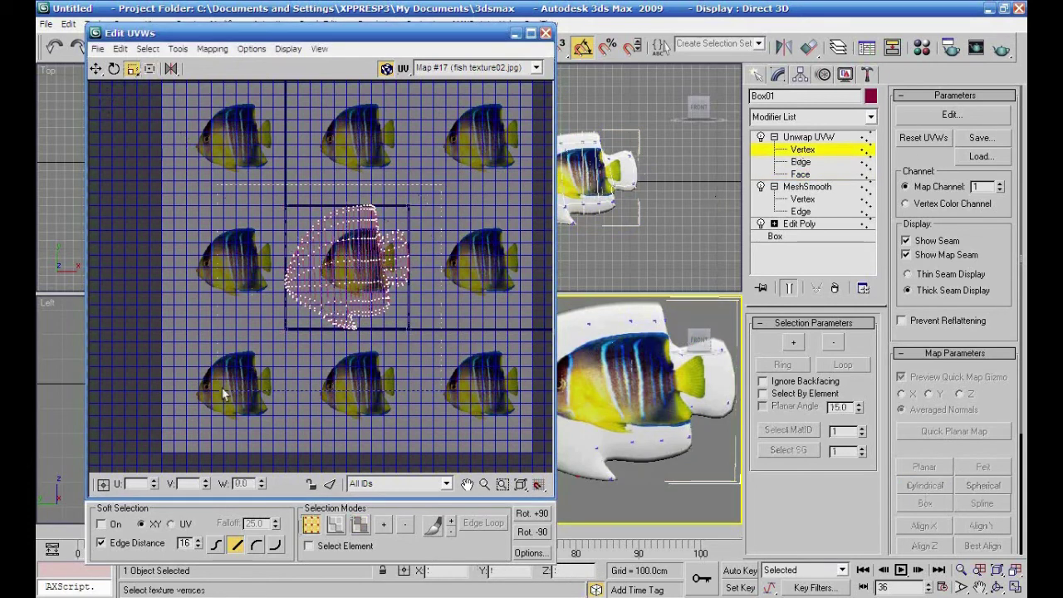
{"action": "key", "text": "ctrl+a"}
{"action": "left_click_drag", "start_coordinate": [333, 240], "coordinate": [360, 304]}
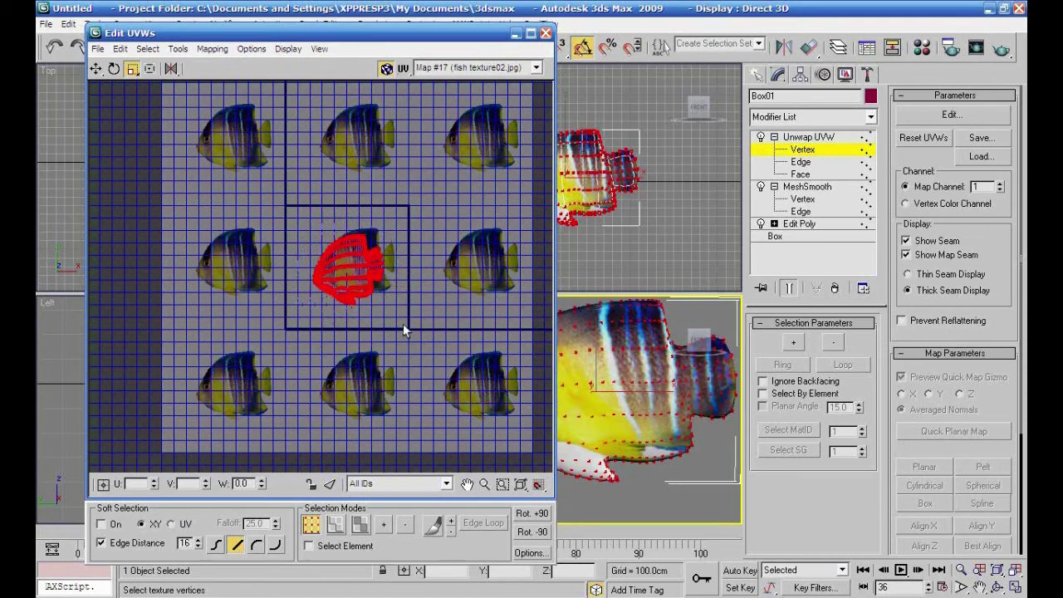
Move the scaled UV vertices over the fish image so that body and tail roughly line up
{"action": "scroll", "coordinate": [412, 328], "scroll_direction": "up", "scroll_amount": 5}
{"action": "middle_click_drag", "start_coordinate": [474, 331], "coordinate": [401, 384]}
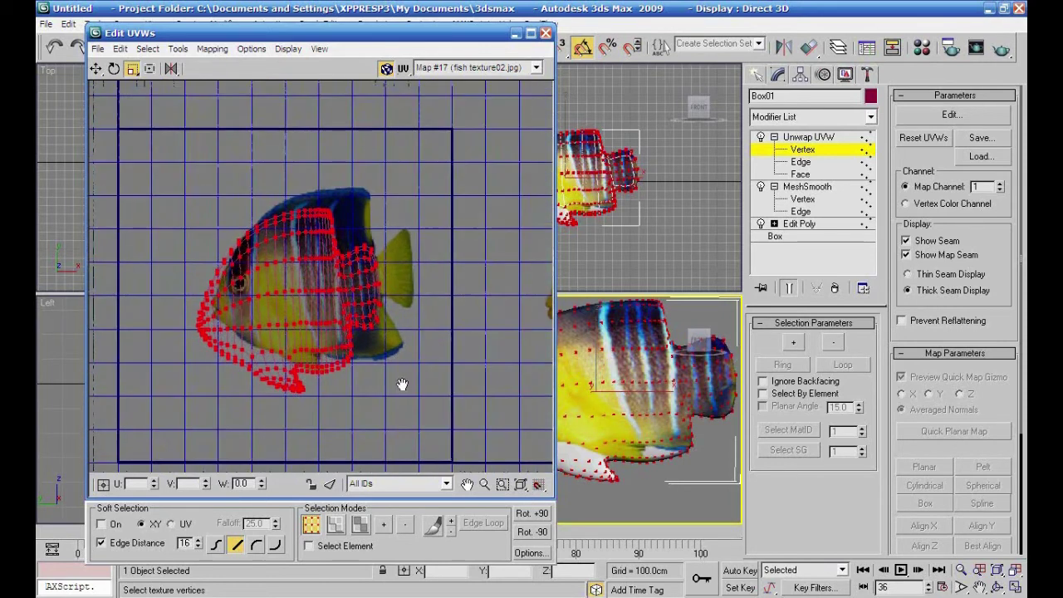
{"action": "left_click", "coordinate": [96, 68]}
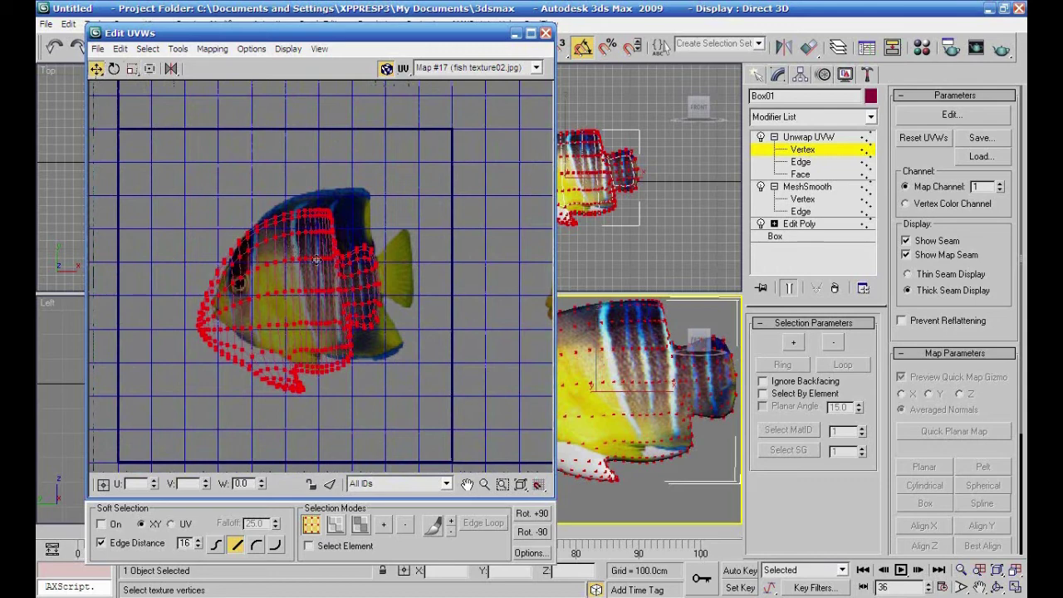
{"action": "left_click_drag", "start_coordinate": [318, 264], "coordinate": [337, 246]}
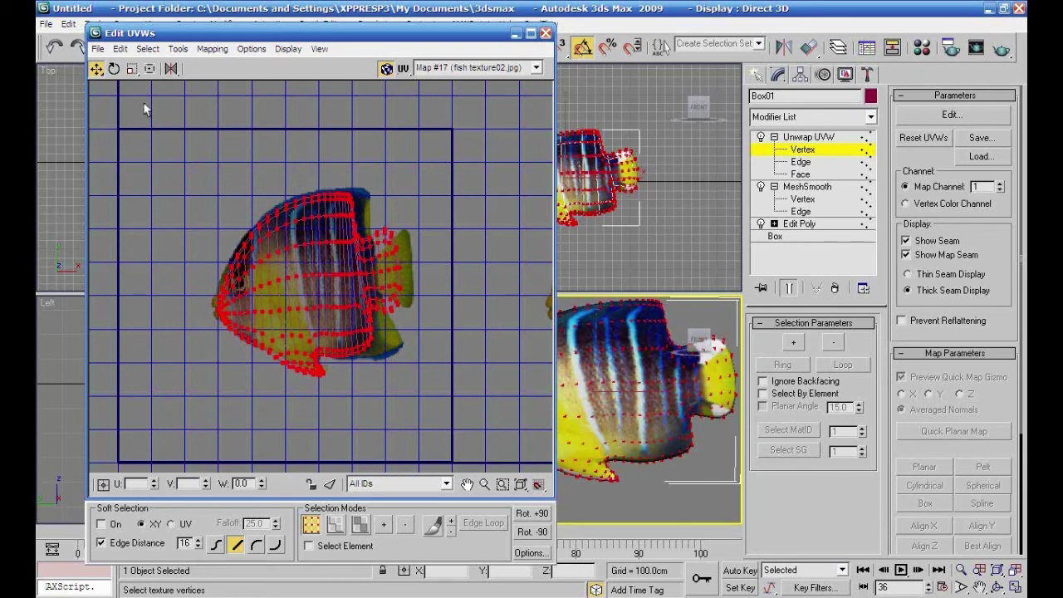
Refine the UV layout by stretching it in freeform mode and nudging it to match the fish image's outline and tail
{"action": "left_click", "coordinate": [149, 68]}
{"action": "left_click_drag", "start_coordinate": [402, 195], "coordinate": [418, 194]}
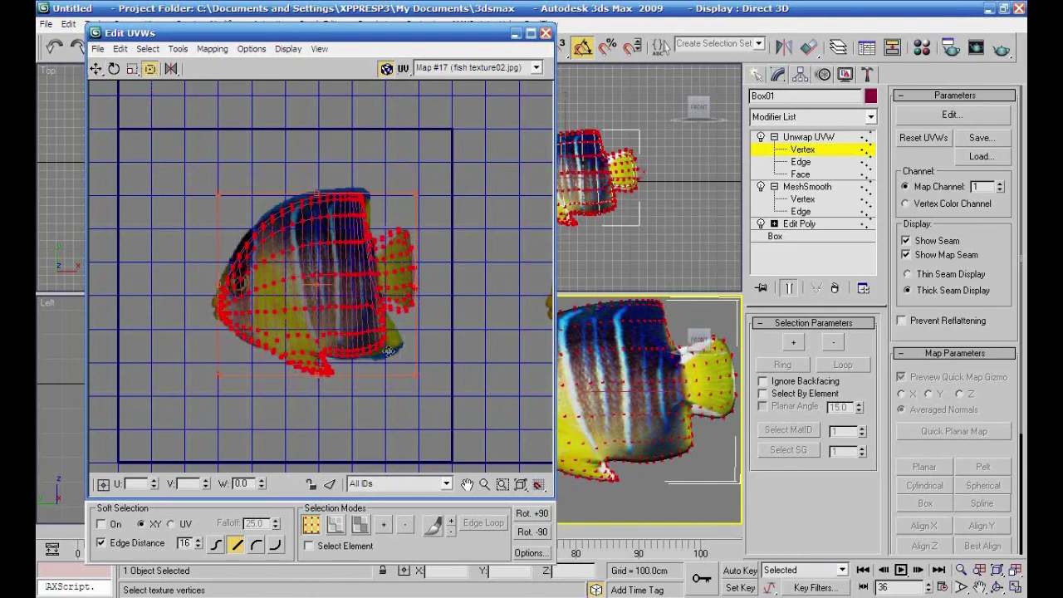
{"action": "mouse_move", "coordinate": [419, 374]}
{"action": "left_mouse_down"}
{"action": "mouse_move", "coordinate": [403, 363]}
{"action": "mouse_move", "coordinate": [416, 369]}
{"action": "left_mouse_up"}
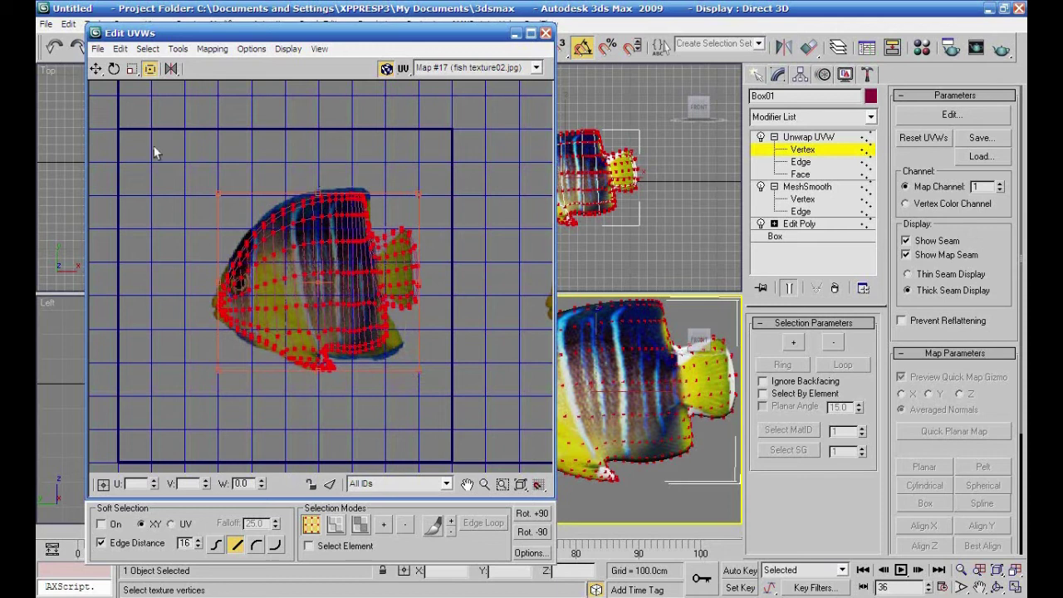
{"action": "left_click", "coordinate": [96, 70]}
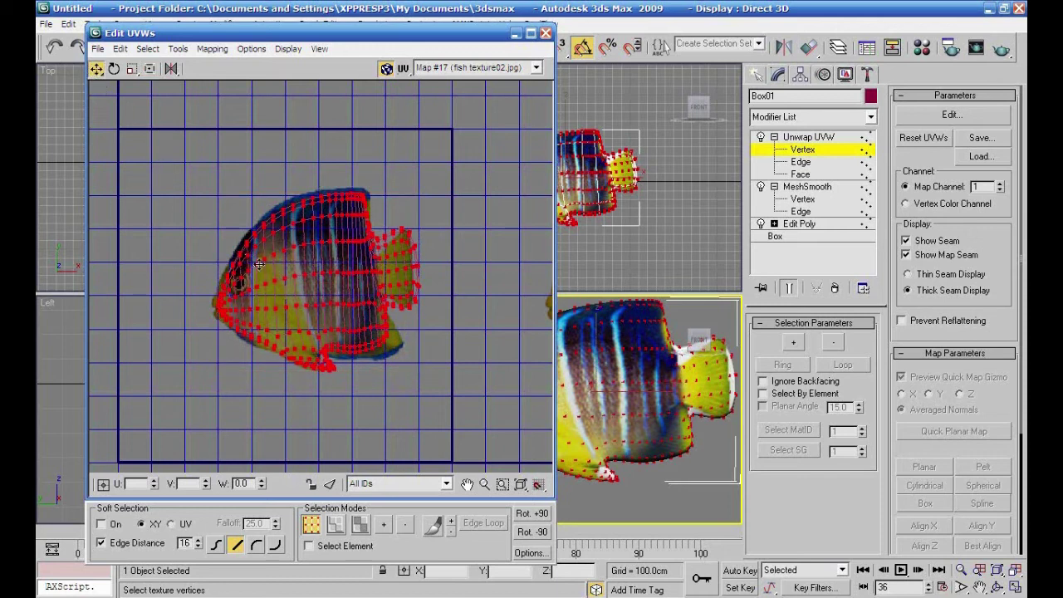
{"action": "left_click_drag", "start_coordinate": [258, 263], "coordinate": [254, 265]}
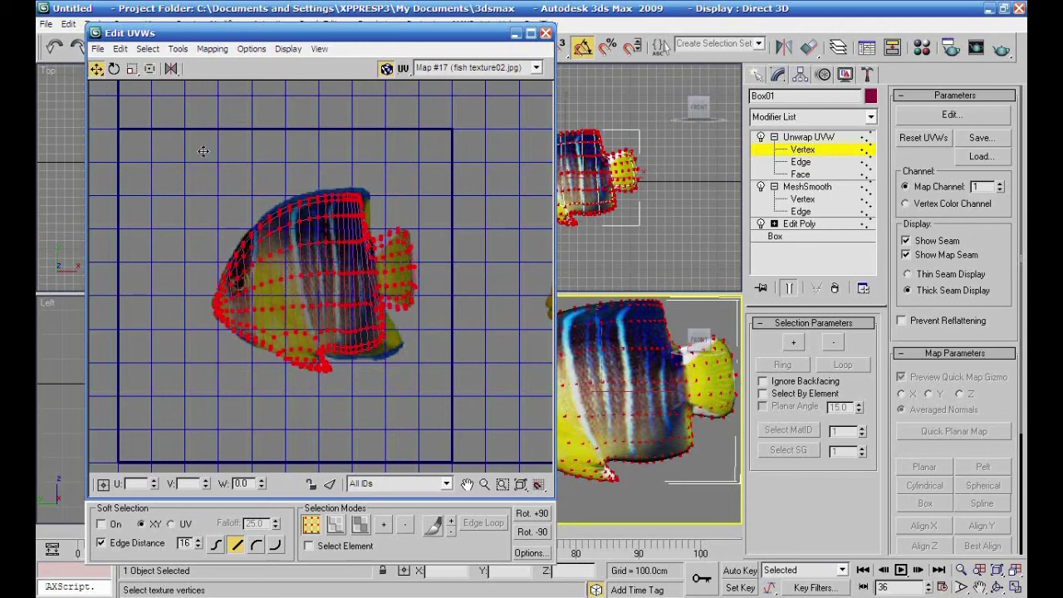
{"action": "left_click", "coordinate": [147, 71]}
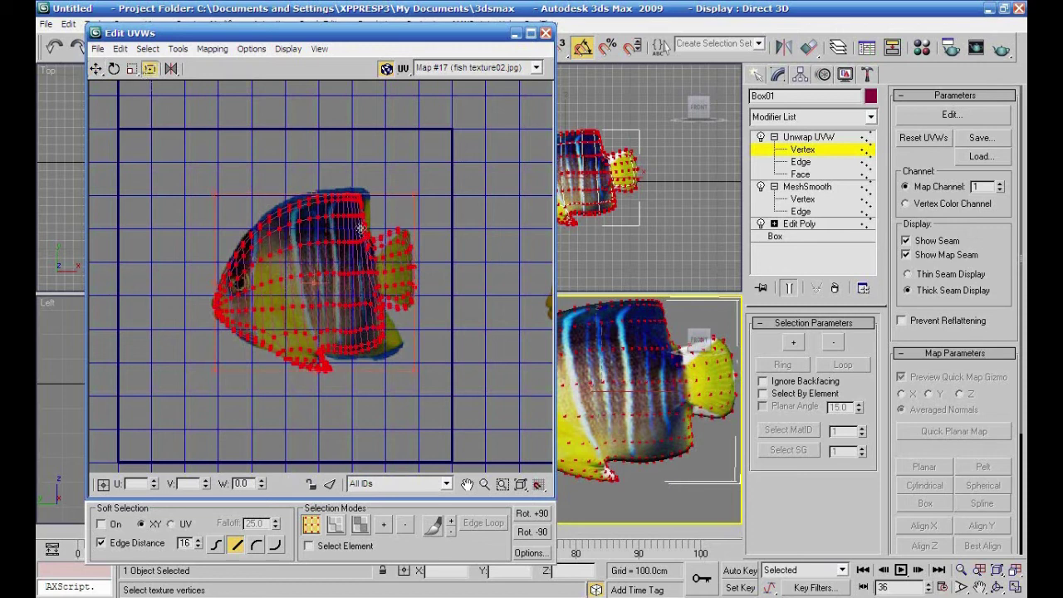
{"action": "left_click_drag", "start_coordinate": [417, 195], "coordinate": [420, 192]}
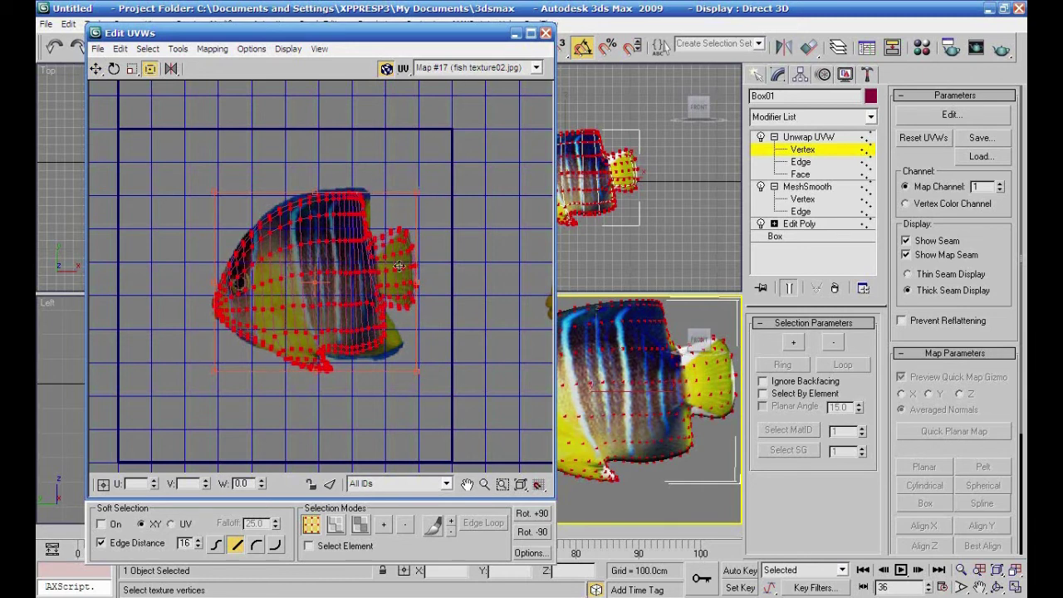
Turn on soft selection and move the UV vertices at the upper tail joint and dorsal fin's rear tip onto the texture
{"action": "scroll", "coordinate": [433, 293], "scroll_direction": "up", "scroll_amount": 3}
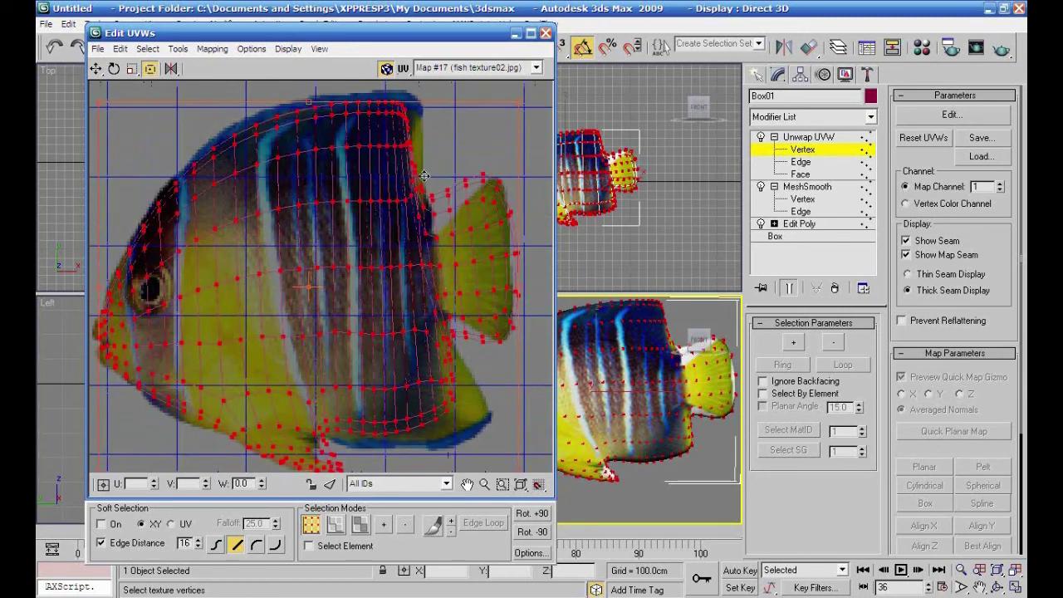
{"action": "left_click", "coordinate": [96, 69]}
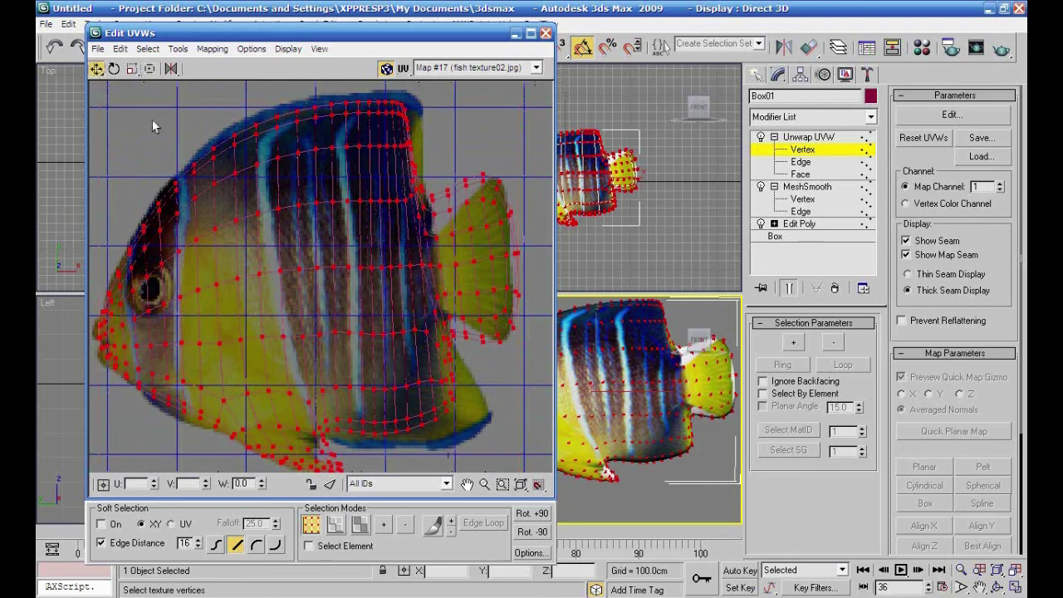
{"action": "left_click", "coordinate": [101, 525]}
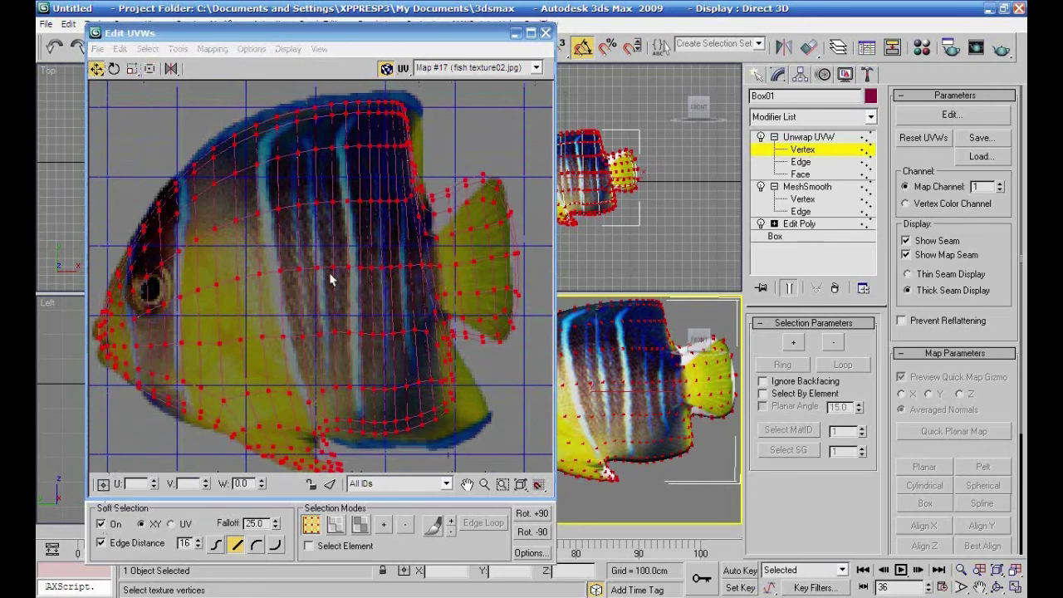
{"action": "left_click", "coordinate": [432, 202]}
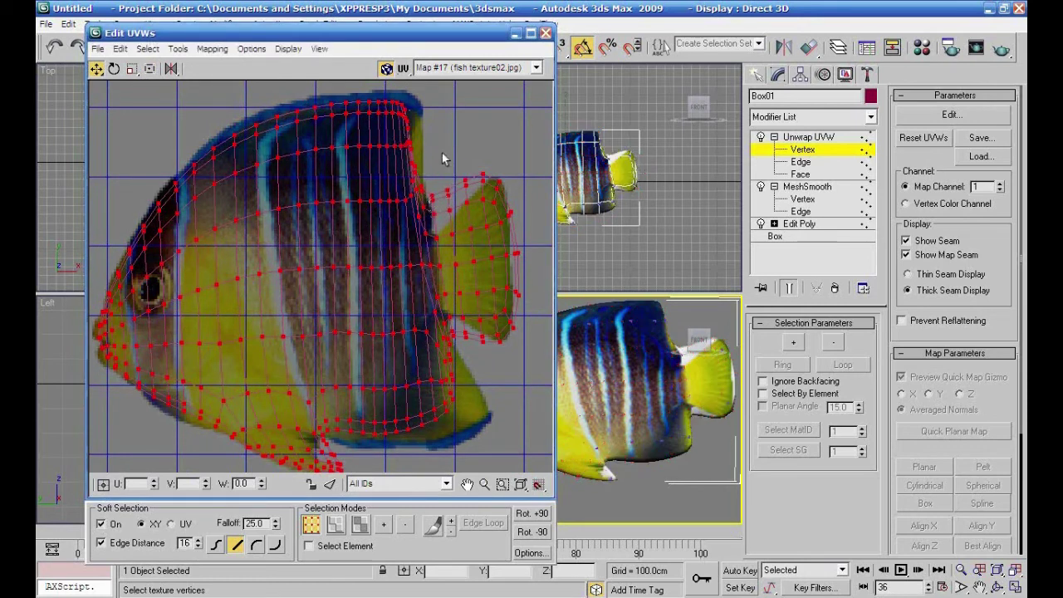
{"action": "left_click", "coordinate": [433, 202]}
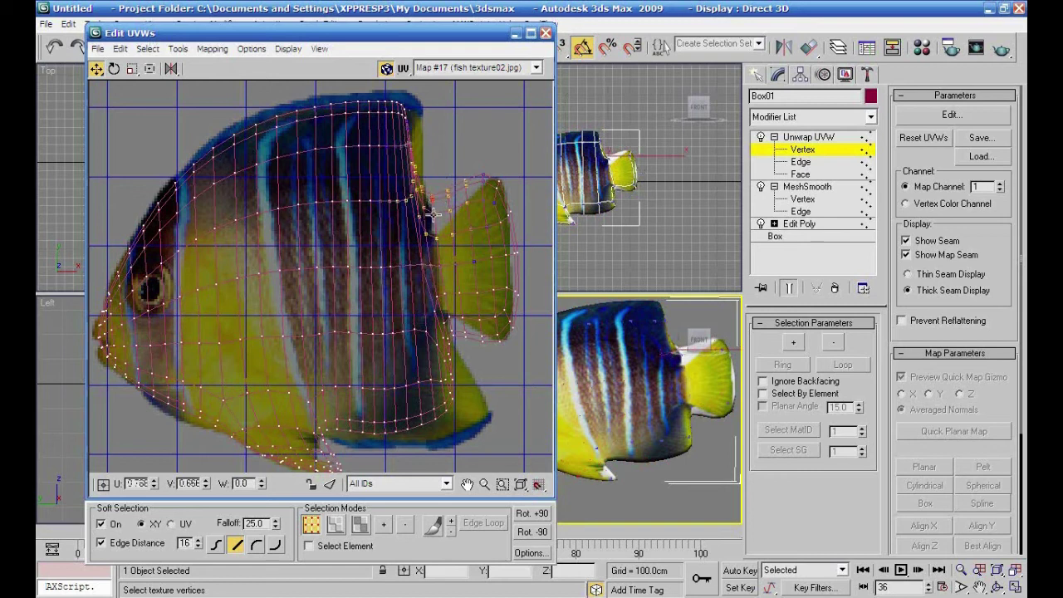
{"action": "left_click_drag", "start_coordinate": [433, 202], "coordinate": [436, 241]}
{"action": "left_click", "coordinate": [404, 118]}
{"action": "left_click_drag", "start_coordinate": [406, 119], "coordinate": [417, 116]}
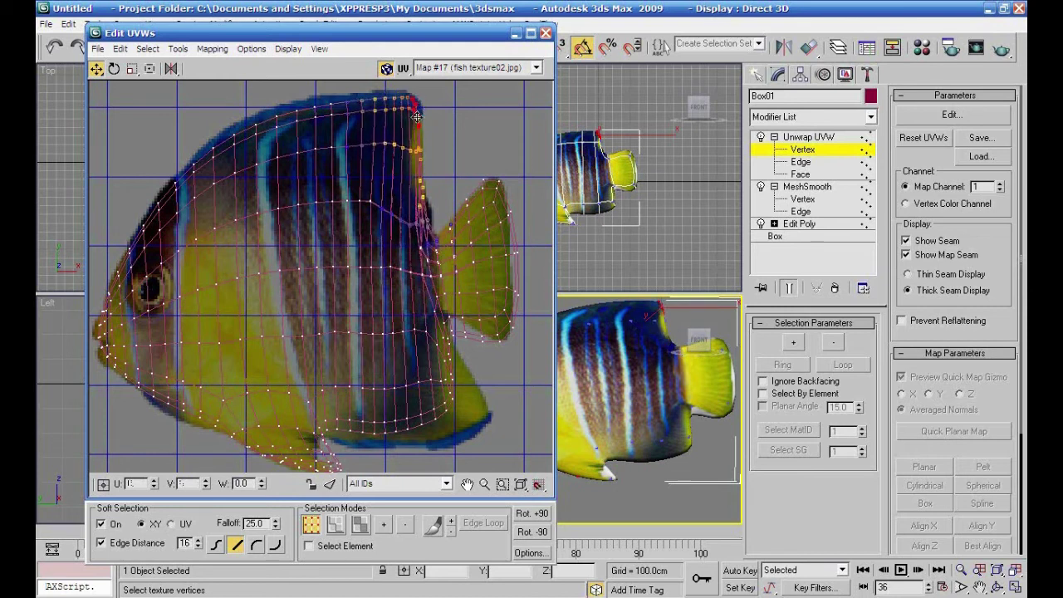
Move the UV vertices at the lower tail joint and the lower rear fin's tip onto the matching texture edges
{"action": "left_click", "coordinate": [453, 334]}
{"action": "left_click_drag", "start_coordinate": [457, 333], "coordinate": [445, 308]}
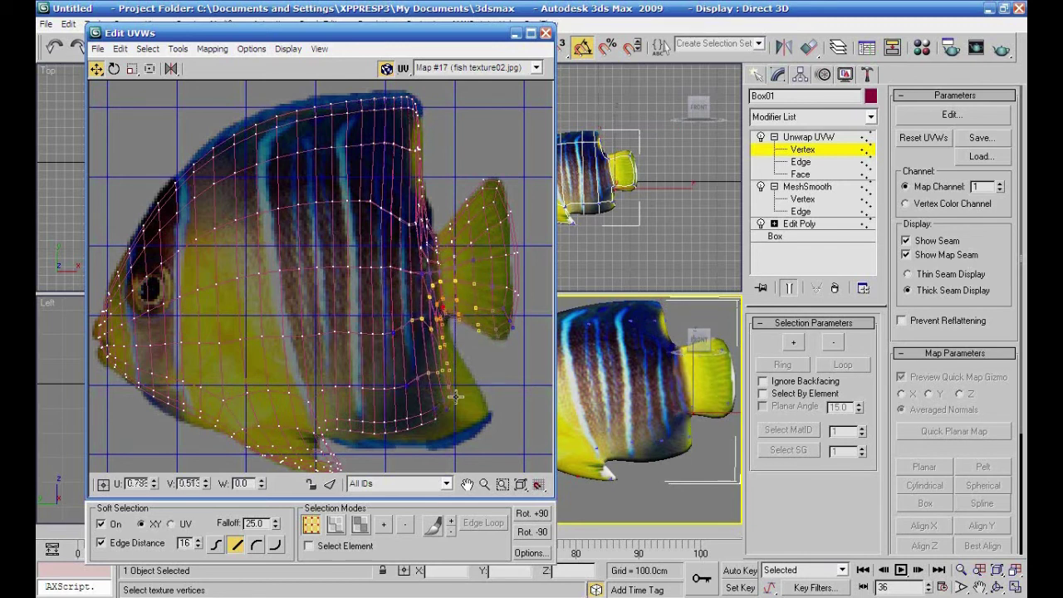
{"action": "left_click_drag", "start_coordinate": [448, 417], "coordinate": [474, 427]}
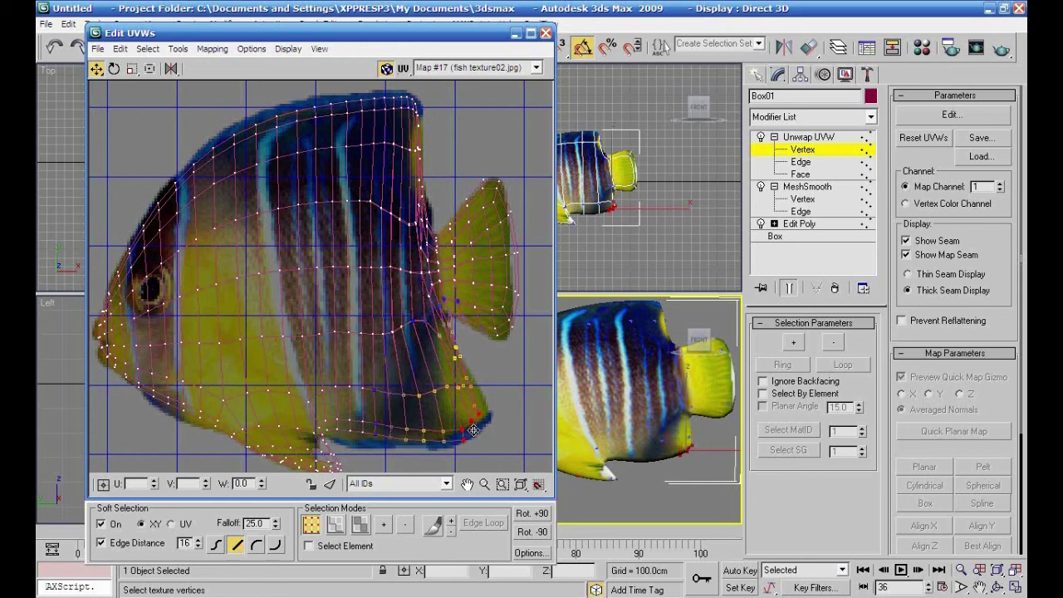
Shift the UV vertices at the rear of the belly fin onto the fin in the texture, then deselect them
{"action": "middle_click_drag", "start_coordinate": [495, 418], "coordinate": [498, 335]}
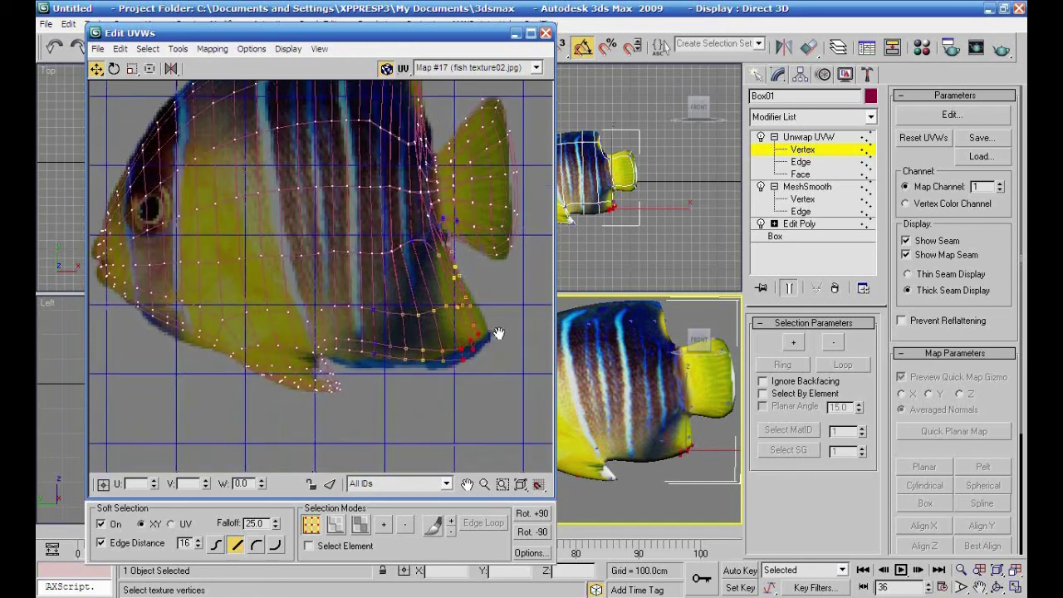
{"action": "left_click", "coordinate": [322, 371]}
{"action": "left_click_drag", "start_coordinate": [325, 368], "coordinate": [308, 366]}
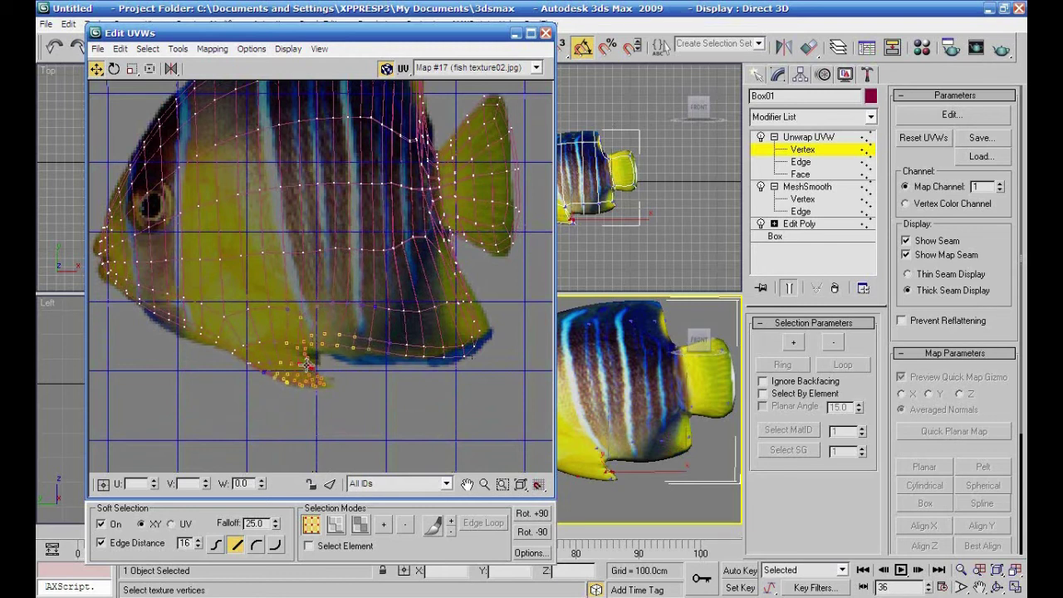
{"action": "left_click", "coordinate": [358, 381]}
Examine the texture alignment on the fish in the UV editor and the Perspective view
{"action": "middle_click_drag", "start_coordinate": [434, 408], "coordinate": [454, 476]}
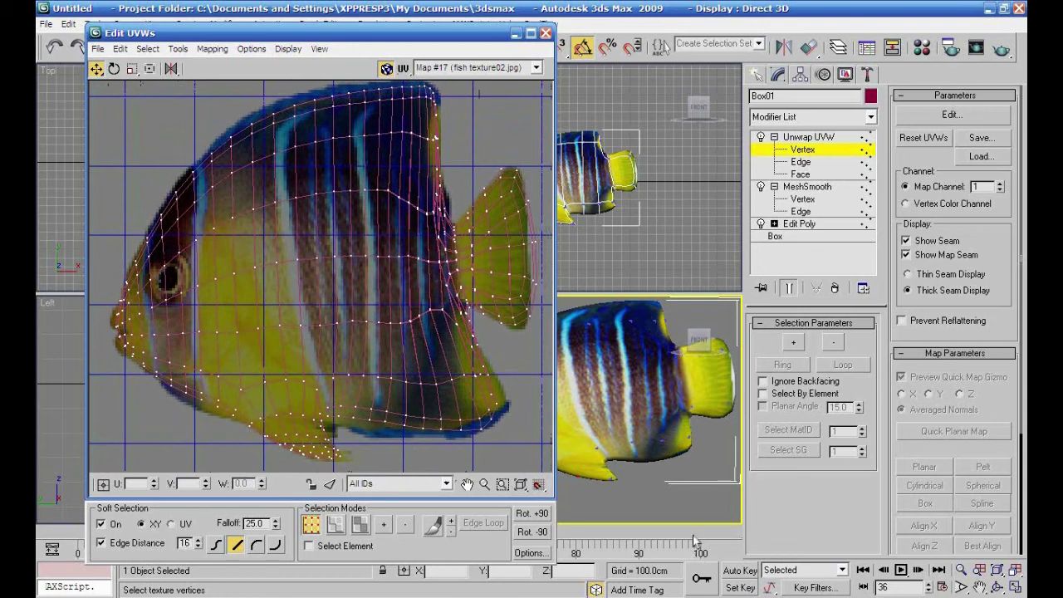
{"action": "scroll", "coordinate": [683, 434], "scroll_direction": "up", "scroll_amount": 3}
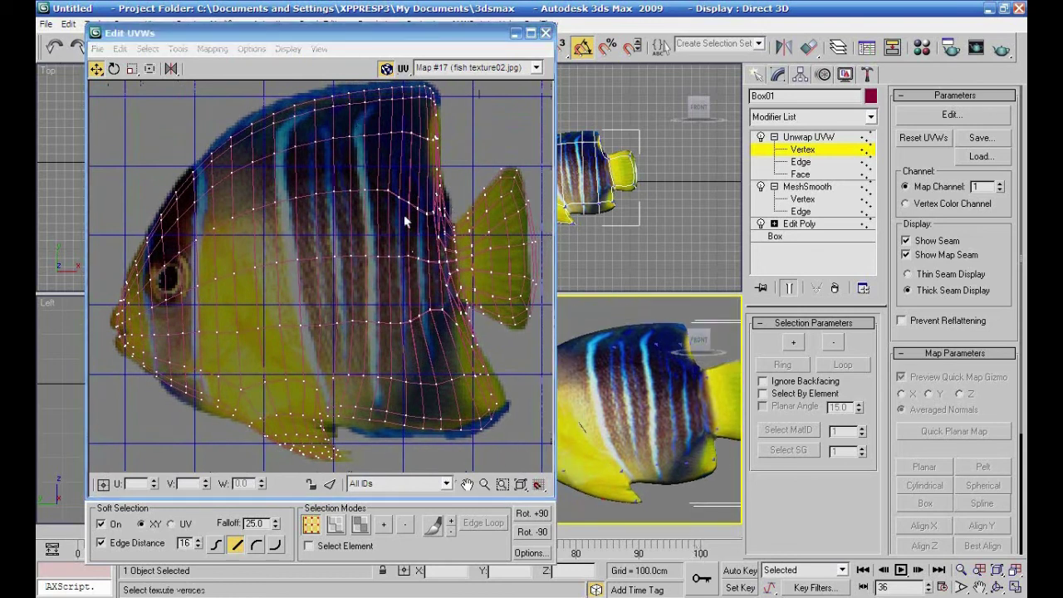
{"action": "left_click_drag", "start_coordinate": [374, 39], "coordinate": [280, 27]}
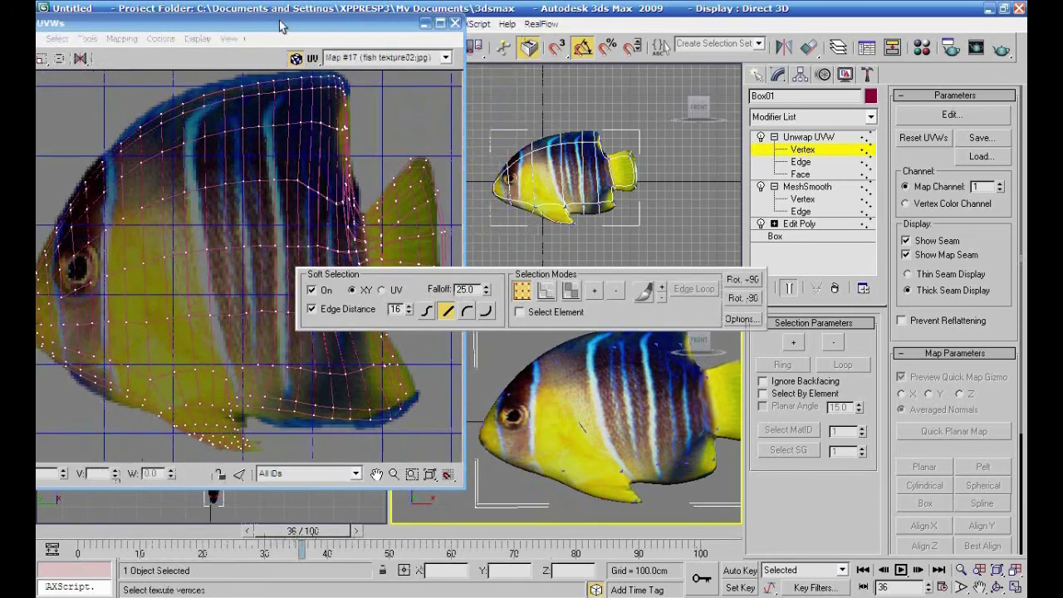
{"action": "middle_click_drag", "start_coordinate": [579, 465], "coordinate": [767, 434]}
{"action": "key", "text": "shift+z"}
{"action": "key", "text": "shift+z"}
{"action": "key", "text": "shift+z"}
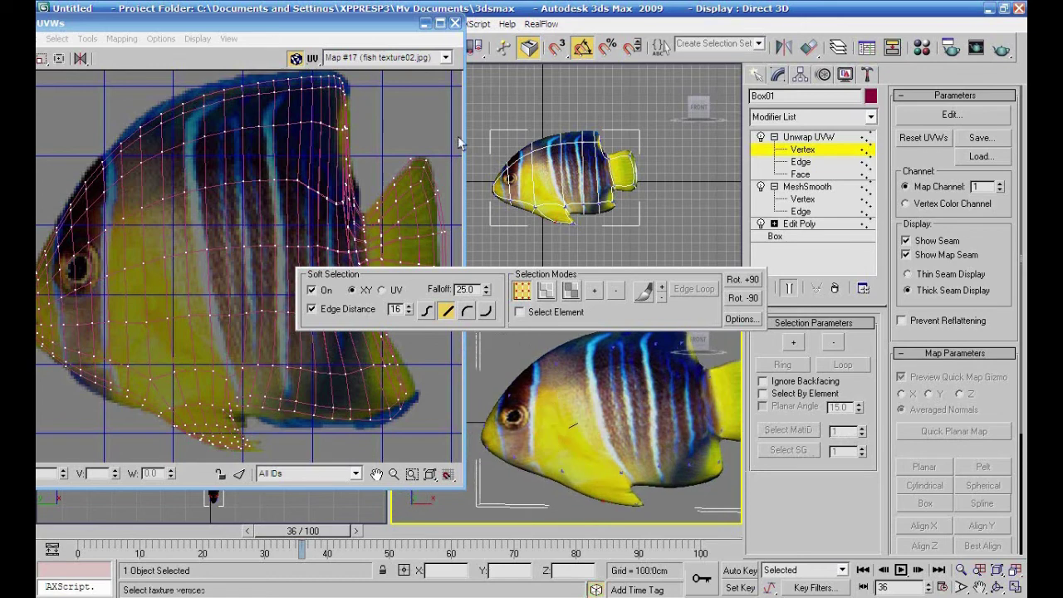
Close the UV editor and bring the whole textured fish into view in the Perspective view
{"action": "left_click", "coordinate": [455, 23]}
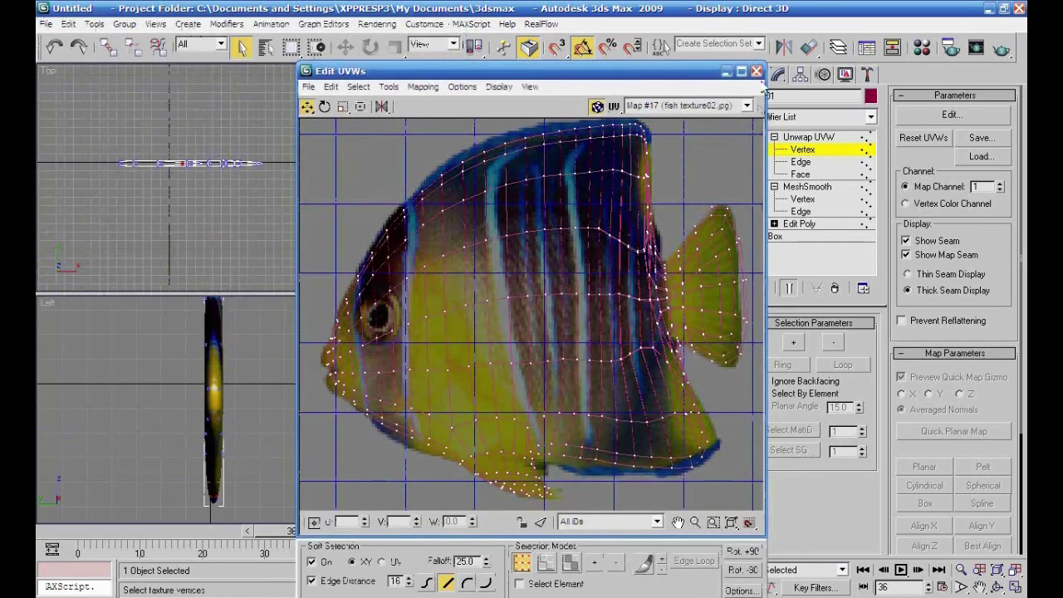
{"action": "left_click", "coordinate": [755, 73]}
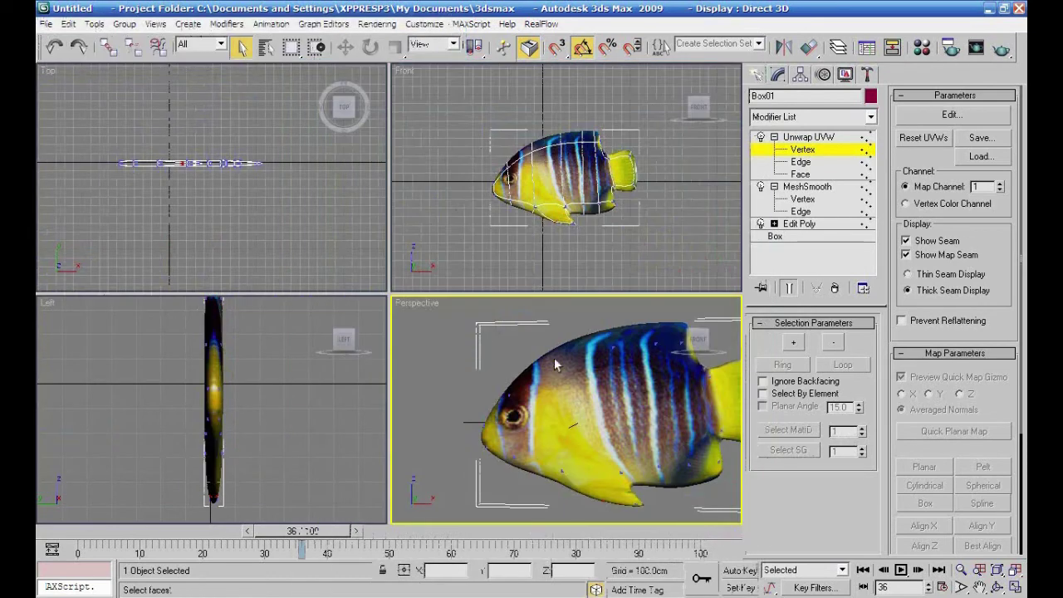
{"action": "middle_click_drag", "start_coordinate": [540, 378], "coordinate": [550, 418], "text": "alt"}
{"action": "scroll", "coordinate": [550, 417], "scroll_direction": "down", "scroll_amount": 5}
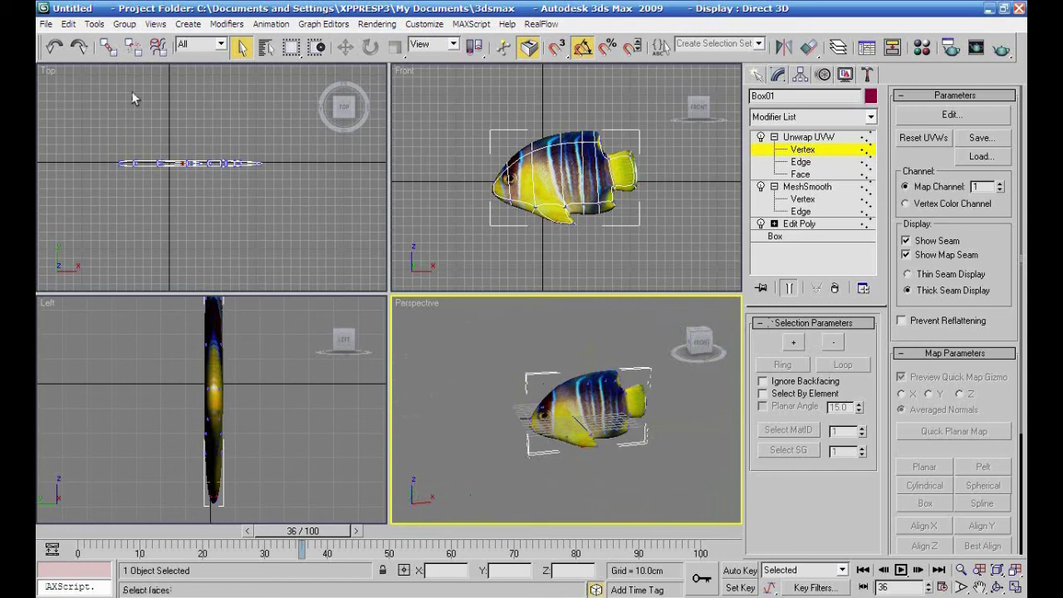
Save the scene to the Desktop as a 3ds Max file named fish
{"action": "left_click", "coordinate": [46, 23]}
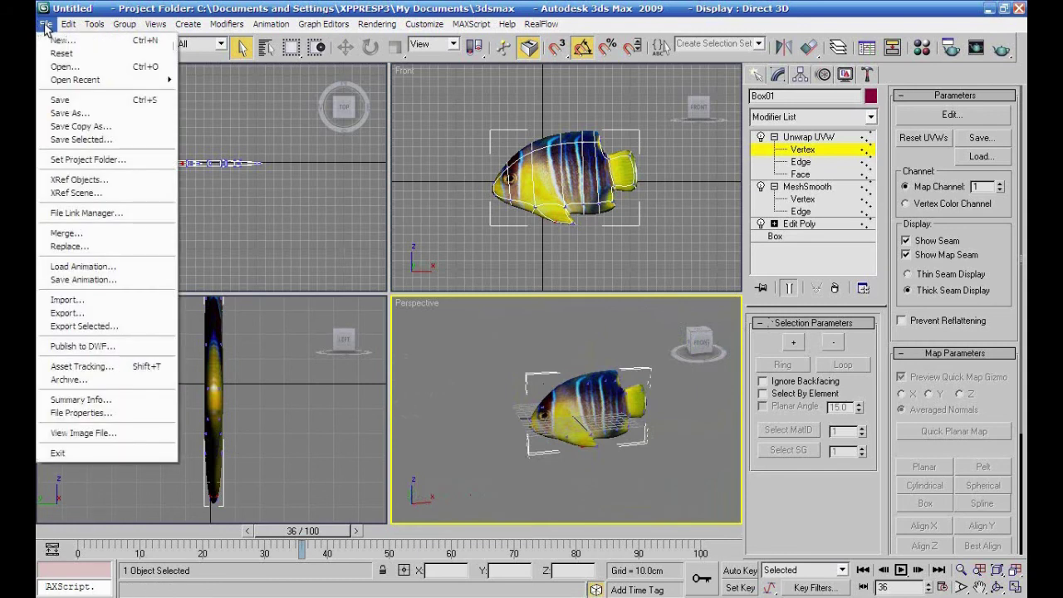
{"action": "left_click", "coordinate": [62, 113]}
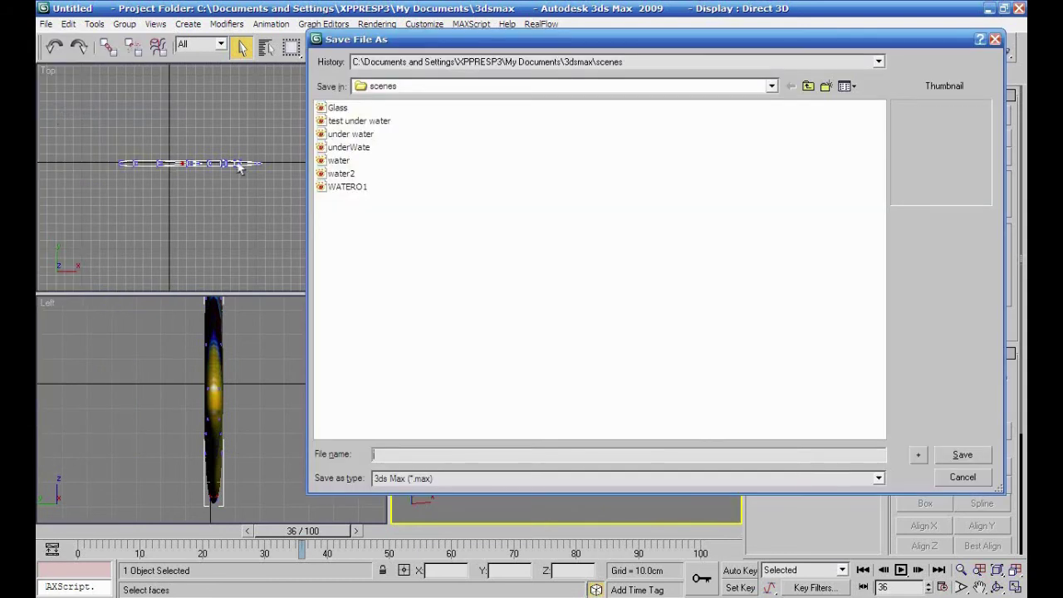
{"action": "left_click", "coordinate": [631, 61]}
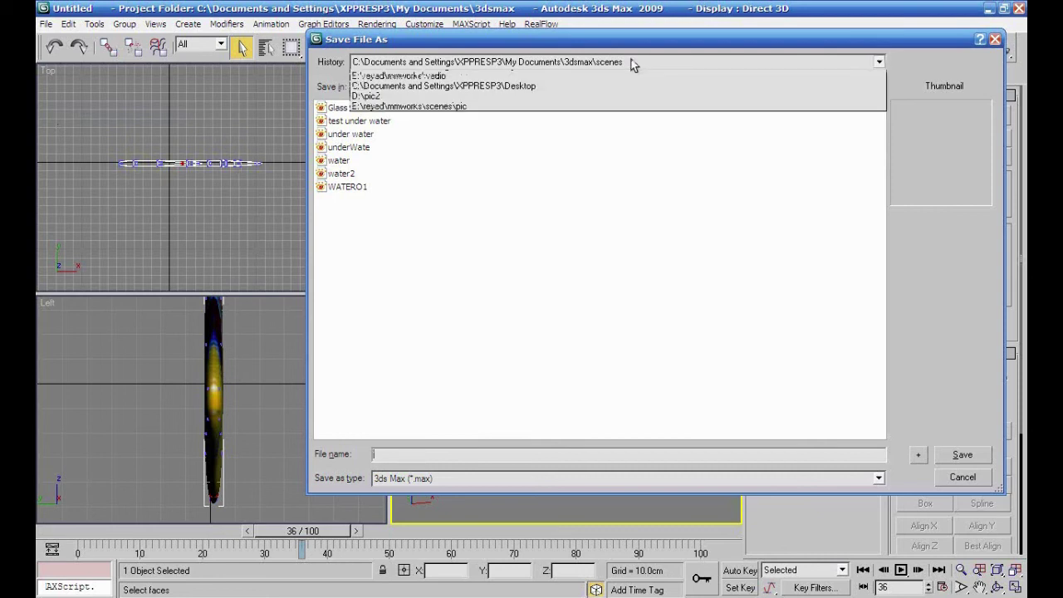
{"action": "left_click", "coordinate": [611, 63]}
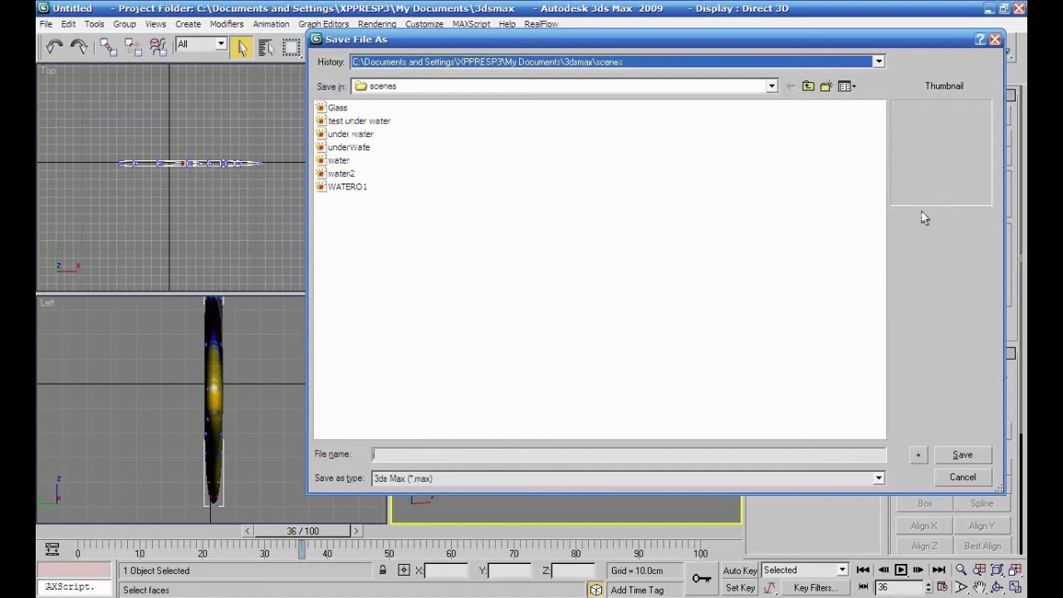
{"action": "left_click", "coordinate": [772, 86]}
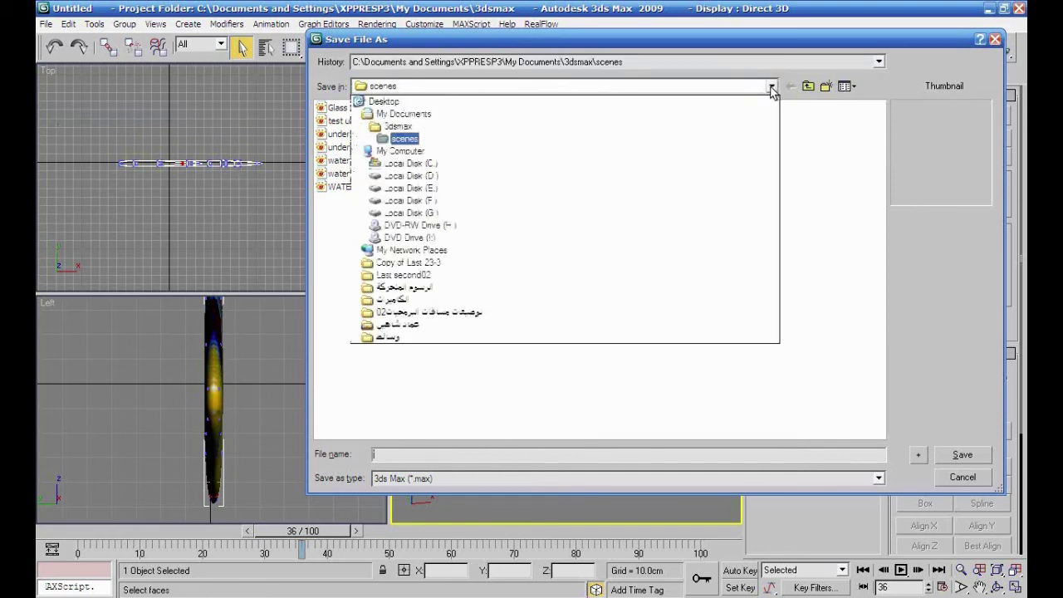
{"action": "left_click", "coordinate": [747, 98]}
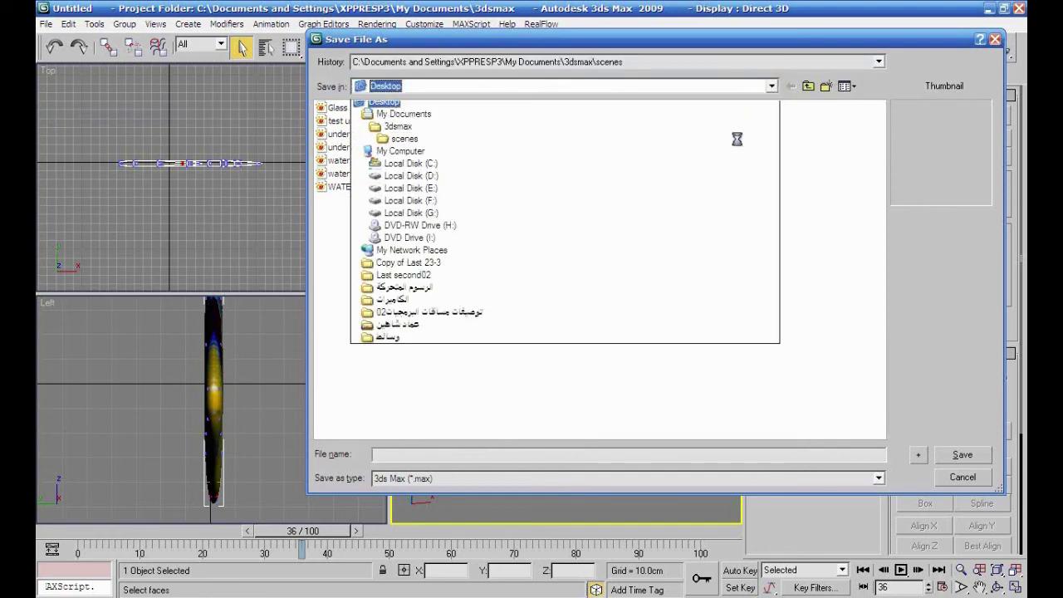
{"action": "left_click", "coordinate": [423, 454]}
{"action": "type", "text": "fish"}
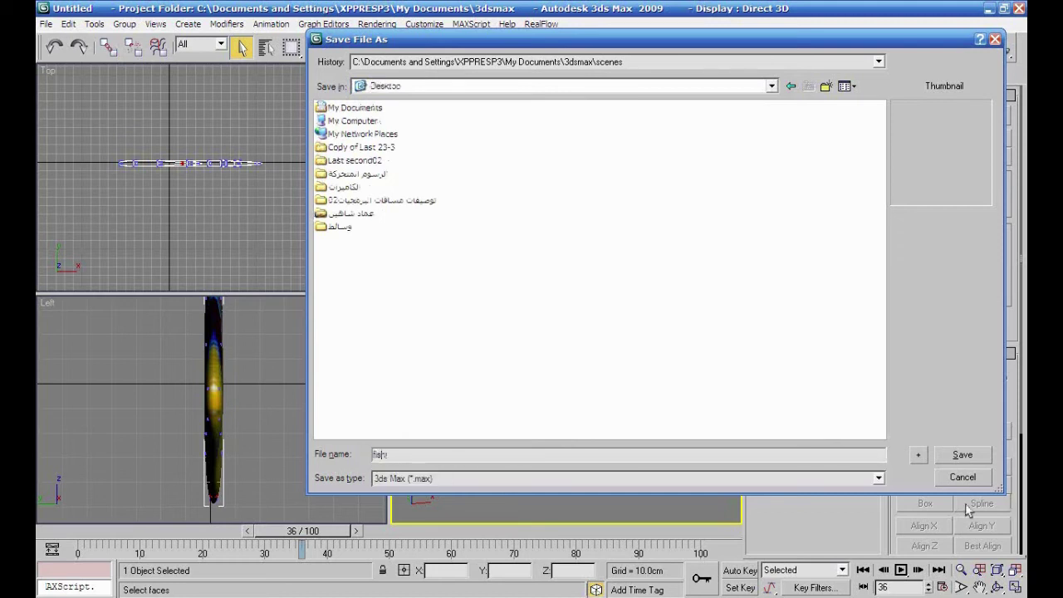
{"action": "left_click", "coordinate": [957, 454]}
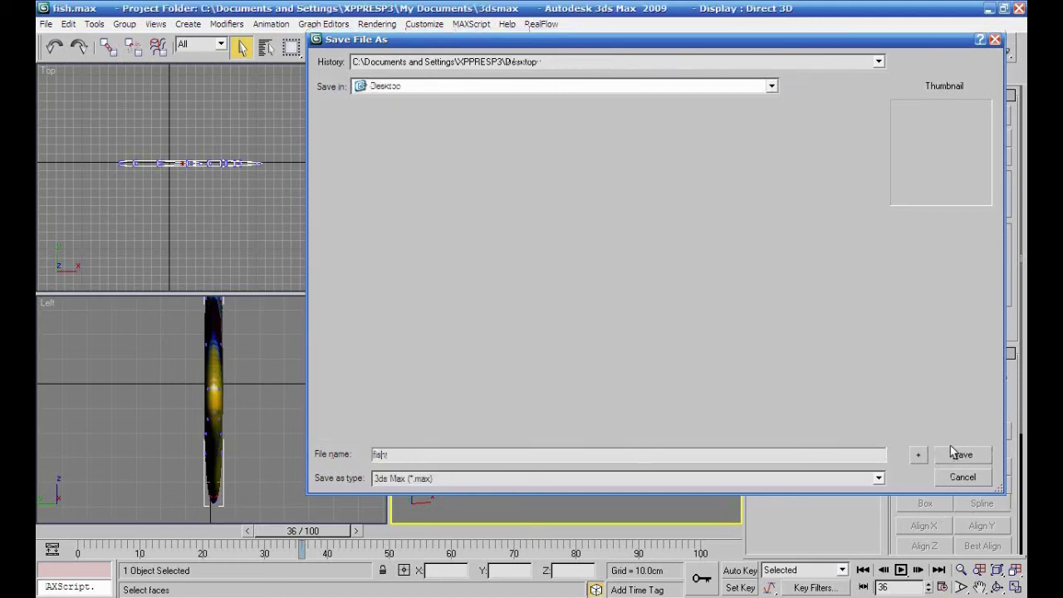
Open the recent scene file under water.max
{"action": "left_click", "coordinate": [45, 23]}
{"action": "mouse_move", "coordinate": [59, 81]}
{"action": "left_click", "coordinate": [188, 92]}
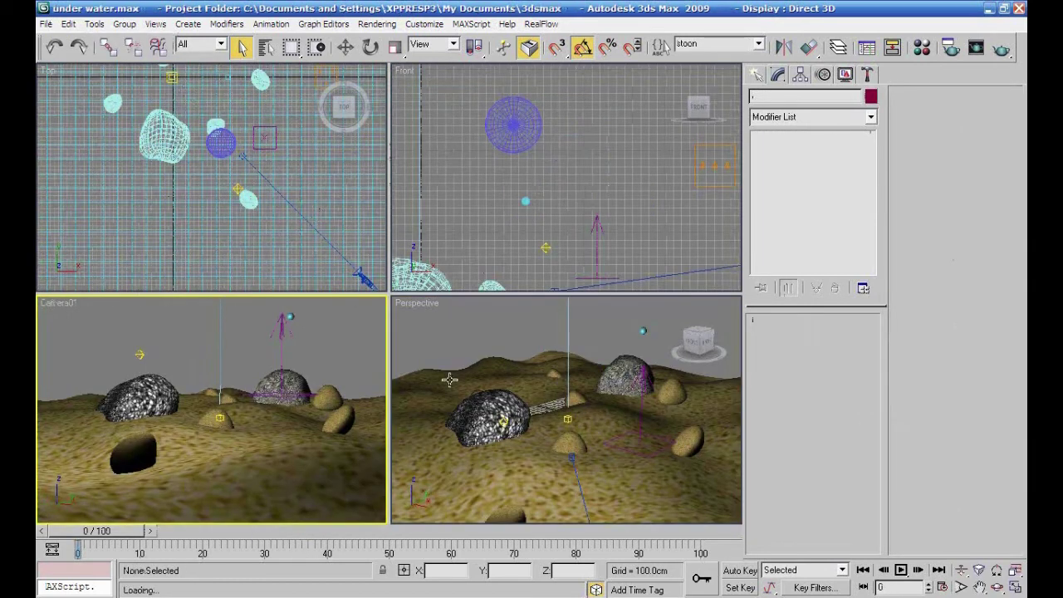
Merge the fish file from the desktop into the underwater scene and place it near the middle of the seabed
{"action": "double_click", "coordinate": [499, 9]}
{"action": "left_click_drag", "start_coordinate": [444, 75], "coordinate": [661, 99]}
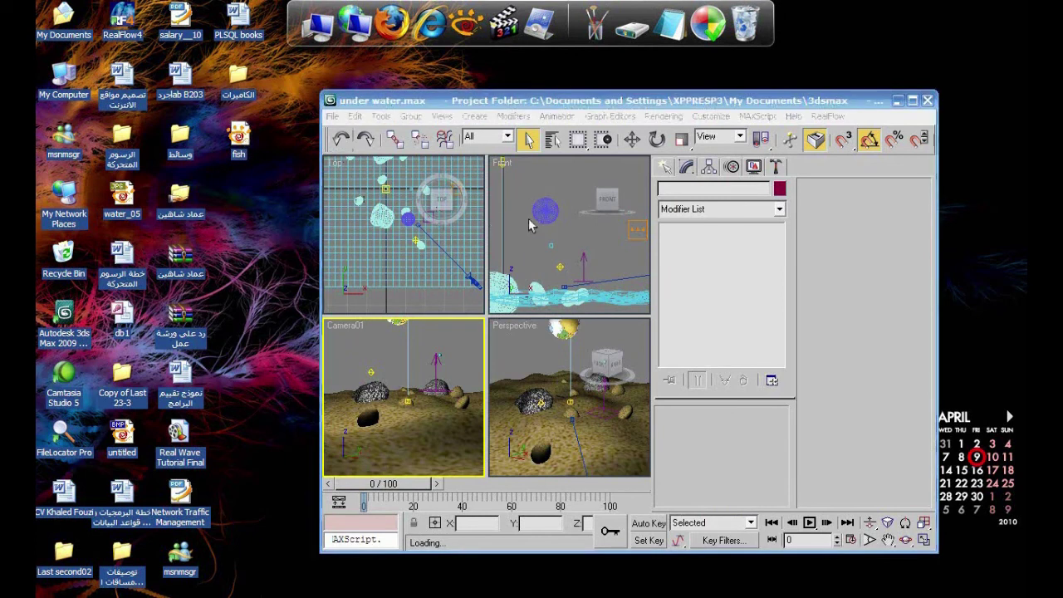
{"action": "left_click_drag", "start_coordinate": [531, 226], "coordinate": [532, 226]}
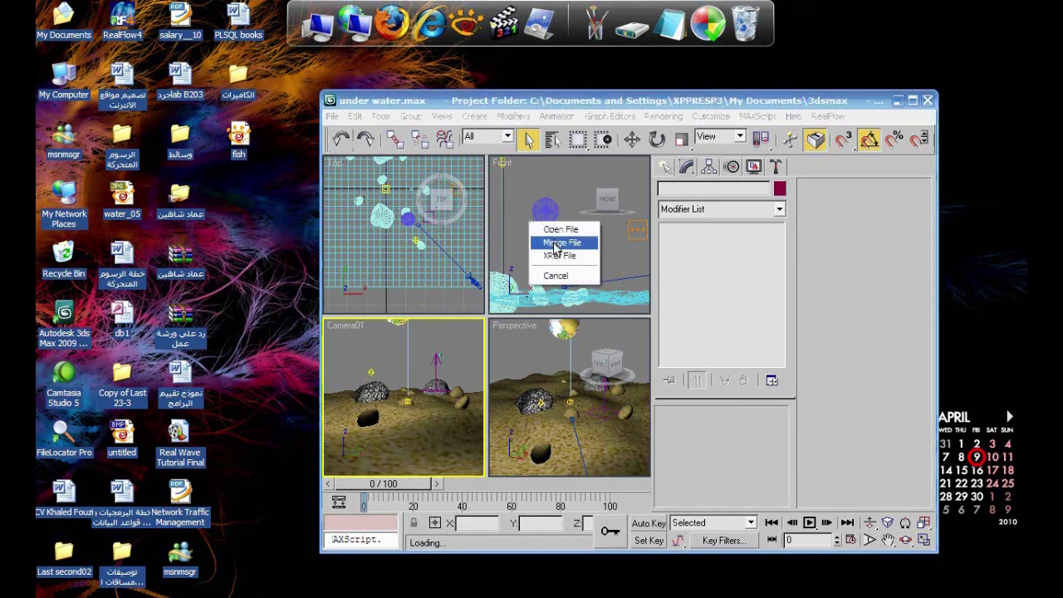
{"action": "left_click", "coordinate": [558, 244]}
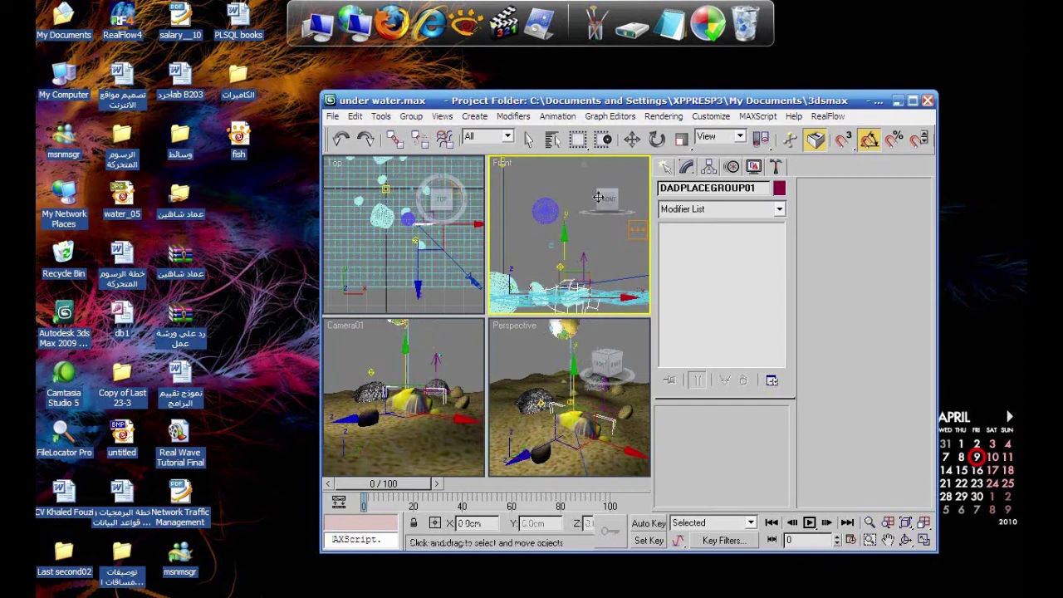
{"action": "double_click", "coordinate": [586, 103]}
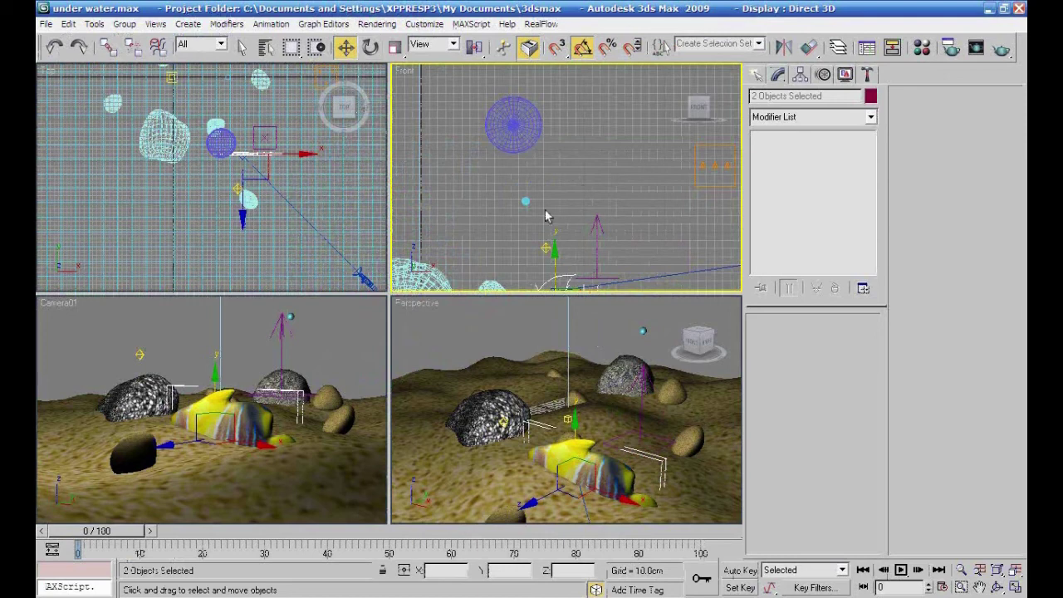
Raise the merged fish above the seabed and rotate it -180 degrees about X in the Front view so it is upright
{"action": "scroll", "coordinate": [545, 217], "scroll_direction": "down", "scroll_amount": 3}
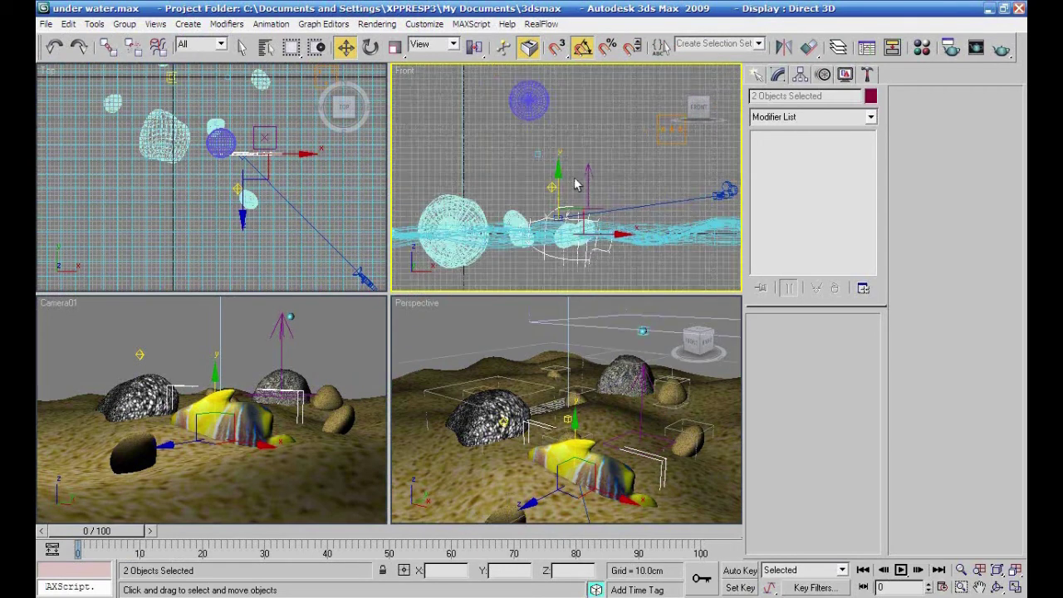
{"action": "left_click_drag", "start_coordinate": [557, 174], "coordinate": [557, 136]}
{"action": "left_click", "coordinate": [371, 48]}
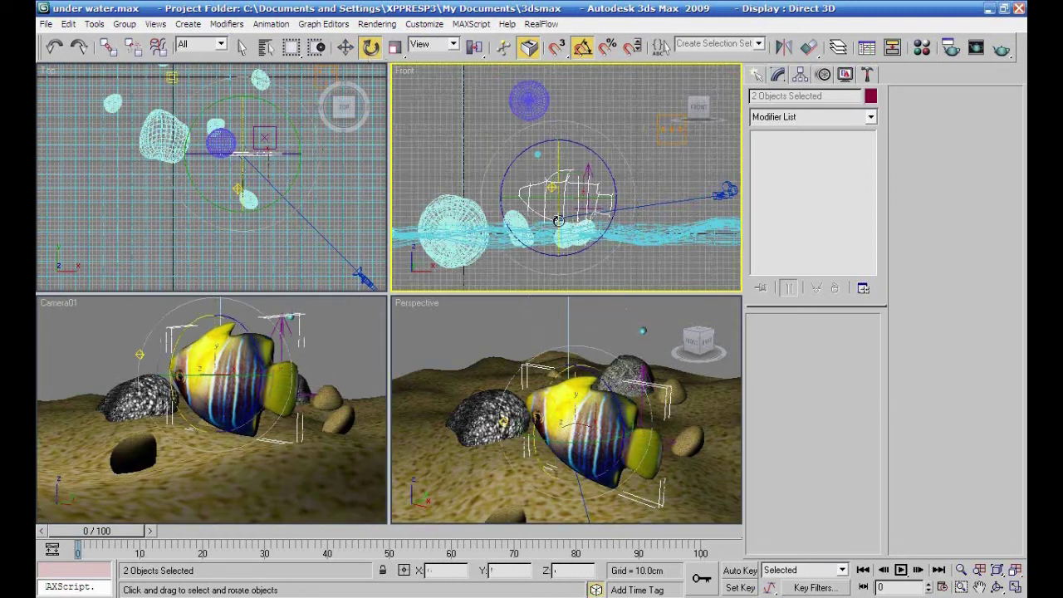
{"action": "left_click_drag", "start_coordinate": [558, 219], "coordinate": [555, 88]}
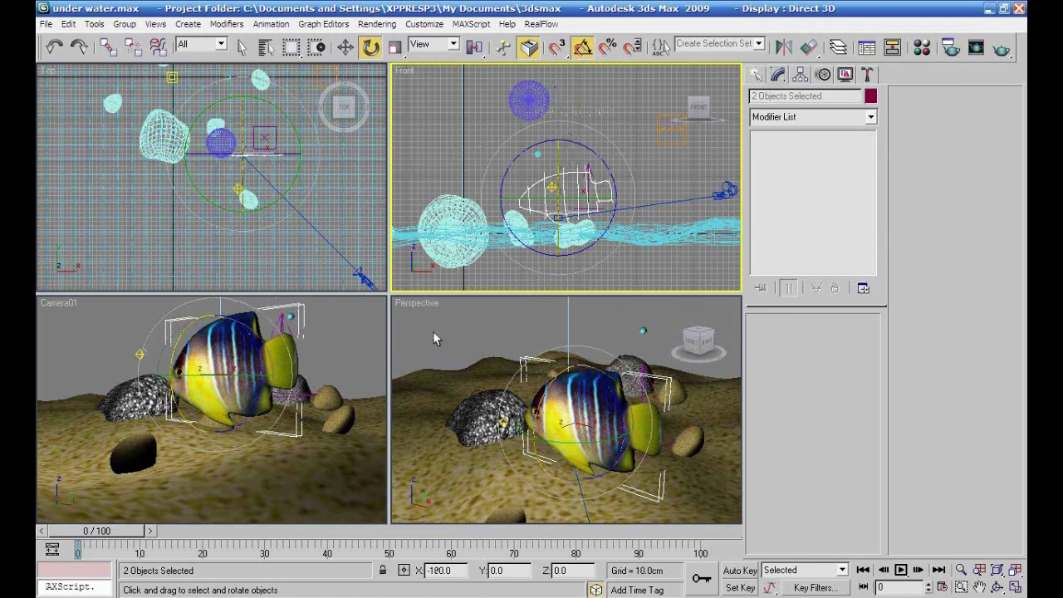
Scale the fish uniformly to about half its size and move it in the Top view toward the camera's side of the seabed
{"action": "left_click", "coordinate": [396, 47]}
{"action": "mouse_move", "coordinate": [570, 186]}
{"action": "left_mouse_down"}
{"action": "mouse_move", "coordinate": [571, 251]}
{"action": "mouse_move", "coordinate": [539, 258]}
{"action": "left_mouse_up"}
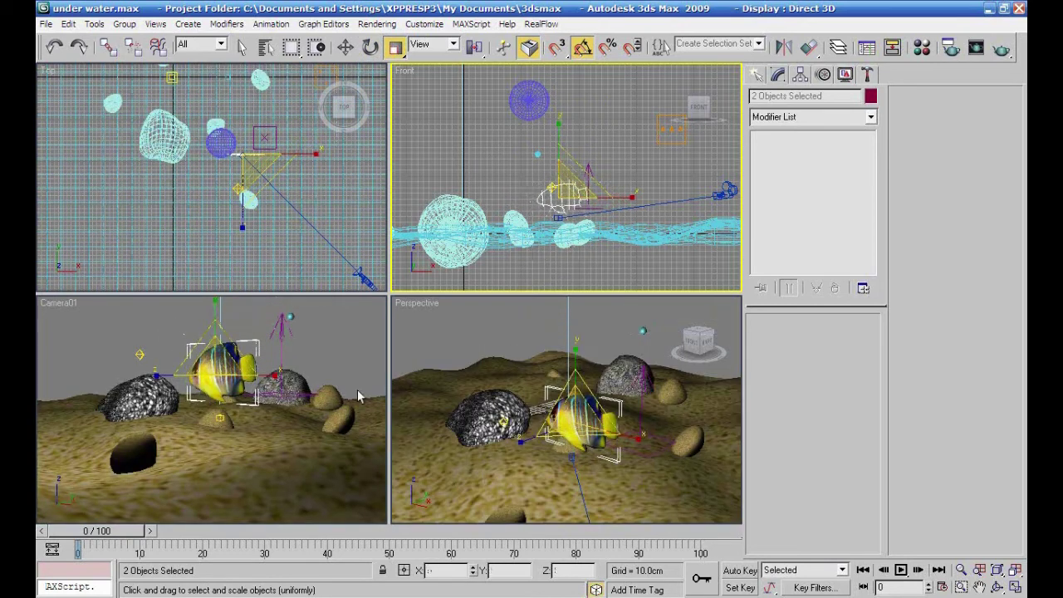
{"action": "left_click", "coordinate": [346, 46]}
{"action": "right_click", "coordinate": [305, 187]}
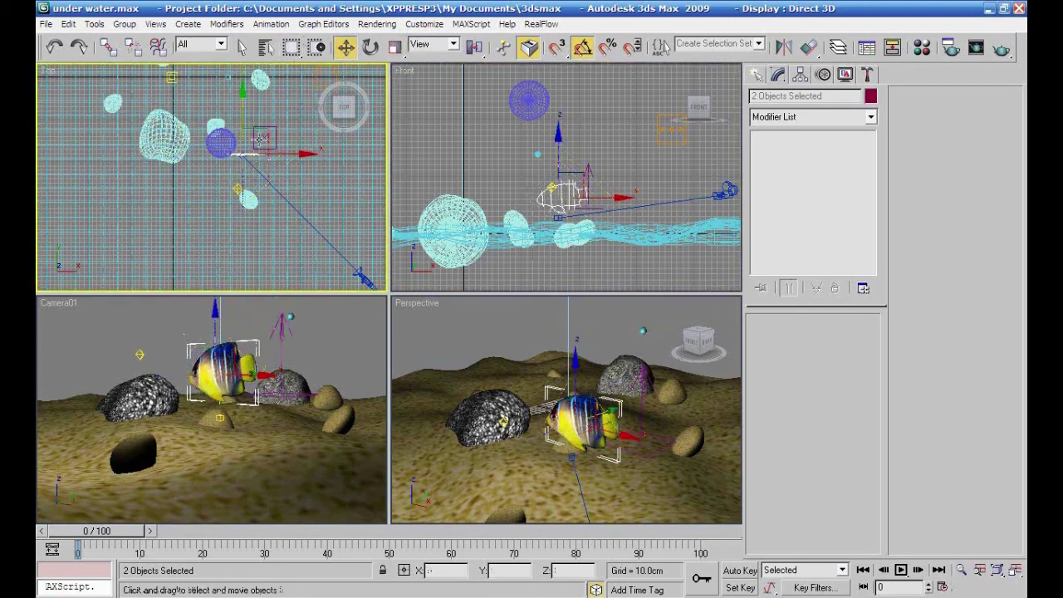
{"action": "left_click_drag", "start_coordinate": [271, 143], "coordinate": [329, 150]}
{"action": "scroll", "coordinate": [220, 264], "scroll_direction": "down", "scroll_amount": 2}
{"action": "middle_click_drag", "start_coordinate": [194, 249], "coordinate": [197, 271]}
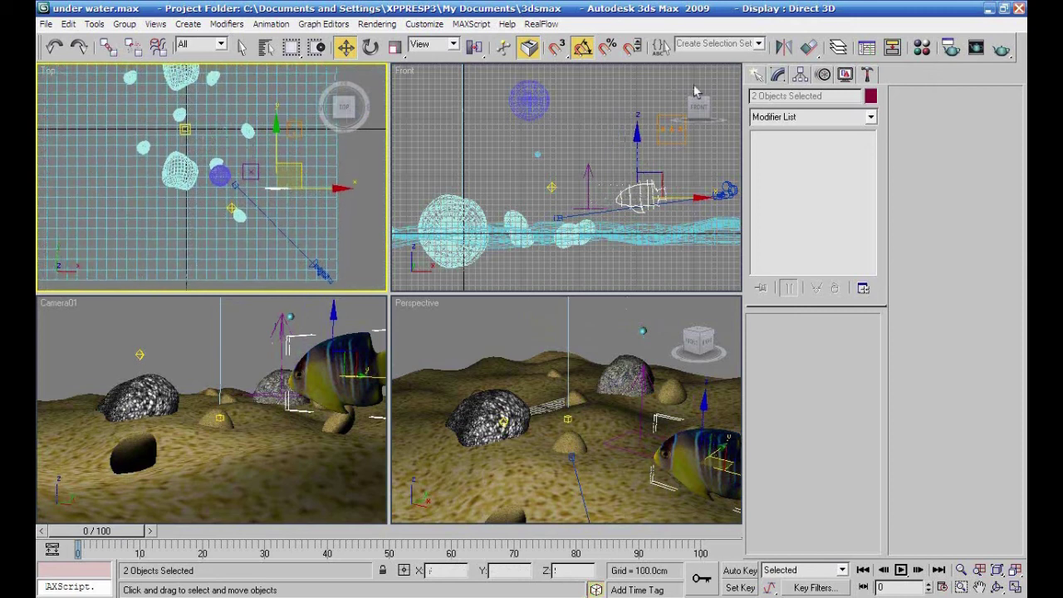
Draw a three-point curved line in the Top view, running from beyond the fish across the seabed to its opposite edge
{"action": "left_click", "coordinate": [758, 74]}
{"action": "left_click", "coordinate": [778, 99]}
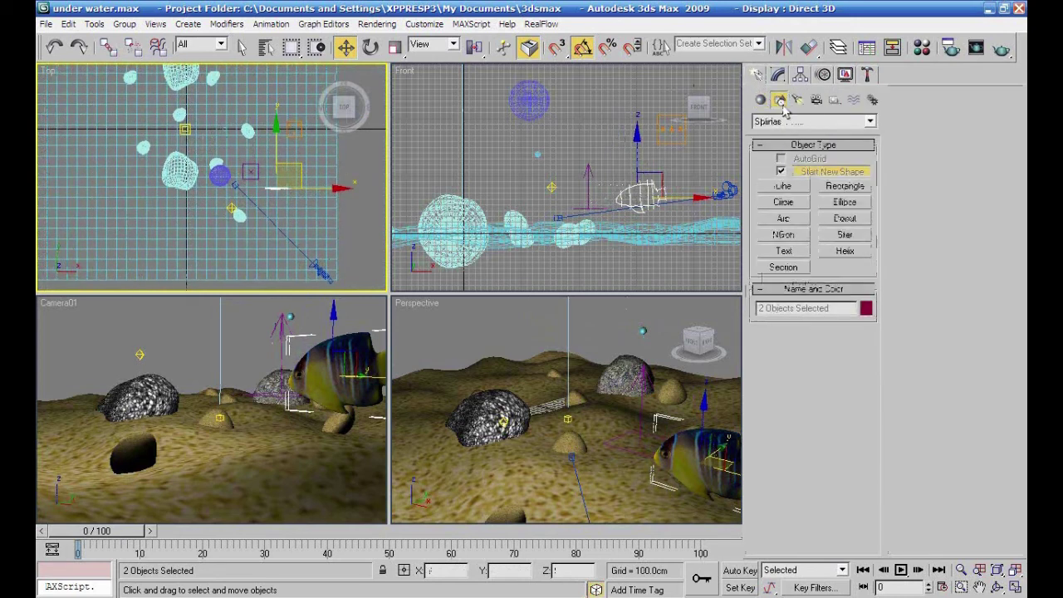
{"action": "left_click", "coordinate": [785, 188]}
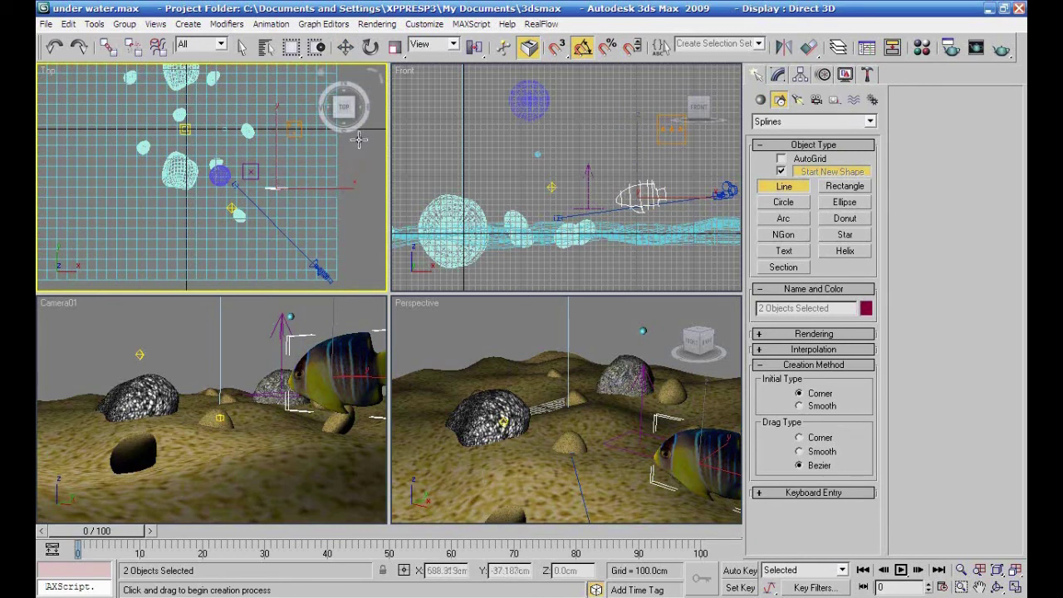
{"action": "left_click", "coordinate": [358, 139]}
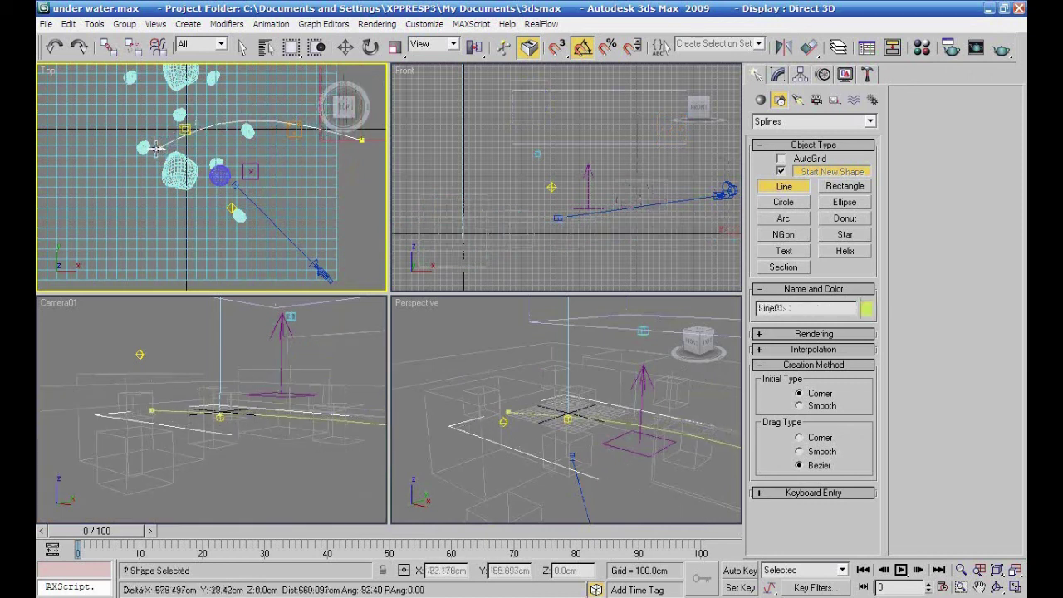
{"action": "left_click", "coordinate": [135, 175]}
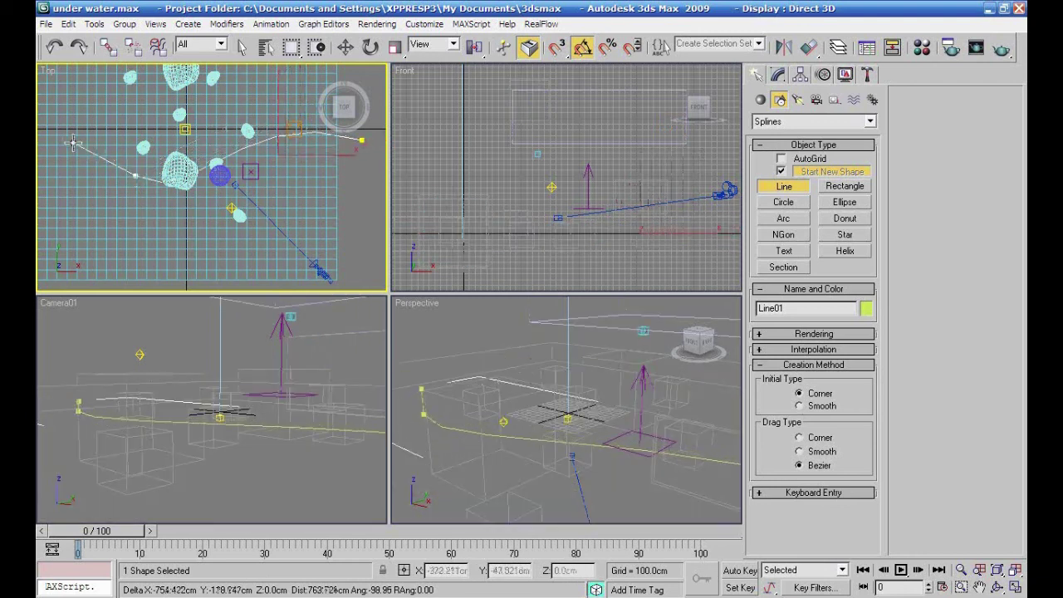
{"action": "left_click", "coordinate": [62, 143]}
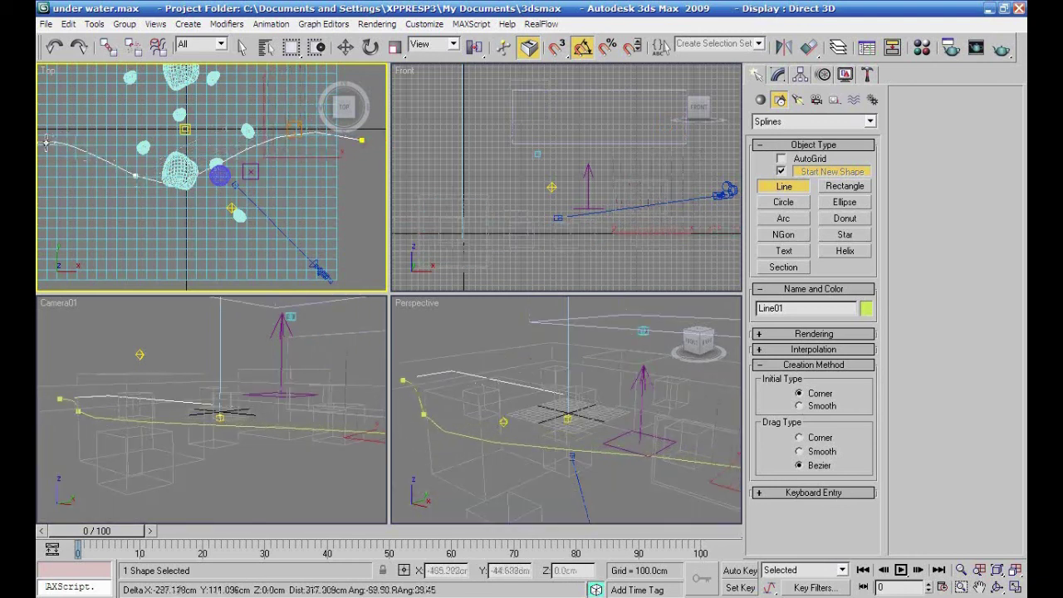
{"action": "right_click", "coordinate": [45, 143]}
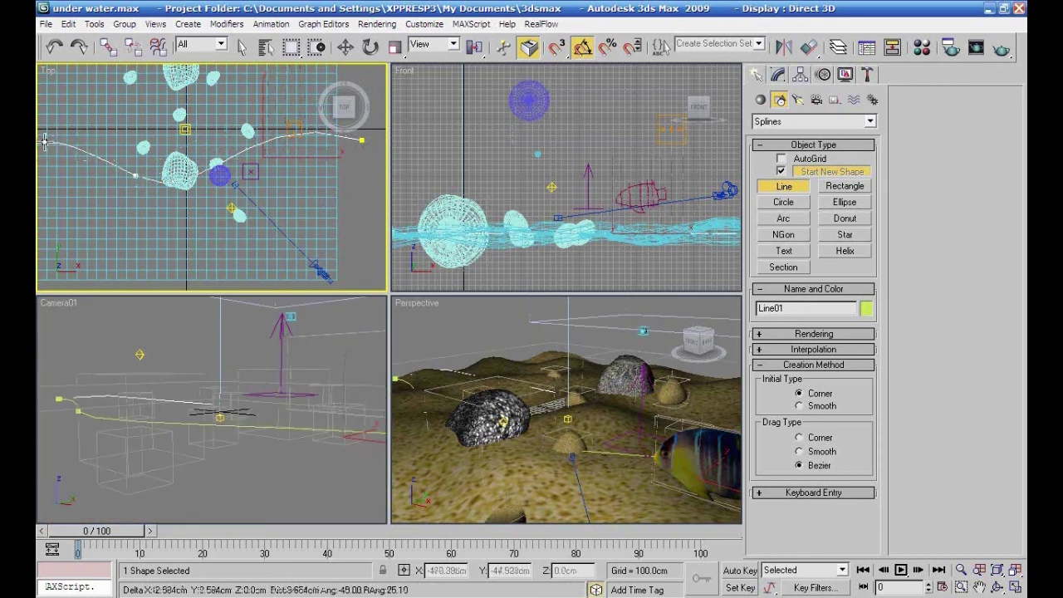
Move the line's middle vertex closer to the camera, to about X -20 cm, Y -262 cm, and leave vertex editing
{"action": "left_click", "coordinate": [778, 76]}
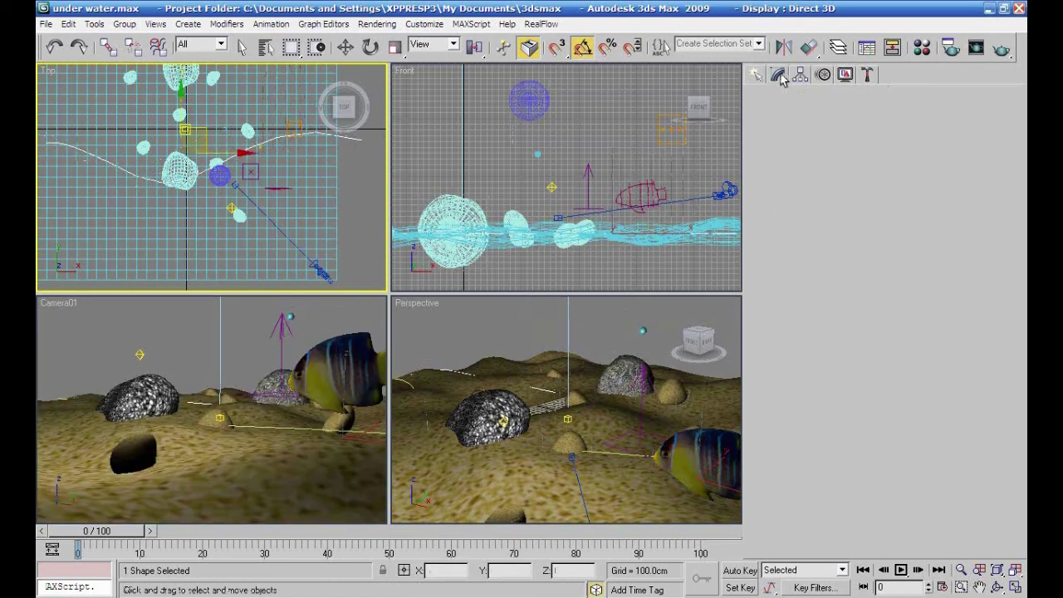
{"action": "left_click", "coordinate": [794, 374]}
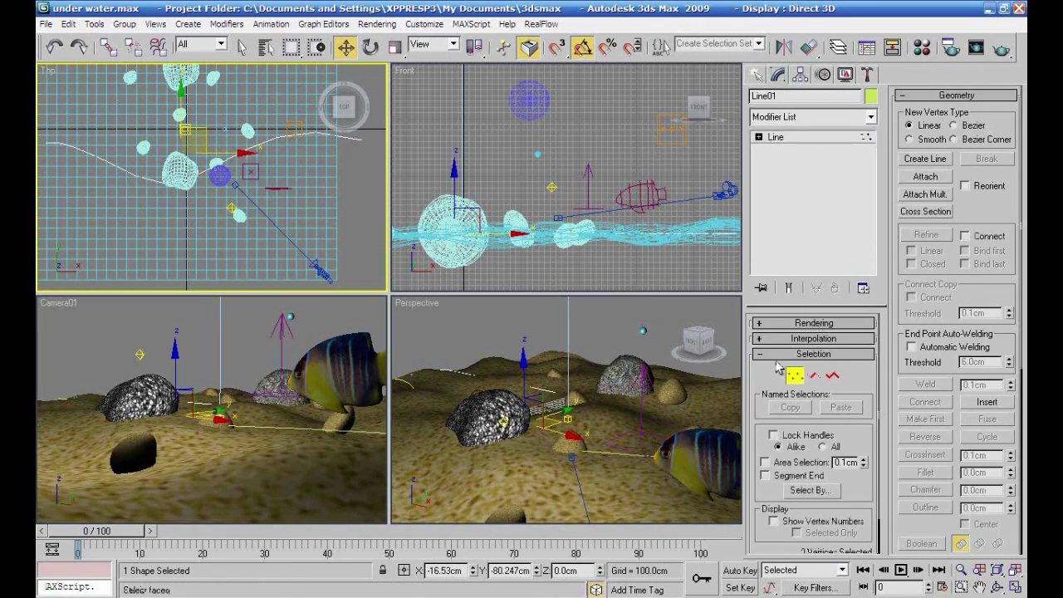
{"action": "mouse_move", "coordinate": [133, 175]}
{"action": "left_mouse_down"}
{"action": "mouse_move", "coordinate": [163, 164]}
{"action": "mouse_move", "coordinate": [170, 115]}
{"action": "mouse_move", "coordinate": [203, 193]}
{"action": "left_mouse_up"}
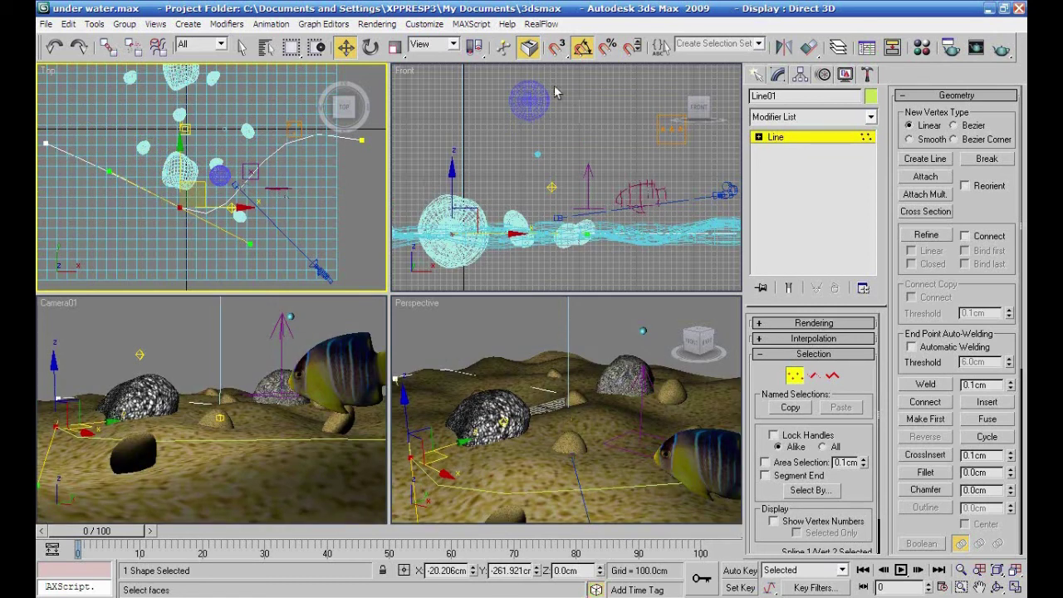
{"action": "left_click", "coordinate": [776, 138]}
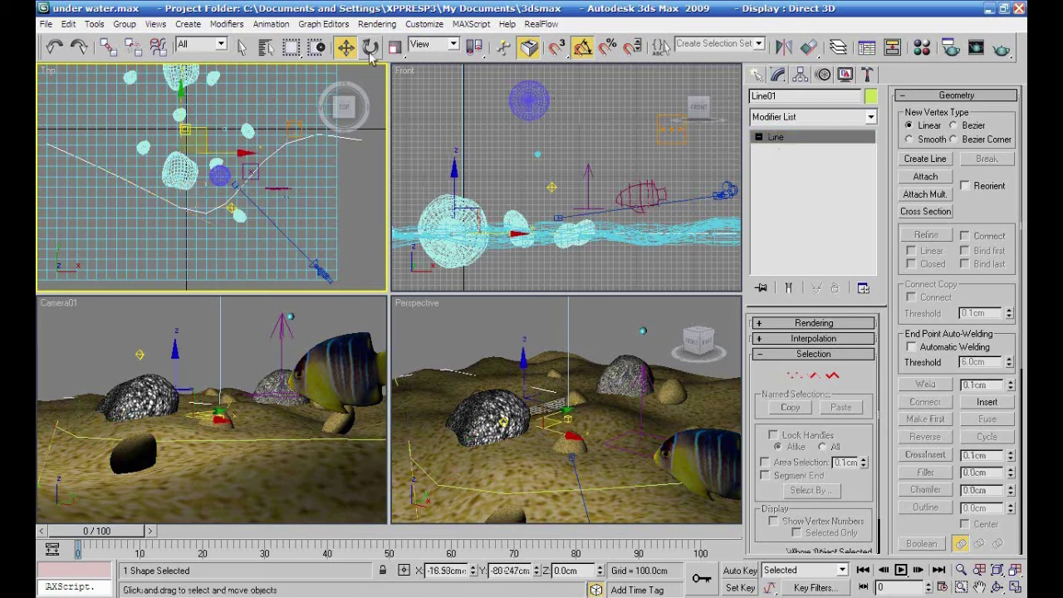
Raise the curved line in the Front view to a Z height of about 78 cm, then deselect it
{"action": "right_click", "coordinate": [510, 180]}
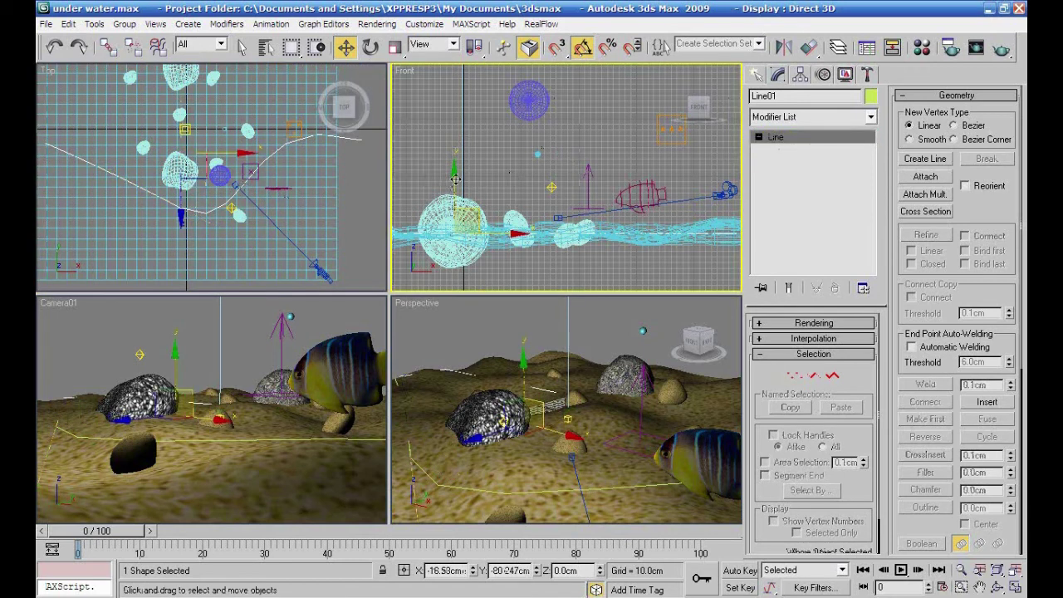
{"action": "left_click_drag", "start_coordinate": [455, 171], "coordinate": [454, 136]}
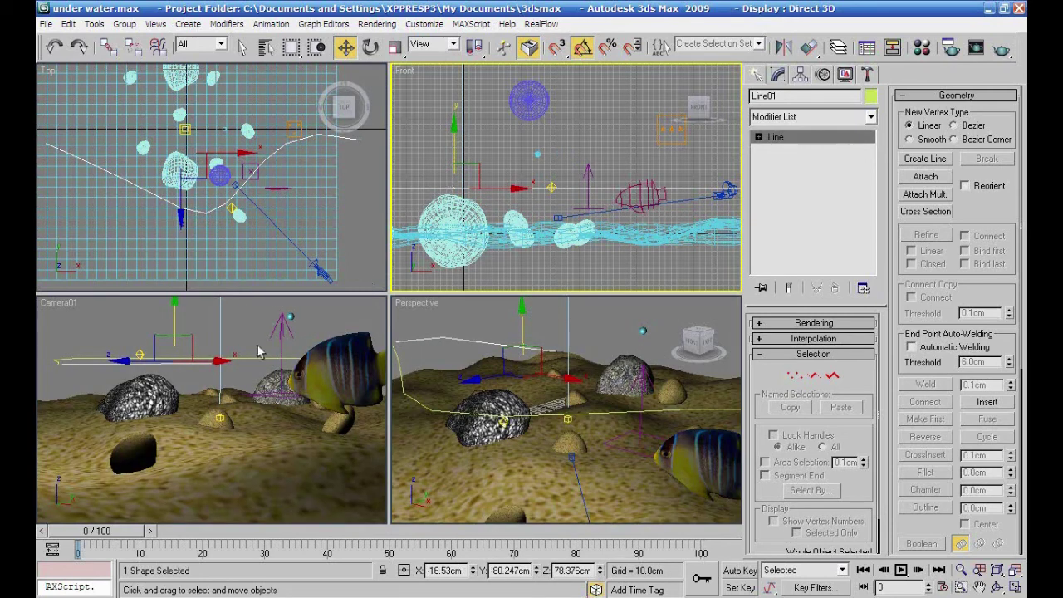
{"action": "left_click", "coordinate": [342, 236]}
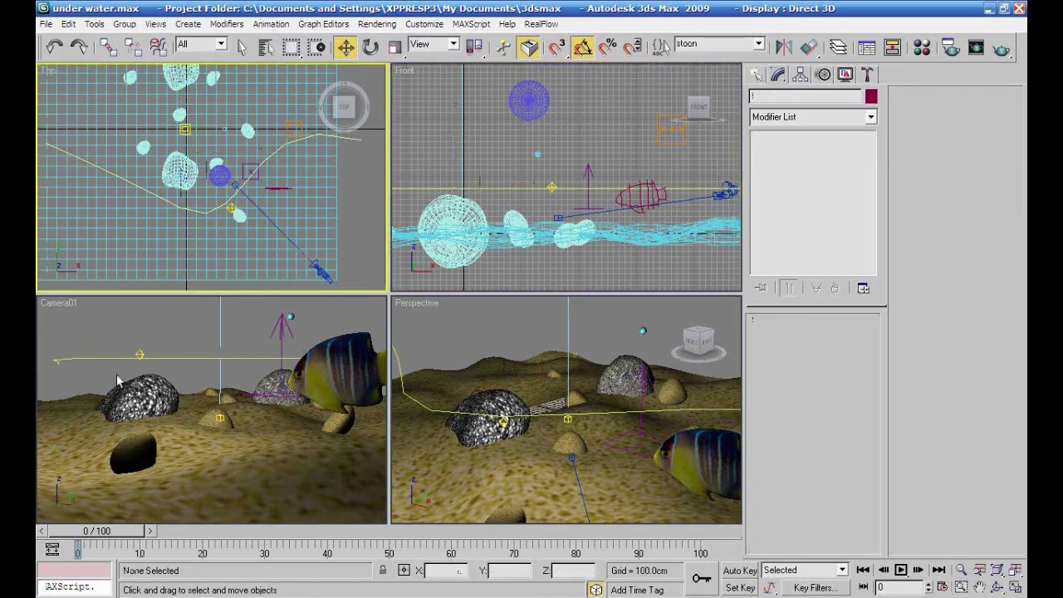
Move the curved line's far end vertex in the Top view out beyond the seabed, to about X -736 cm, Y -233 cm
{"action": "left_click", "coordinate": [52, 363]}
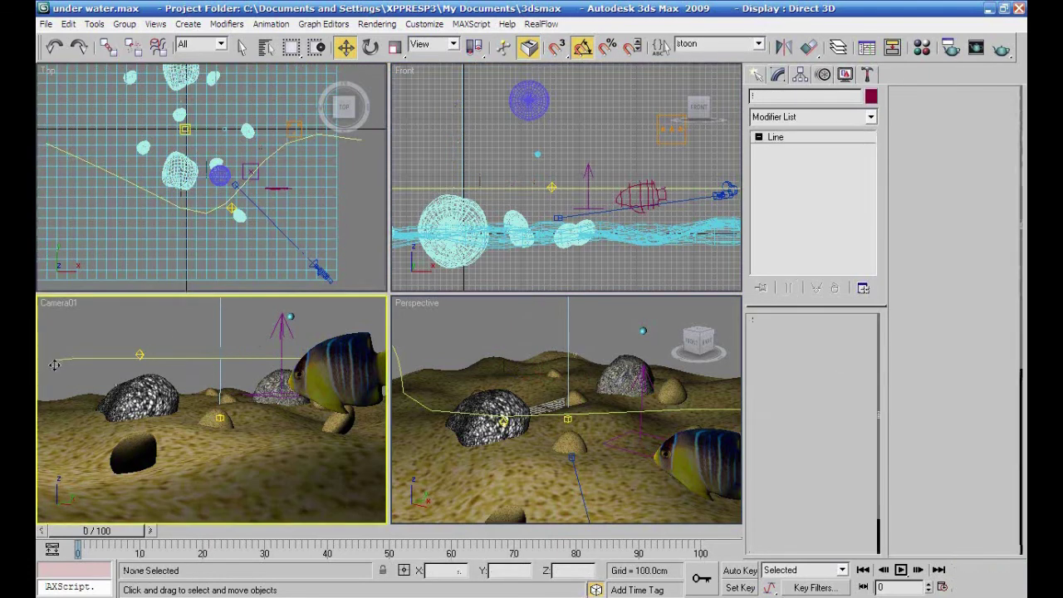
{"action": "left_click", "coordinate": [792, 376]}
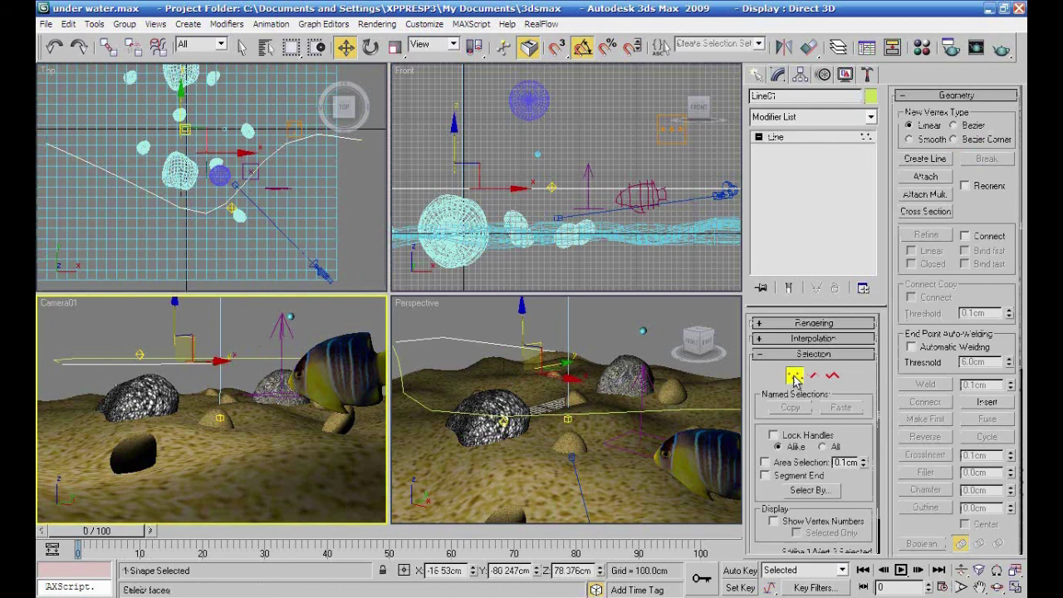
{"action": "middle_click_drag", "start_coordinate": [147, 211], "coordinate": [179, 192]}
{"action": "left_click_drag", "start_coordinate": [179, 176], "coordinate": [135, 160]}
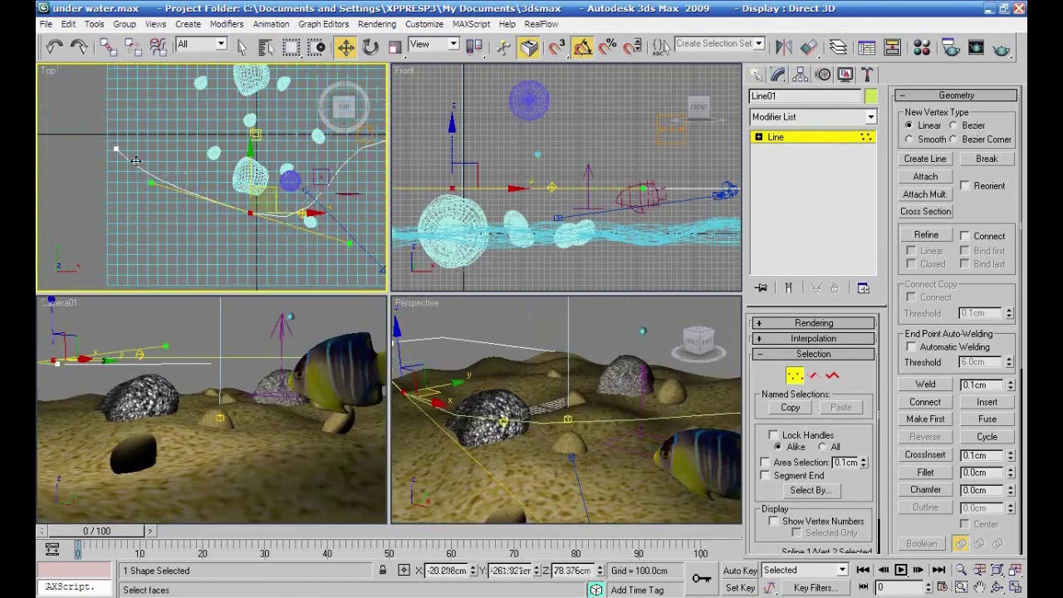
{"action": "left_click", "coordinate": [117, 150]}
{"action": "mouse_move", "coordinate": [139, 133]}
{"action": "left_mouse_down"}
{"action": "mouse_move", "coordinate": [73, 181]}
{"action": "mouse_move", "coordinate": [79, 174]}
{"action": "left_mouse_up"}
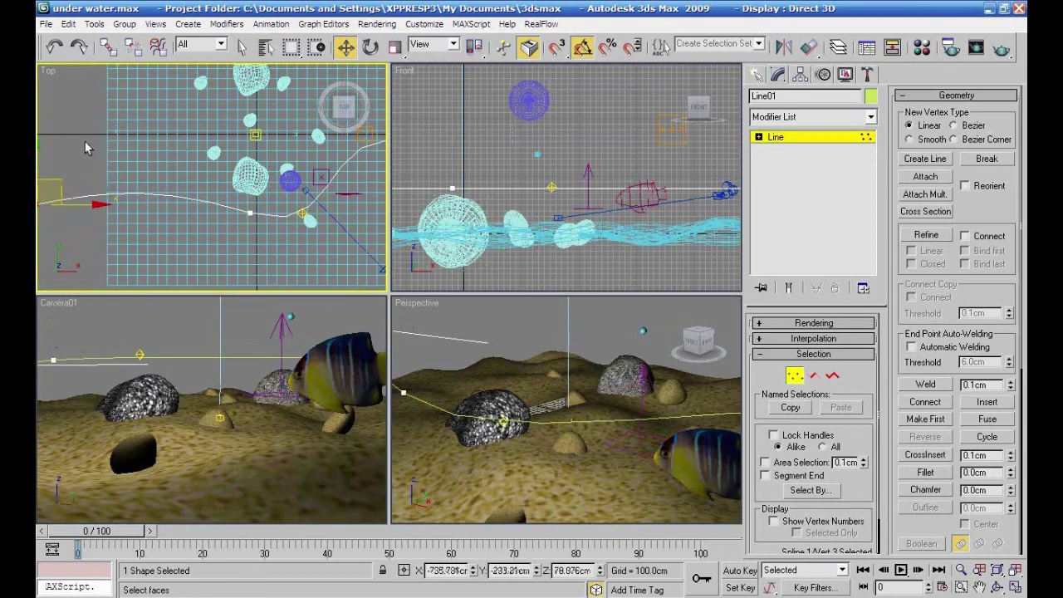
{"action": "left_click", "coordinate": [86, 148]}
{"action": "middle_click", "coordinate": [182, 336]}
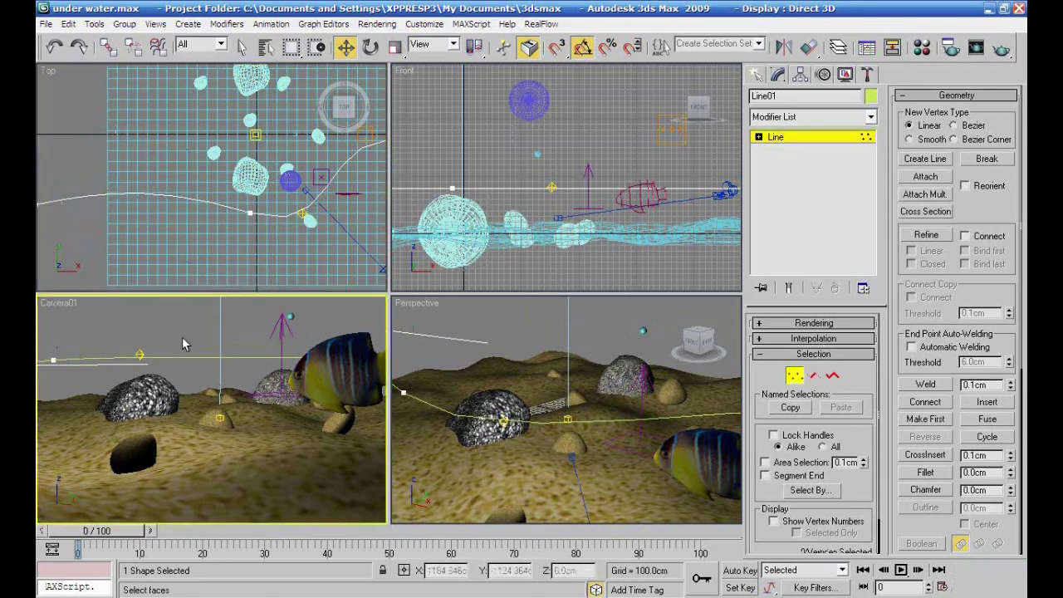
Move the line's opposite end vertex to the seabed edge nearer the camera, adjust its tangent handle, and leave vertex editing
{"action": "middle_click_drag", "start_coordinate": [270, 250], "coordinate": [183, 254]}
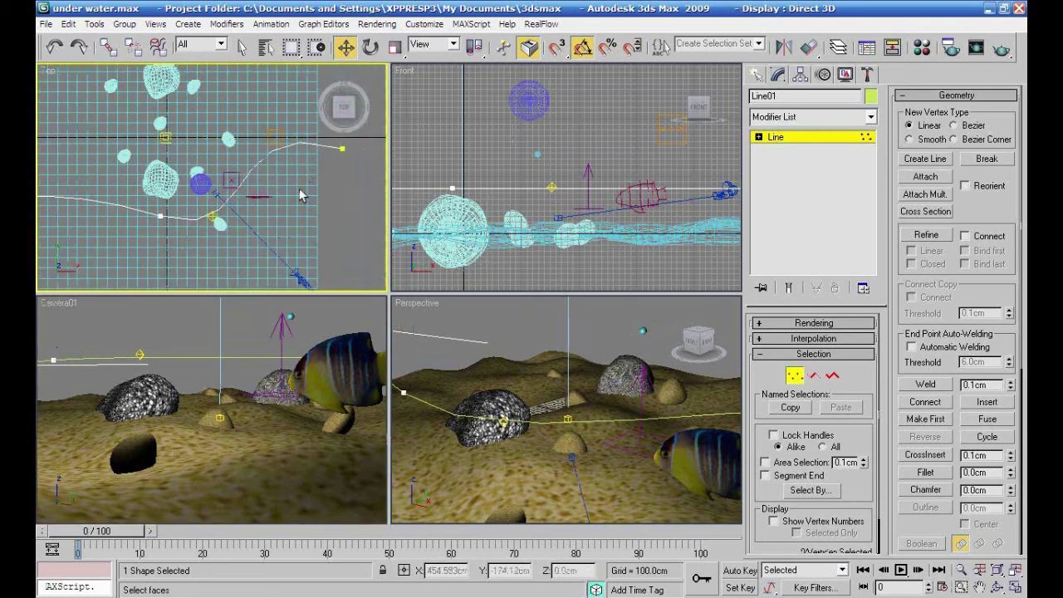
{"action": "left_click", "coordinate": [344, 148]}
{"action": "mouse_move", "coordinate": [363, 126]}
{"action": "left_mouse_down"}
{"action": "mouse_move", "coordinate": [337, 176]}
{"action": "mouse_move", "coordinate": [341, 161]}
{"action": "left_mouse_up"}
{"action": "left_click_drag", "start_coordinate": [198, 149], "coordinate": [250, 175]}
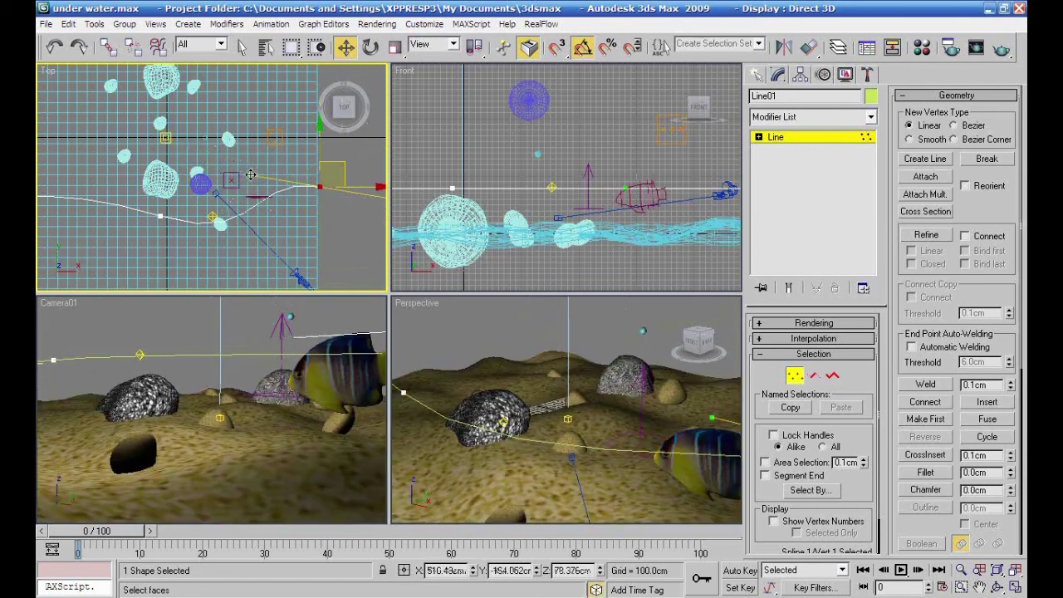
{"action": "left_click", "coordinate": [361, 234]}
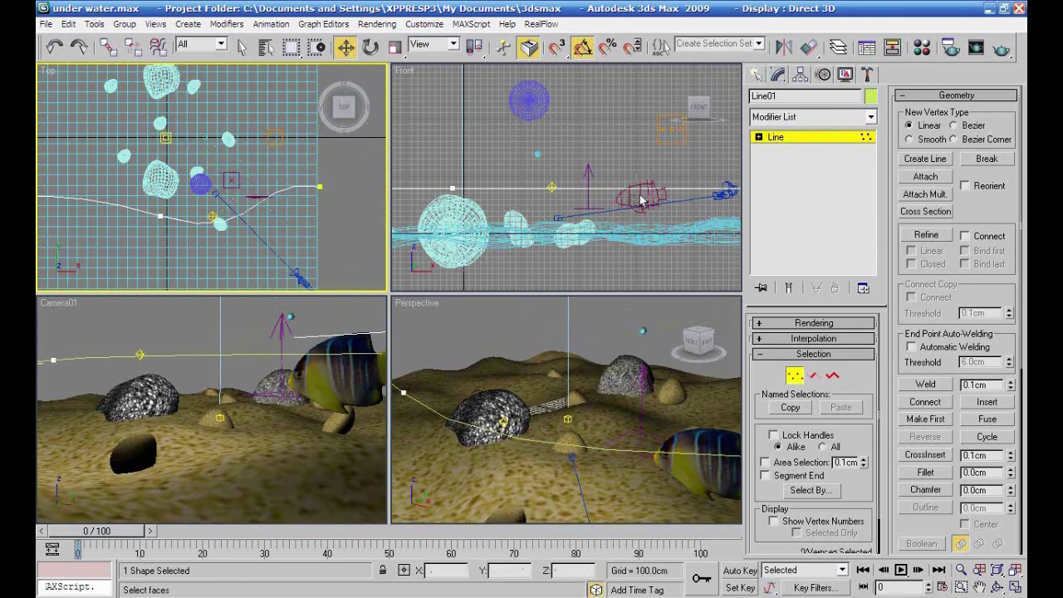
{"action": "left_click", "coordinate": [772, 136]}
Select the fish and apply the world-space PathDeform (WSM) modifier to it
{"action": "left_click", "coordinate": [648, 175]}
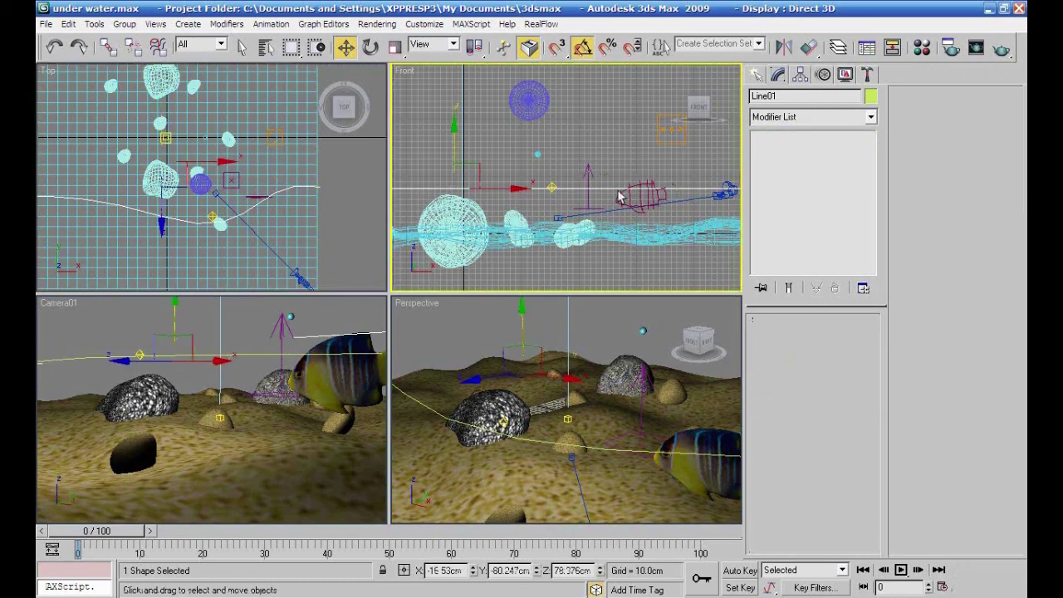
{"action": "left_click", "coordinate": [629, 199]}
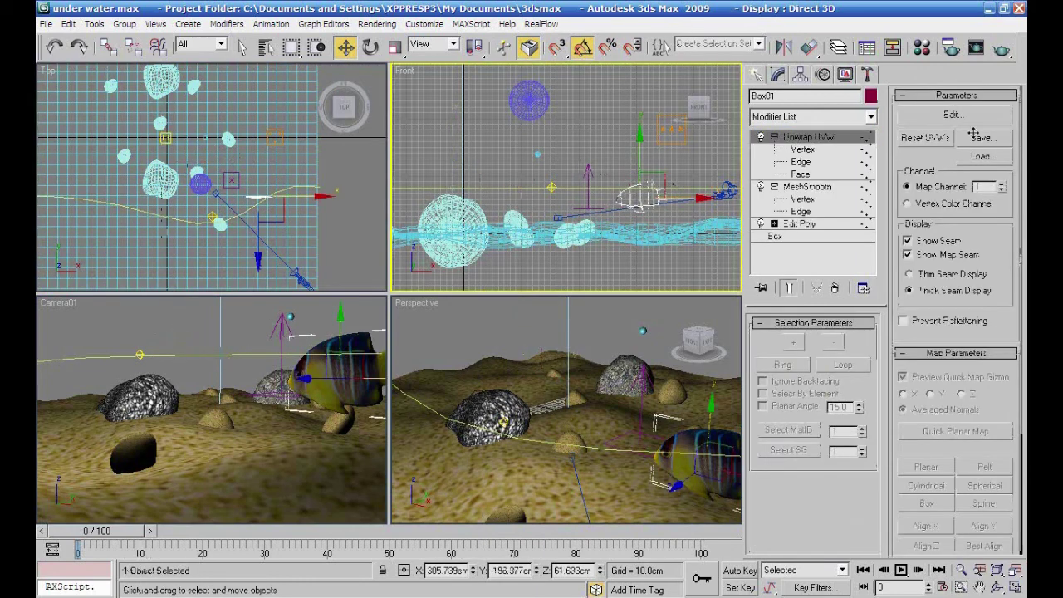
{"action": "left_click", "coordinate": [870, 117]}
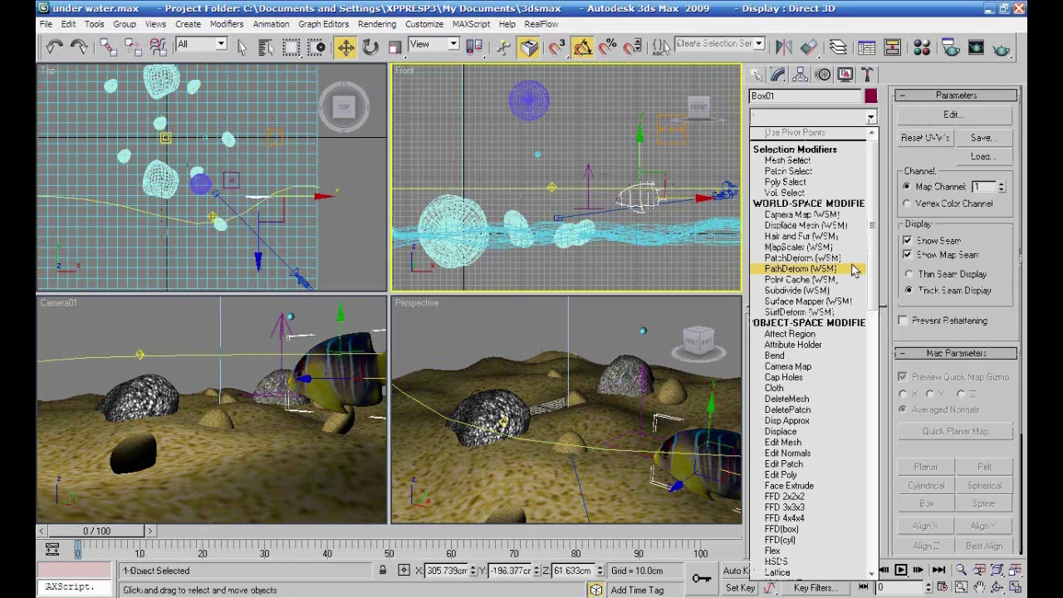
{"action": "left_click", "coordinate": [800, 275]}
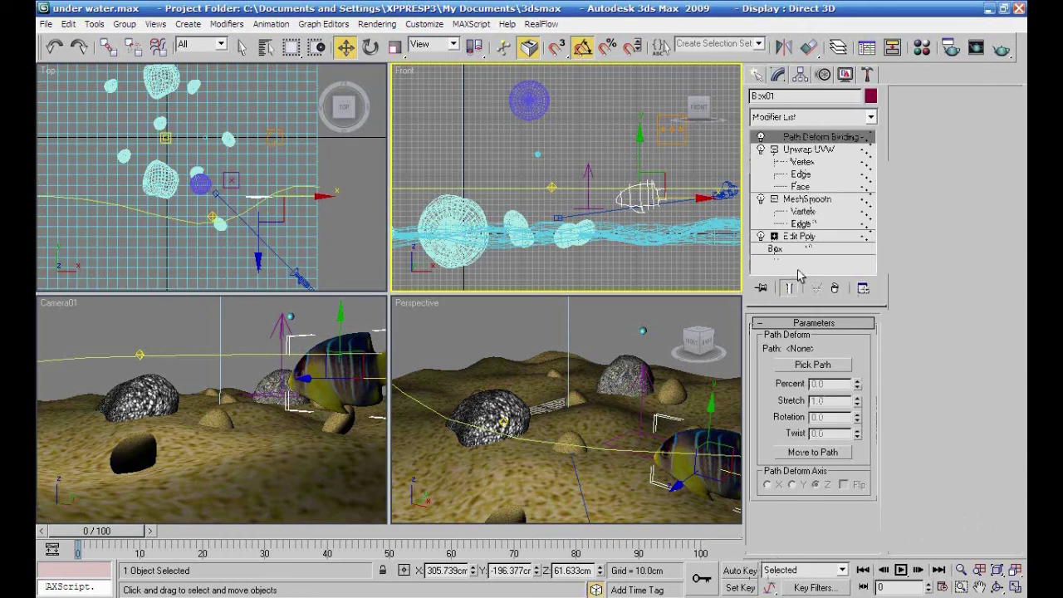
Try to assign the curved line as the fish's deform path in the Front view
{"action": "left_click", "coordinate": [822, 365]}
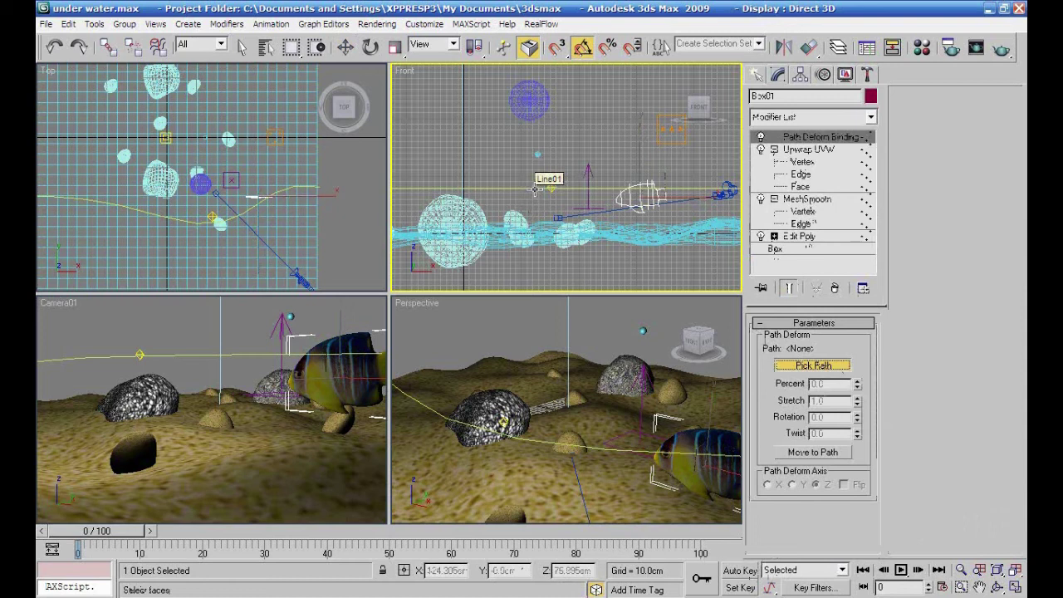
{"action": "left_click", "coordinate": [535, 190]}
{"action": "key", "text": "w"}
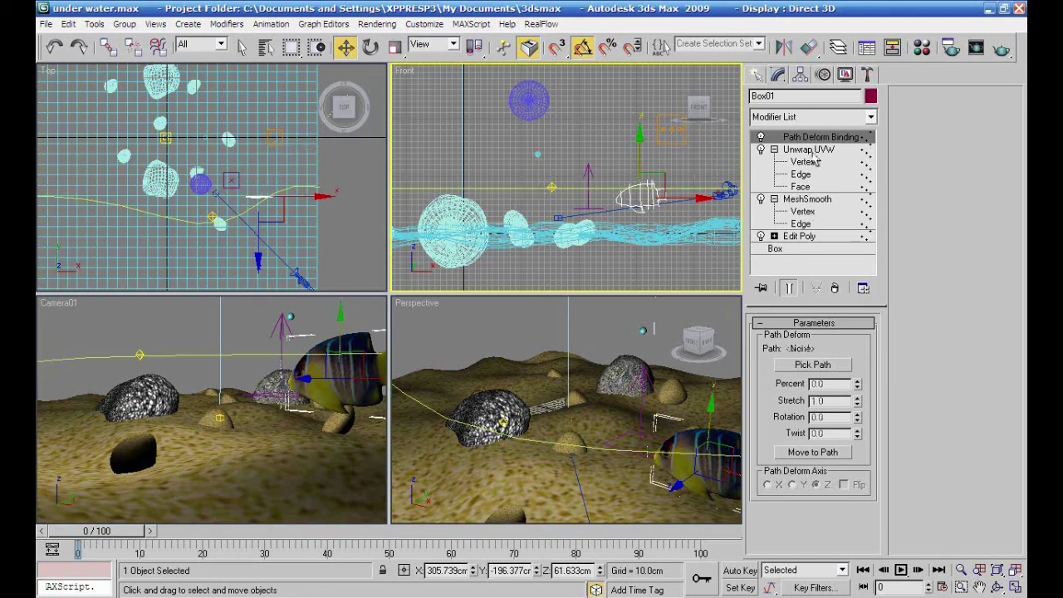
{"action": "left_click", "coordinate": [774, 149]}
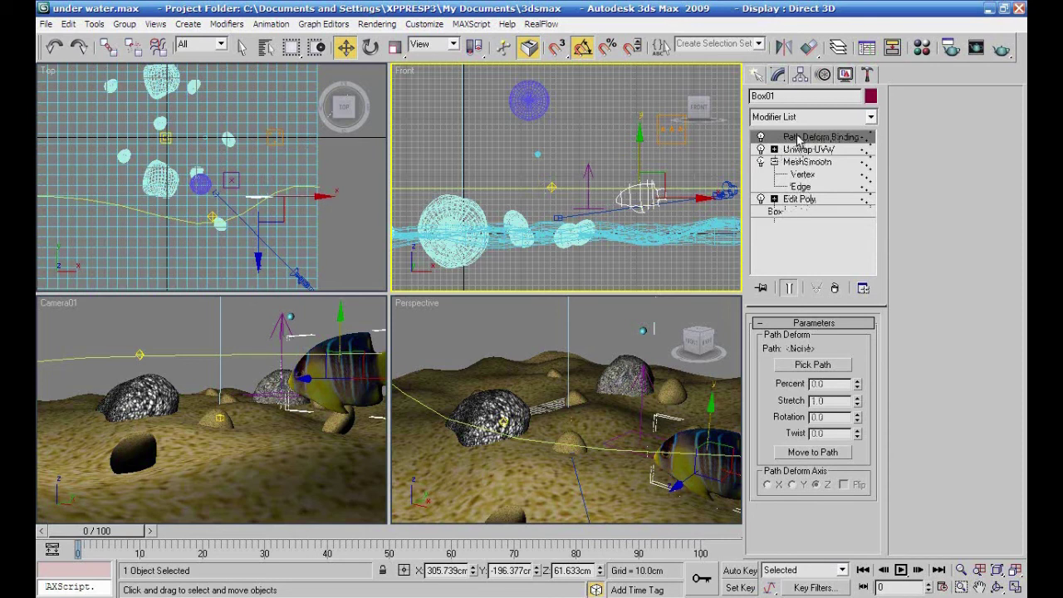
{"action": "left_click", "coordinate": [818, 366]}
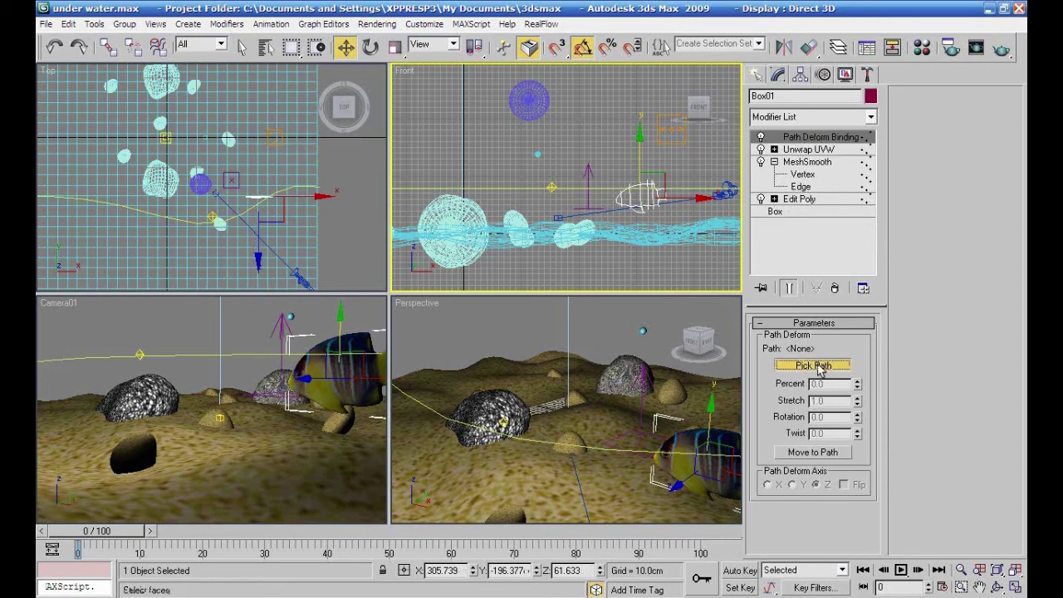
{"action": "left_click", "coordinate": [509, 189]}
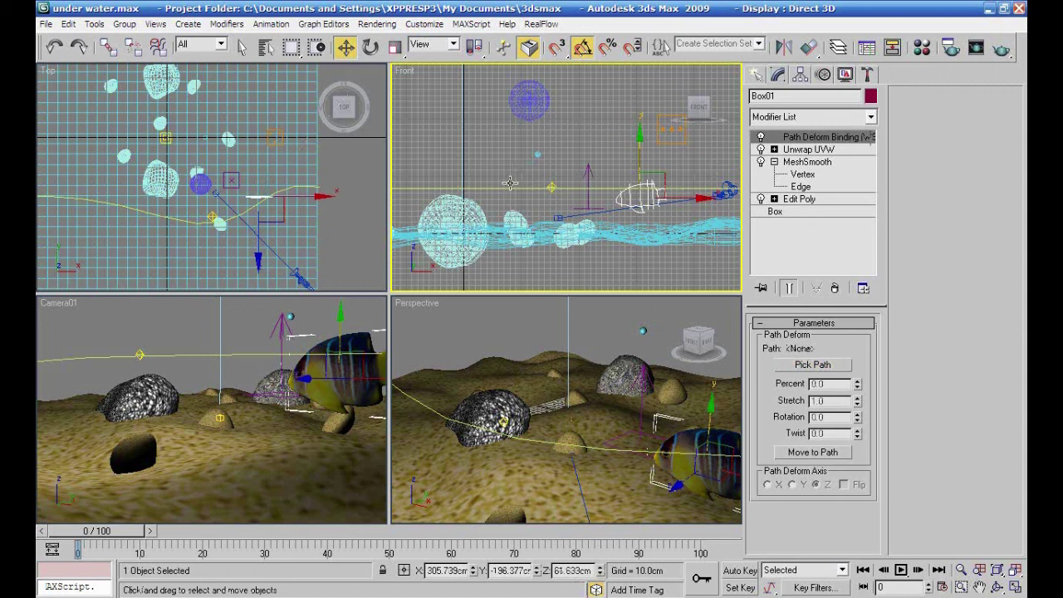
{"action": "left_click", "coordinate": [798, 200]}
{"action": "key", "text": "1"}
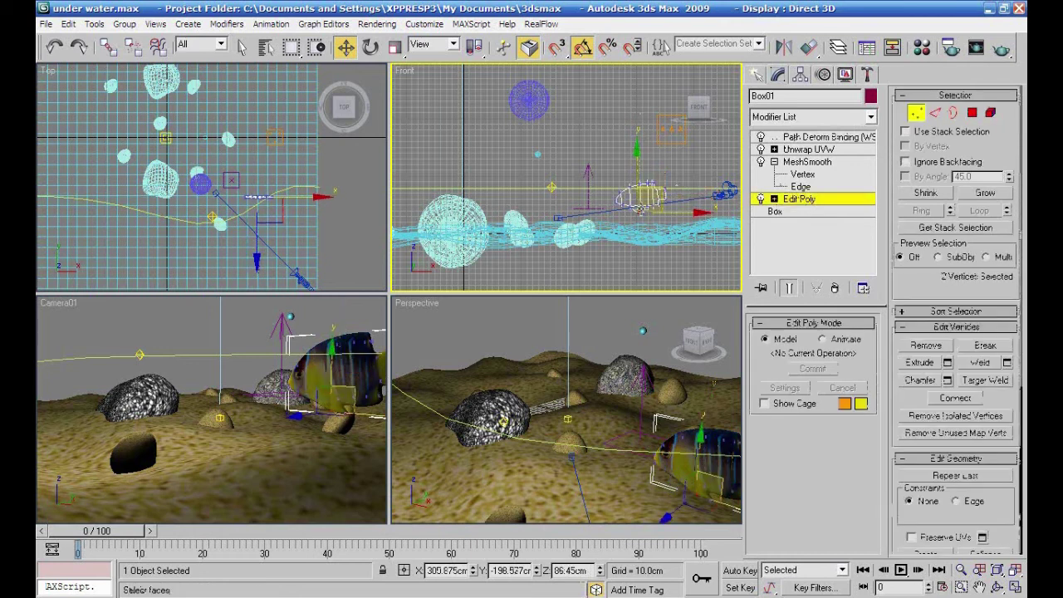
{"action": "left_click", "coordinate": [795, 203]}
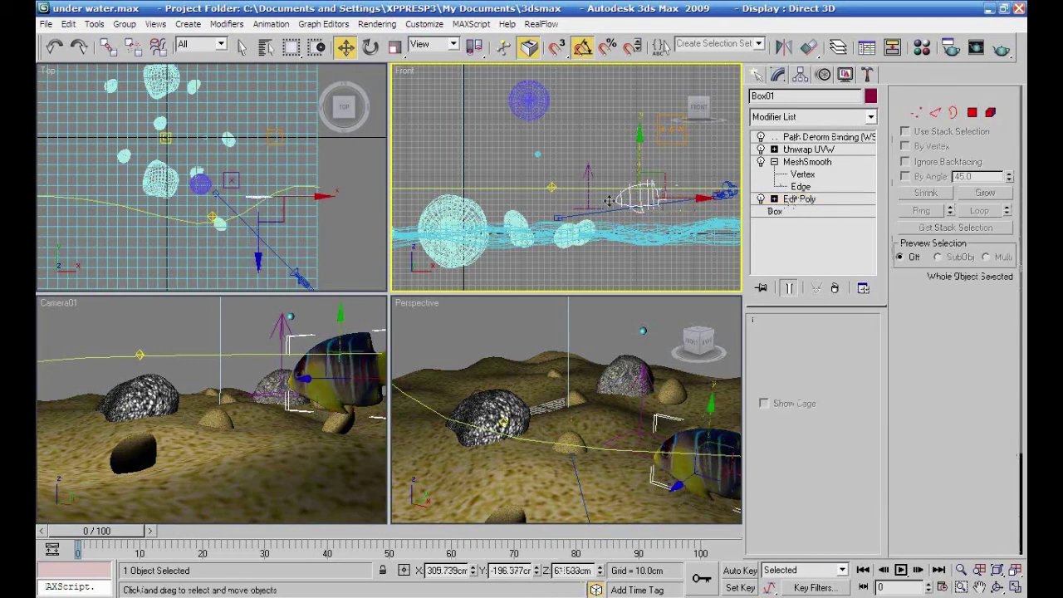
Assign the curved line Line01 as the fish's Path Deform path and move the fish to the path
{"action": "left_click", "coordinate": [790, 138]}
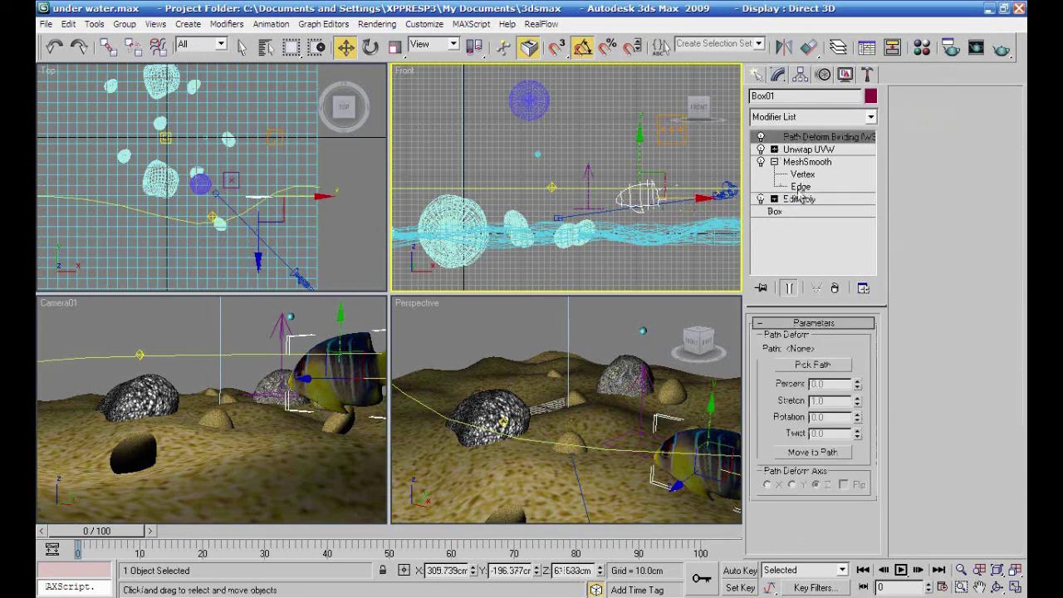
{"action": "left_click", "coordinate": [815, 366]}
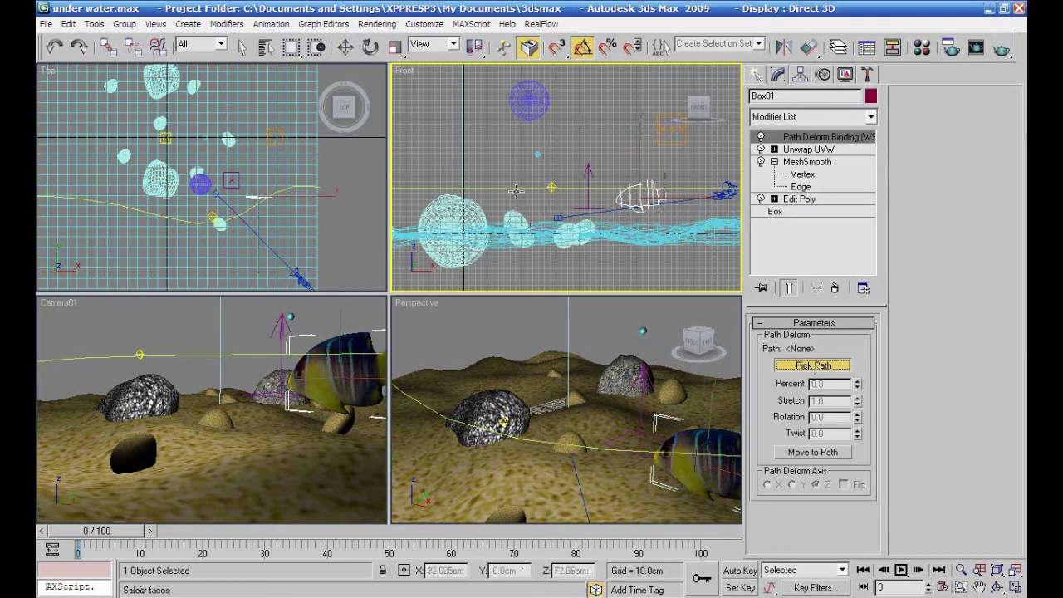
{"action": "left_click", "coordinate": [516, 189]}
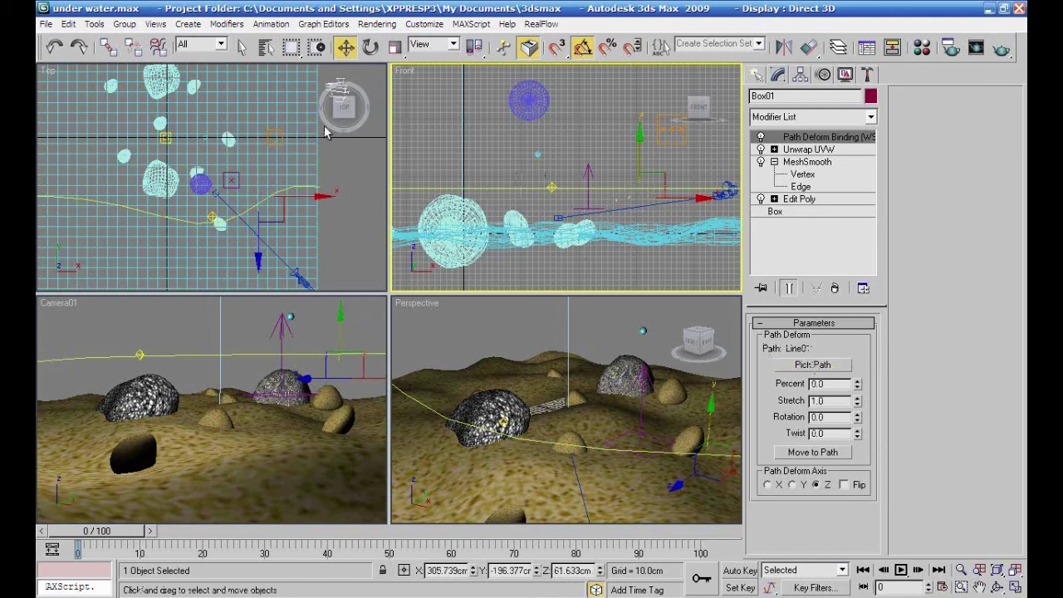
{"action": "left_click", "coordinate": [824, 455]}
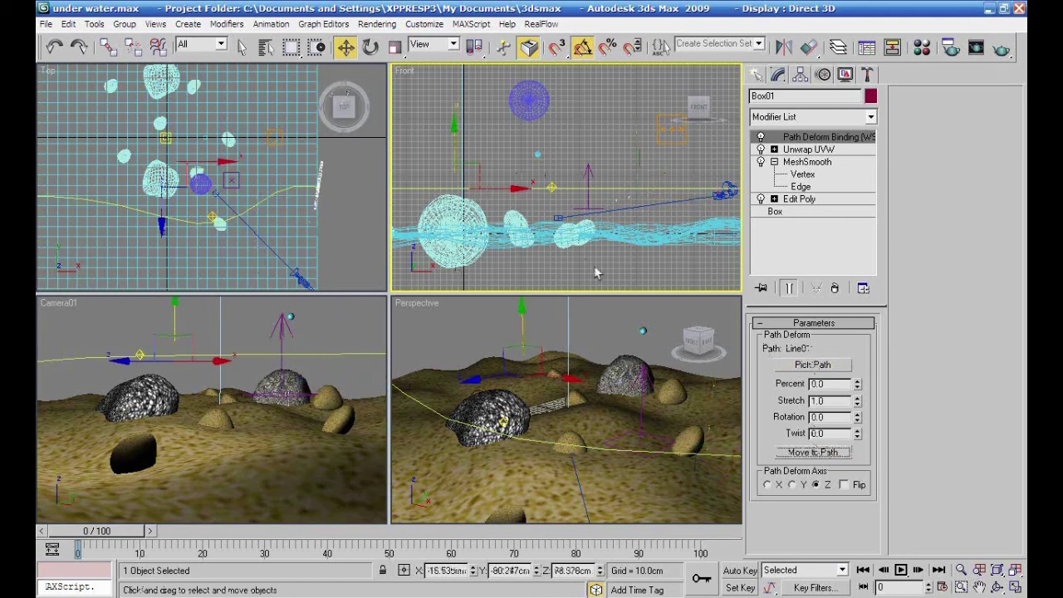
Try the Path Deform axes on the fish and settle on the X axis with Flip enabled
{"action": "middle_click_drag", "start_coordinate": [619, 255], "coordinate": [505, 254]}
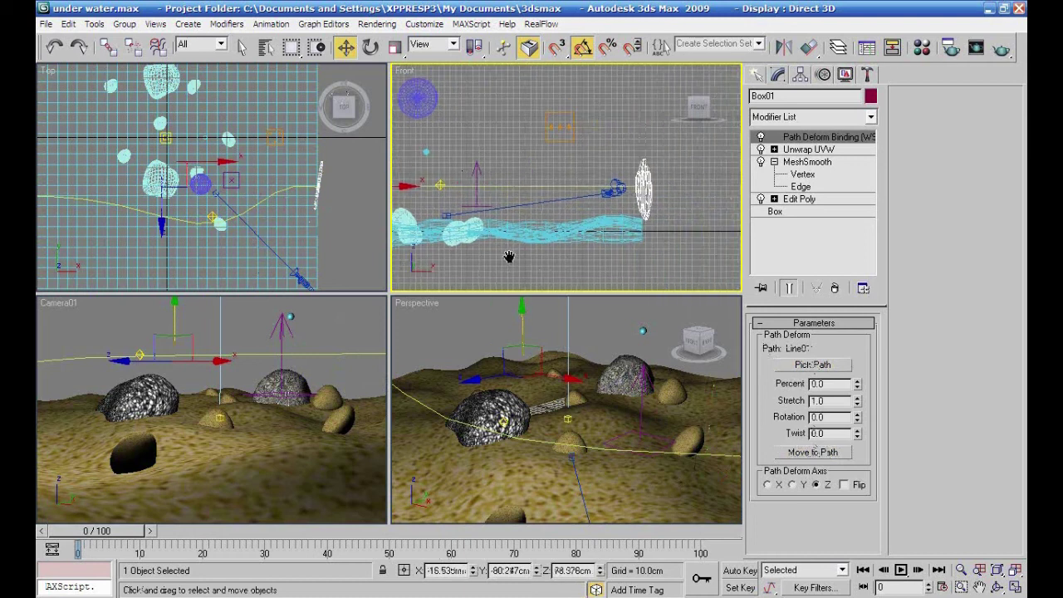
{"action": "middle_click_drag", "start_coordinate": [658, 392], "coordinate": [587, 408], "text": "alt"}
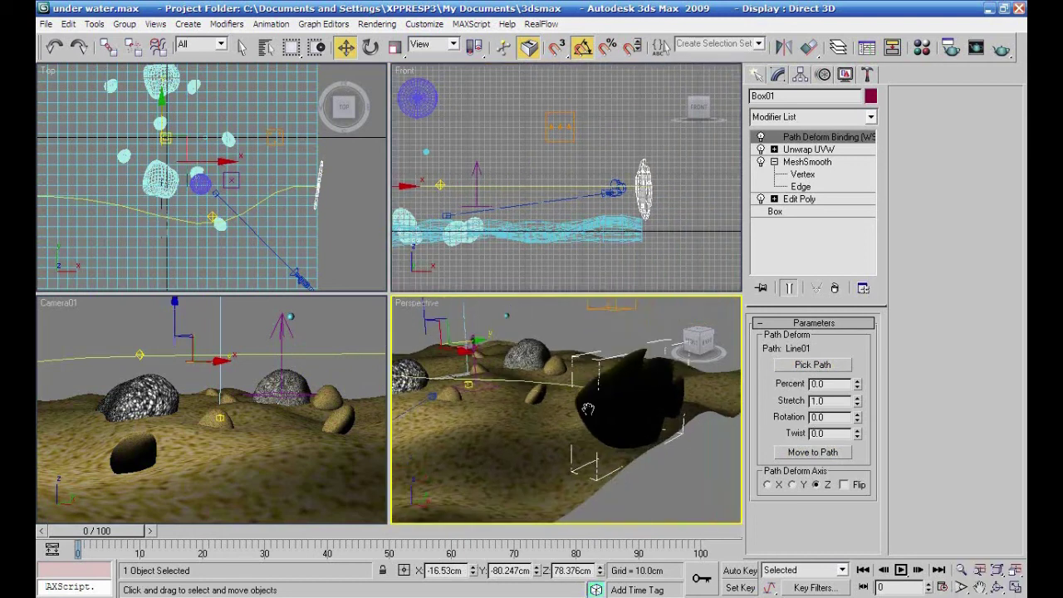
{"action": "left_click", "coordinate": [768, 486]}
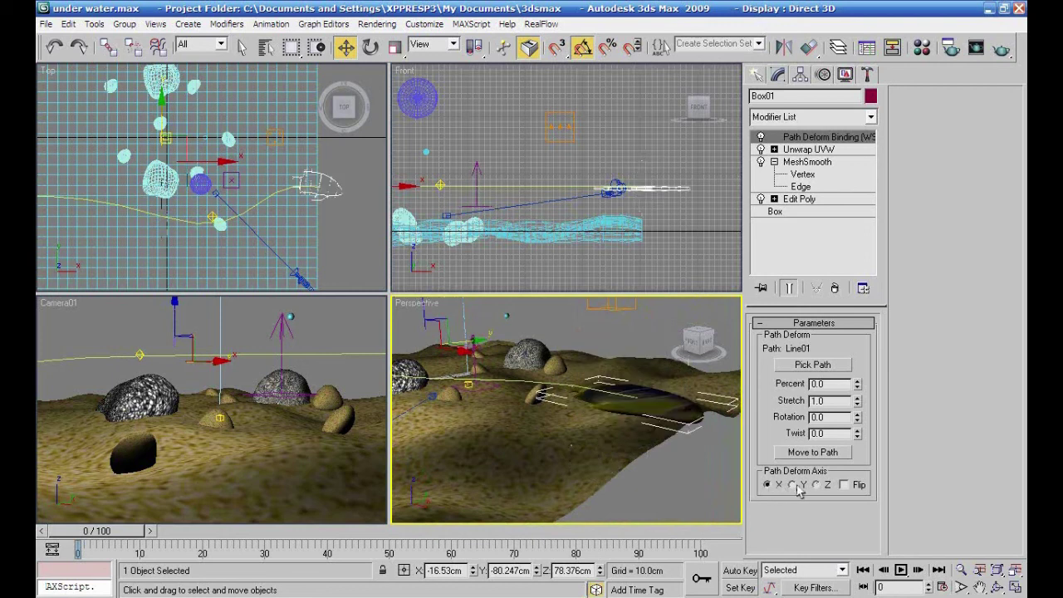
{"action": "left_click", "coordinate": [791, 485]}
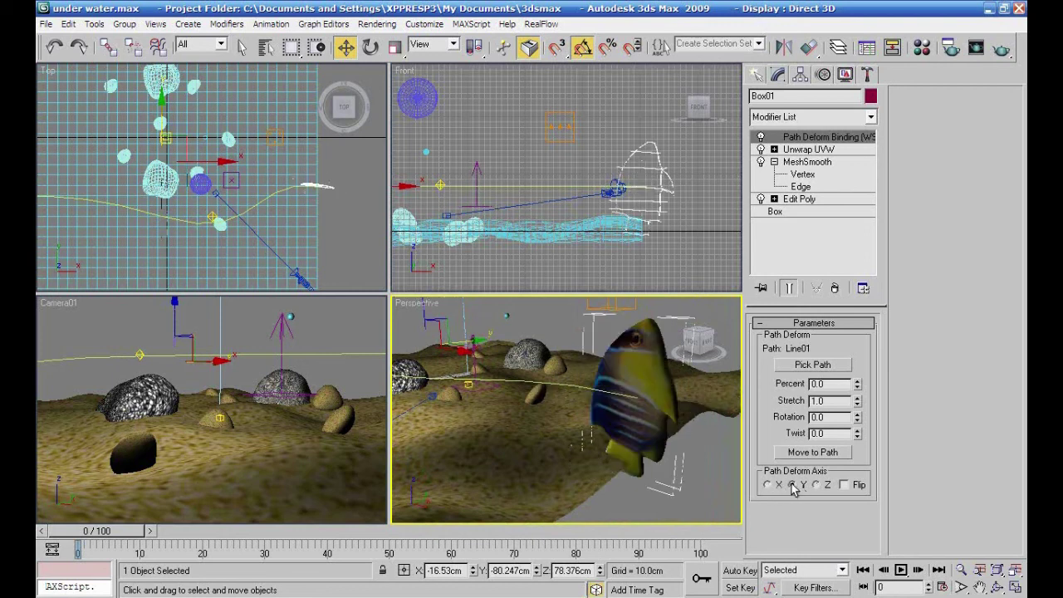
{"action": "left_click", "coordinate": [844, 485]}
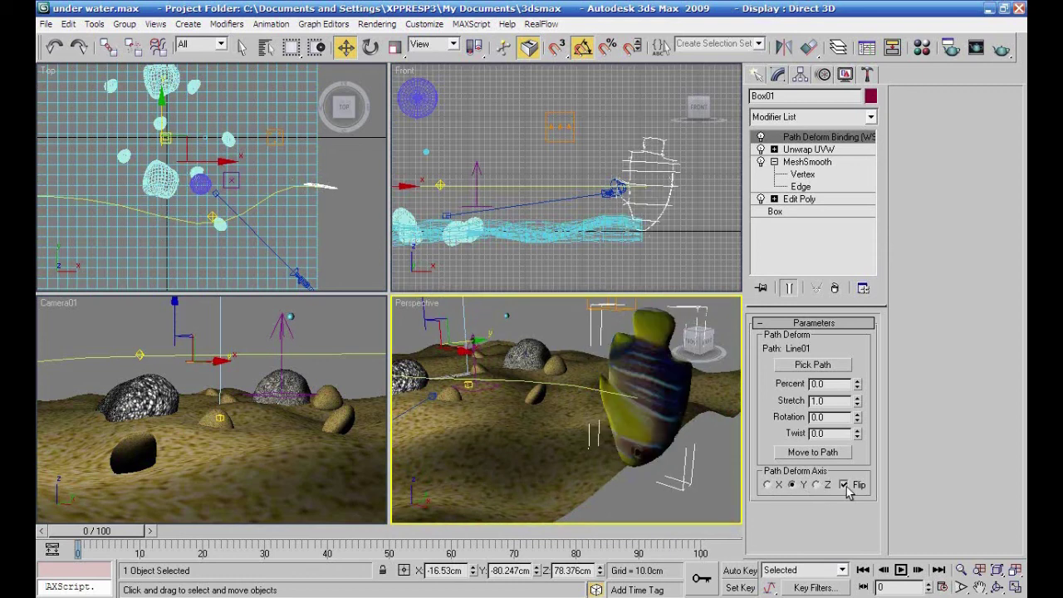
{"action": "left_click", "coordinate": [845, 486]}
{"action": "left_click", "coordinate": [775, 488]}
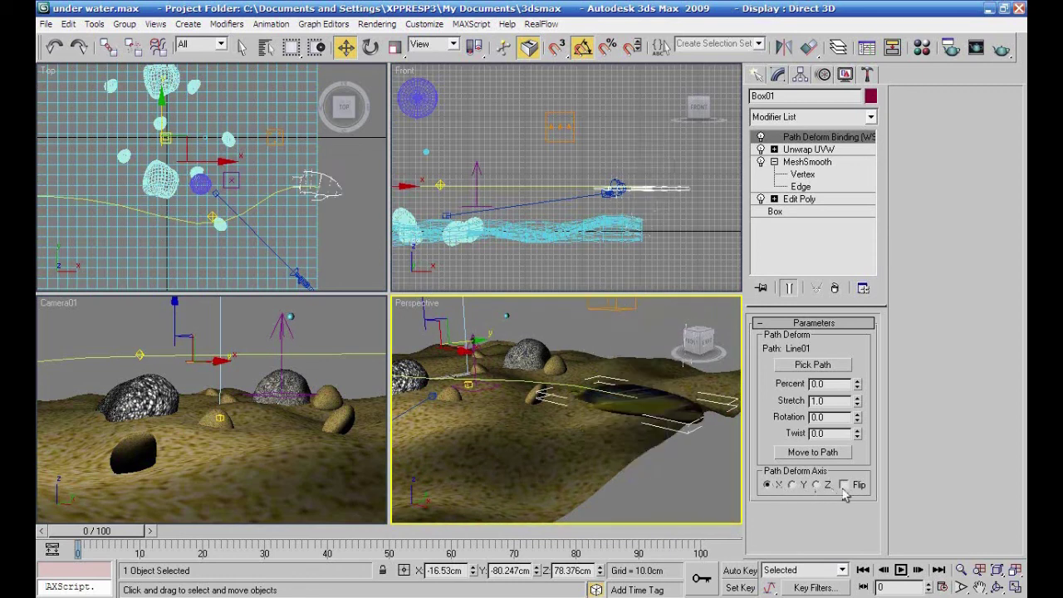
{"action": "left_click", "coordinate": [843, 485]}
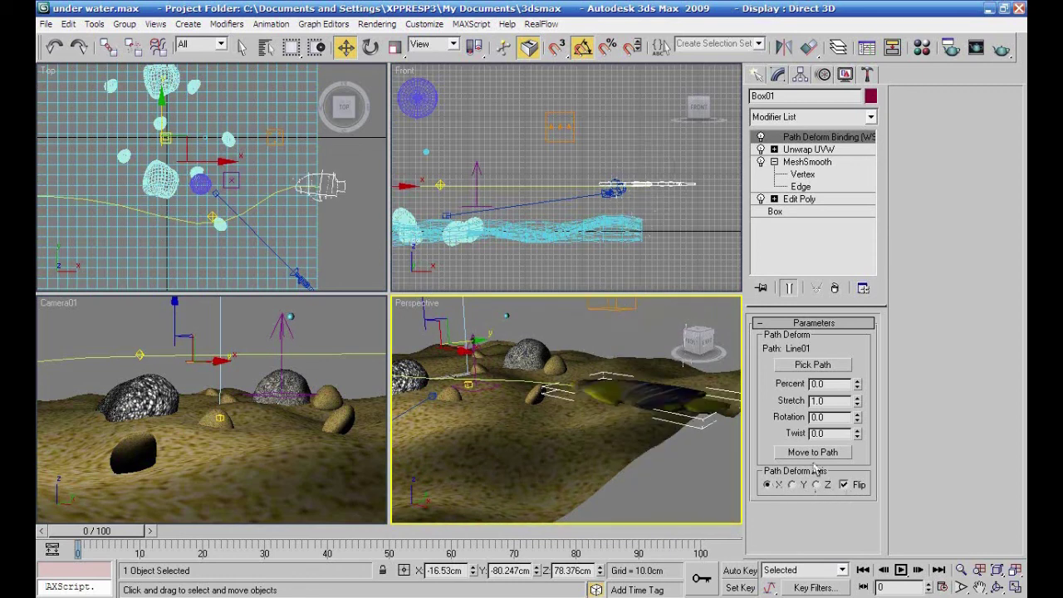
Rotate the fish 90 degrees about the X axis so it stands upright on the path
{"action": "left_click", "coordinate": [370, 47]}
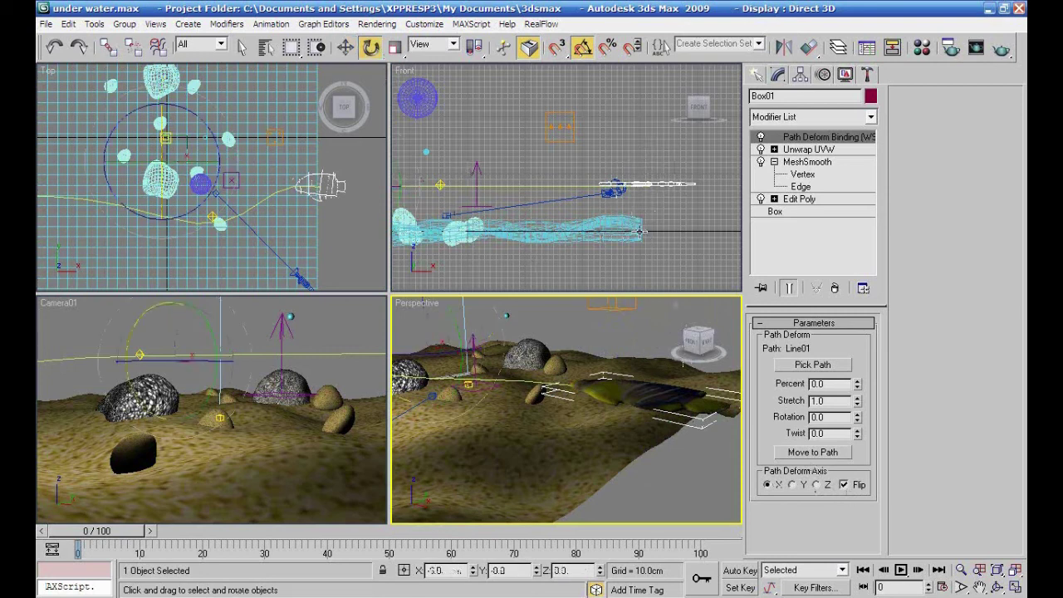
{"action": "middle_click_drag", "start_coordinate": [490, 224], "coordinate": [569, 224]}
{"action": "left_click_drag", "start_coordinate": [421, 198], "coordinate": [420, 268]}
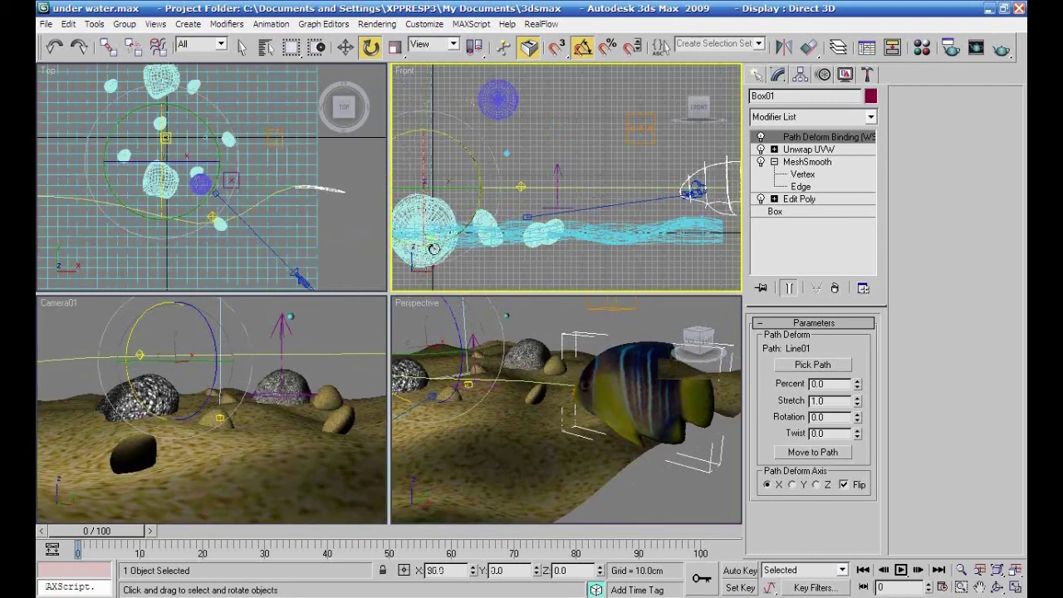
Slide the fish back and forth along the curved path and set its Path Deform Percent to 30
{"action": "left_click_drag", "start_coordinate": [857, 387], "coordinate": [853, 321]}
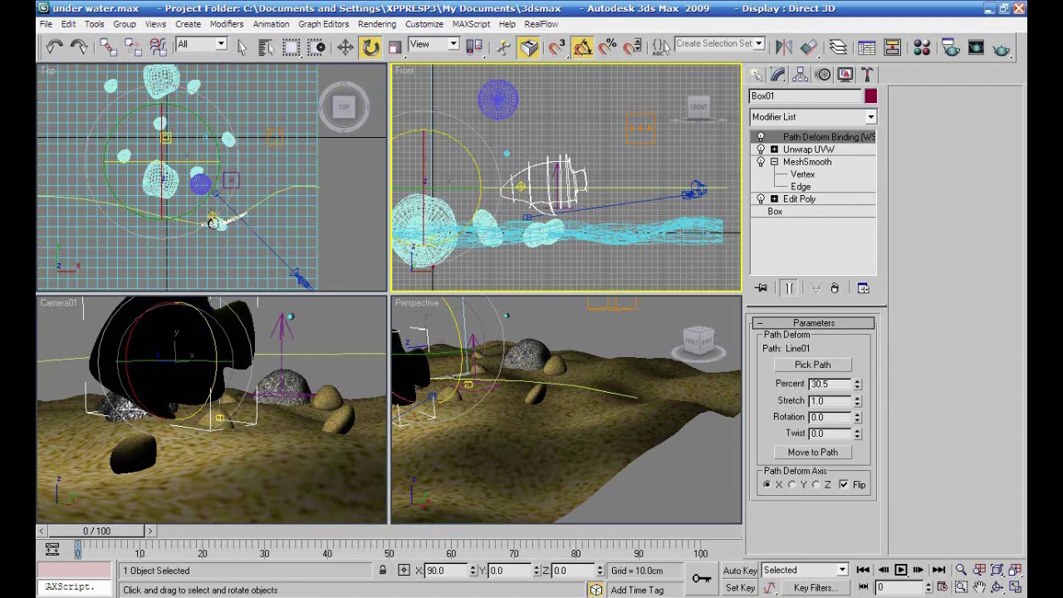
{"action": "mouse_move", "coordinate": [856, 389]}
{"action": "left_mouse_down"}
{"action": "mouse_move", "coordinate": [856, 448]}
{"action": "mouse_move", "coordinate": [856, 430]}
{"action": "left_mouse_up"}
{"action": "mouse_move", "coordinate": [857, 384]}
{"action": "left_mouse_down"}
{"action": "mouse_move", "coordinate": [853, 289]}
{"action": "mouse_move", "coordinate": [851, 343]}
{"action": "left_mouse_up"}
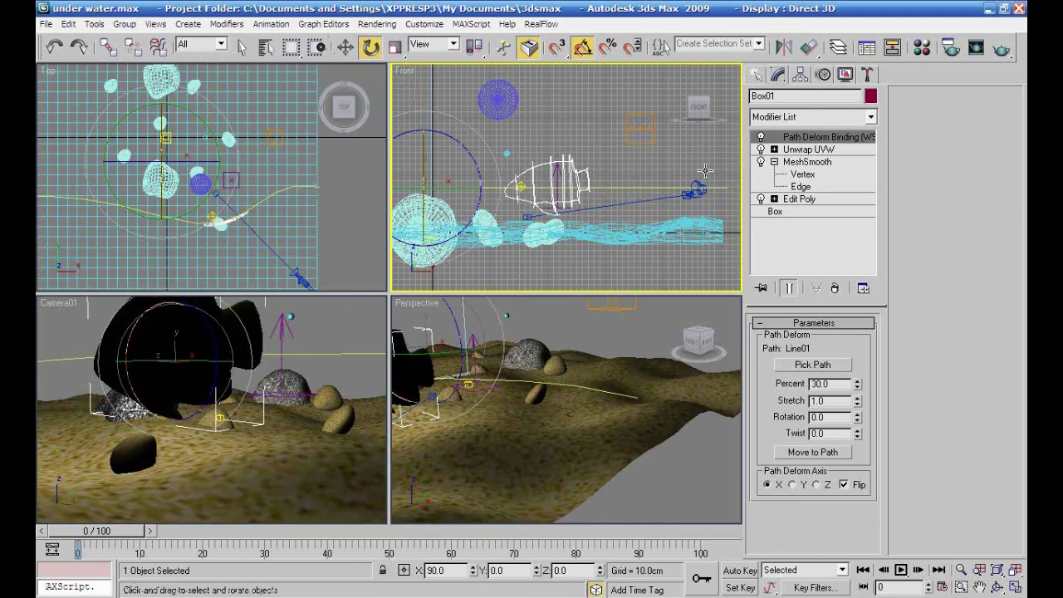
Select the curved path Line01 and move it in the Top view to about X -46.6 cm, Y 7.1 cm
{"action": "left_click", "coordinate": [679, 172]}
{"action": "left_click", "coordinate": [637, 185]}
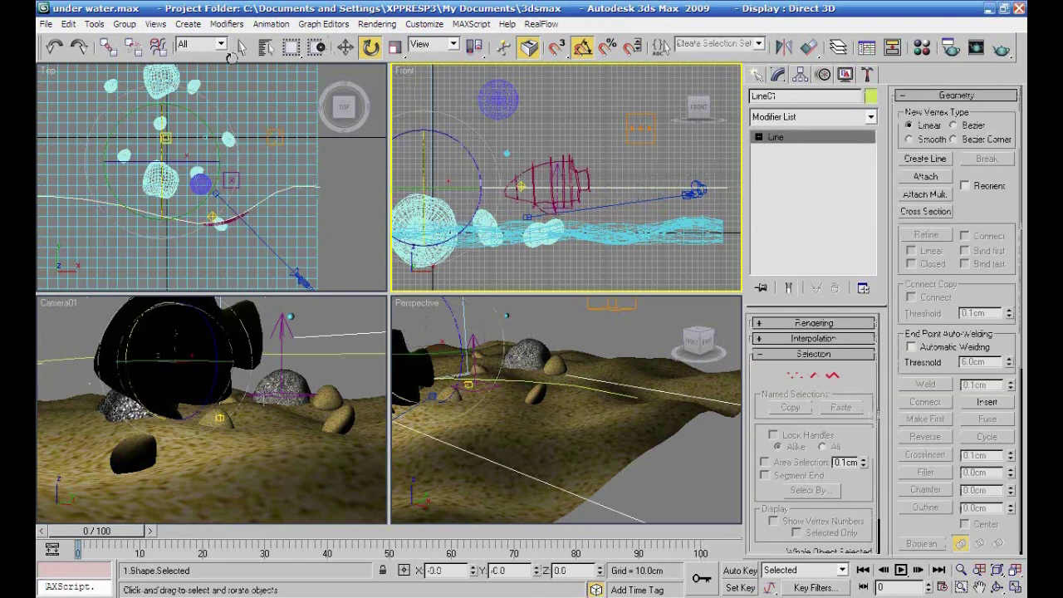
{"action": "left_click", "coordinate": [344, 48]}
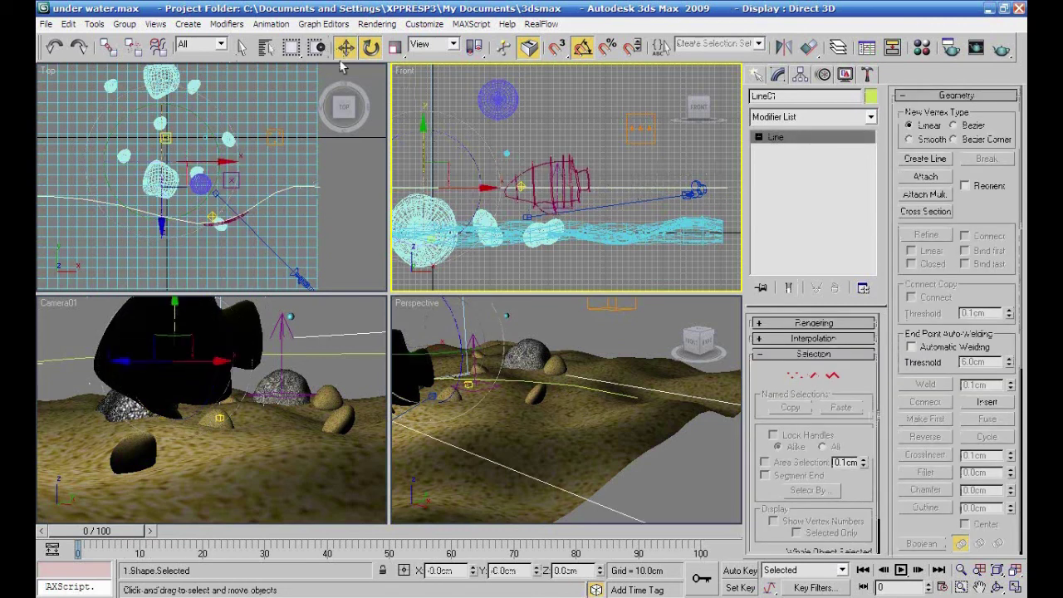
{"action": "right_click", "coordinate": [181, 170]}
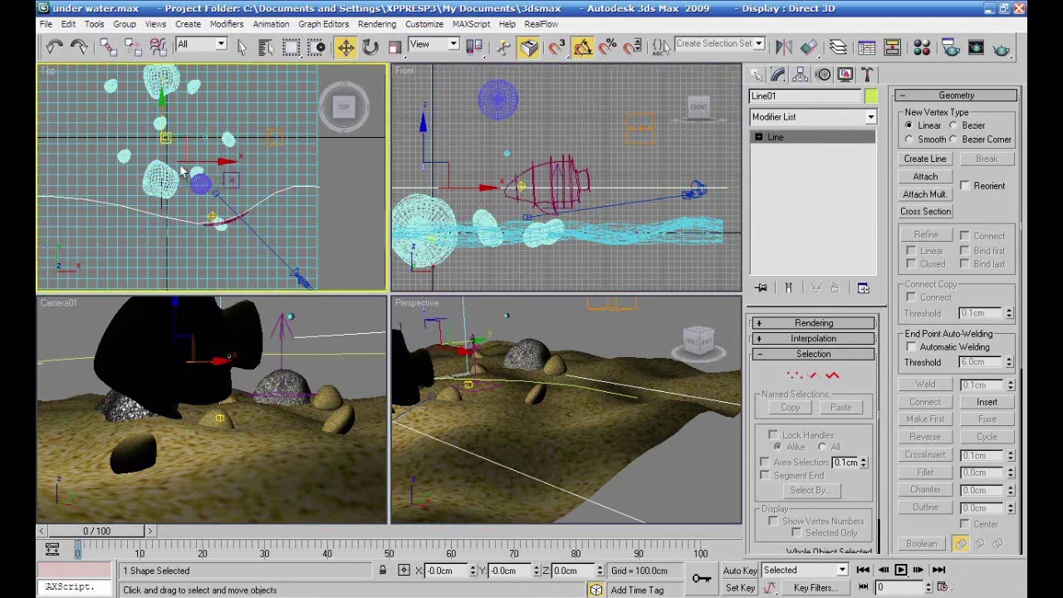
{"action": "left_click_drag", "start_coordinate": [190, 143], "coordinate": [176, 122]}
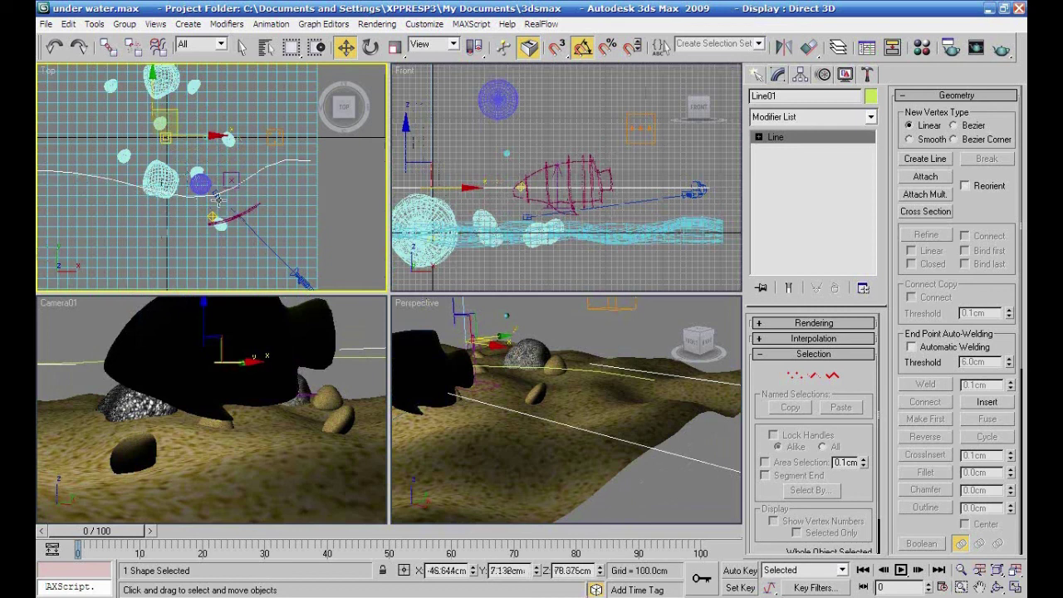
Move the fish onto the shifted path again and rotate it 90 degrees about the X axis so it stands upright
{"action": "left_click", "coordinate": [585, 148]}
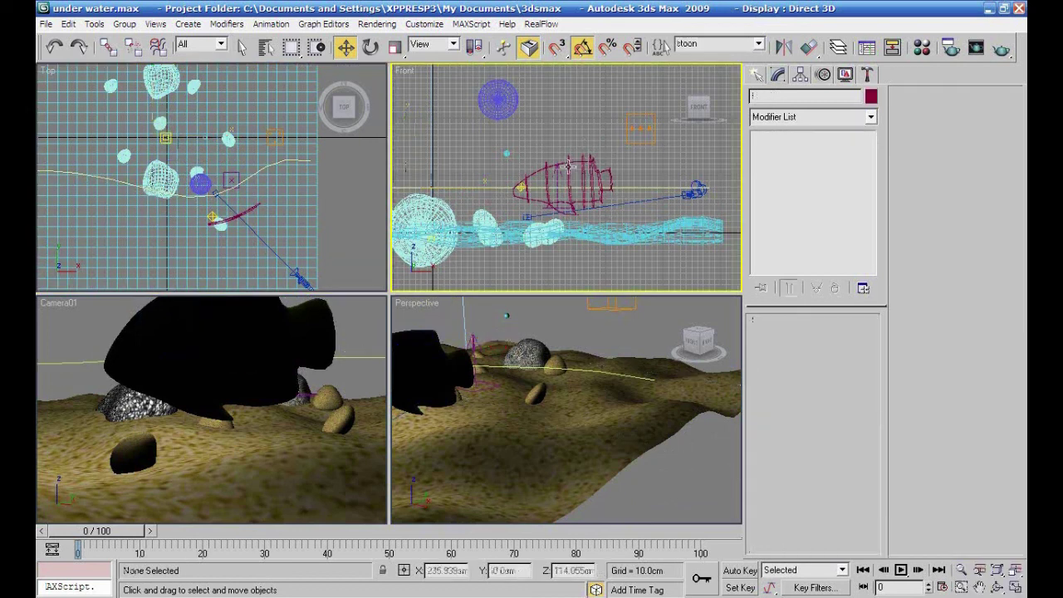
{"action": "left_click", "coordinate": [568, 167]}
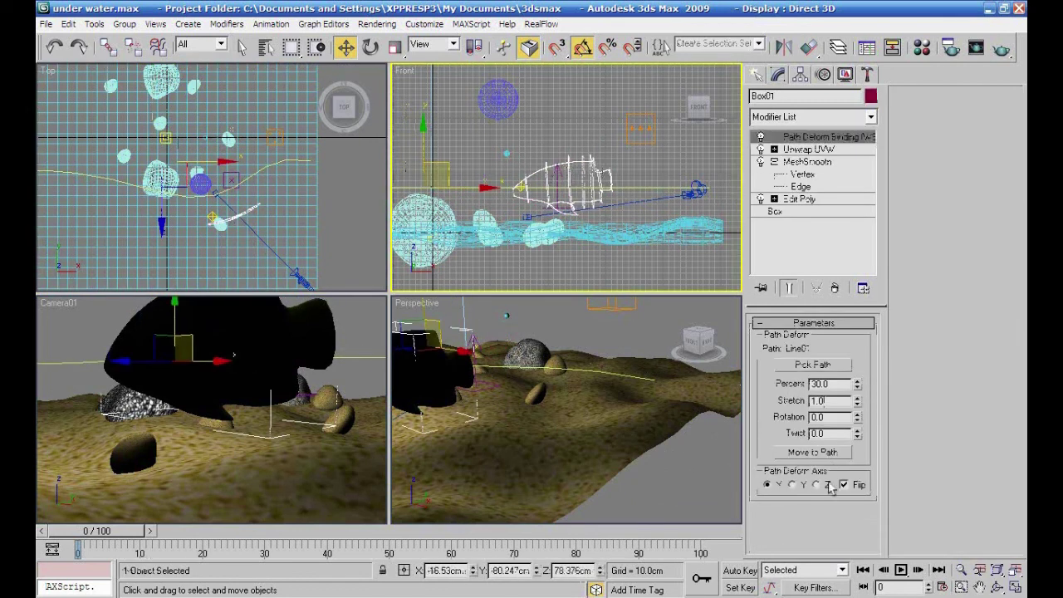
{"action": "left_click", "coordinate": [813, 453]}
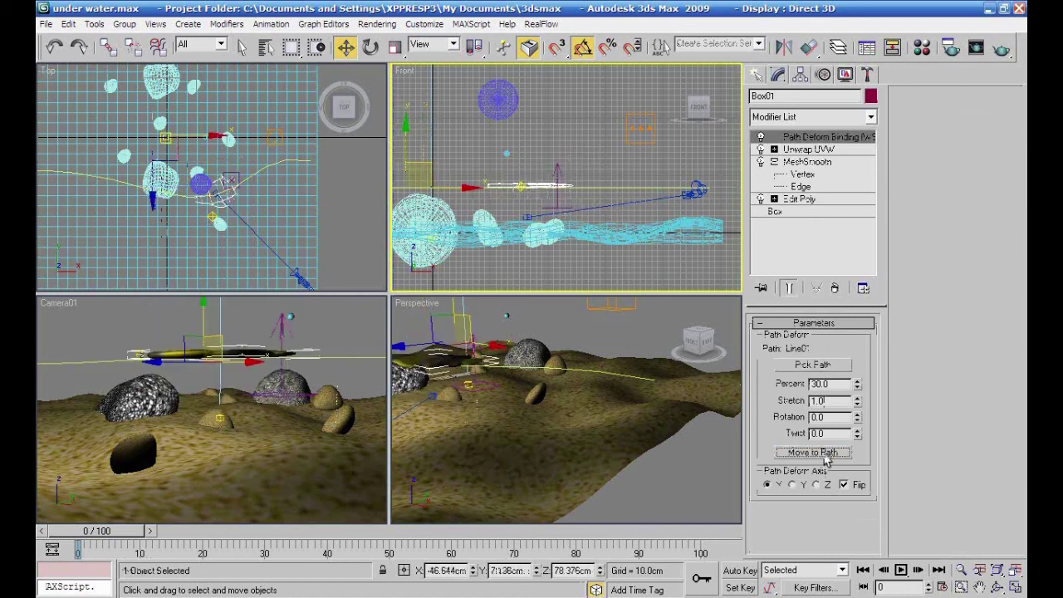
{"action": "left_click", "coordinate": [370, 47]}
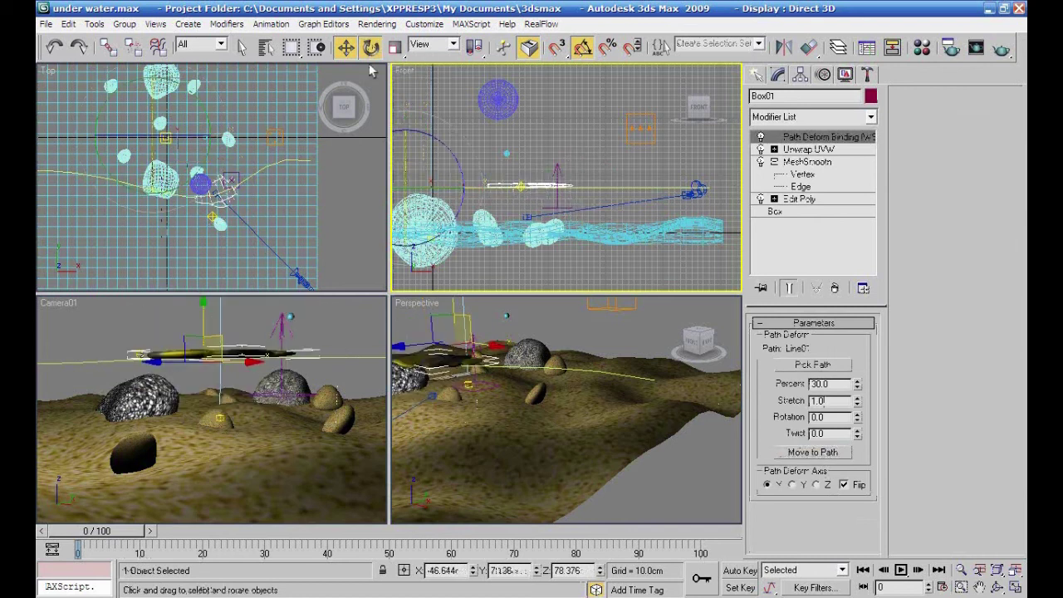
{"action": "middle_click_drag", "start_coordinate": [411, 154], "coordinate": [410, 153]}
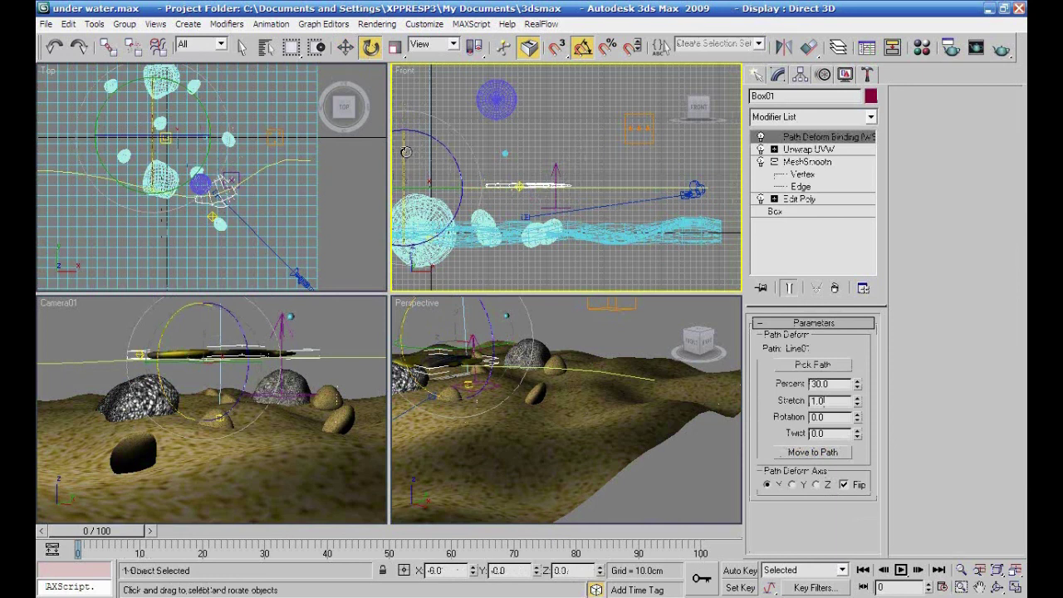
{"action": "left_click_drag", "start_coordinate": [405, 159], "coordinate": [390, 221]}
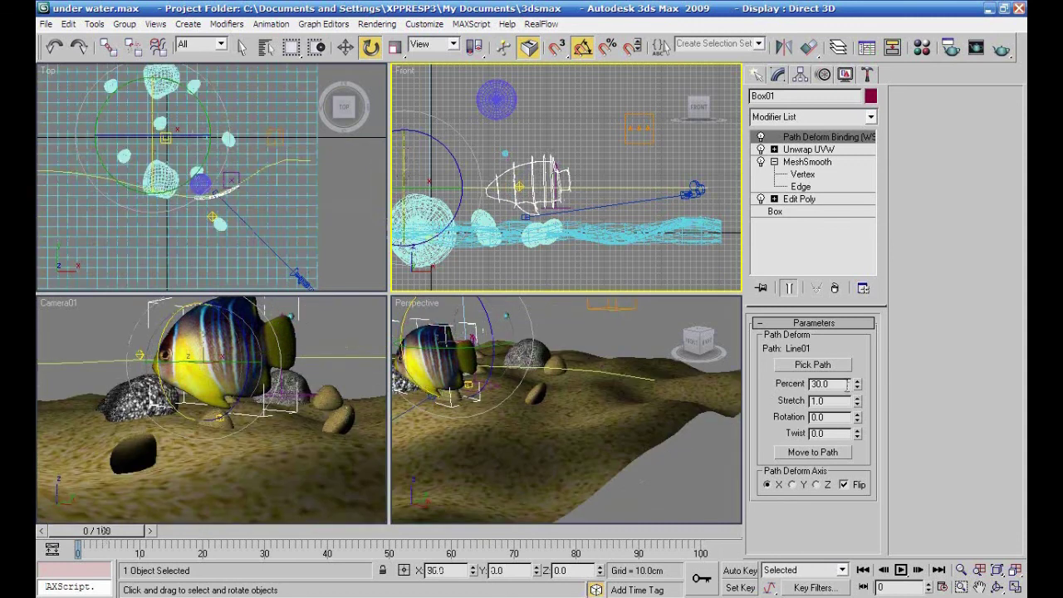
Slide the fish along the path and set its Path Deform Percent to 0
{"action": "right_click", "coordinate": [857, 387]}
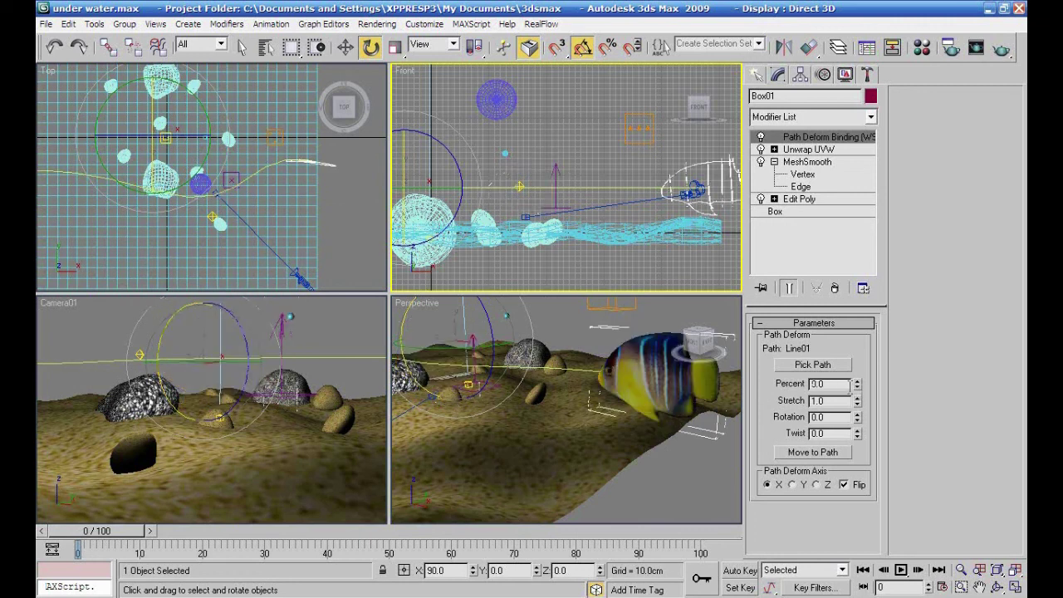
{"action": "left_click_drag", "start_coordinate": [855, 385], "coordinate": [841, 258]}
{"action": "left_click_drag", "start_coordinate": [842, 338], "coordinate": [843, 367]}
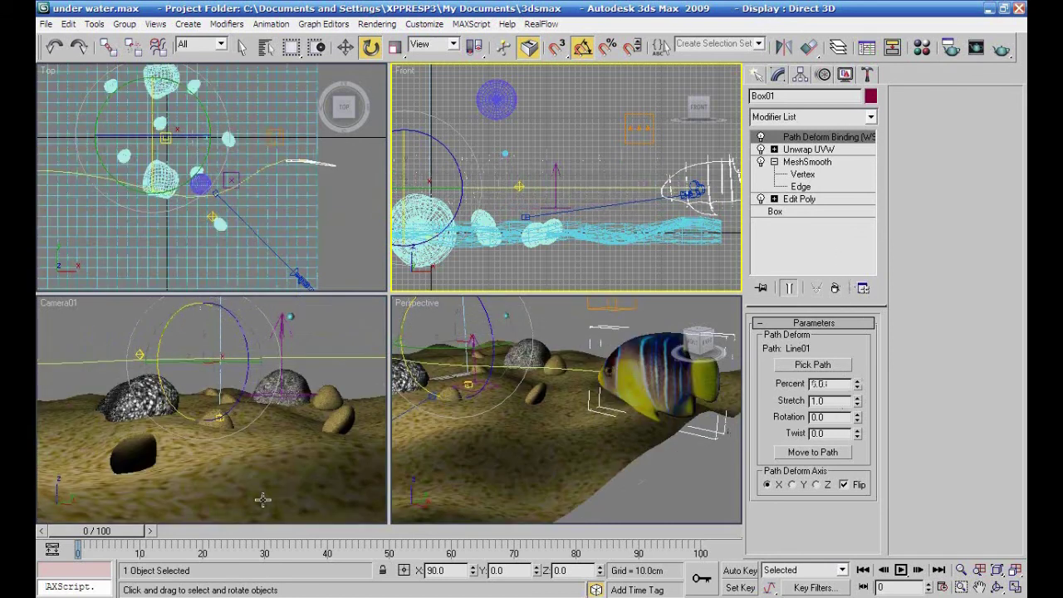
With Auto Key recording, animate the fish's Path Deform Percent from 0 at frame 0 to 100.5 at frame 81
{"action": "left_click", "coordinate": [739, 571]}
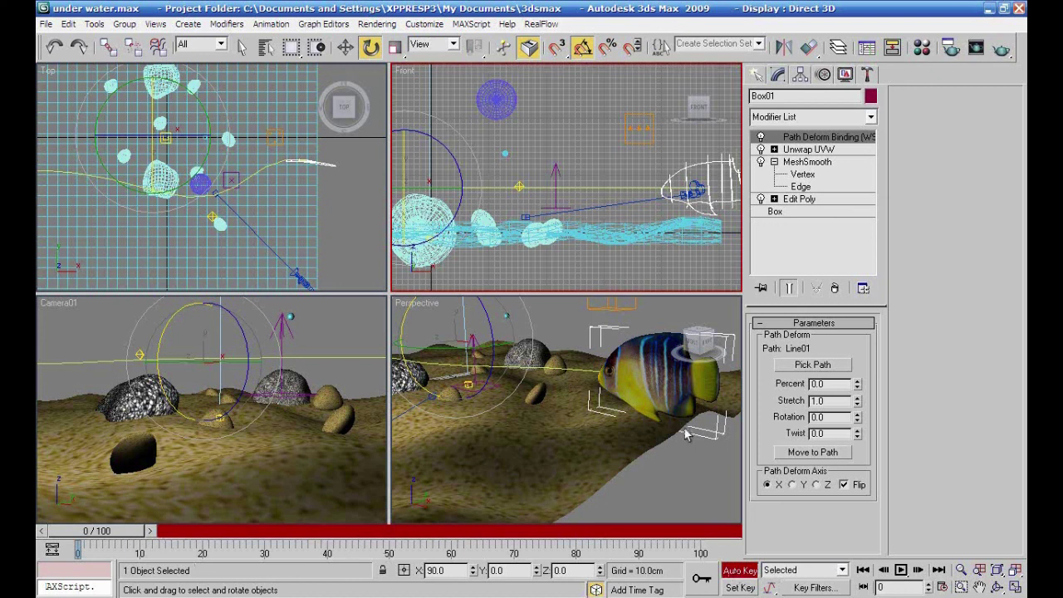
{"action": "left_click_drag", "start_coordinate": [857, 387], "coordinate": [859, 395]}
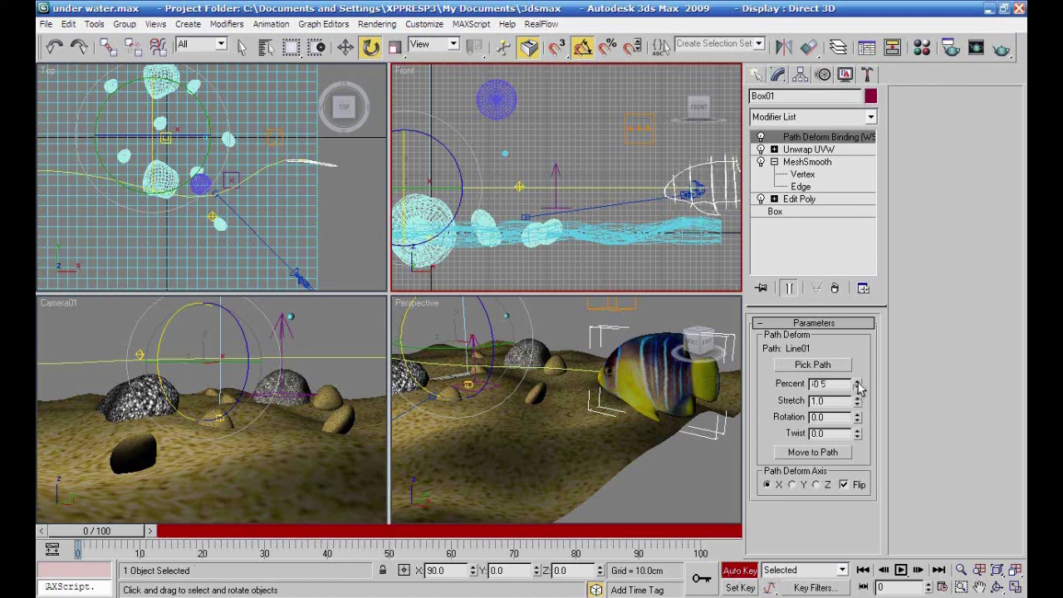
{"action": "right_click", "coordinate": [859, 389]}
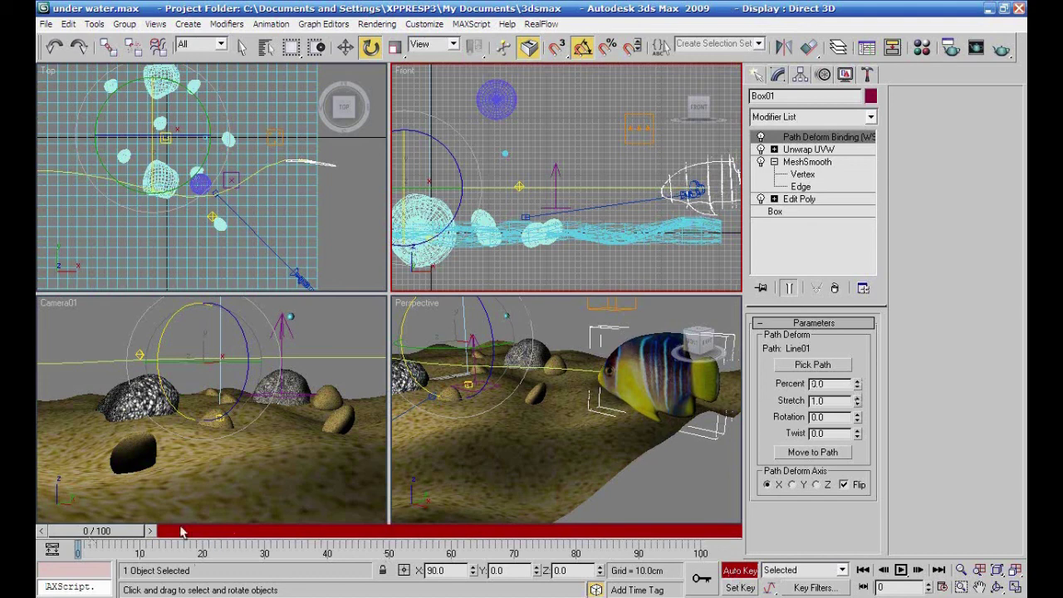
{"action": "left_click_drag", "start_coordinate": [121, 532], "coordinate": [568, 532]}
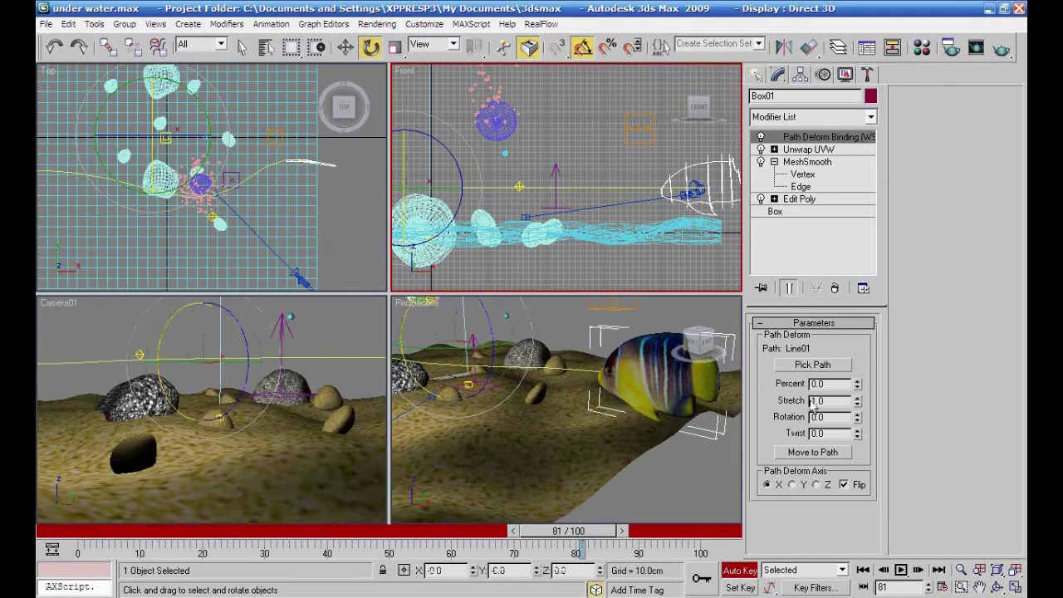
{"action": "left_click_drag", "start_coordinate": [857, 388], "coordinate": [857, 251]}
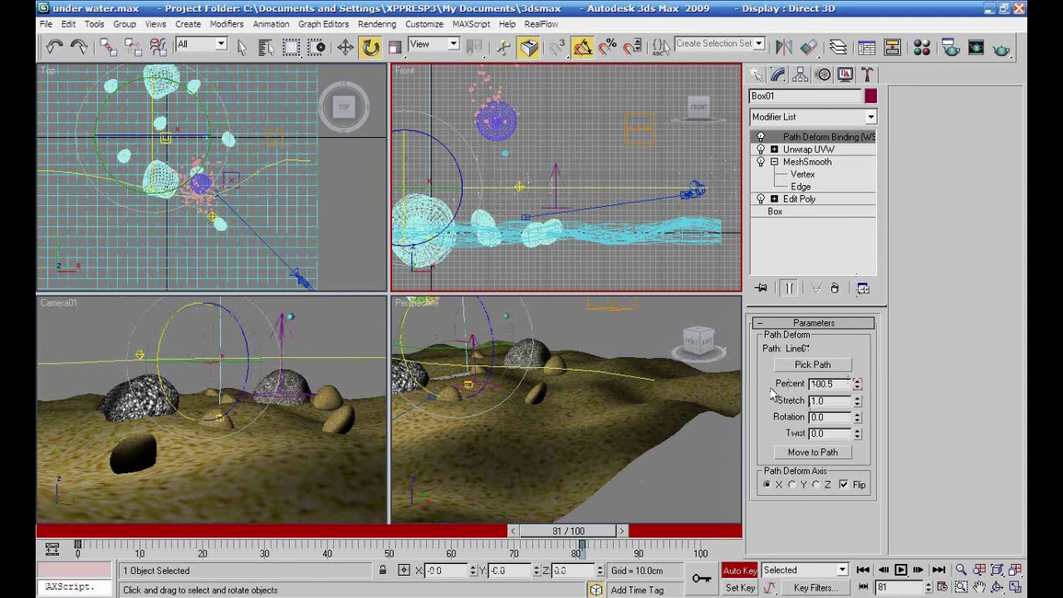
{"action": "left_click", "coordinate": [736, 572]}
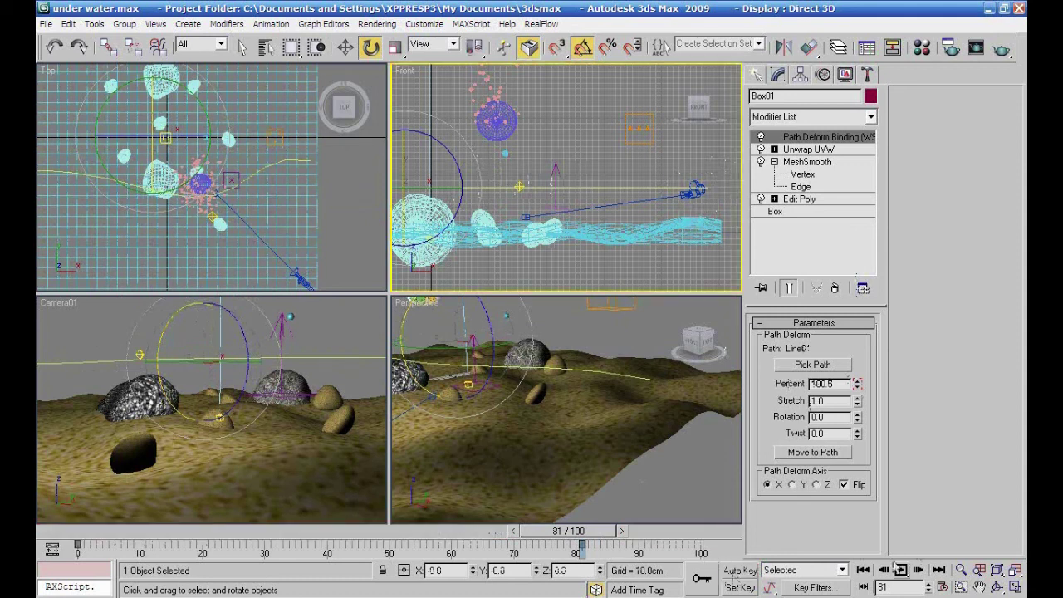
Play the animation from the start in the Camera01 view to check the fish's swim along the path
{"action": "left_click", "coordinate": [862, 571]}
{"action": "left_click", "coordinate": [900, 571]}
{"action": "right_click", "coordinate": [328, 452]}
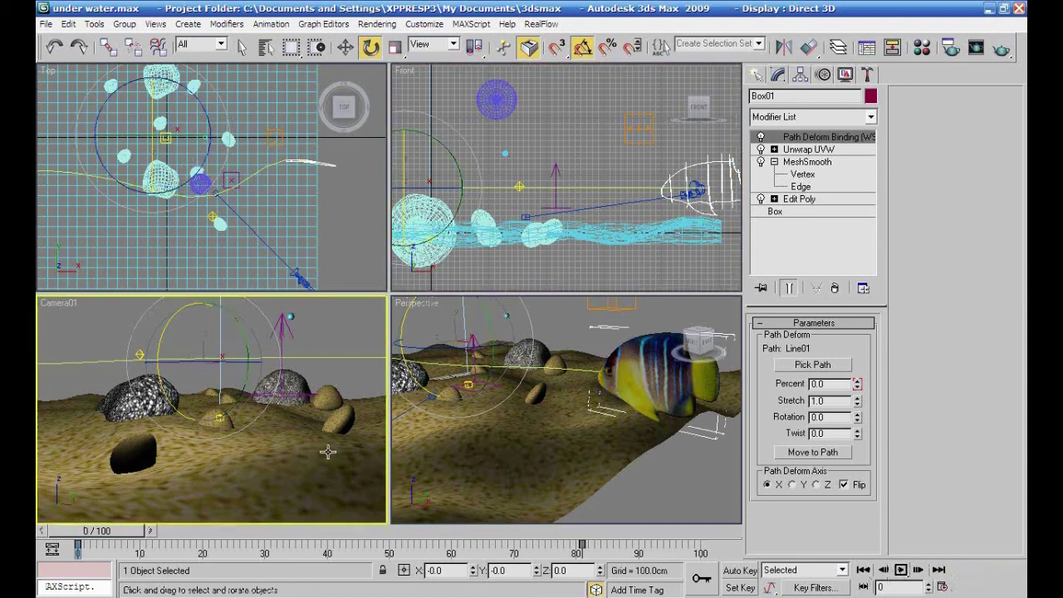
{"action": "left_click", "coordinate": [900, 571]}
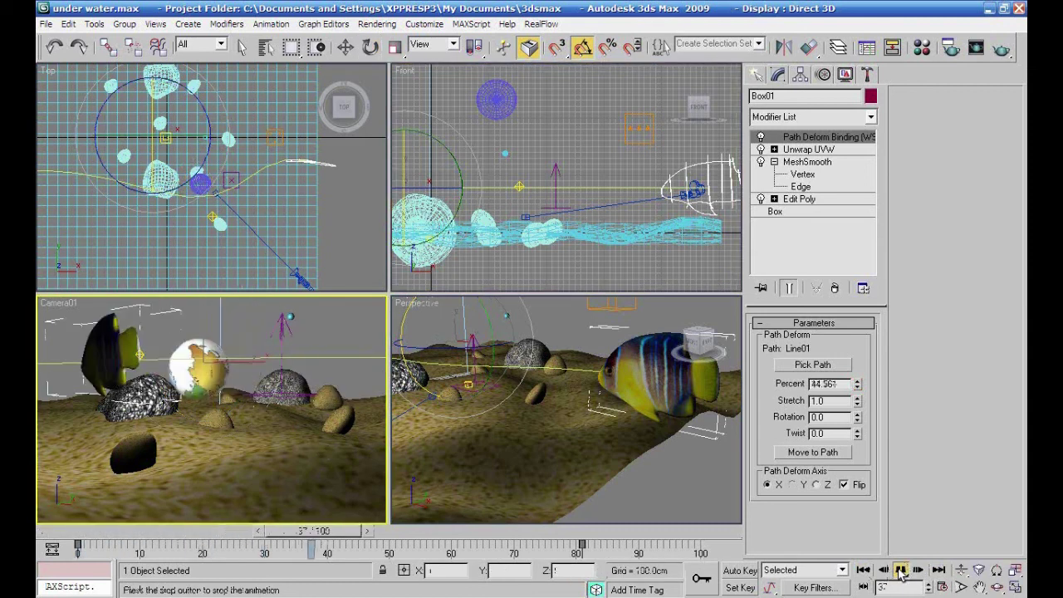
{"action": "left_click", "coordinate": [662, 536]}
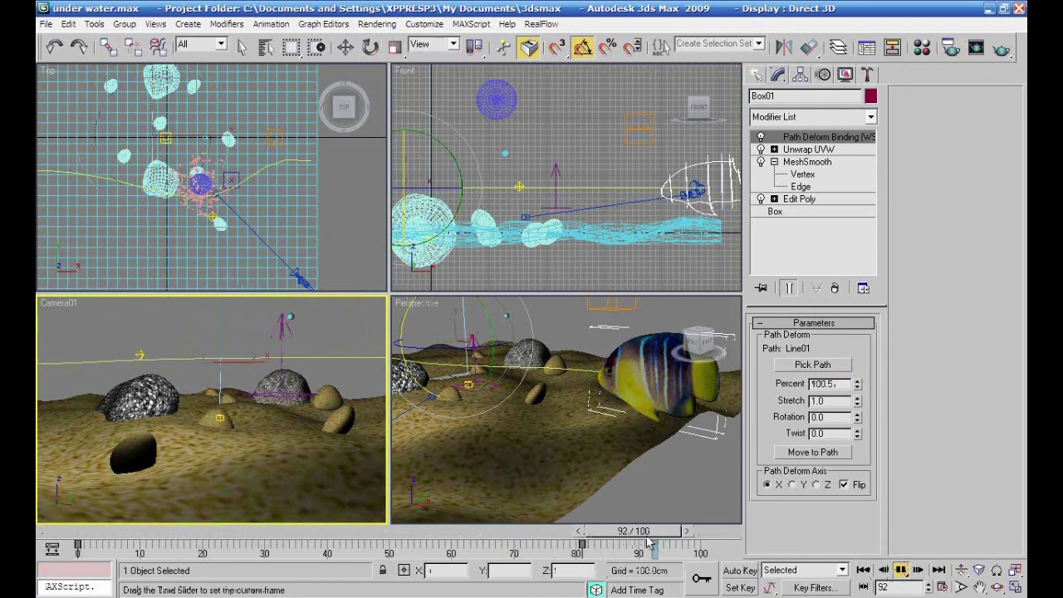
Go to frame 81 and, with Auto Key recording, set the fish's Path Deform Percent to 77
{"action": "left_click_drag", "start_coordinate": [662, 535], "coordinate": [584, 556]}
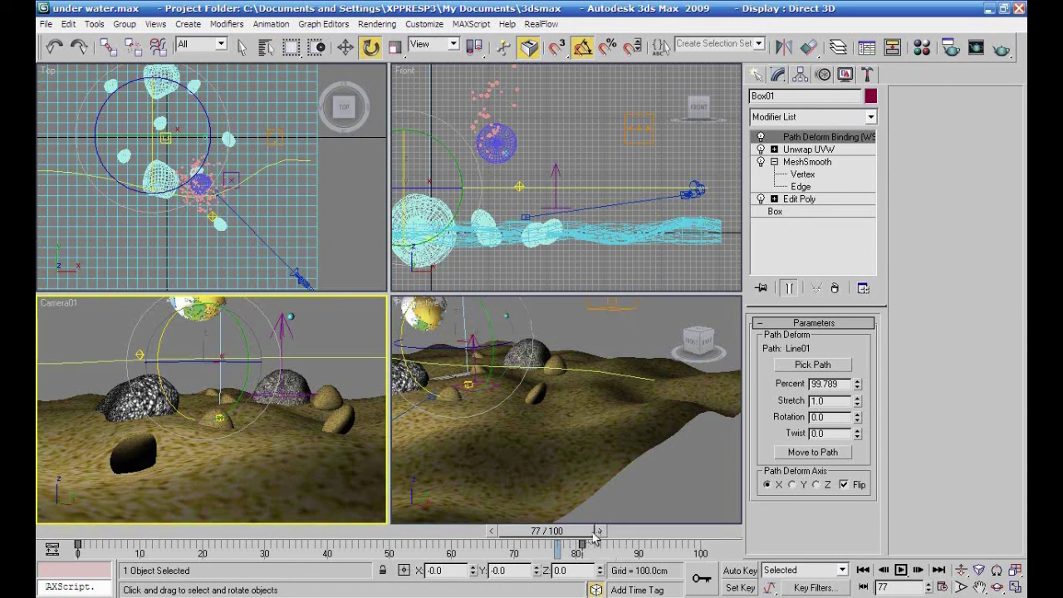
{"action": "left_click_drag", "start_coordinate": [594, 538], "coordinate": [606, 538]}
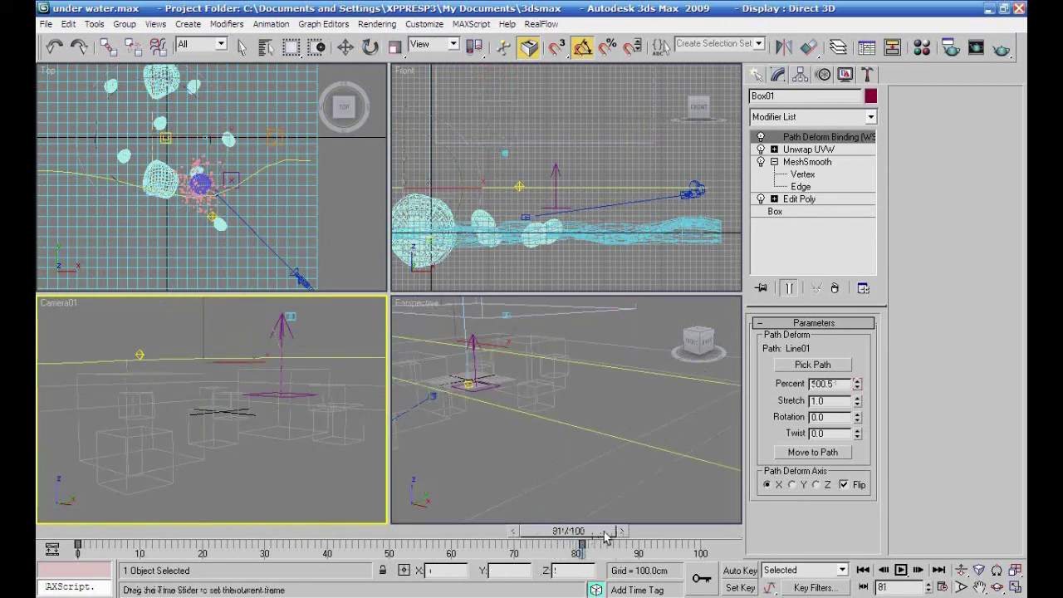
{"action": "key", "text": "e"}
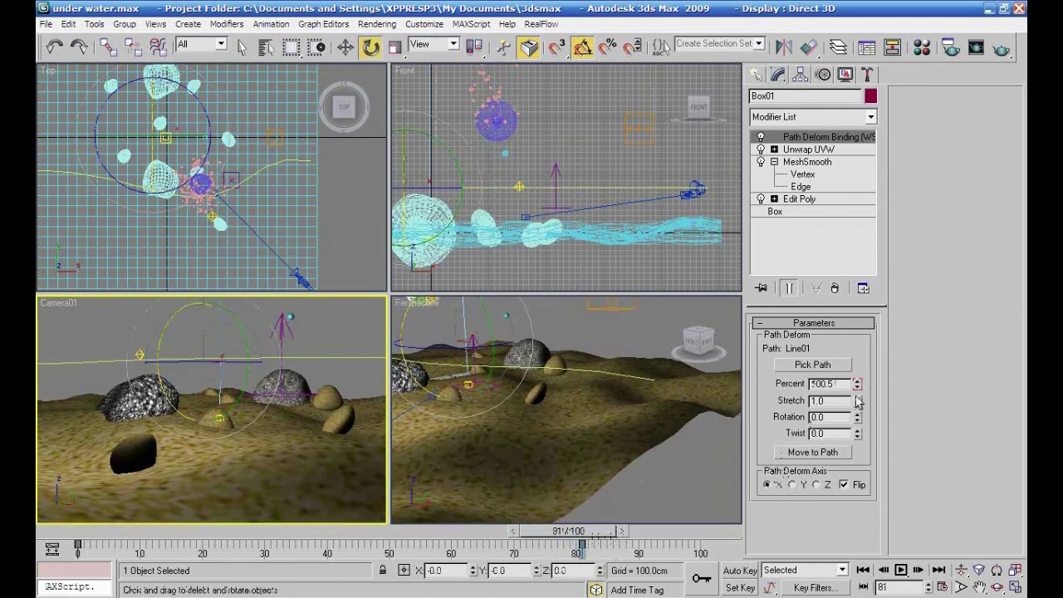
{"action": "left_click", "coordinate": [731, 570]}
{"action": "mouse_move", "coordinate": [857, 395]}
{"action": "left_mouse_down"}
{"action": "mouse_move", "coordinate": [857, 446]}
{"action": "mouse_move", "coordinate": [859, 424]}
{"action": "left_mouse_up"}
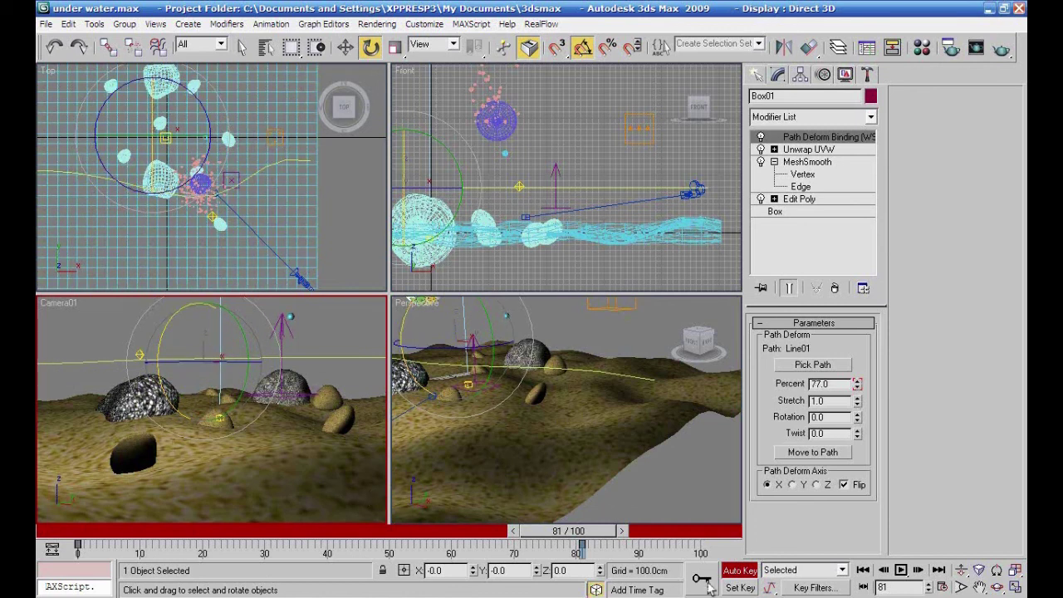
Return to frame 0, key the fish's Path Deform Percent at 9.5 and end Auto Key recording
{"action": "left_click_drag", "start_coordinate": [583, 538], "coordinate": [95, 533]}
{"action": "key", "text": "e"}
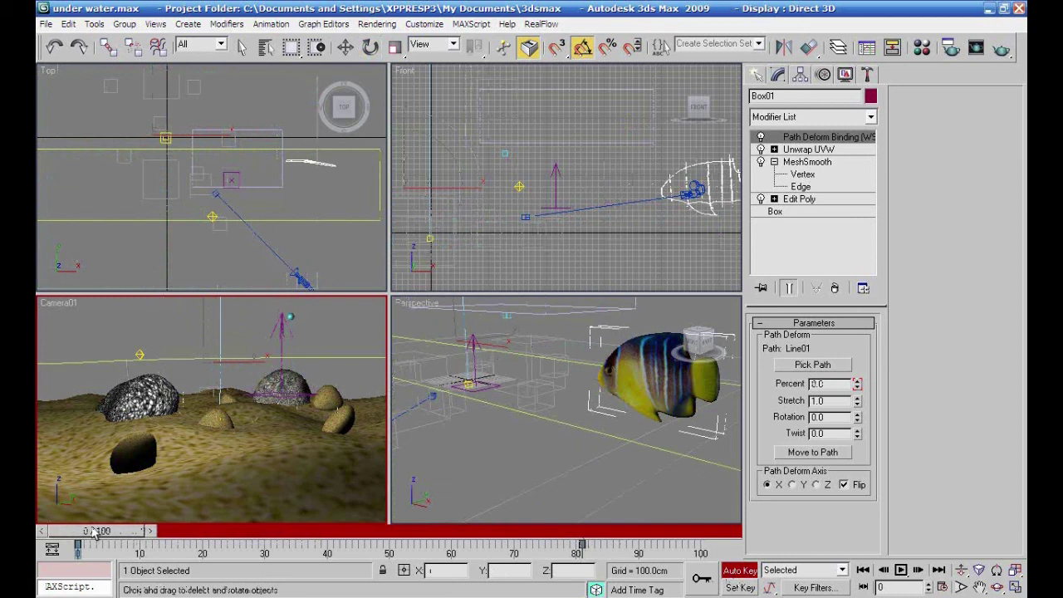
{"action": "mouse_move", "coordinate": [858, 388]}
{"action": "left_mouse_down"}
{"action": "mouse_move", "coordinate": [856, 365]}
{"action": "mouse_move", "coordinate": [855, 376]}
{"action": "left_mouse_up"}
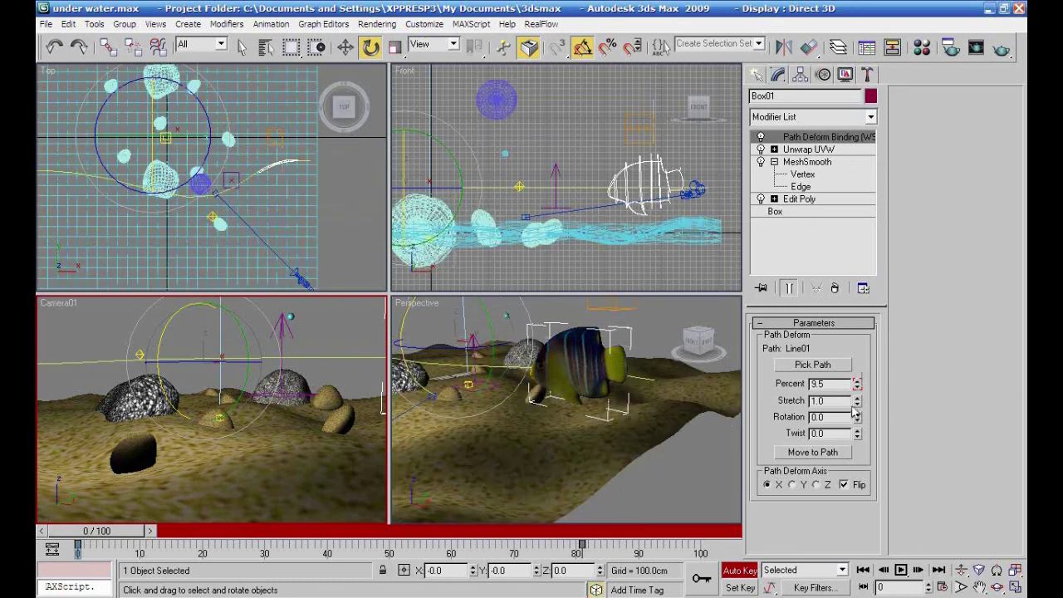
{"action": "left_click", "coordinate": [738, 572]}
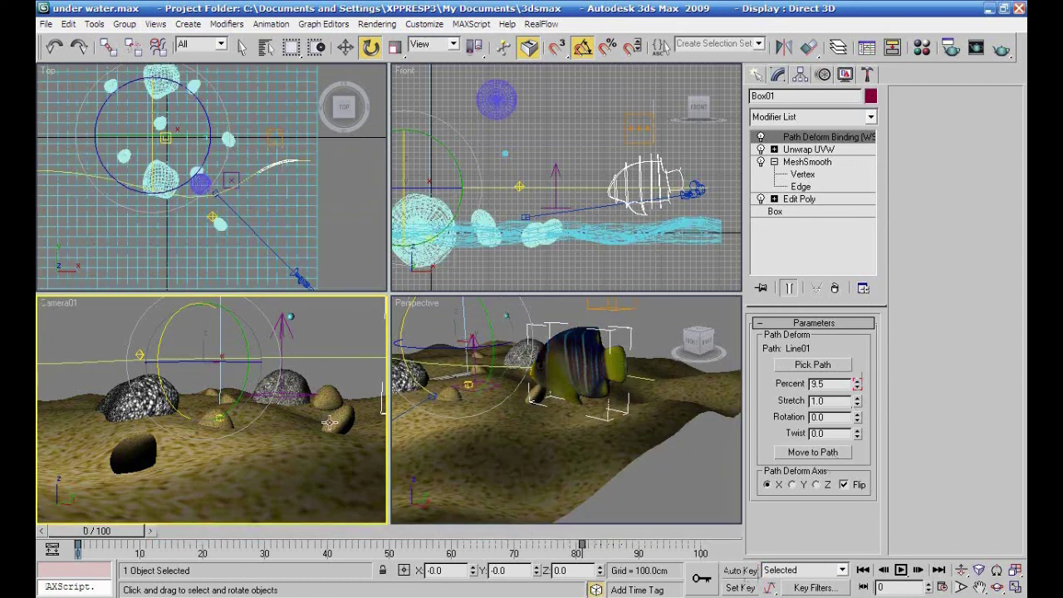
Preview the fish's swim and shift its ending key from frame 81 to frame 99 to slow the motion
{"action": "left_click", "coordinate": [900, 569]}
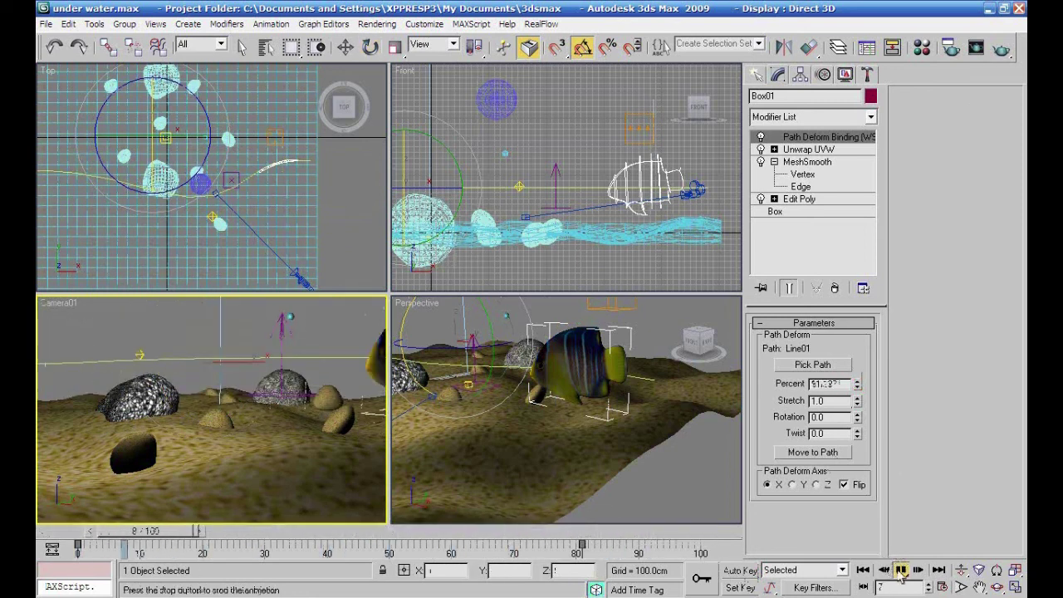
{"action": "left_click", "coordinate": [901, 570]}
{"action": "key", "text": "e"}
{"action": "left_click_drag", "start_coordinate": [581, 547], "coordinate": [694, 547]}
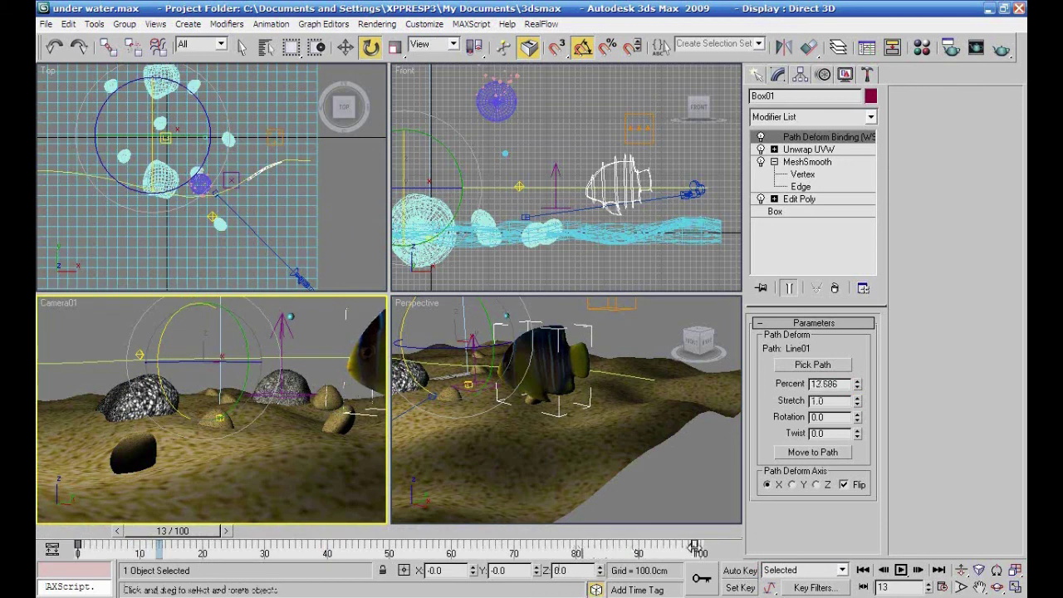
Replay the animation from the start in the Camera01 view, stop at frame 50 and render that frame
{"action": "left_click", "coordinate": [862, 569]}
{"action": "left_click", "coordinate": [901, 569]}
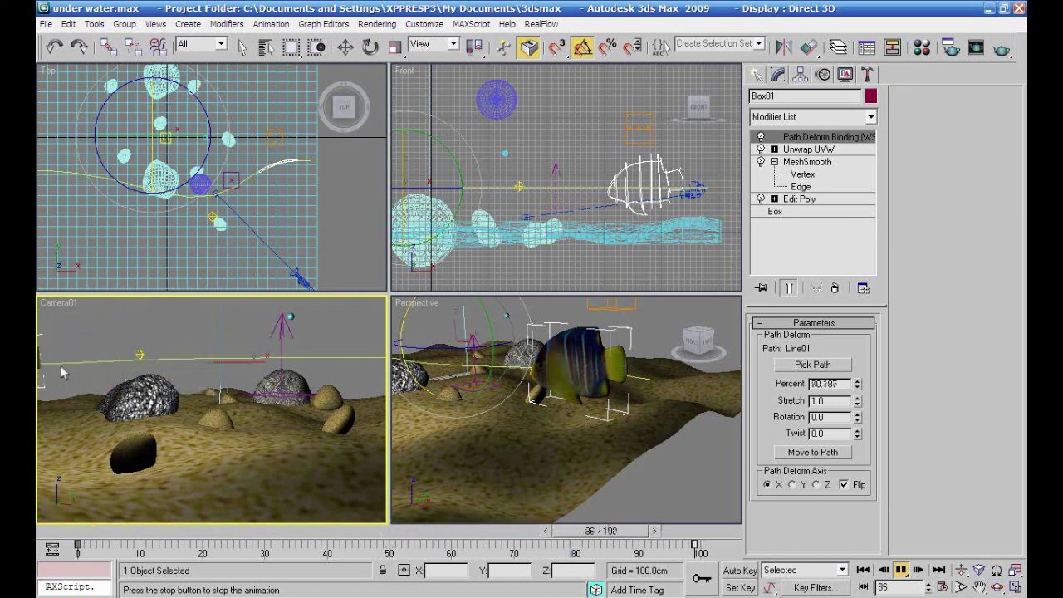
{"action": "left_click_drag", "start_coordinate": [305, 537], "coordinate": [371, 537]}
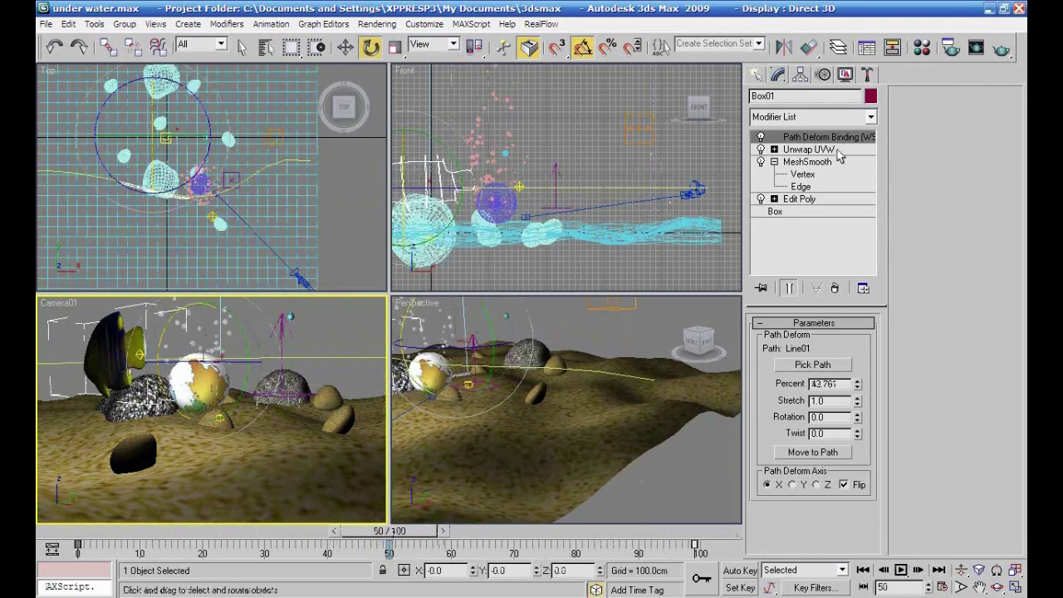
{"action": "left_click", "coordinate": [1003, 50]}
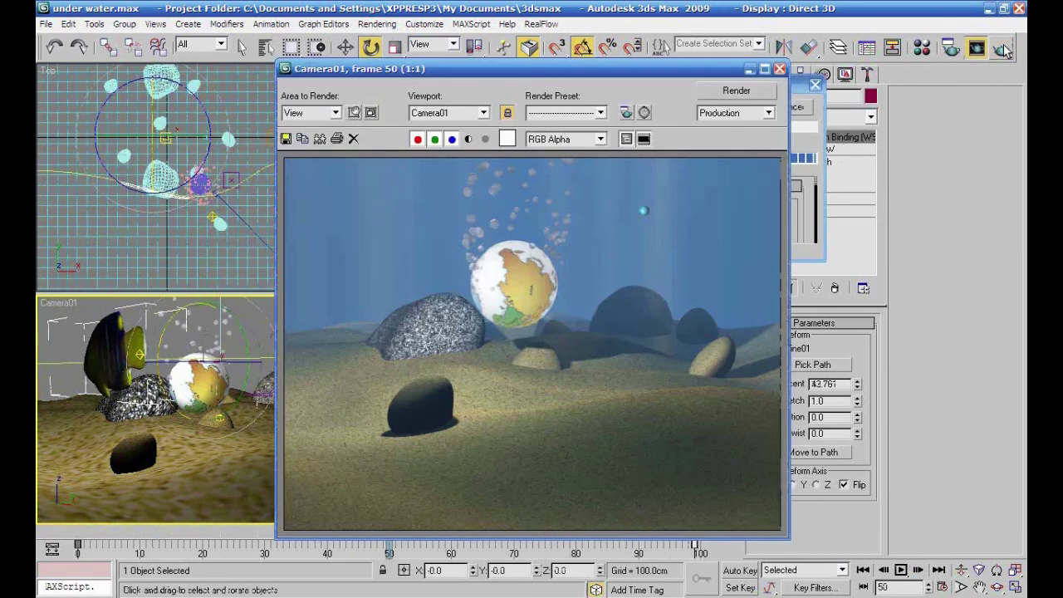